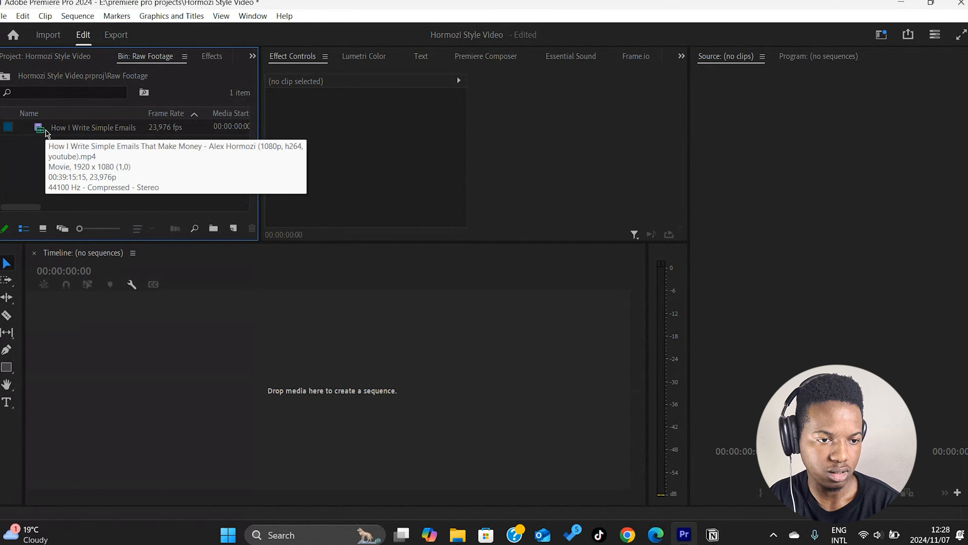
Open the How I Write Simple Emails footage clip in the source monitor to preview it.
click(36, 129)
double_click(36, 130)
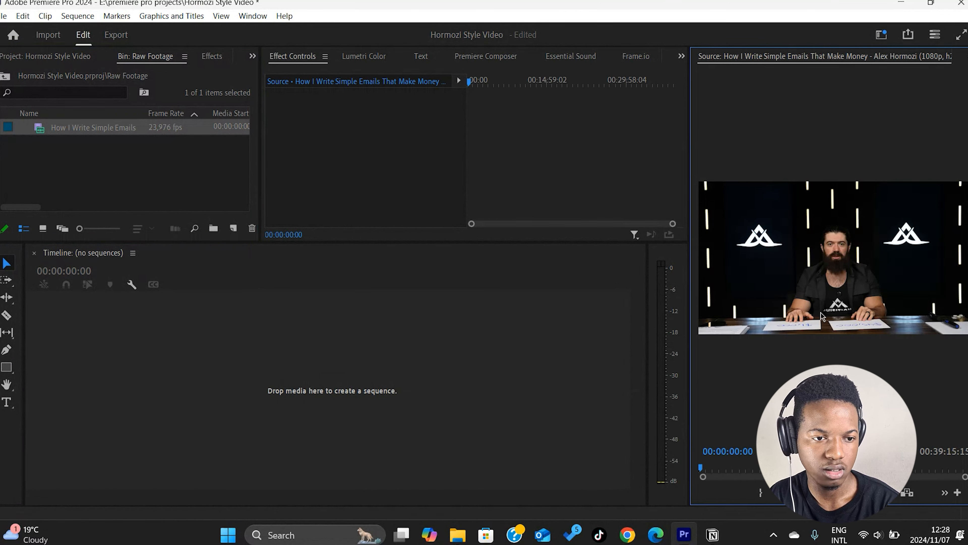
click(136, 171)
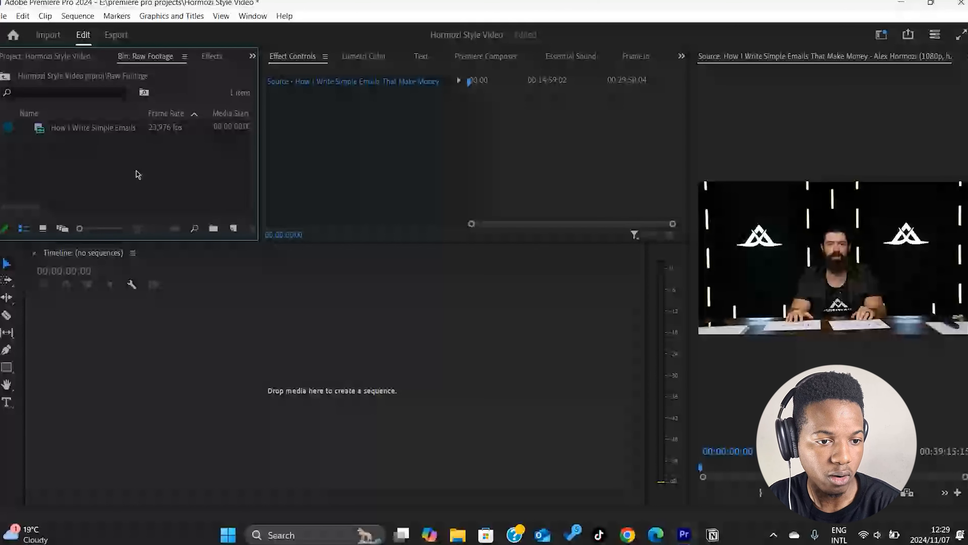
Create a new sequence in the Raw Footage bin from the custom "social media shorts" preset.
right_click(138, 175)
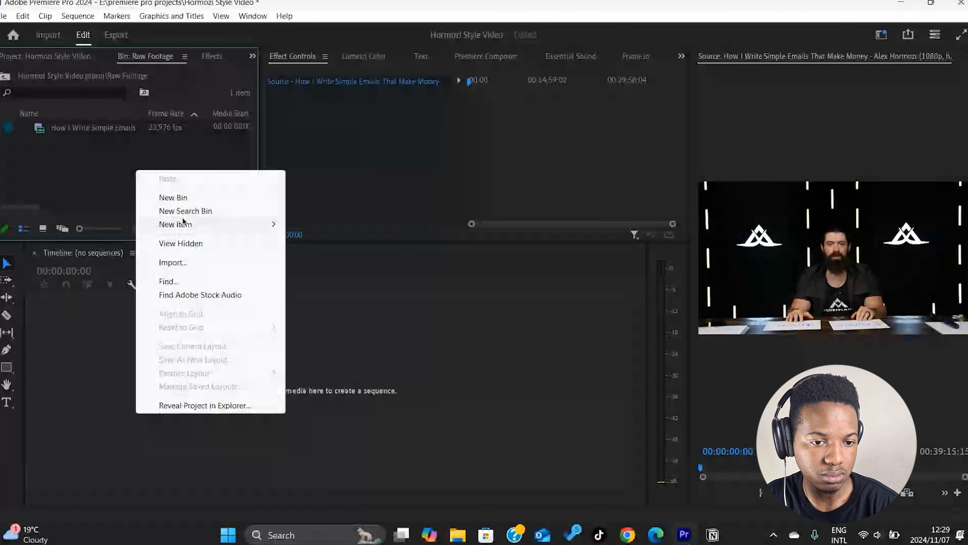
mouse_move(255, 229)
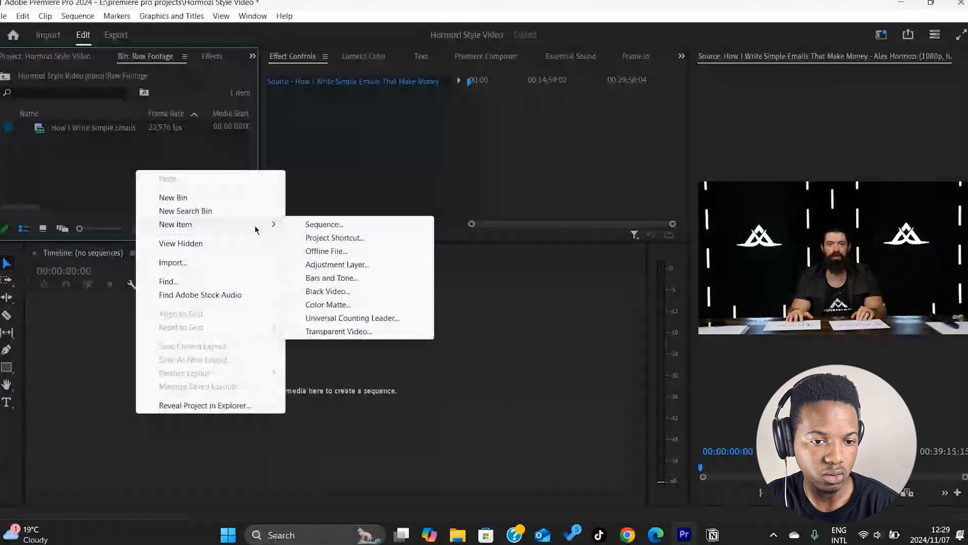
click(294, 225)
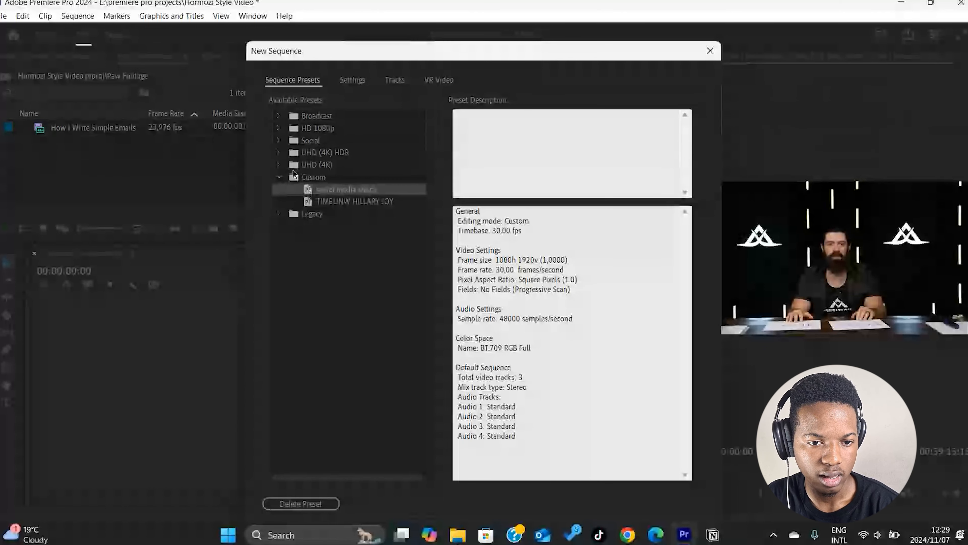
click(284, 141)
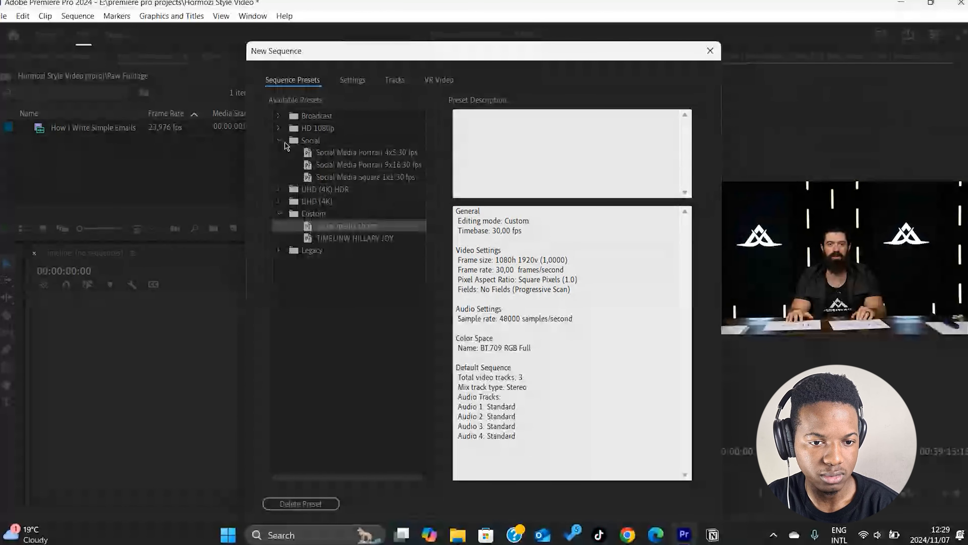
click(310, 166)
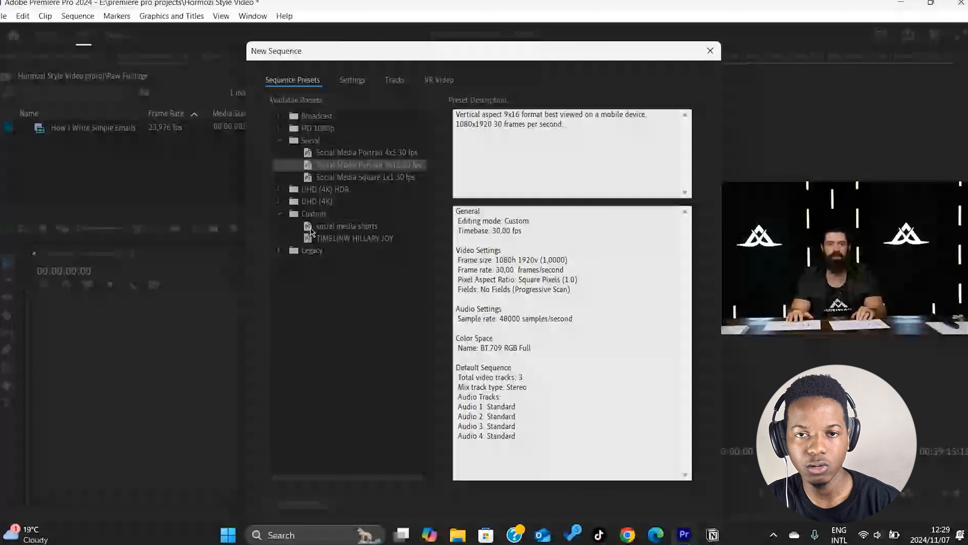
click(312, 227)
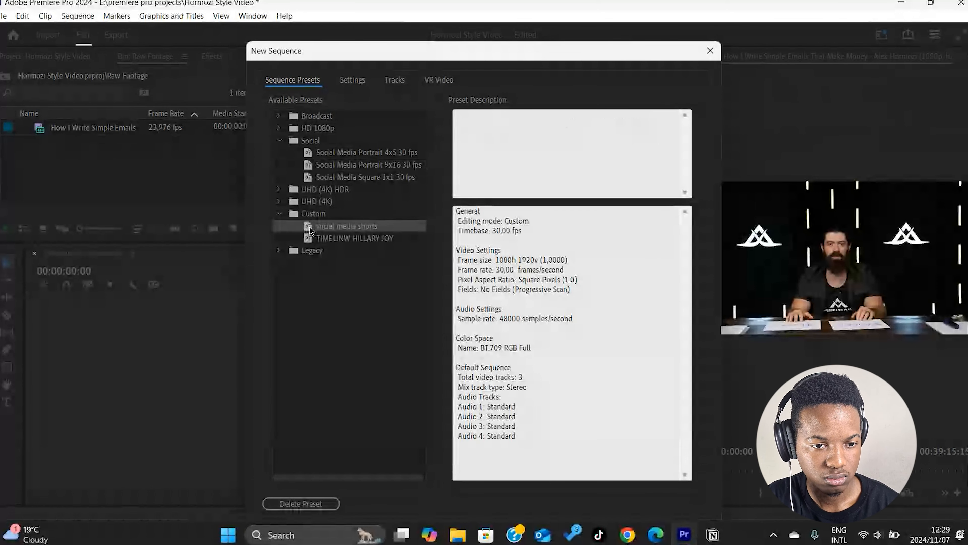
double_click(311, 227)
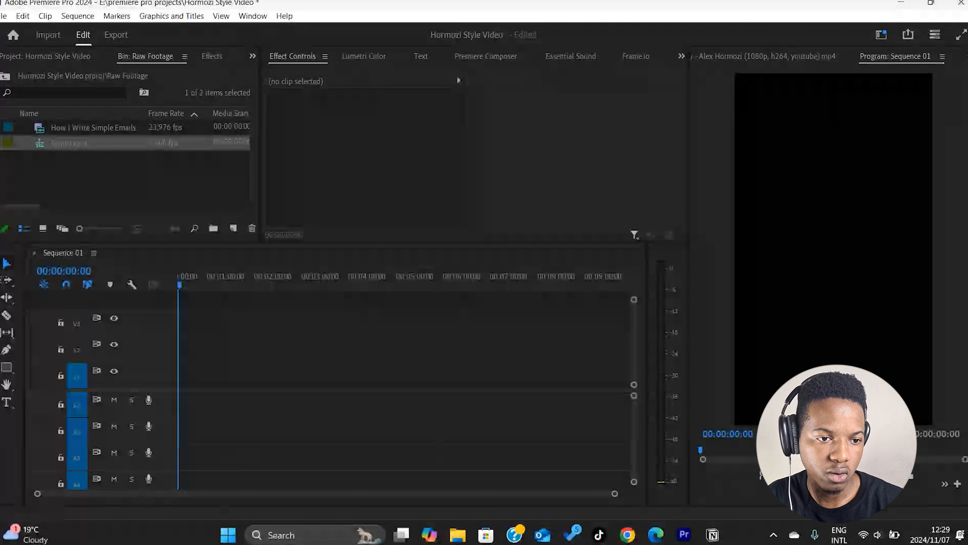
Place the How I Write Simple Emails clip at the start of the timeline on V1 and A1, keeping the existing sequence settings.
click(42, 130)
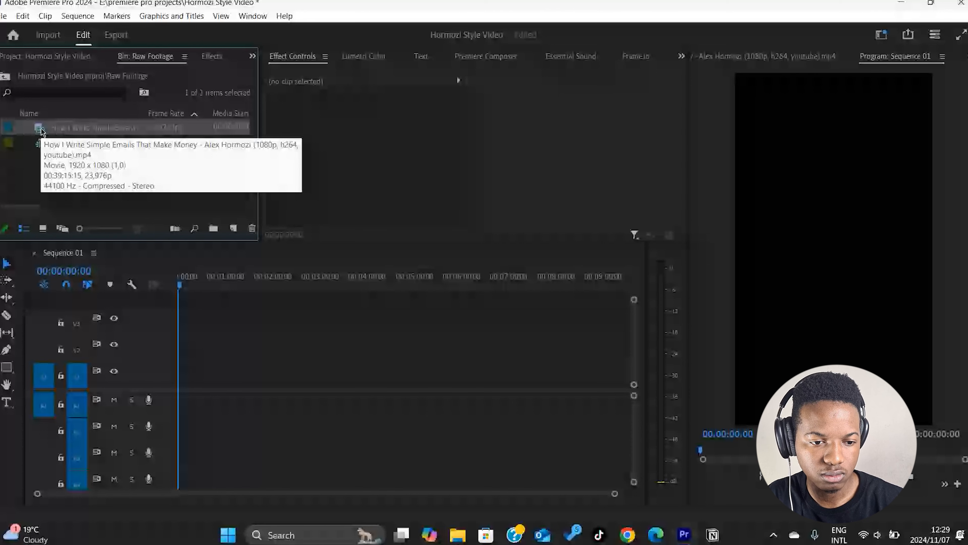
drag(41, 132, 181, 398)
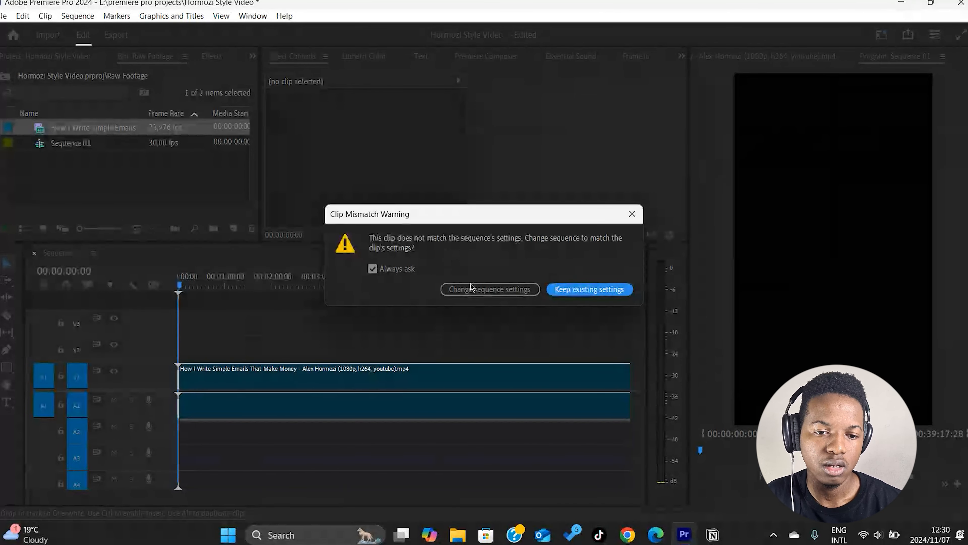
click(618, 292)
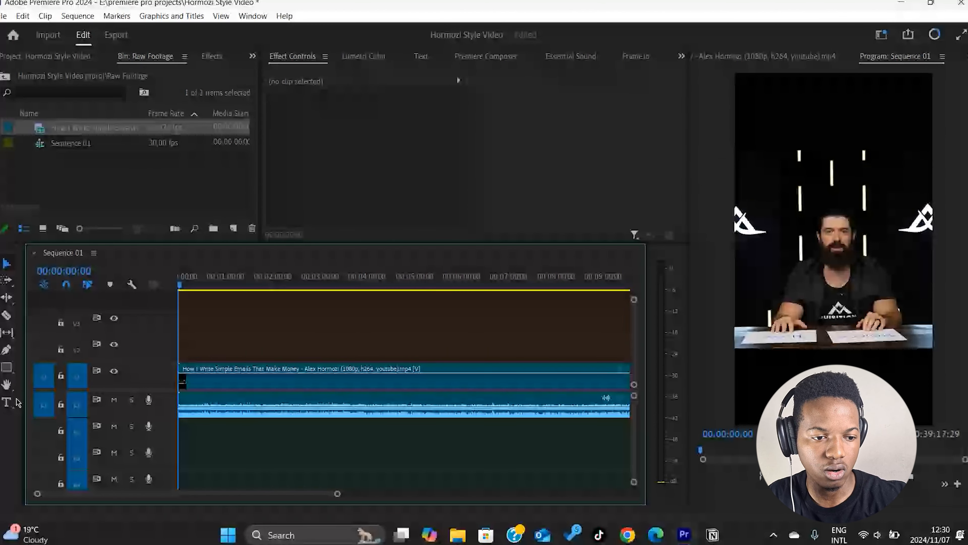
Use the Vertical workspace and add a text layer reading "TEXT" over the speaker's shoulder with the Type tool.
click(6, 401)
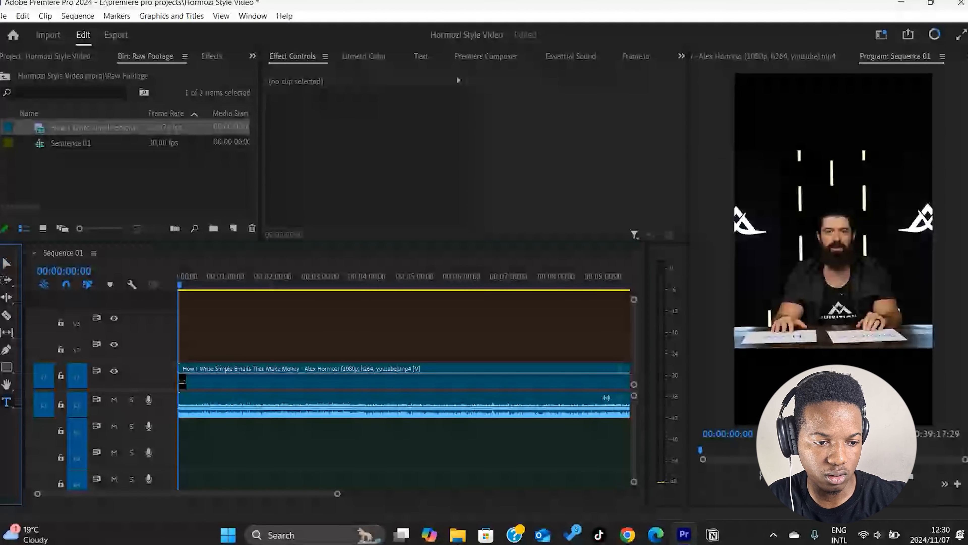
click(878, 36)
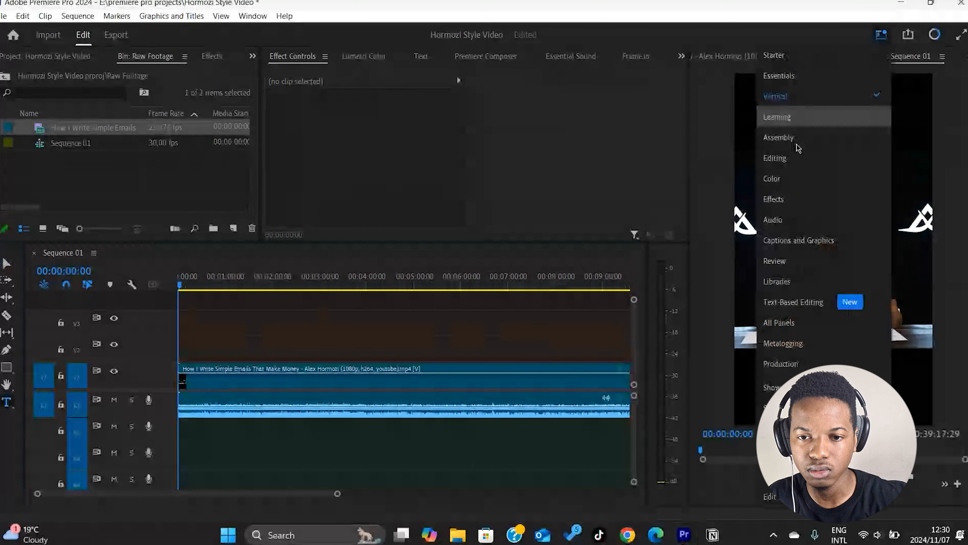
click(800, 96)
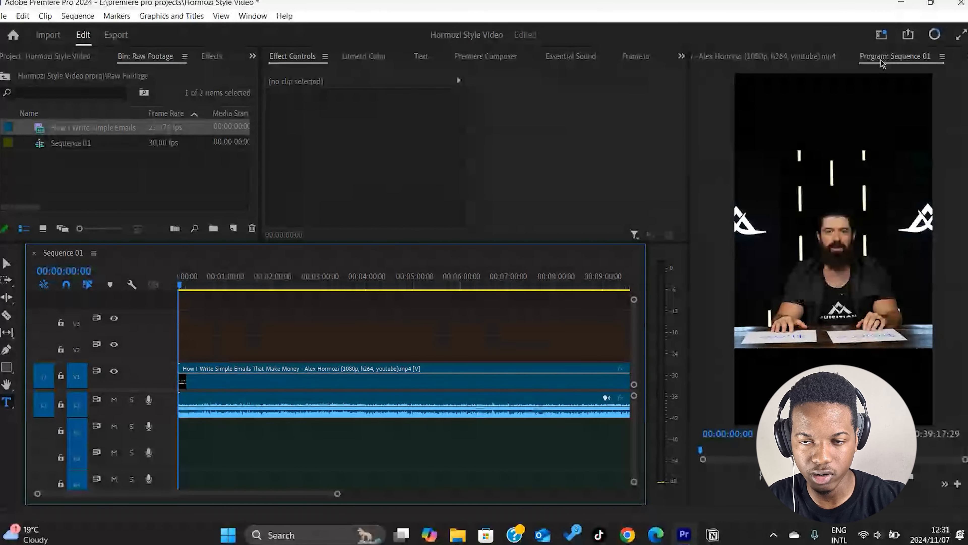
click(780, 283)
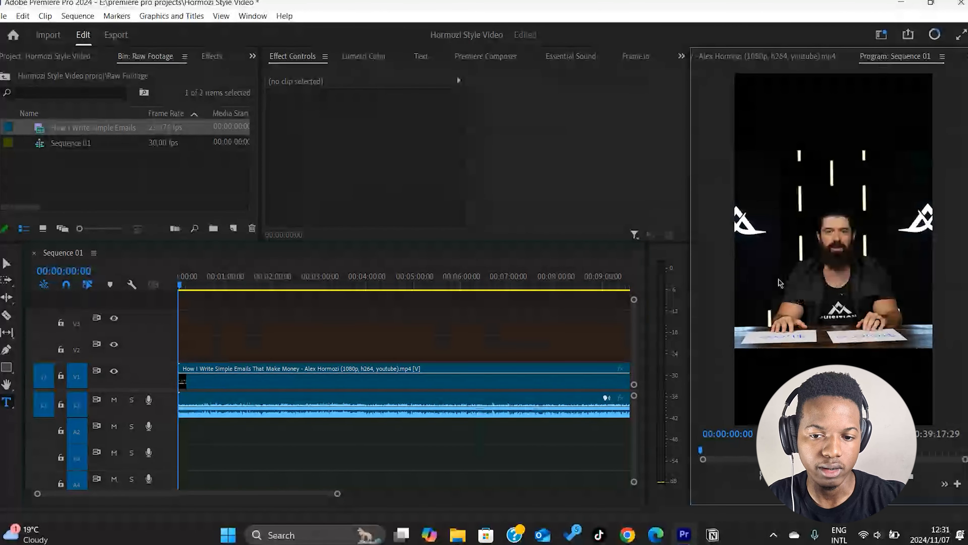
click(780, 282)
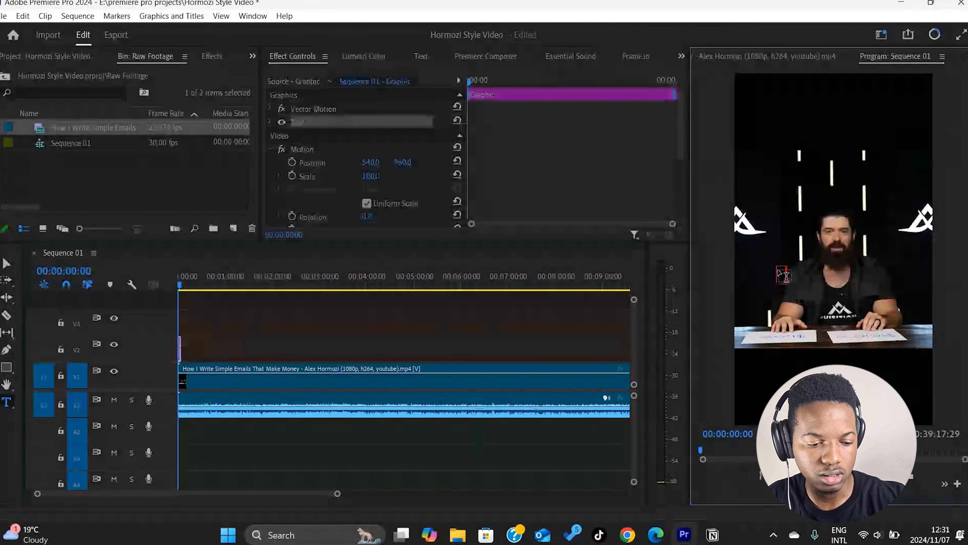
text(TEX)
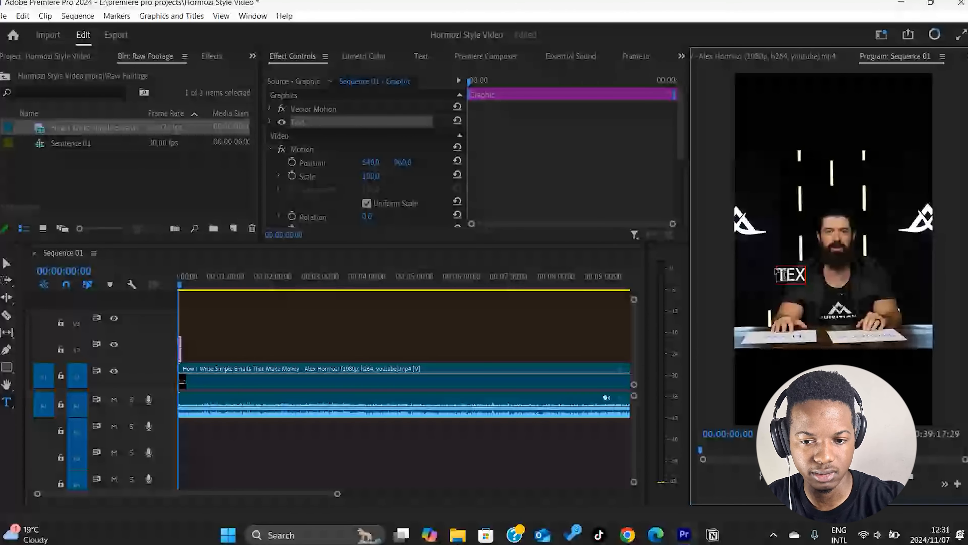
text(T)
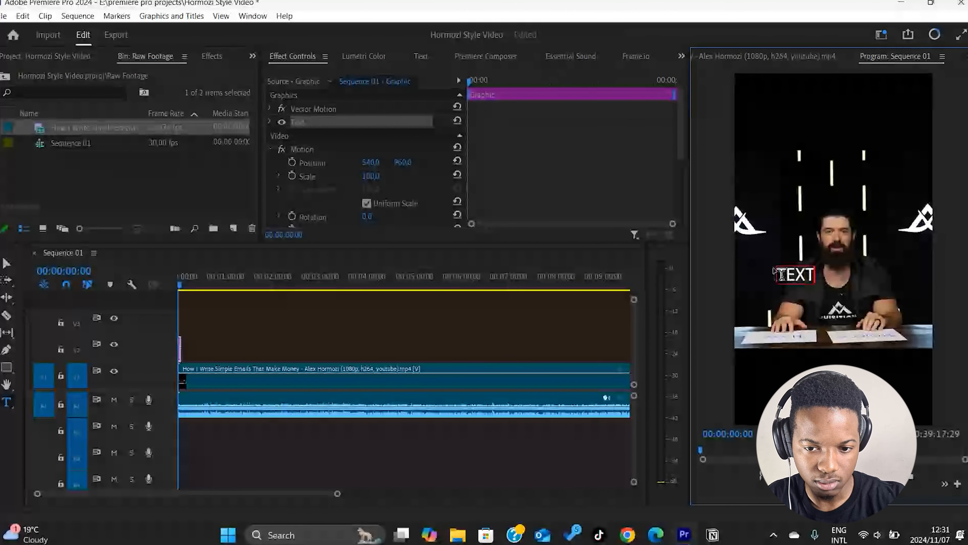
click(14, 264)
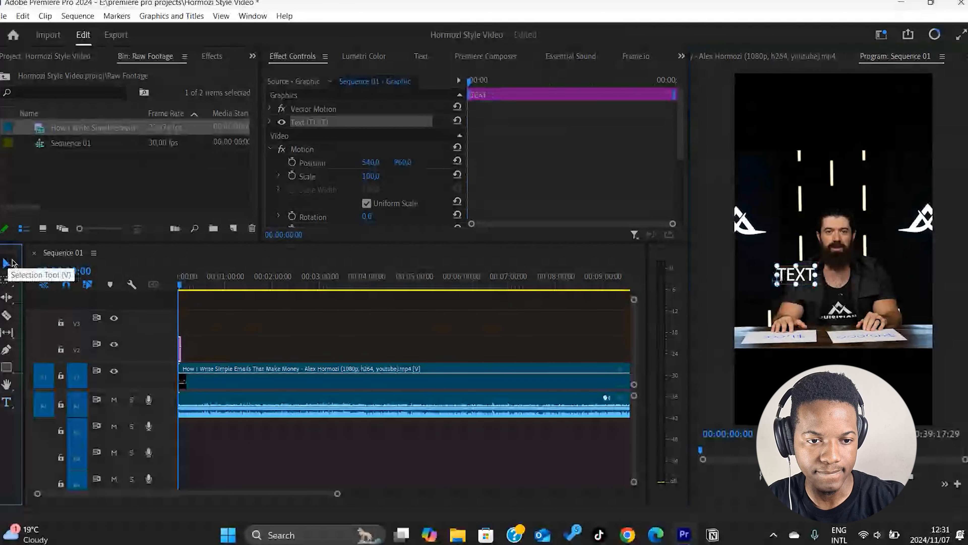
Bring up the Essential Graphics properties of the TEXT layer for editing.
click(252, 57)
click(252, 114)
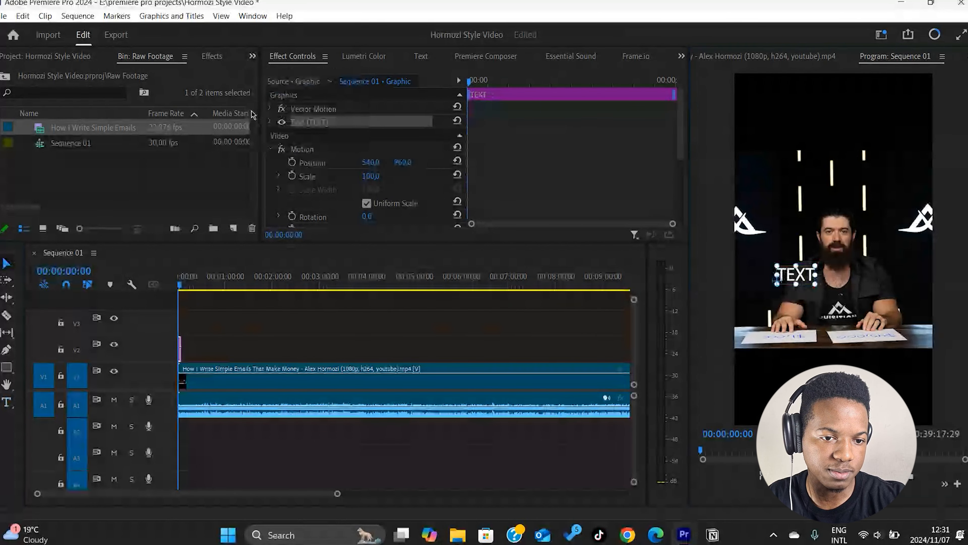
click(881, 35)
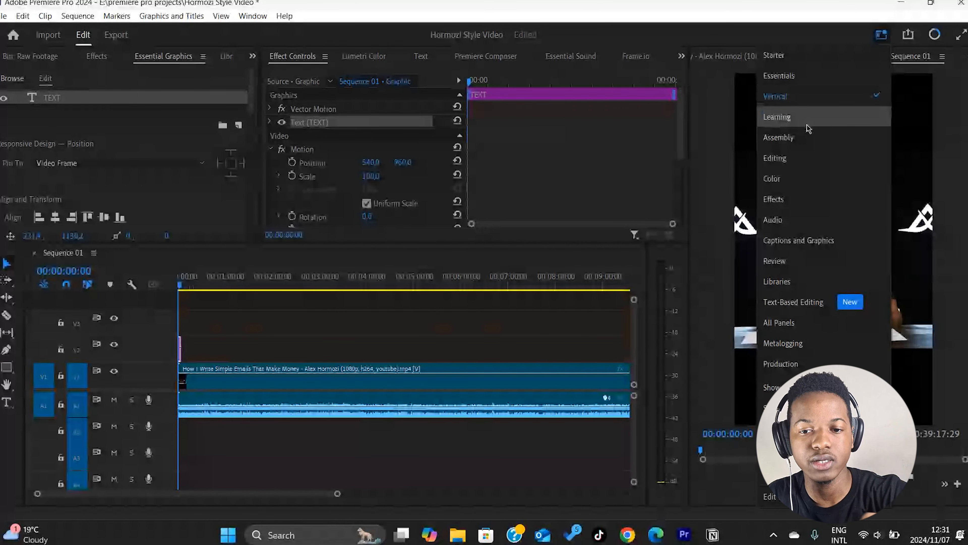
key(Escape)
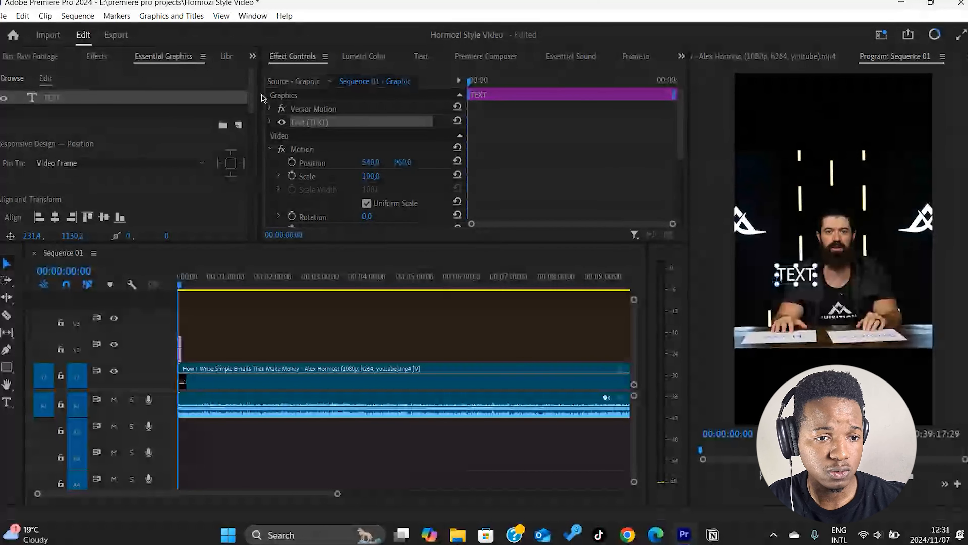
Change the TEXT layer's font to Montserrat with the ExtraBold style.
drag(252, 97, 246, 129)
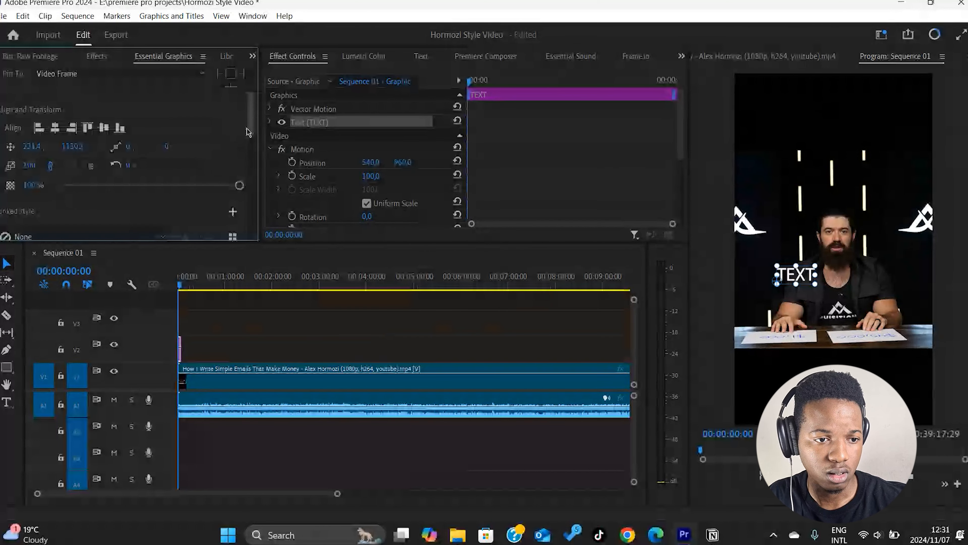
scroll(247, 129, down, 3)
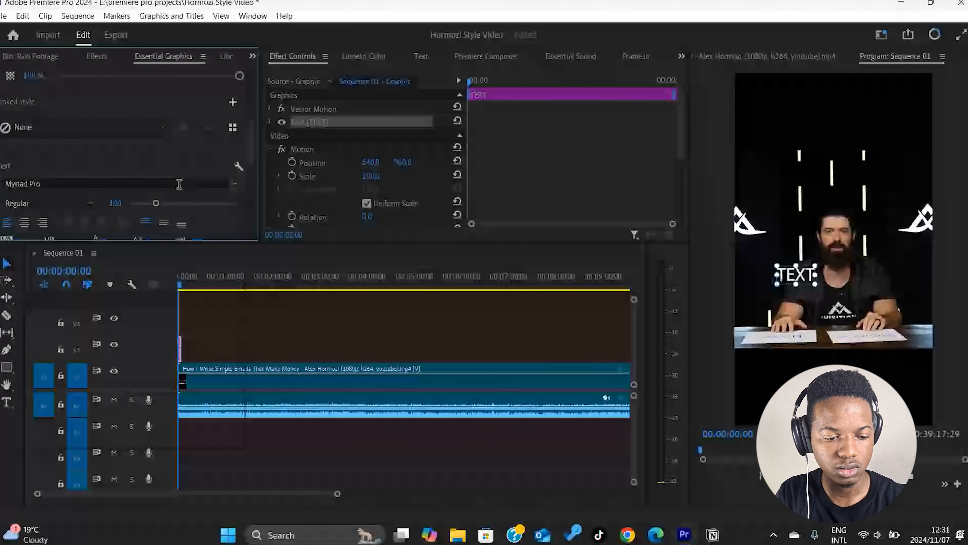
click(226, 180)
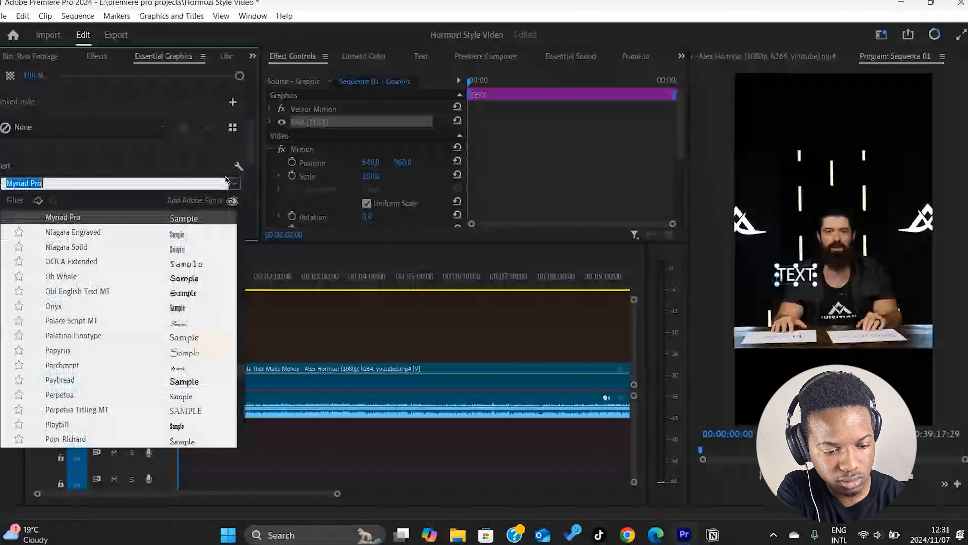
text(Monts)
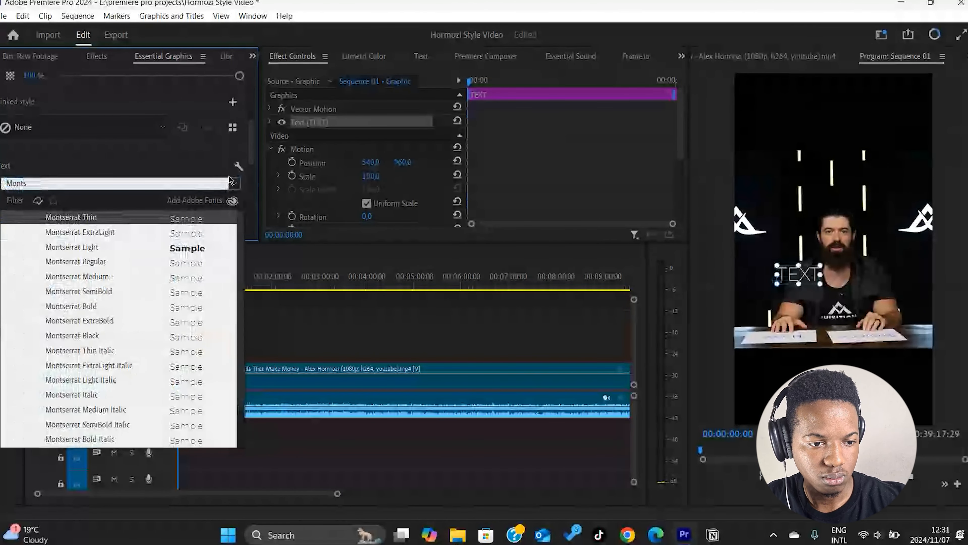
click(87, 218)
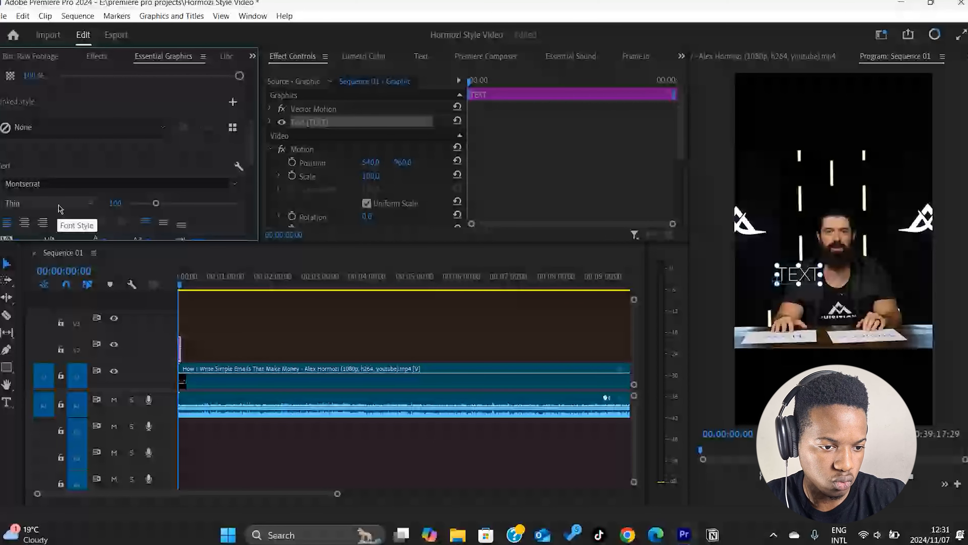
click(59, 208)
click(34, 315)
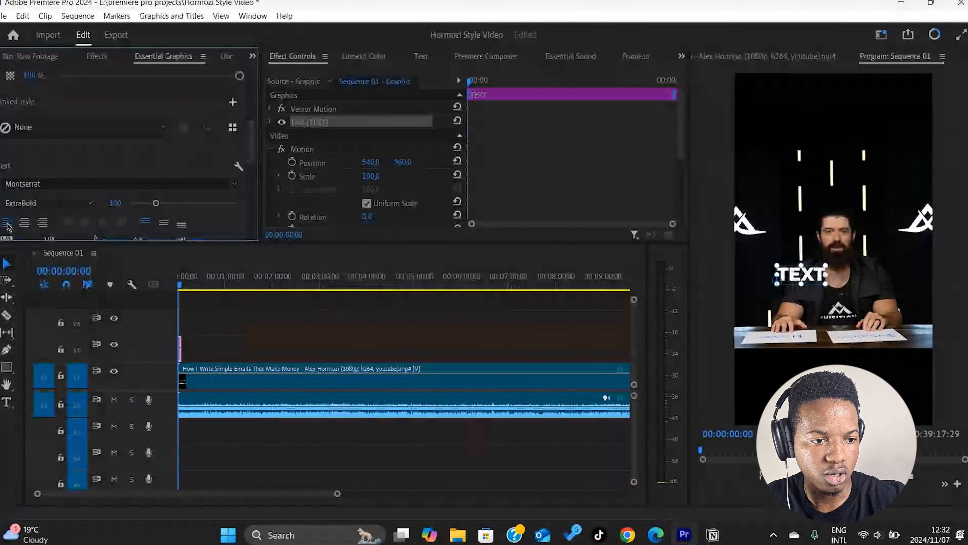
Center-align the paragraph of the TEXT layer and set its font size to 90.
click(23, 225)
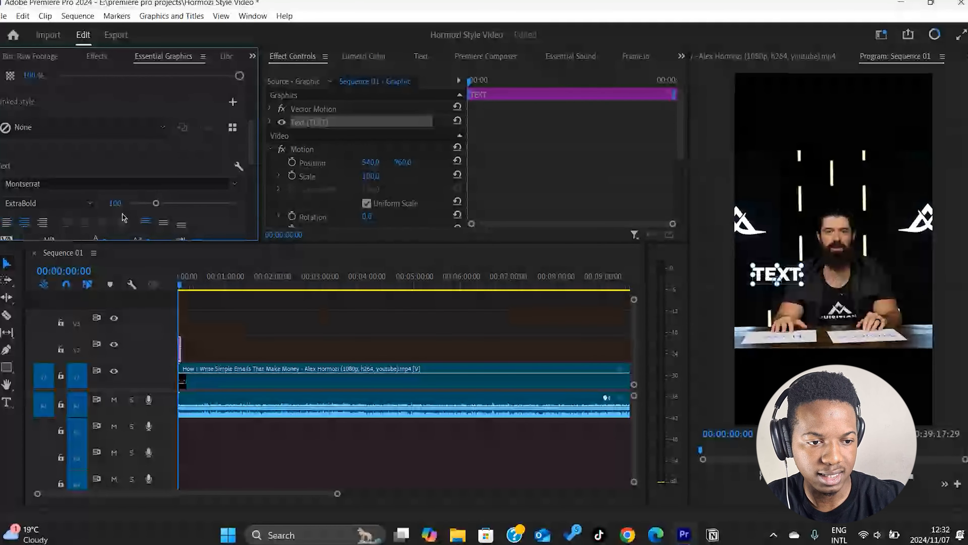
click(112, 203)
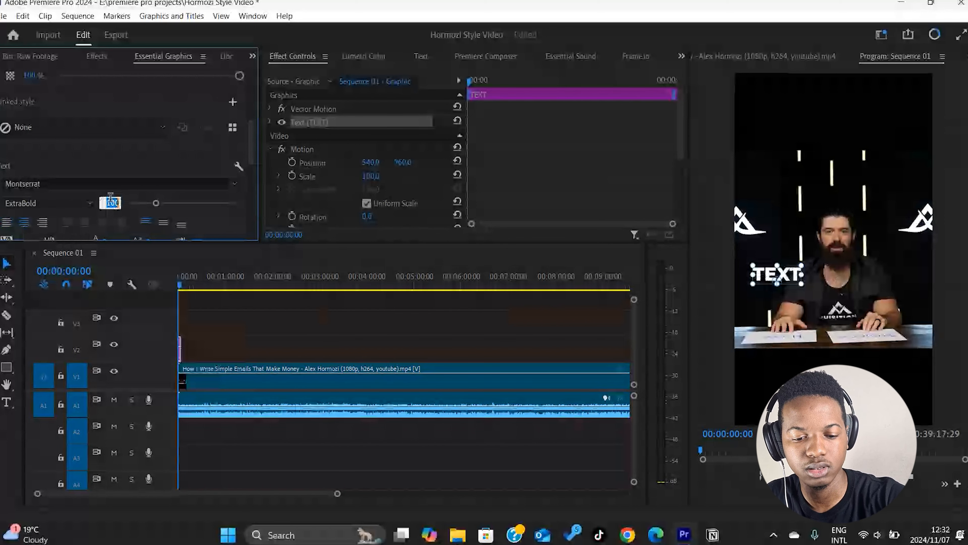
text(90)
key(Return)
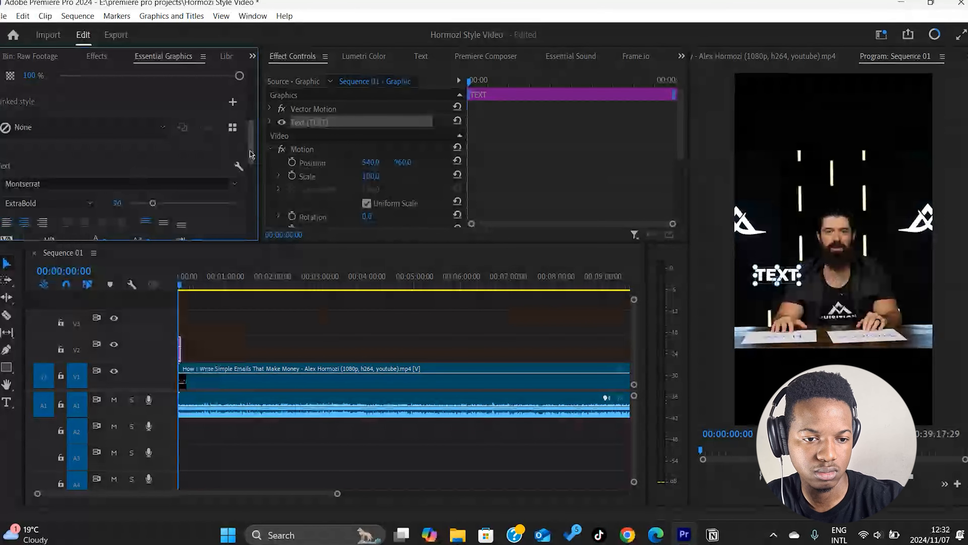
Center the TEXT layer horizontally in the vertical frame.
scroll(249, 154, down, 2)
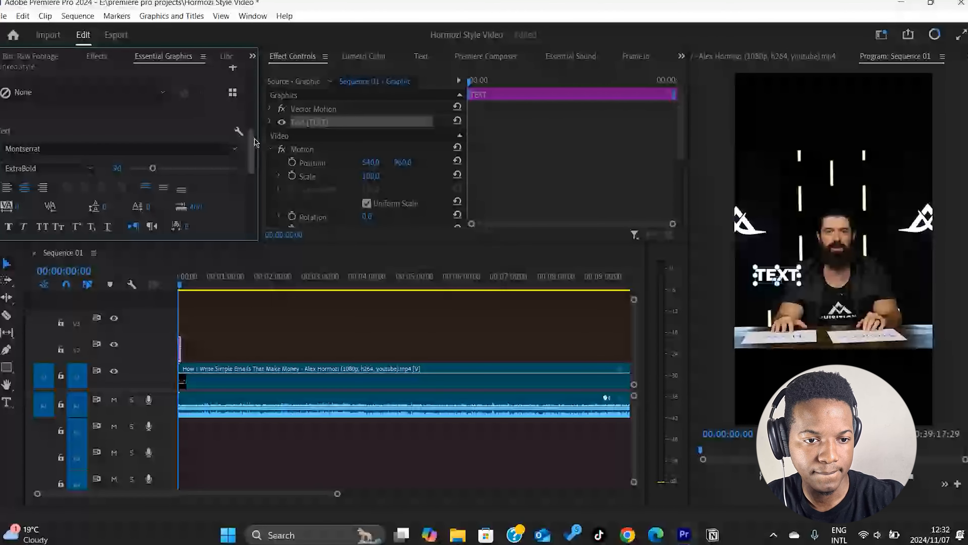
scroll(256, 140, up, 5)
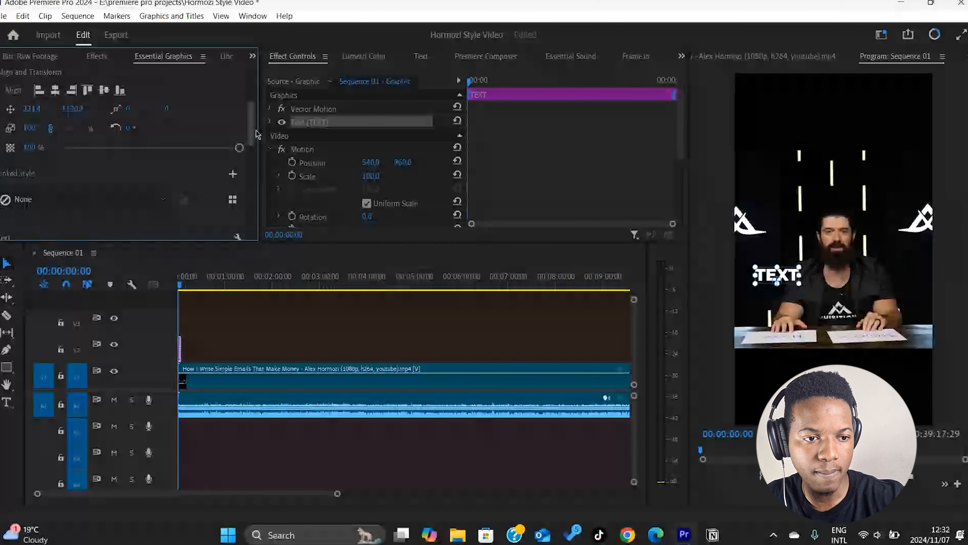
scroll(56, 104, up, 1)
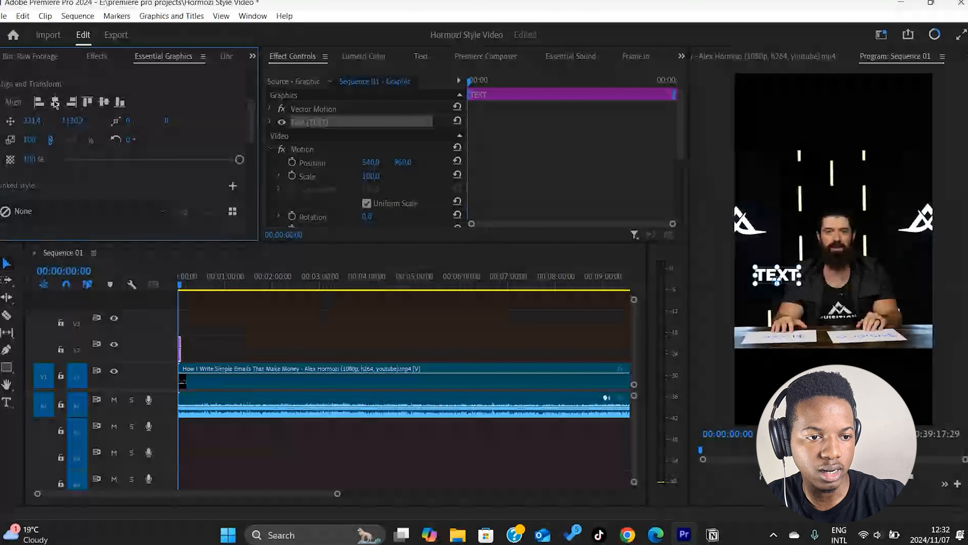
click(55, 102)
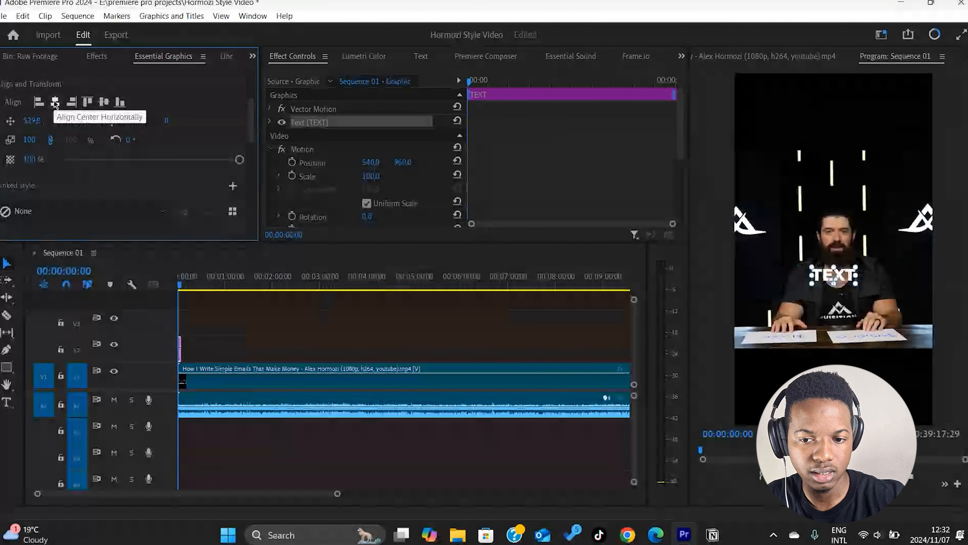
scroll(248, 159, down, 7)
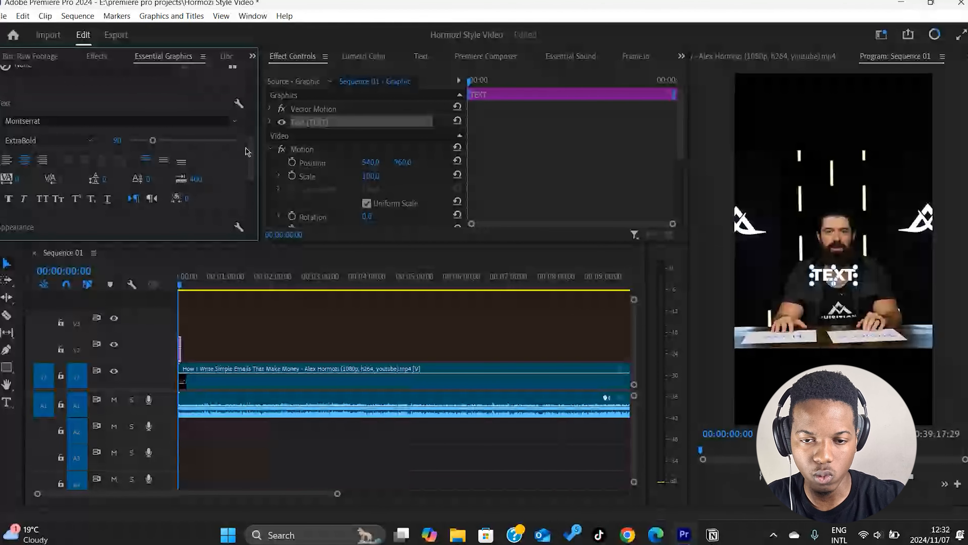
click(246, 149)
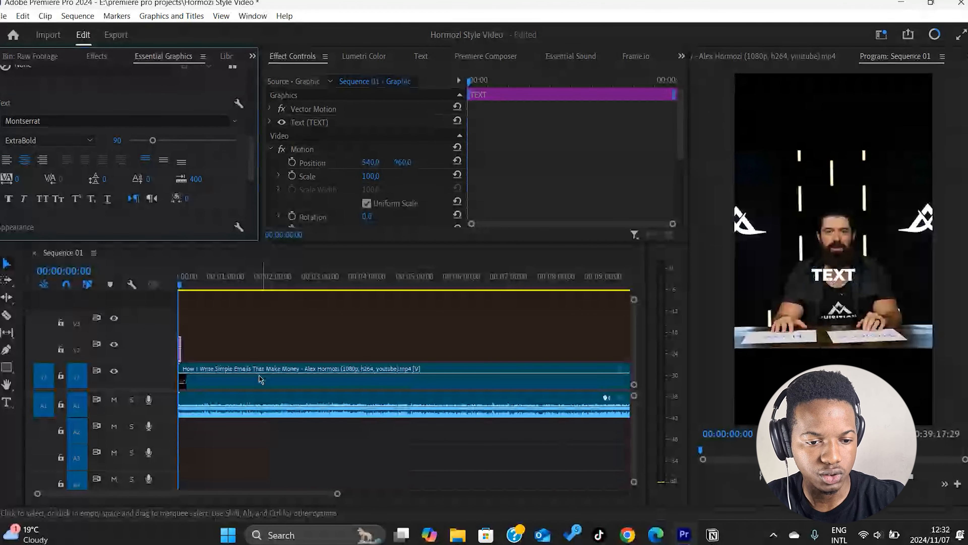
Scale the footage clip up to about 182 and shift its horizontal position slightly so the speaker fills the vertical frame.
click(260, 376)
drag(366, 142, 423, 137)
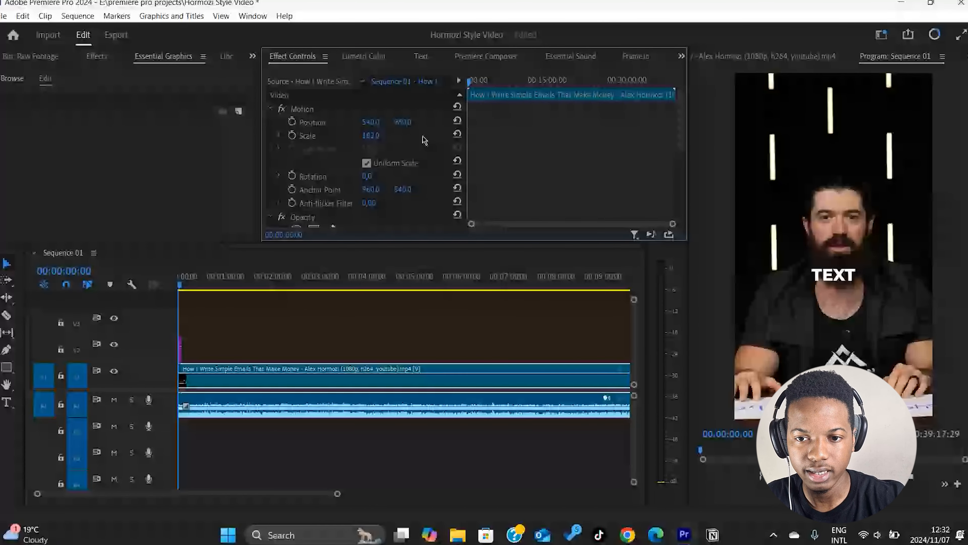
drag(381, 122, 384, 127)
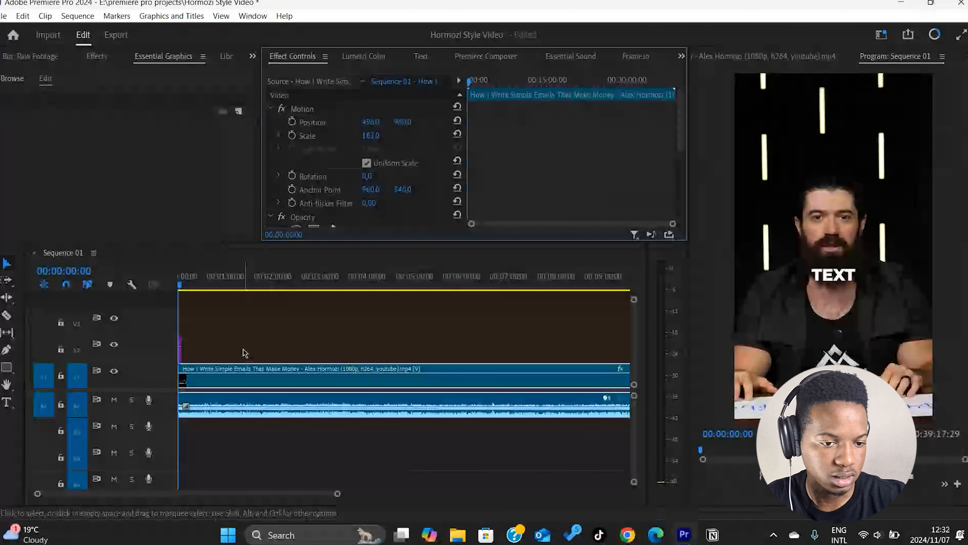
Turn on a black outer stroke for the TEXT layer of the graphic clip.
click(181, 358)
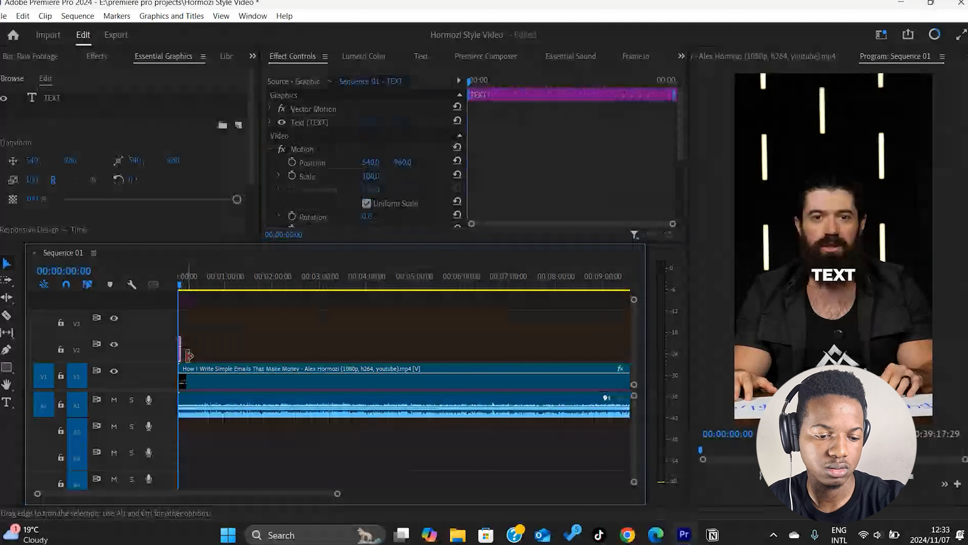
key(XF86MonBrightnessUp)
drag(337, 494, 213, 498)
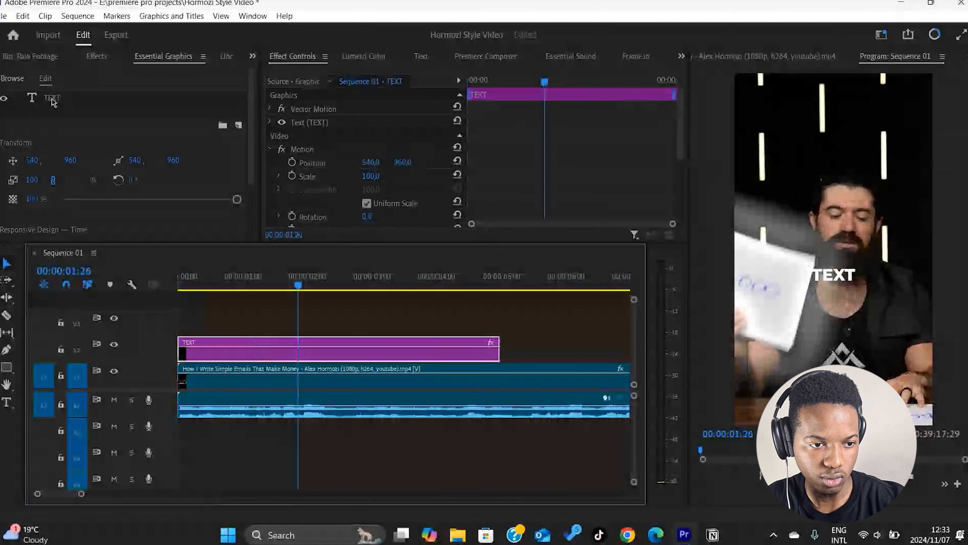
click(52, 98)
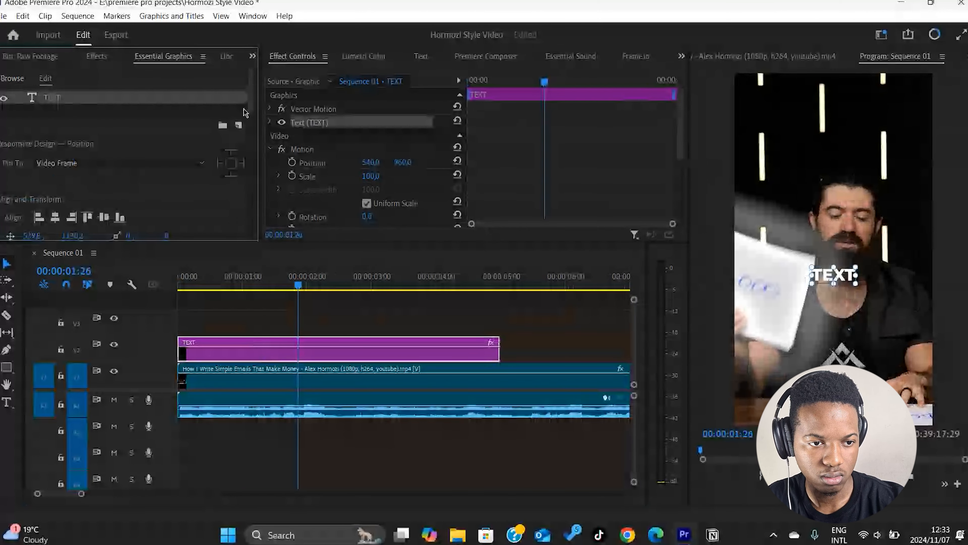
scroll(244, 110, down, 2)
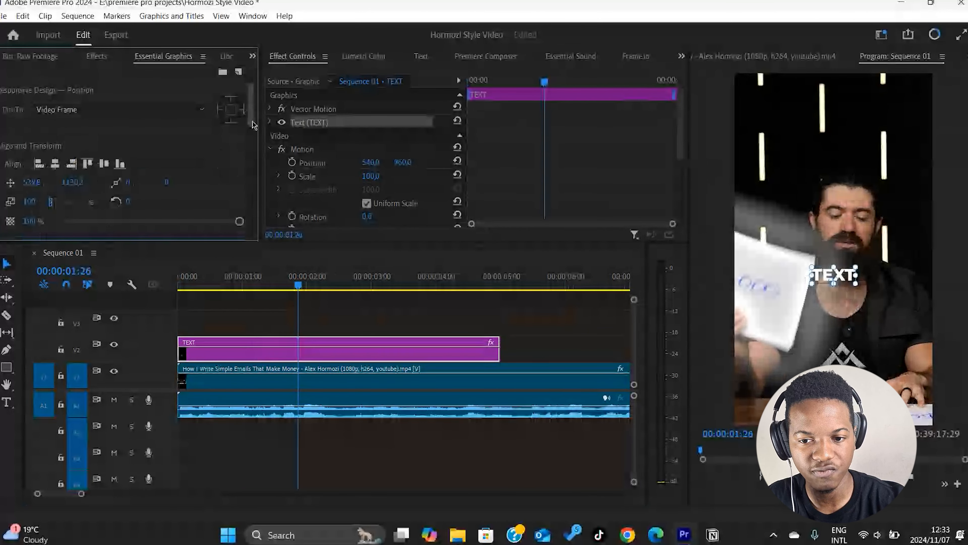
drag(253, 124, 245, 210)
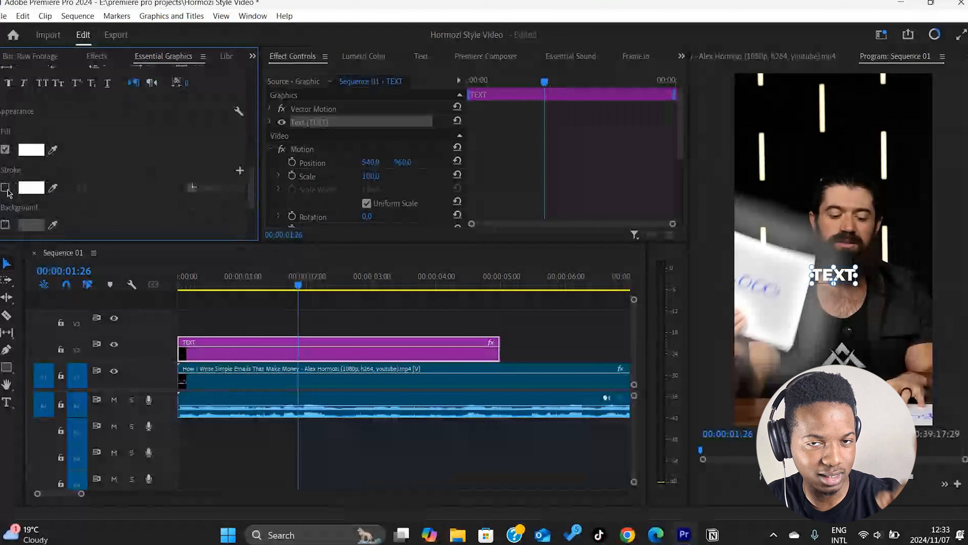
click(40, 191)
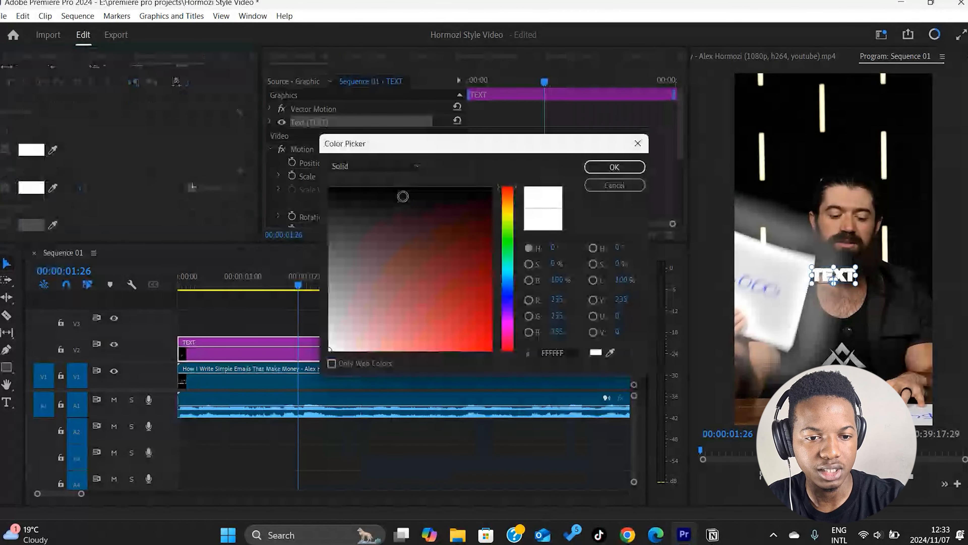
drag(403, 197, 321, 178)
key(Return)
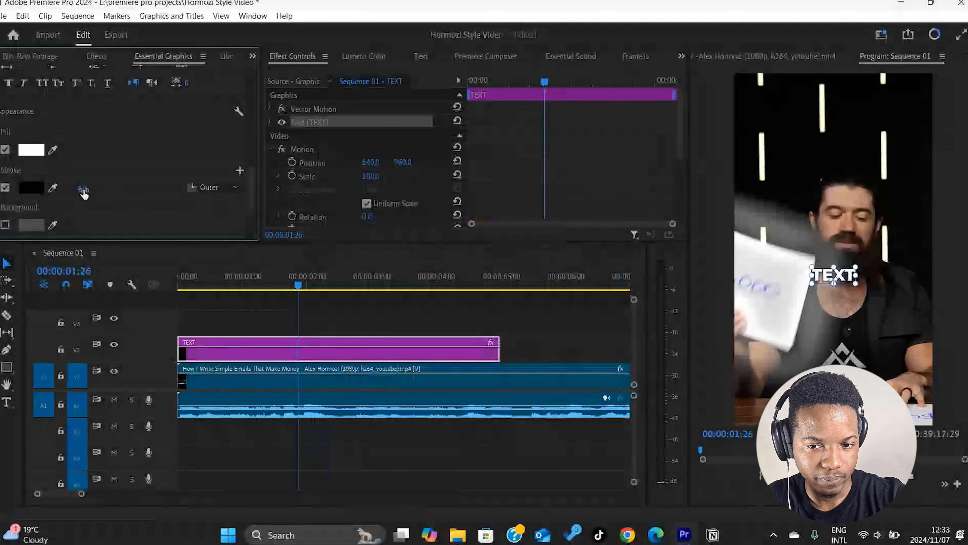
Set the TEXT layer's stroke width to 15 and deselect the graphic clip.
drag(92, 194, 91, 191)
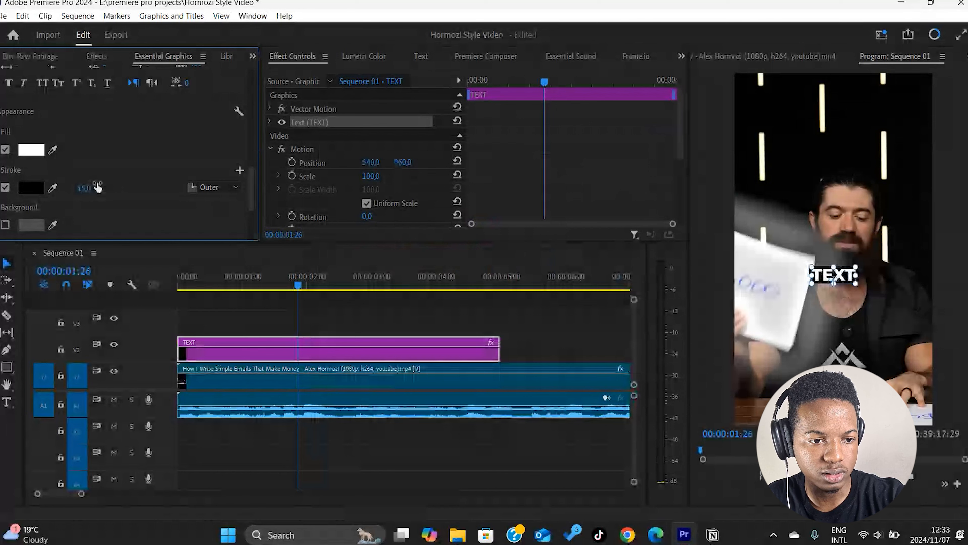
click(361, 322)
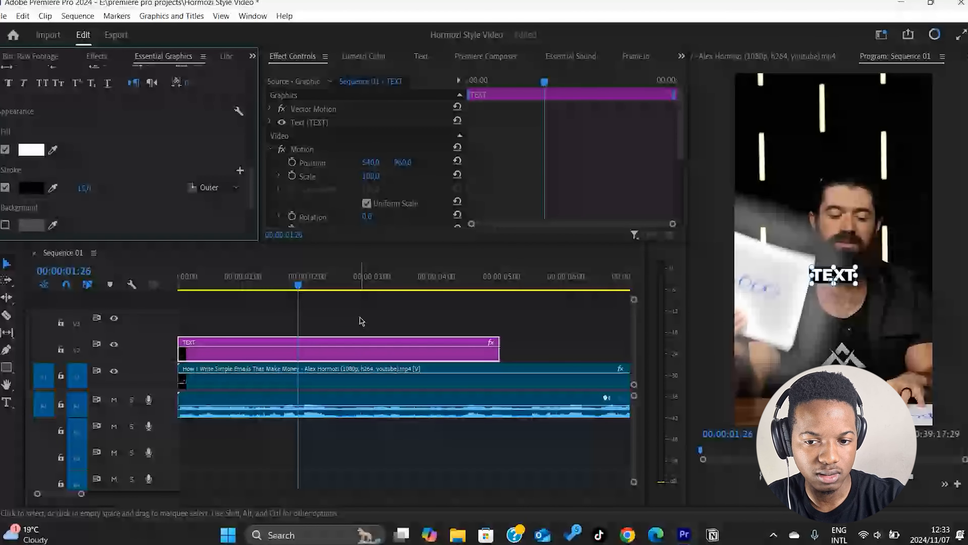
click(361, 321)
Enable a shadow on the TEXT layer and set its color to near-black 131313.
click(274, 342)
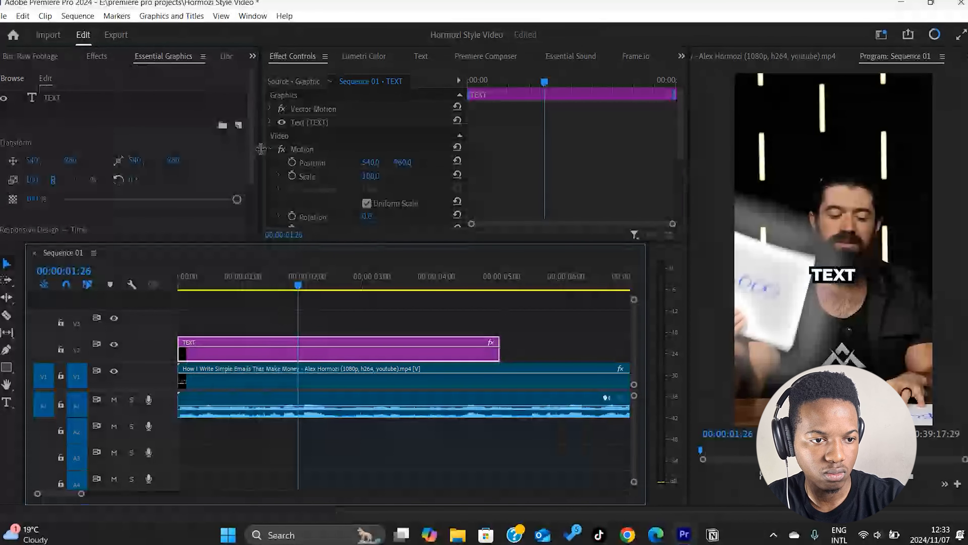
click(214, 97)
drag(254, 126, 251, 211)
scroll(120, 218, down, 2)
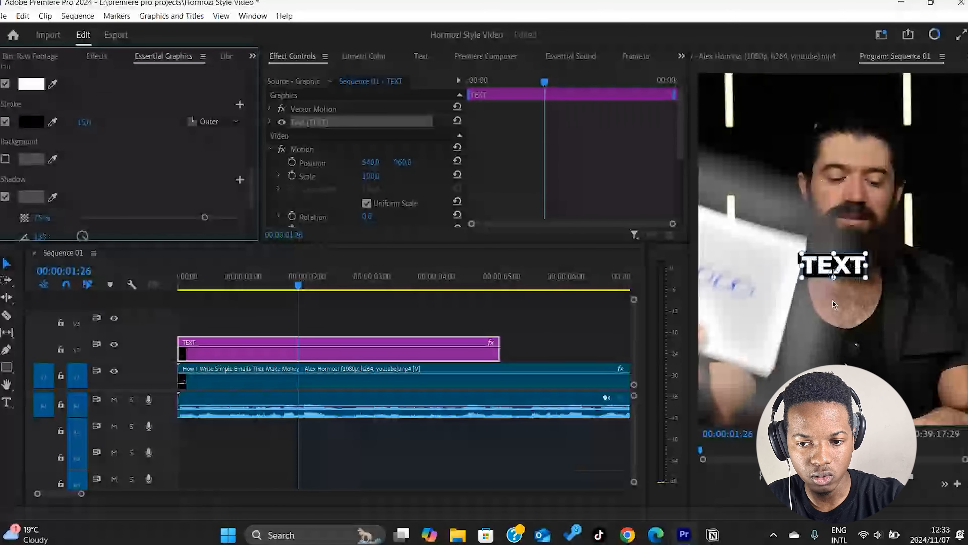
scroll(835, 304, up, 3)
drag(836, 304, 851, 337)
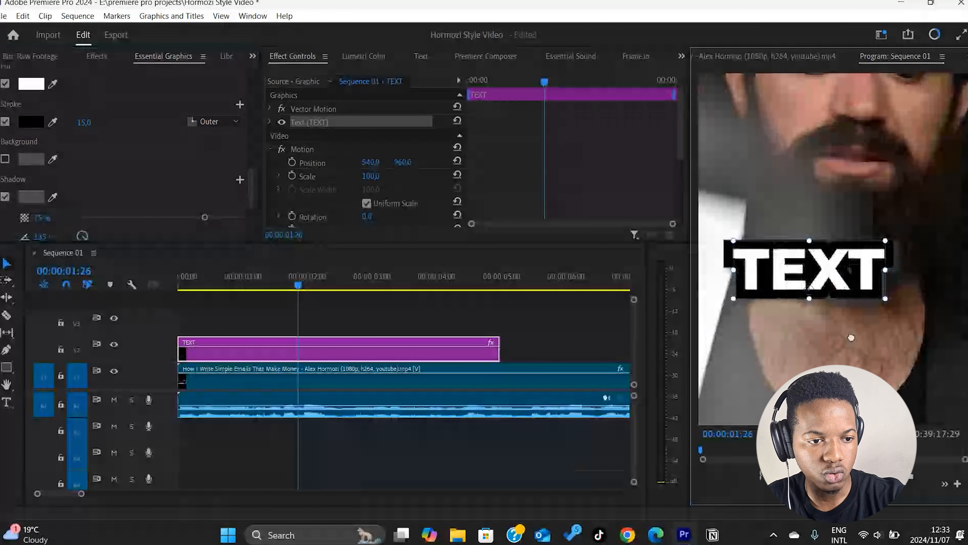
click(30, 197)
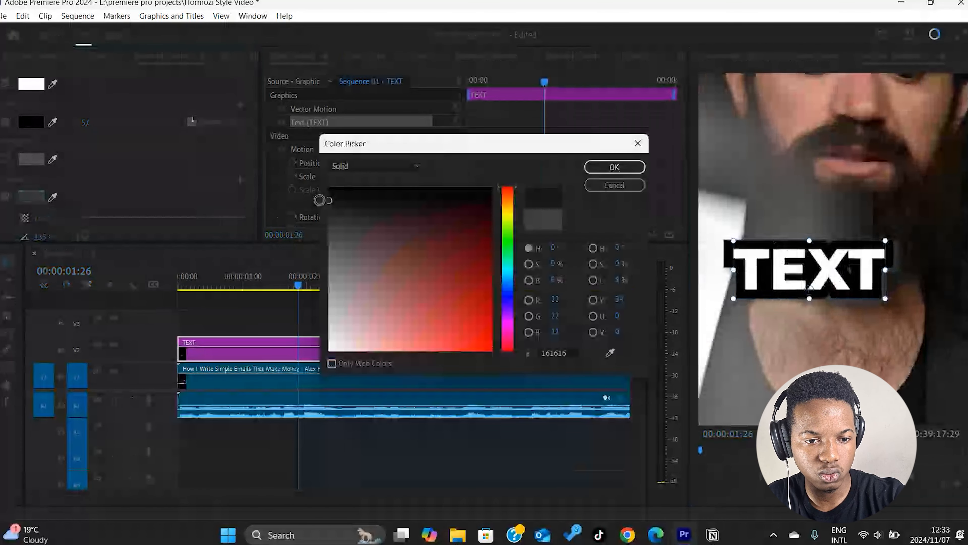
drag(319, 200, 318, 199)
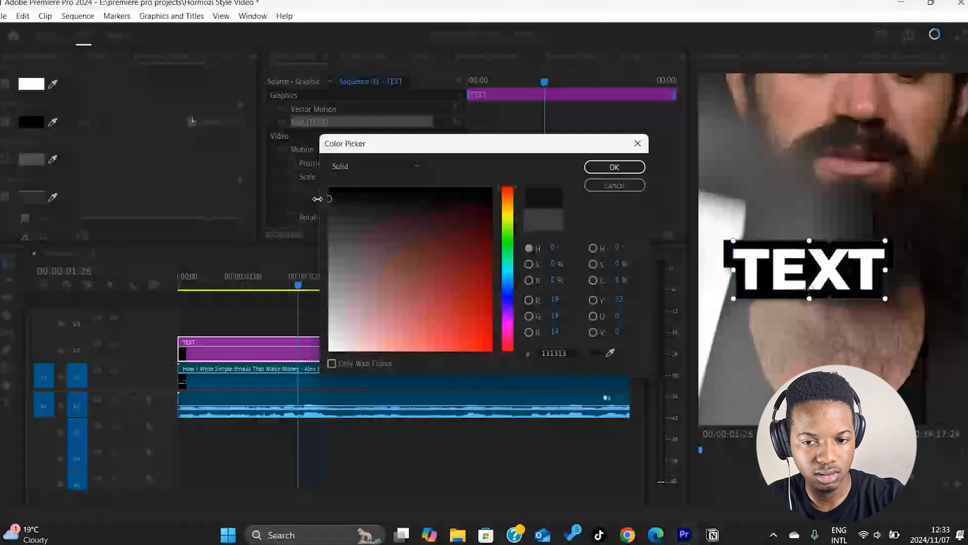
click(600, 173)
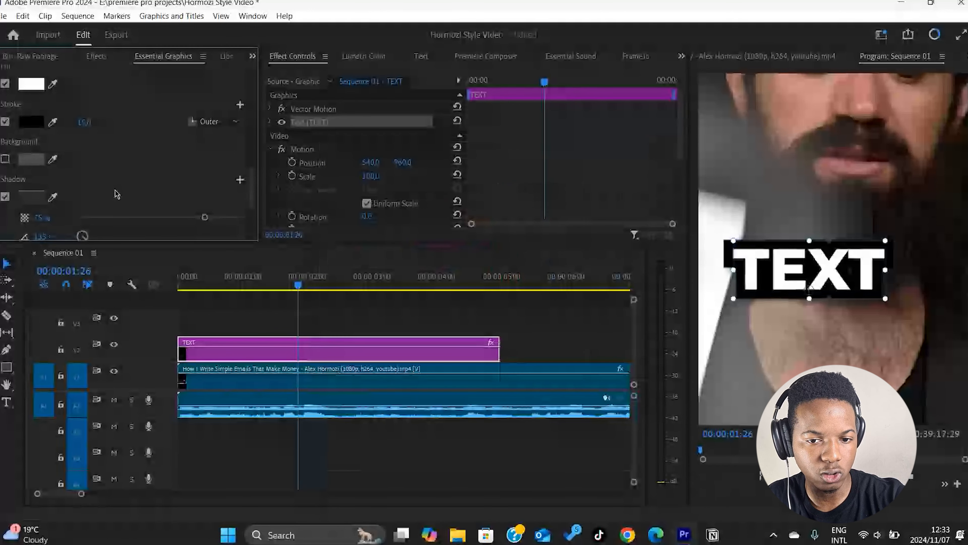
Set the TEXT layer's shadow opacity to 80%.
scroll(115, 190, down, 2)
mouse_move(38, 182)
mouse_down()
mouse_move(58, 183)
mouse_move(52, 193)
mouse_up()
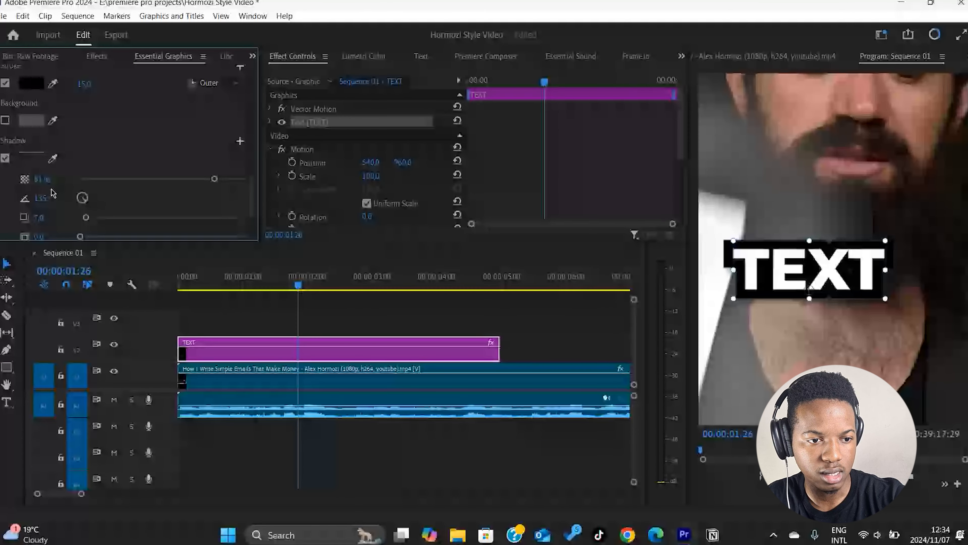
click(42, 179)
text(80)
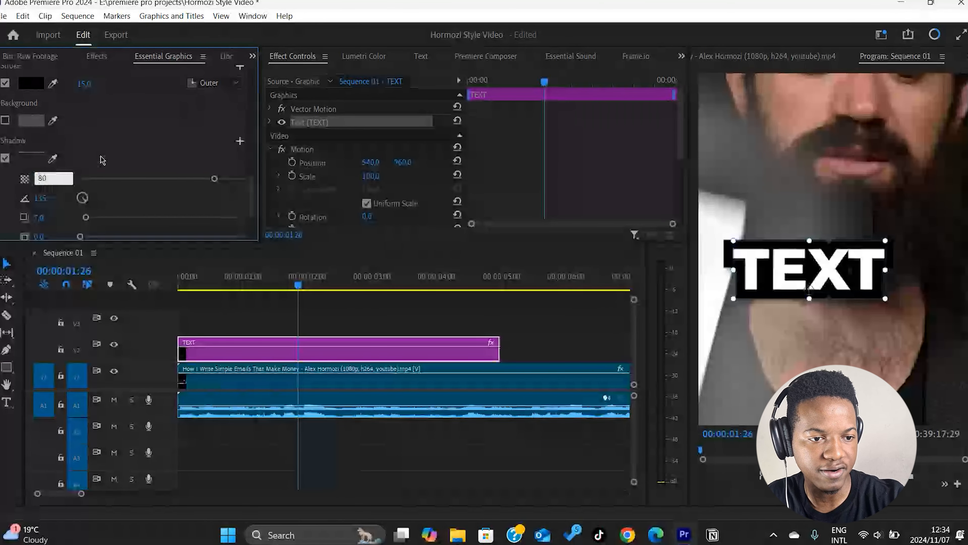
Set the TEXT layer's shadow distance to 8.5.
scroll(102, 161, down, 1)
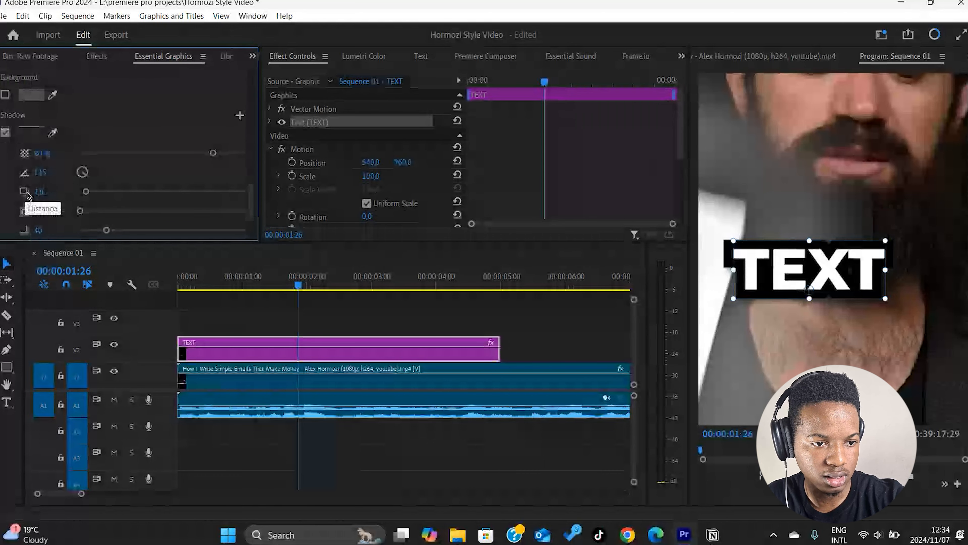
drag(43, 195, 48, 198)
click(54, 192)
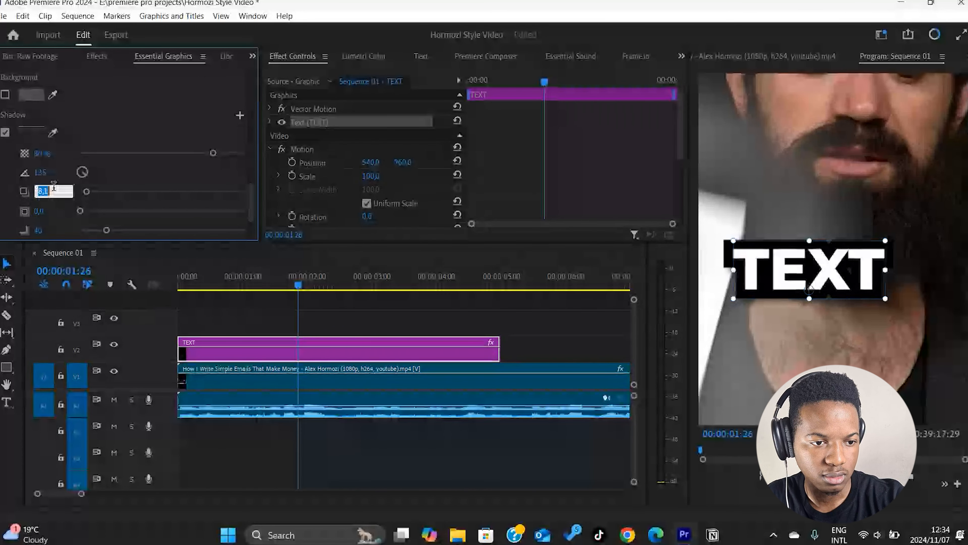
text(8.5)
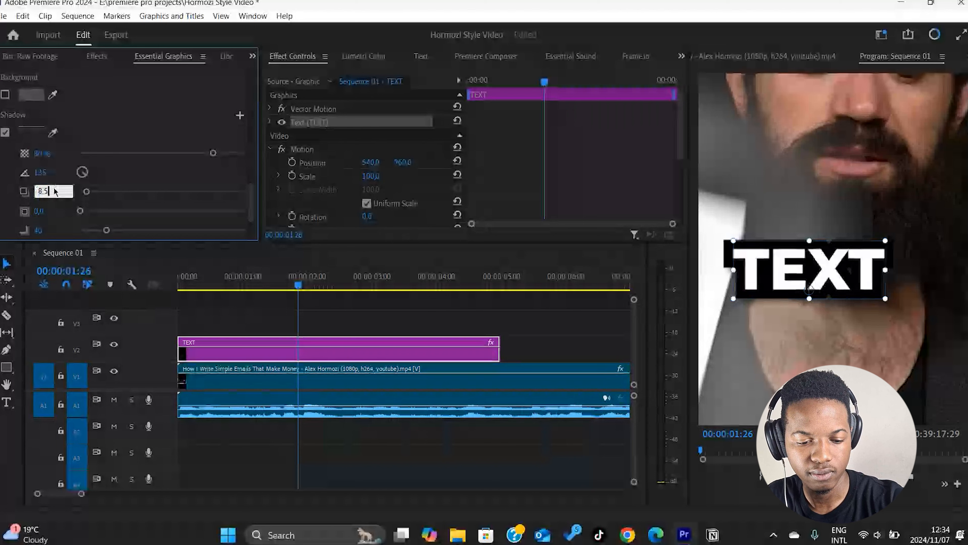
key(Return)
Increase the TEXT layer's shadow size to 15.
click(15, 213)
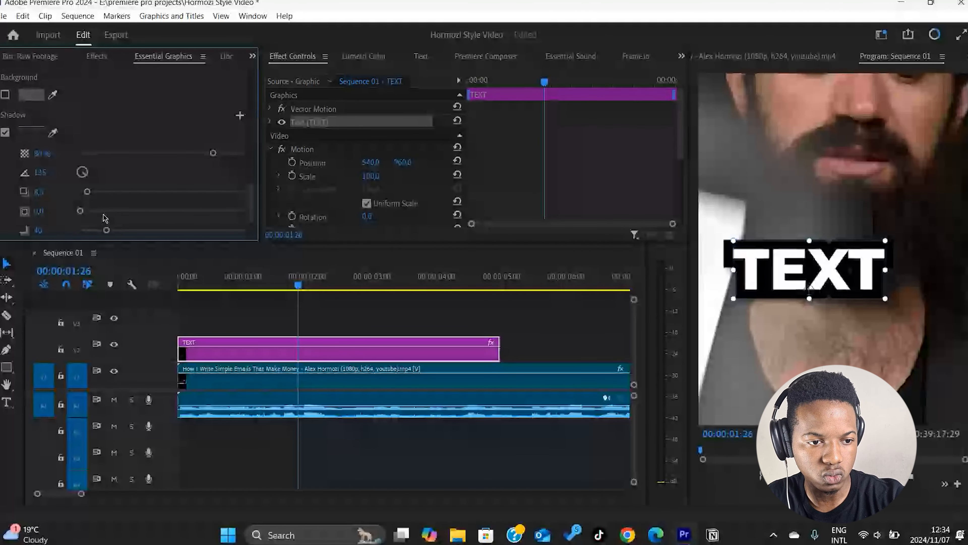
drag(105, 218, 182, 216)
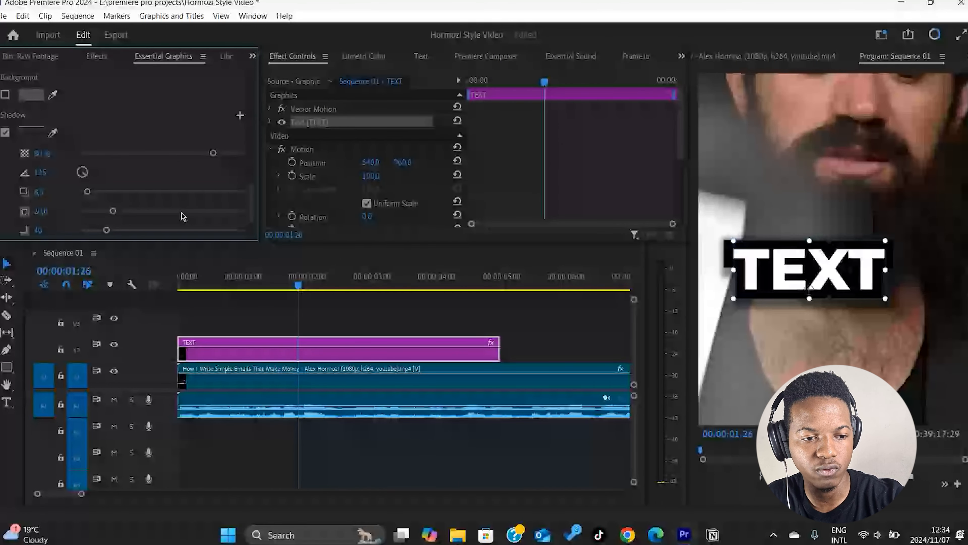
drag(183, 216, 130, 230)
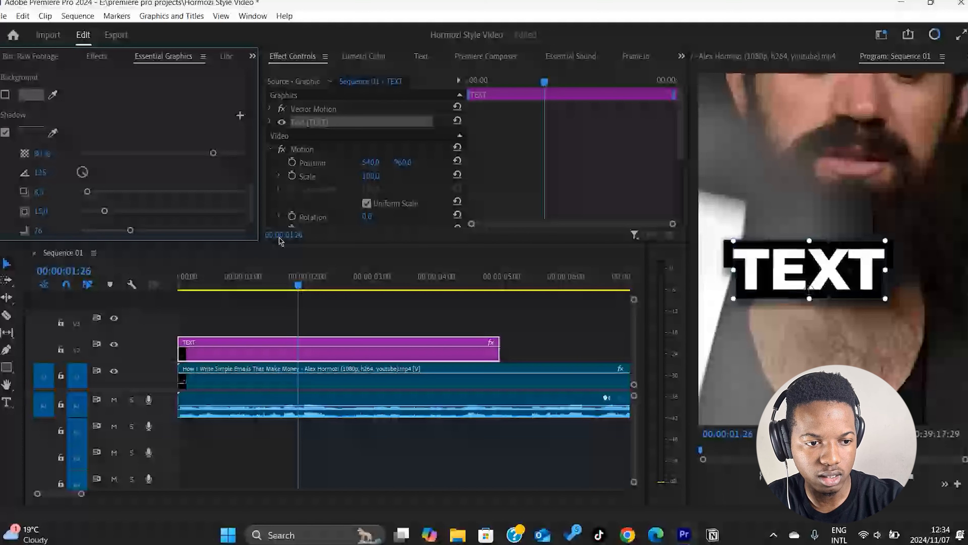
Set the TEXT layer's shadow blur to 100 and its shadow opacity to 100%.
drag(280, 238, 405, 246)
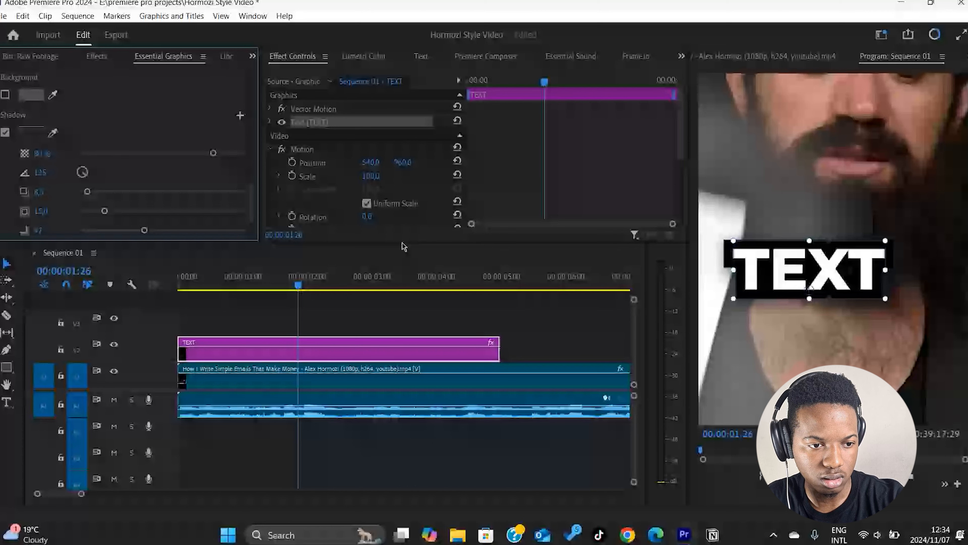
drag(404, 246, 408, 245)
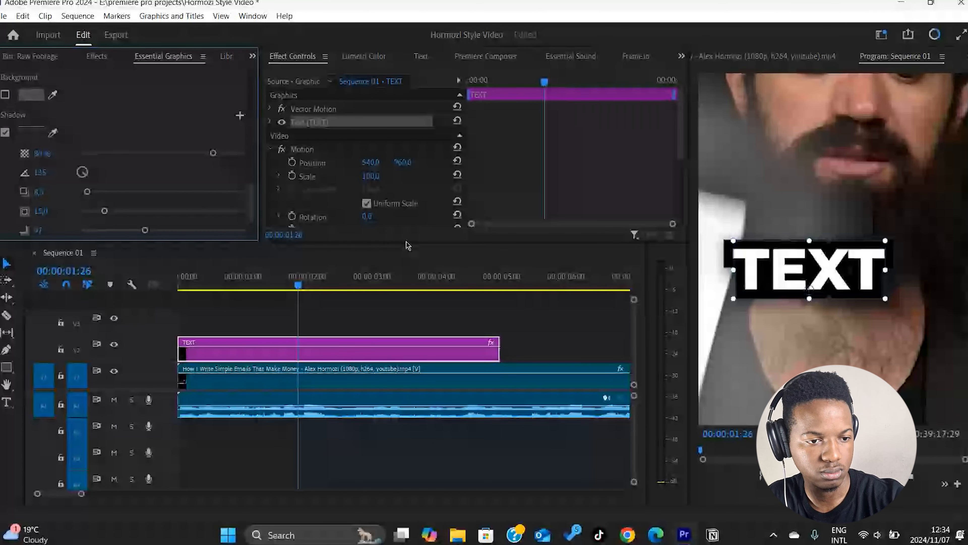
click(38, 230)
text(100)
key(Return)
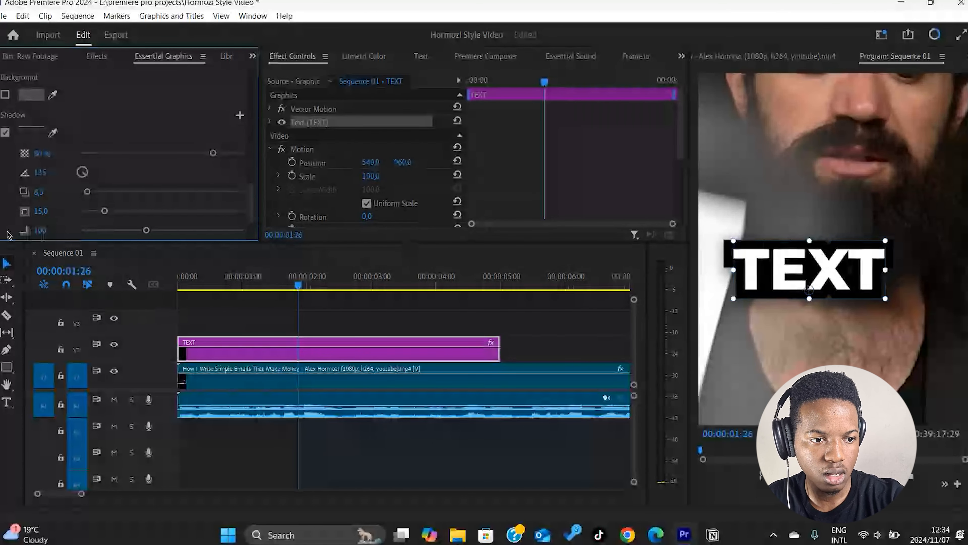
drag(41, 160, 64, 163)
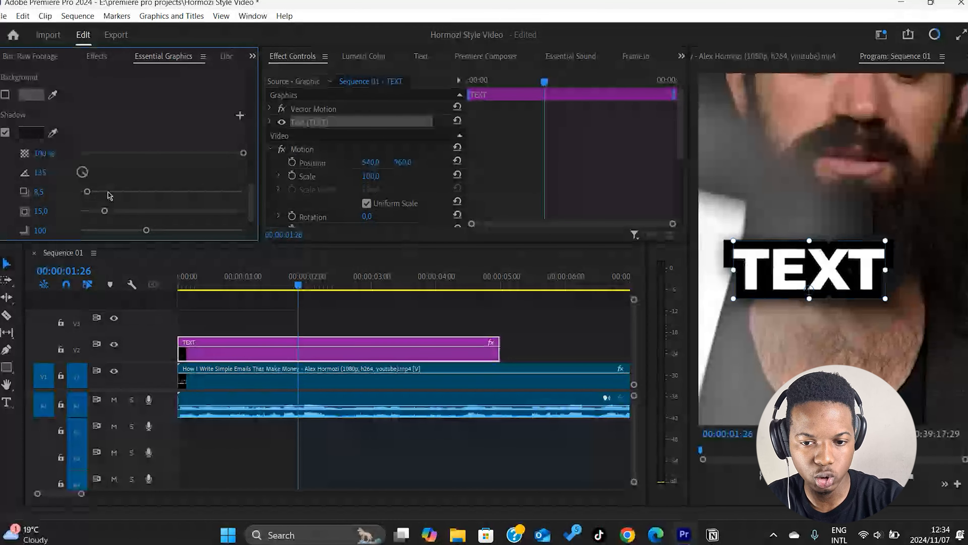
Increase the TEXT layer's shadow size to about 25.
drag(43, 216, 112, 211)
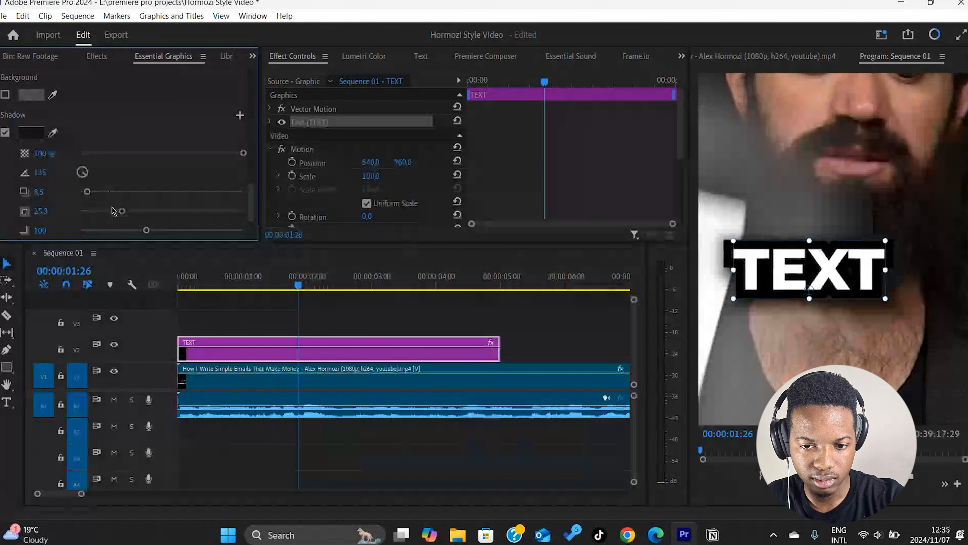
scroll(739, 235, down, 1)
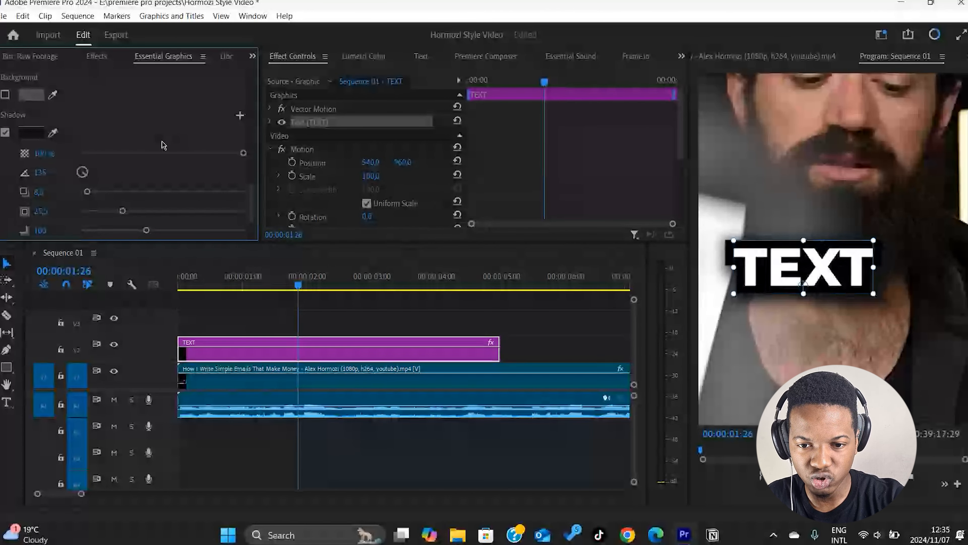
Set the TEXT layer's stroke width to 10 and change its stroke type to Center.
scroll(163, 145, up, 1)
scroll(126, 122, up, 1)
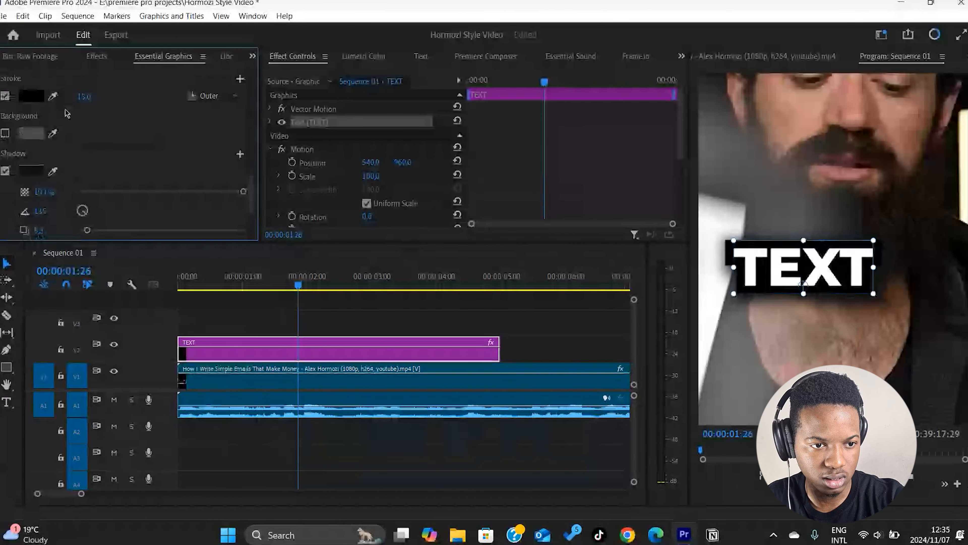
drag(89, 101, 87, 106)
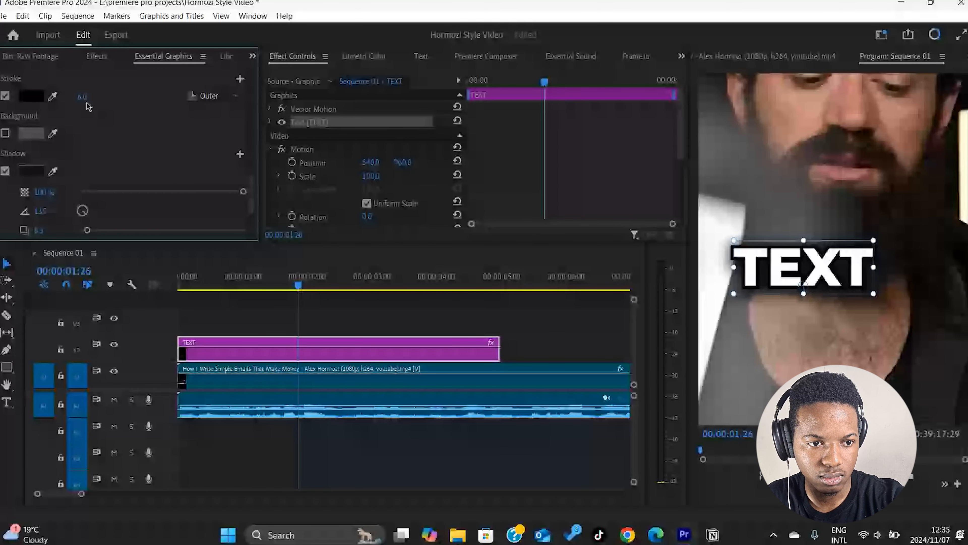
click(82, 97)
text(10)
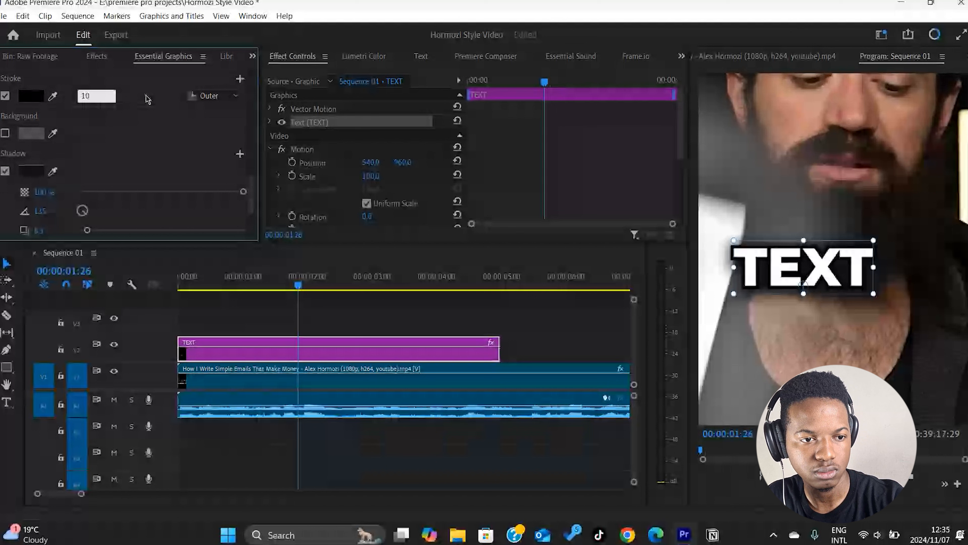
click(211, 96)
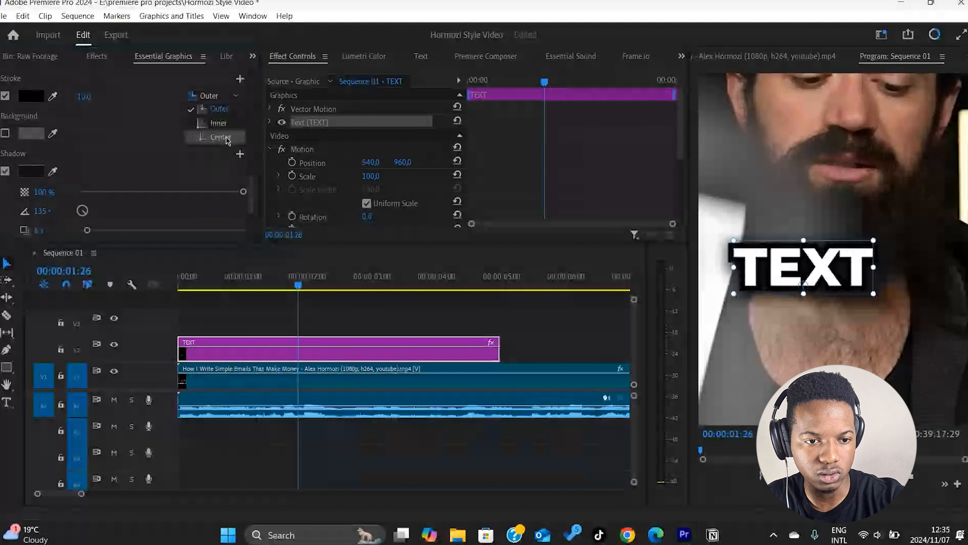
click(221, 137)
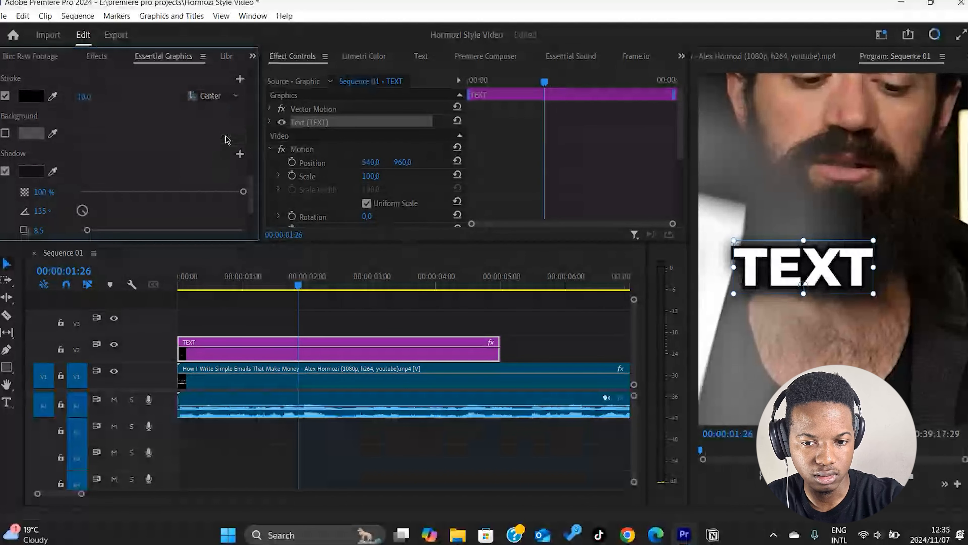
Set the TEXT layer's stroke width to 15, keeping the Center stroke type.
click(84, 96)
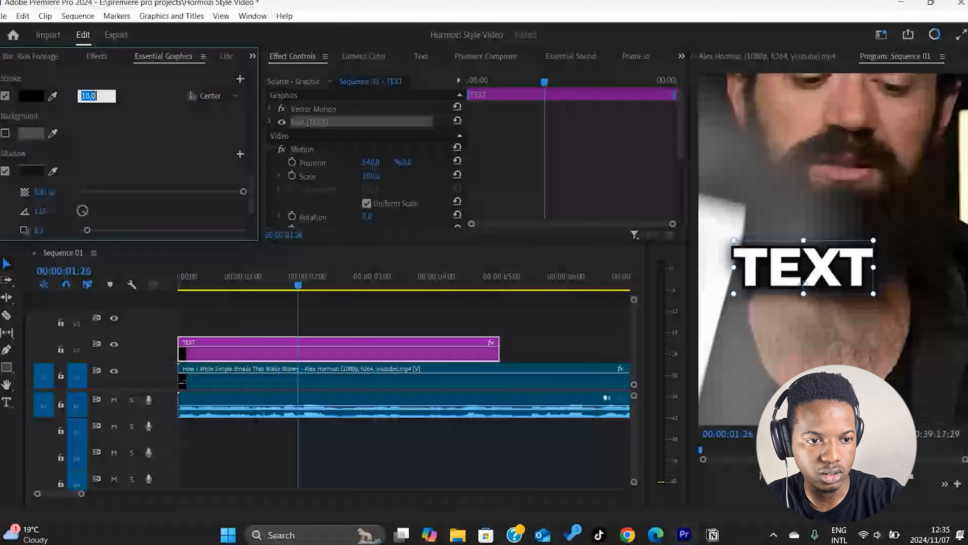
text(15)
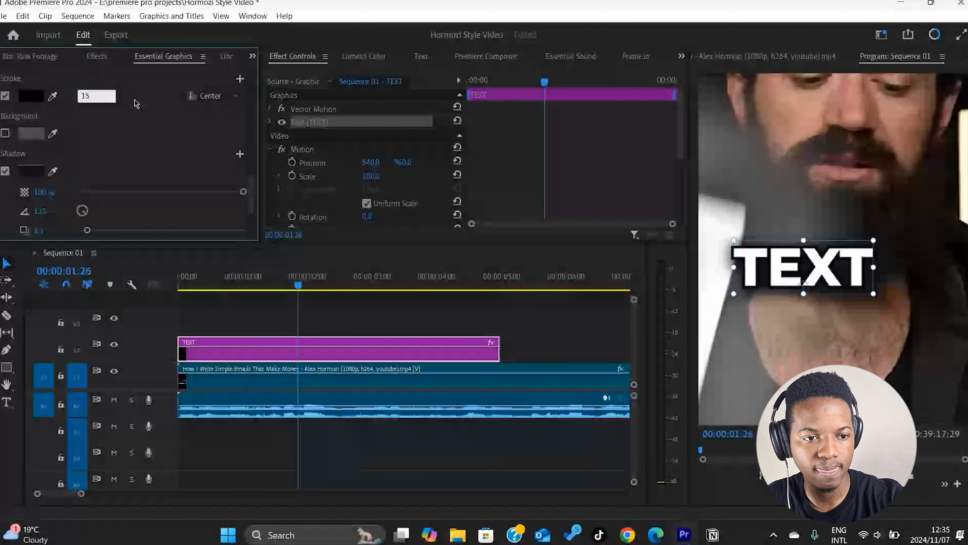
key(Return)
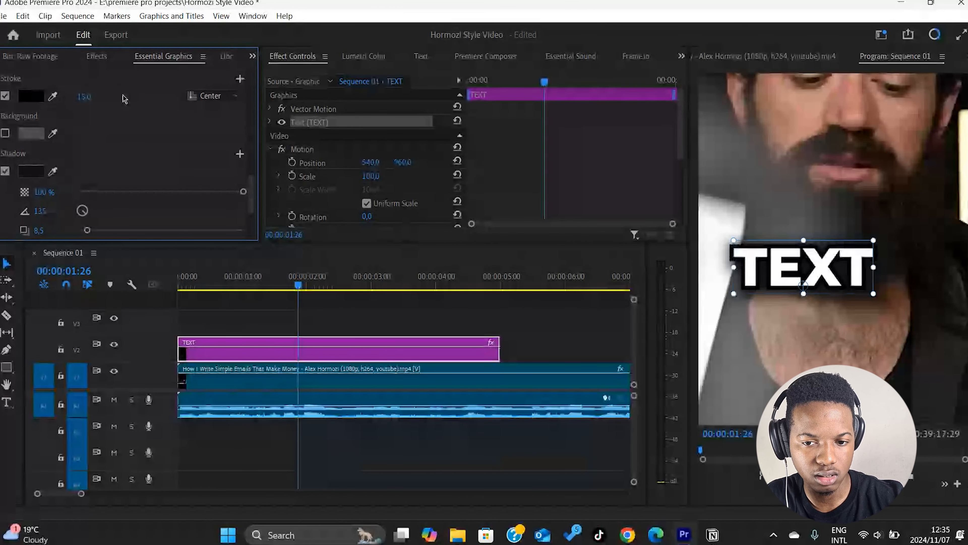
click(210, 95)
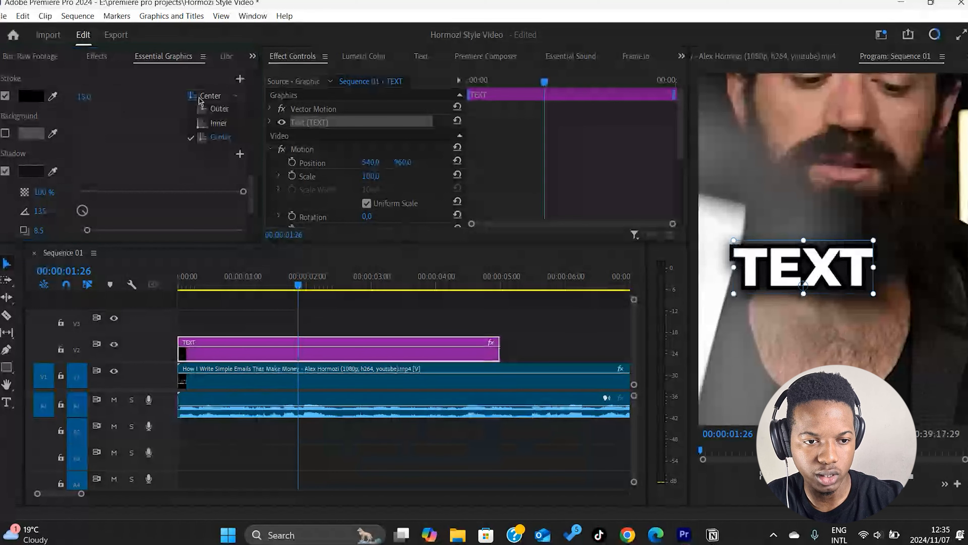
click(201, 100)
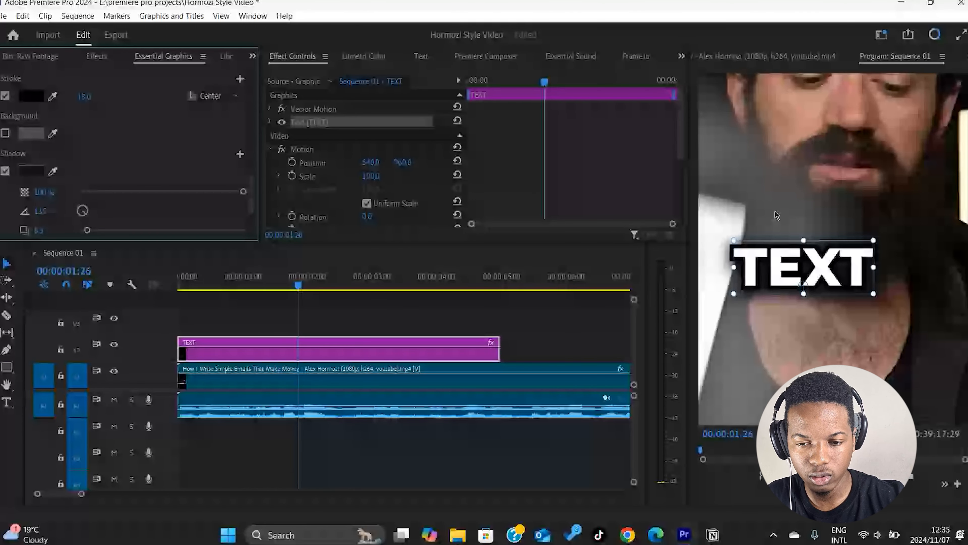
Change the TEXT layer's shadow colour to pure black (000000).
scroll(776, 212, down, 3)
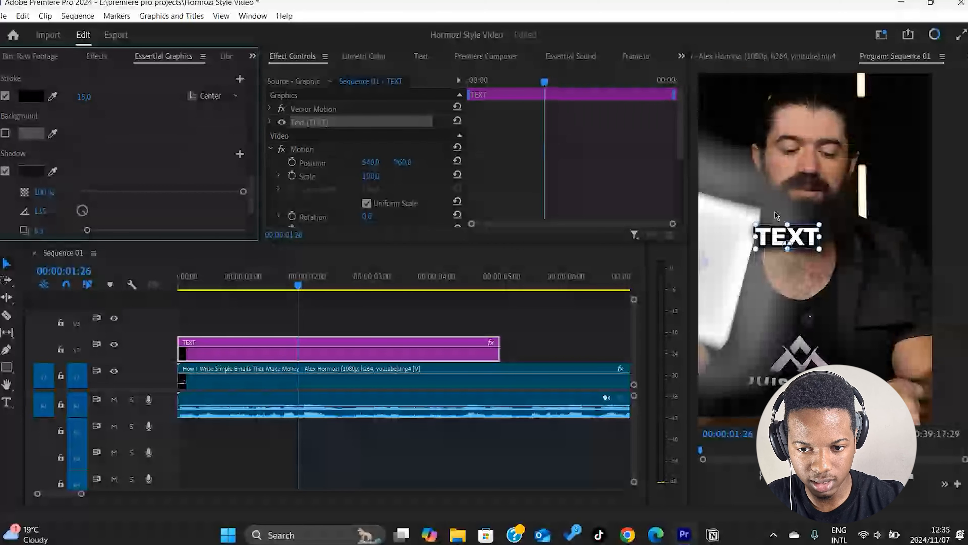
scroll(776, 212, up, 3)
scroll(776, 216, up, 1)
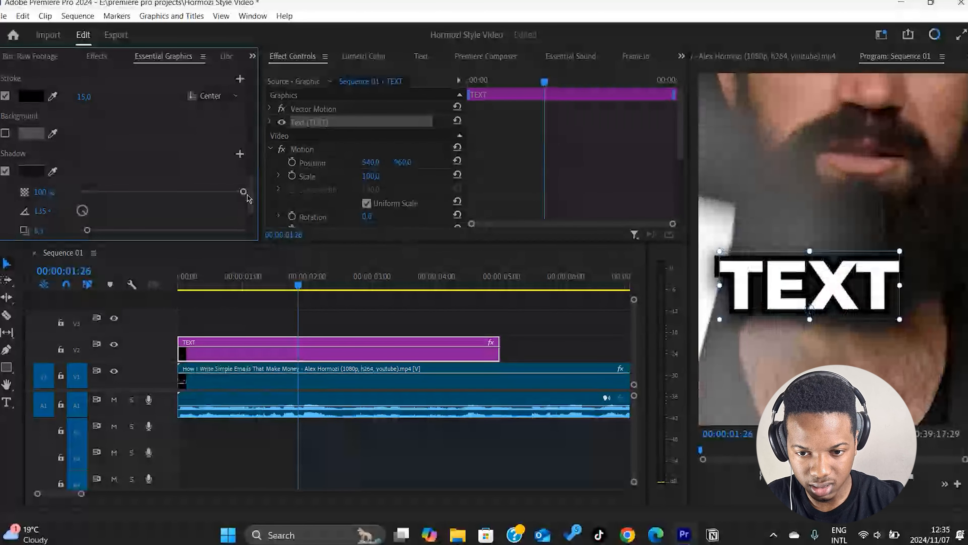
scroll(211, 200, down, 1)
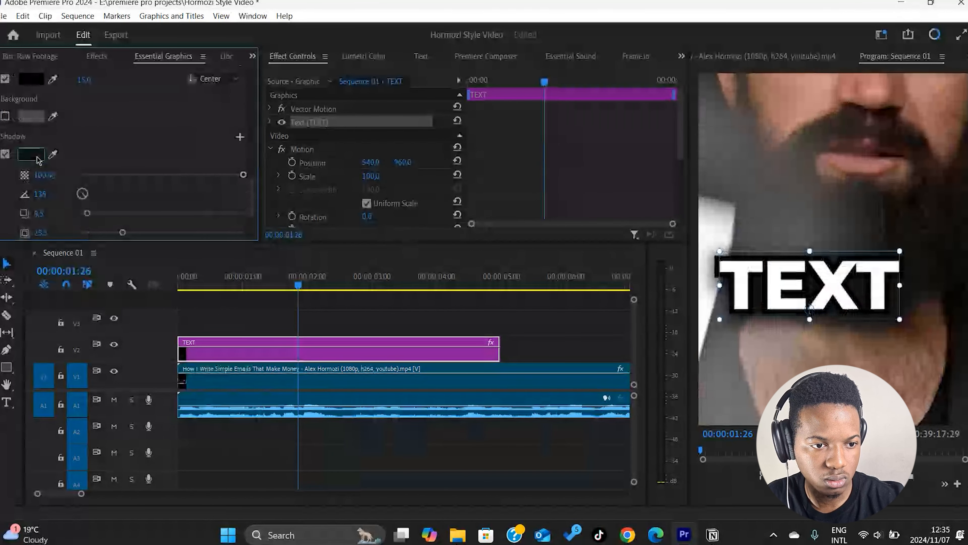
click(31, 155)
drag(328, 199, 329, 187)
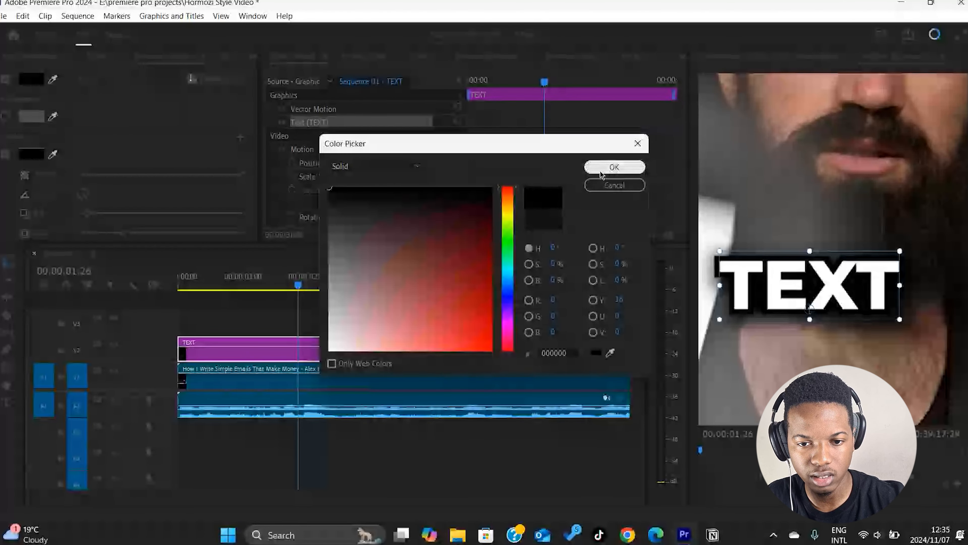
click(614, 167)
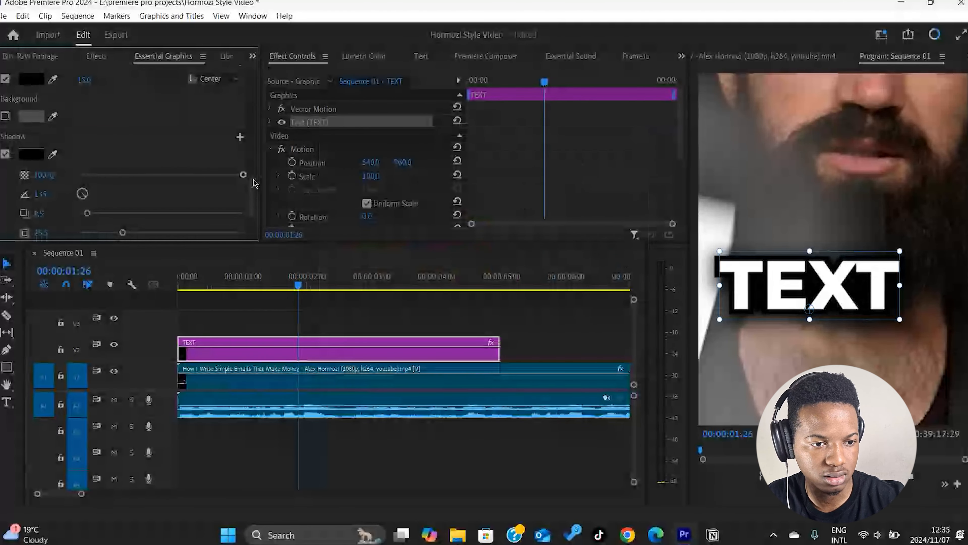
Increase the TEXT layer's shadow size to 40 and view the caption over the whole frame.
scroll(255, 184, down, 5)
drag(123, 135, 132, 135)
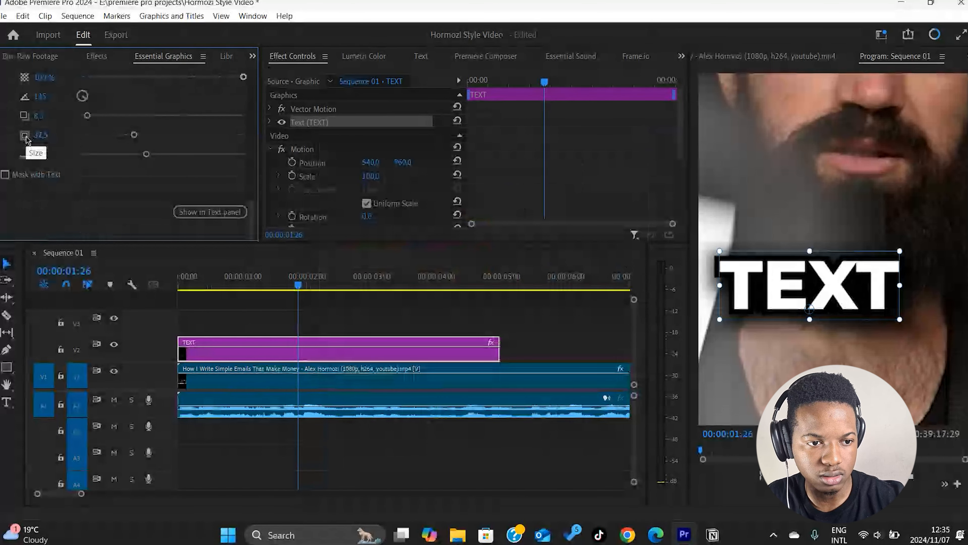
drag(27, 139, 81, 141)
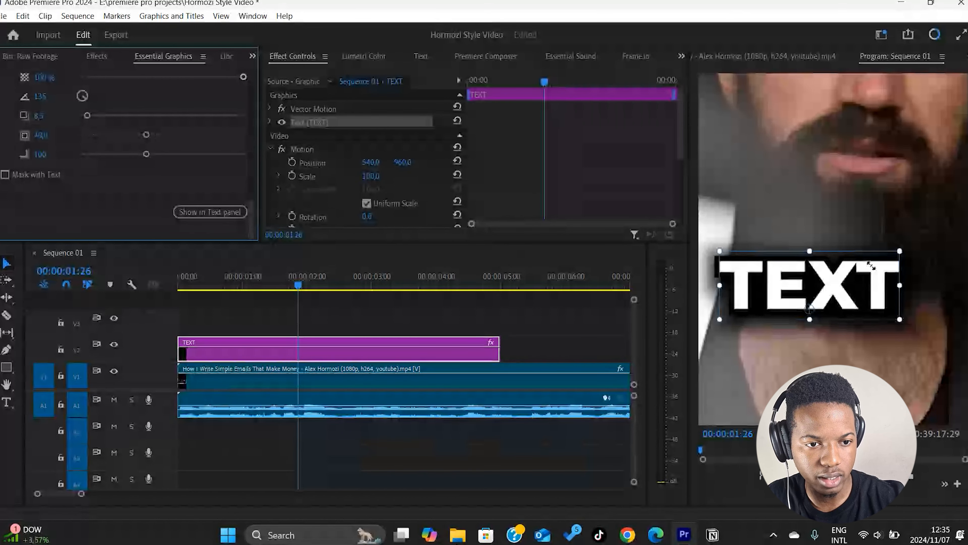
scroll(873, 265, down, 3)
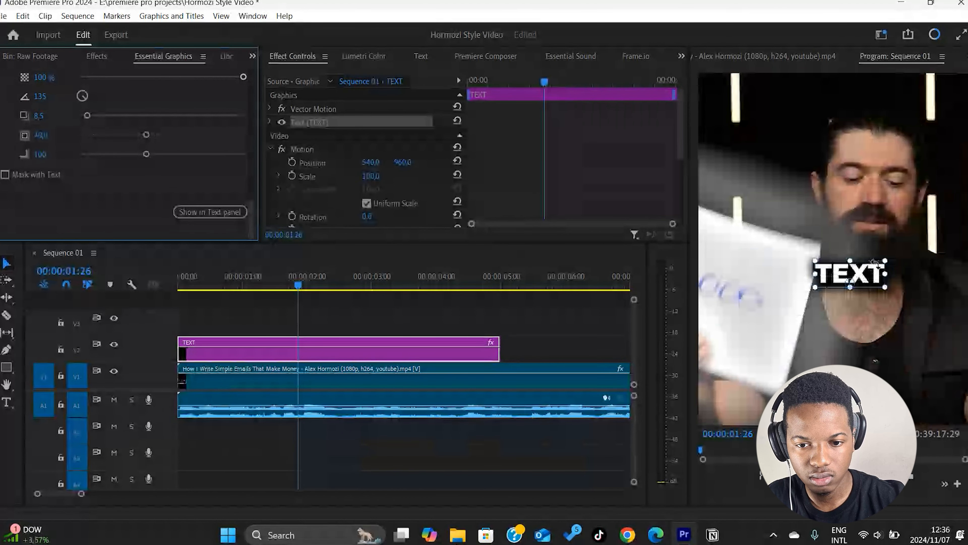
scroll(875, 265, down, 2)
drag(901, 301, 874, 282)
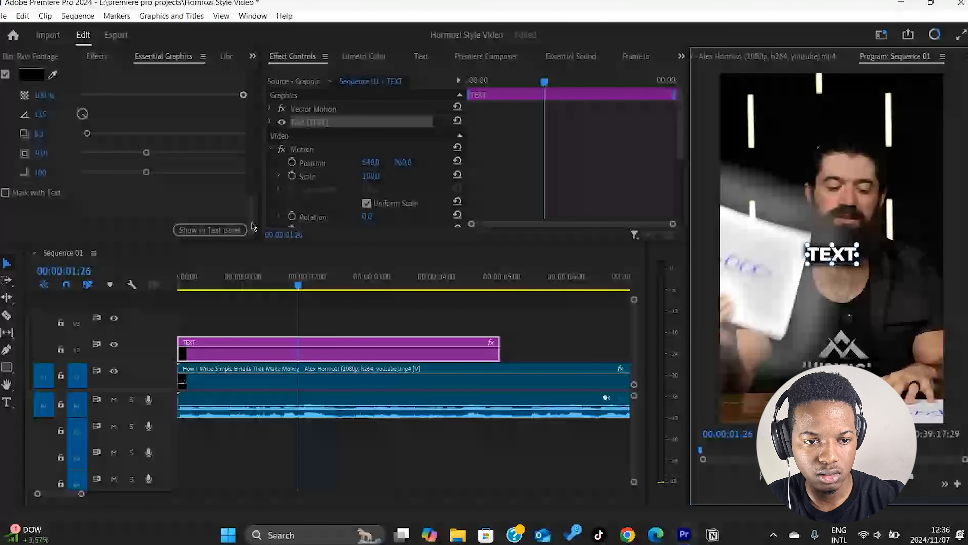
Save the caption's look as a text style named "Alex hormozi style white" in the project and local styles, and locate it in the Raw Footage bin.
scroll(209, 197, up, 5)
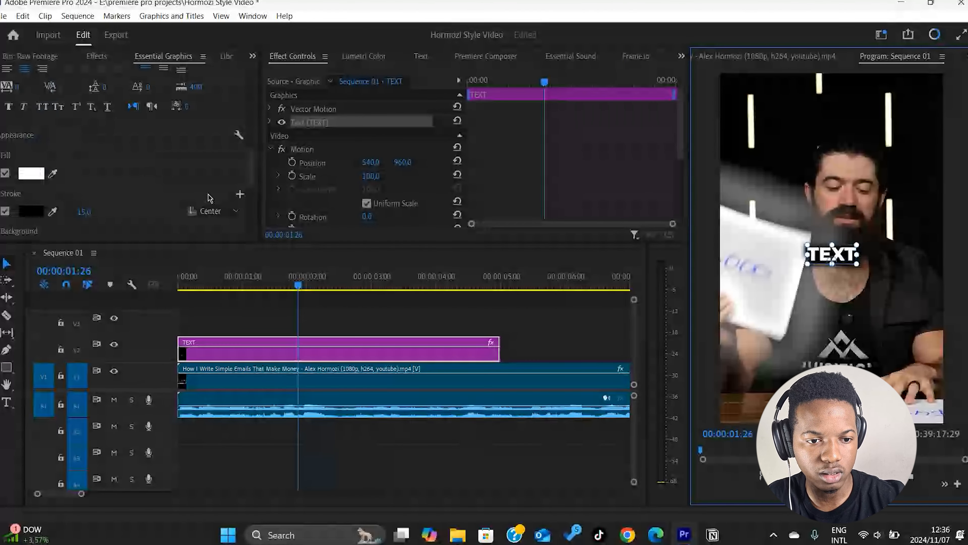
scroll(138, 145, up, 4)
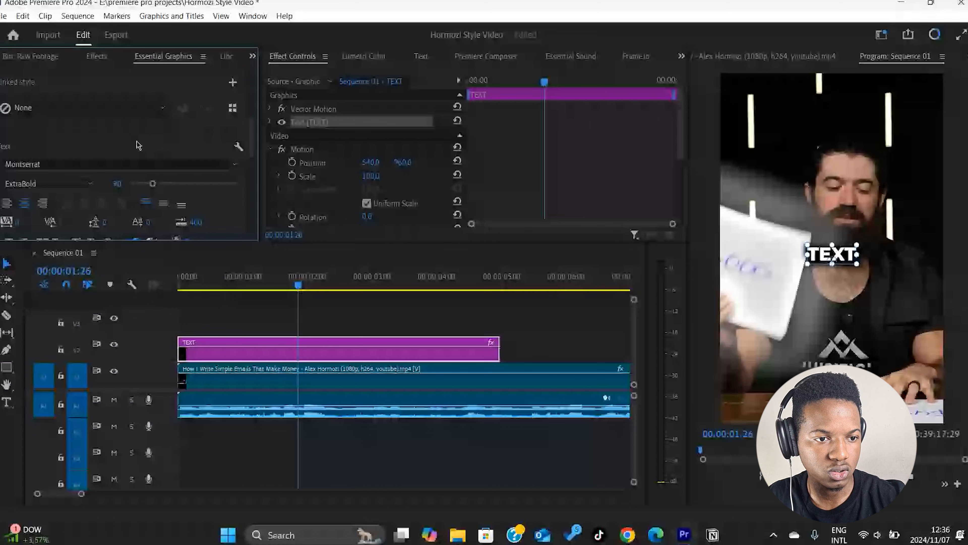
scroll(236, 152, up, 3)
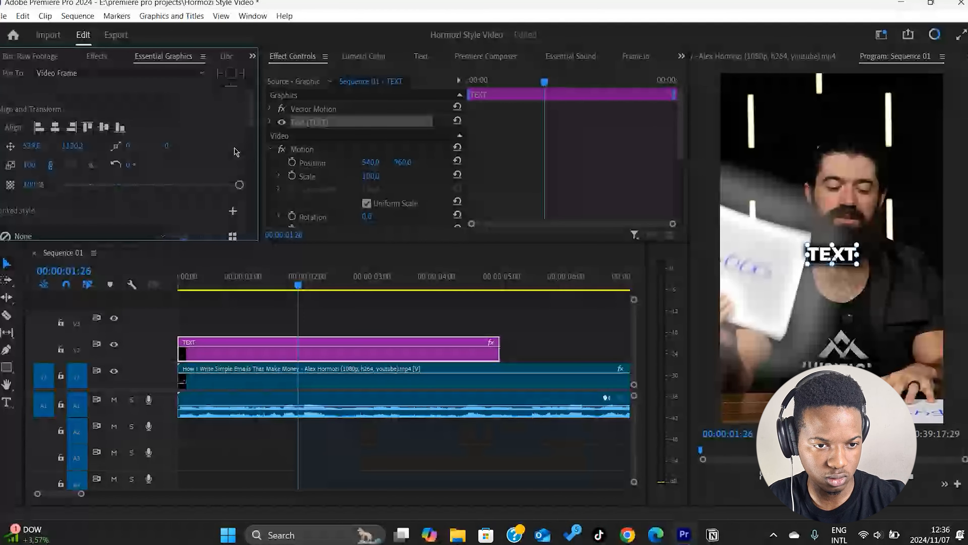
scroll(235, 152, up, 1)
scroll(255, 118, up, 3)
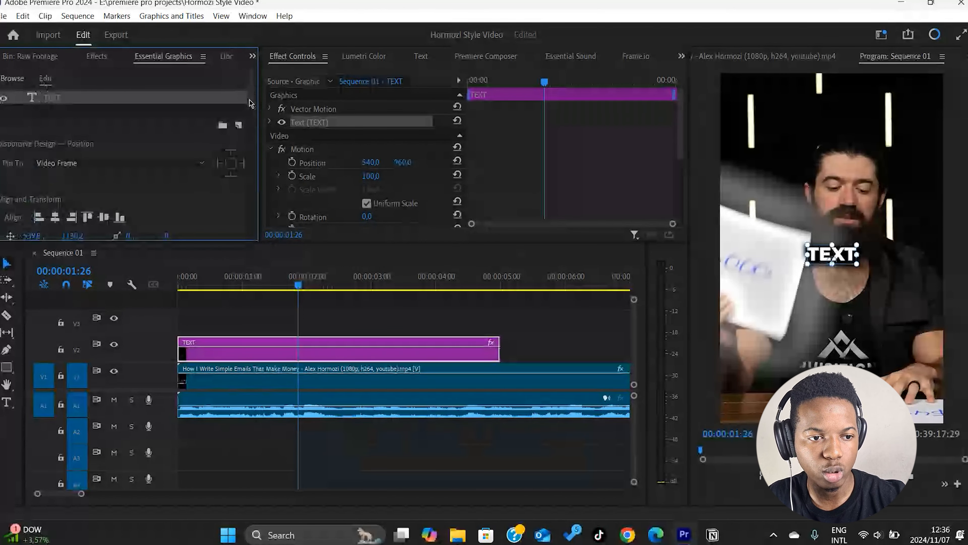
scroll(251, 104, down, 1)
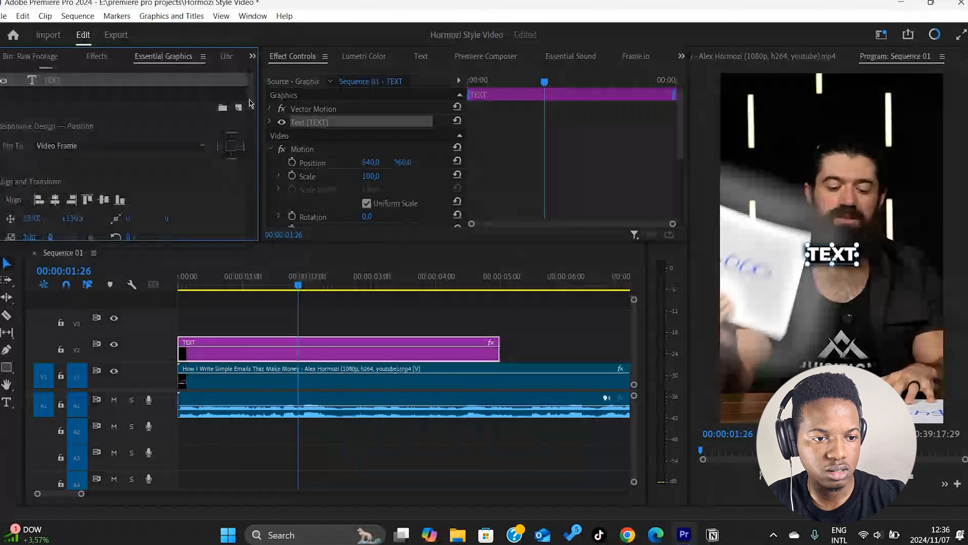
scroll(250, 103, down, 4)
scroll(250, 103, down, 2)
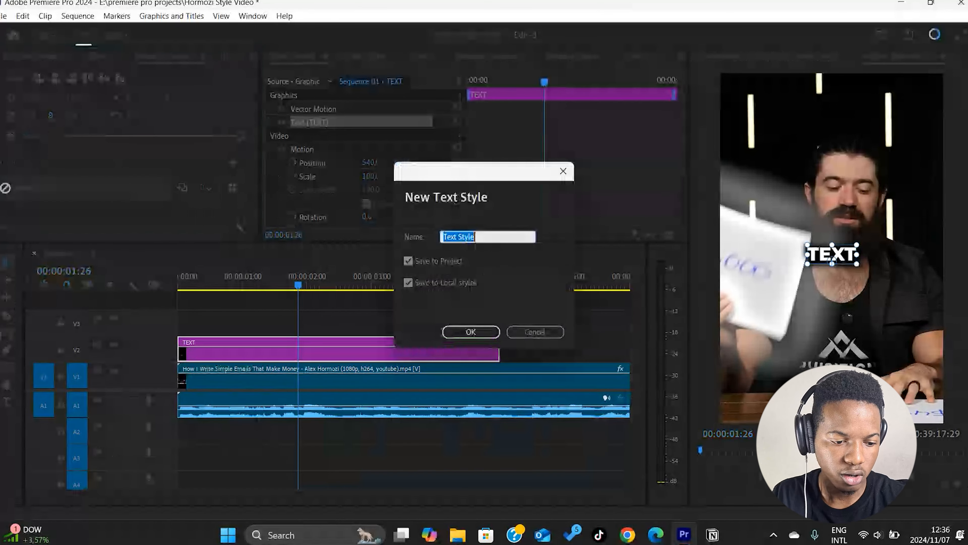
text(Alex )
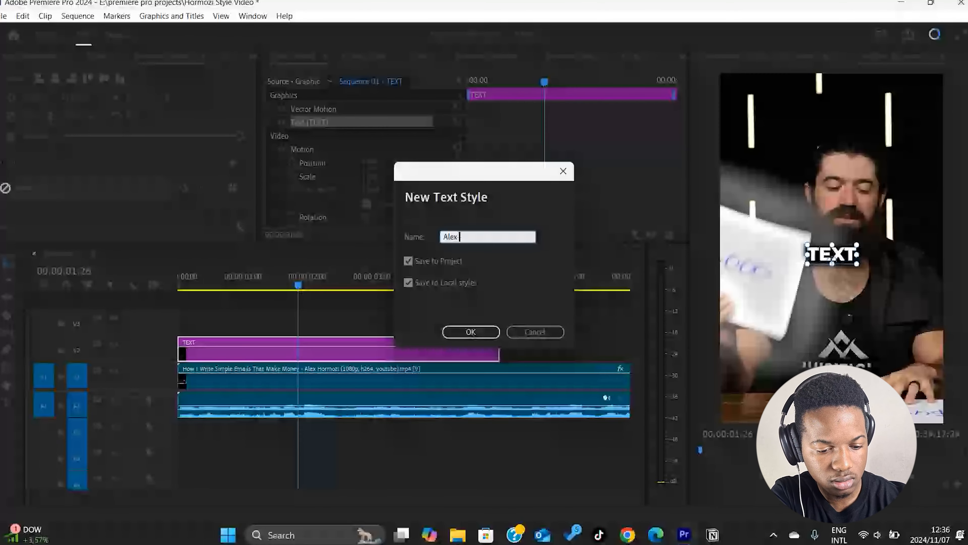
text(hor,)
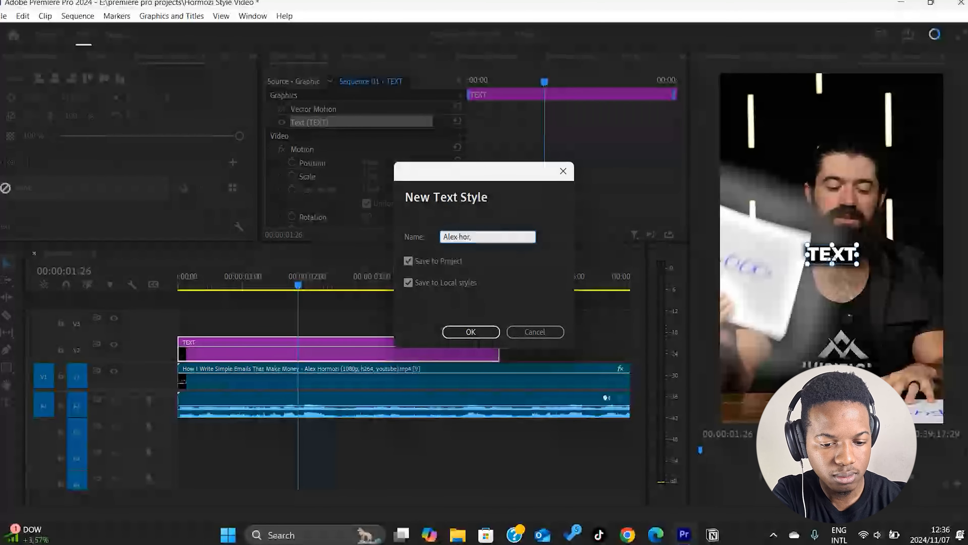
key(BackSpace)
text(mozi )
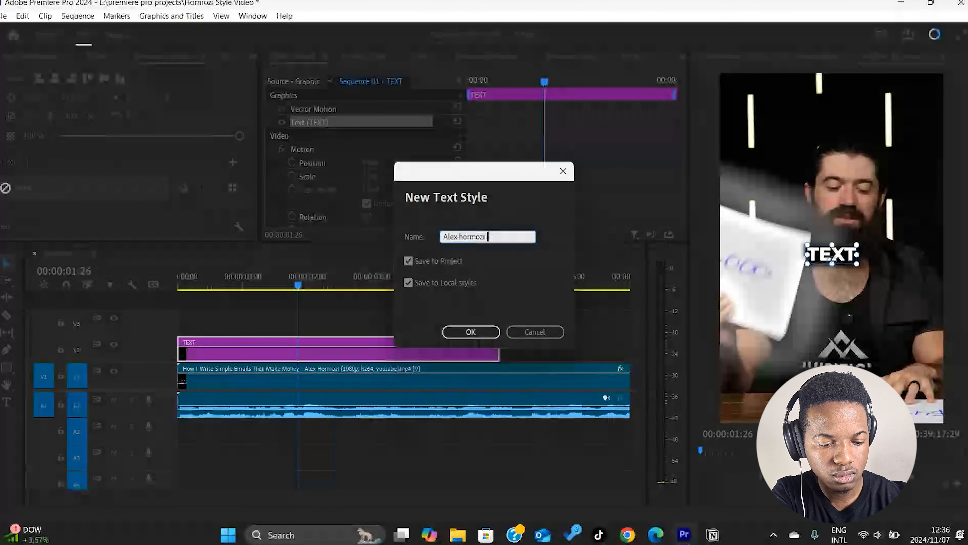
text(style w)
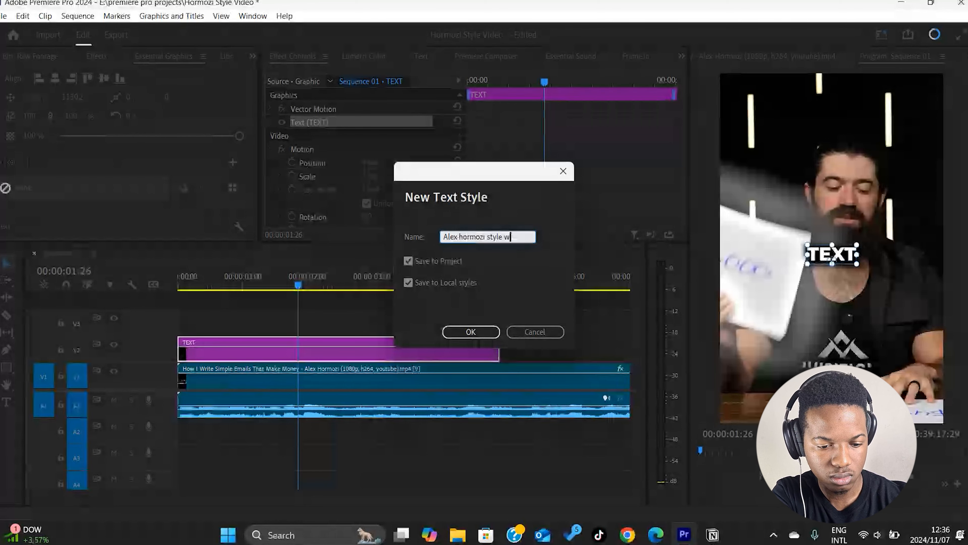
text(hite)
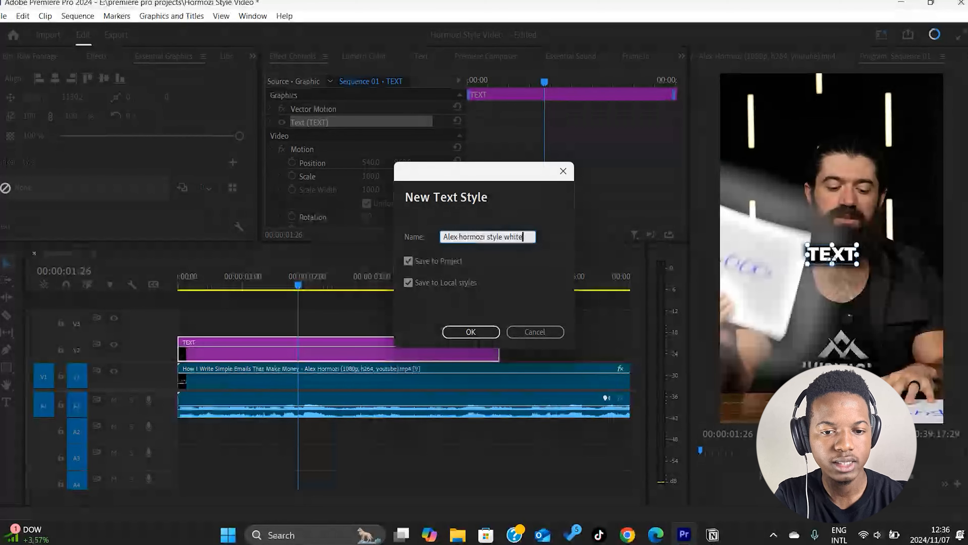
click(466, 329)
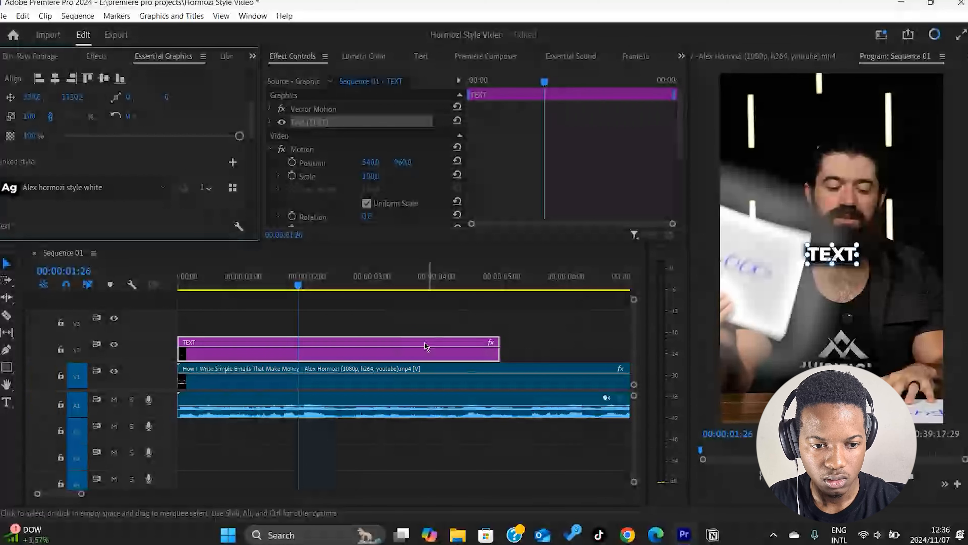
click(31, 57)
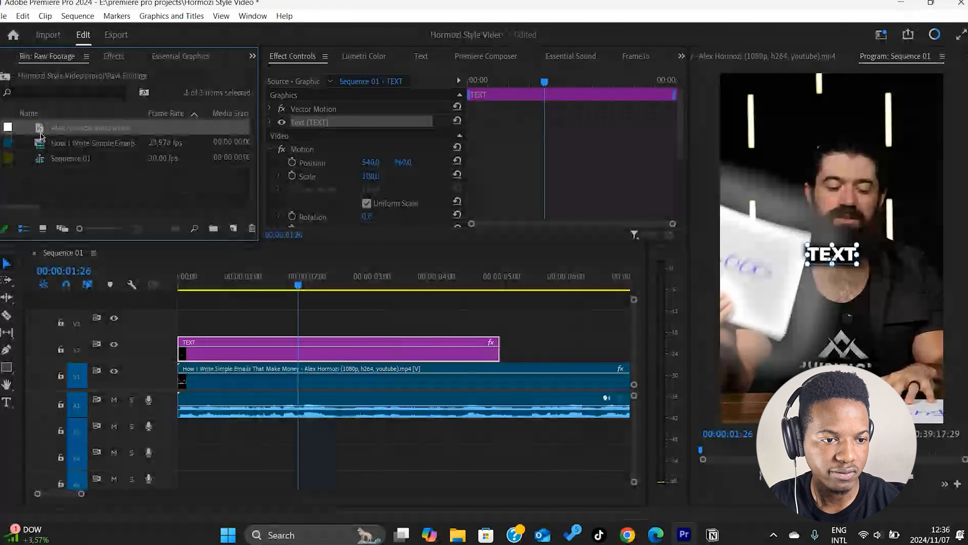
click(54, 193)
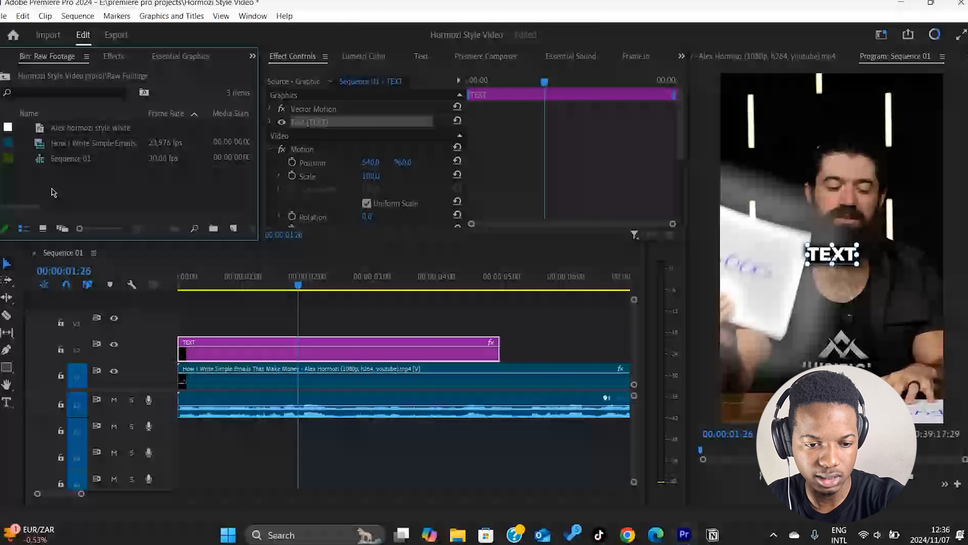
Delete the TEXT graphic from track V2 and return the playhead to the start of Sequence 01.
click(229, 343)
key(Delete)
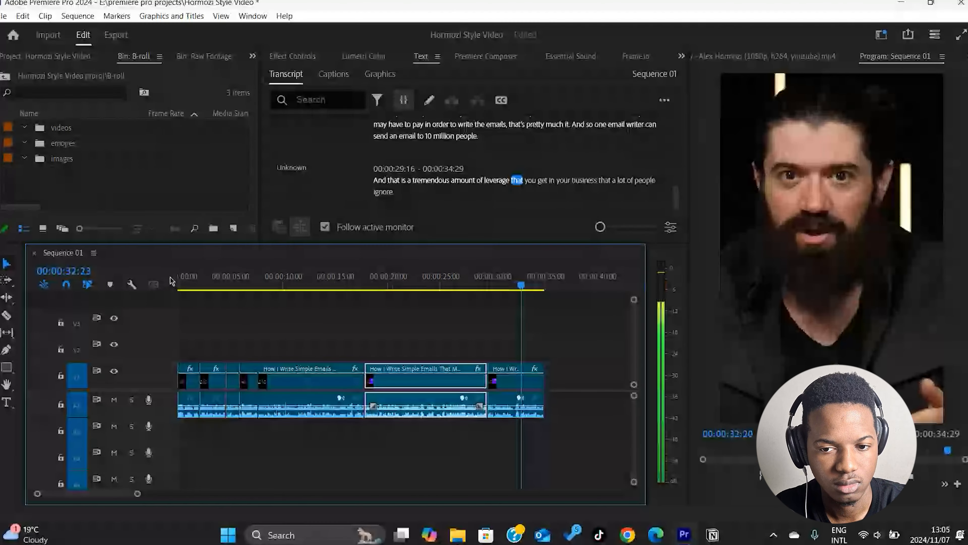
key(Home)
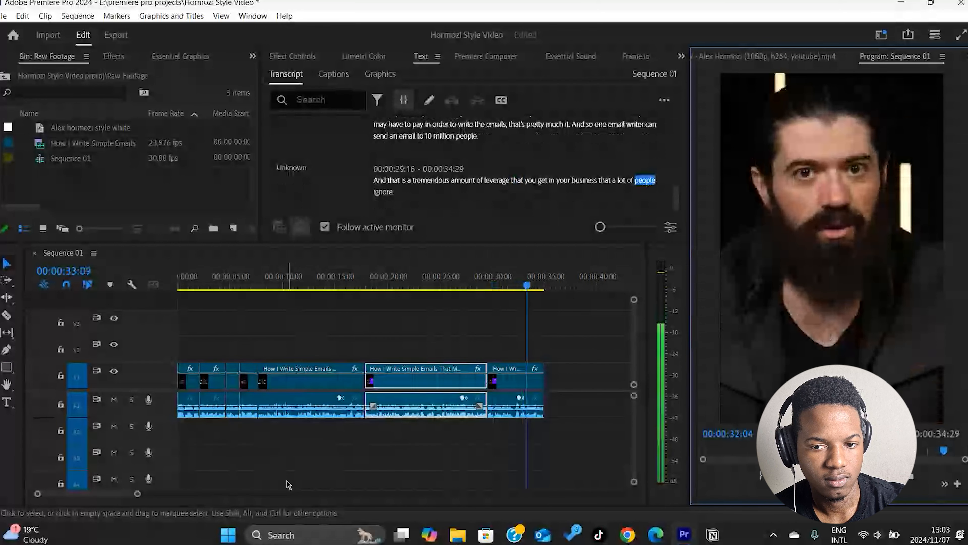
key(space)
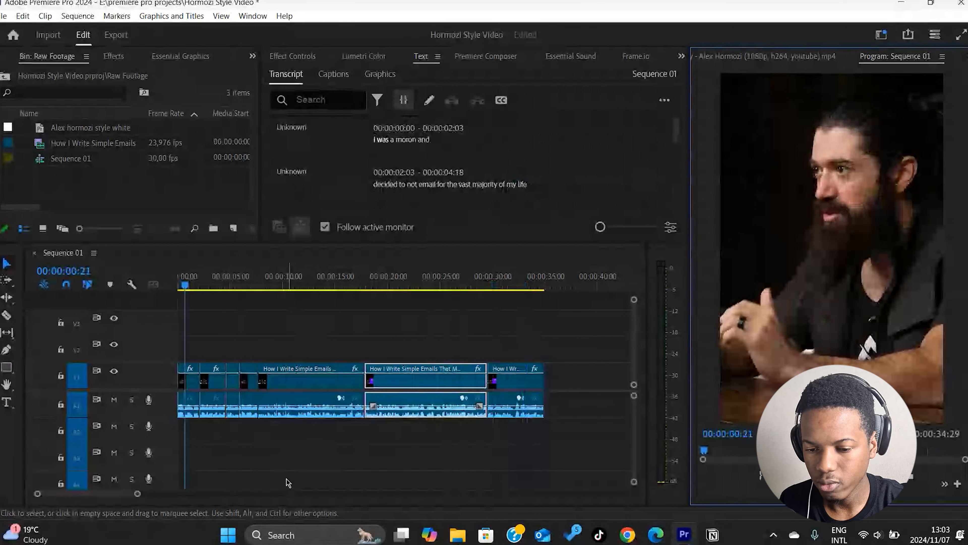
drag(185, 285, 174, 287)
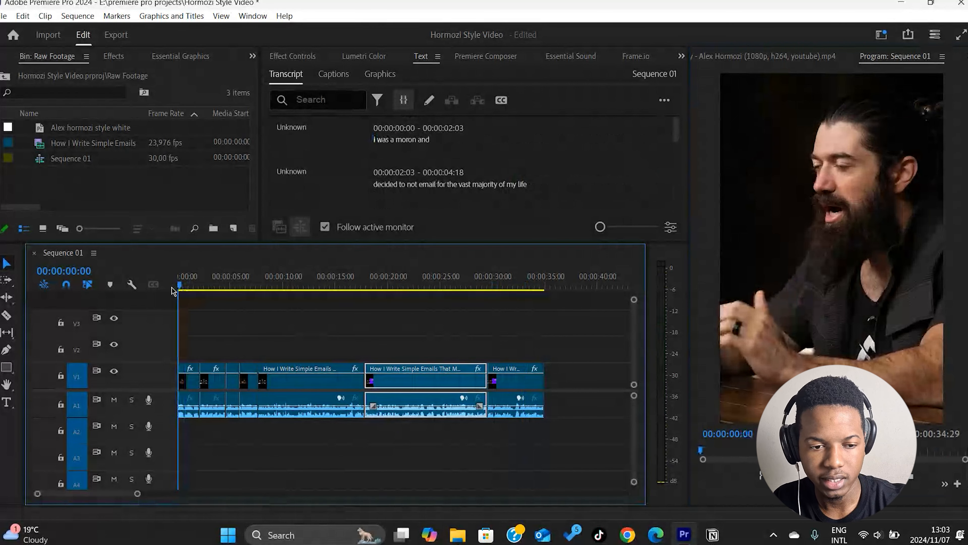
Open the B-roll bin from the project root and create bins named "videos", "emojies" and "images" inside it.
click(14, 81)
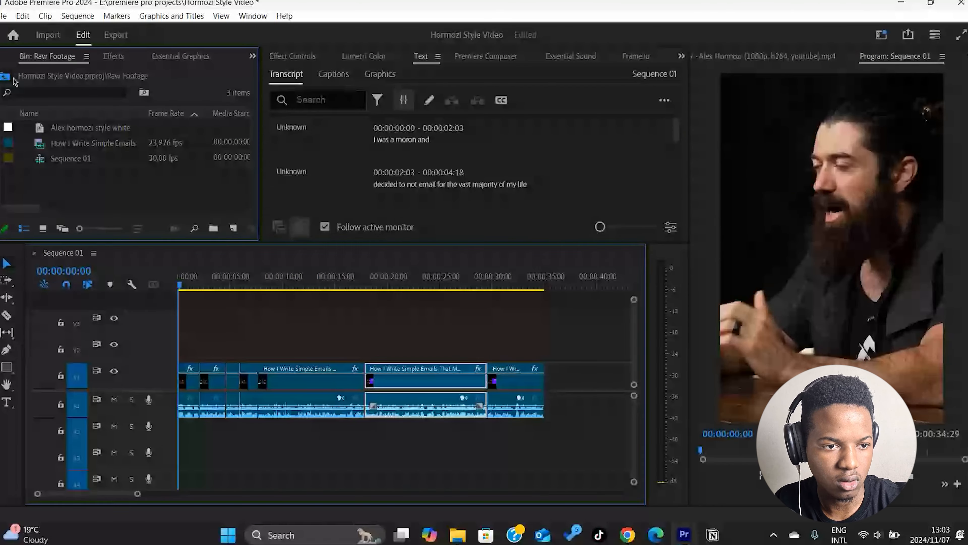
click(5, 77)
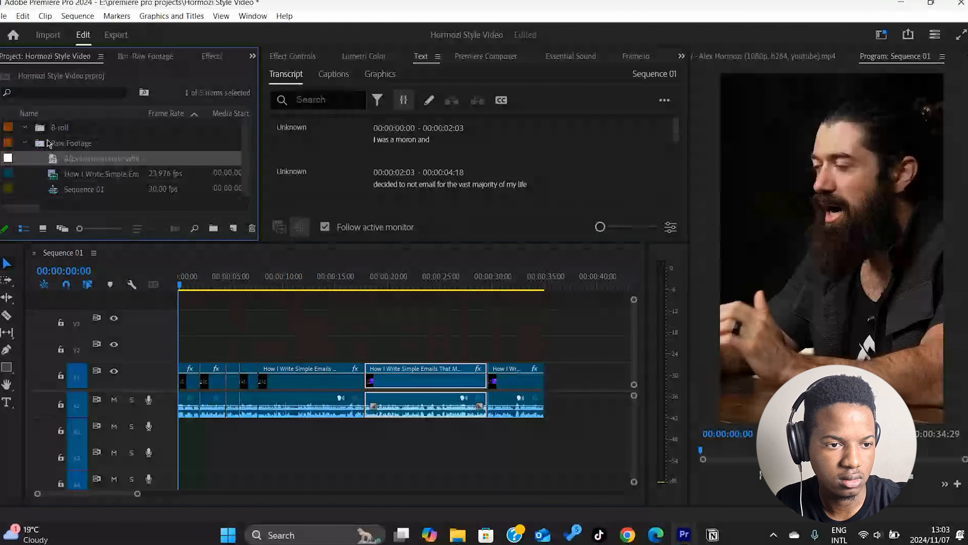
click(26, 144)
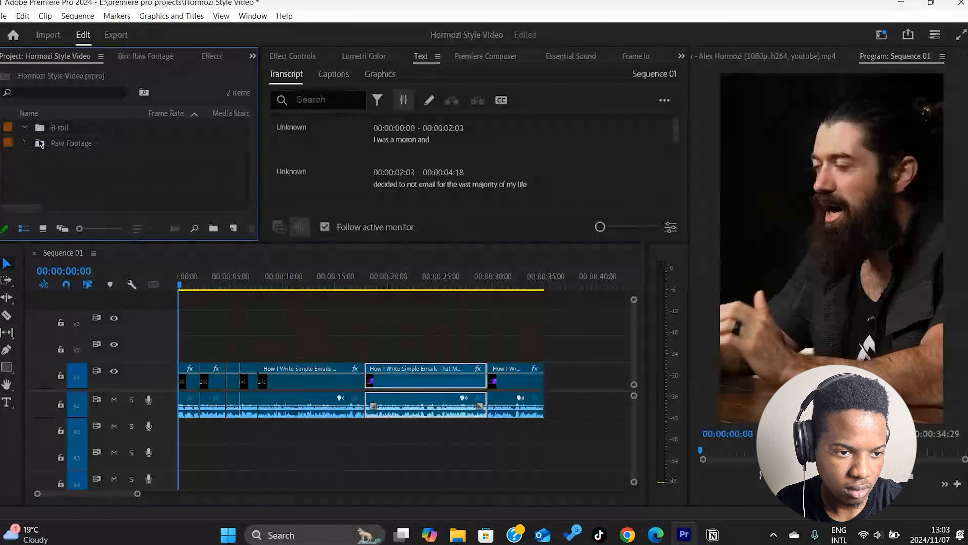
double_click(40, 129)
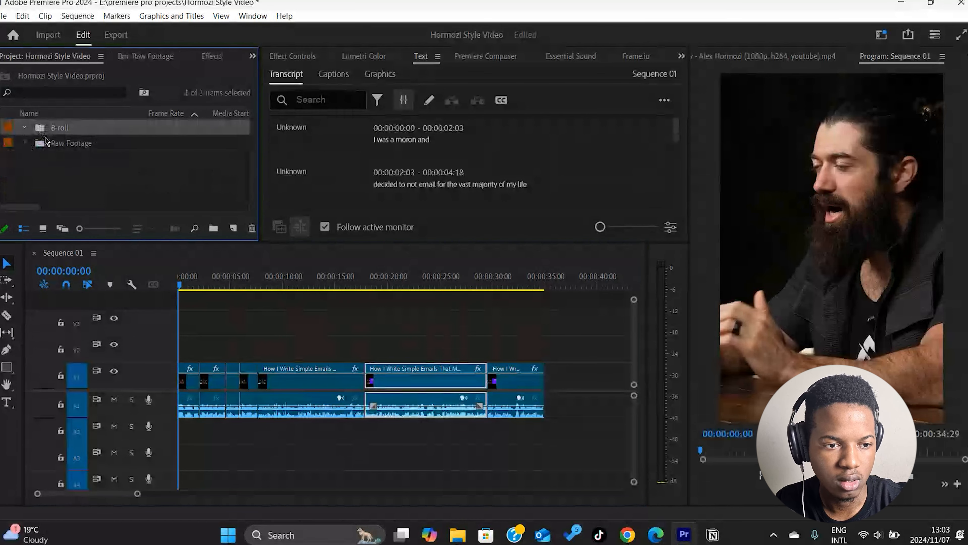
right_click(81, 173)
click(142, 202)
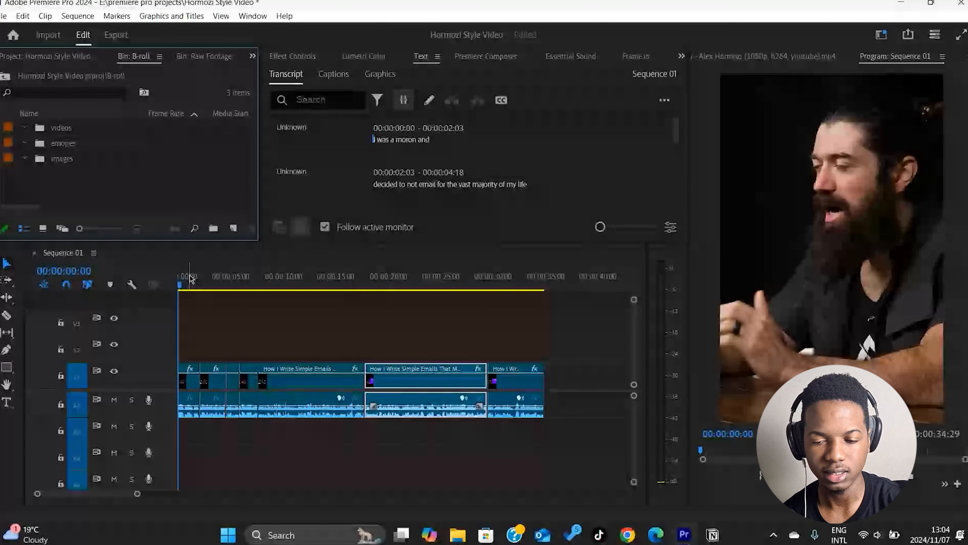
Add a sequence marker at 00:00:01:25, at the end of "I was a moron", and name it "Alex confused photo".
click(190, 276)
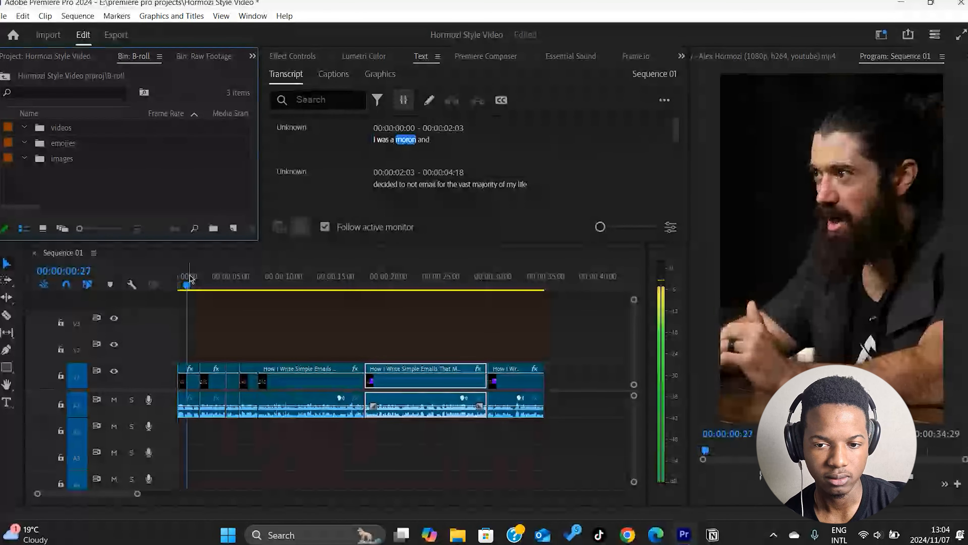
key(space)
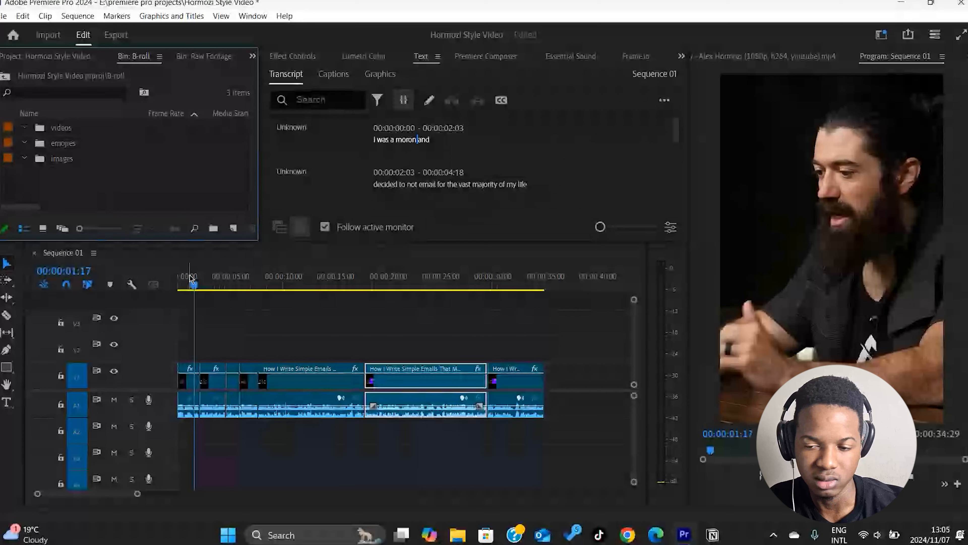
drag(190, 275, 151, 296)
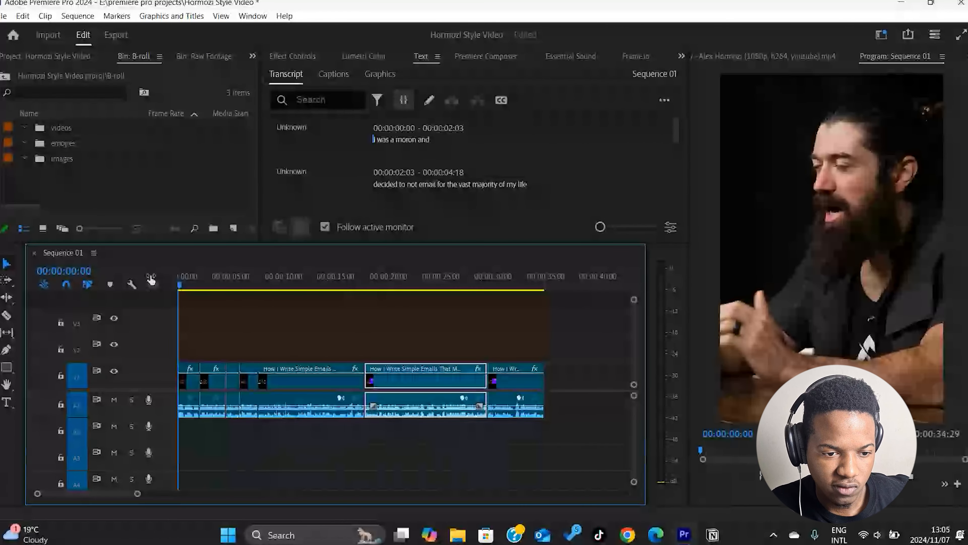
drag(181, 284, 195, 289)
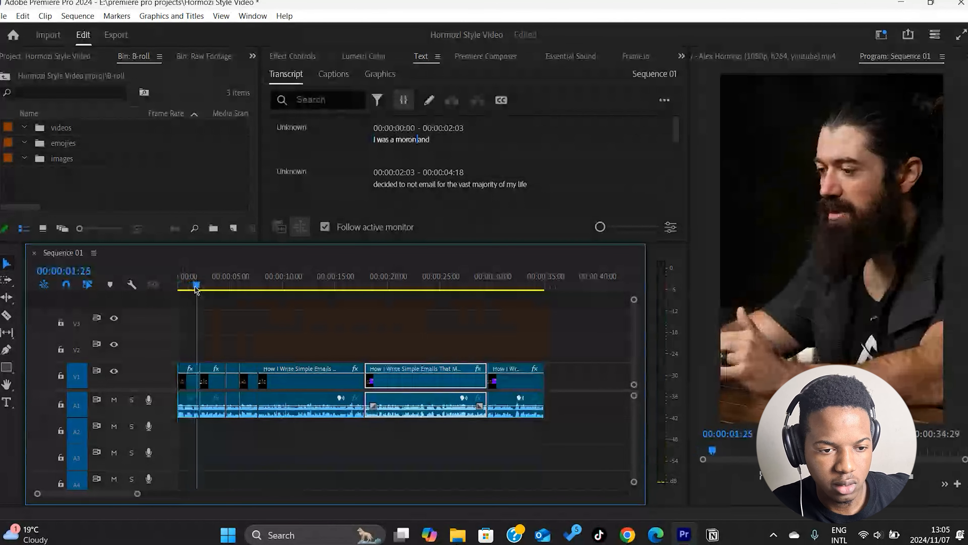
double_click(197, 267)
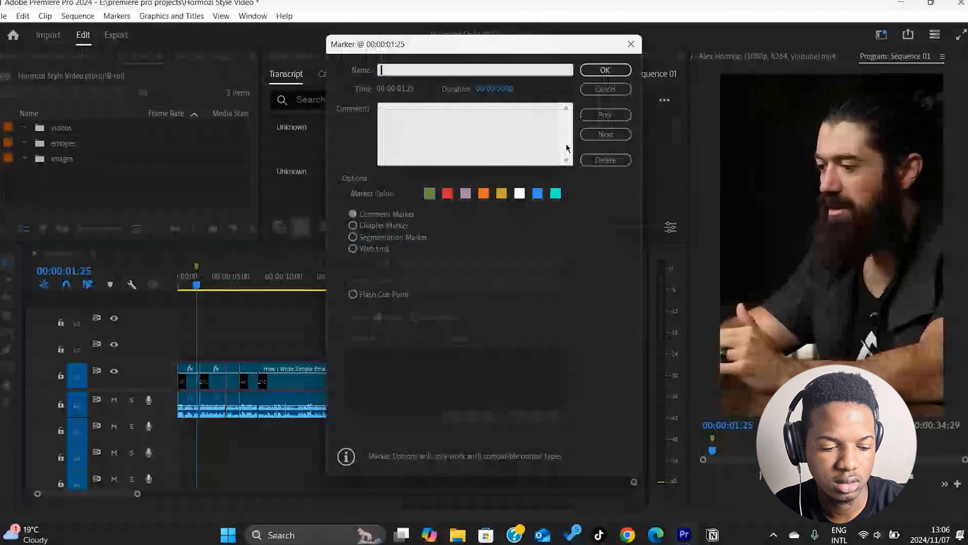
text(Al)
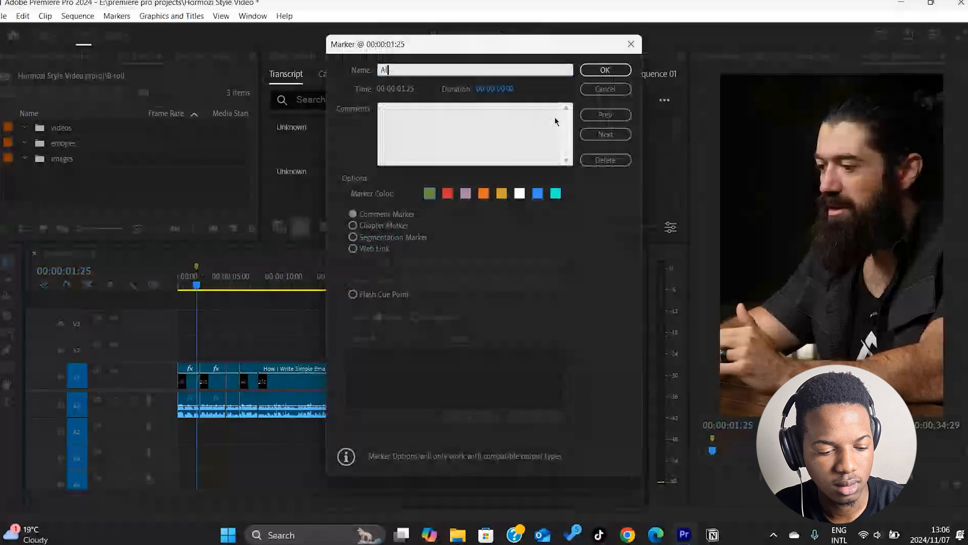
text(ex co)
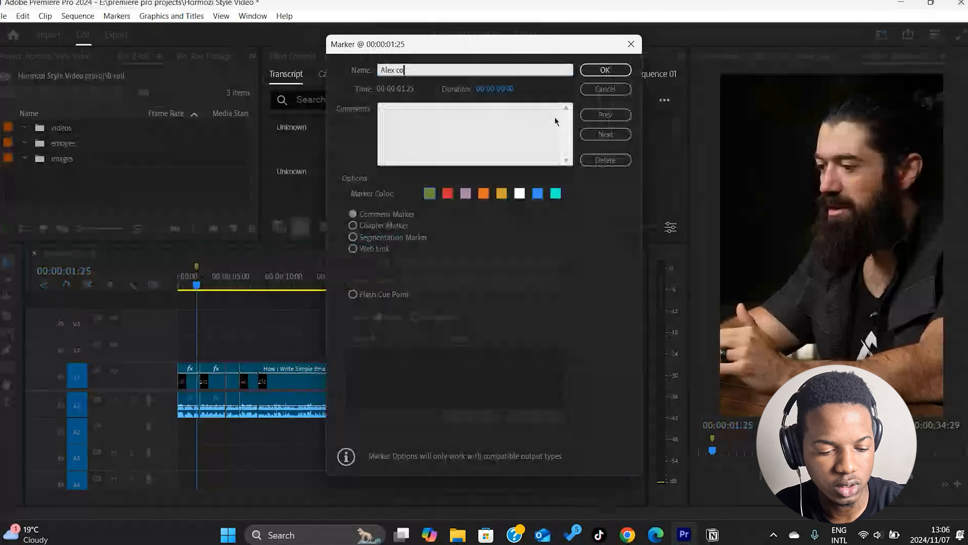
text(nfused)
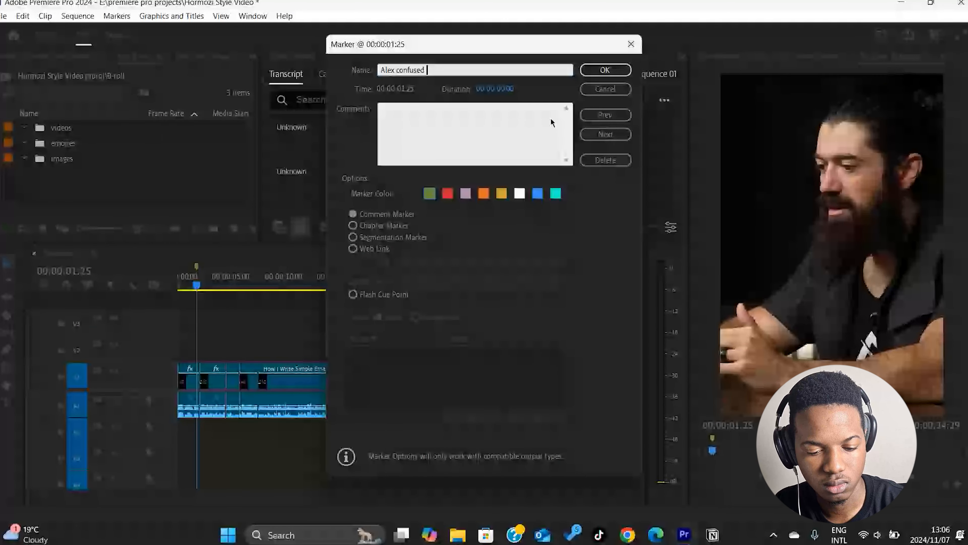
text( photo)
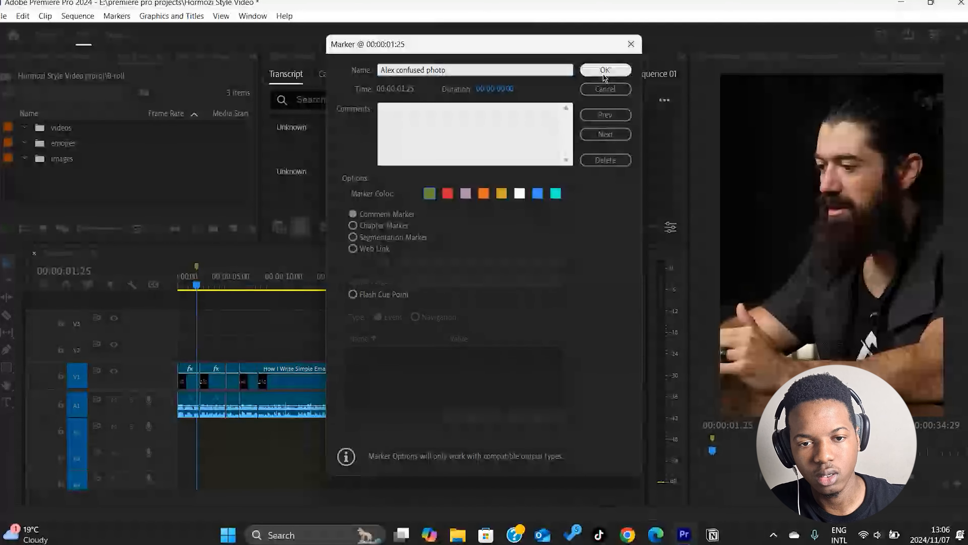
click(605, 72)
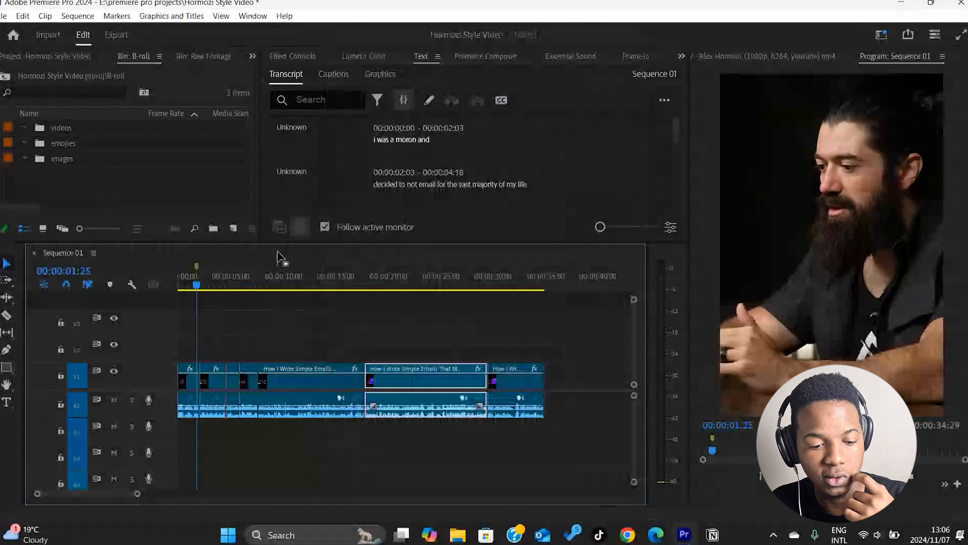
Add a sequence marker at 00:00:12:17, where "for every dollar" is spoken, and name it "dollar bill".
key(space)
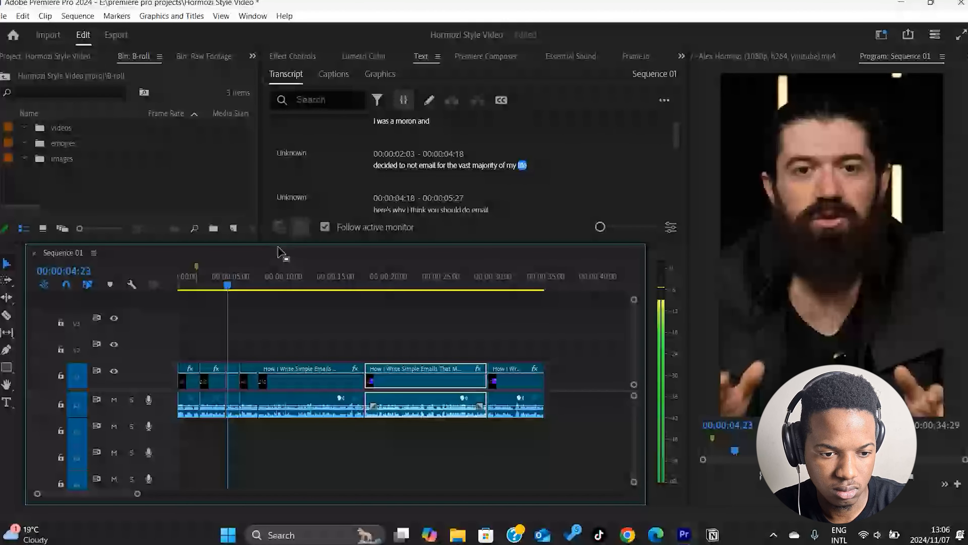
click(252, 287)
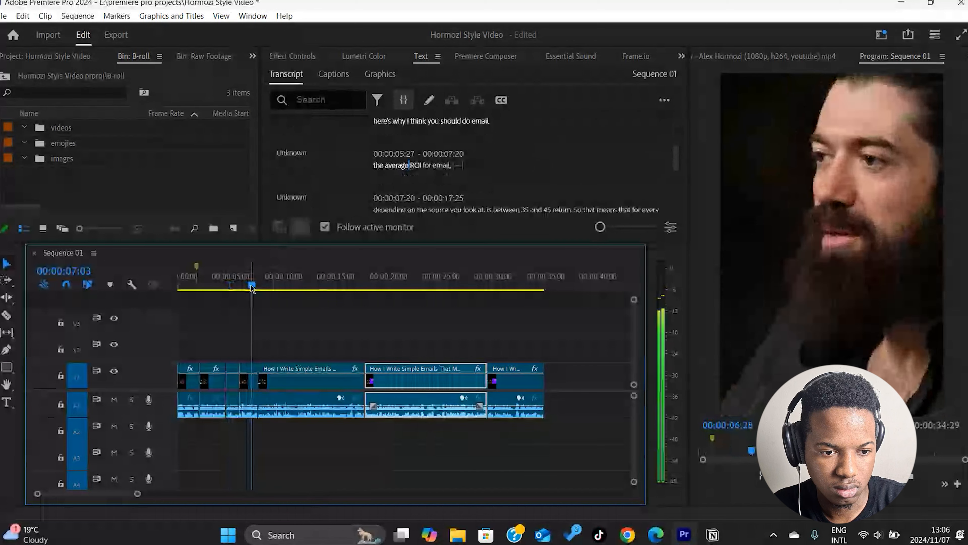
drag(251, 286, 268, 294)
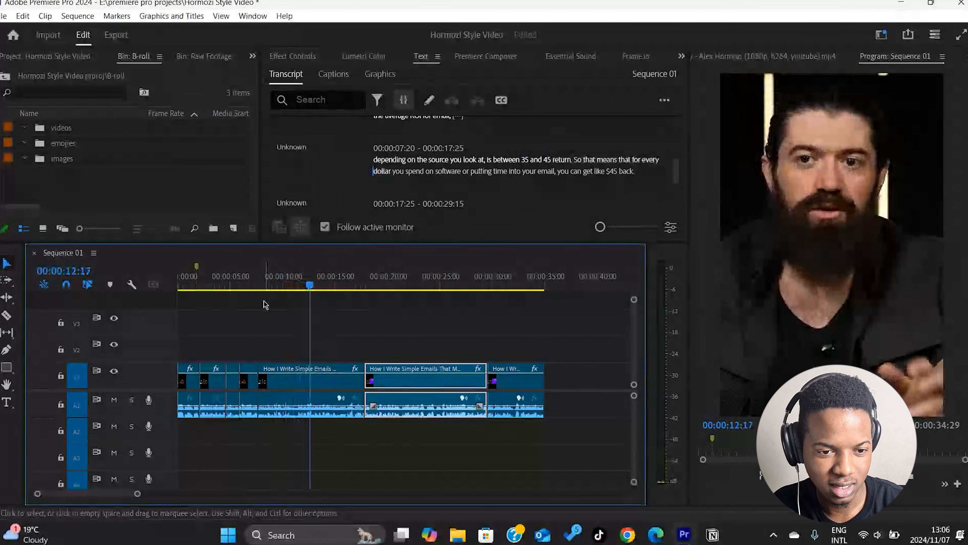
key(m)
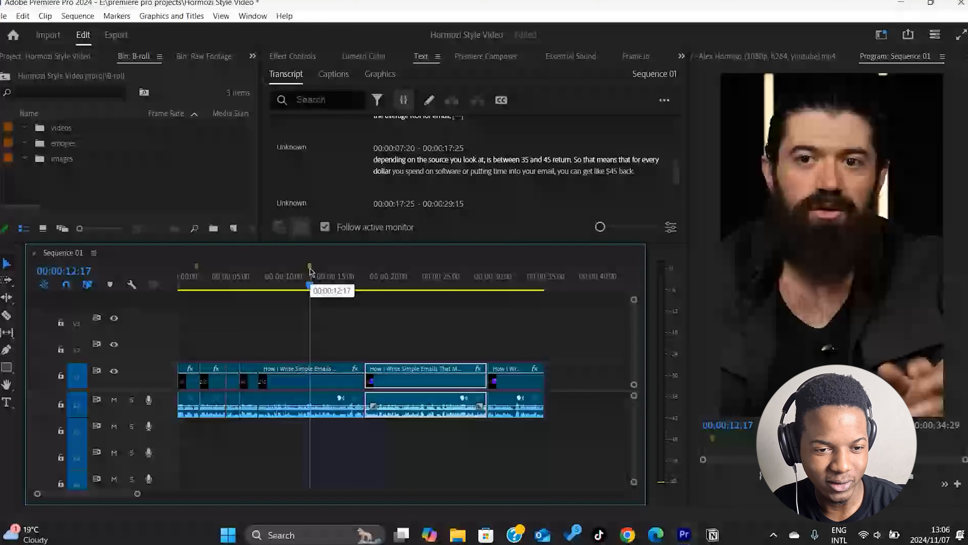
double_click(310, 266)
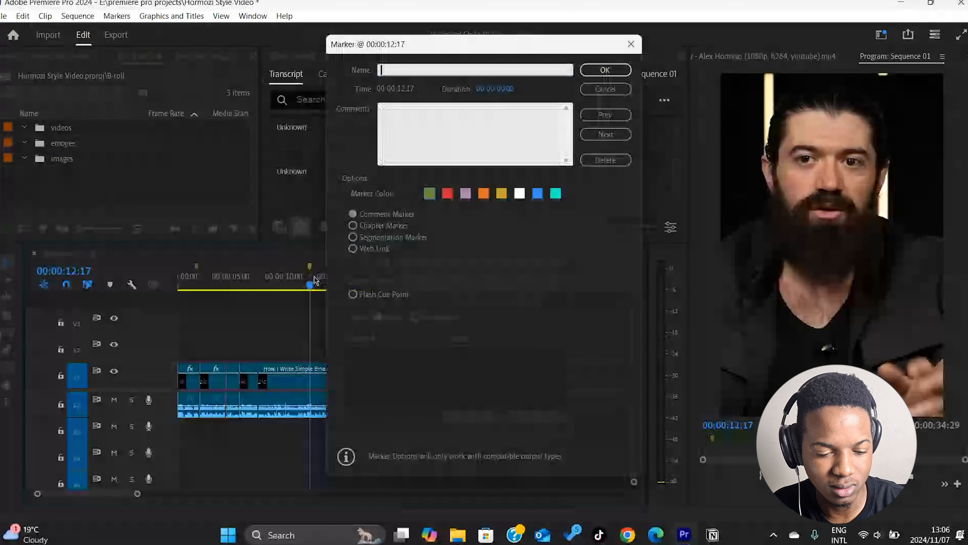
text(dol)
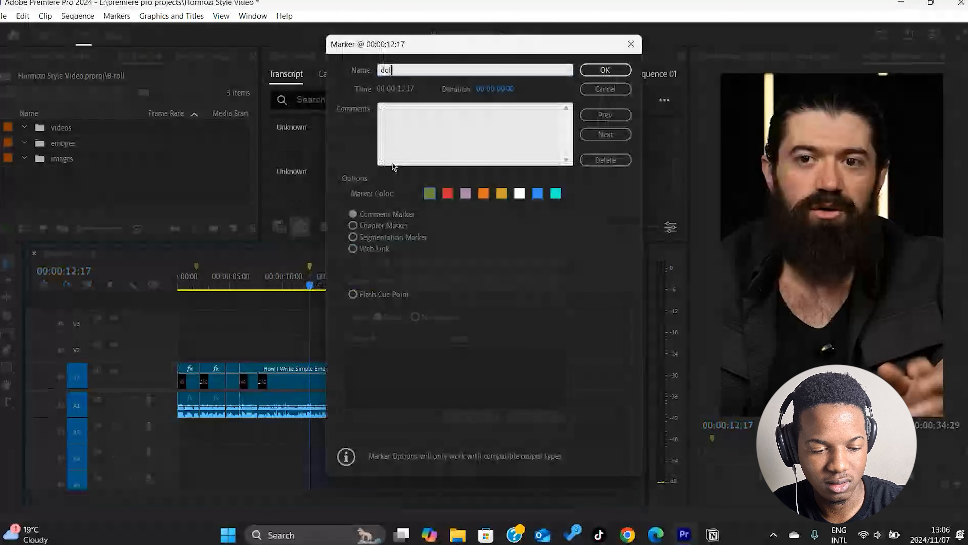
text(lar )
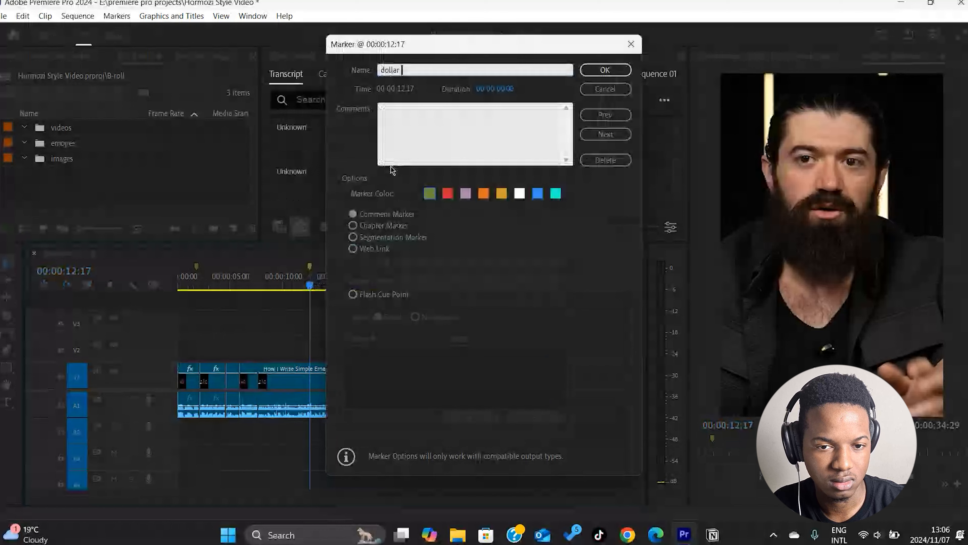
text(bill)
click(607, 70)
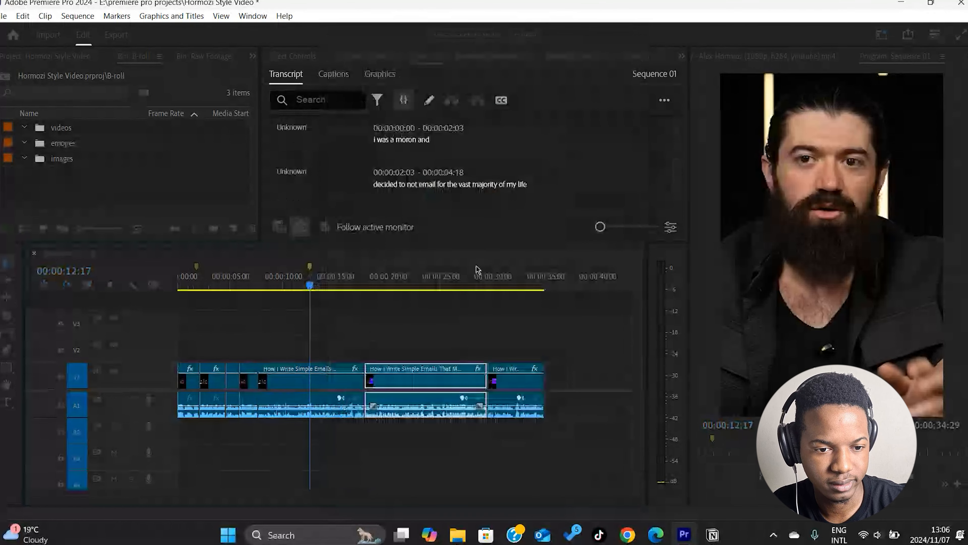
Add a sequence marker at 00:00:17:03, just before "$45 back" is spoken, and name it "more dollars".
key(space)
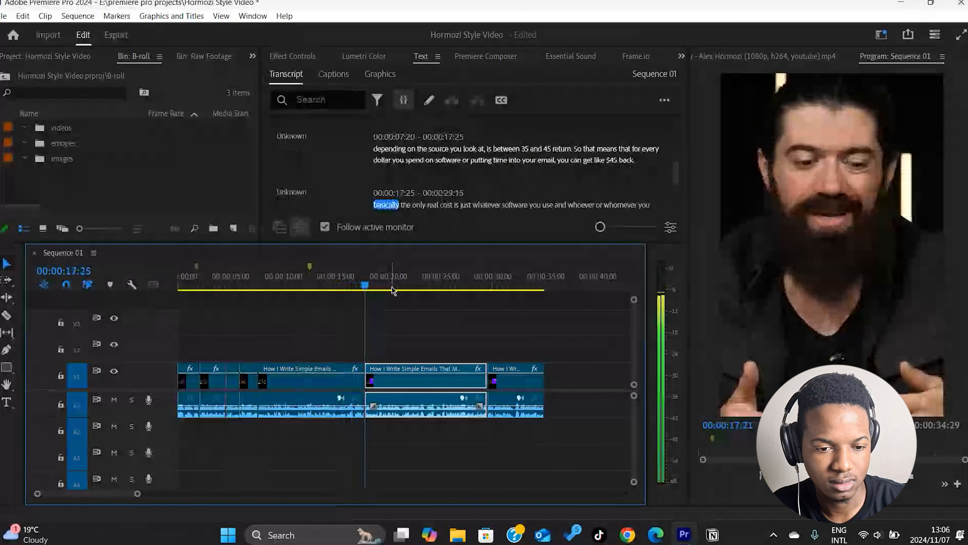
click(358, 286)
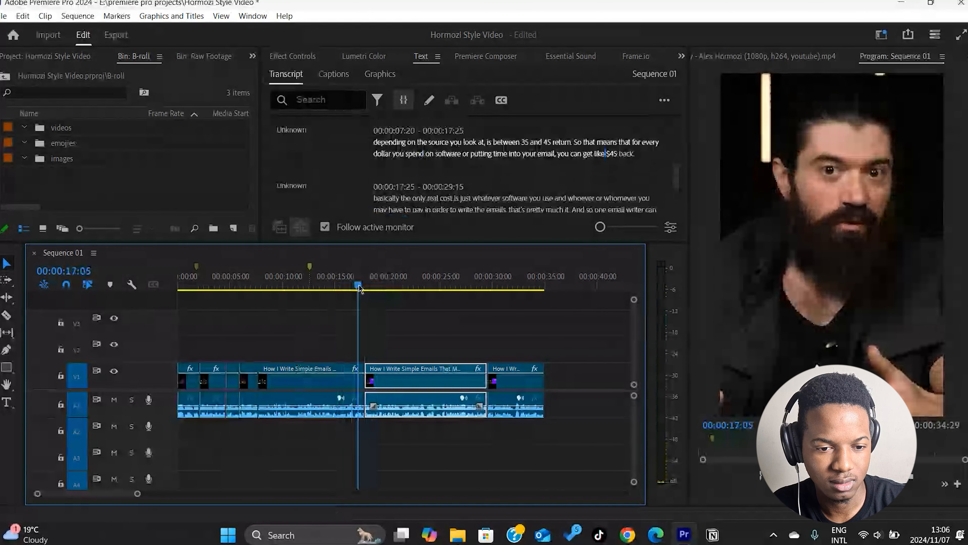
click(359, 287)
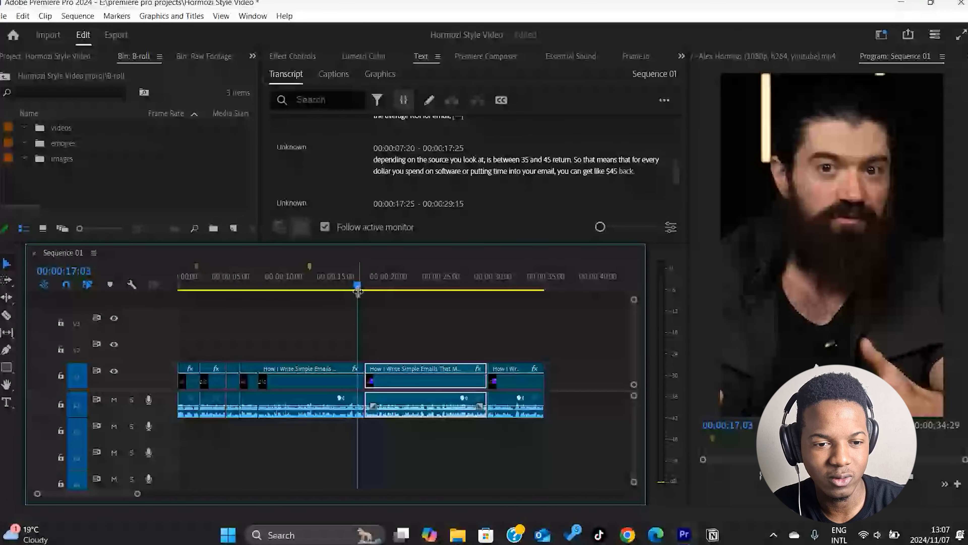
text(mm)
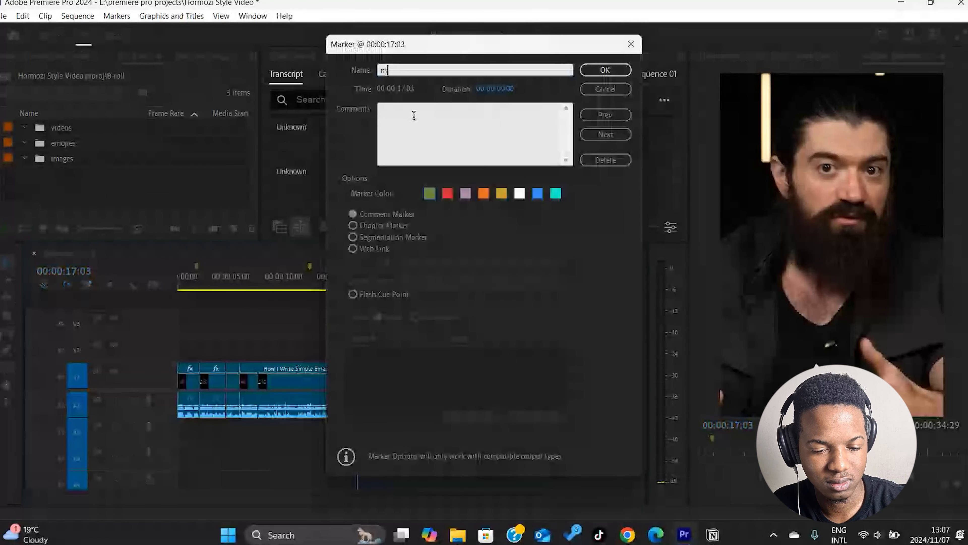
text(ore doll)
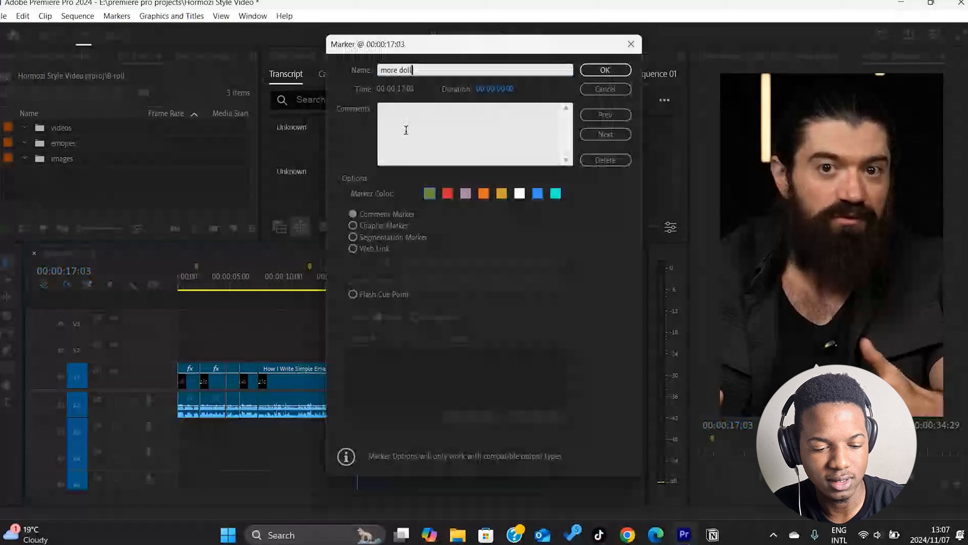
text(ars)
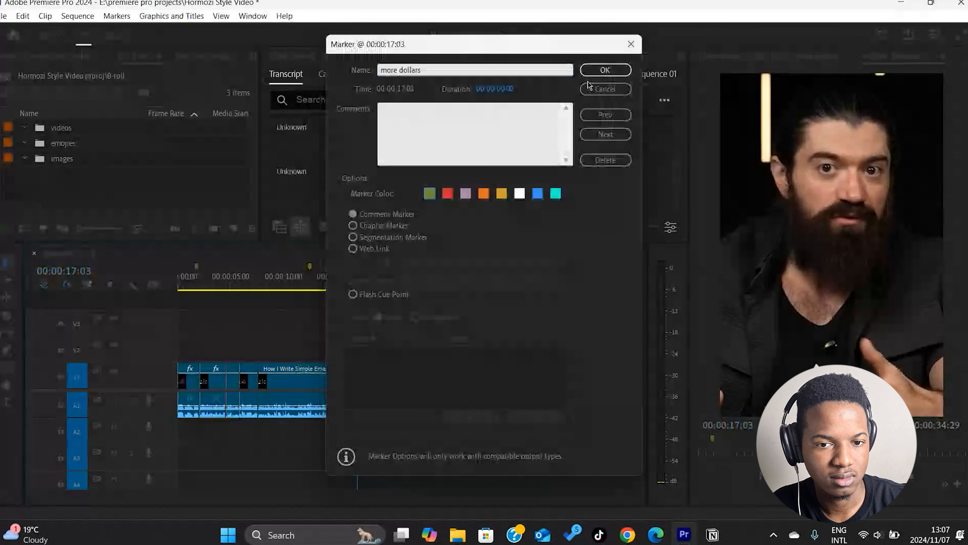
click(596, 71)
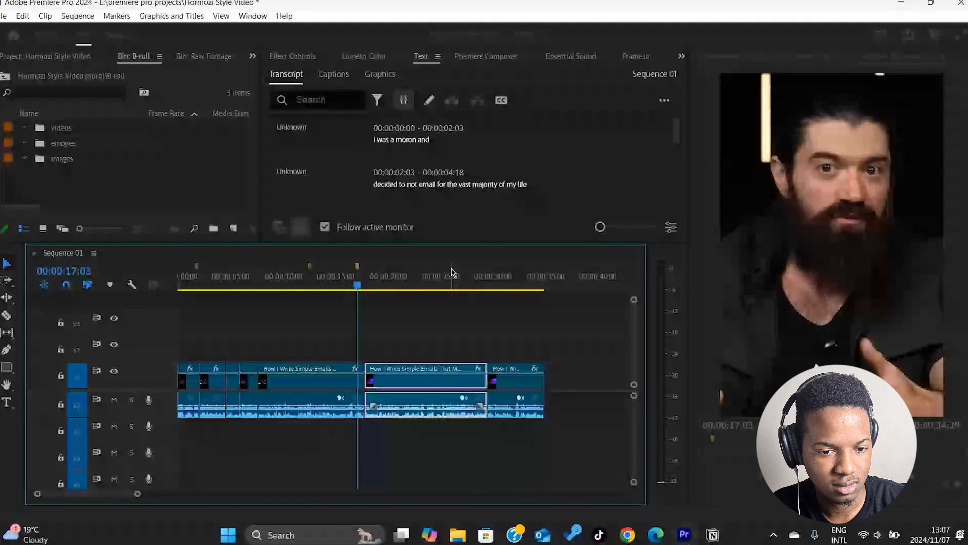
Add a sequence marker at 00:00:20:07, just before "whatever software you use" is spoken, and name it "EMAIL MARKETING SOFTWARE".
key(space)
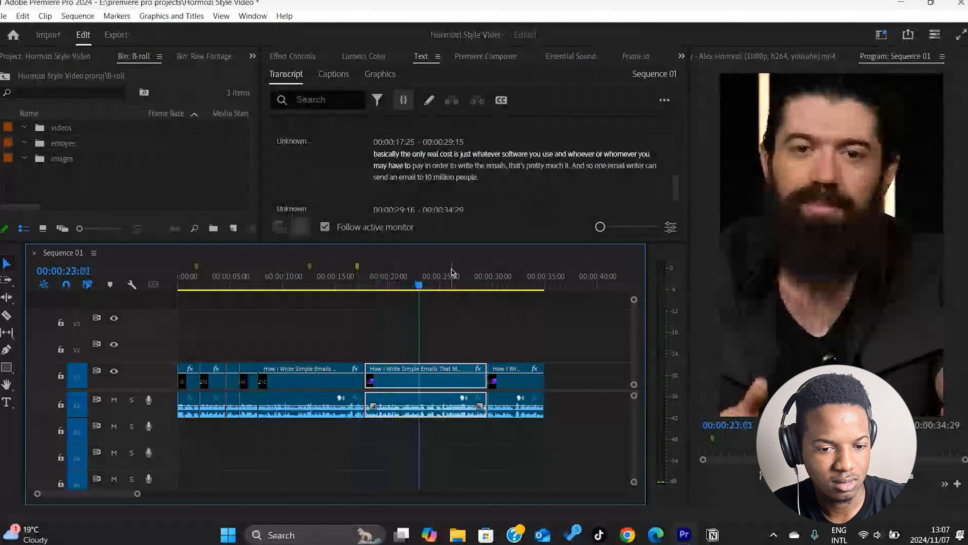
key(space)
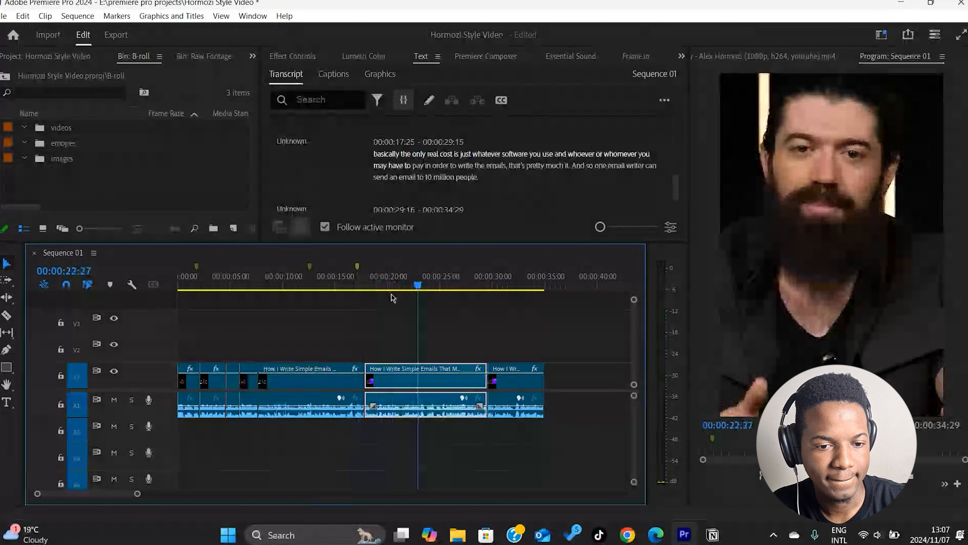
click(379, 302)
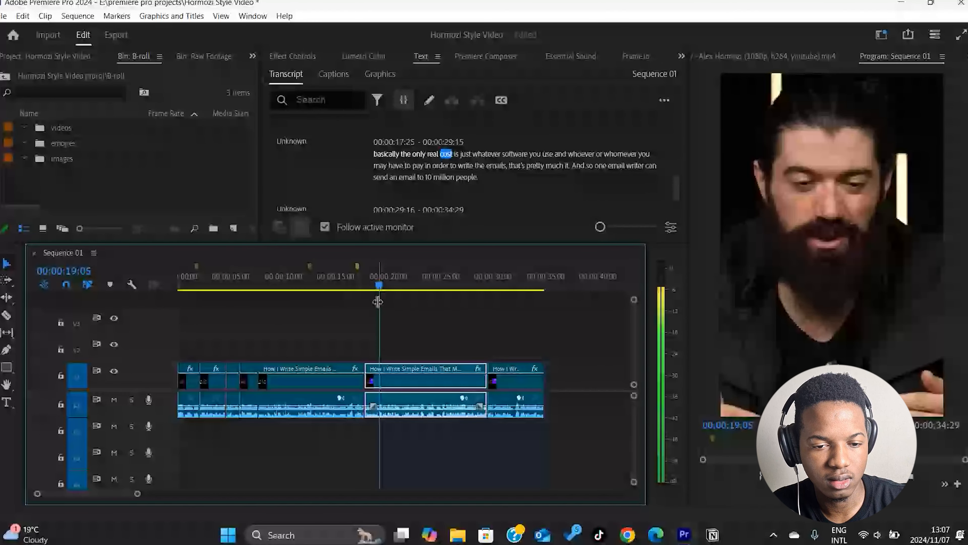
key(space)
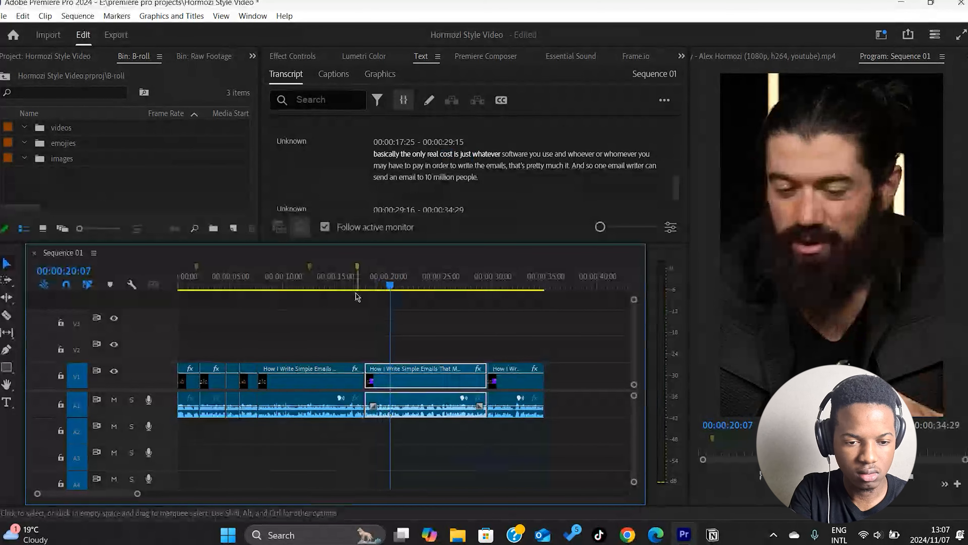
click(399, 310)
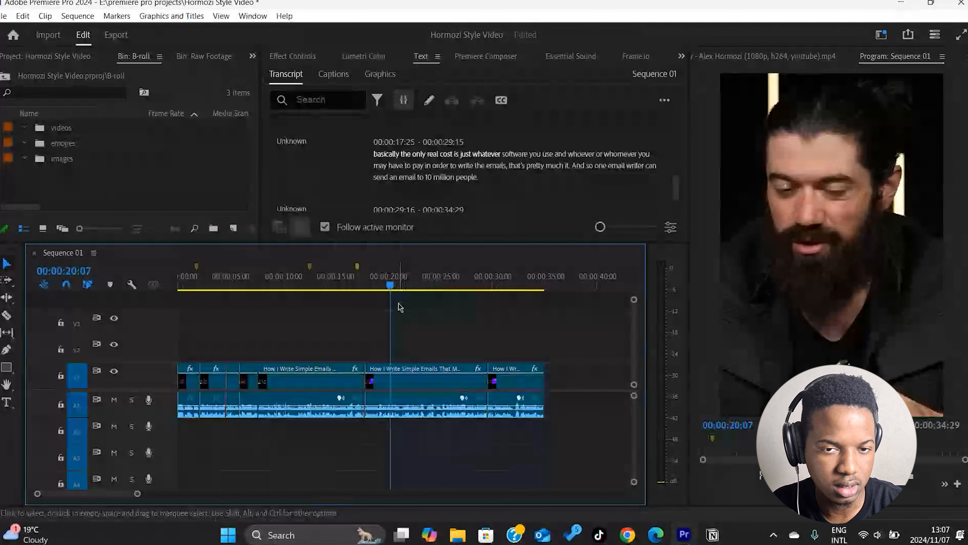
key(m)
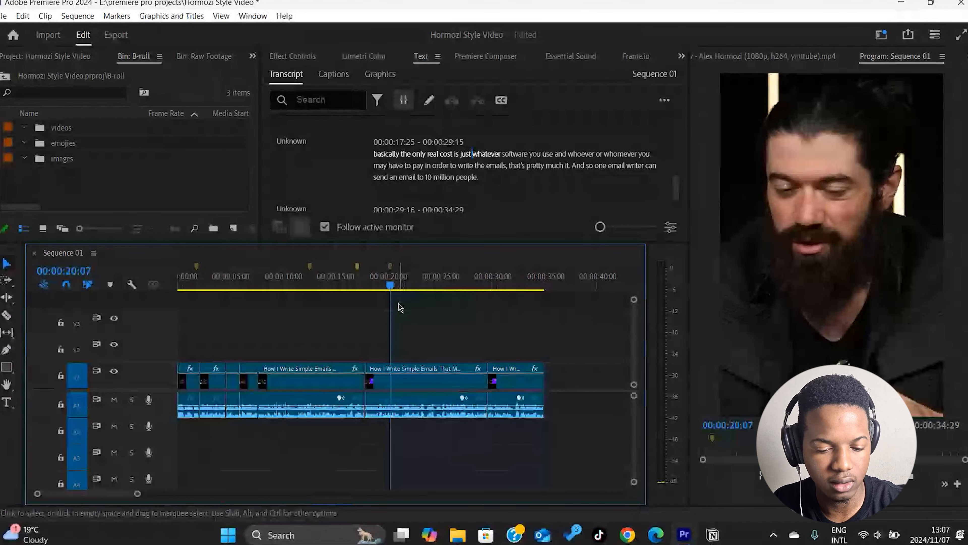
double_click(391, 266)
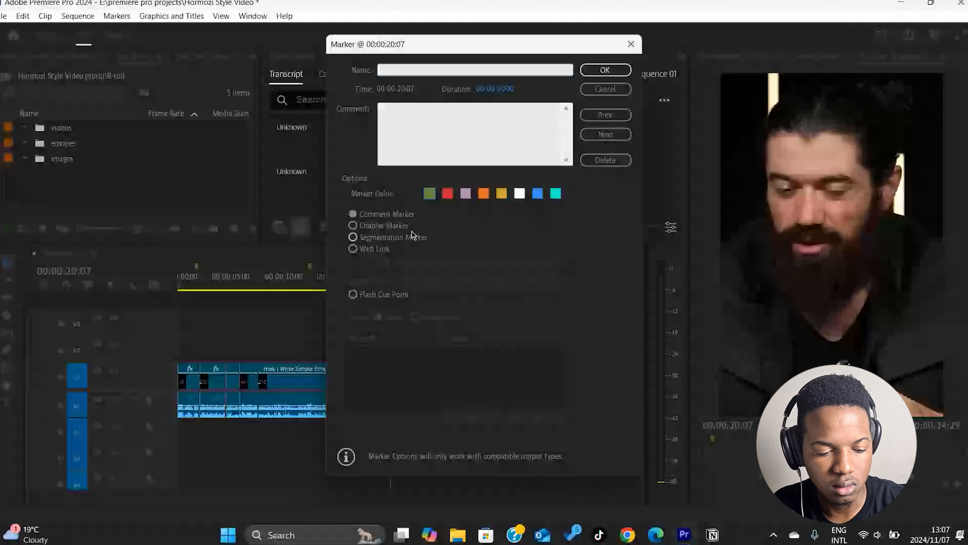
text(E)
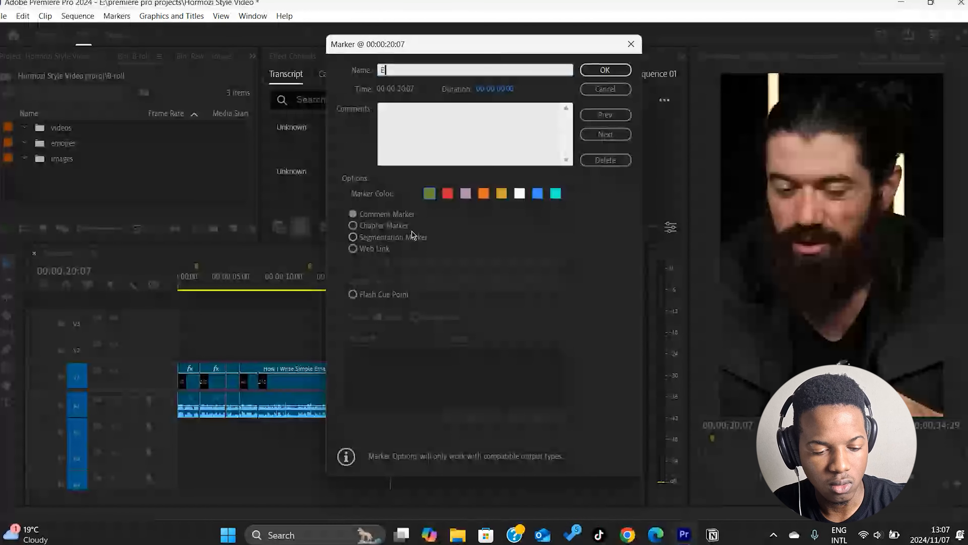
text(MAIL M)
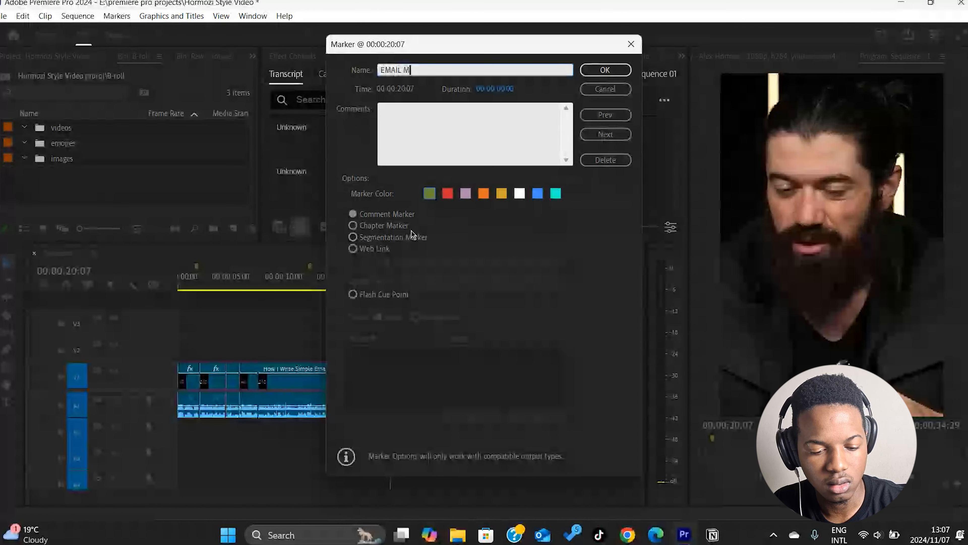
text(ARKETING SOFTWARE)
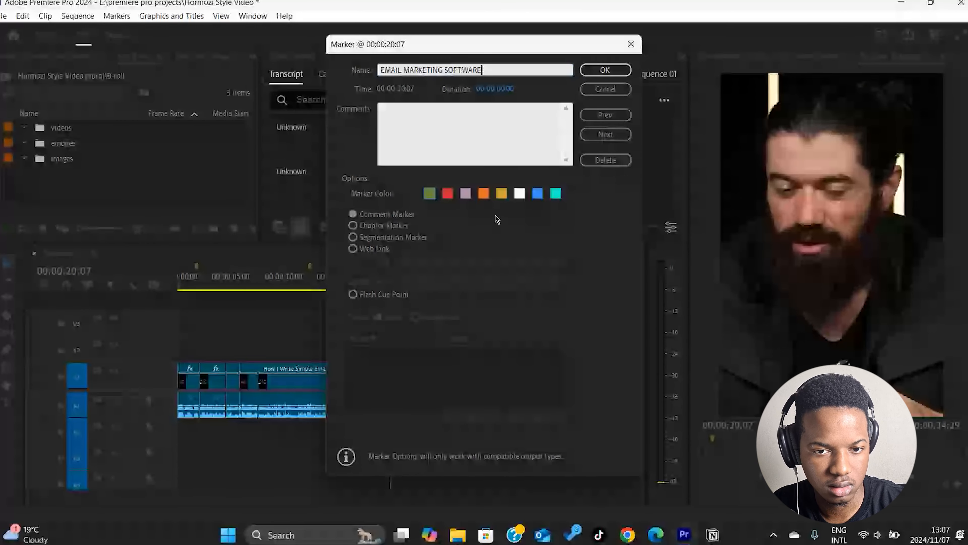
key(Return)
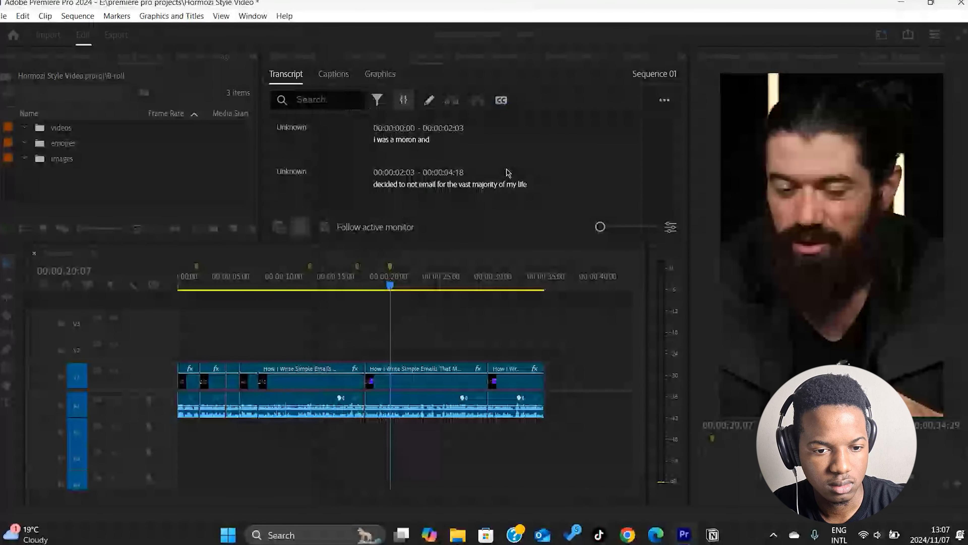
Add a sequence marker at 00:00:24:07, where "write the emails" is spoken, and name it "CARDINAL MASON, COLD WIZARD,".
key(space)
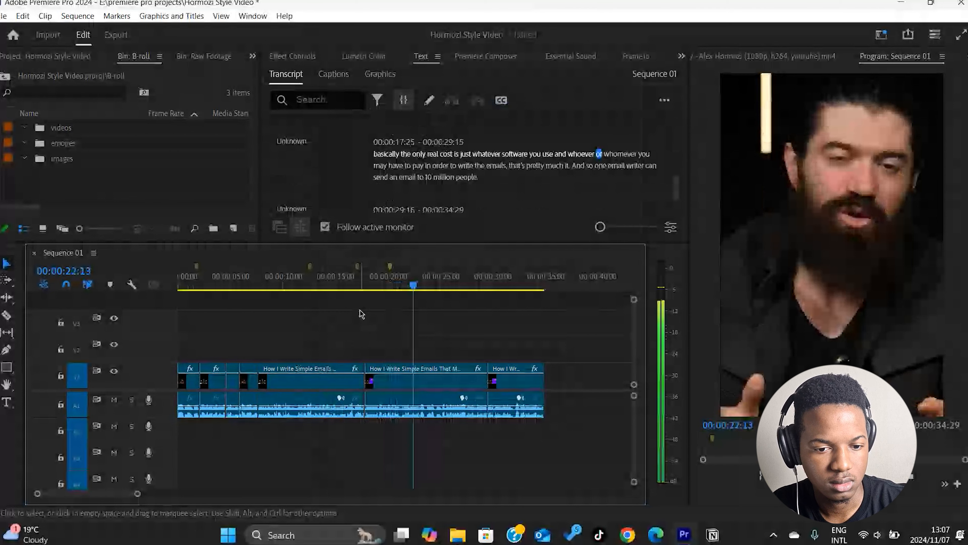
key(space)
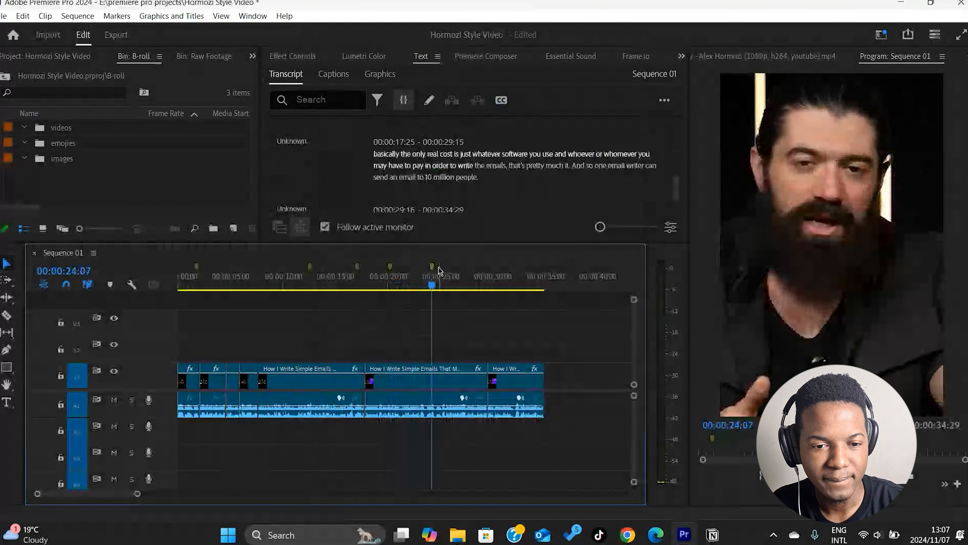
double_click(433, 266)
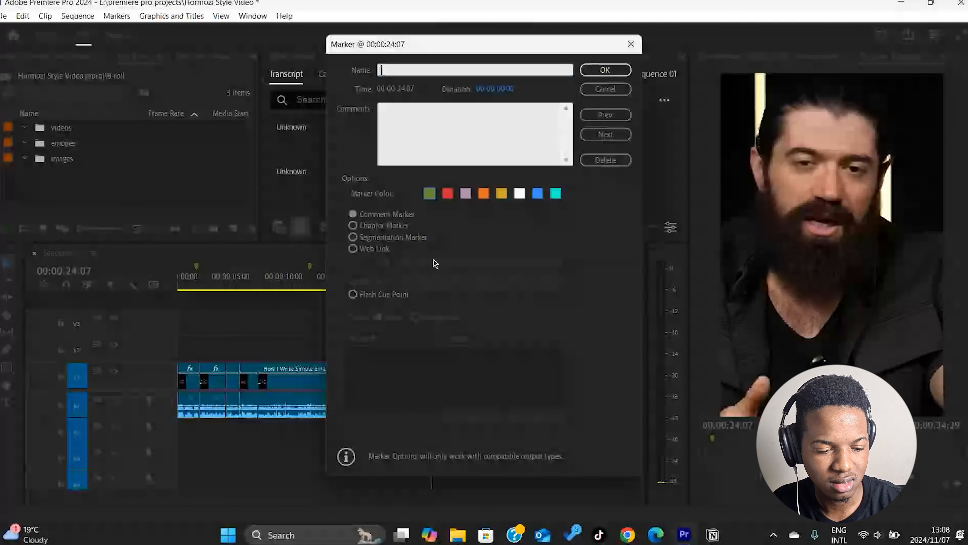
text(CARD)
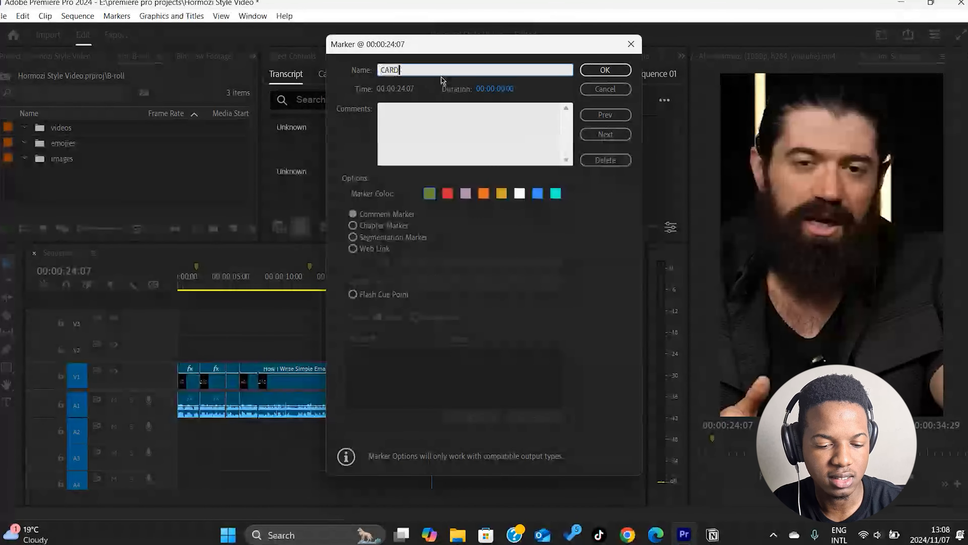
text(INAL M)
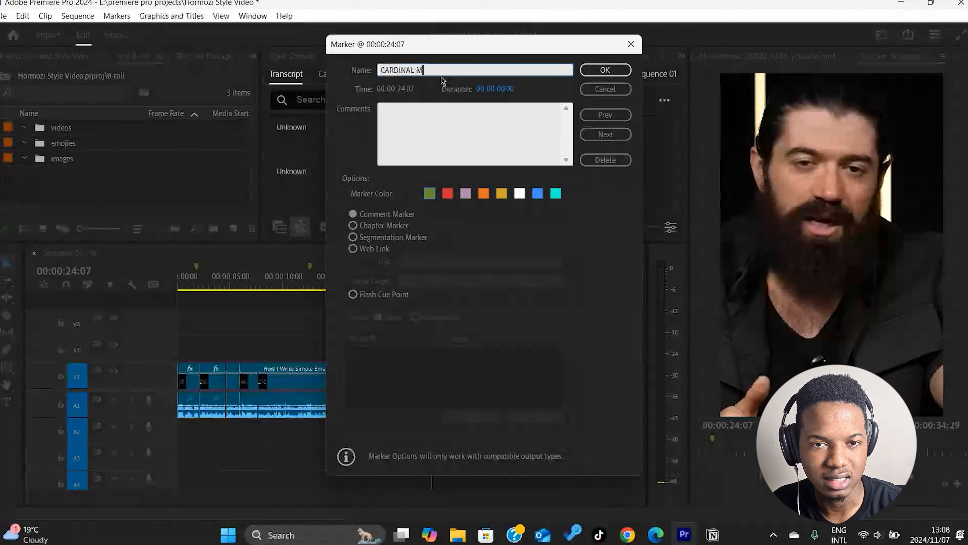
text(ASON,)
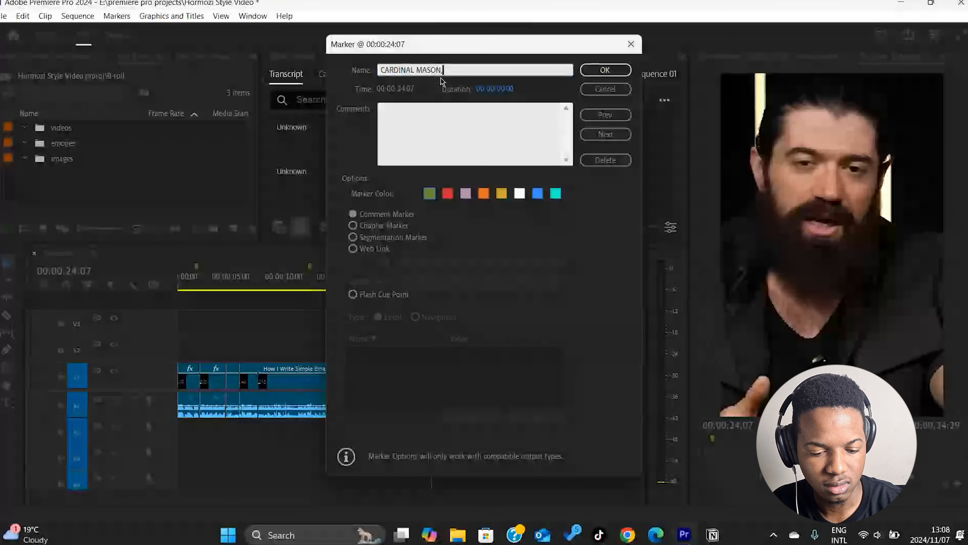
text( COL)
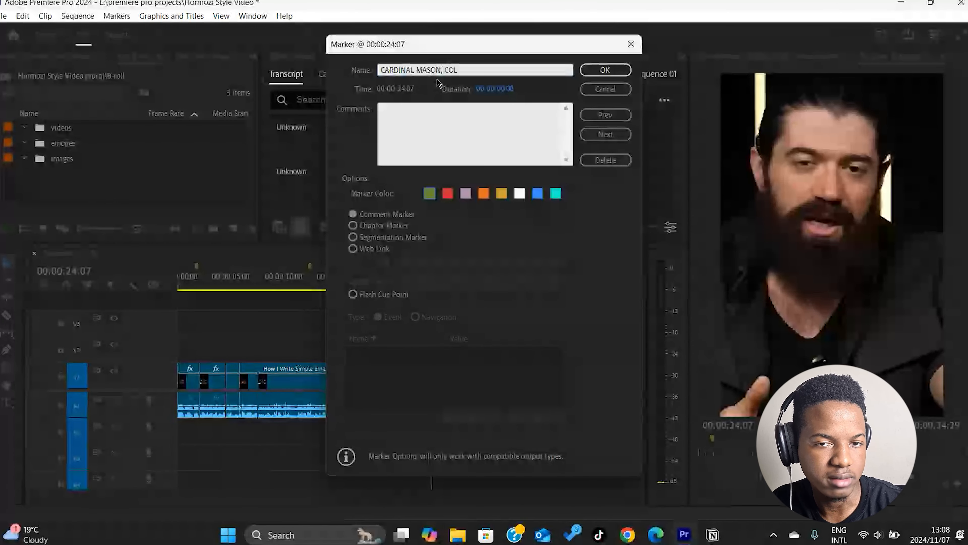
text(D W)
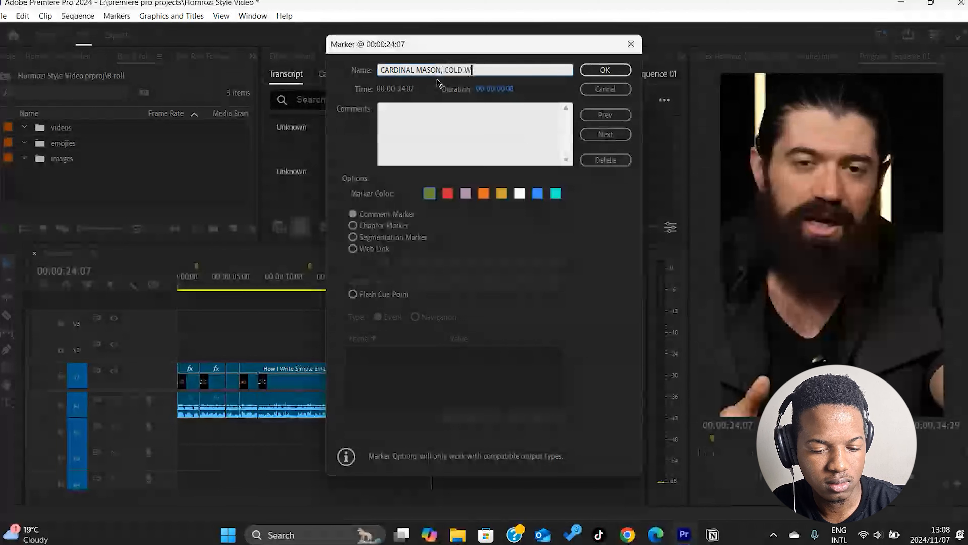
text(IZARD)
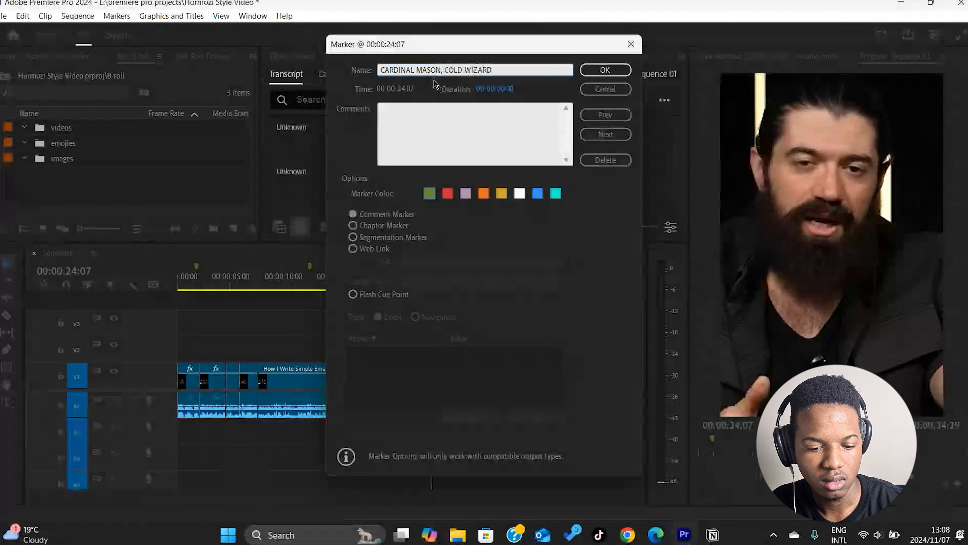
text(,)
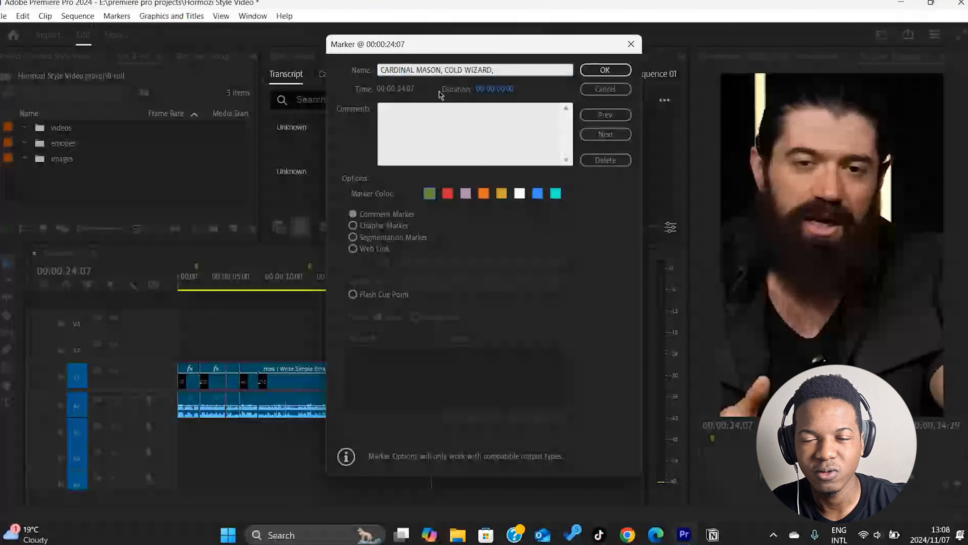
click(606, 70)
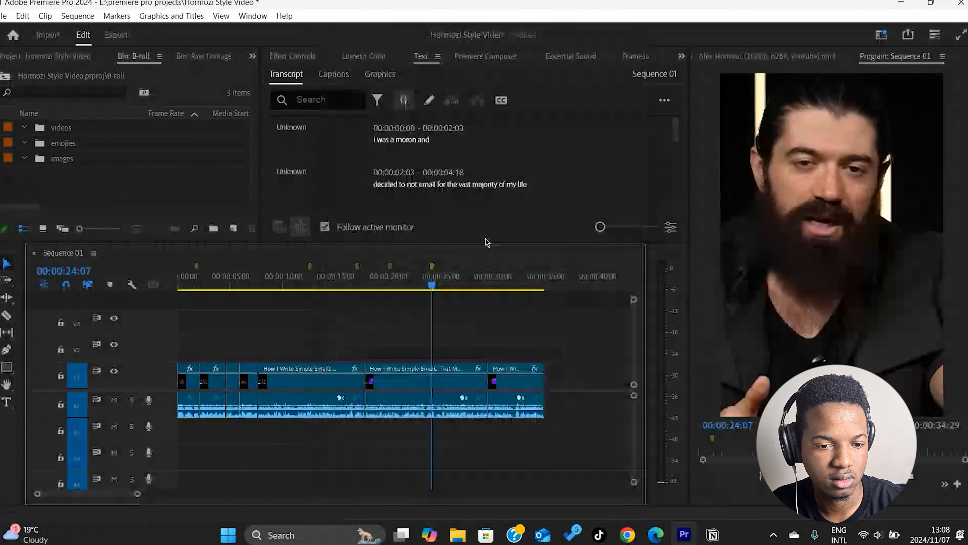
Add a sequence marker at 00:00:05:04, within "here's why I think you should do email", and name it "EMAIL ICON".
key(space)
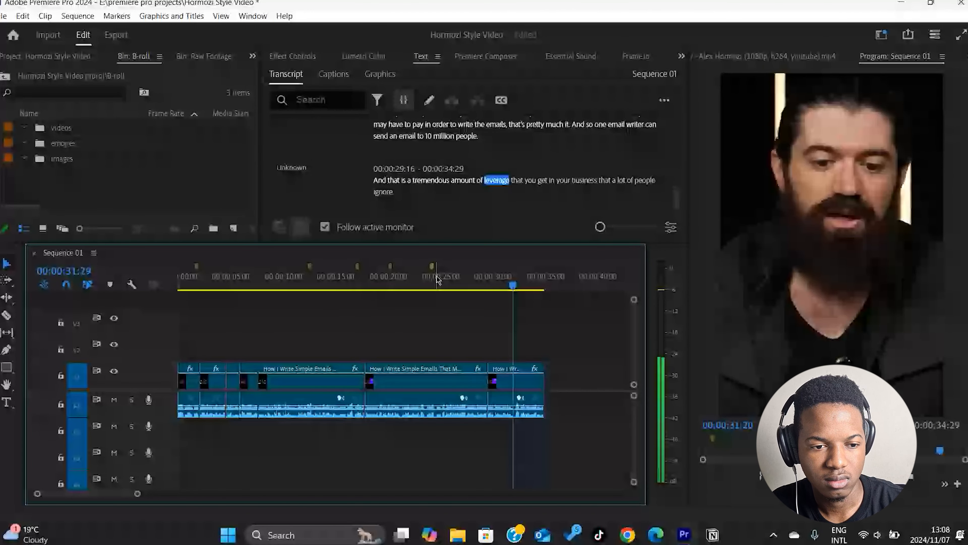
click(178, 285)
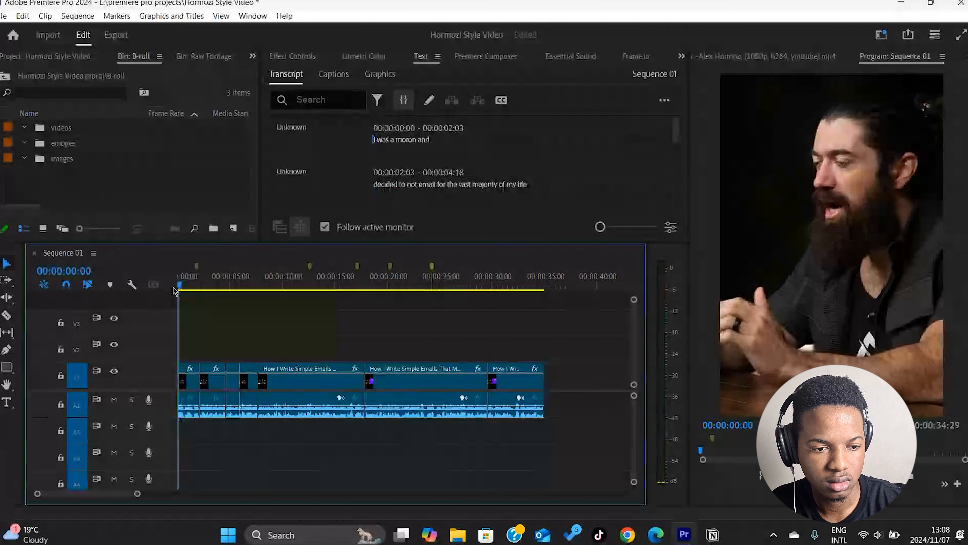
key(space)
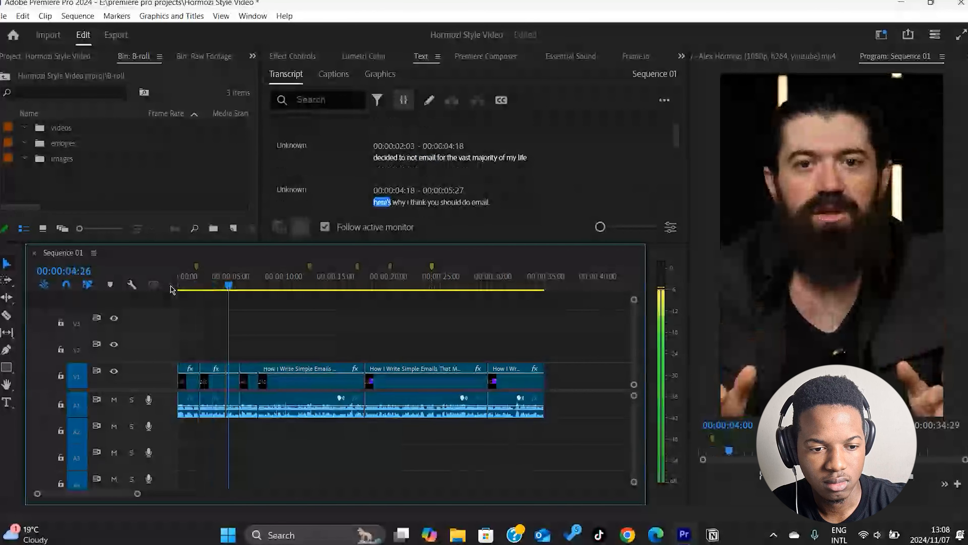
click(230, 287)
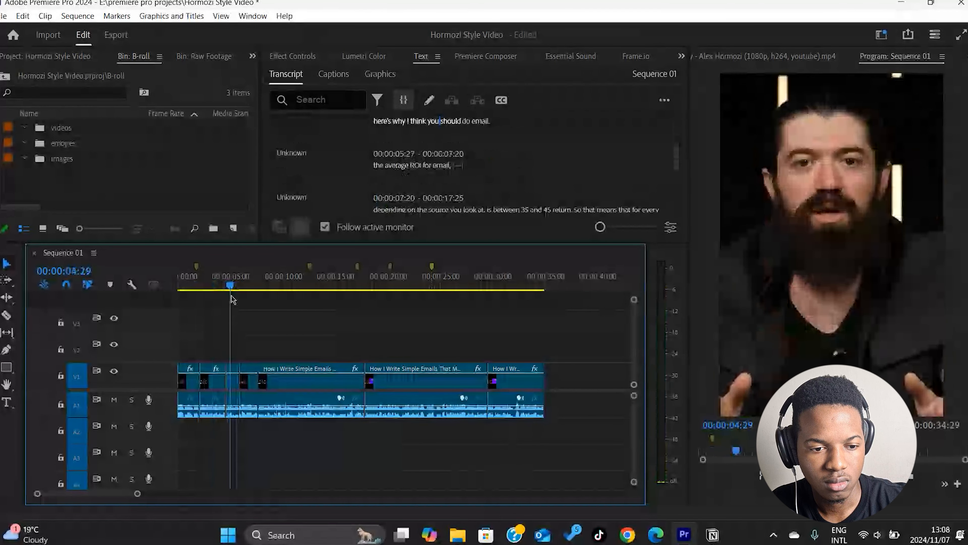
key(m)
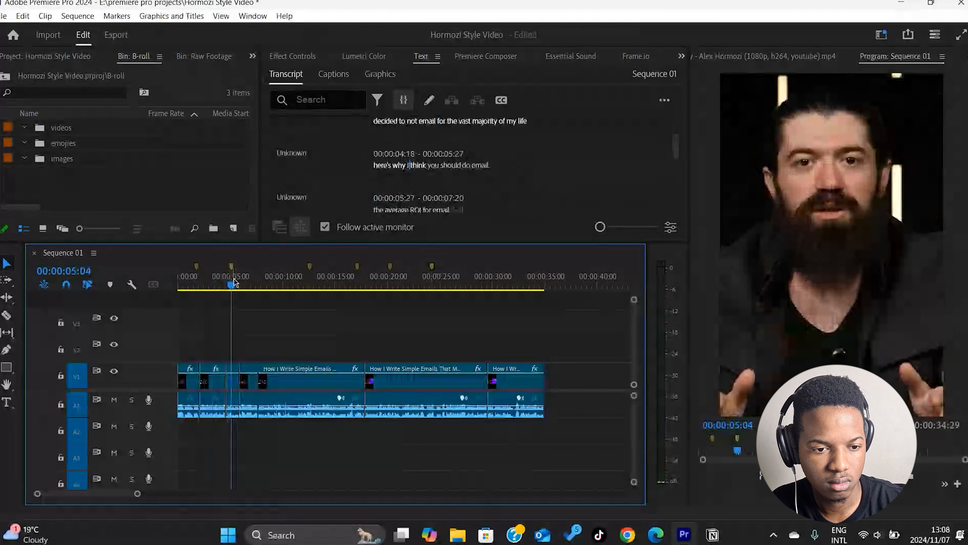
text(m)
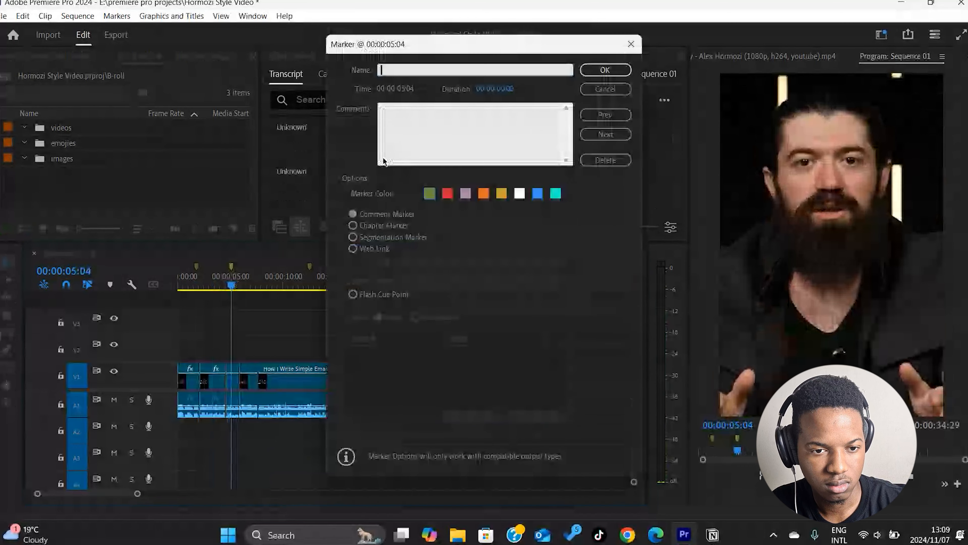
text(EMA)
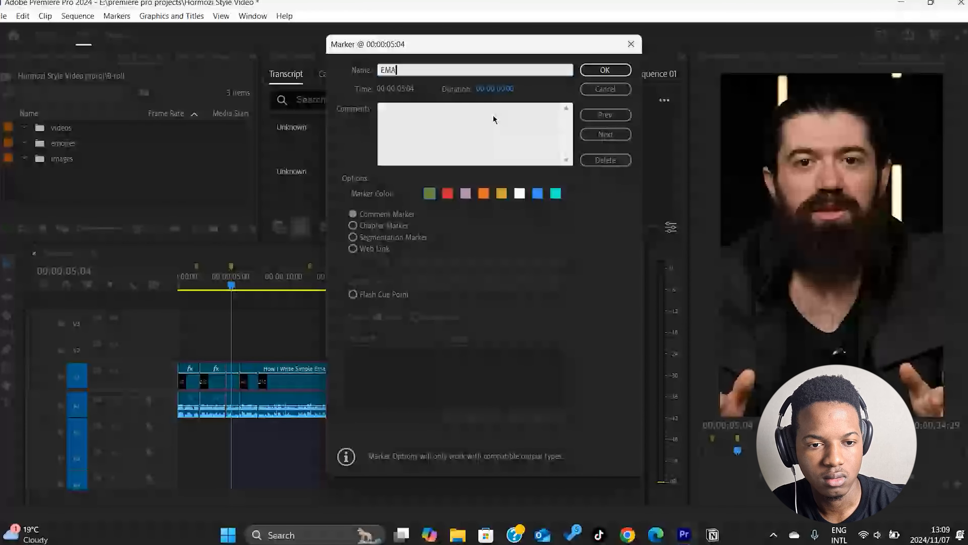
text(IL ICON)
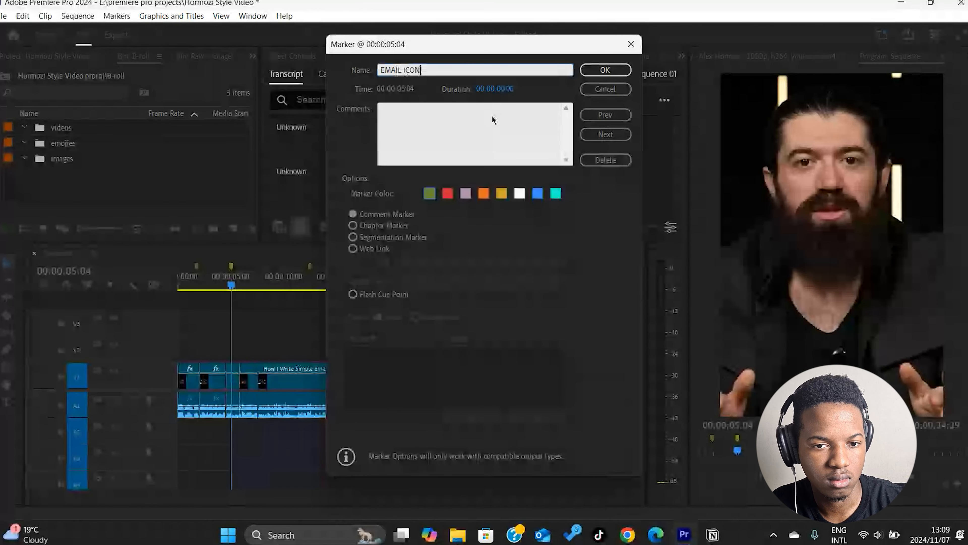
click(603, 71)
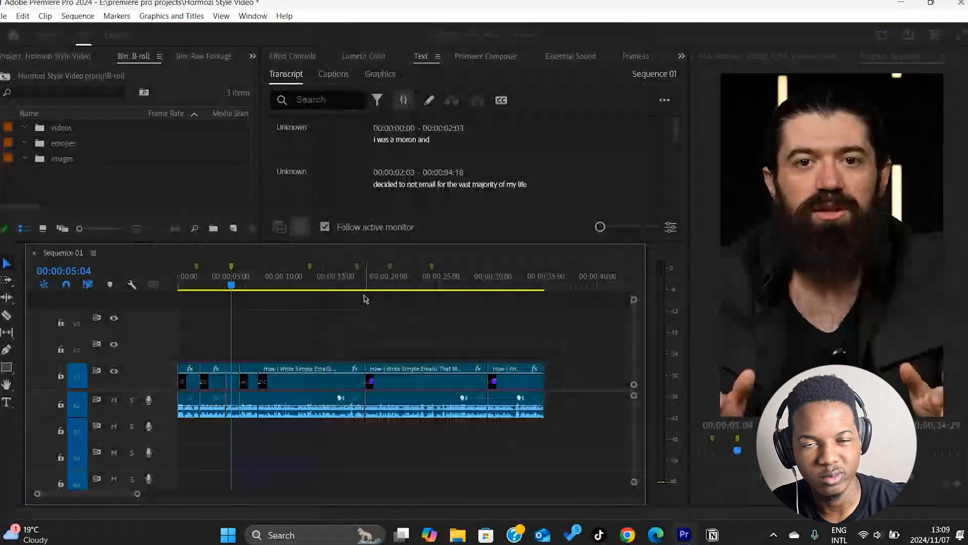
Play the rest of the sequence to check for further B-roll spots, and return the playhead to 00:00:00:00.
key(space)
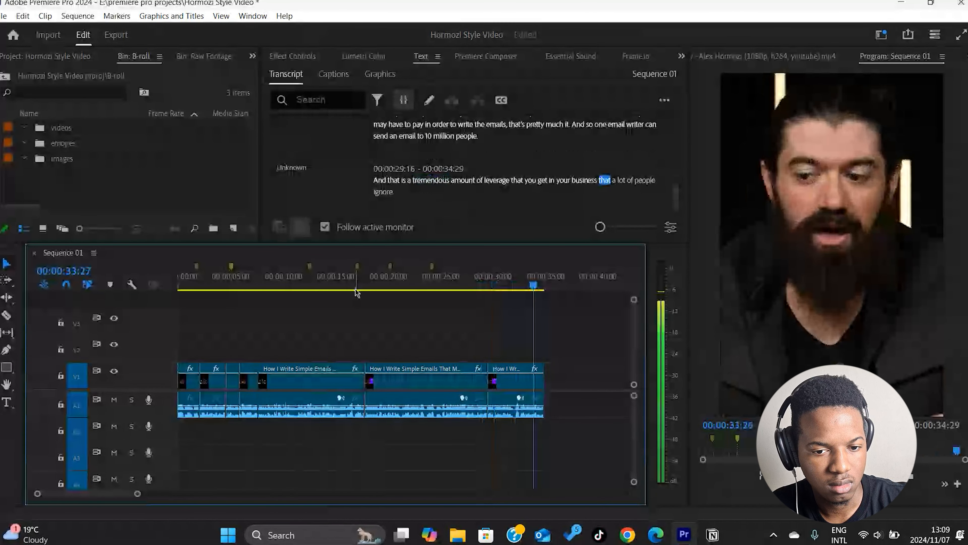
key(space)
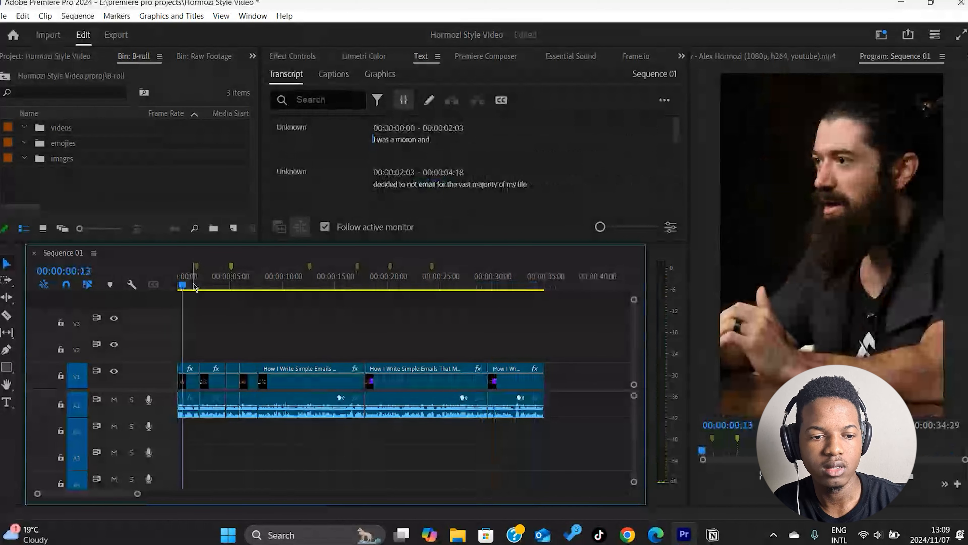
drag(193, 285, 172, 290)
key(space)
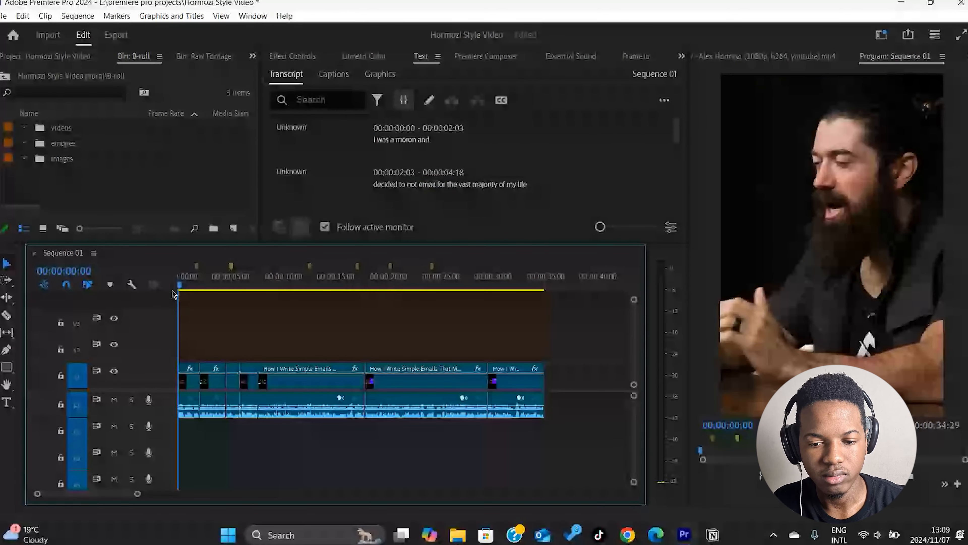
key(space)
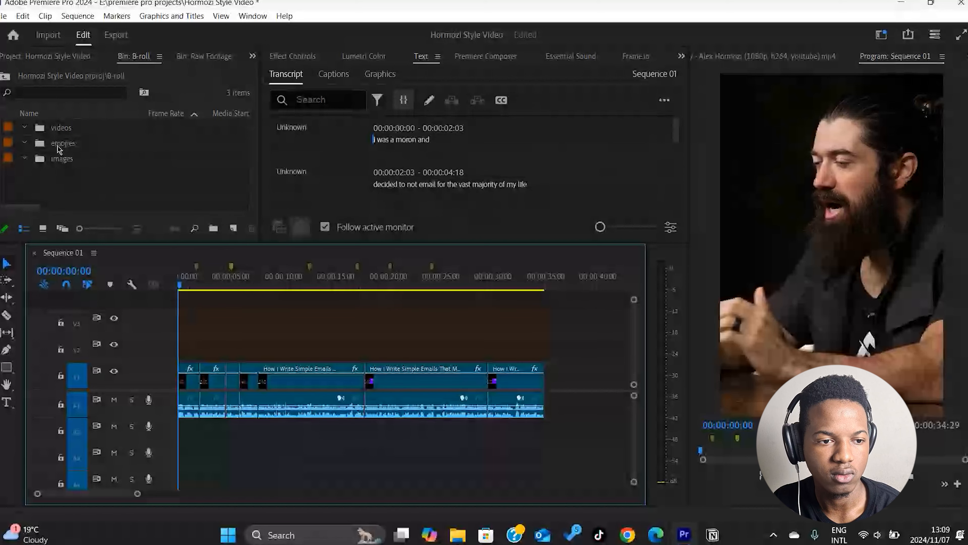
Delete the "videos" bin from the B-roll bin.
click(68, 131)
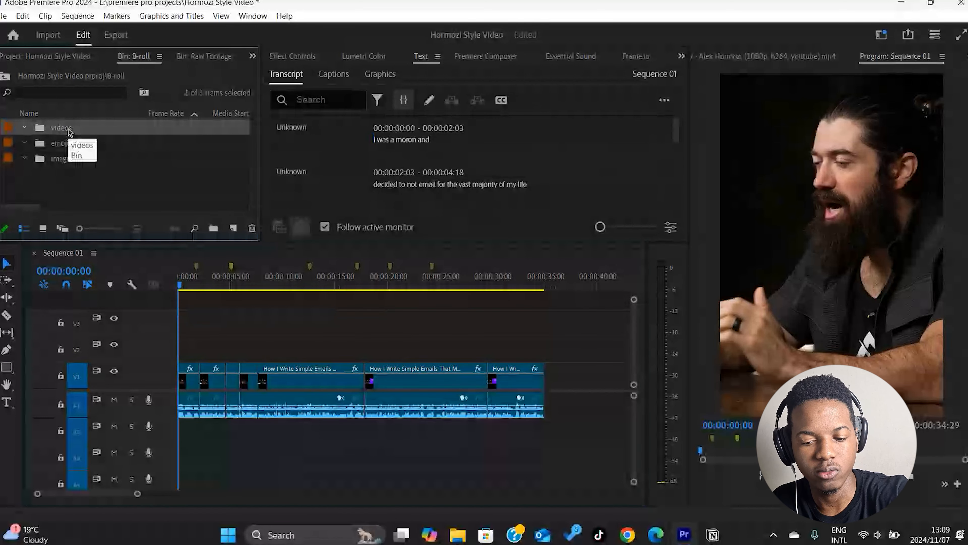
key(Delete)
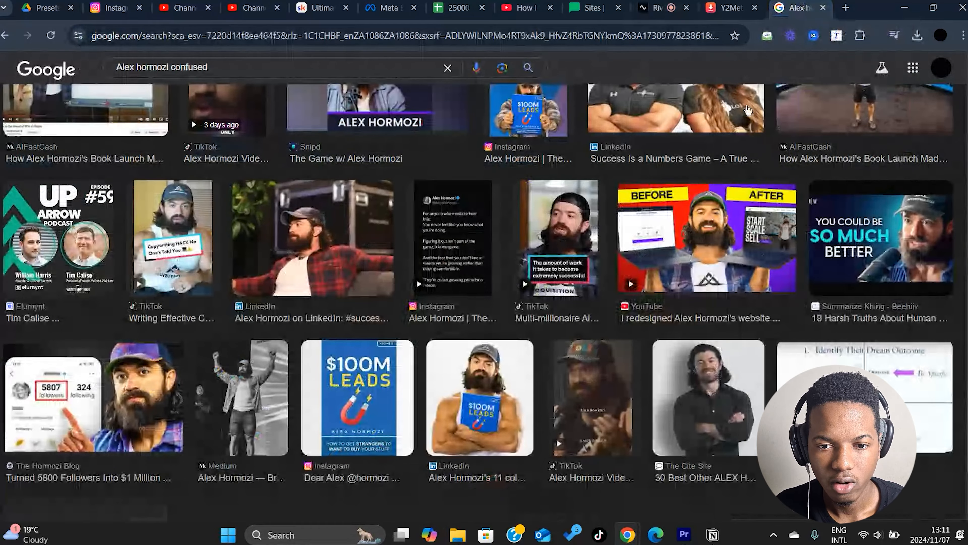
Find the photo of Alex Hormozi holding the $100M Leads book in the image results and capture it as a cropped screenshot.
scroll(721, 141, up, 10)
scroll(722, 141, up, 5)
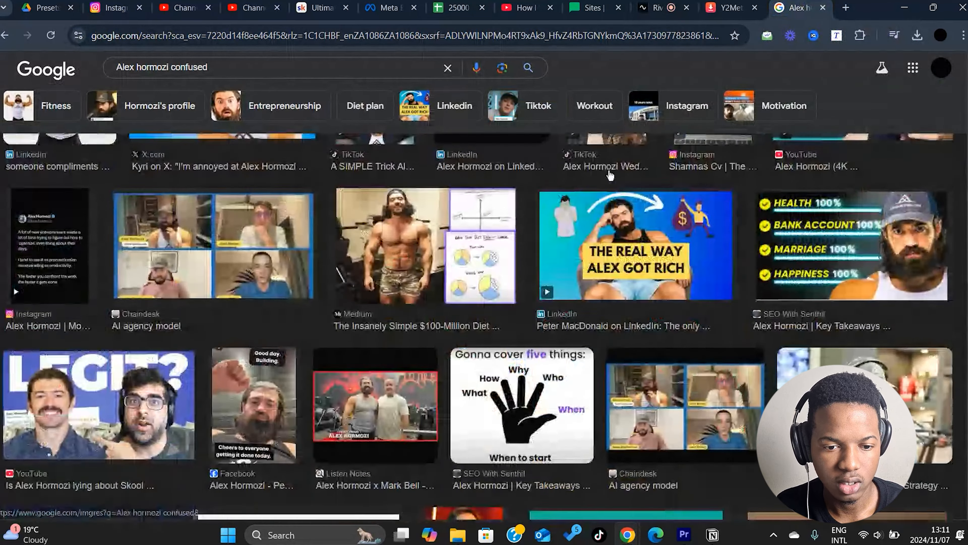
scroll(583, 179, down, 15)
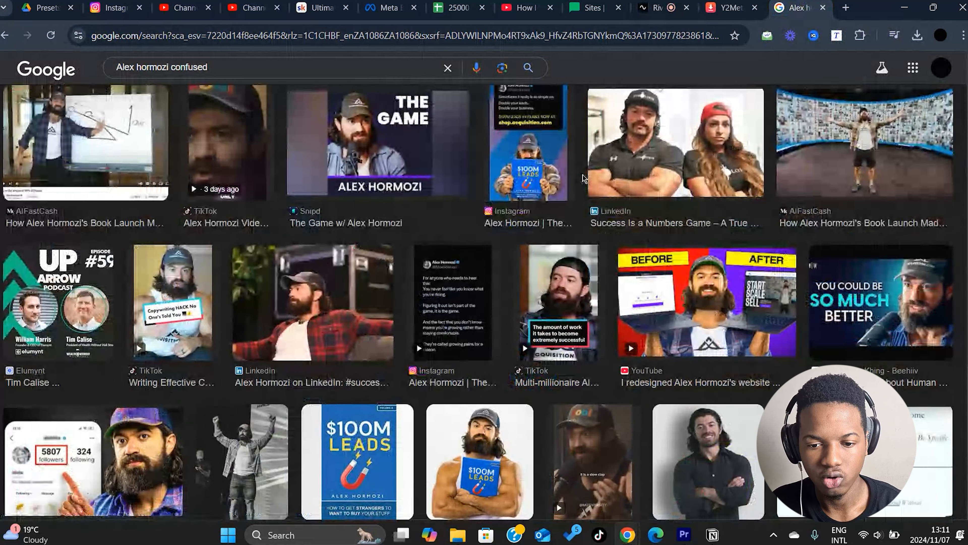
scroll(584, 176, down, 2)
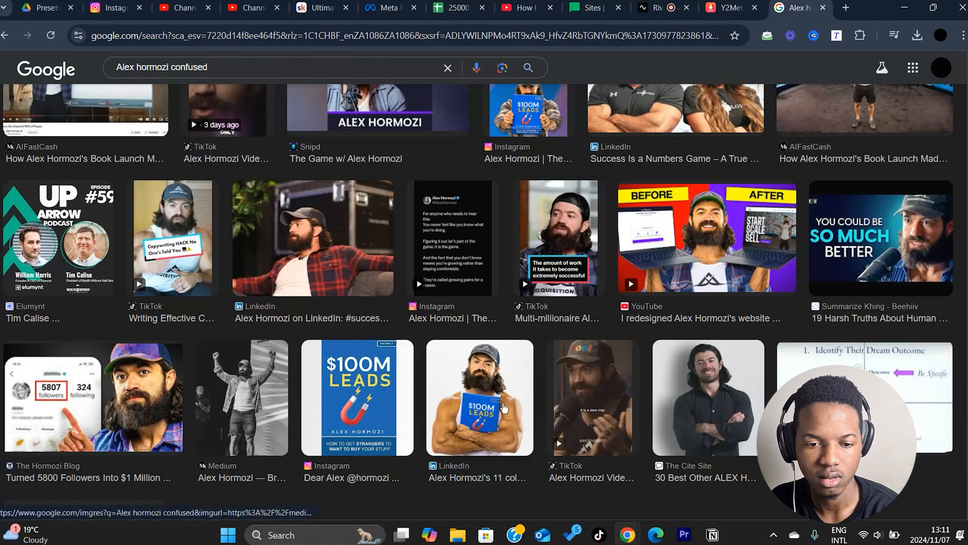
click(504, 407)
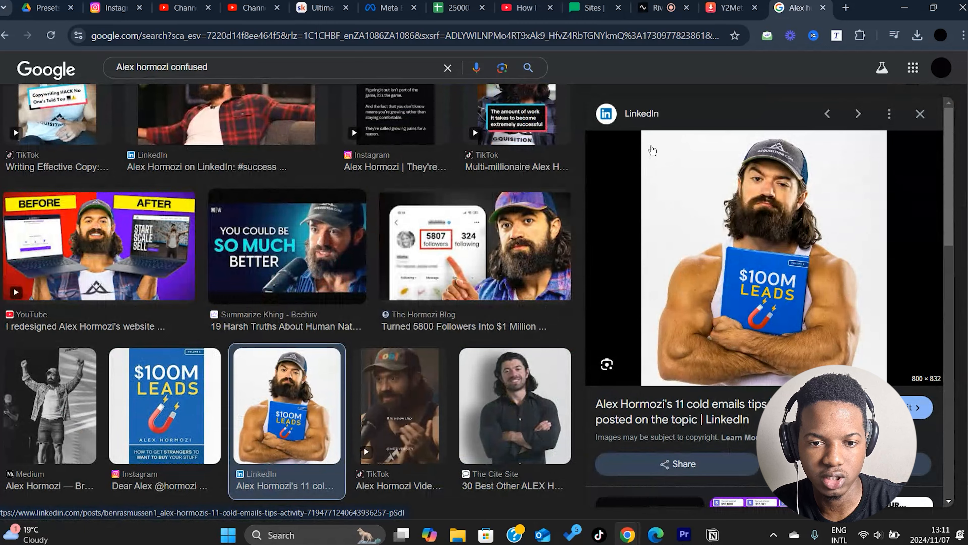
key(super+shift+s)
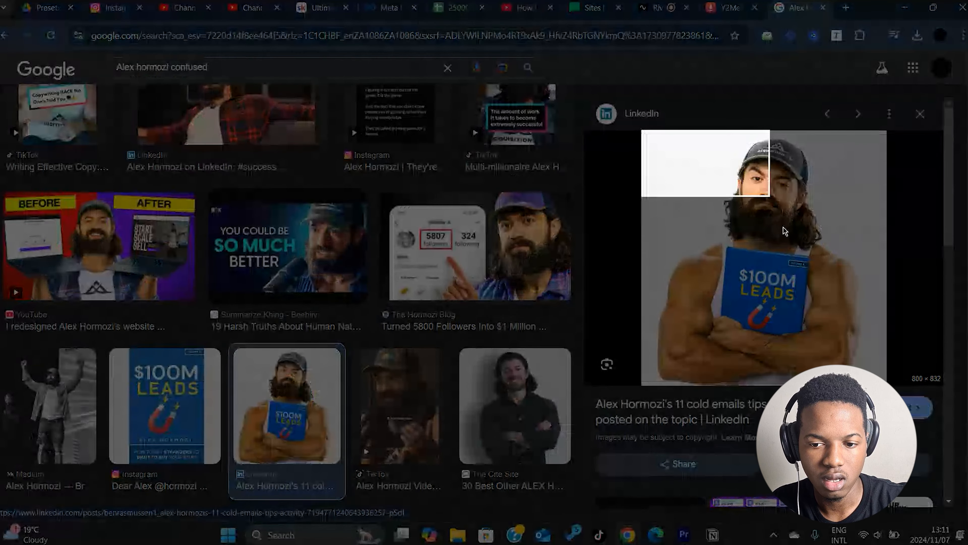
drag(785, 231, 888, 384)
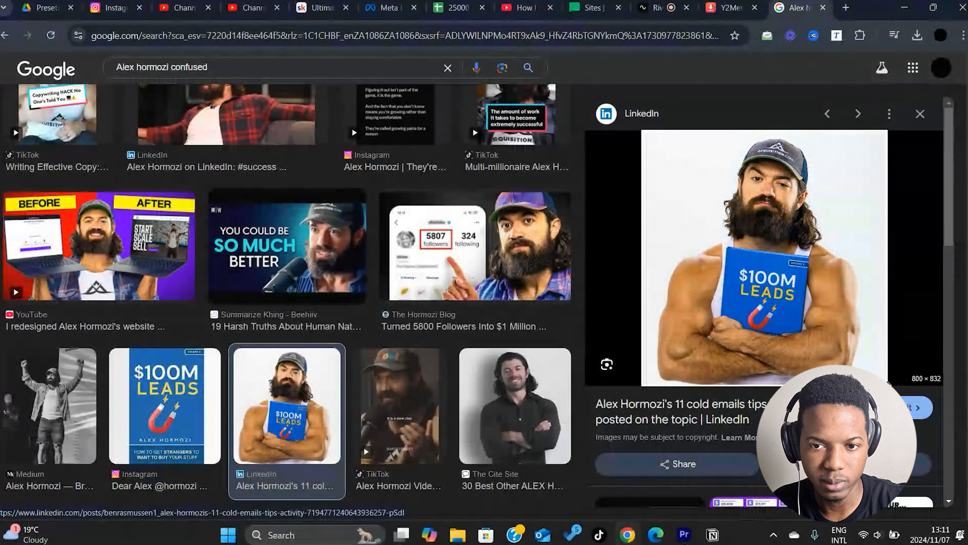
Open the remove.bg website in a new browser tab.
click(845, 7)
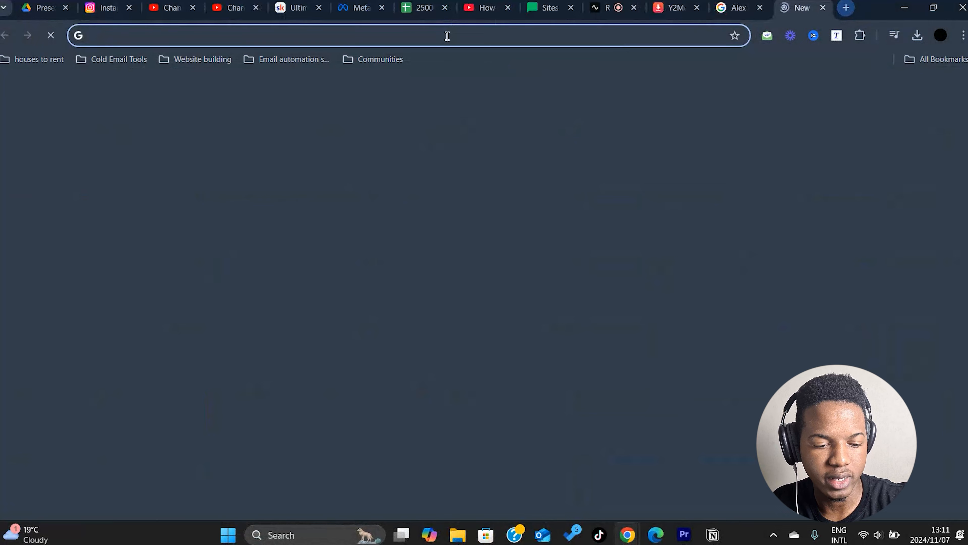
text(ref)
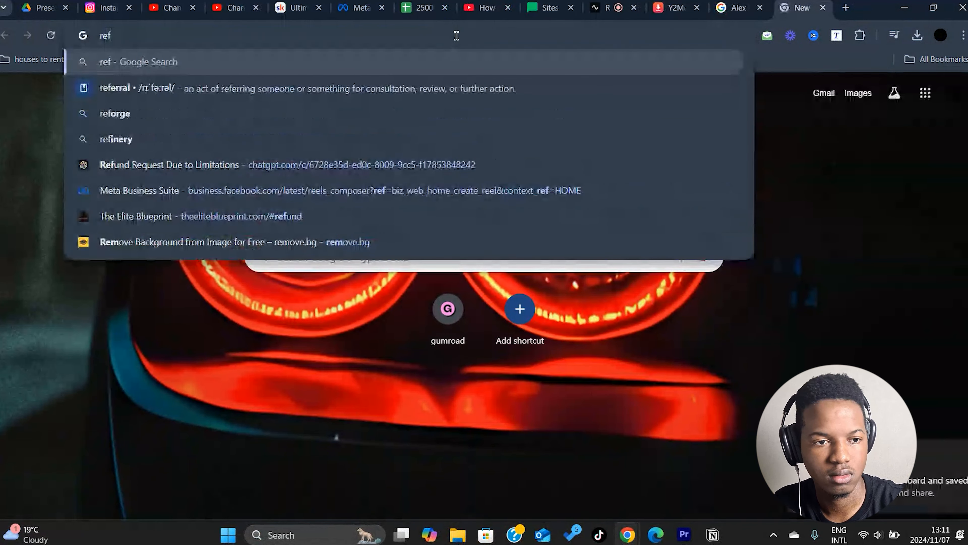
key(BackSpace)
key(Down)
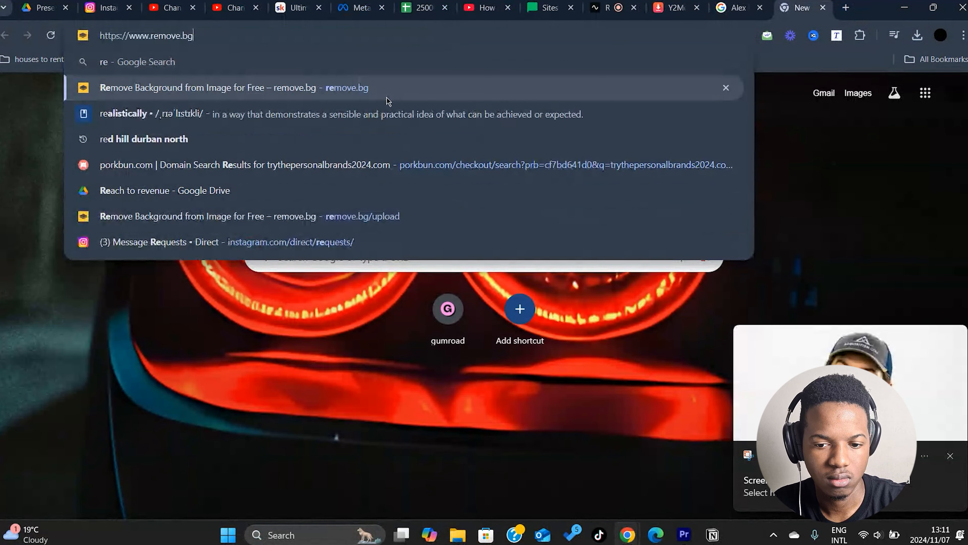
key(Return)
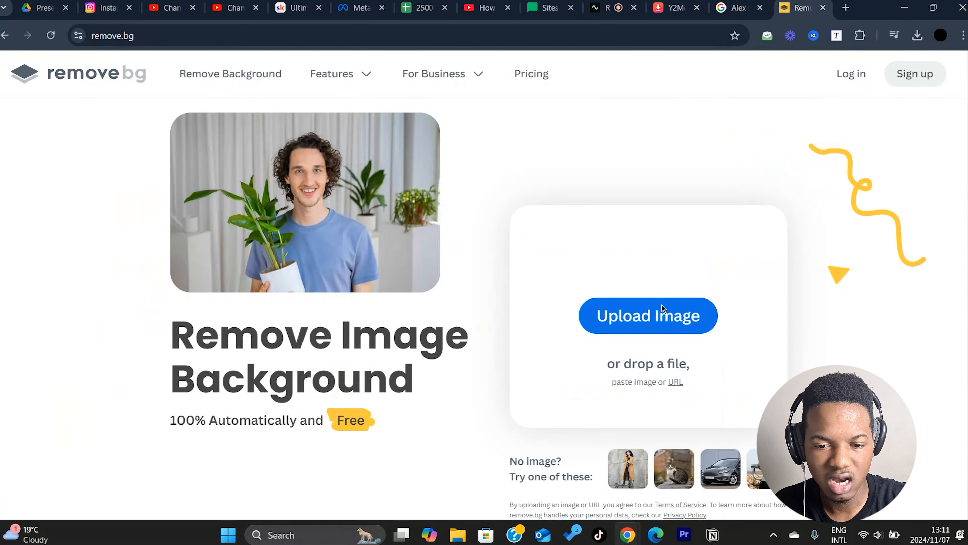
Paste the captured photo into remove.bg to cut out its background, and save the resulting image.
key(ctrl+v)
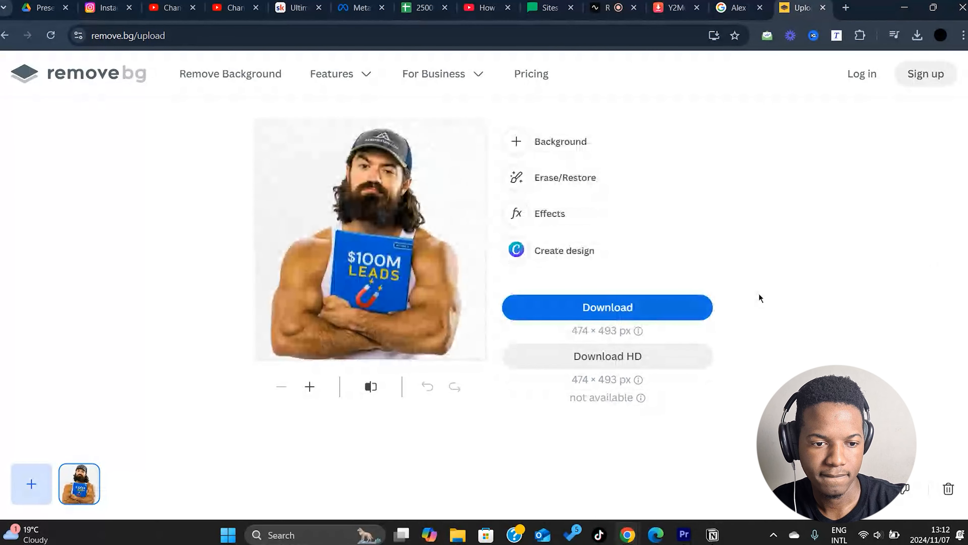
click(678, 301)
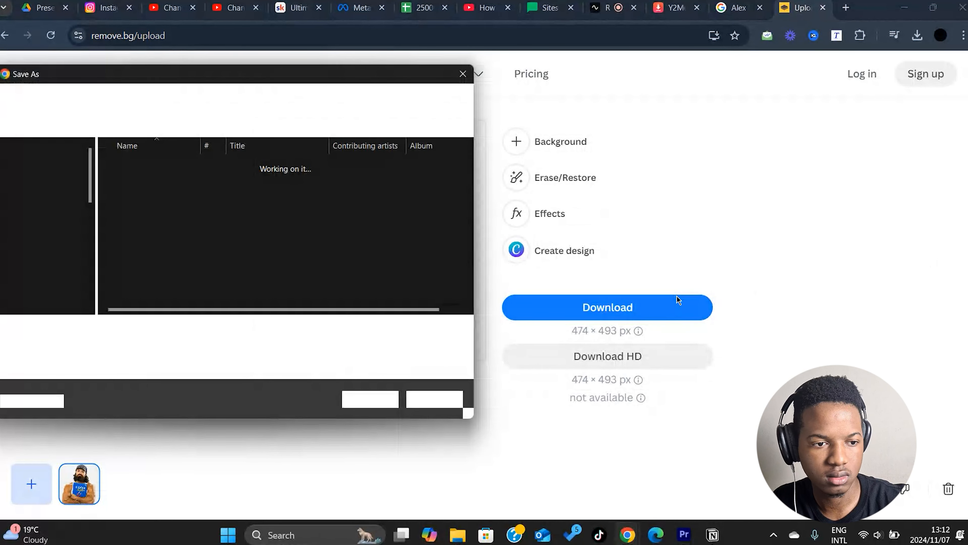
click(376, 396)
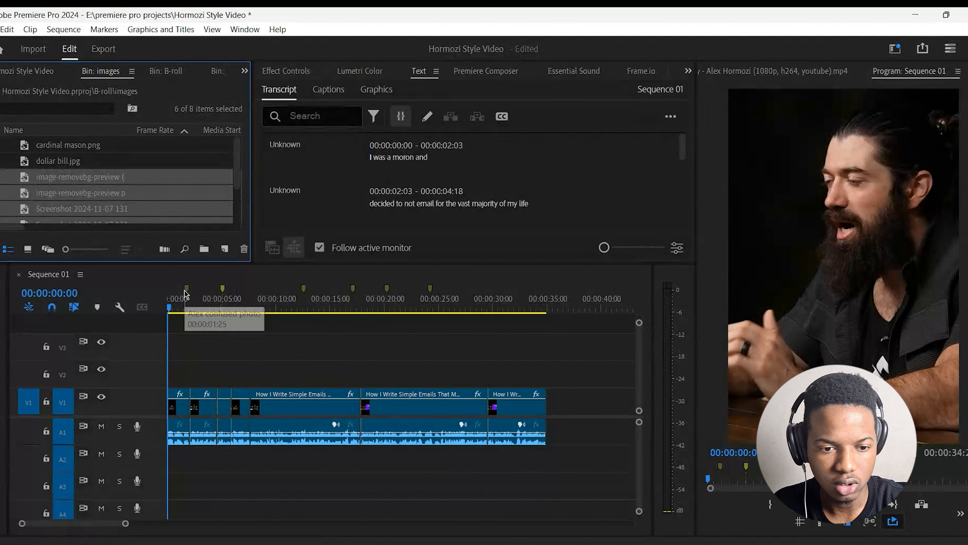
Preview the imported pictures in the images bin and place image-removebg-preview.png on track V2 at the start of the sequence.
scroll(149, 208, down, 2)
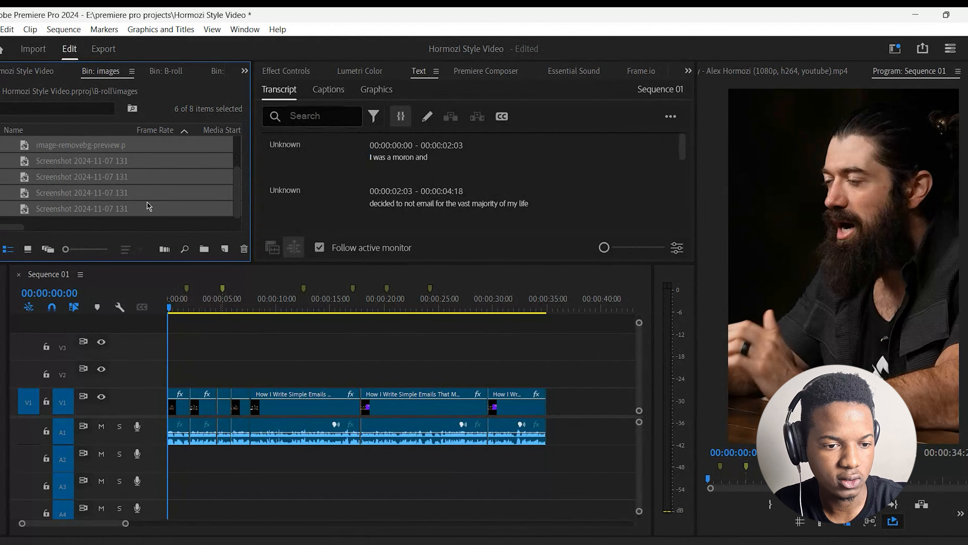
double_click(22, 209)
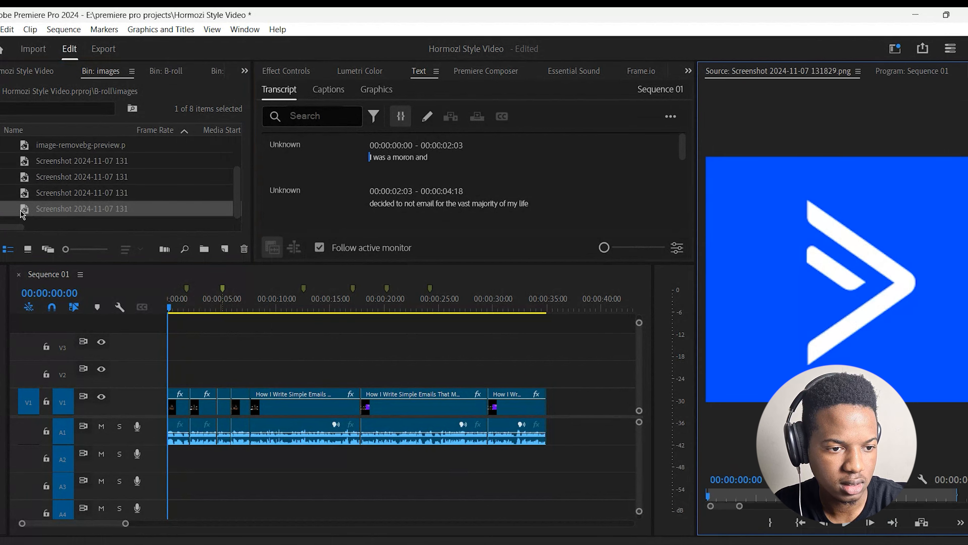
double_click(26, 193)
double_click(24, 177)
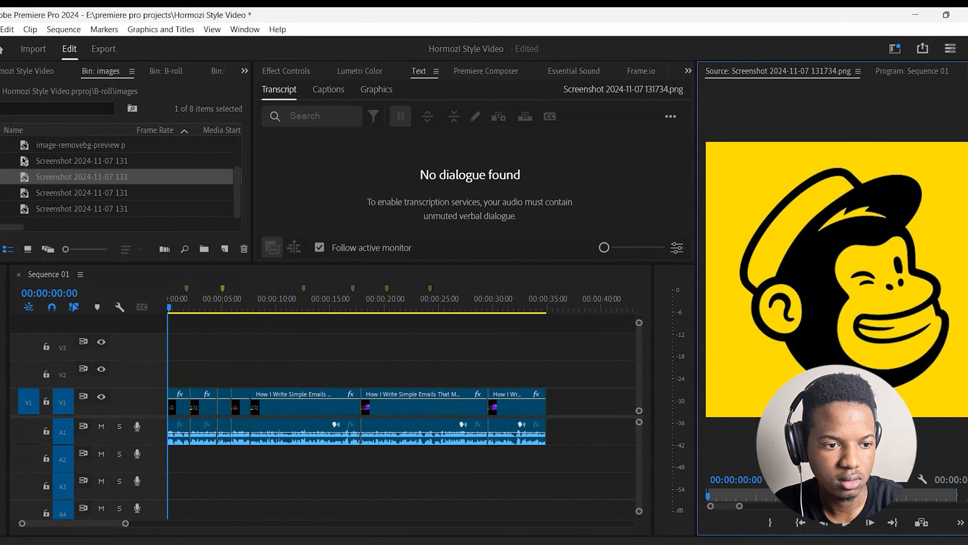
double_click(23, 159)
double_click(23, 147)
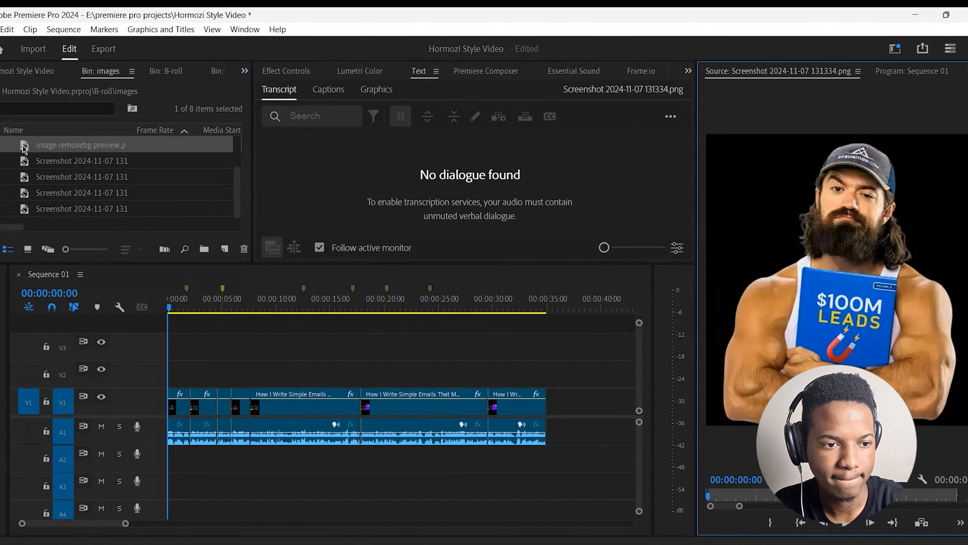
drag(24, 148, 166, 376)
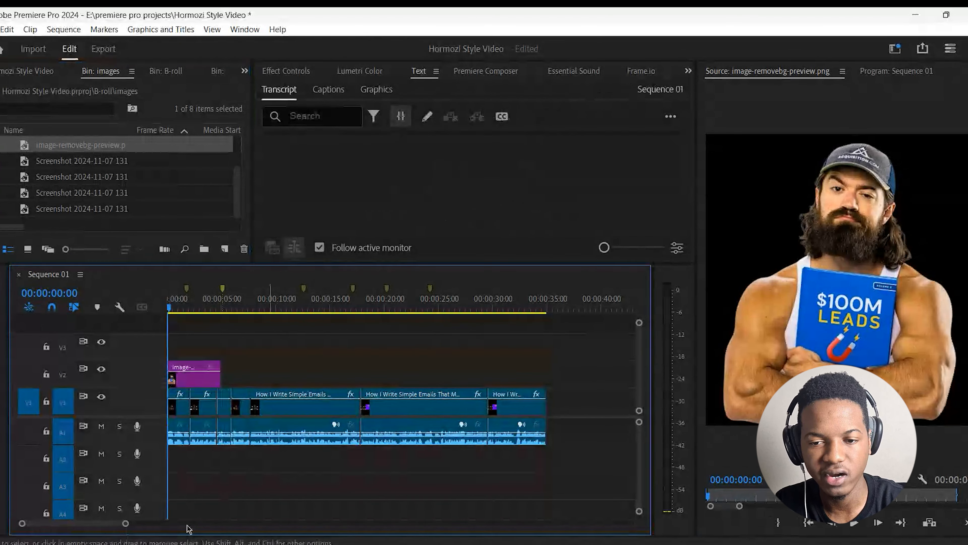
Enlarge the cut-out image to a scale of 266 and move it to position 311, 1630 in the frame.
key(space)
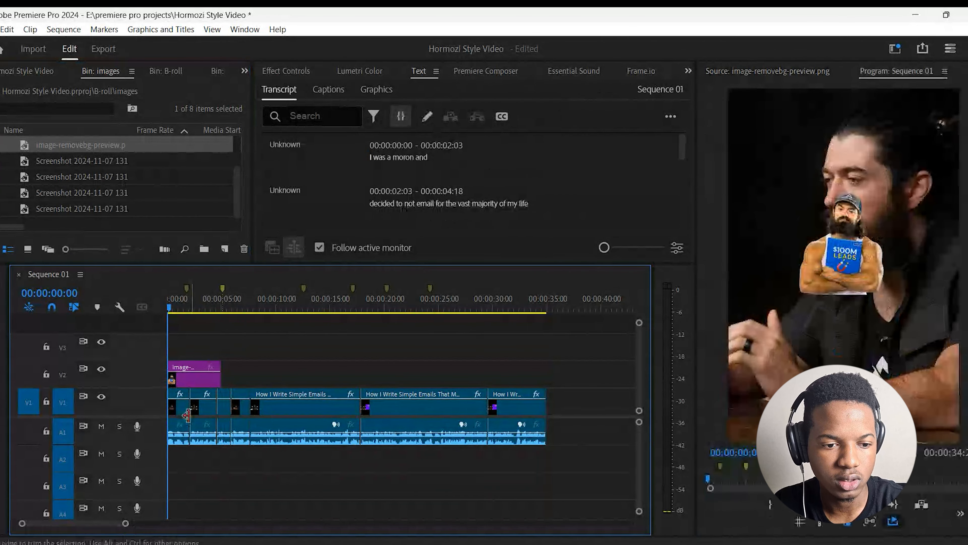
click(196, 385)
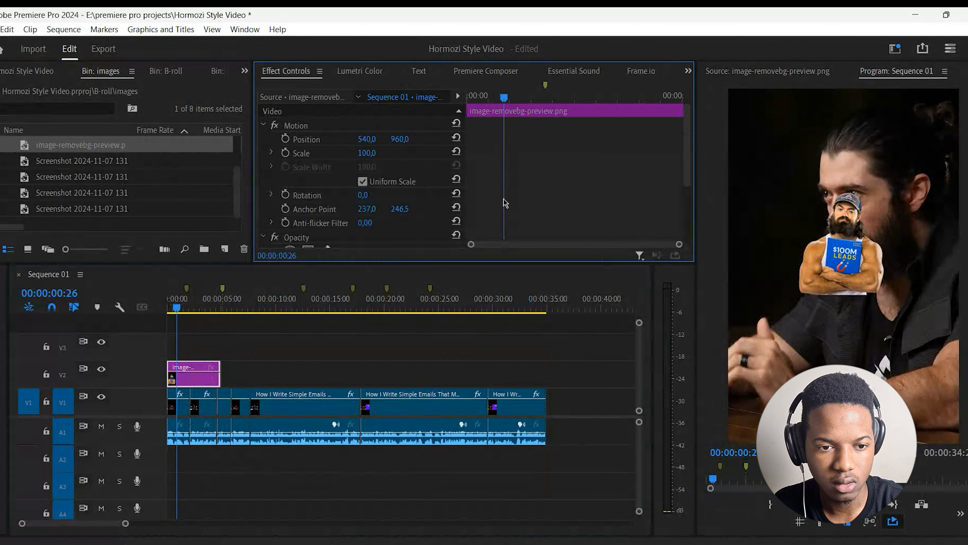
drag(400, 139, 534, 140)
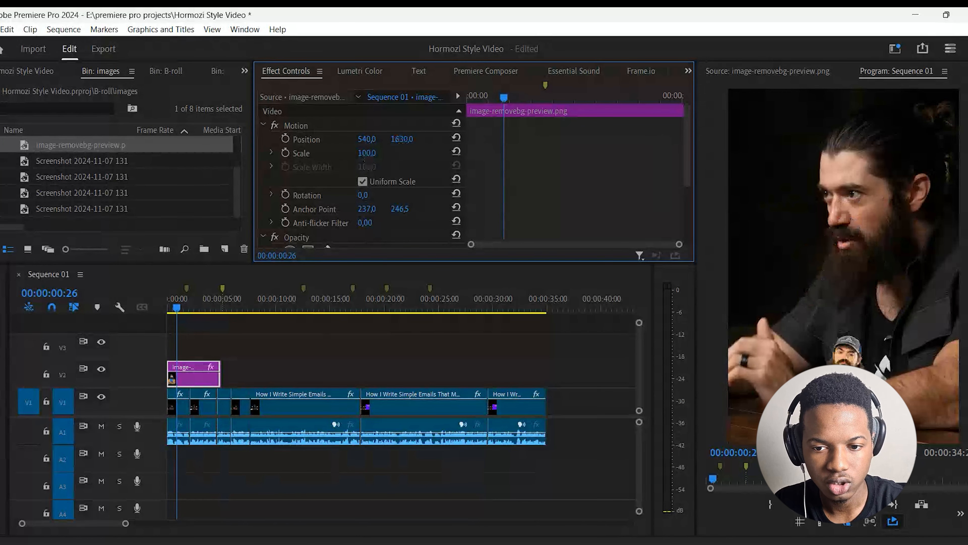
drag(461, 158, 478, 160)
drag(366, 140, 215, 187)
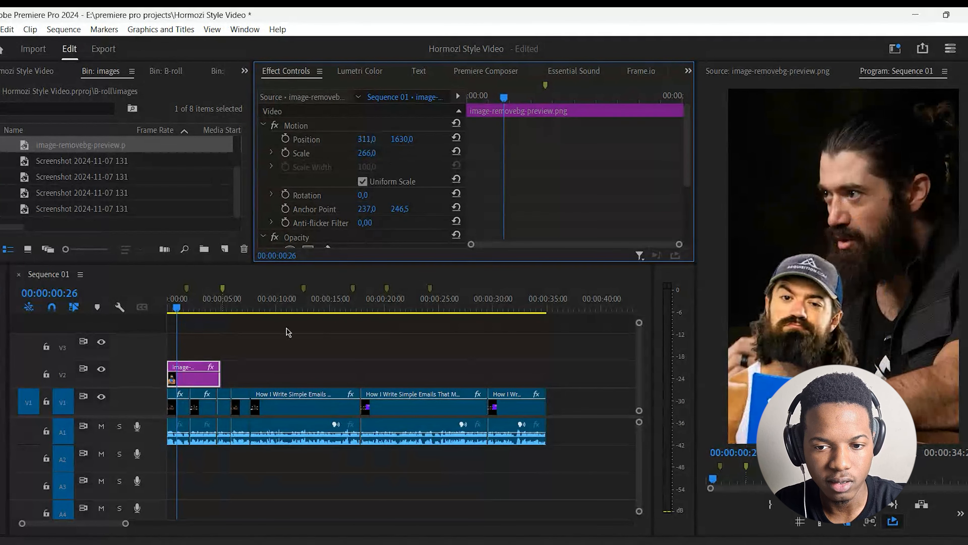
Play the sequence from the start to 00:00:05:18 and place the Gmail logo screenshot on track V3 at that time.
click(170, 303)
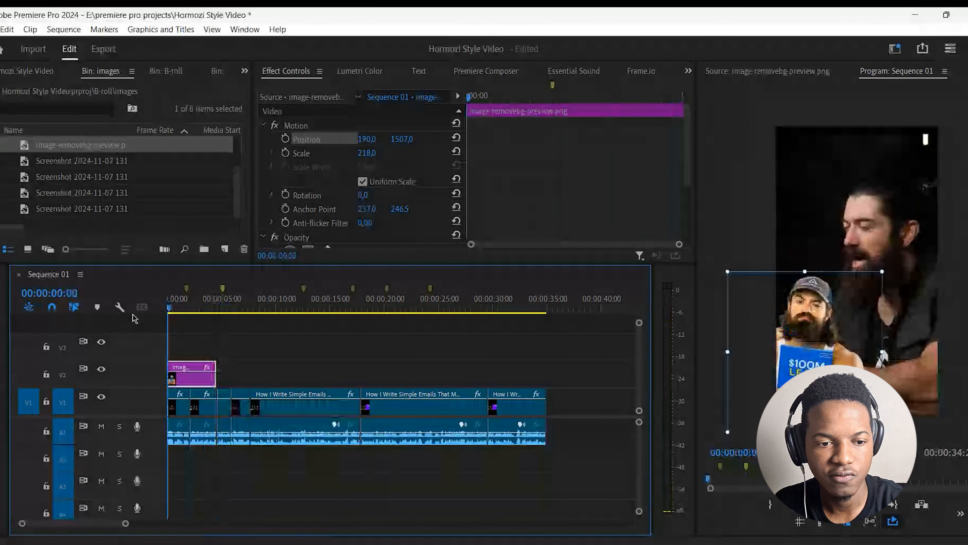
key(space)
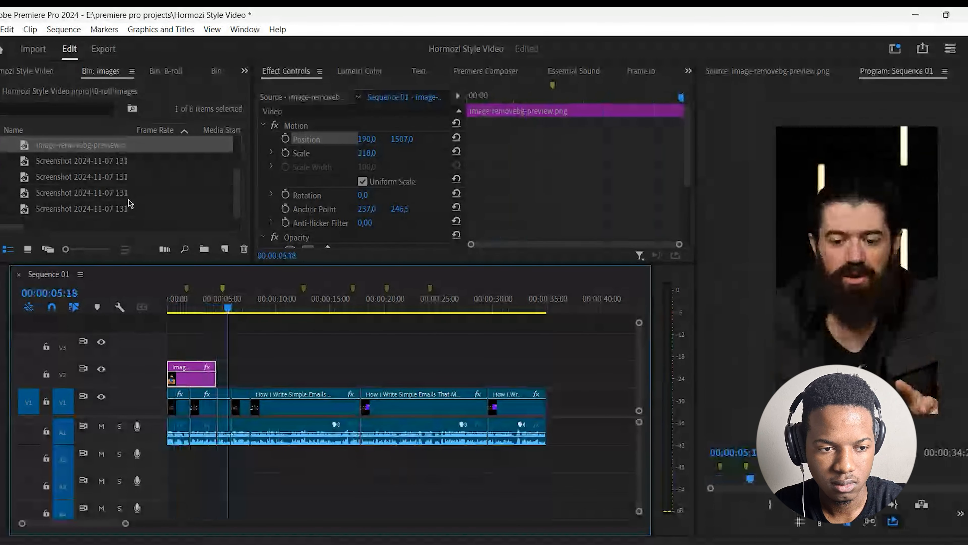
click(31, 164)
double_click(30, 164)
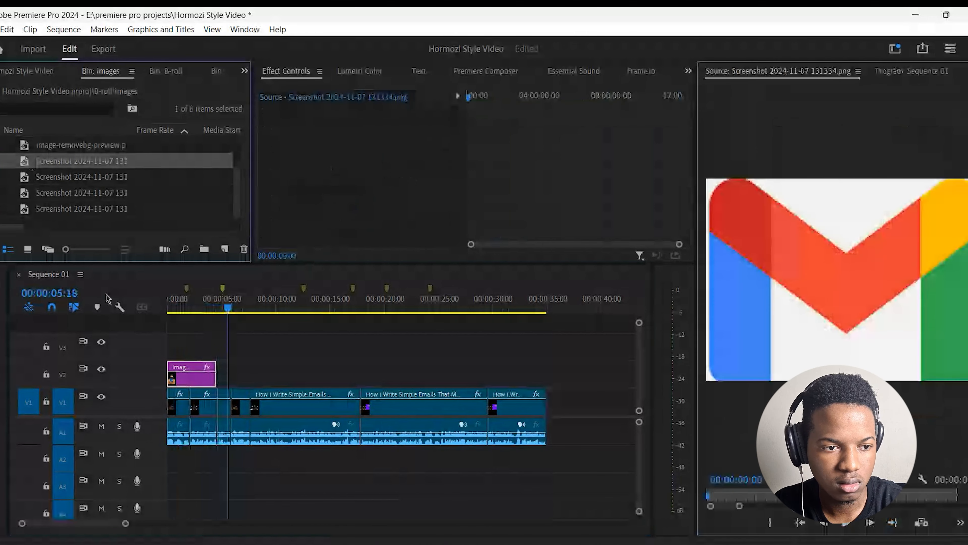
drag(30, 165, 231, 342)
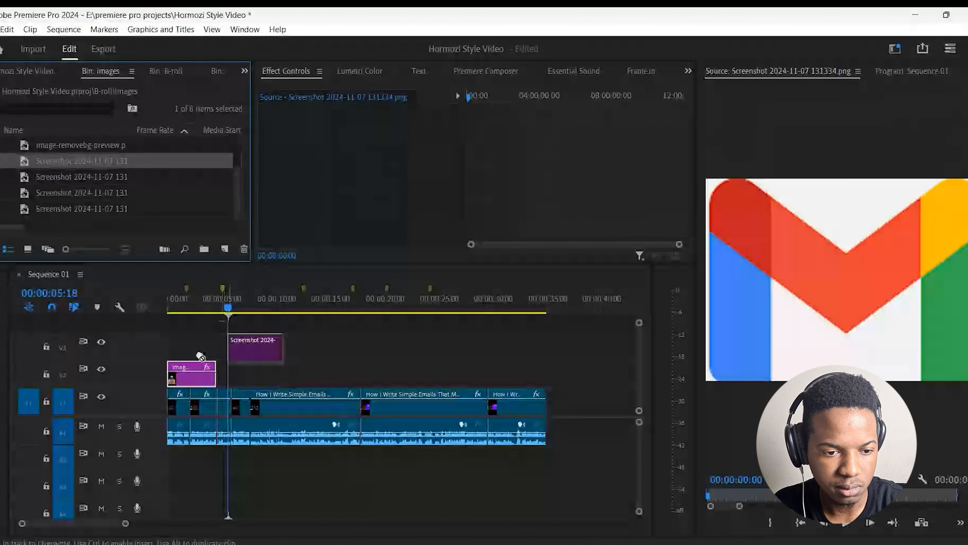
Move the cut-out image clip up to track V3 and shift the Gmail logo clip earlier so it starts where the cut-out ends.
drag(251, 372, 193, 353)
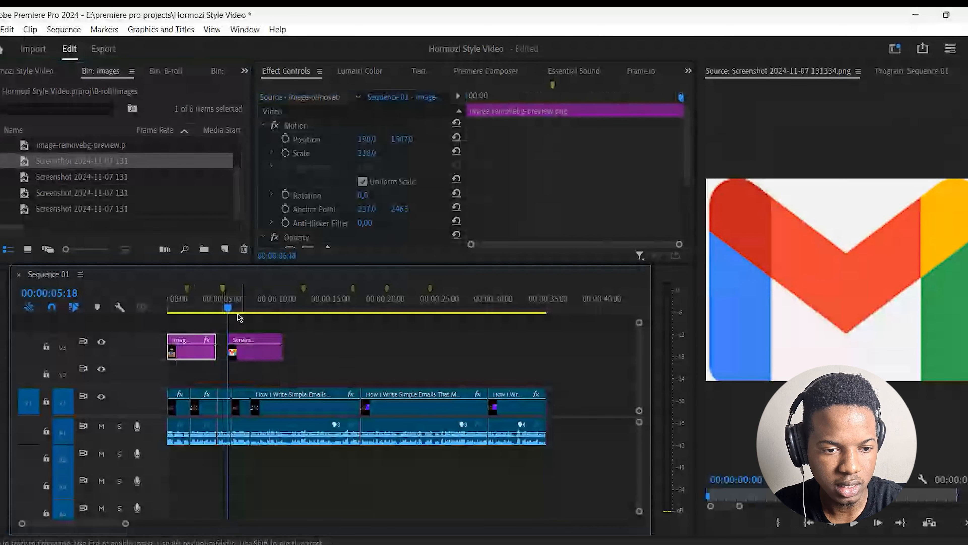
drag(230, 308, 215, 308)
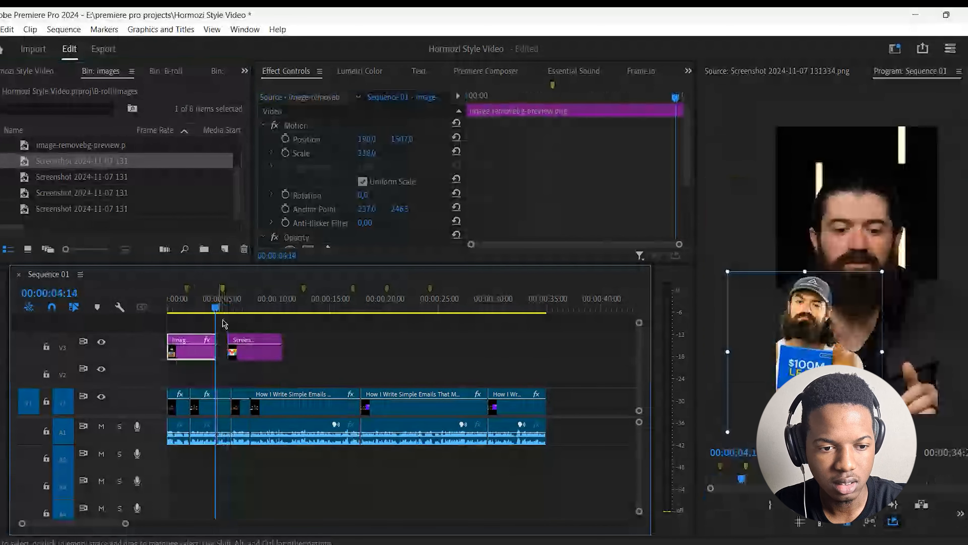
click(238, 356)
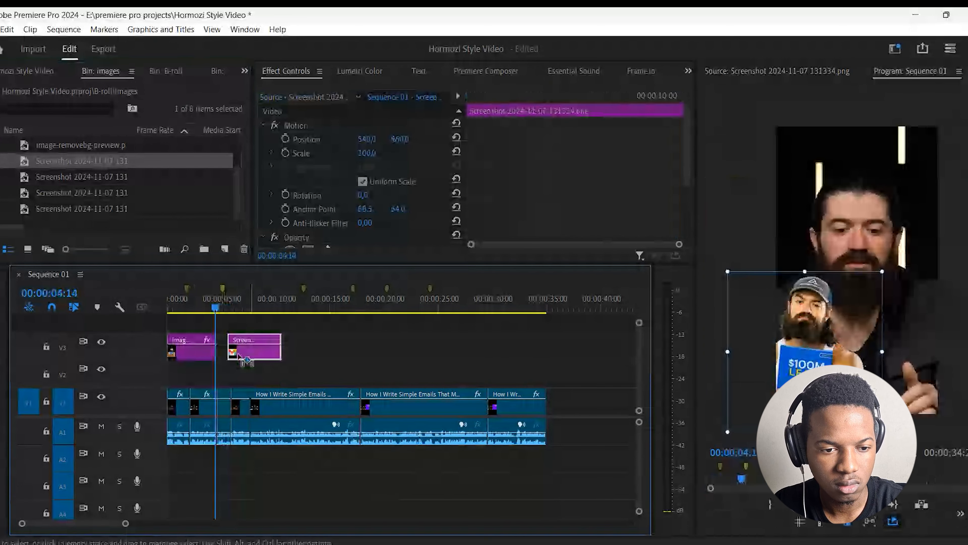
drag(238, 357, 245, 358)
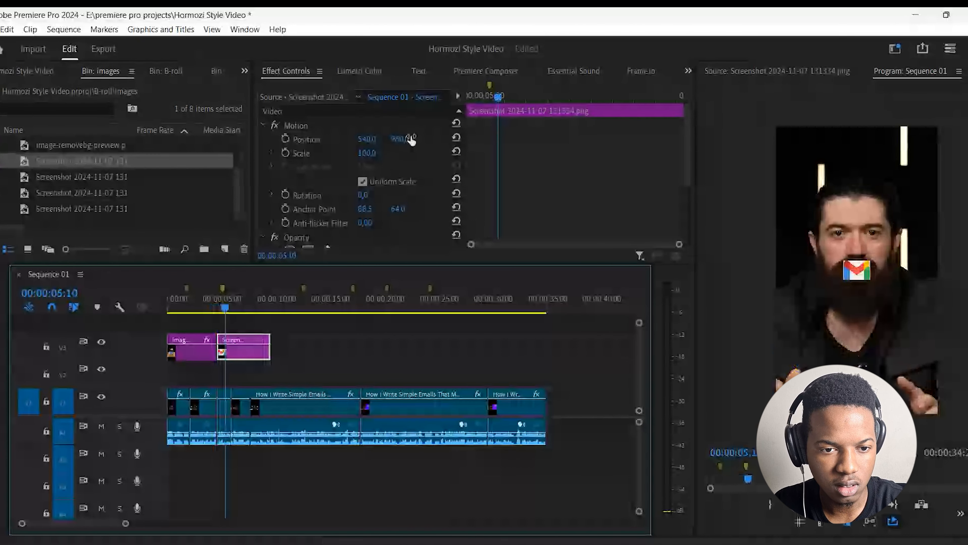
Lower the Gmail logo to position 540, 1251, enlarge it to a scale of about 156, and preview it up to 00:00:07:09.
drag(412, 140, 617, 148)
mouse_move(372, 154)
mouse_down()
mouse_move(401, 156)
mouse_move(367, 152)
mouse_up()
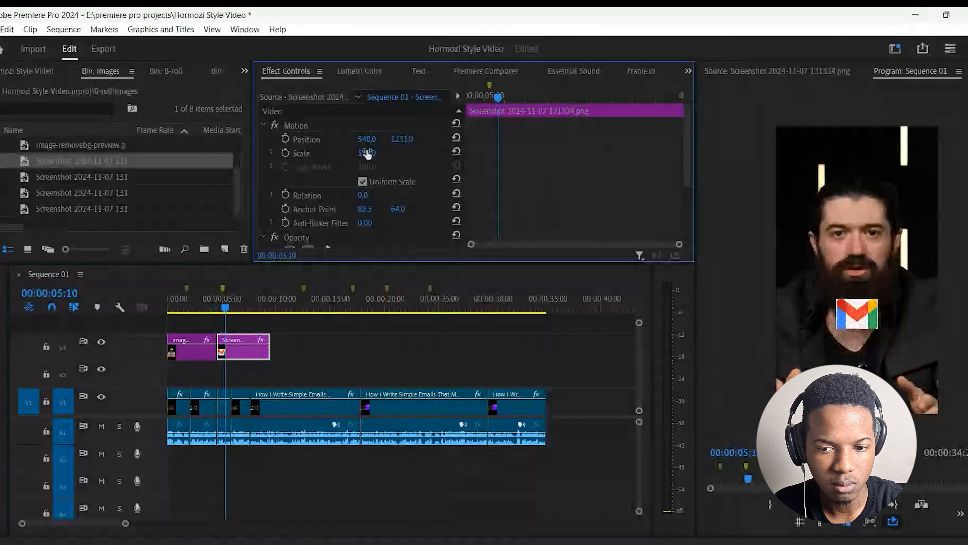
key(space)
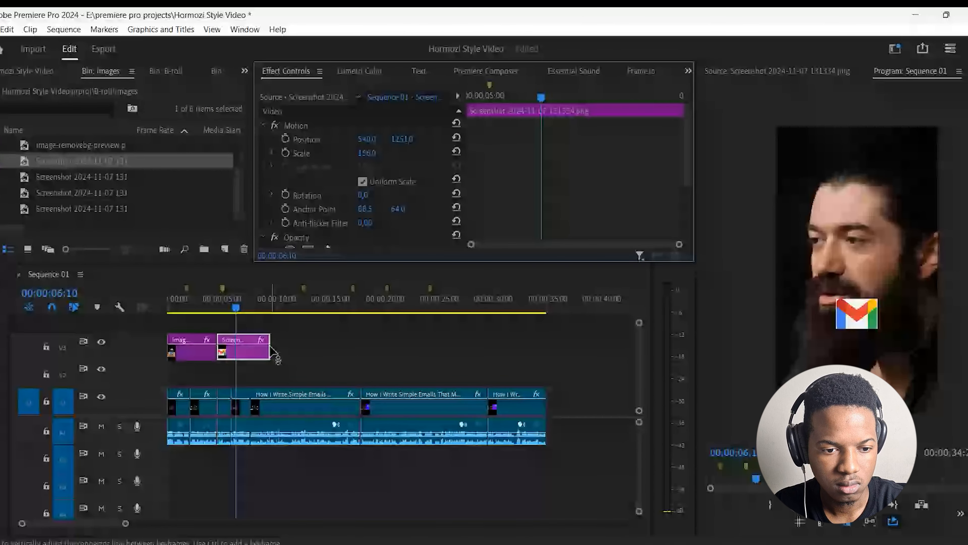
click(247, 308)
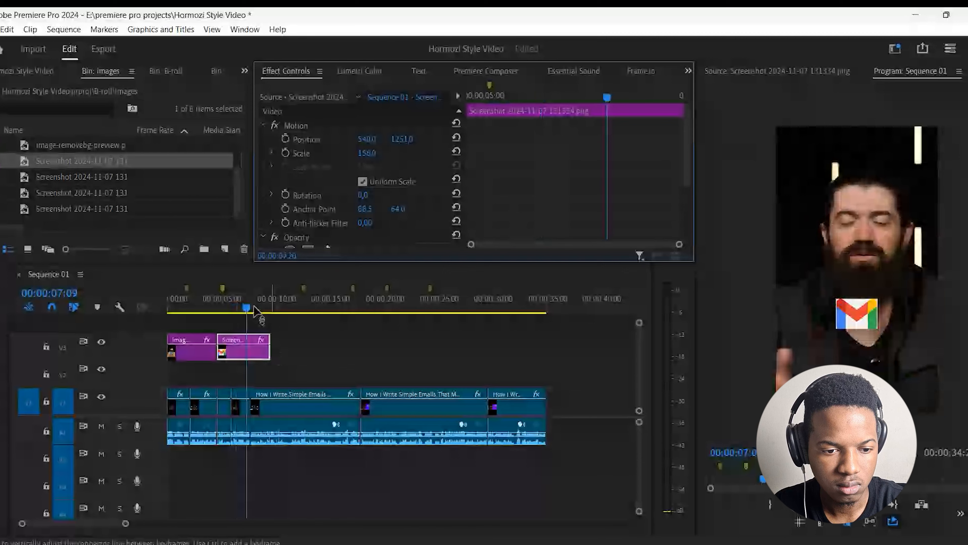
Shorten the Gmail logo clip on track V3 so it ends at 00:00:06:22.
drag(256, 311, 243, 346)
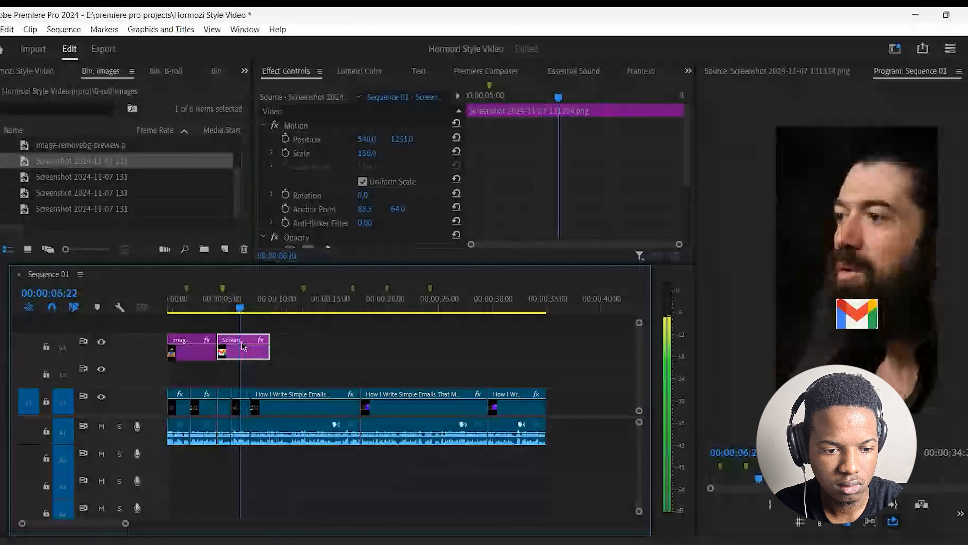
click(271, 345)
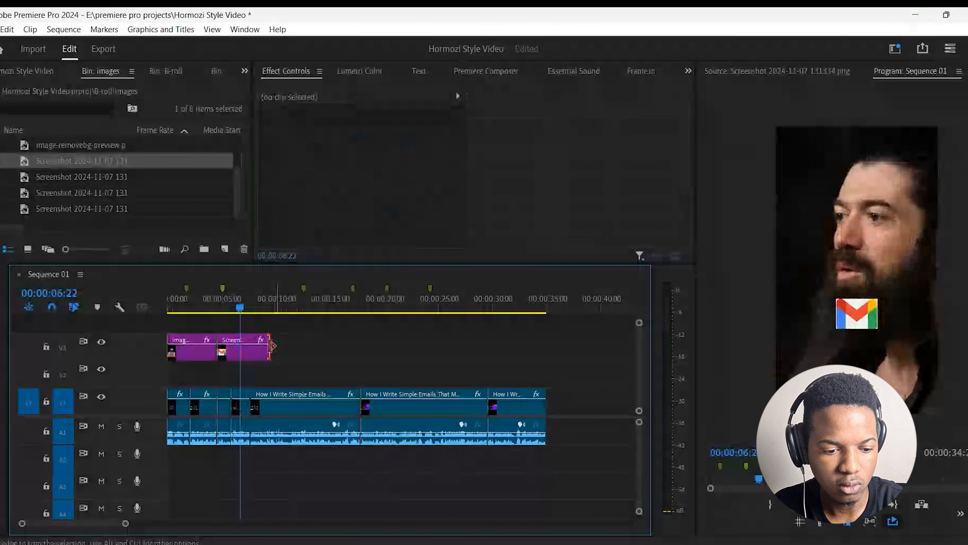
key(e)
Place dollar bill.jpg on track V3 around 00:00:12:17, lower it to position 540, 1263 and enlarge it to a scale of 152.
key(space)
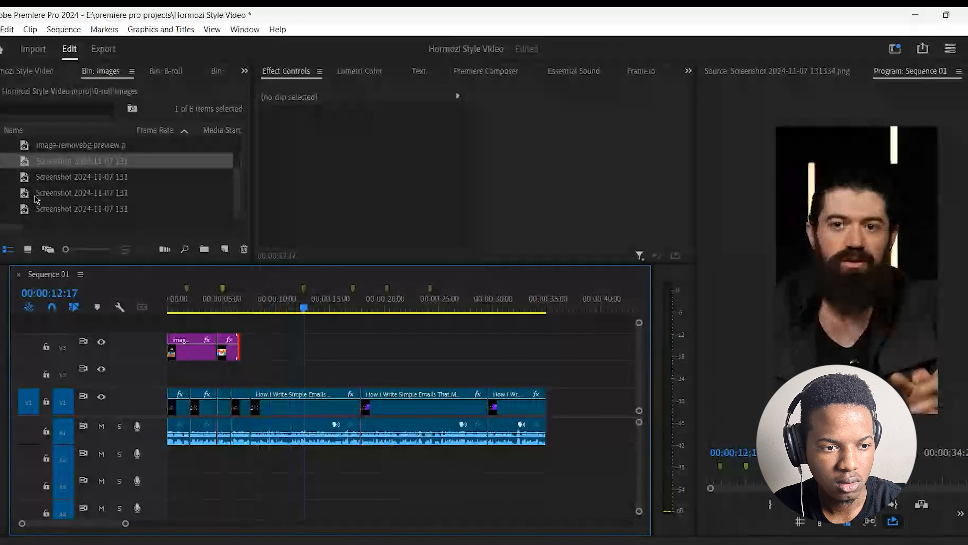
scroll(36, 199, up, 3)
click(22, 162)
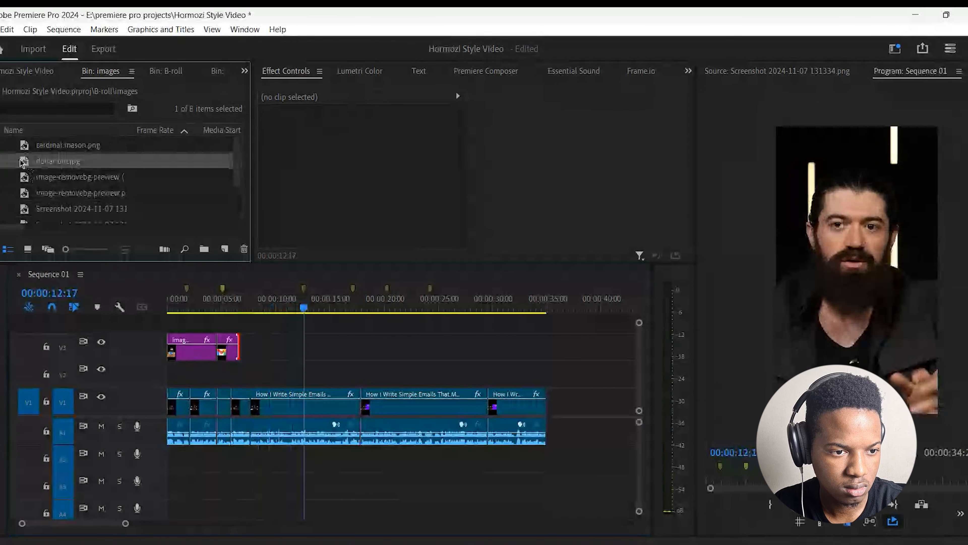
mouse_move(22, 162)
mouse_down()
mouse_move(183, 298)
mouse_move(306, 354)
mouse_up()
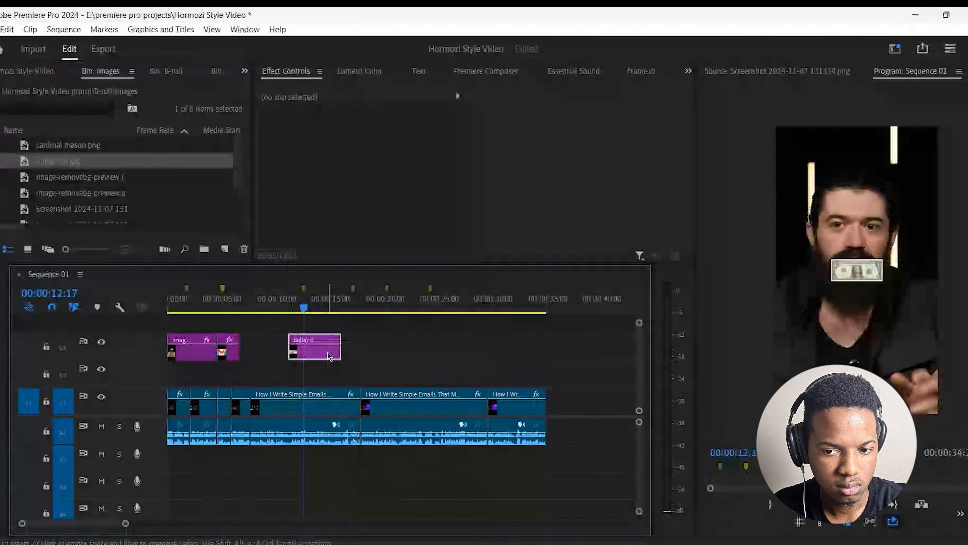
drag(407, 139, 595, 149)
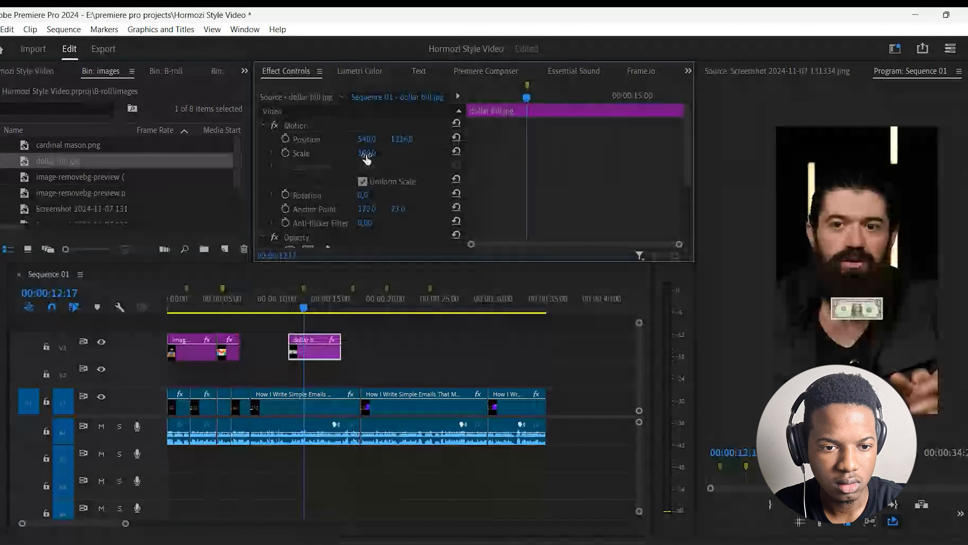
drag(366, 159, 413, 146)
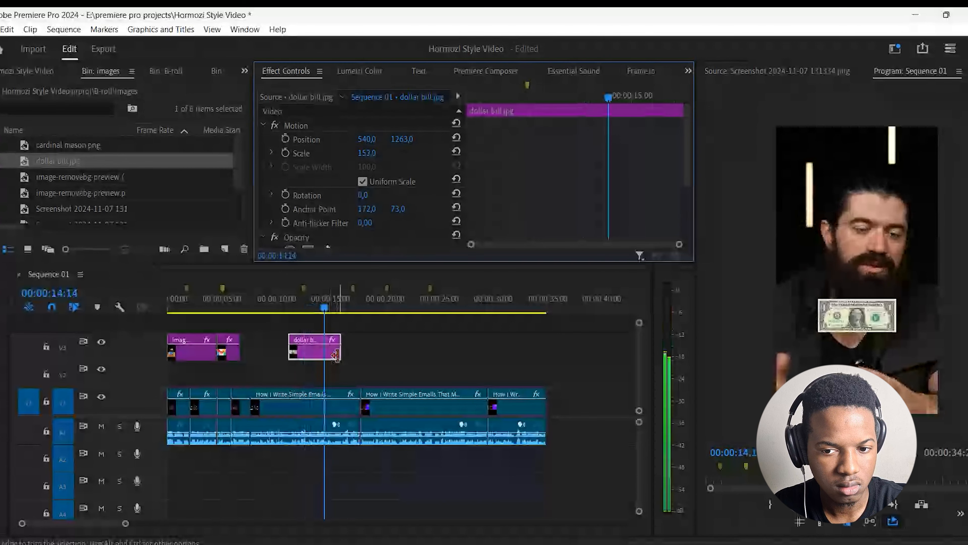
Play through the dollar bill clip, shorten it so it ends at 00:00:14:25, and clear the sequence's in and out points.
key(space)
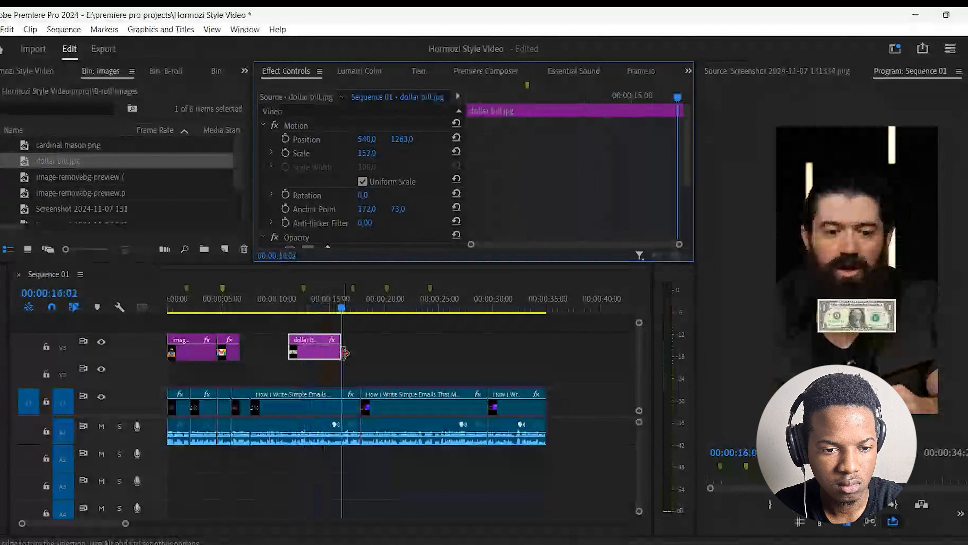
click(337, 322)
drag(339, 323, 328, 347)
click(341, 346)
click(316, 356)
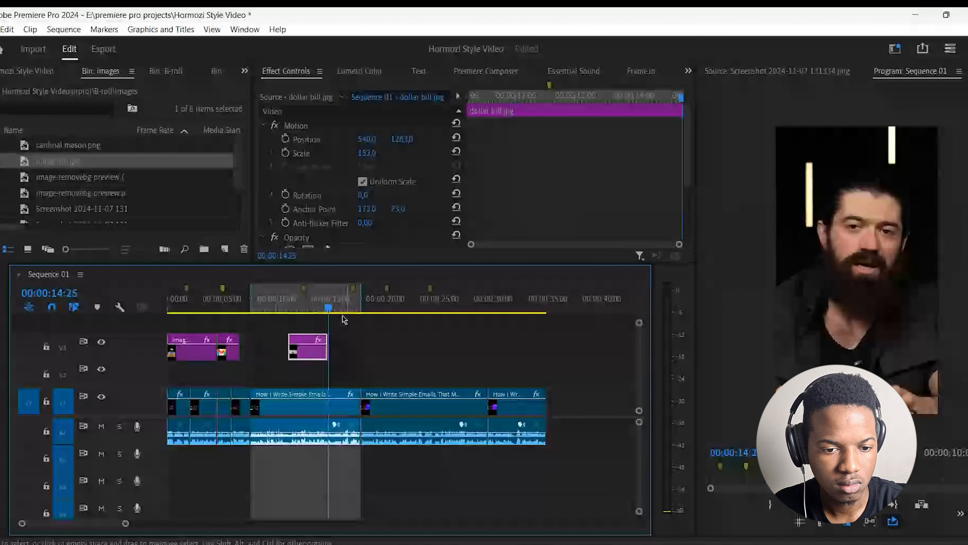
key(ctrl+shift+x)
Duplicate the shortened dollar bill clip on track V3 and place the copy directly after the original's end.
drag(315, 354, 364, 356)
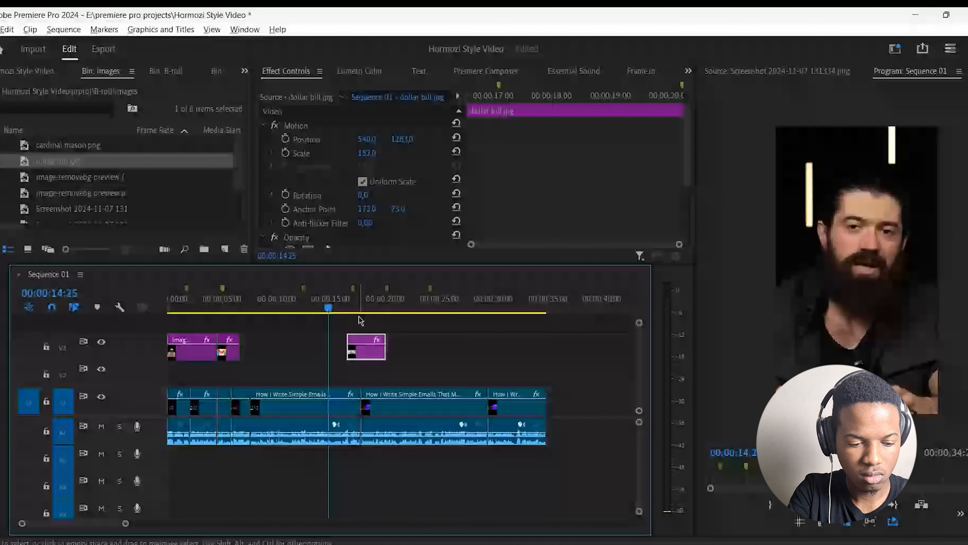
key(ctrl+z)
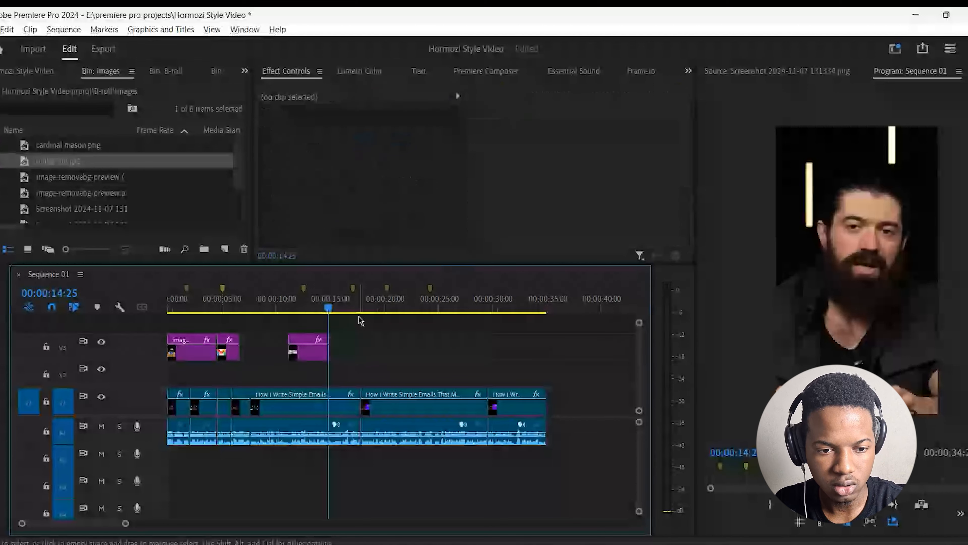
click(309, 351)
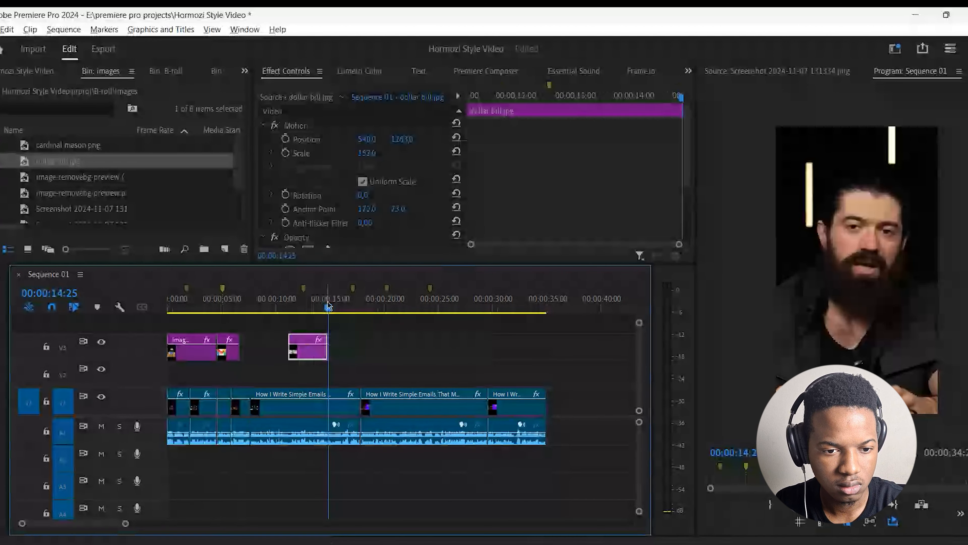
drag(328, 305, 340, 308)
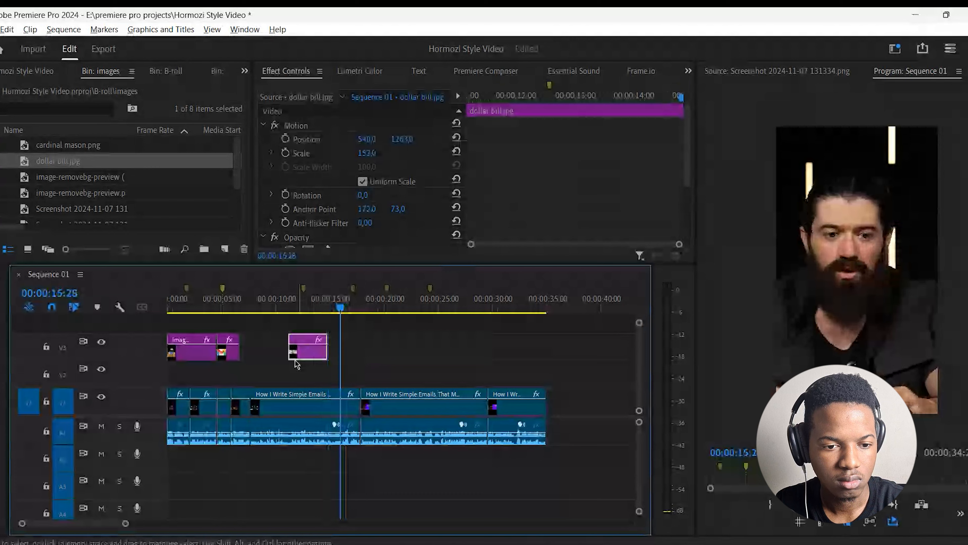
drag(309, 355, 347, 355)
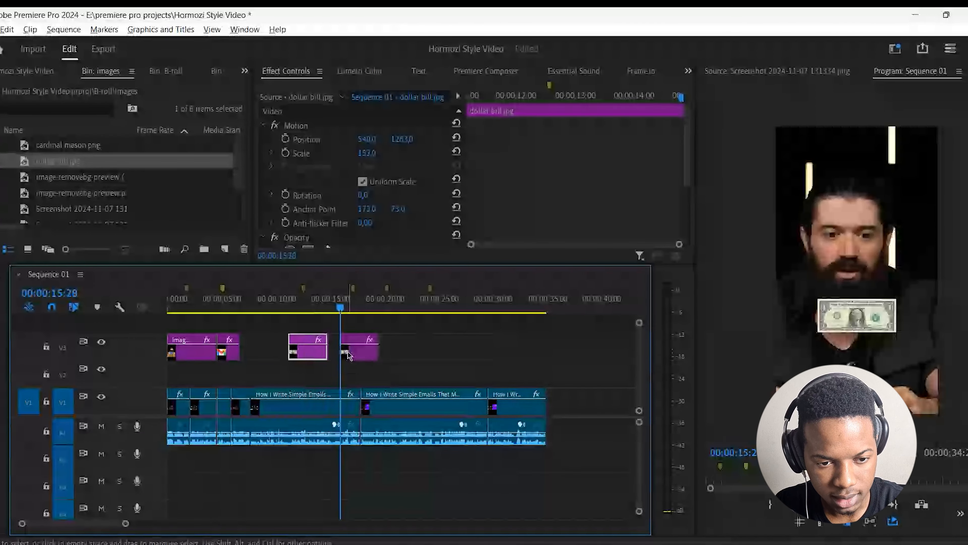
click(348, 313)
key(space)
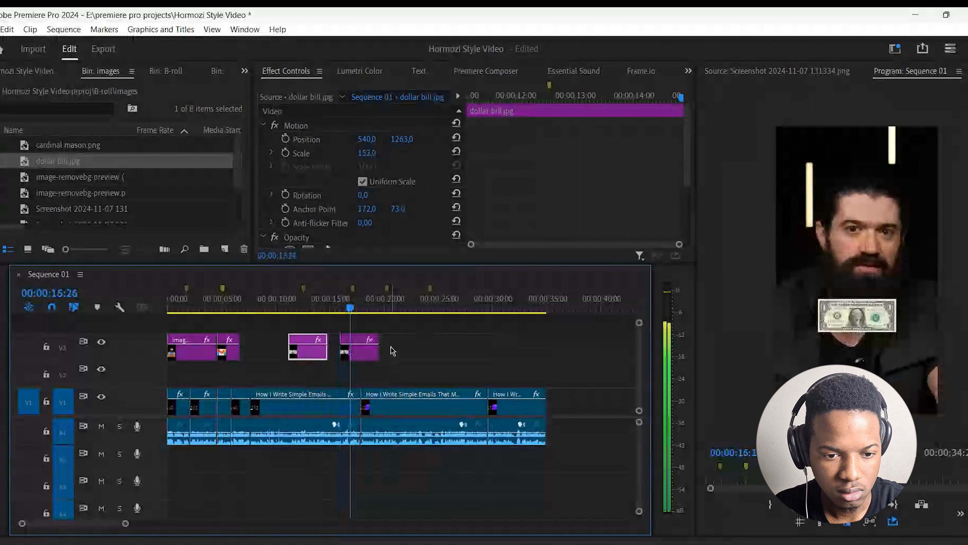
click(363, 355)
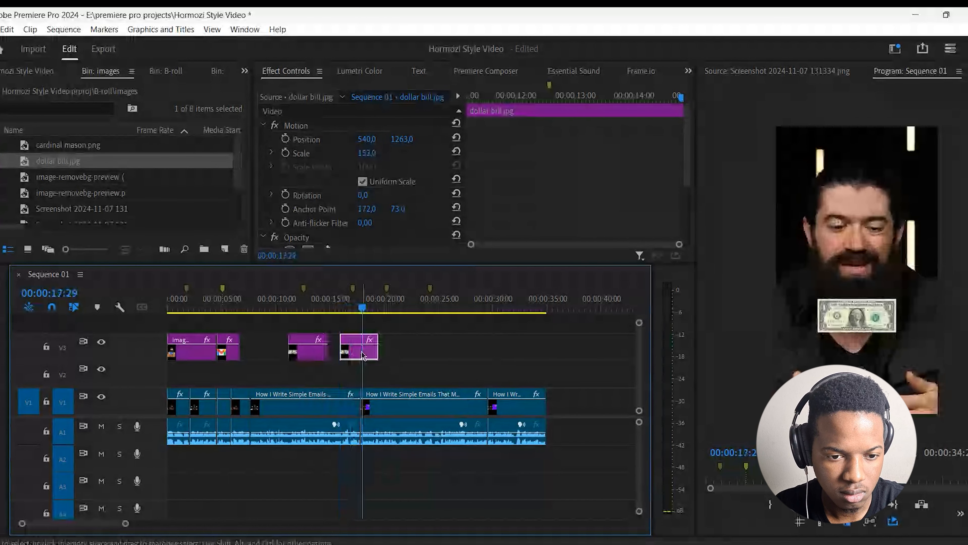
drag(362, 355, 358, 358)
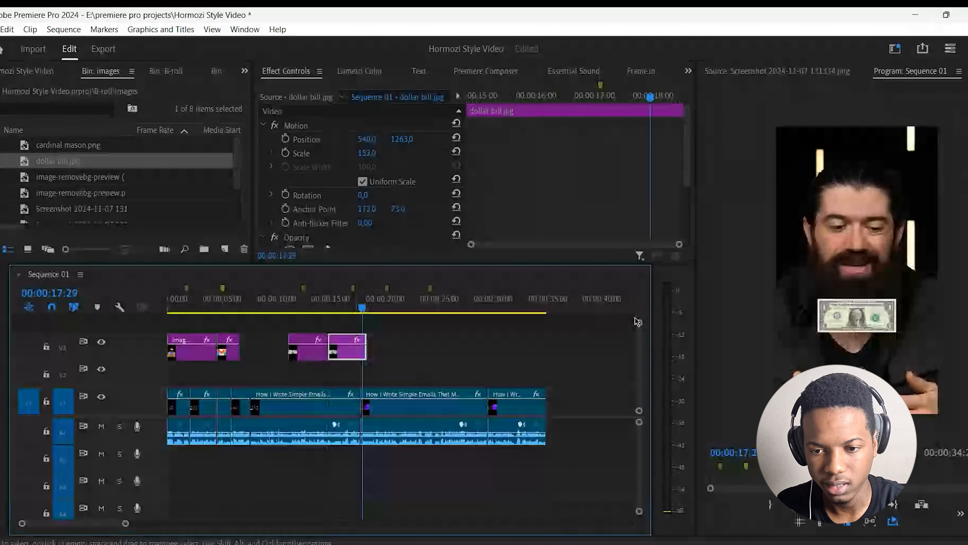
Reduce the video track heights and stack three more copies of the second dollar bill clip on tracks V4, V5 and V6.
drag(638, 322, 640, 286)
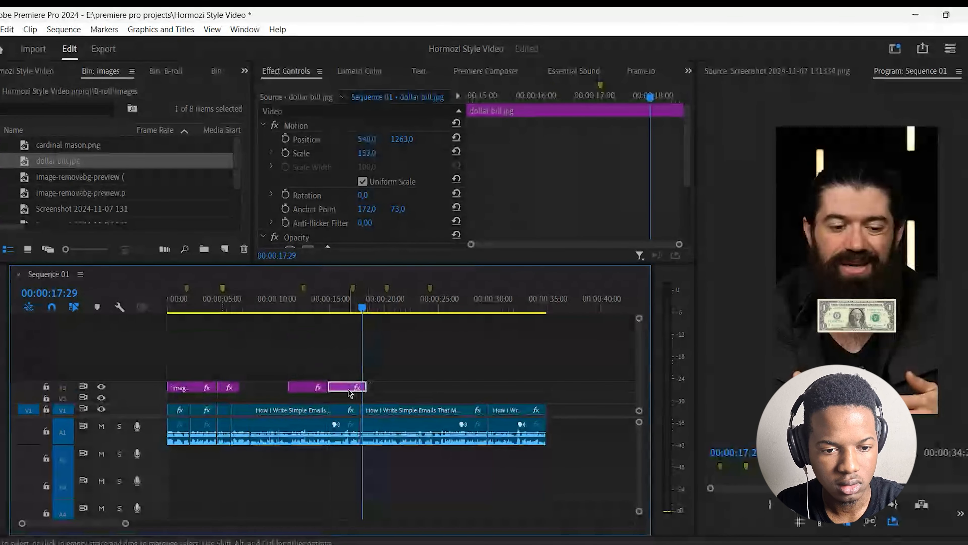
drag(349, 393, 349, 348)
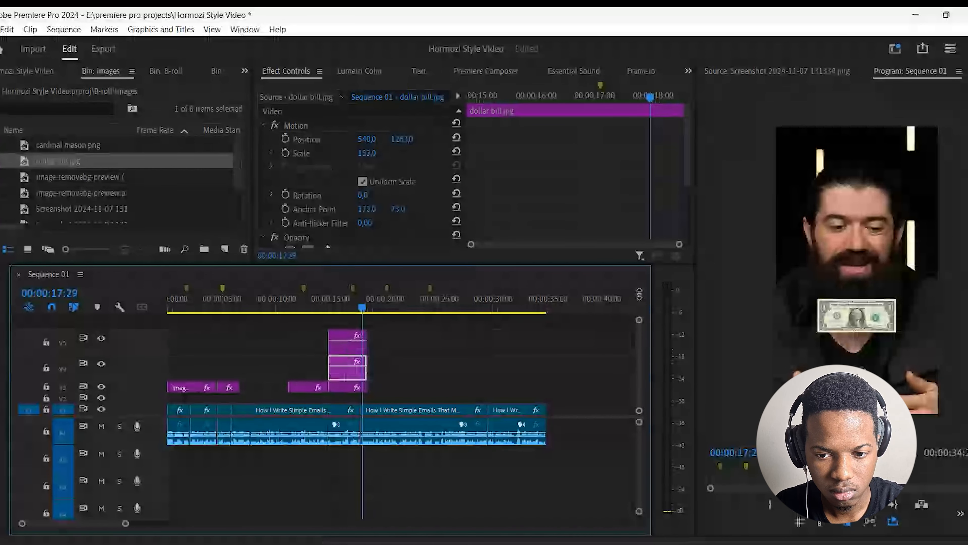
key(ctrl+minus)
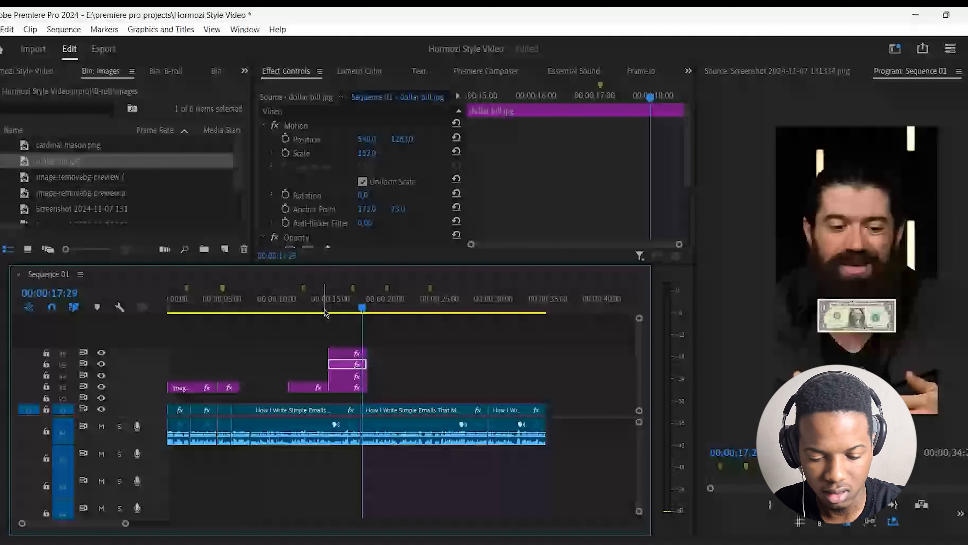
Set an in point at 00:00:14:25 and an out point at 00:00:18:11 around the stacked dollar bill clips.
click(333, 308)
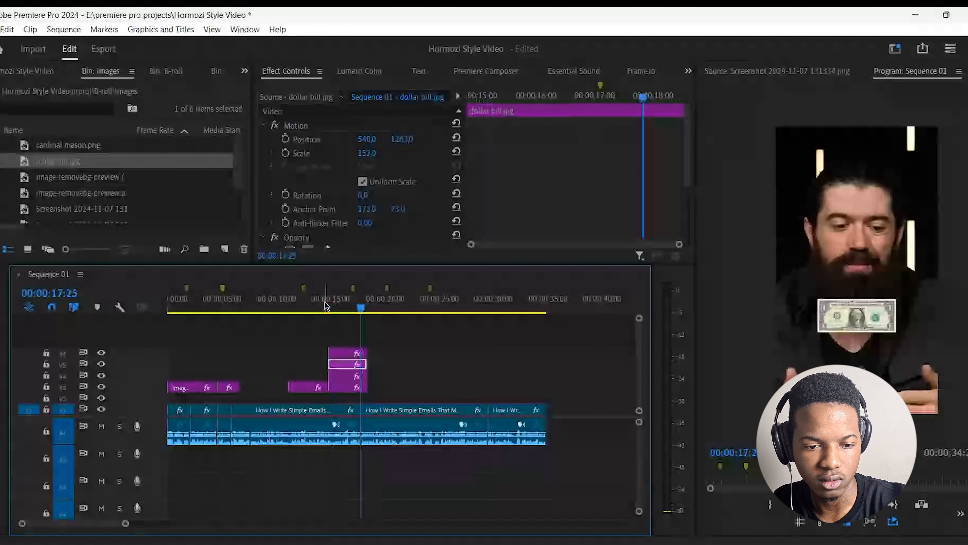
key(Up)
key(Down)
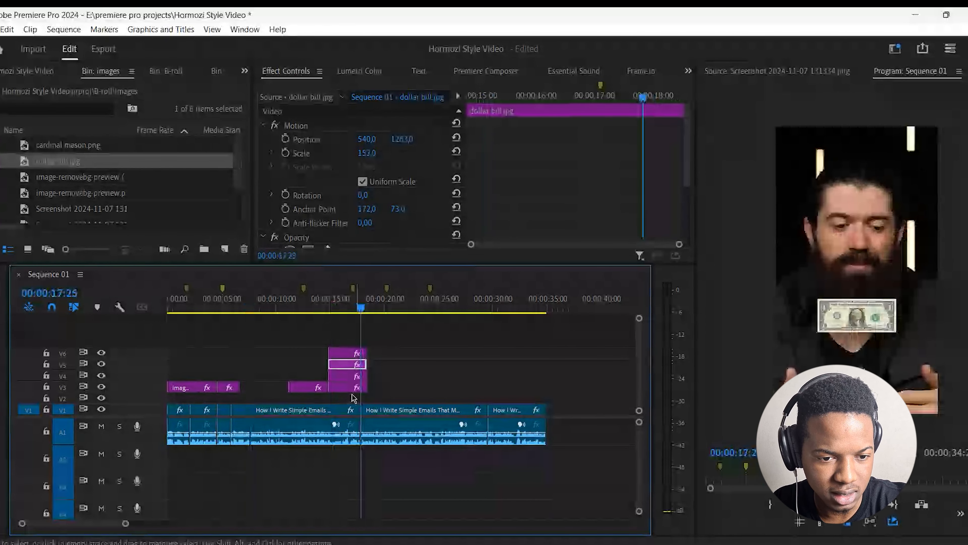
key(Up)
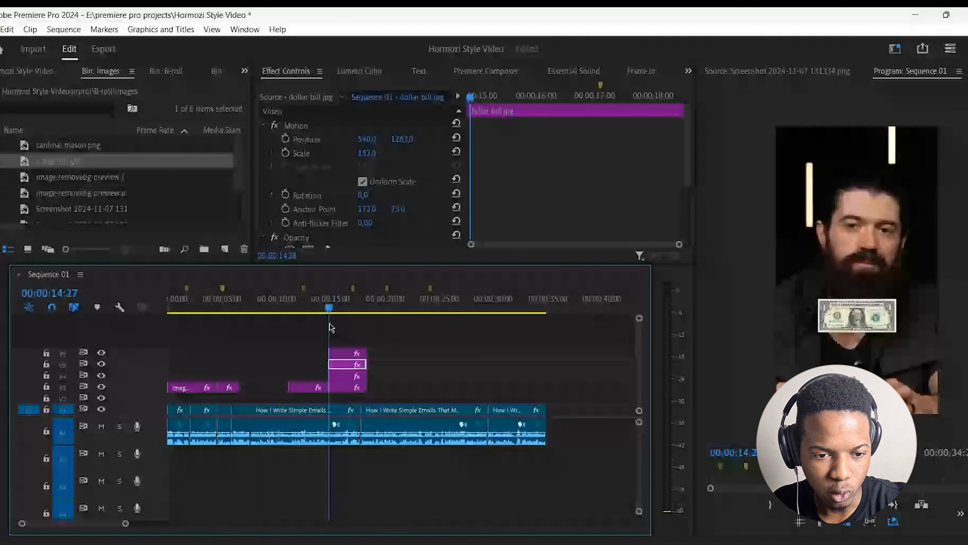
key(space)
key(space)
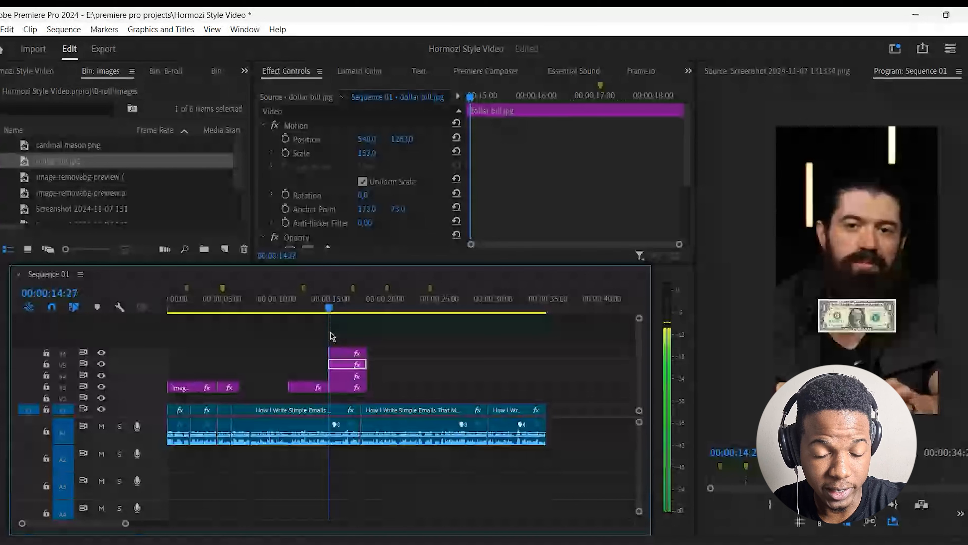
key(Left)
key(Left)
key(i)
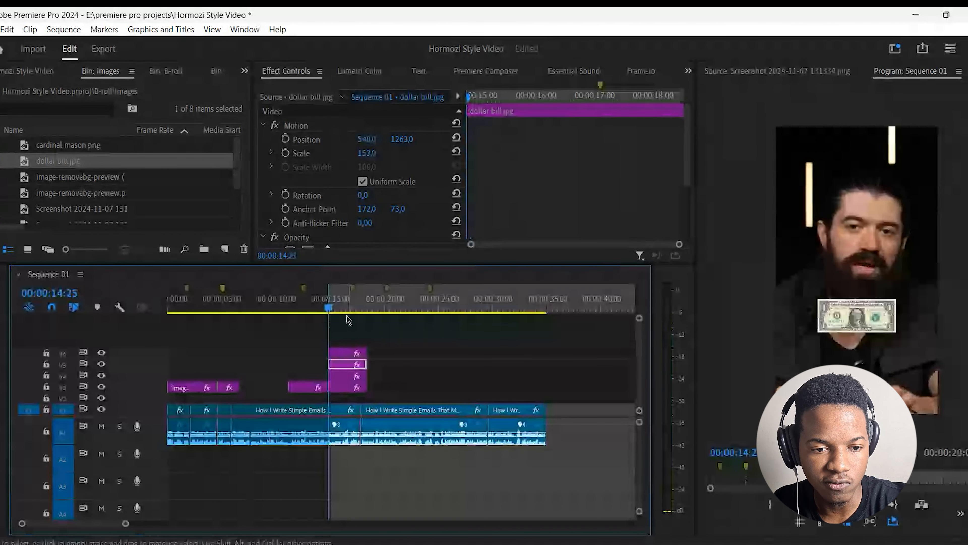
click(372, 310)
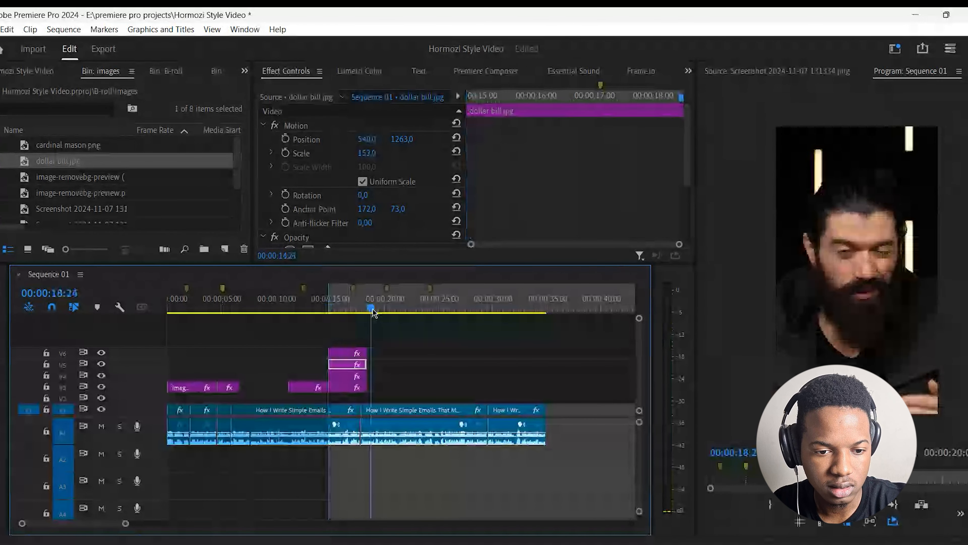
drag(374, 312, 368, 319)
key(o)
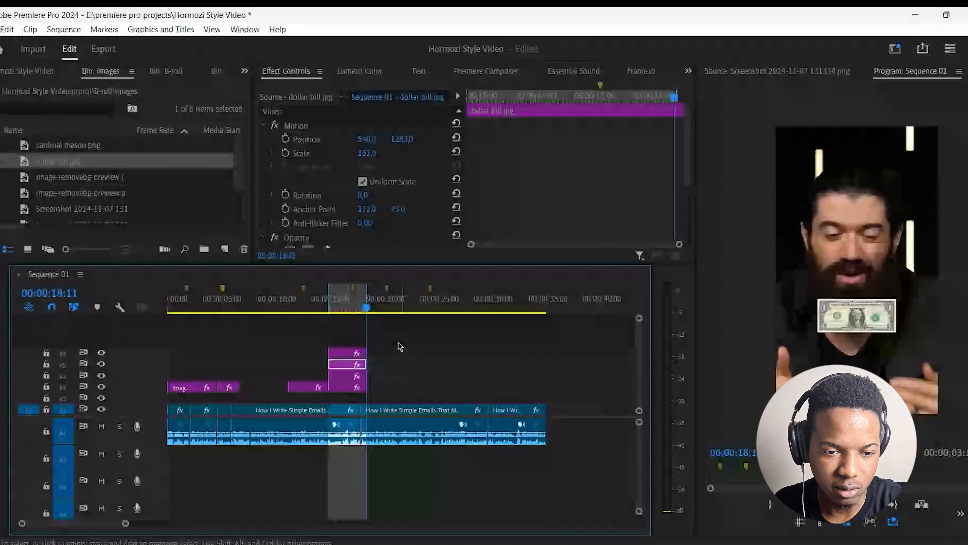
Clear the in and out points around the stacked dollar bill clips.
right_click(353, 307)
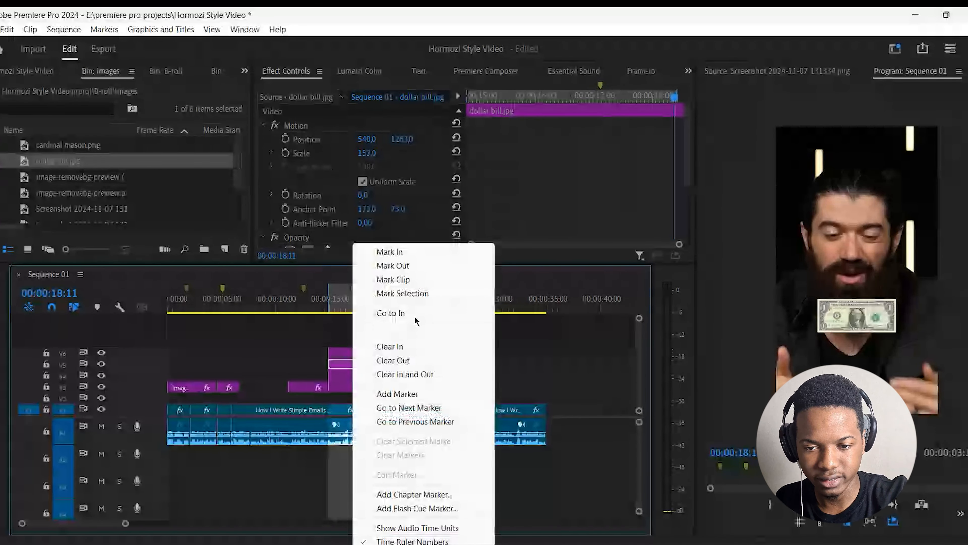
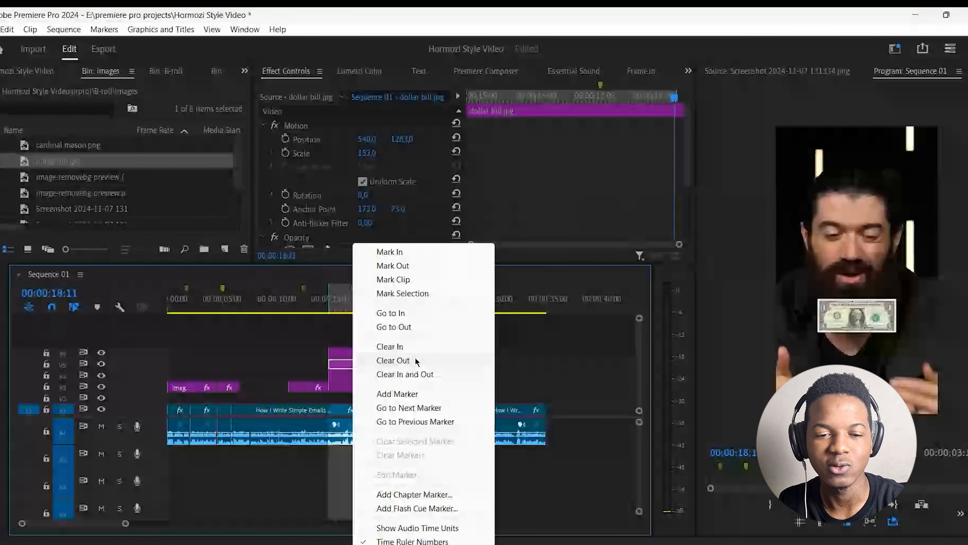
right_click(344, 314)
click(391, 374)
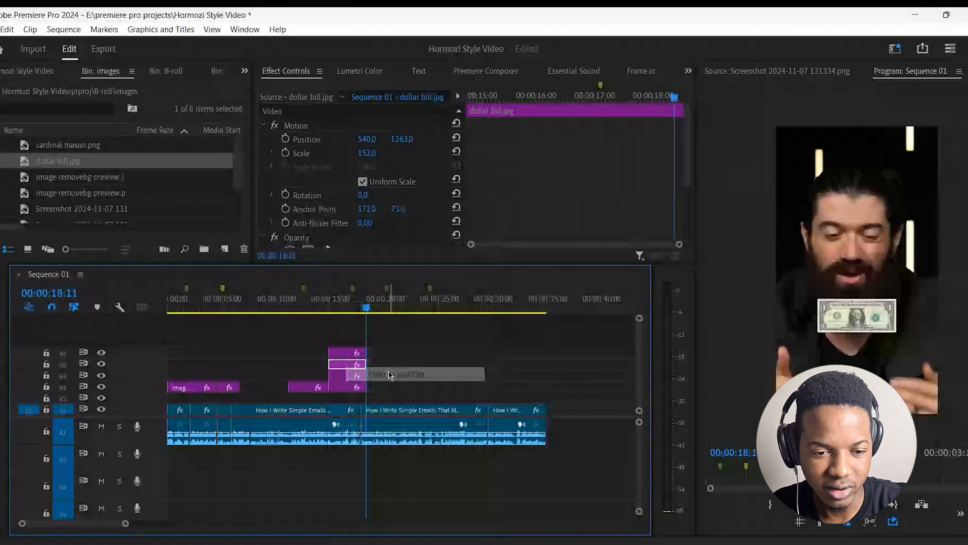
Trim the ends of all four stacked dollar bill clips back to the cut in the main video on V1.
drag(389, 338, 360, 389)
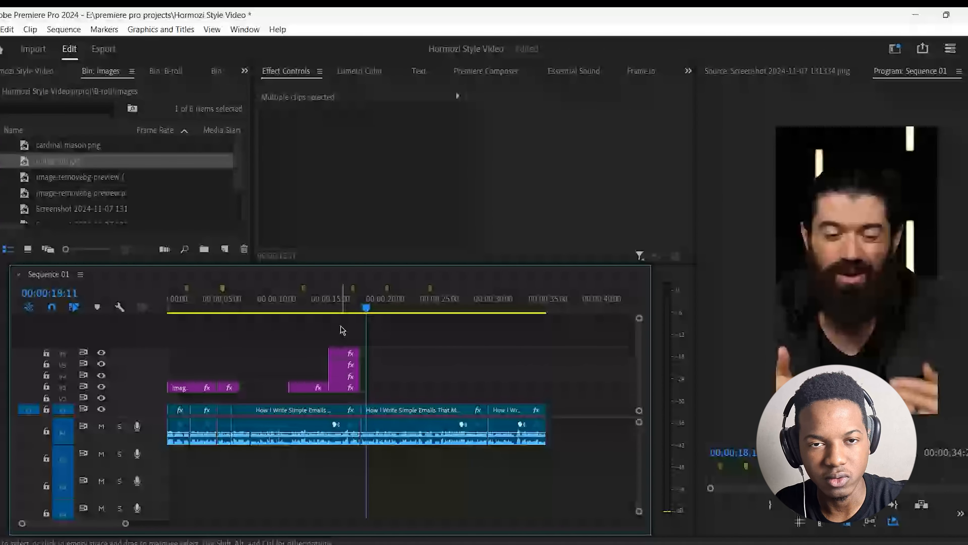
click(342, 330)
Lower the dollar bill copy on track V4 to position 540, 1363 while viewing the frame at 00:00:15:16.
click(327, 309)
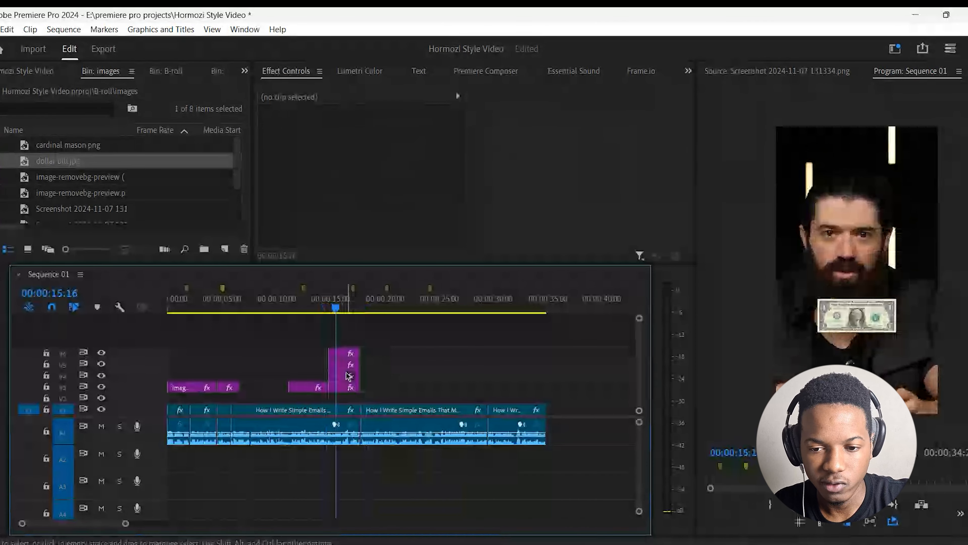
click(350, 376)
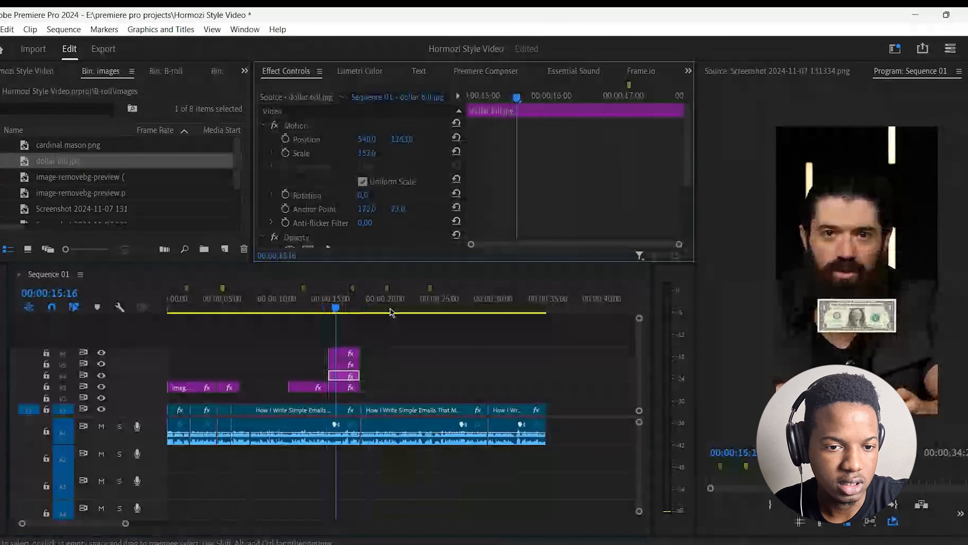
drag(403, 139, 479, 144)
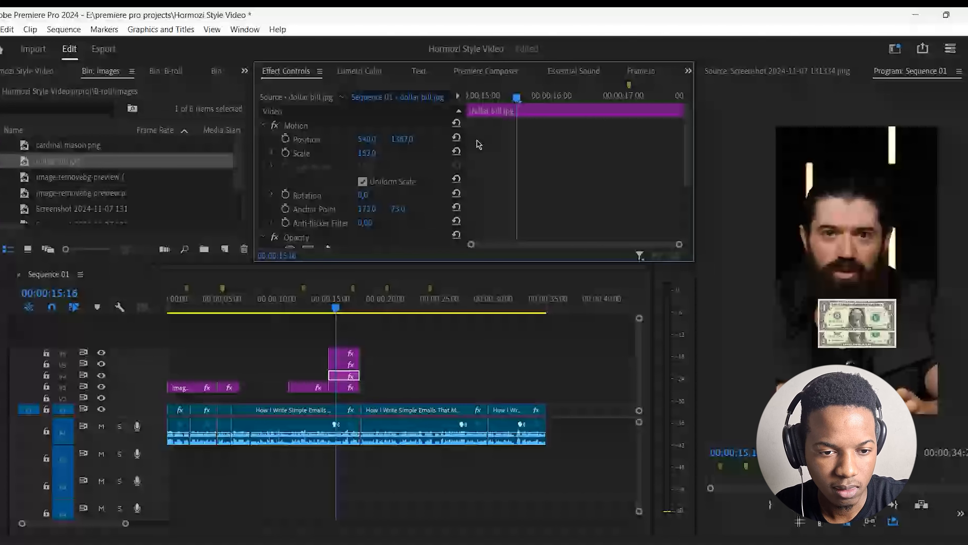
drag(479, 144, 461, 144)
Space out the stacked dollar bills by moving the V4 copy to position 540, 1474 and the V5 copy to 540, 1405.
click(346, 365)
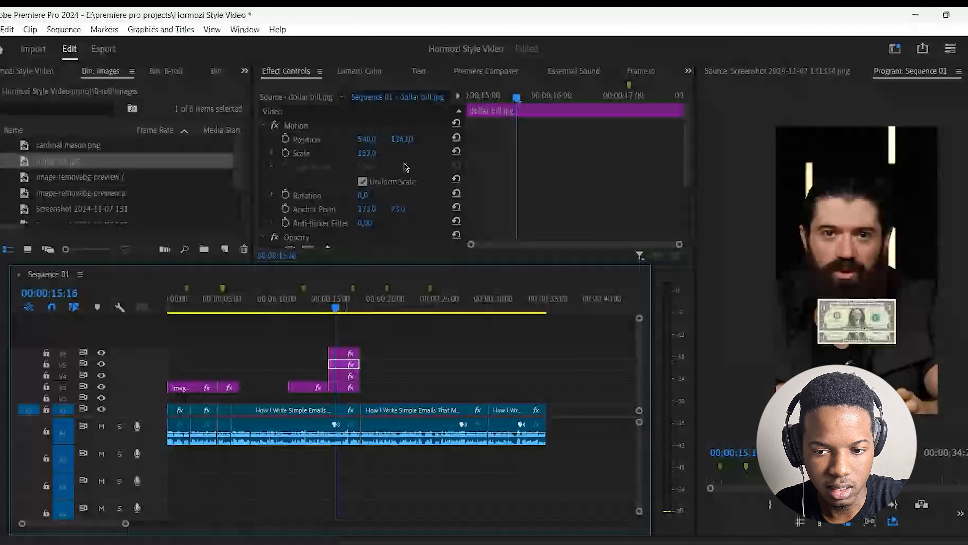
drag(403, 139, 406, 196)
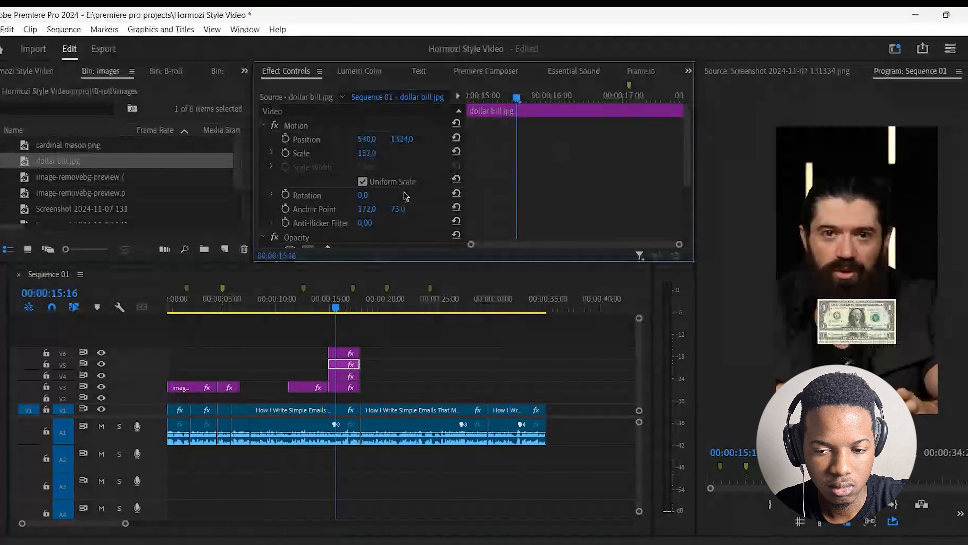
click(354, 376)
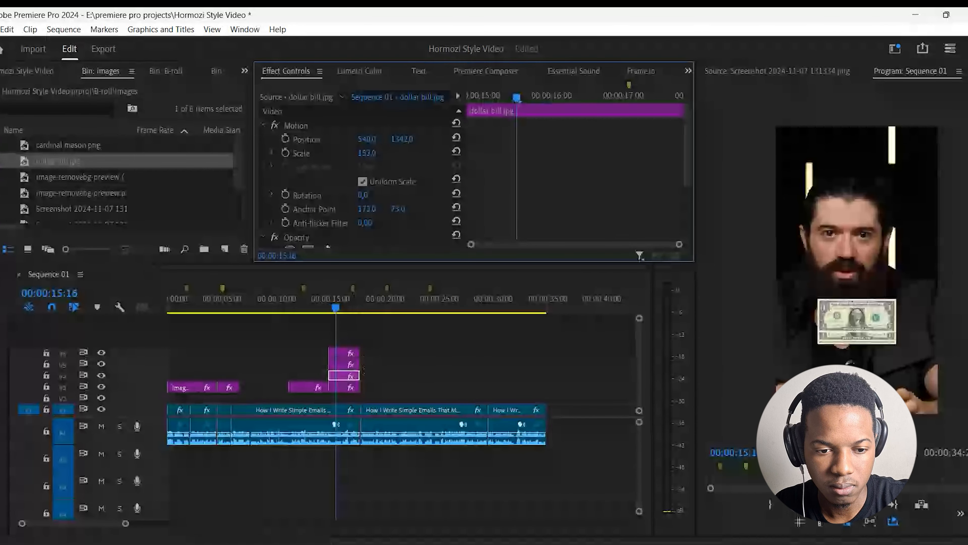
drag(402, 139, 493, 142)
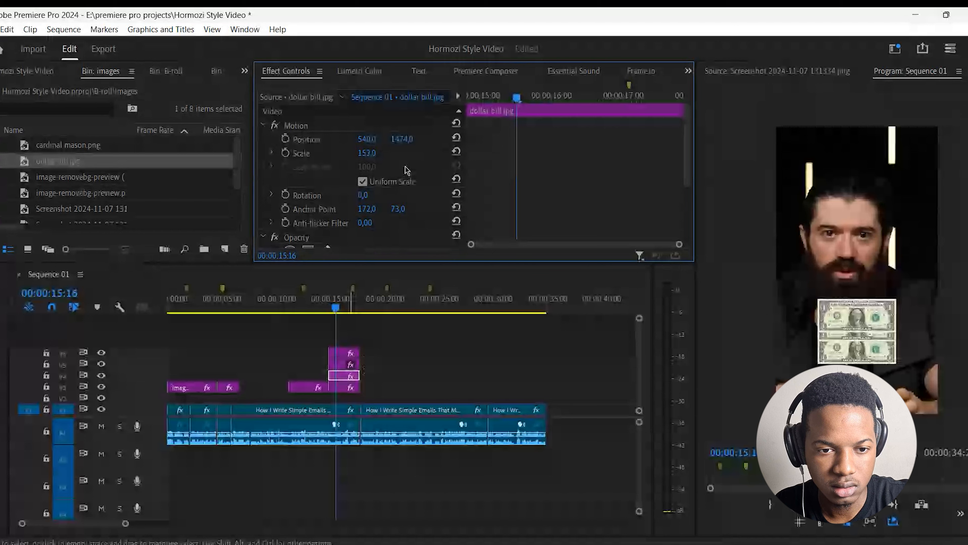
click(351, 365)
drag(402, 139, 471, 145)
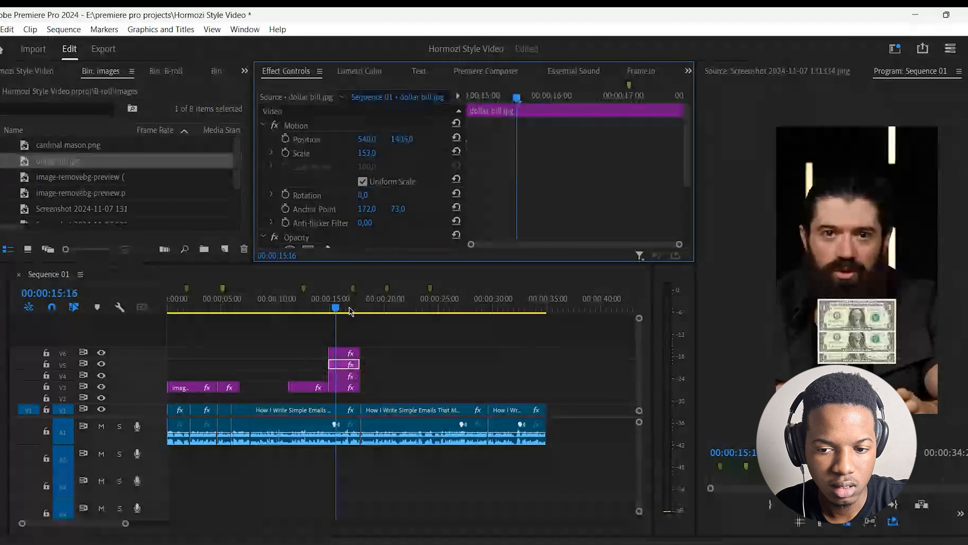
Move the dollar bill copy on track V6 to about position 540, 1238.
click(350, 353)
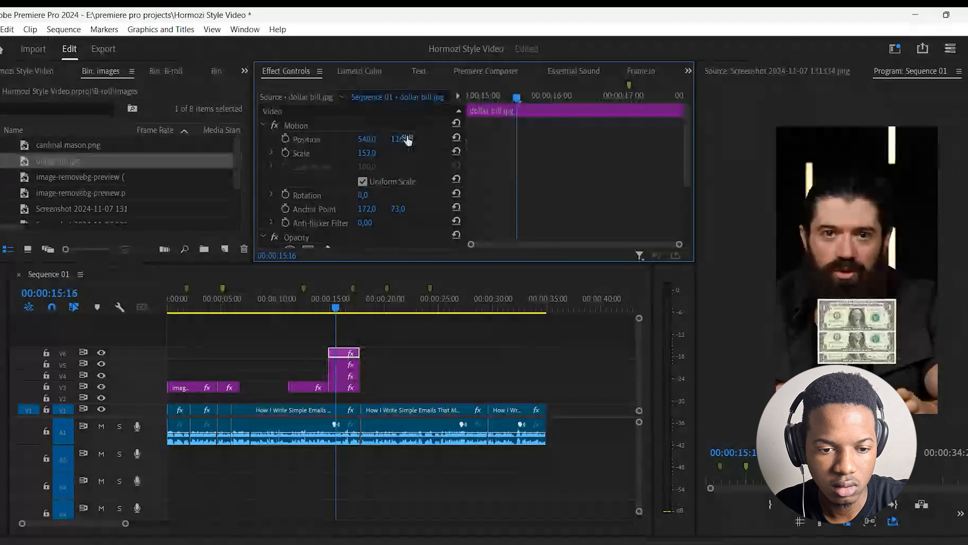
drag(408, 140, 454, 146)
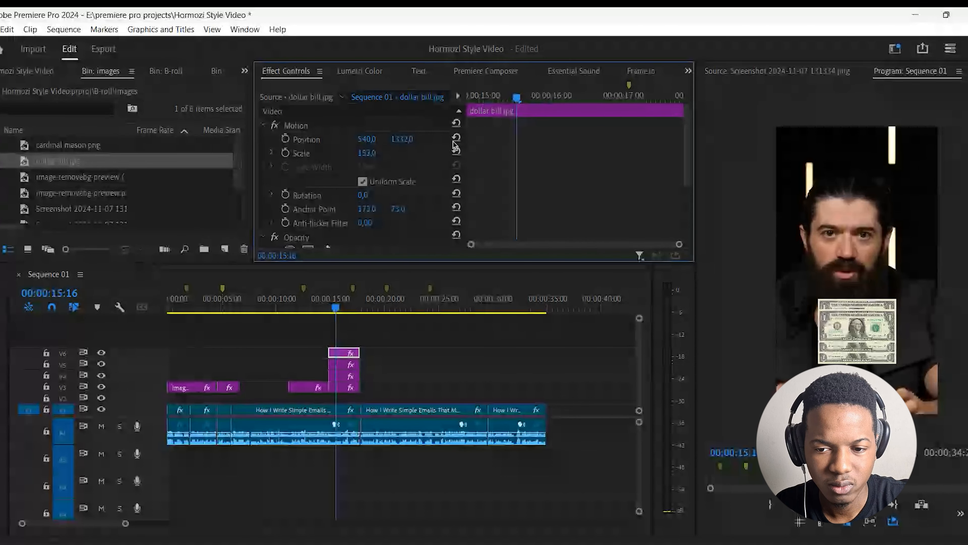
drag(455, 146, 419, 265)
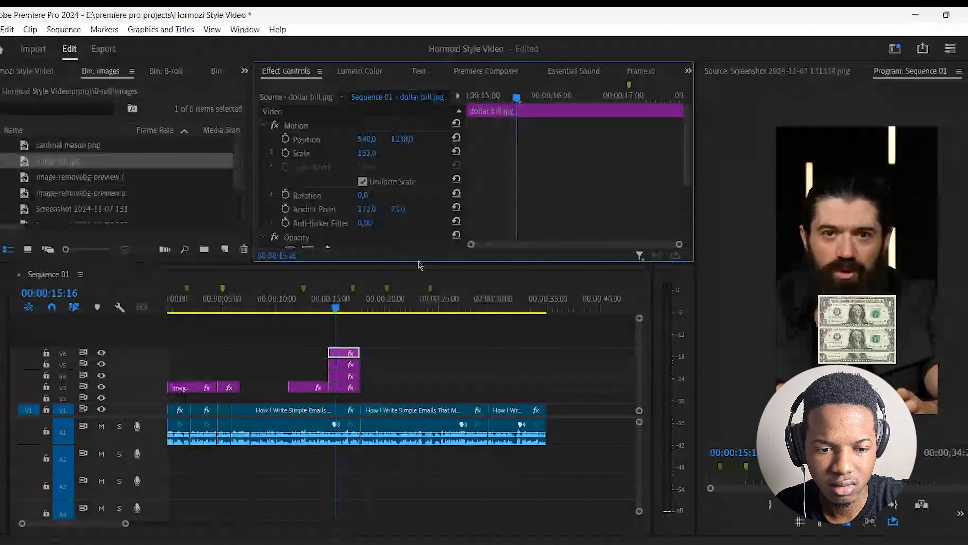
Lower the dollar bill on track V3 to about position 540, 1552 and the V6 copy to 540, 1324.
click(350, 388)
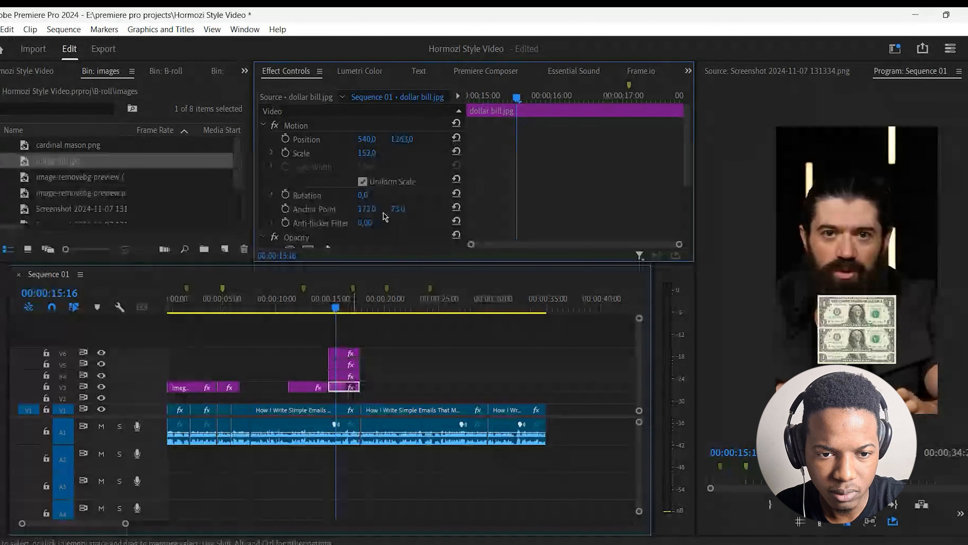
drag(402, 139, 594, 174)
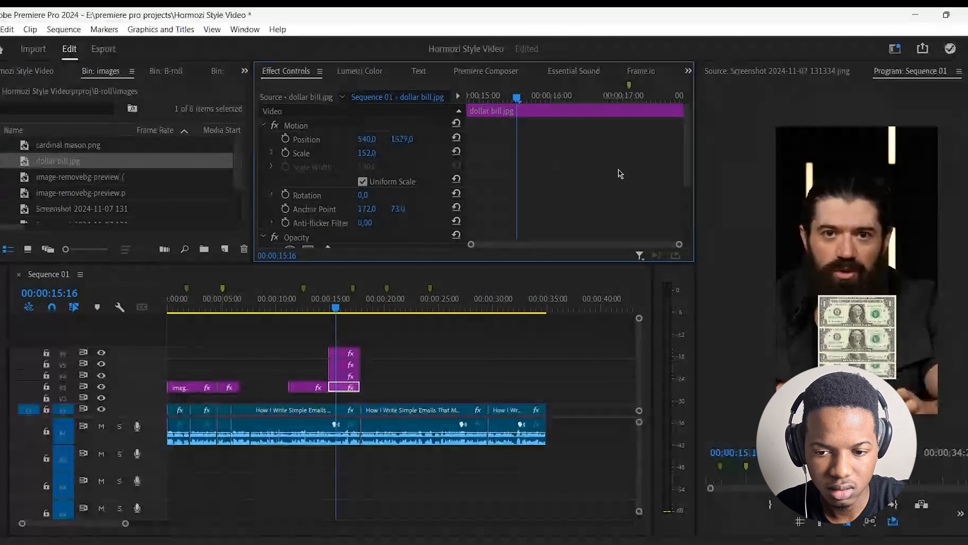
drag(619, 170, 602, 174)
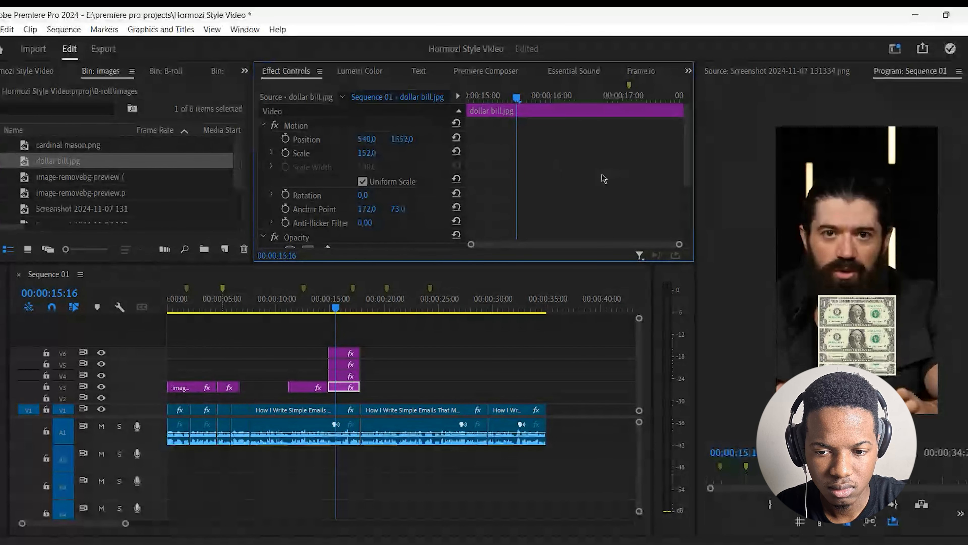
click(352, 350)
drag(401, 144, 458, 145)
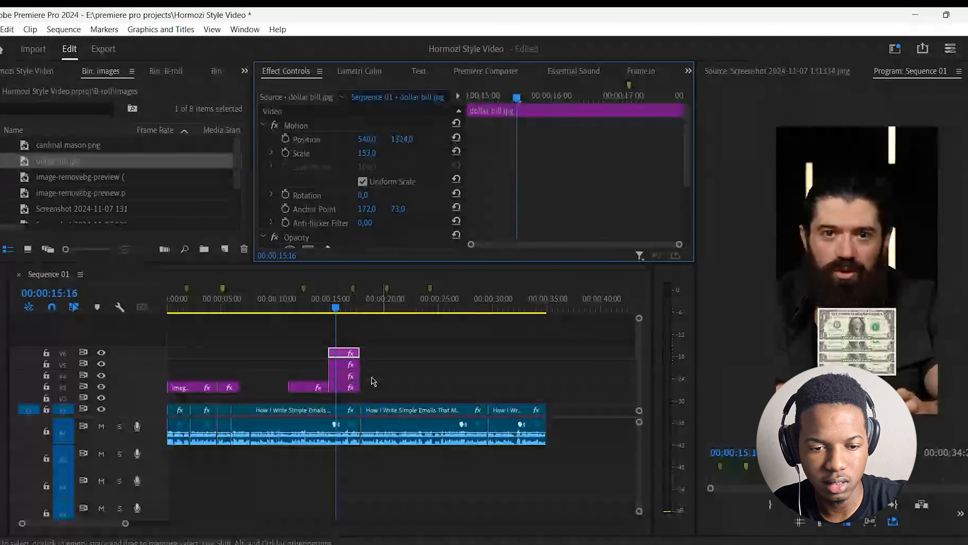
Play back the stacked dollar bill section and place the playhead at 00:00:20:01 for the next images.
click(401, 349)
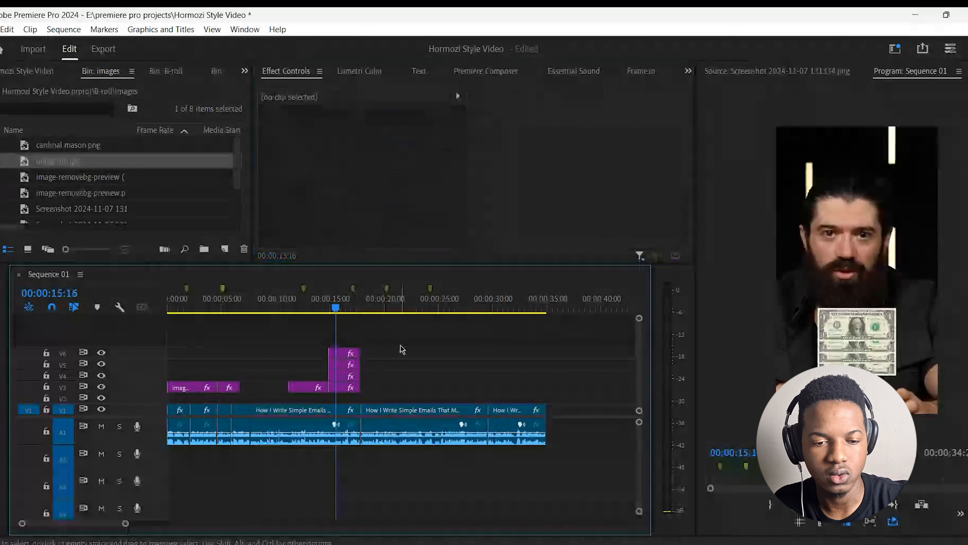
key(space)
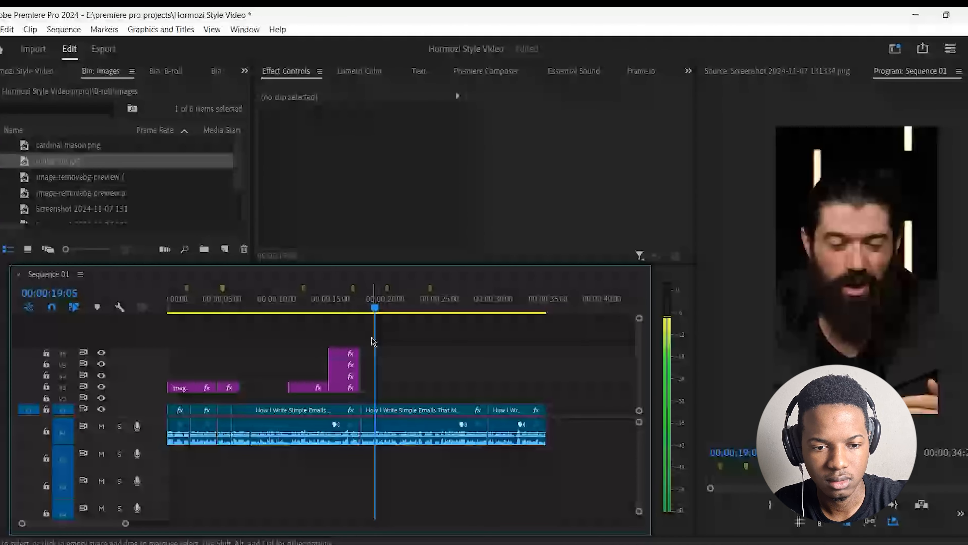
click(395, 310)
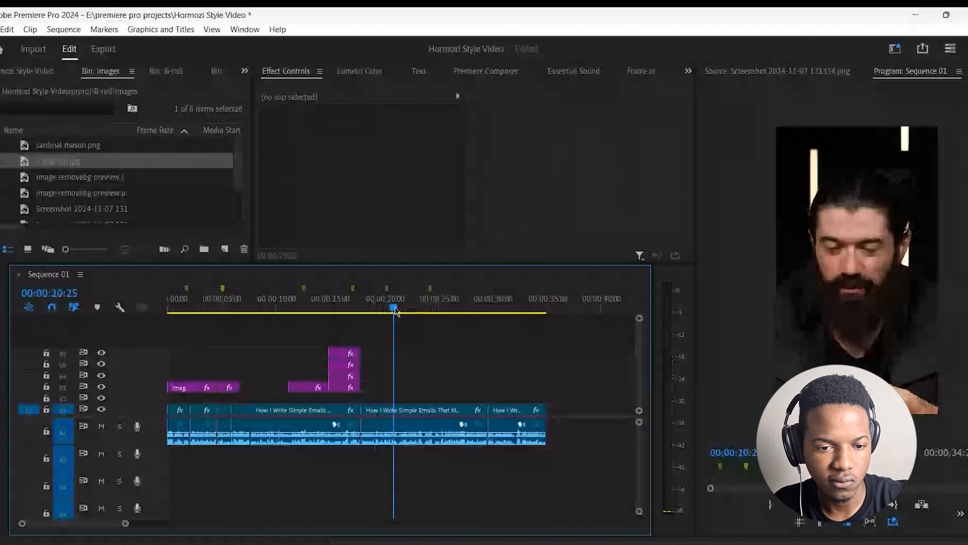
drag(395, 309, 384, 309)
Preview the images in the bin and place the yellow Mailchimp logo, Screenshot 2024-11-07 131611.png, on track V3 just before the playhead.
click(26, 176)
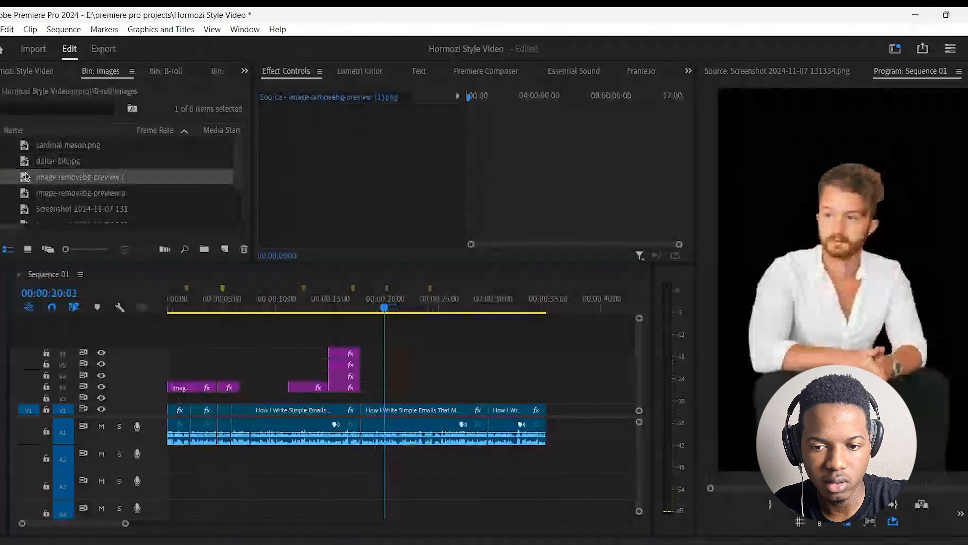
double_click(26, 192)
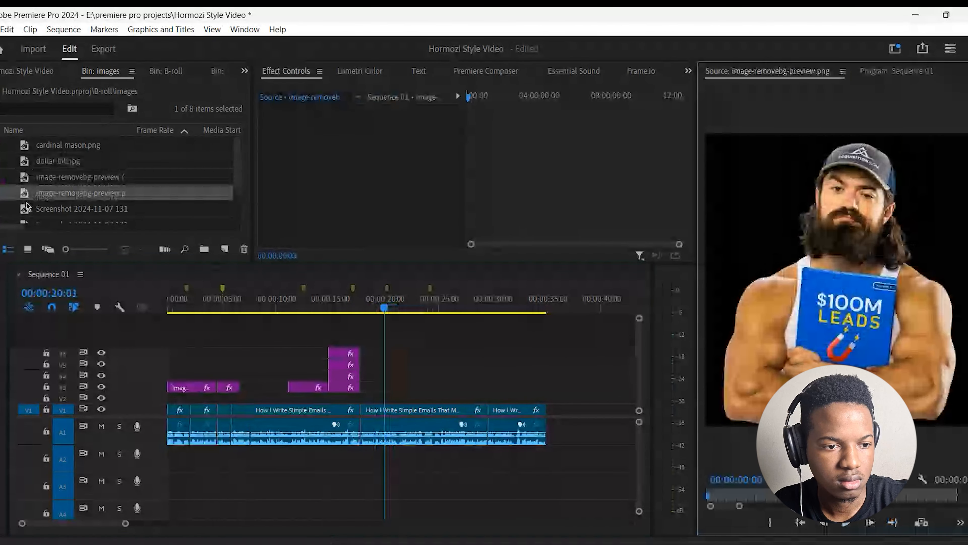
double_click(26, 206)
scroll(26, 199, down, 1)
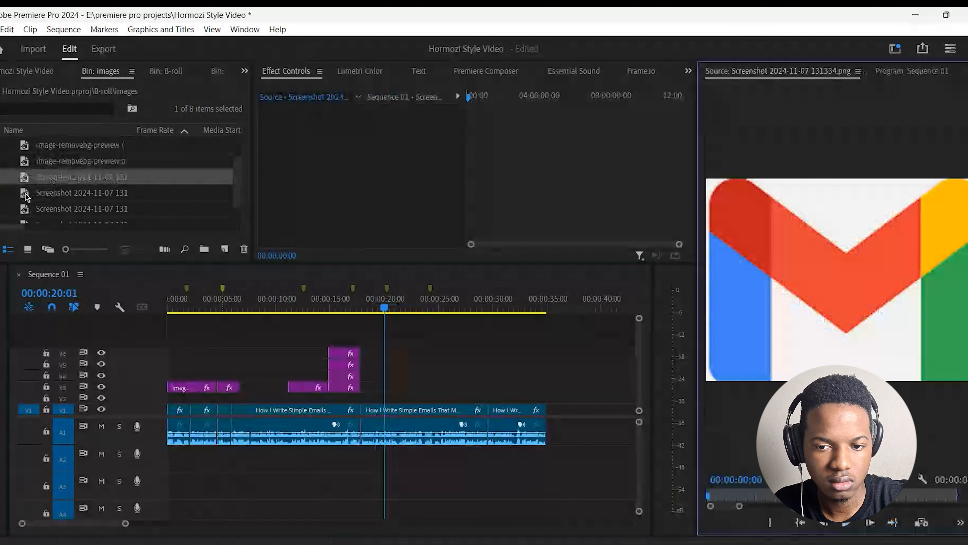
double_click(26, 193)
drag(26, 193, 375, 389)
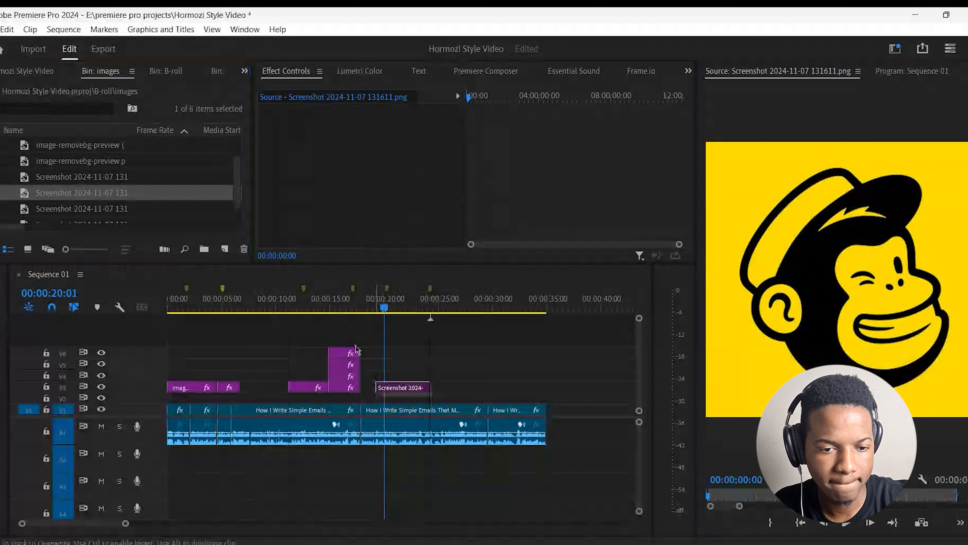
Stack the Kit logo (131734.png) on V4 and the blue arrow logo (131829.png) on V5, and shorten all three logo clips equally.
scroll(75, 187, down, 1)
double_click(31, 195)
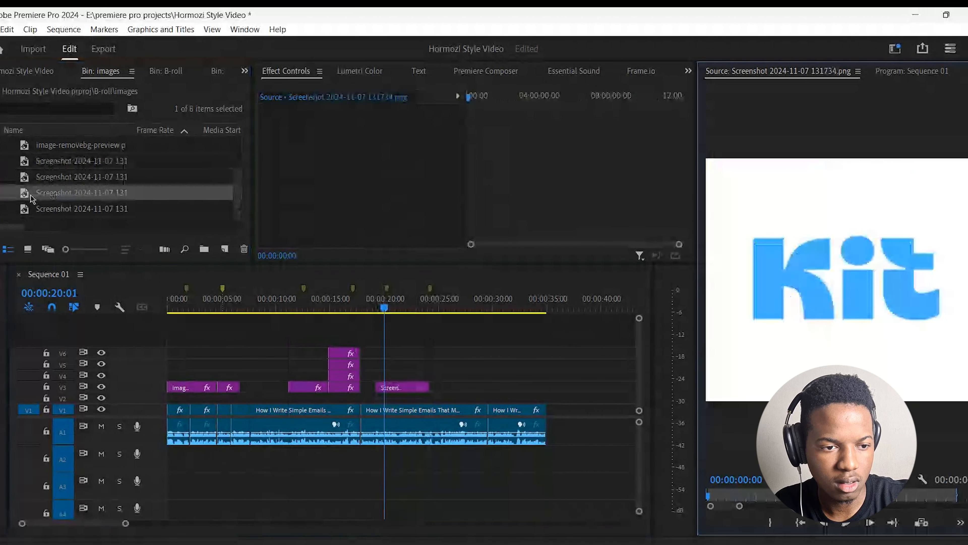
drag(32, 196, 375, 382)
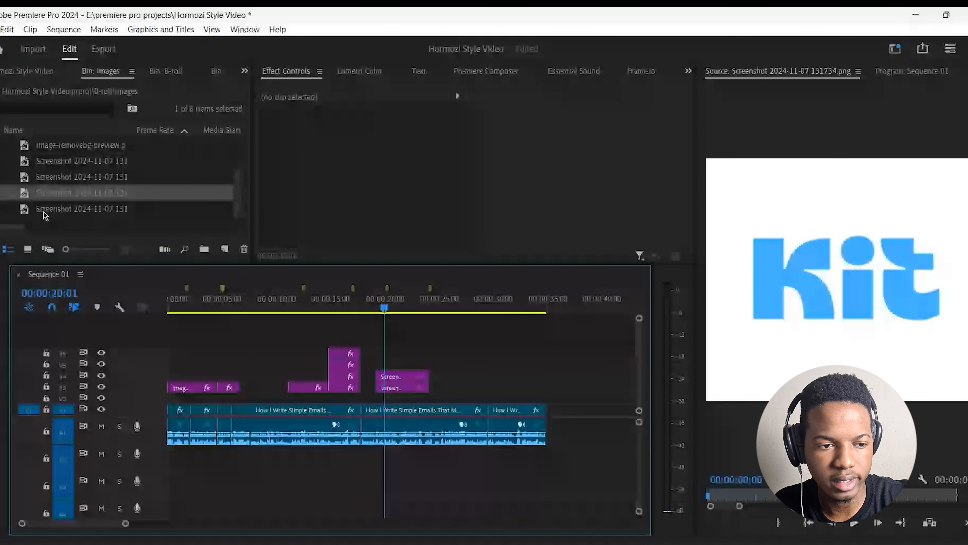
drag(45, 215, 414, 376)
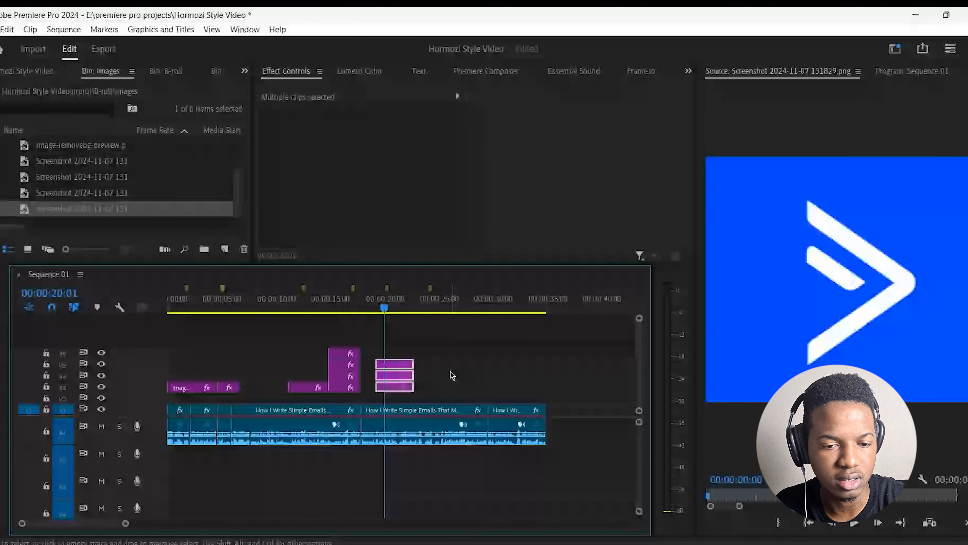
Position the Mailchimp logo at about 285, 1438 and the Kit logo at about 540, 1434.
click(401, 387)
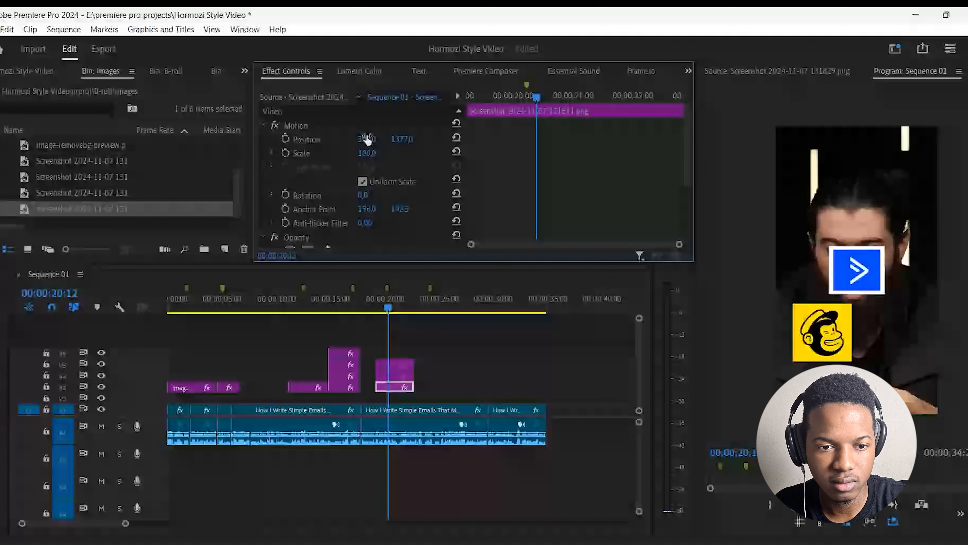
drag(366, 139, 445, 141)
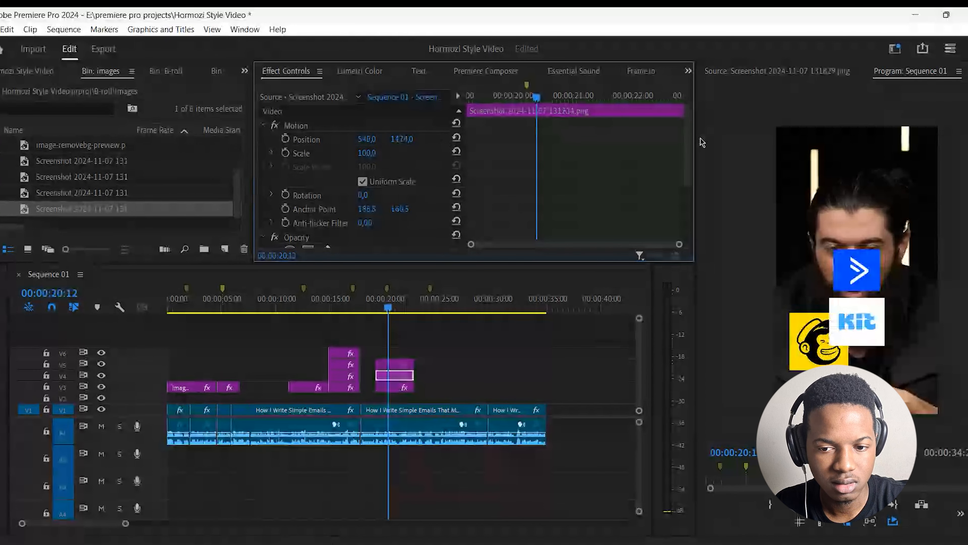
drag(701, 142, 725, 145)
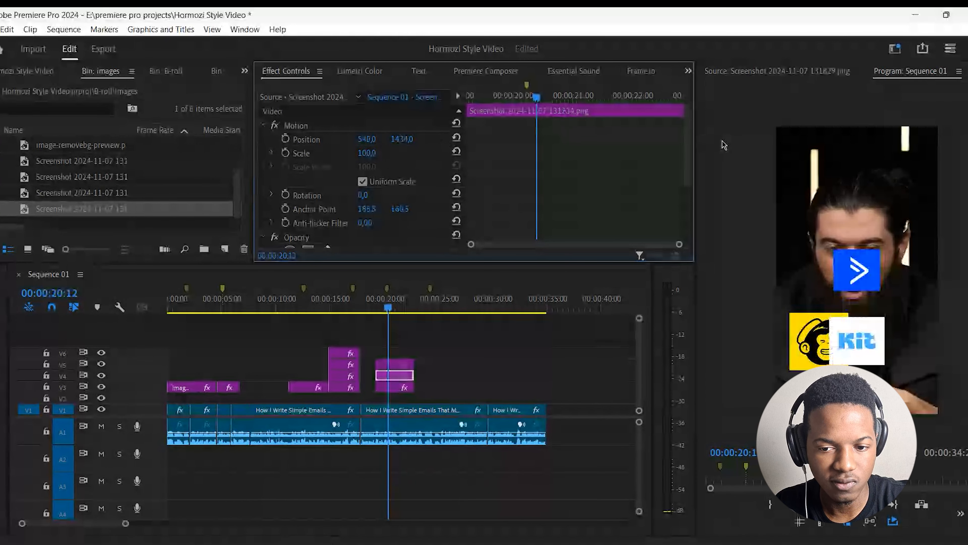
Move the blue arrow logo on track V5 beside the Kit logo, to about position 775, 1426.
click(406, 365)
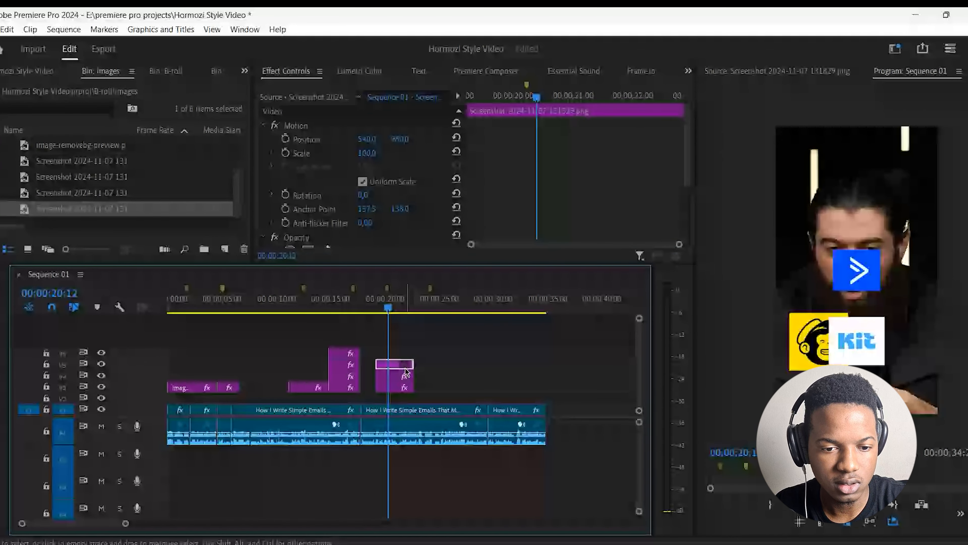
drag(400, 139, 719, 133)
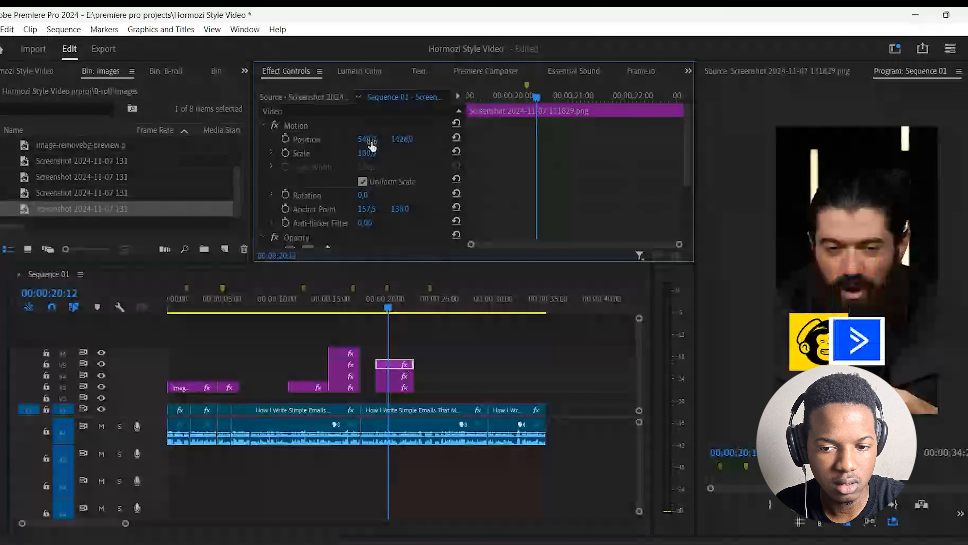
drag(372, 146, 527, 143)
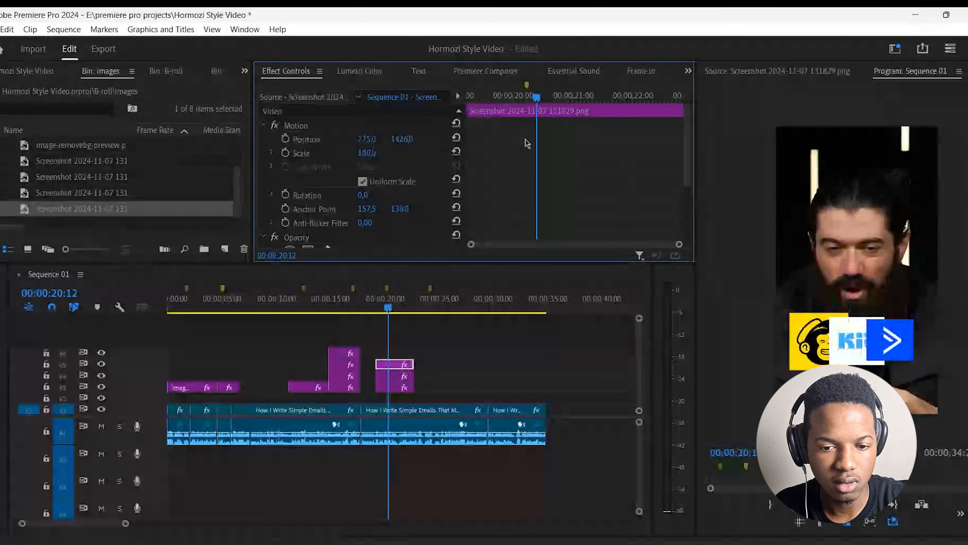
Scale the Mailchimp logo on track V3 to 50 and move it to position 207, 1438.
click(403, 388)
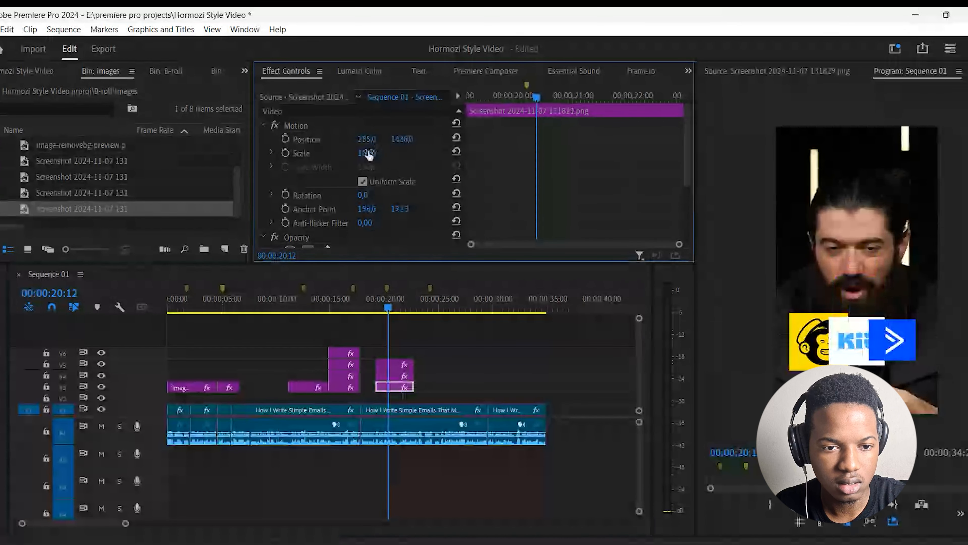
click(368, 152)
text(50)
key(Return)
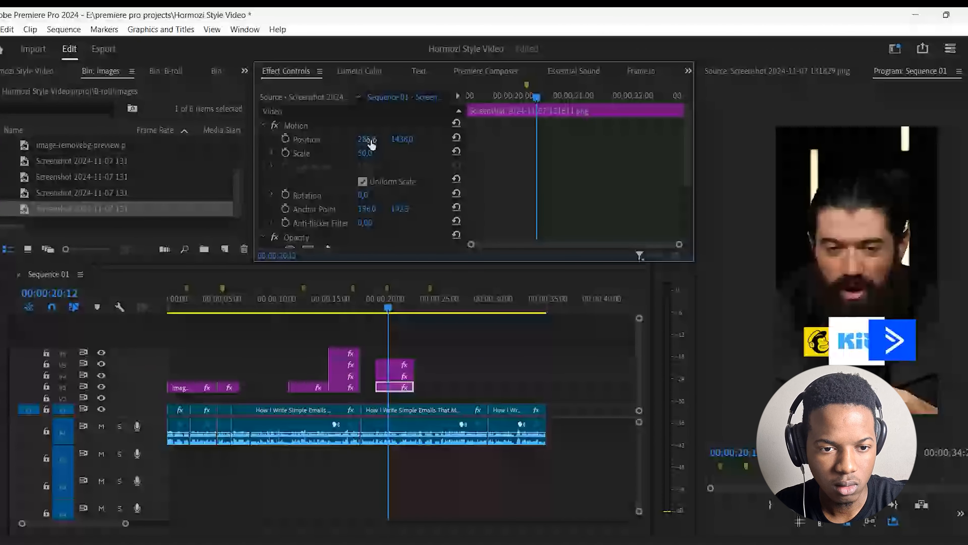
drag(369, 142, 321, 154)
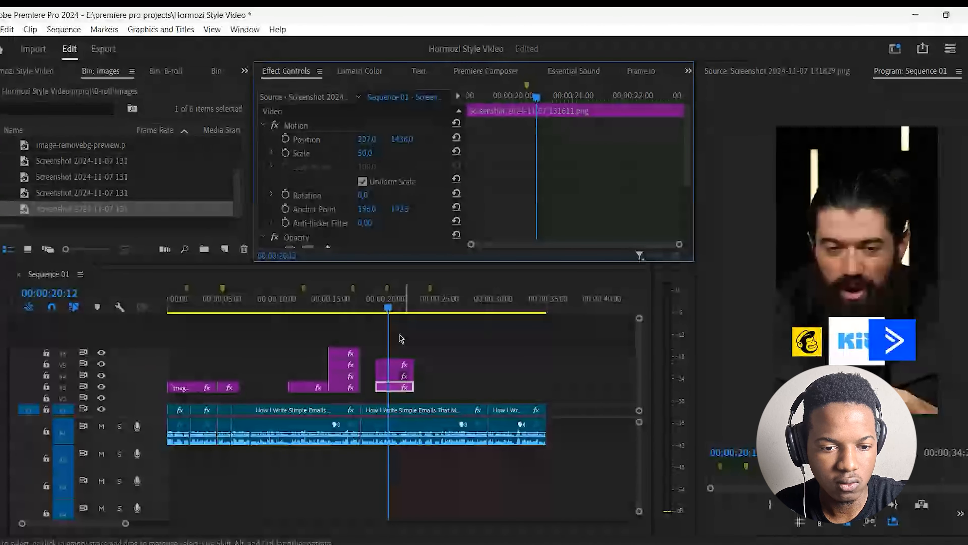
Try to copy the Mailchimp logo's Scale setting onto the Kit and blue arrow logo clips on tracks V4 and V5.
click(395, 375)
click(400, 388)
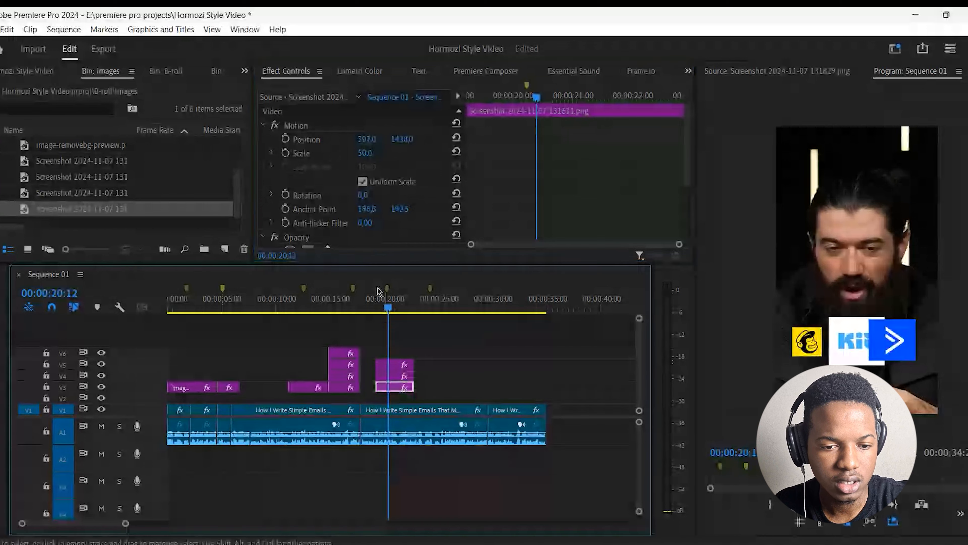
click(318, 157)
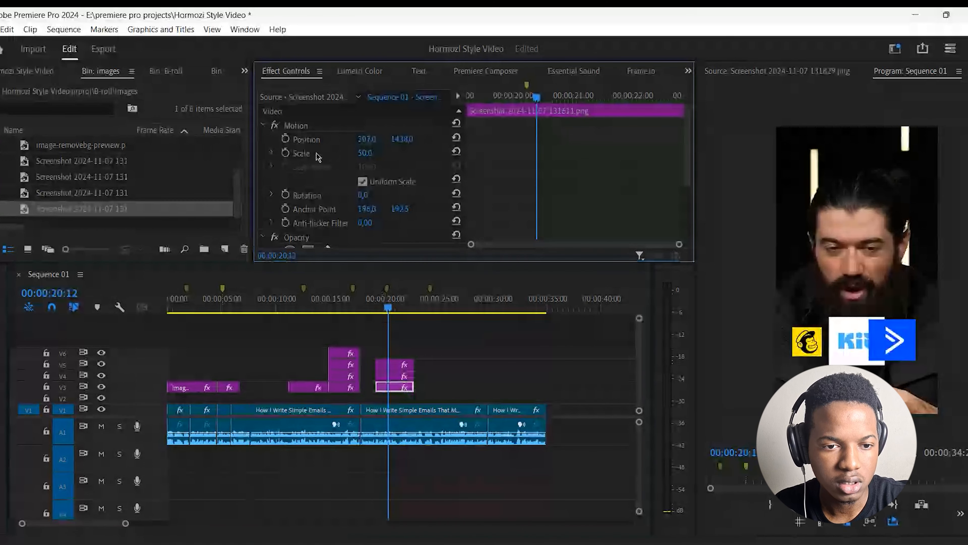
click(305, 154)
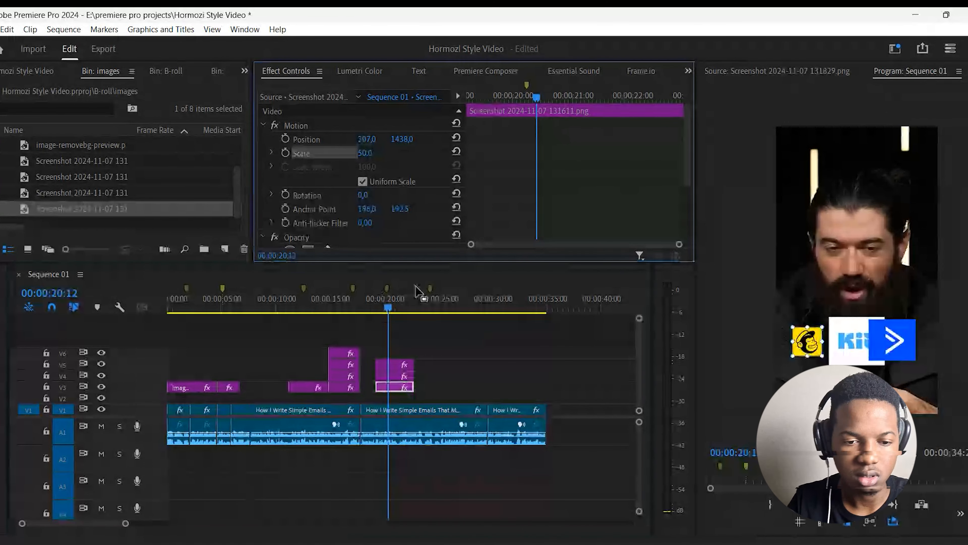
click(420, 359)
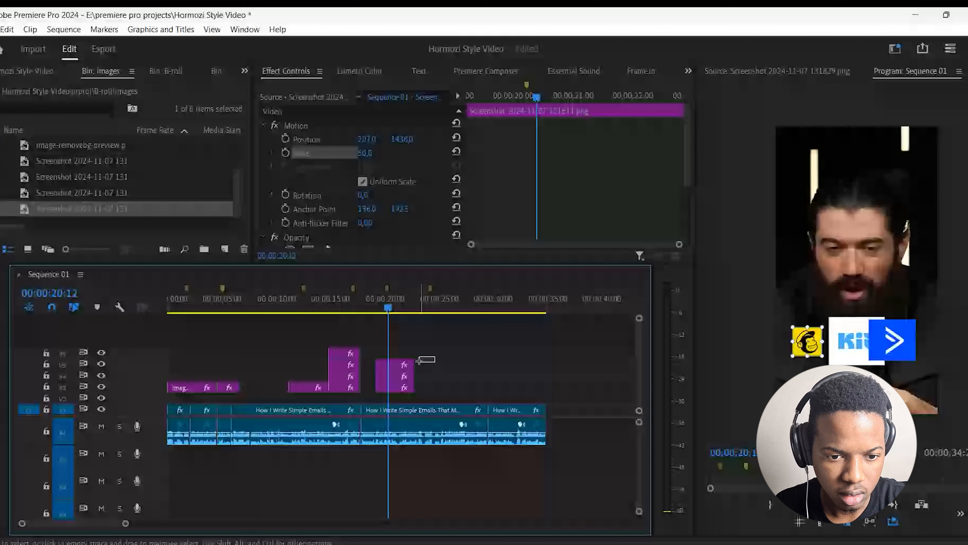
drag(419, 360, 407, 379)
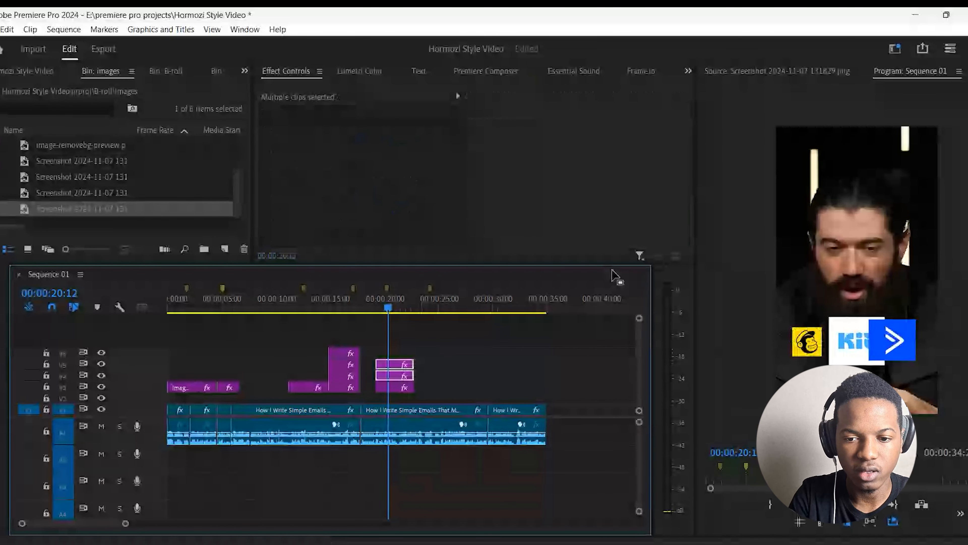
click(440, 387)
Scale both the Kit logo on track V4 and the blue arrow logo on track V5 to 50.
click(405, 368)
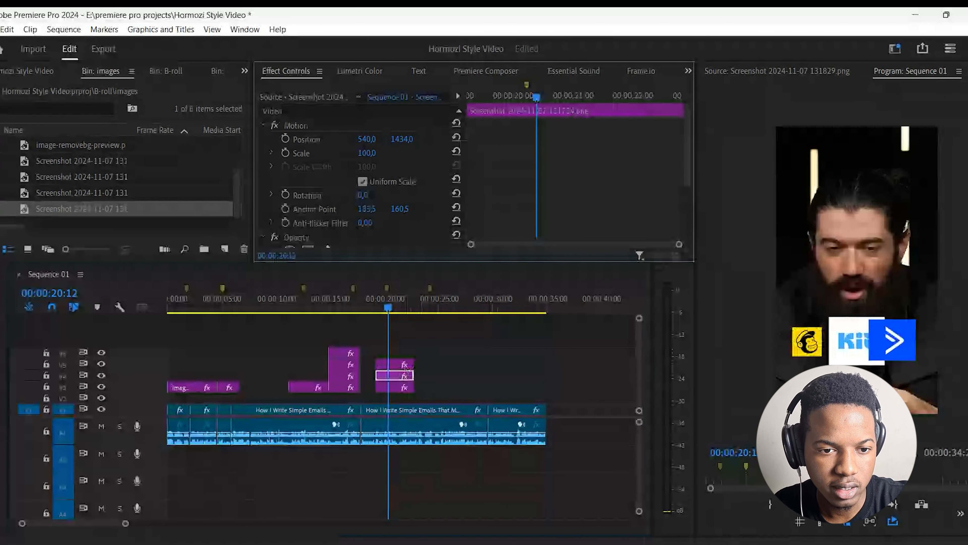
click(377, 154)
text(50)
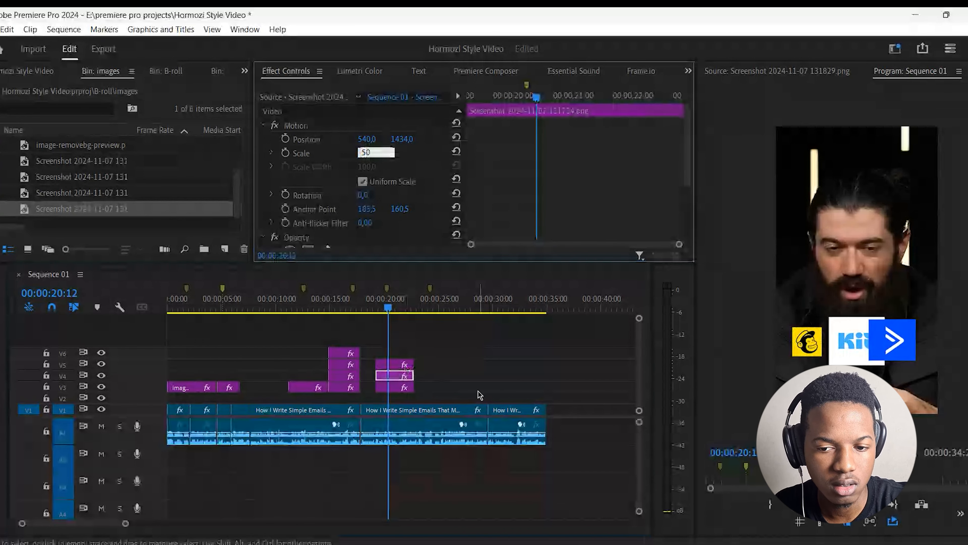
click(480, 395)
click(405, 368)
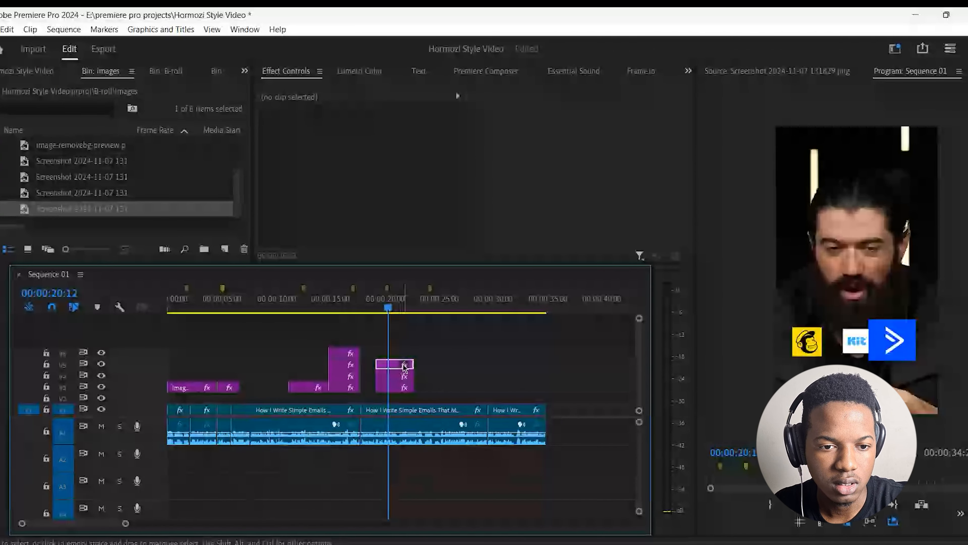
click(370, 154)
text(50)
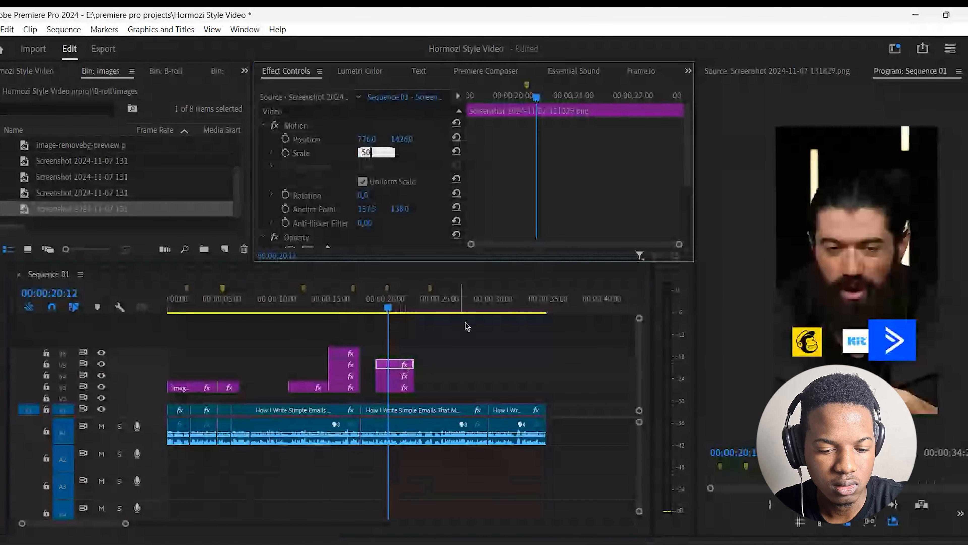
click(482, 380)
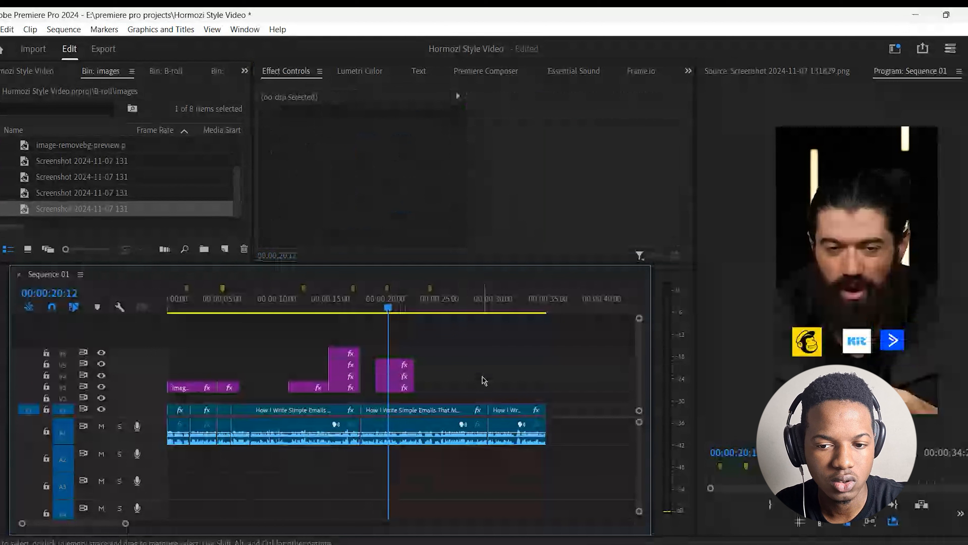
Move the Kit logo horizontally to position 468 and set its scale to 60.
click(848, 342)
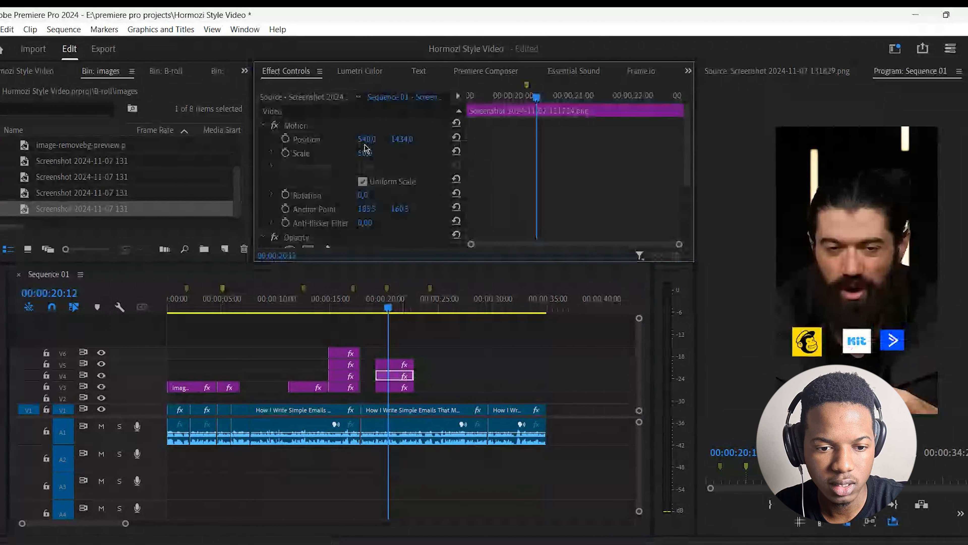
drag(368, 140, 366, 159)
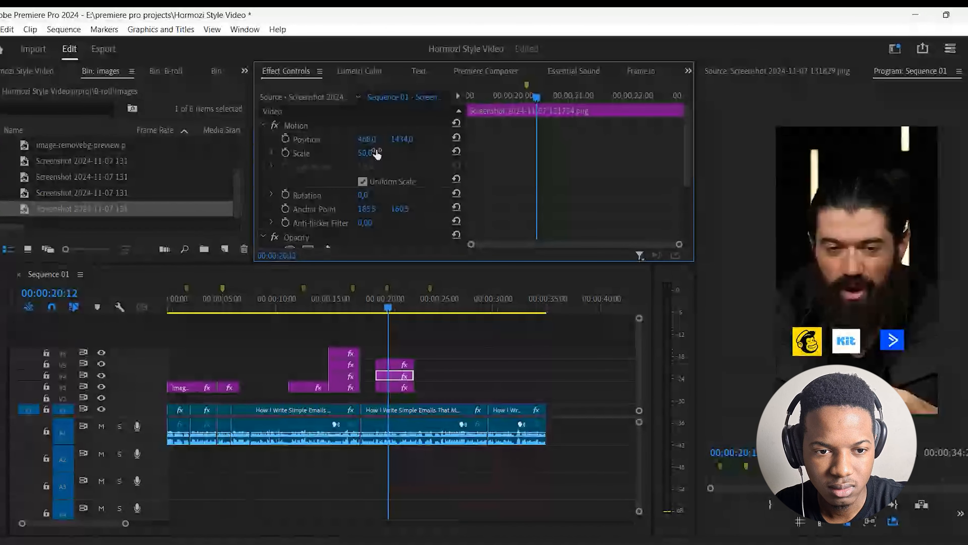
click(376, 153)
text(60)
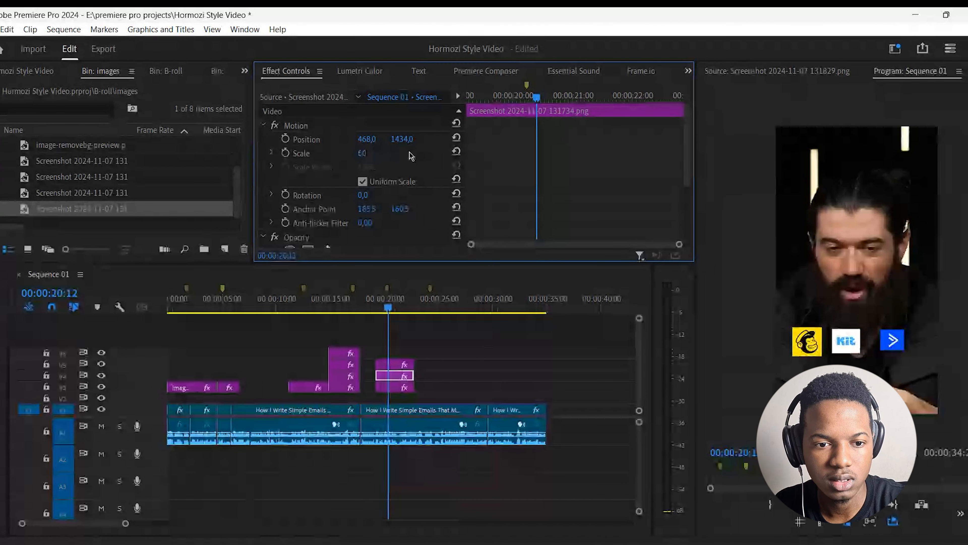
key(Return)
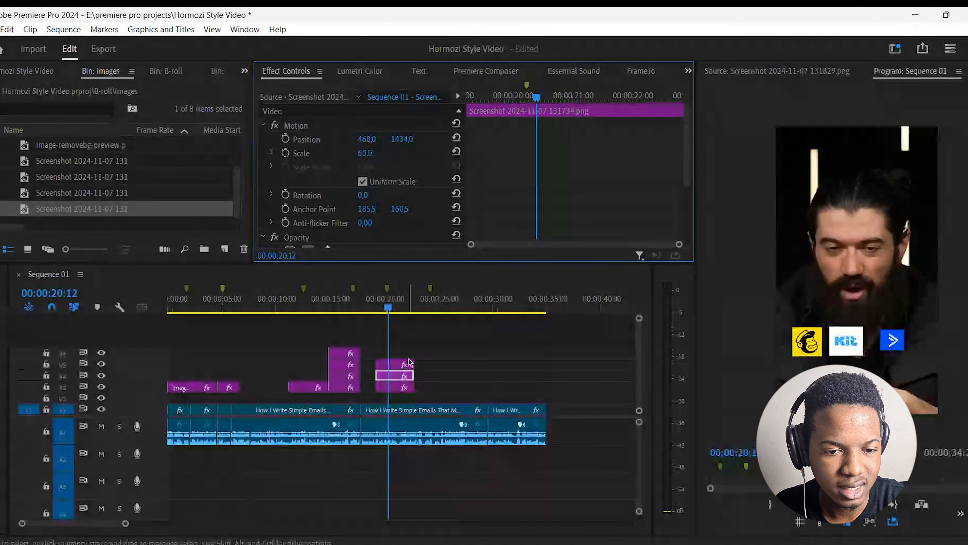
Enlarge the blue arrow logo on track V5 to a scale of 70 and move it to position 759, 1430.
click(409, 362)
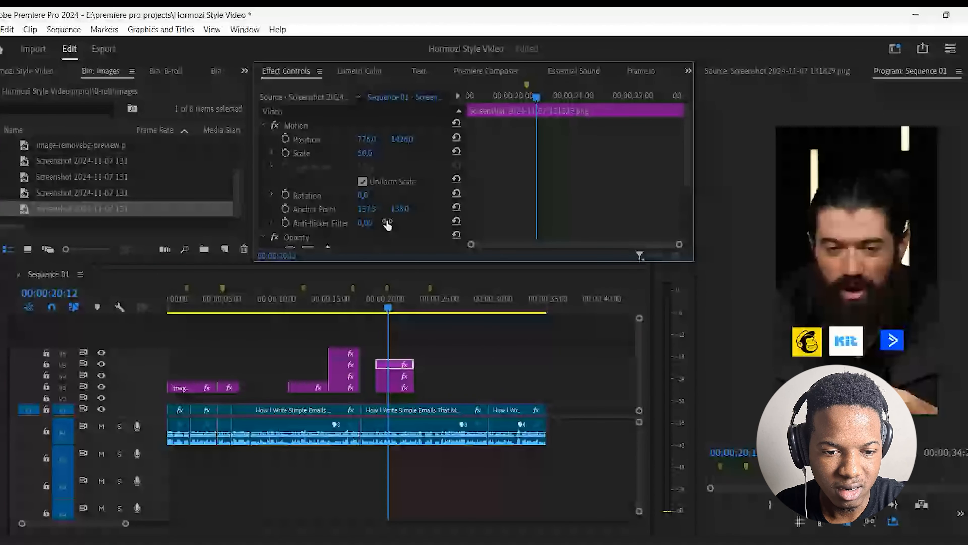
click(375, 153)
text(65)
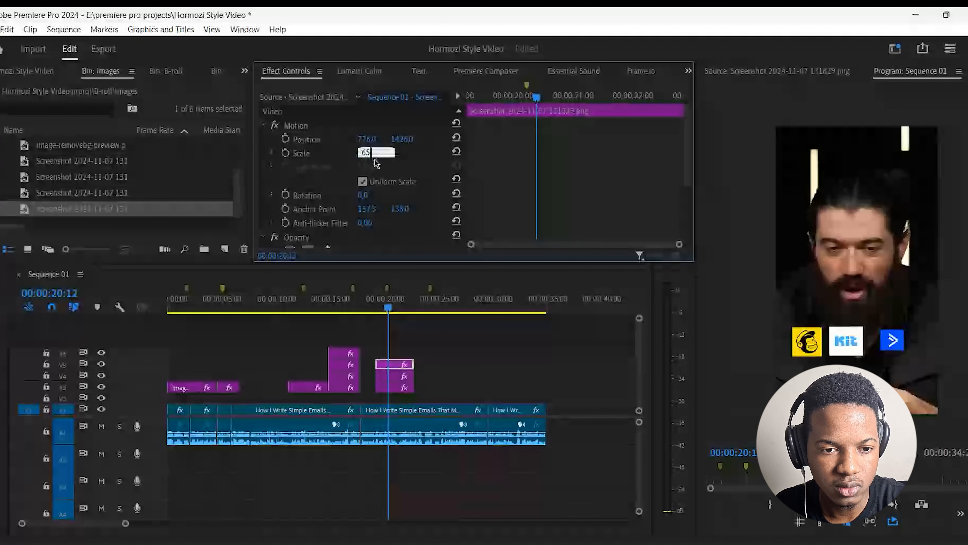
key(Return)
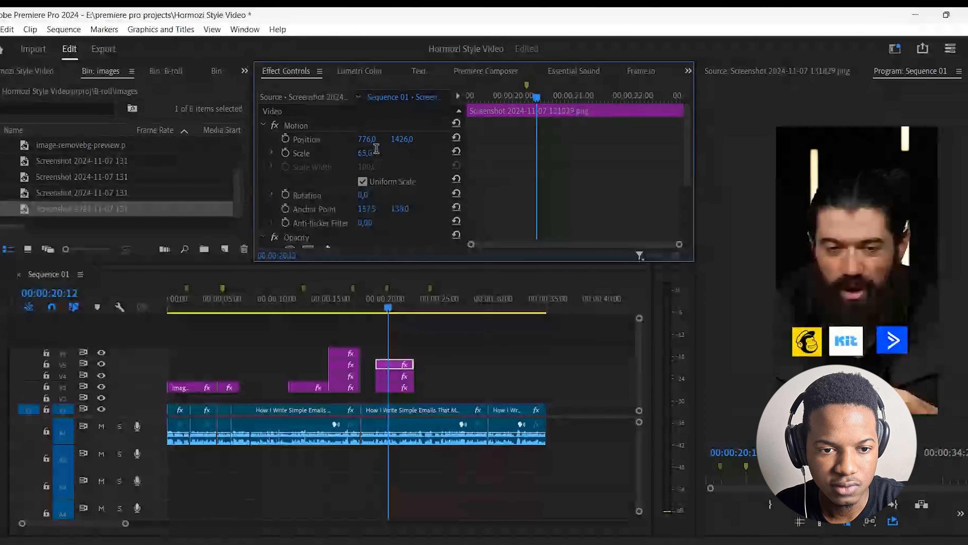
drag(376, 149, 406, 164)
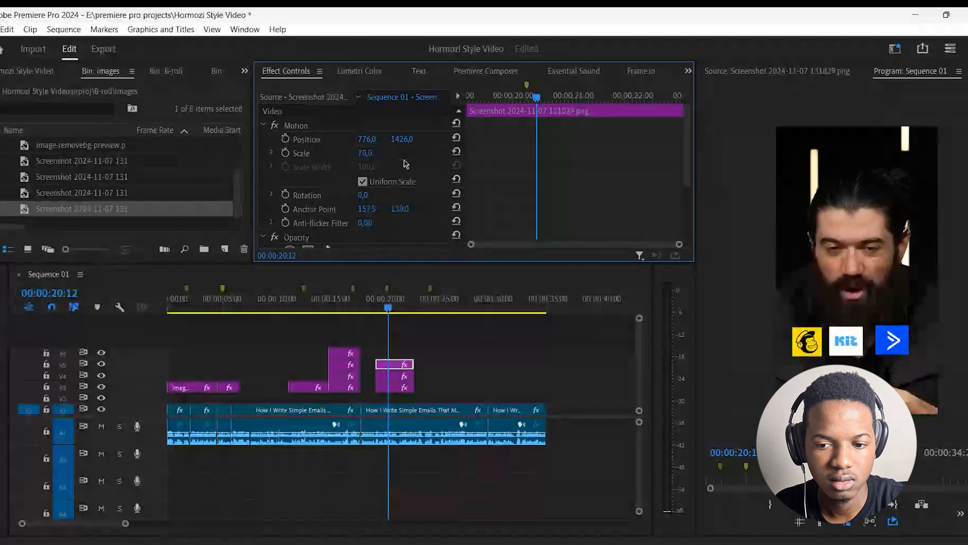
drag(411, 145, 374, 140)
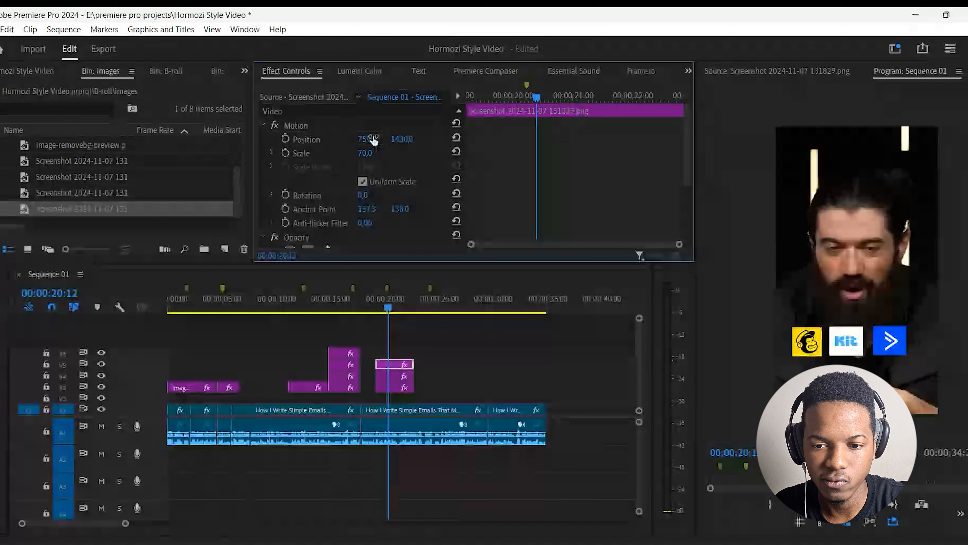
Play through the logo section and trim the ends of all three logo clips back to about 22 seconds.
key(space)
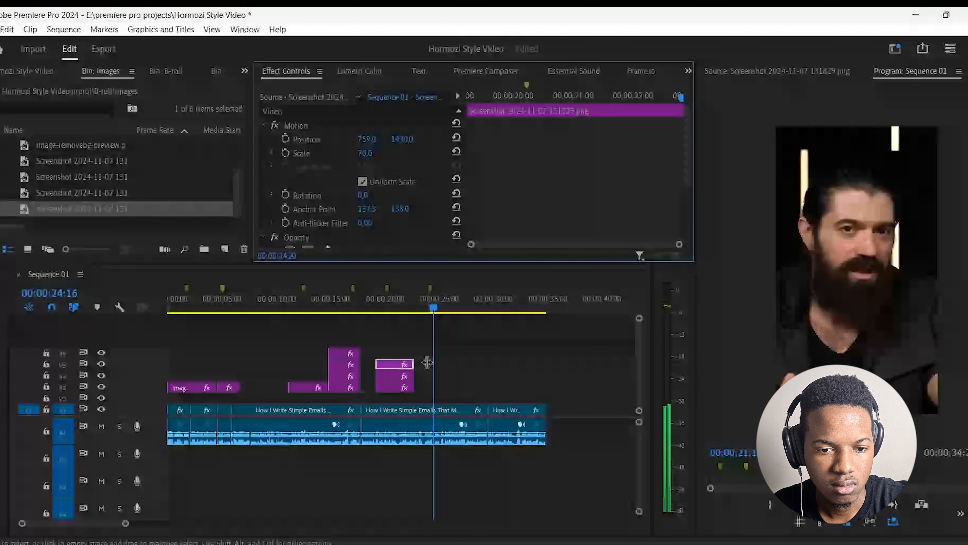
key(space)
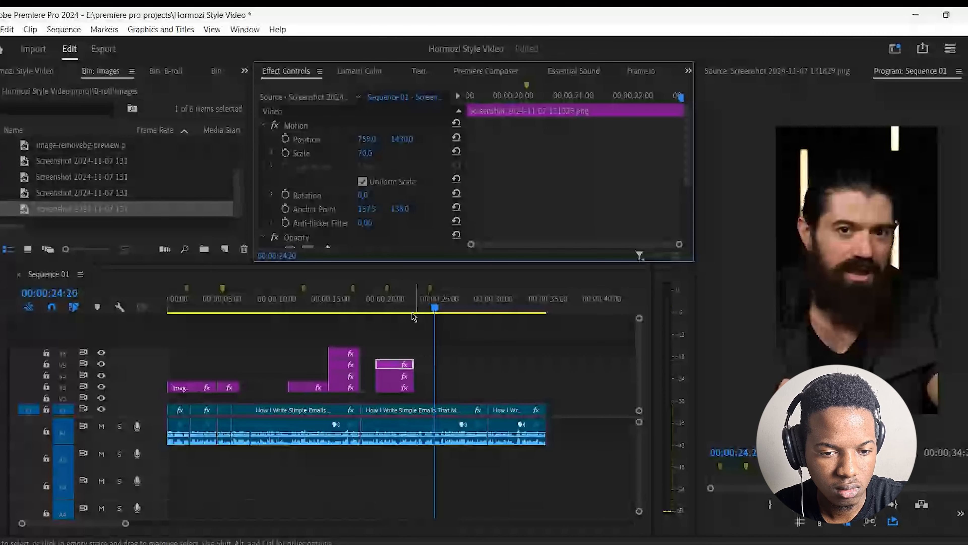
drag(410, 368, 407, 369)
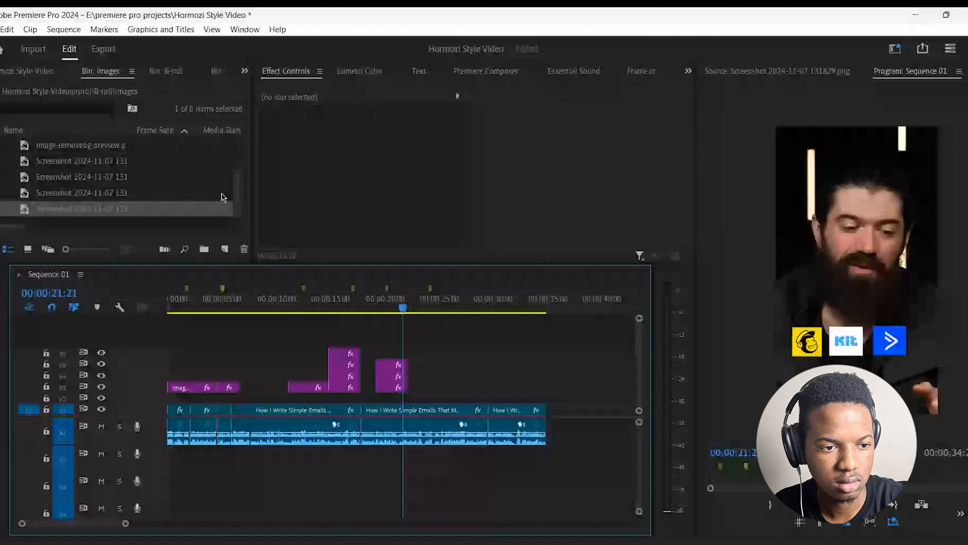
Preview the images in the bin and place image-removebg-preview (1).png on track V6 at 00:00:21:21.
double_click(24, 173)
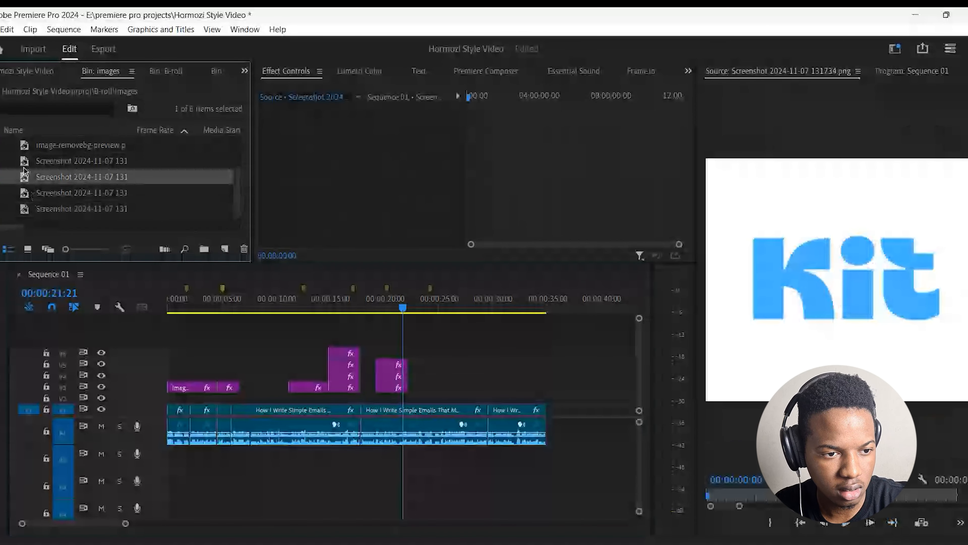
double_click(23, 166)
scroll(24, 173, up, 2)
double_click(25, 175)
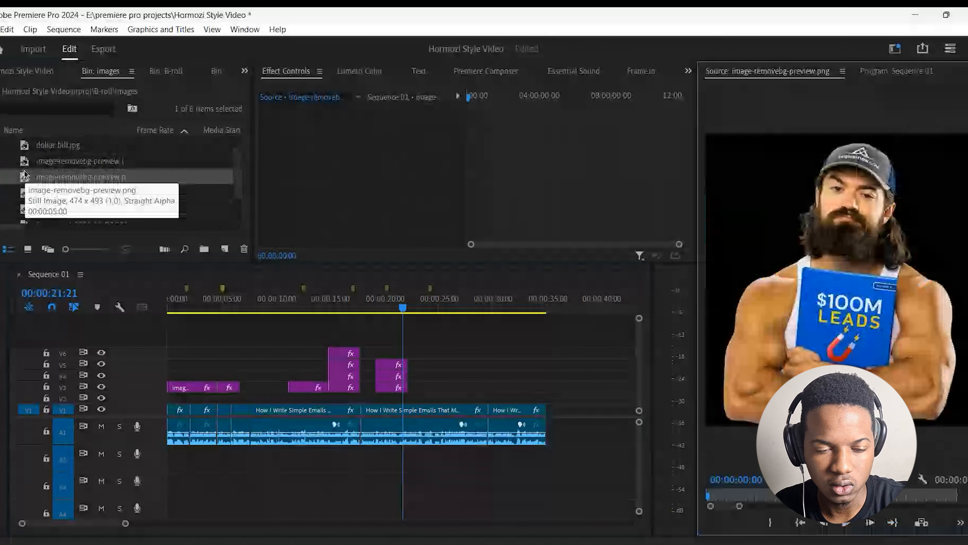
double_click(25, 161)
drag(25, 162, 410, 405)
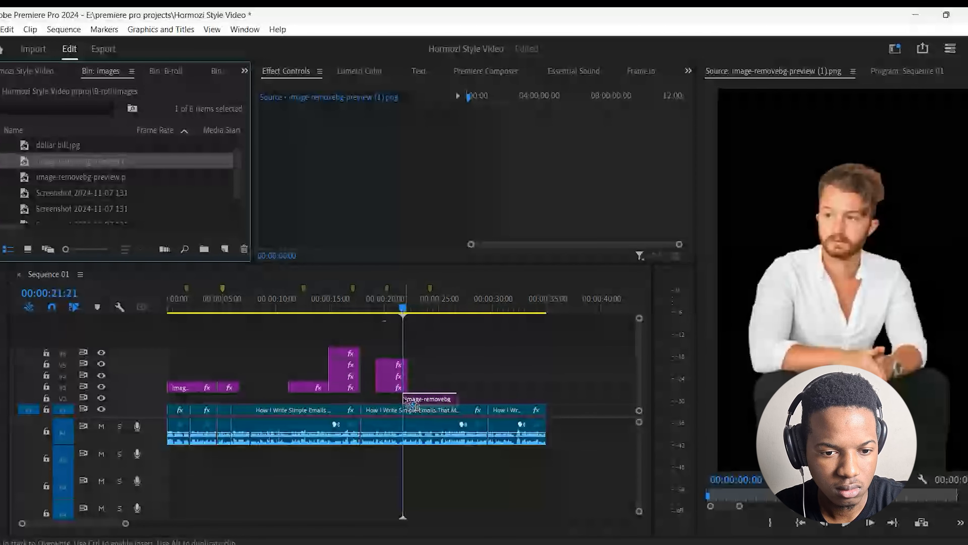
drag(410, 405, 412, 353)
Trim the start of the new V6 image clip to 00:00:22:10.
click(415, 307)
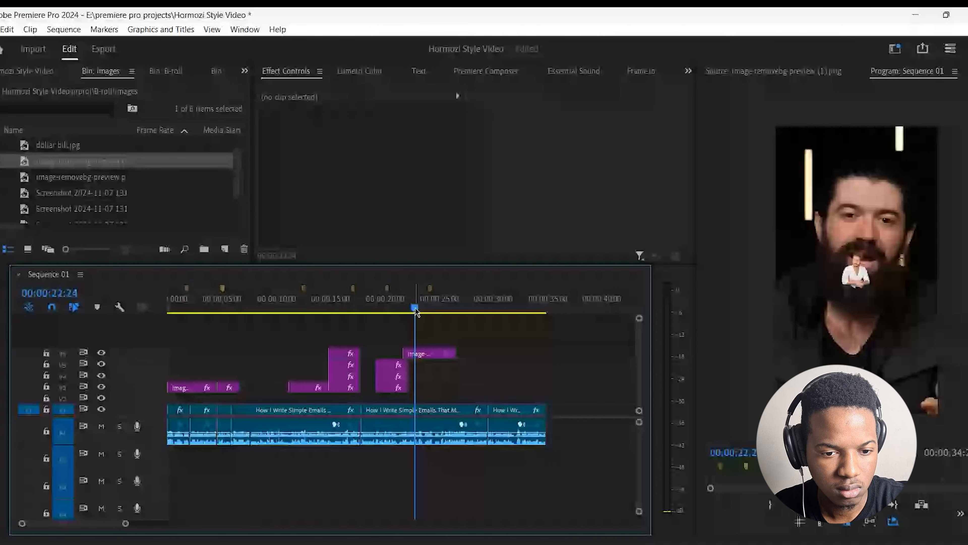
drag(415, 308, 408, 307)
key(Right)
key(Right)
key(Right)
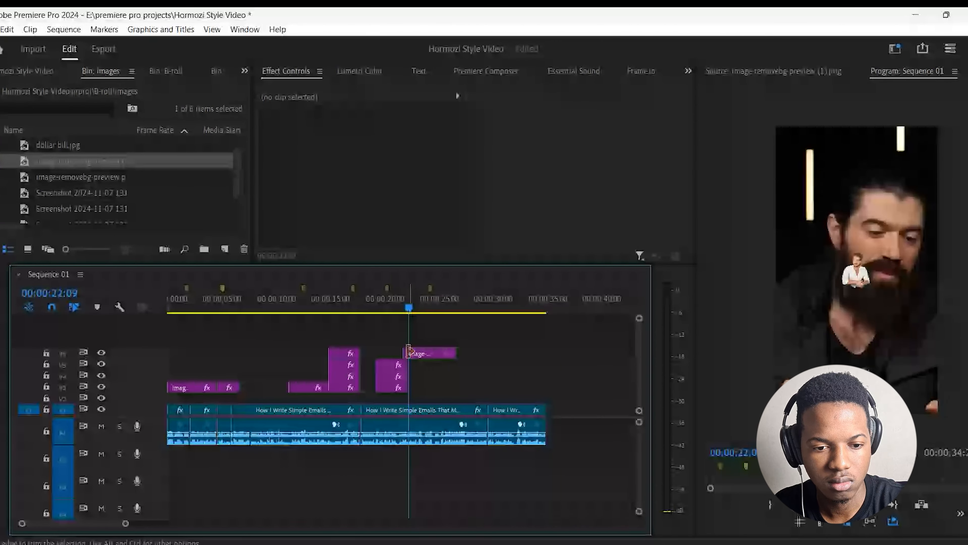
drag(407, 351, 413, 352)
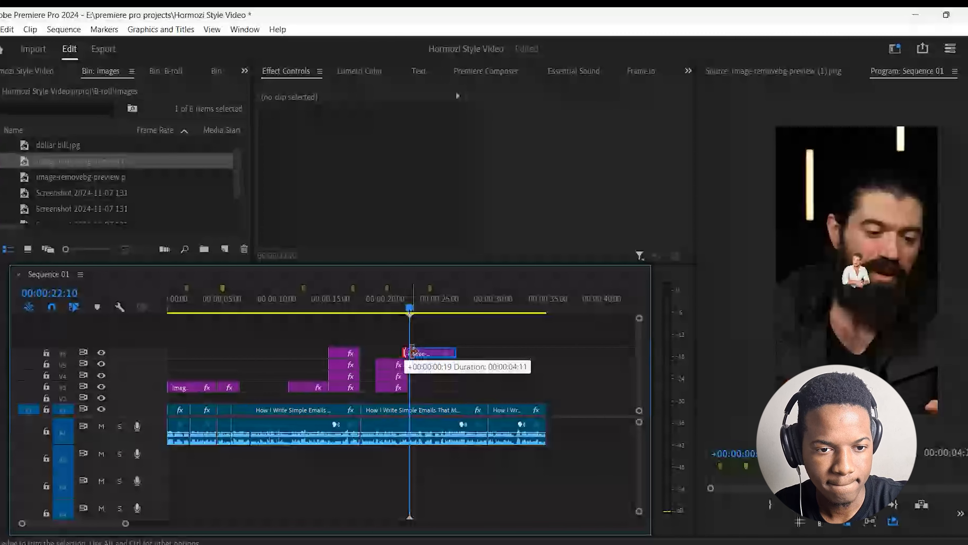
drag(412, 351, 410, 351)
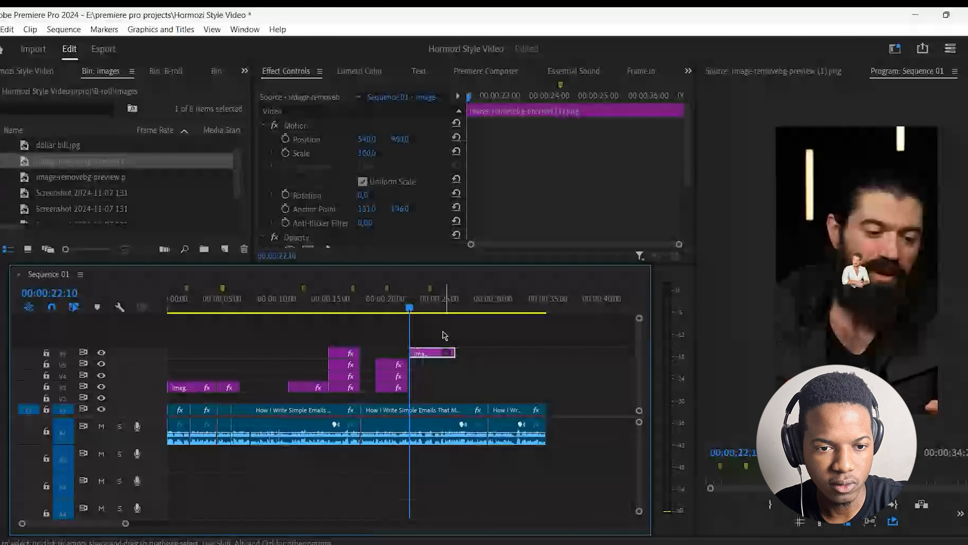
Scale the white-shirt portrait clip to 368 and set its position to 245, 1471.
drag(367, 153, 462, 152)
drag(400, 139, 772, 142)
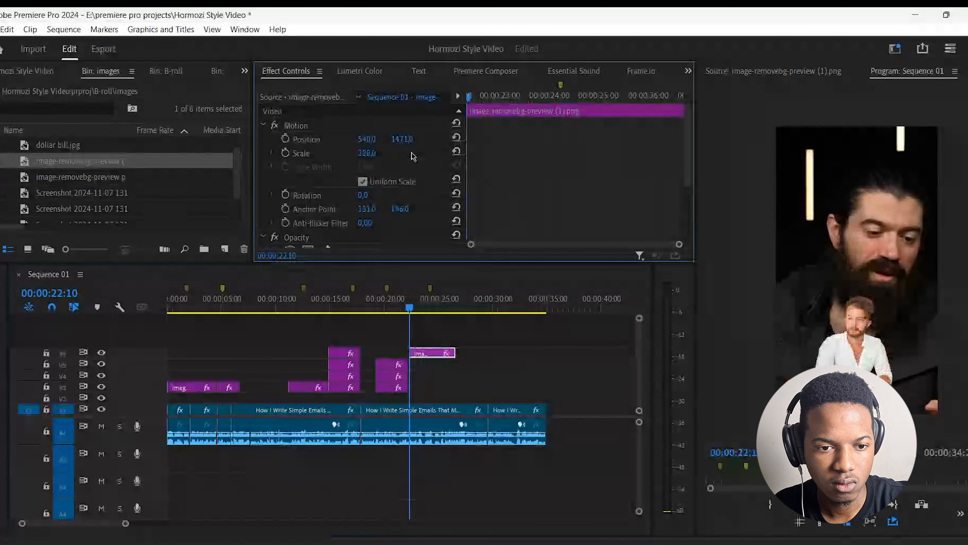
drag(369, 153, 467, 154)
drag(367, 140, 37, 164)
Preview the remaining bin images and place cardinal mason.png on a new track V7, starting at 00:00:22:10.
scroll(26, 164, up, 1)
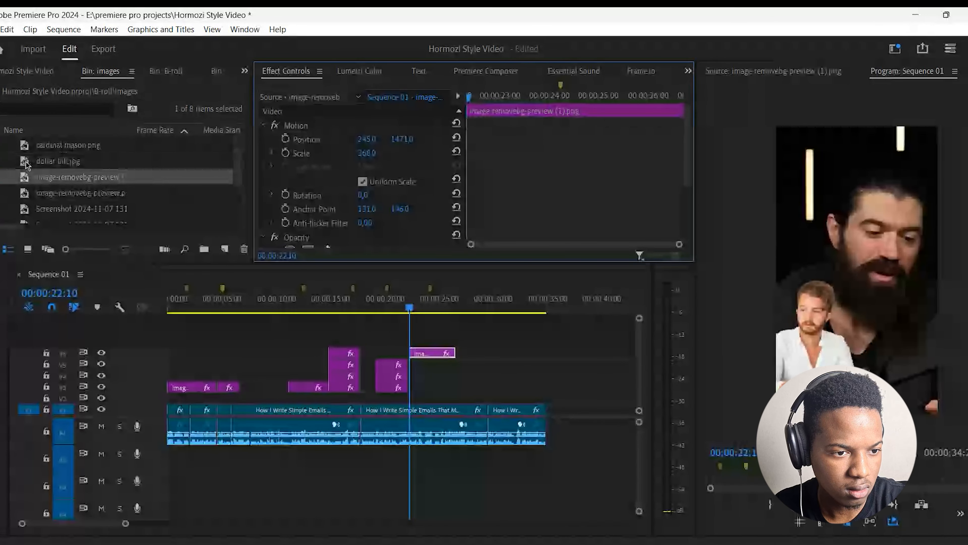
double_click(25, 146)
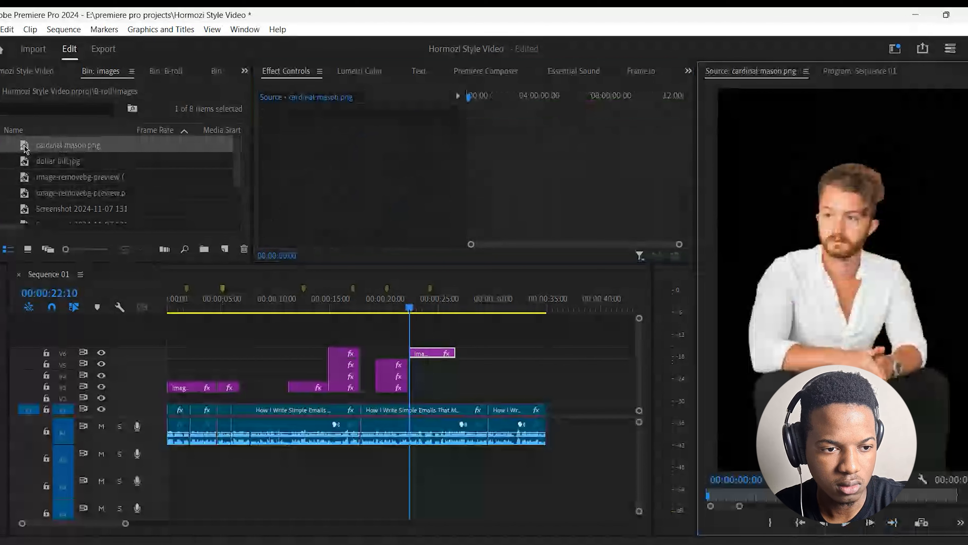
double_click(24, 162)
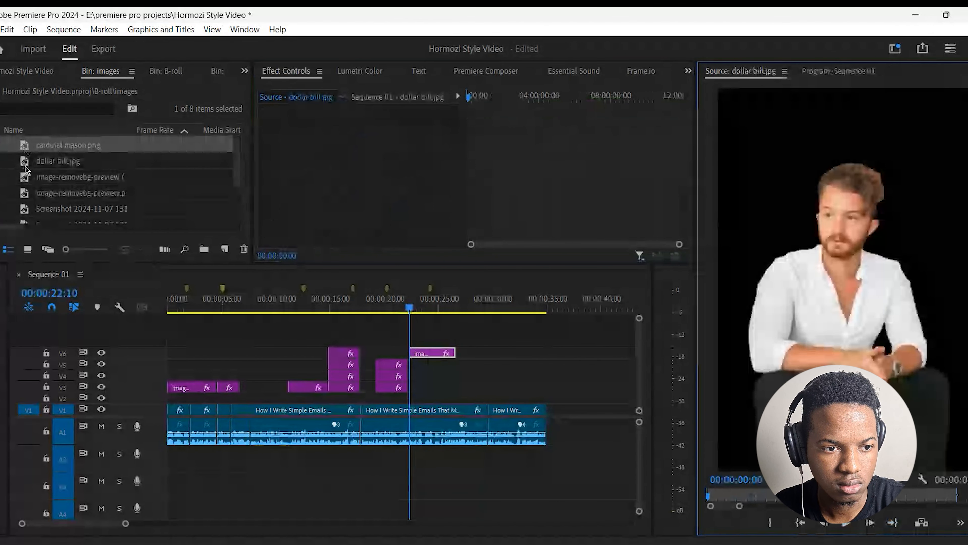
click(25, 166)
double_click(24, 146)
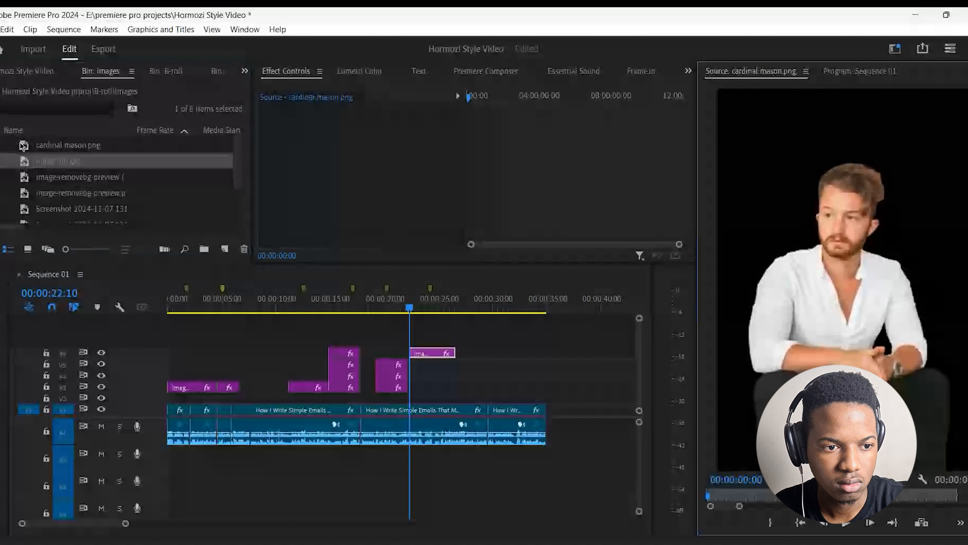
click(25, 147)
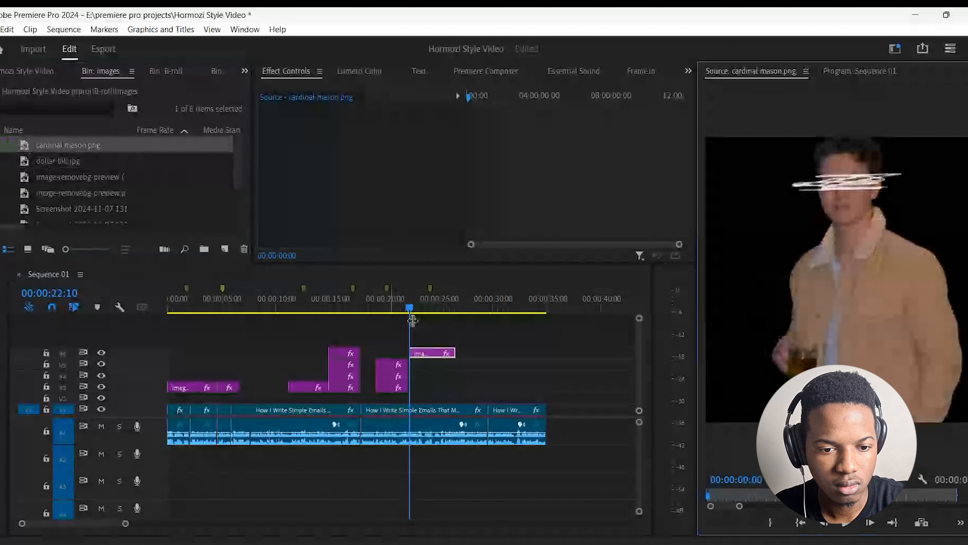
drag(68, 146, 636, 278)
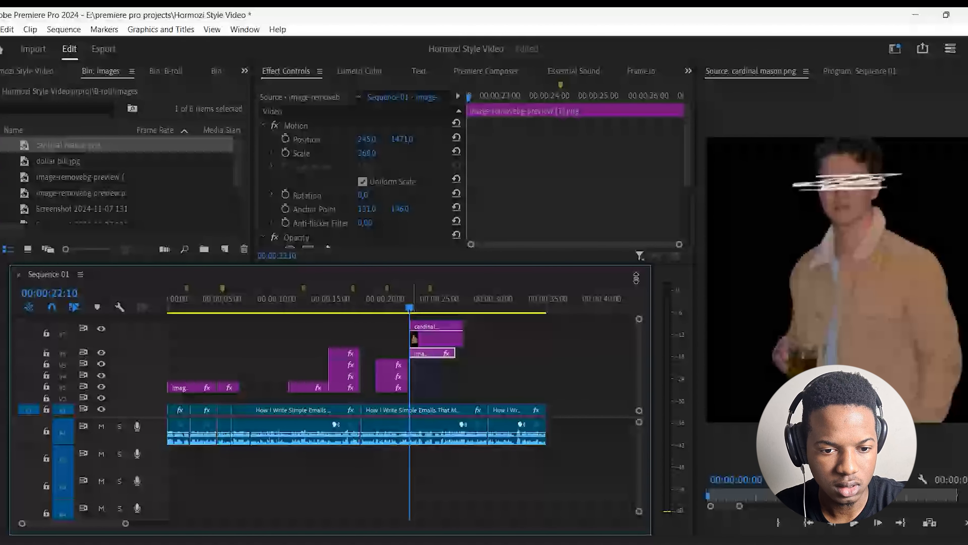
Enlarge the cardinal mason.png clip to about 200% and move it to the lower right of the frame, at vertical position 1568.
click(484, 327)
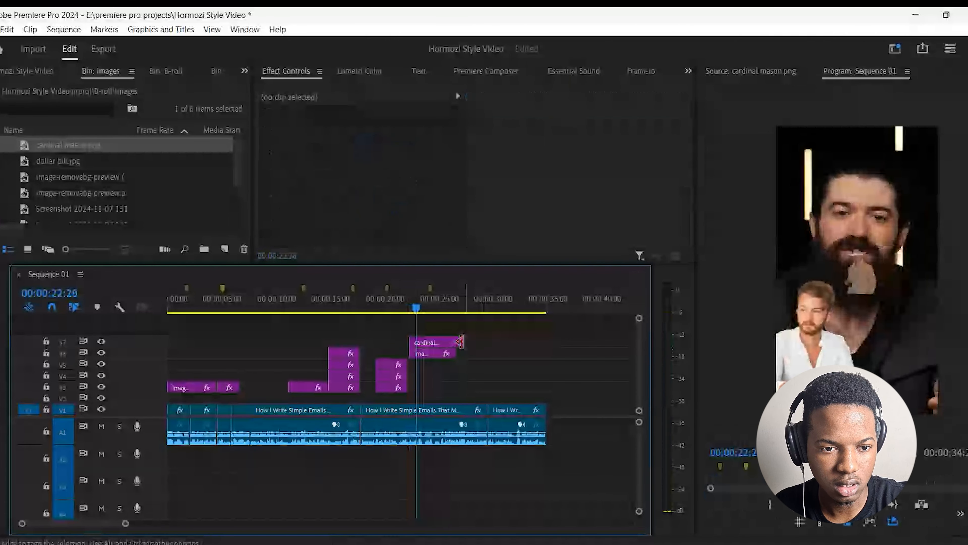
click(451, 342)
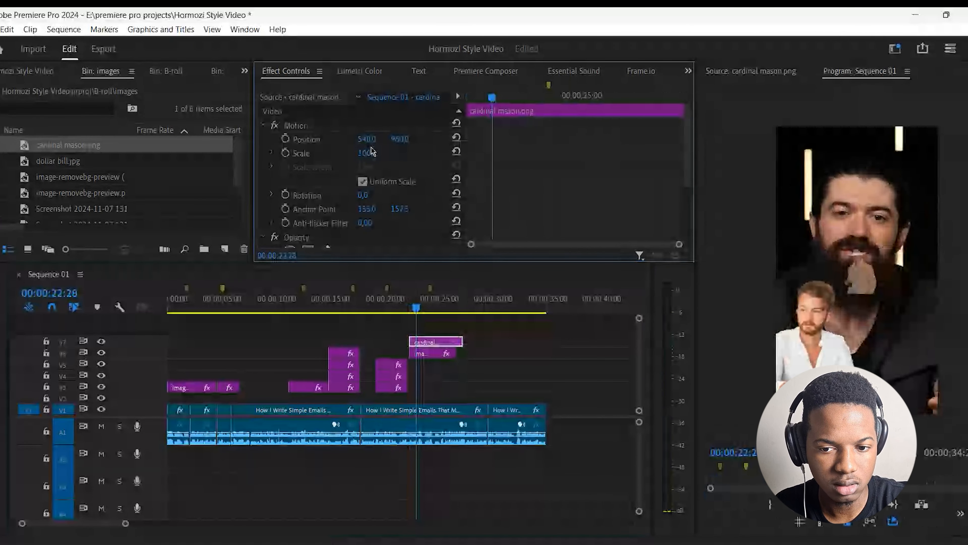
drag(372, 152, 446, 152)
drag(400, 140, 850, 140)
drag(368, 142, 543, 153)
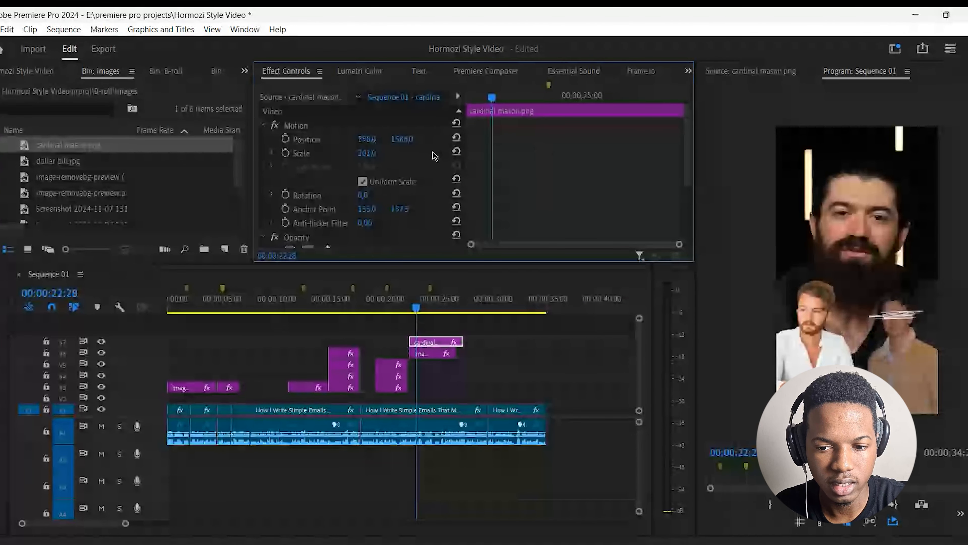
Fine-tune the cardinal mason.png placement and lower the white-shirt portrait to vertical position 1631.
drag(367, 139, 384, 186)
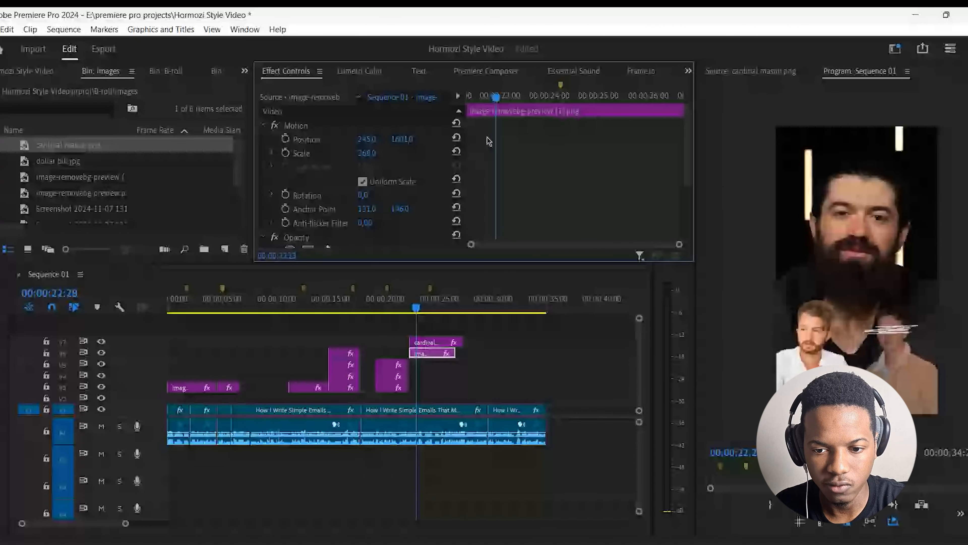
drag(489, 142, 504, 142)
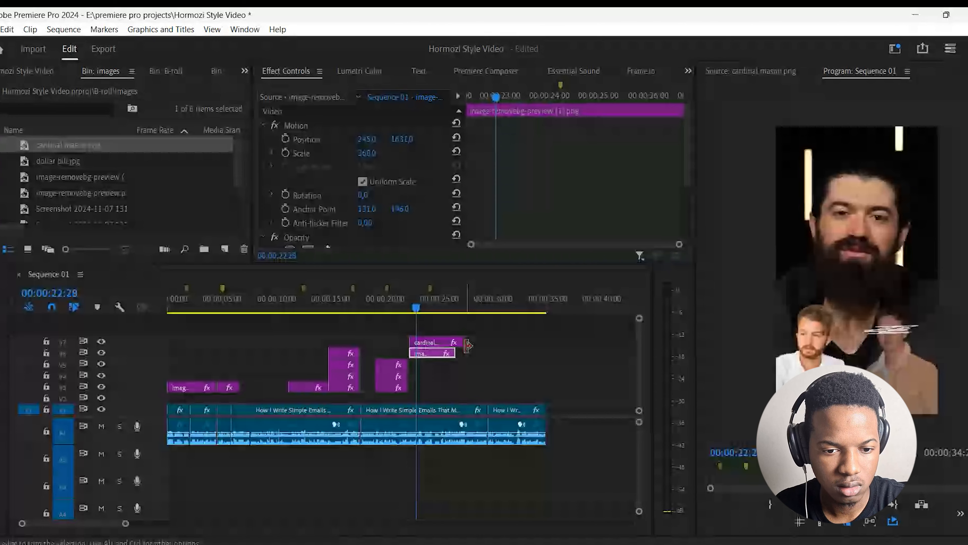
Trim the ends of both portrait clips on V6 and V7 to 00:00:25:13.
drag(468, 345, 466, 337)
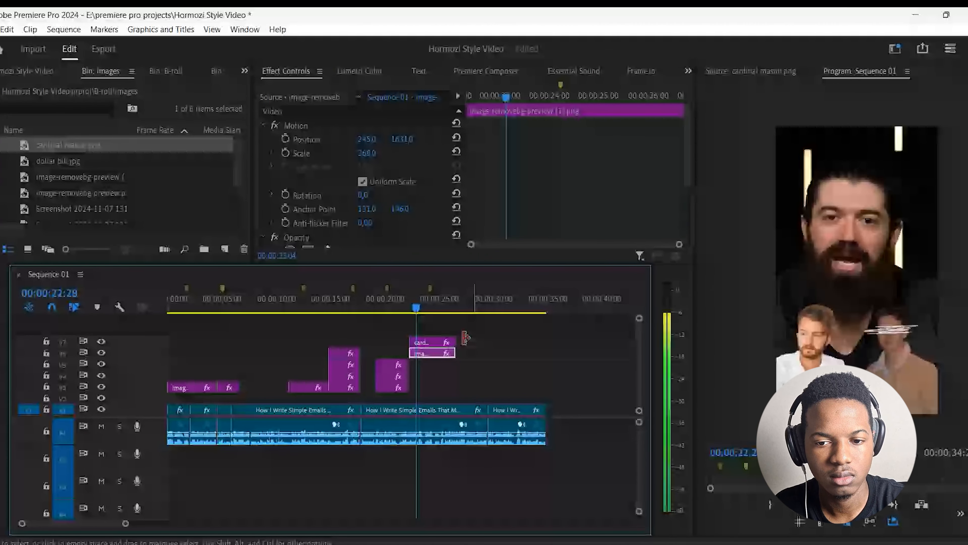
key(space)
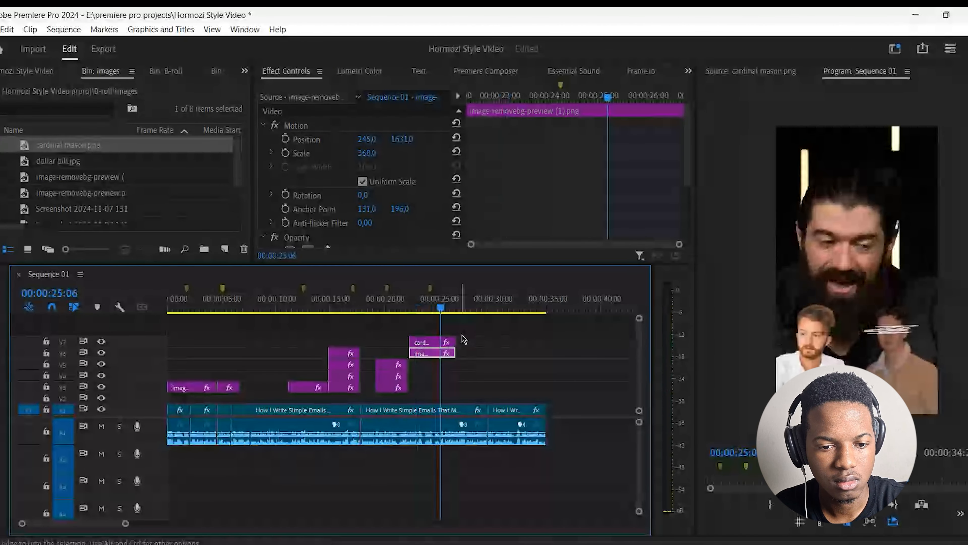
drag(424, 333, 447, 351)
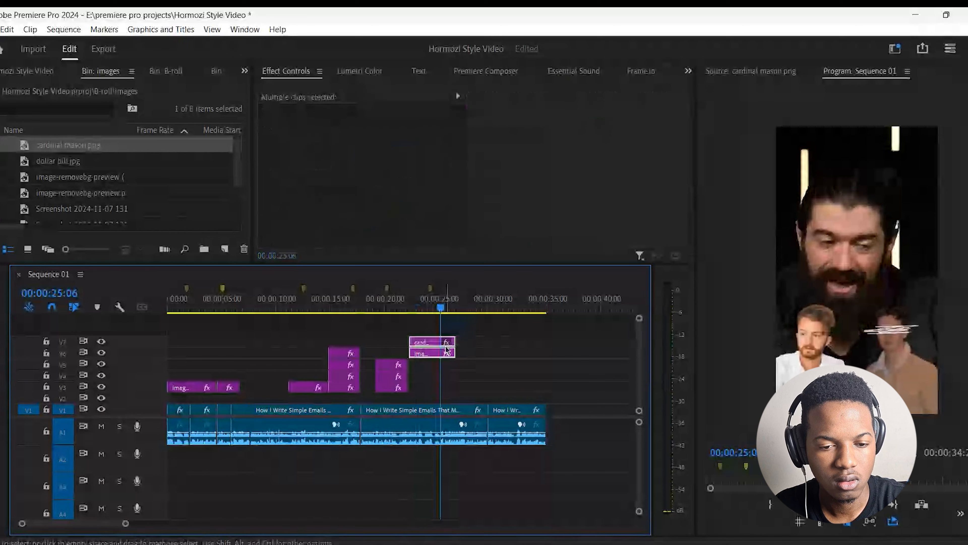
key(Right)
key(Right)
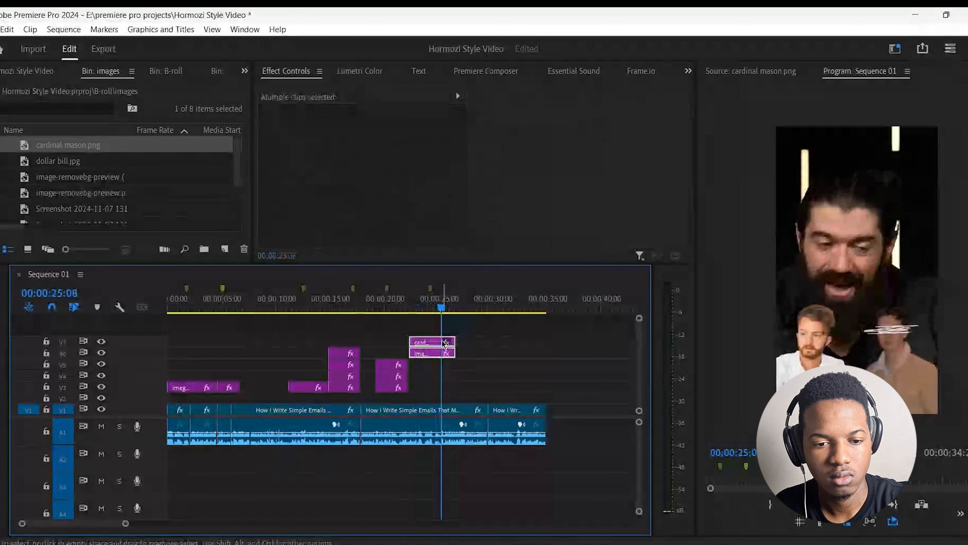
key(shift+Right)
drag(464, 342, 443, 340)
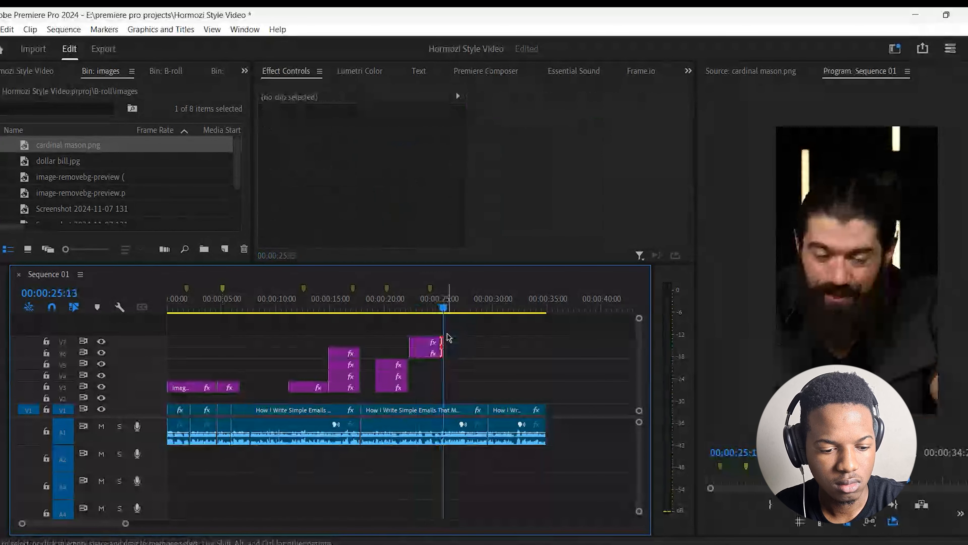
Return to the start of the sequence and apply the Drop Shadow effect to the first image clip on V3.
key(space)
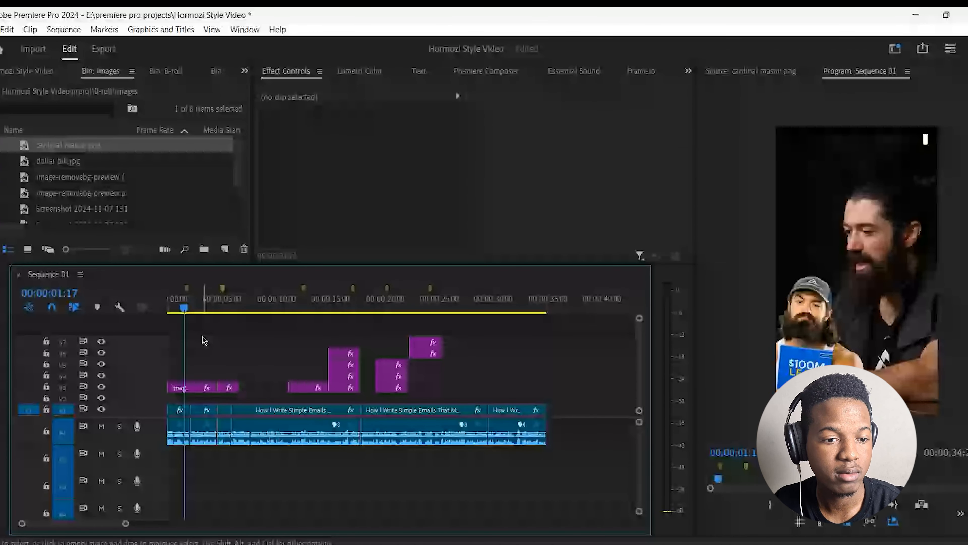
key(Home)
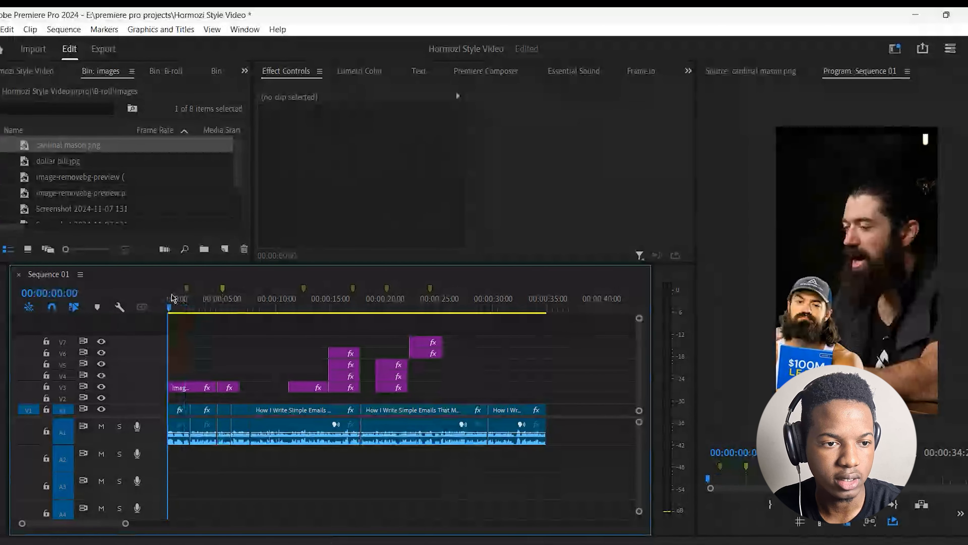
click(245, 72)
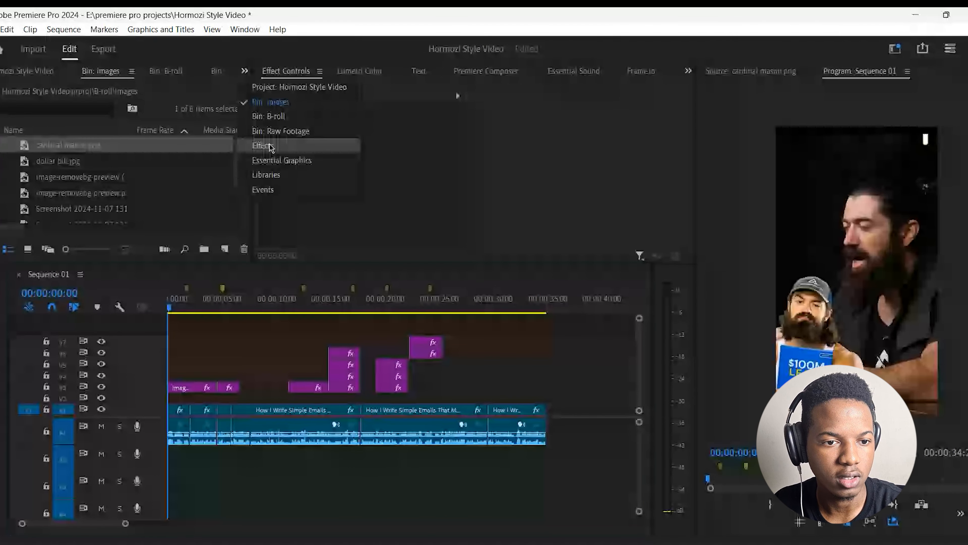
click(270, 147)
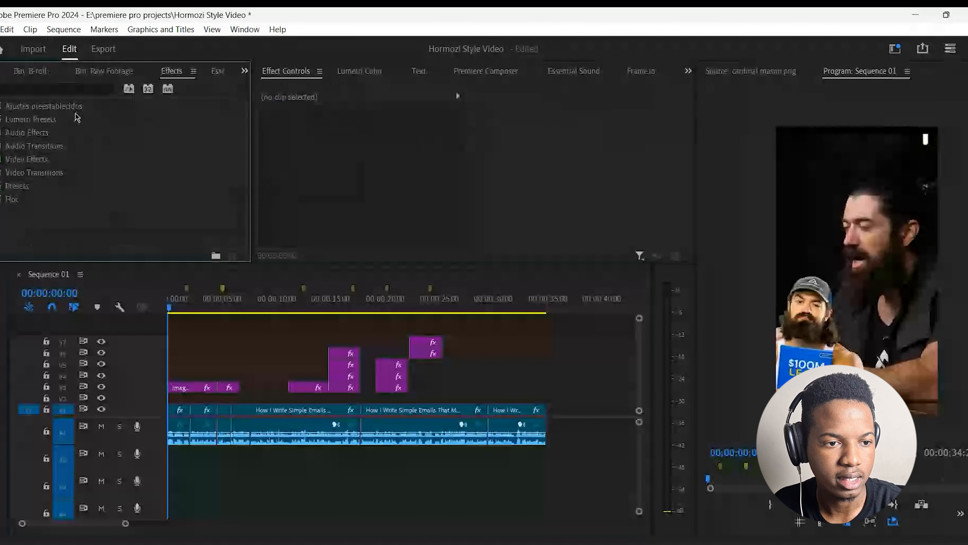
click(65, 87)
text(drop)
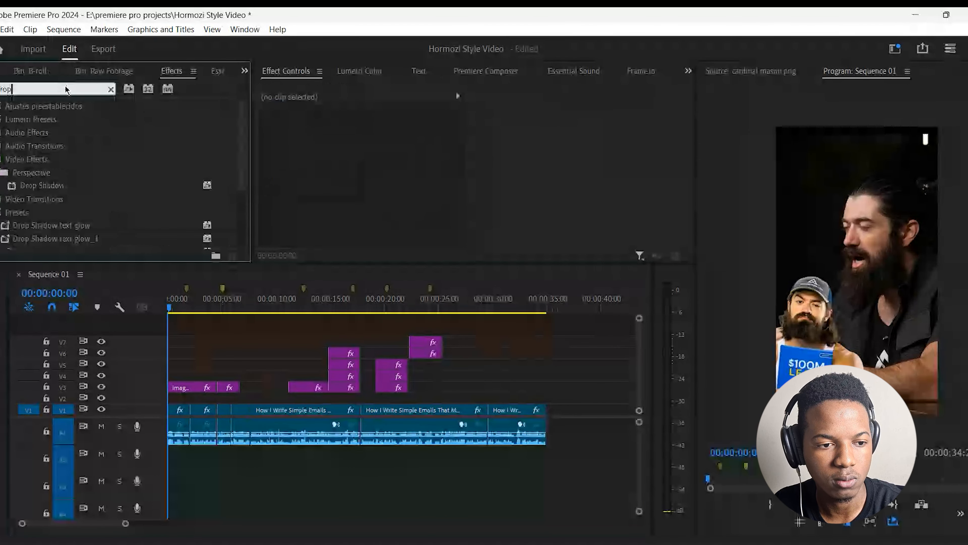
drag(42, 185, 186, 385)
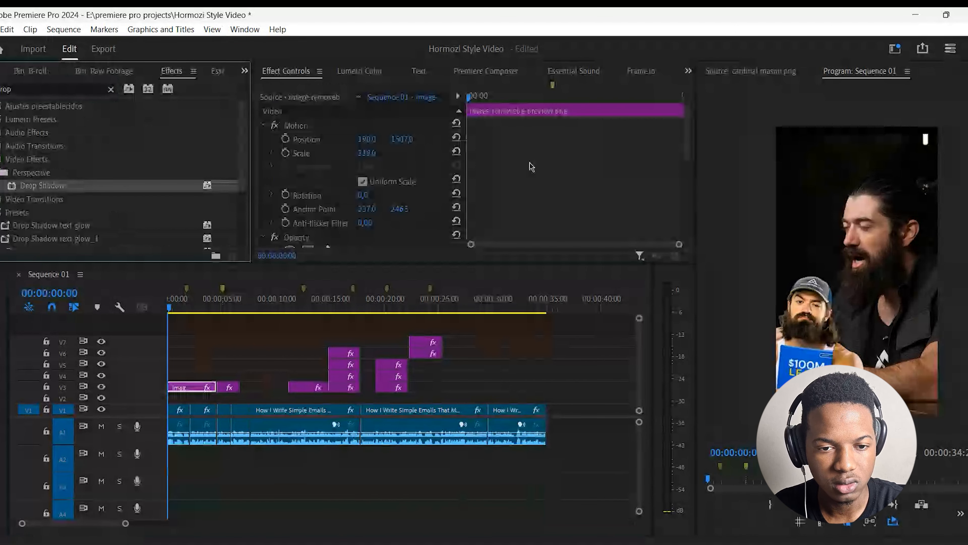
Set the first image's drop shadow to 100% opacity, distance 20 and softness 145.
scroll(530, 167, down, 5)
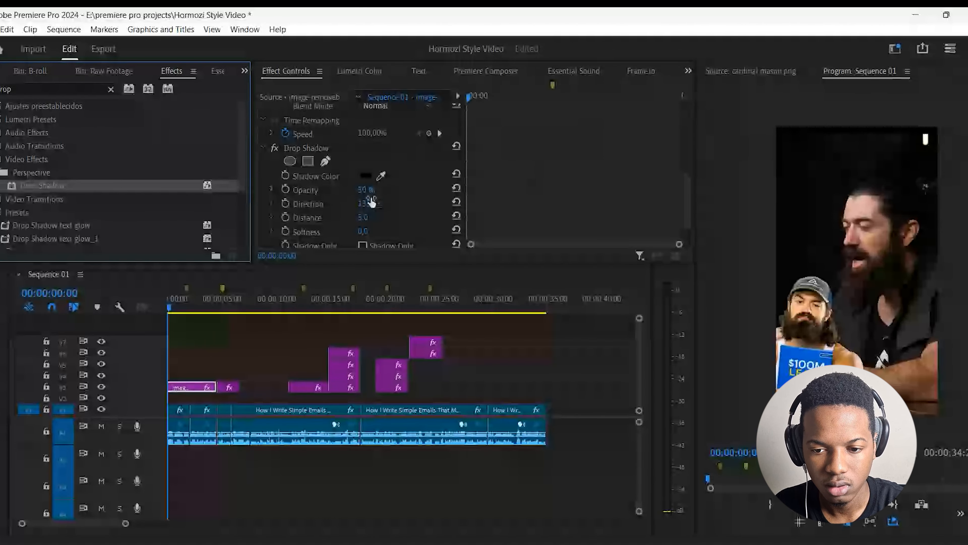
drag(366, 190, 399, 190)
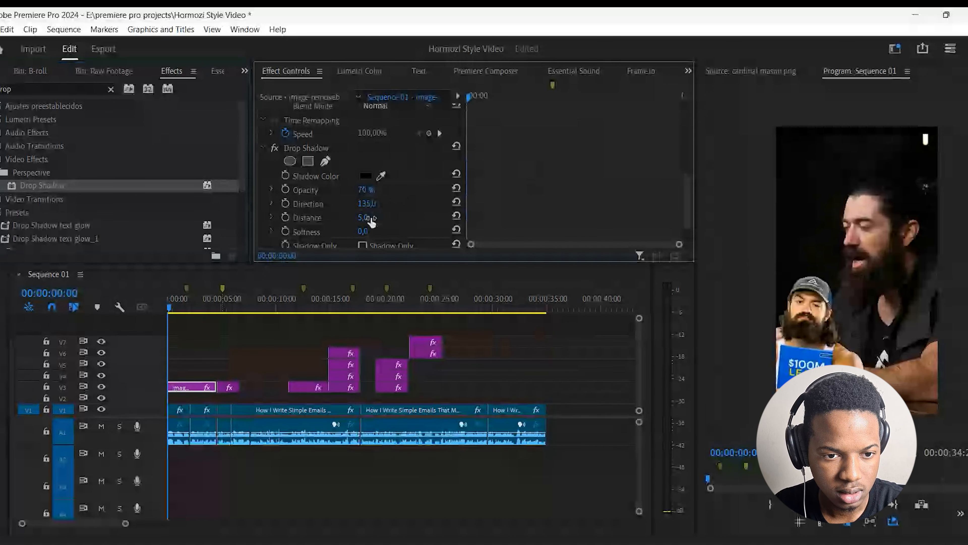
drag(372, 222, 385, 219)
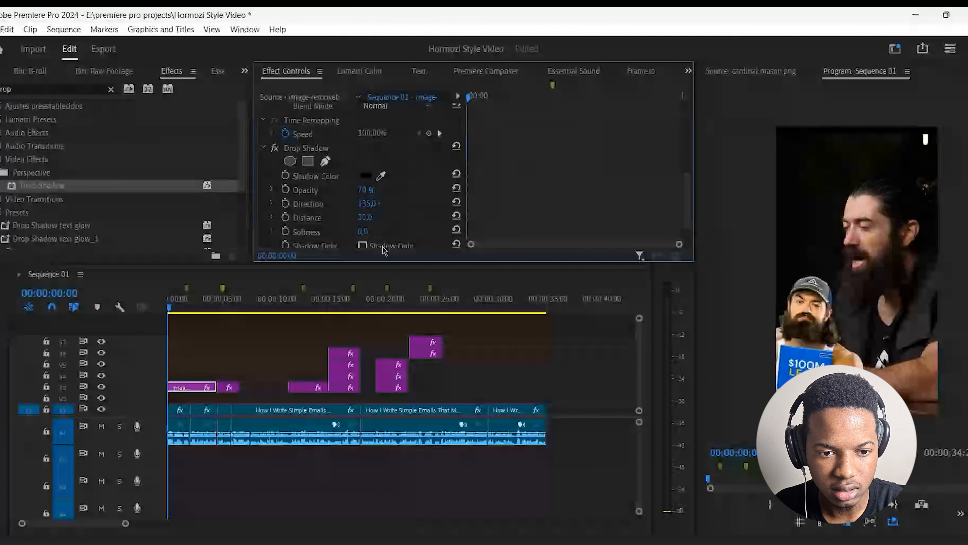
drag(363, 231, 417, 188)
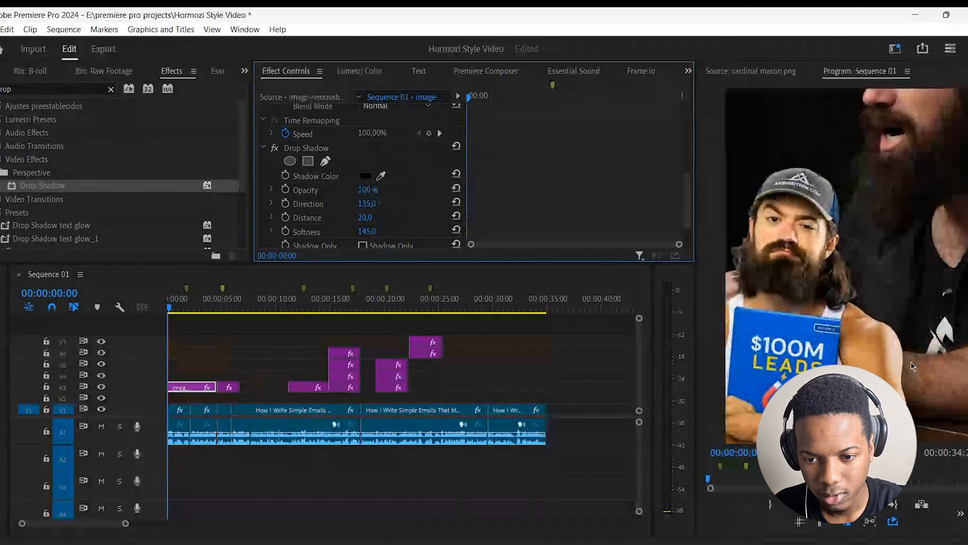
scroll(913, 366, down, 1)
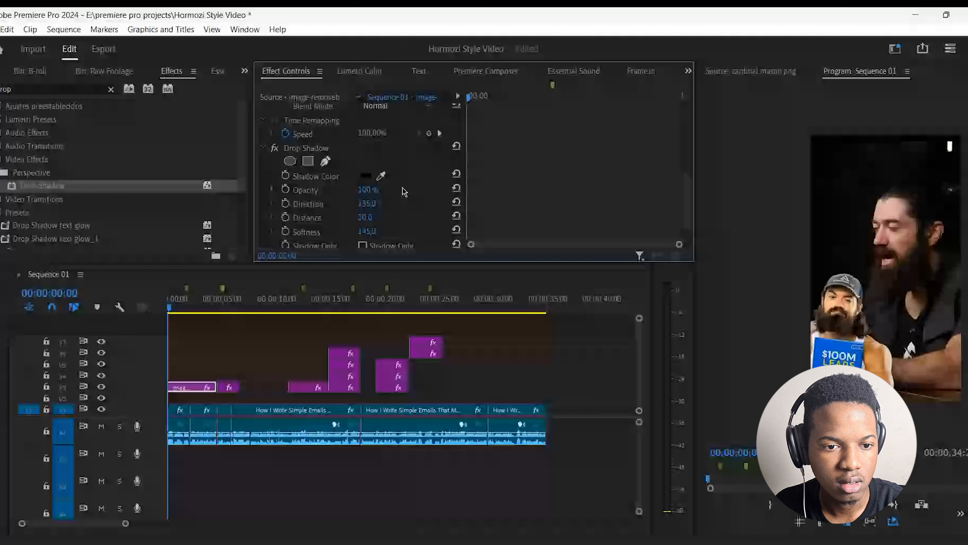
Copy the first image's Drop Shadow effect to all other overlay image clips and check it on the Gmail logo.
click(336, 151)
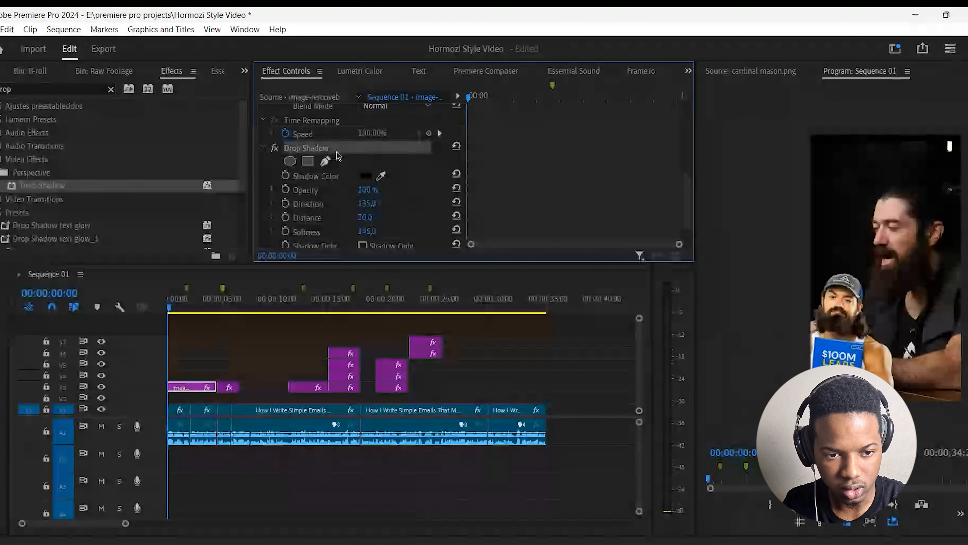
drag(228, 336, 407, 389)
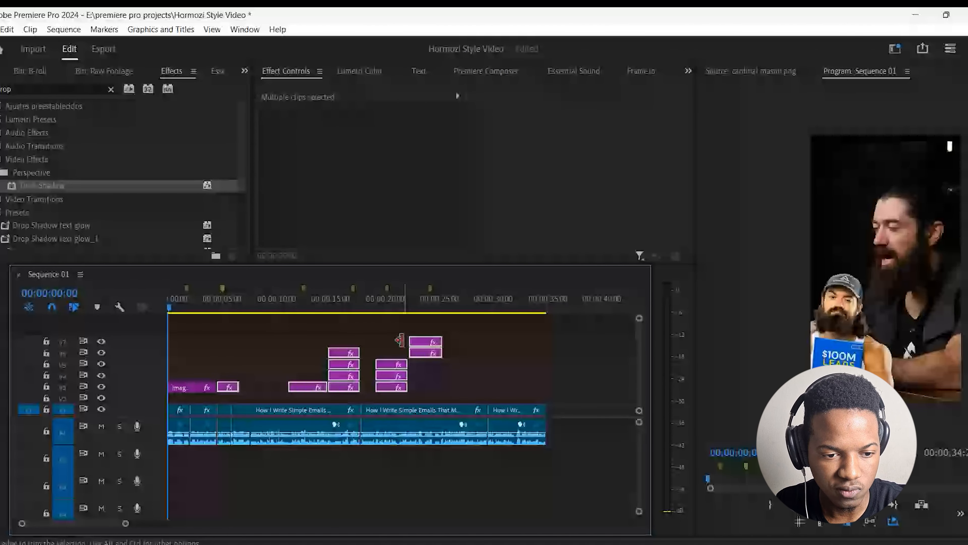
drag(172, 306, 222, 308)
scroll(919, 308, up, 3)
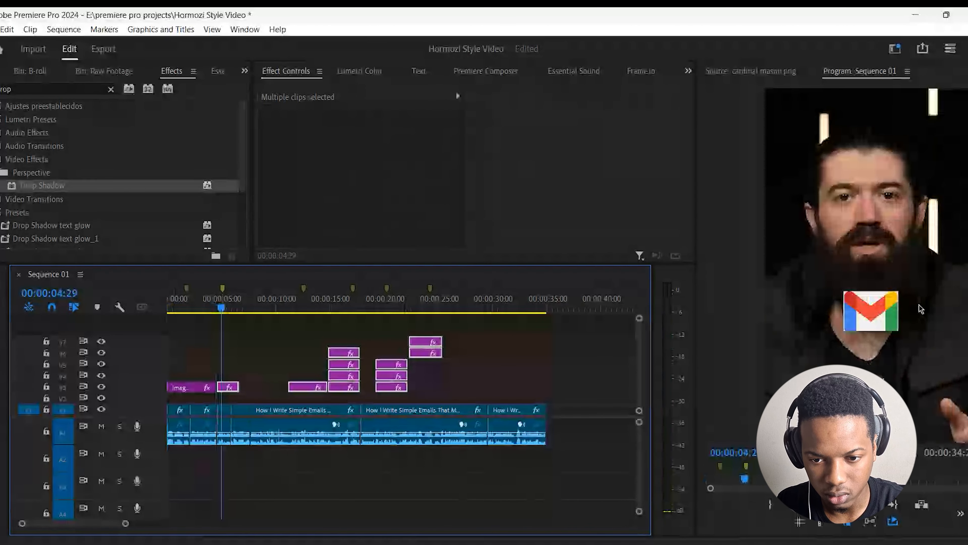
scroll(897, 320, up, 4)
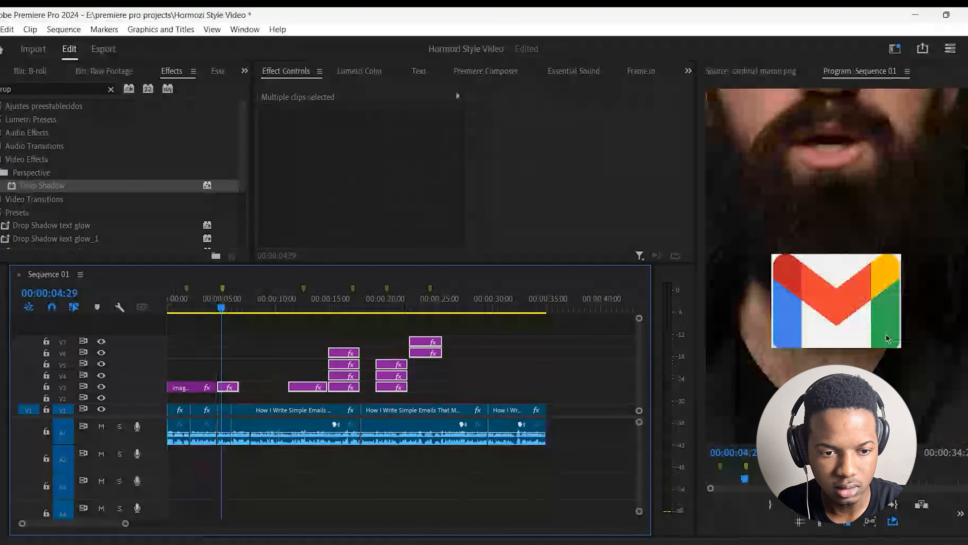
Inspect the drop shadows on the single dollar bill and on the stacked dollar bills up close.
key(shift+m)
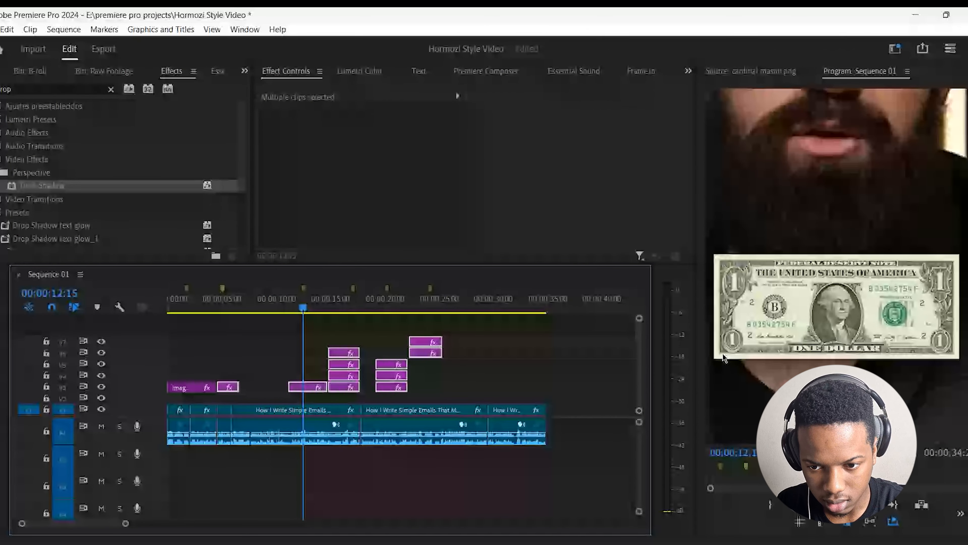
scroll(866, 368, up, 1)
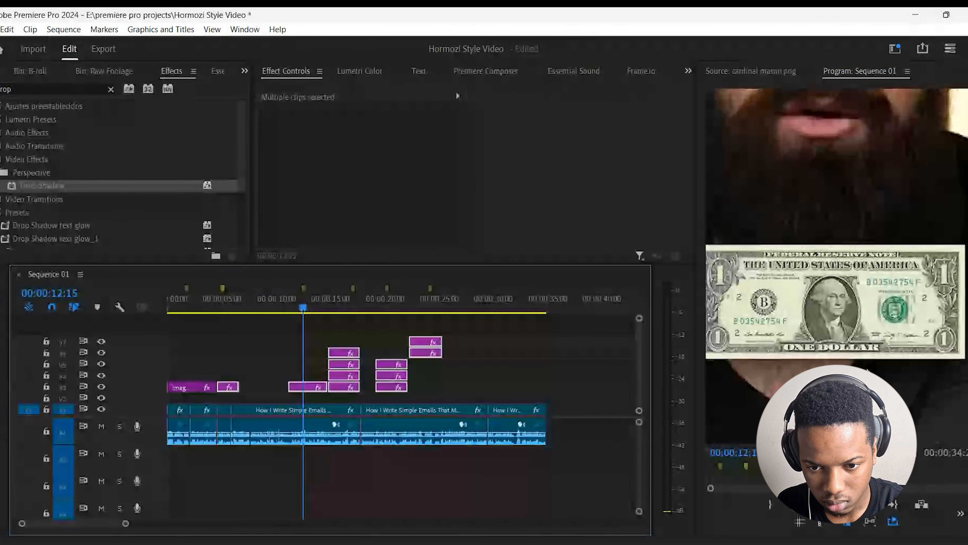
click(320, 308)
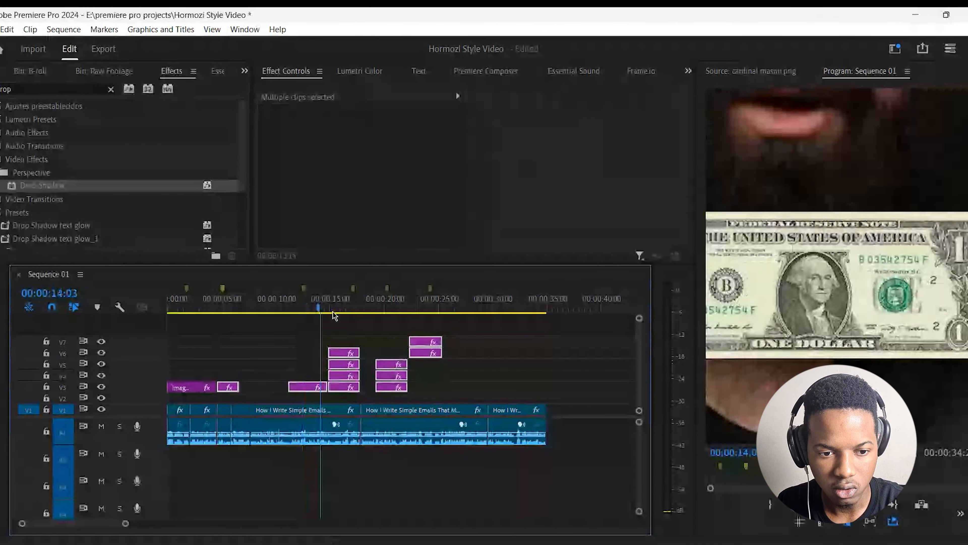
drag(335, 315, 346, 316)
scroll(783, 351, down, 2)
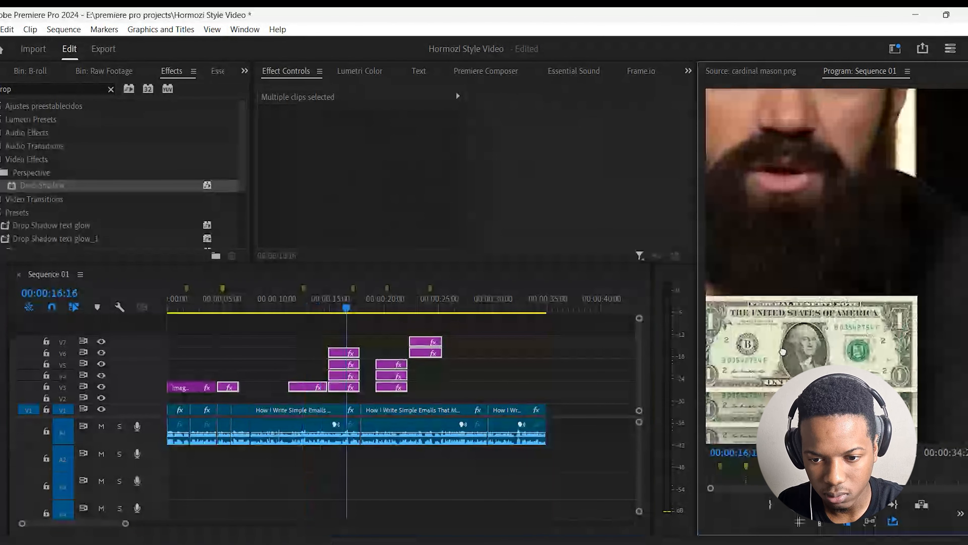
drag(778, 435, 817, 356)
click(485, 386)
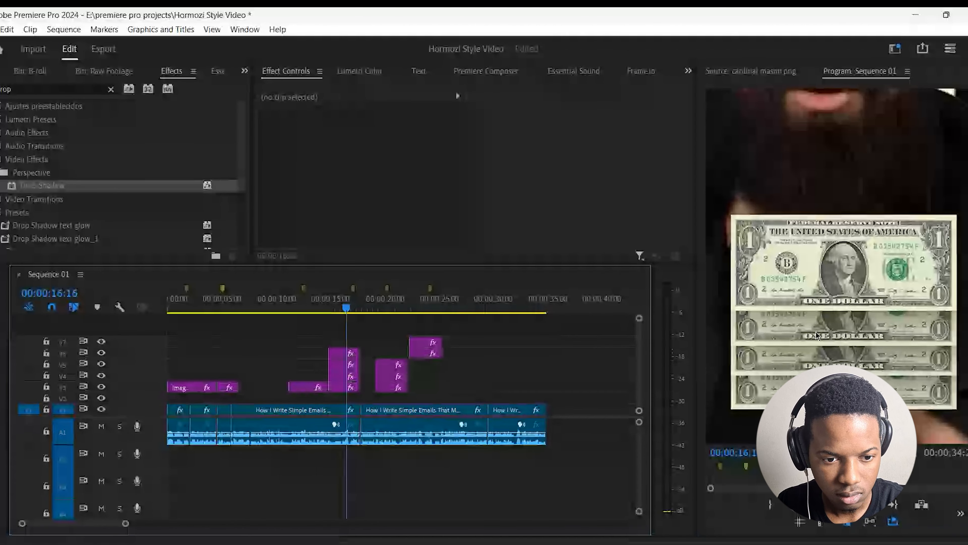
scroll(816, 336, up, 4)
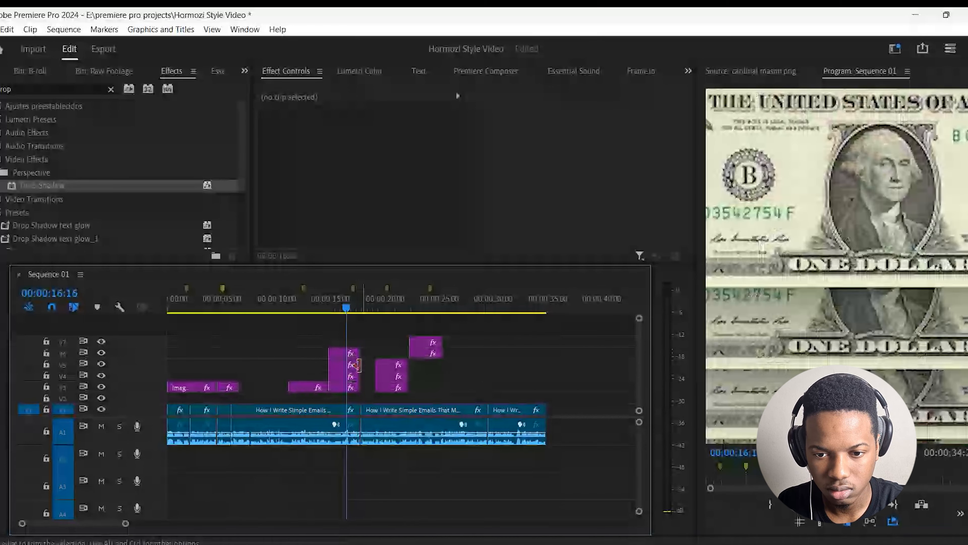
Compare the topmost dollar bill on V6 with its Drop Shadow effect switched off and back on.
click(343, 355)
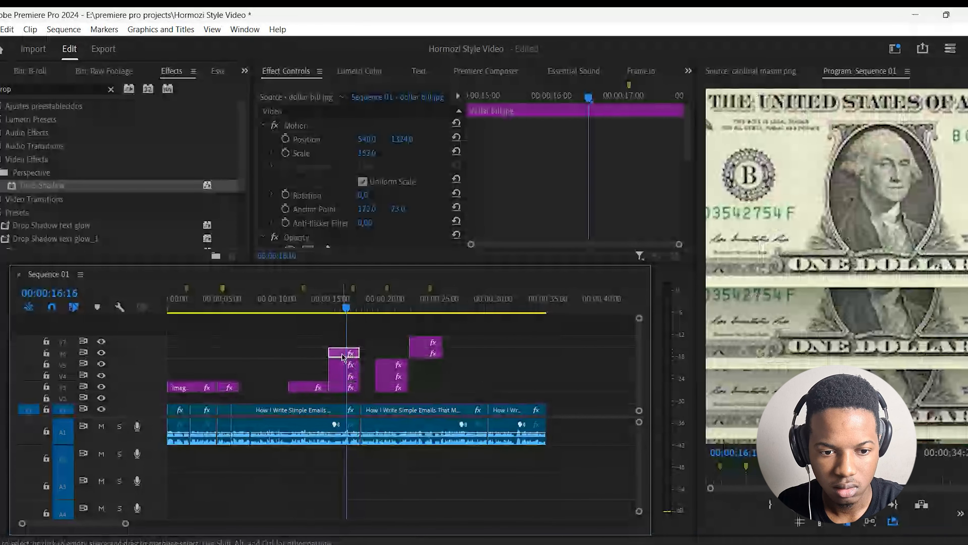
click(351, 357)
click(346, 354)
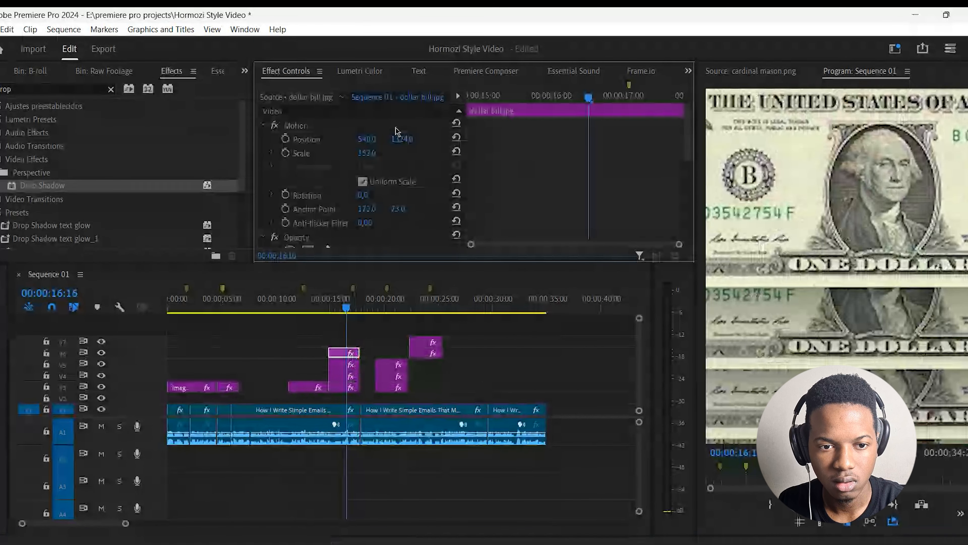
drag(396, 127, 395, 150)
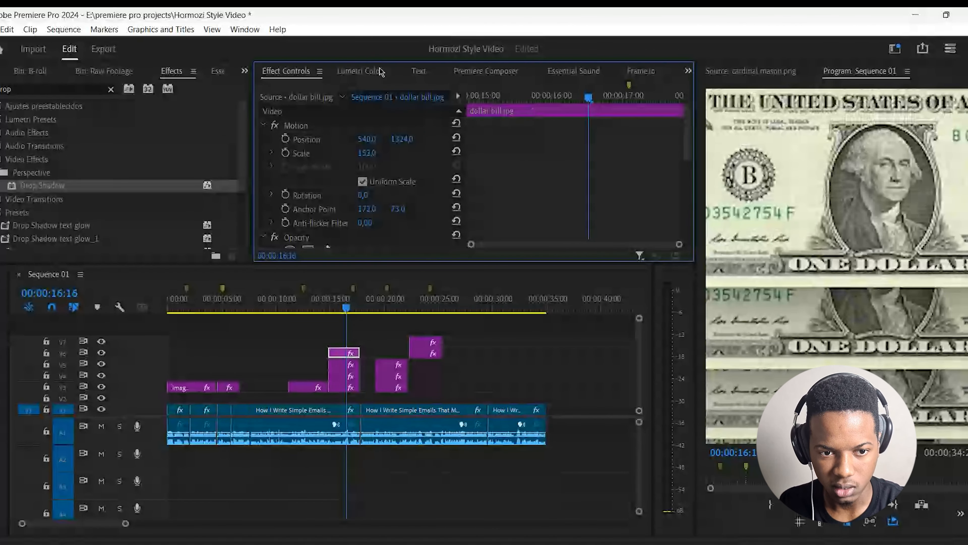
scroll(510, 157, down, 5)
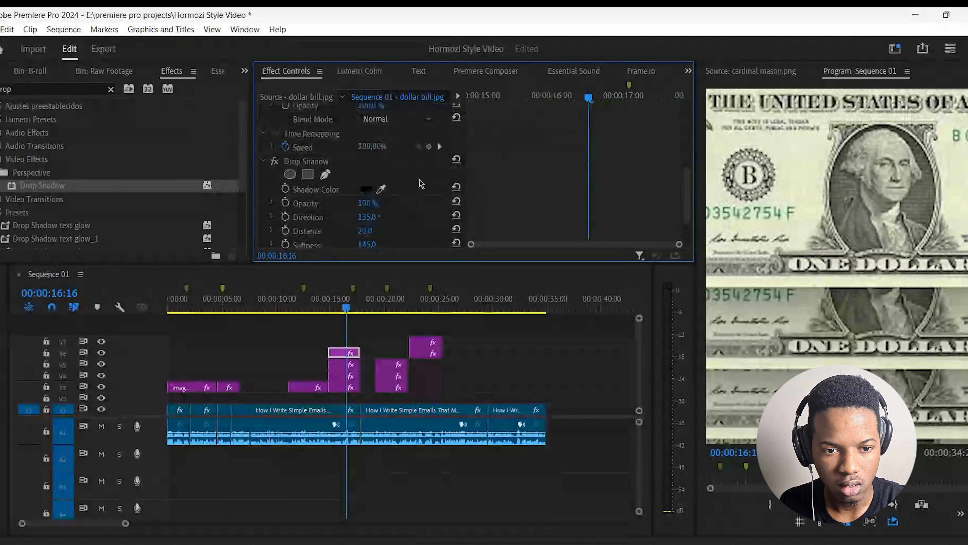
click(275, 161)
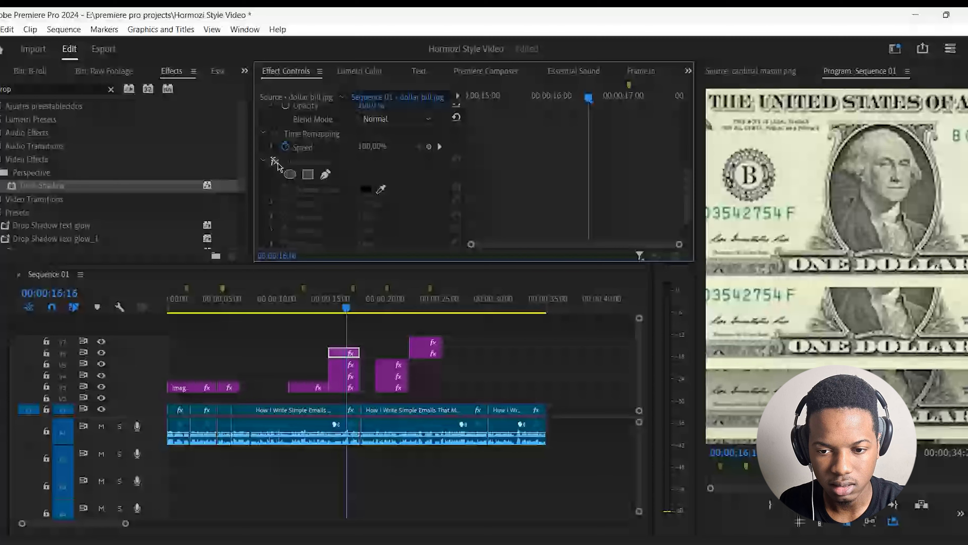
click(275, 161)
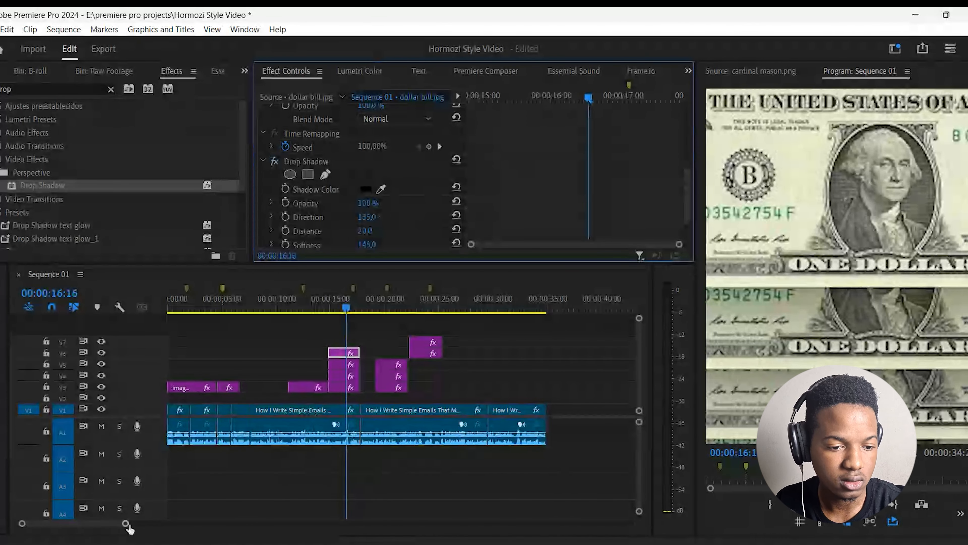
Check the shadows on the logos at 00:00:20:14, return to the sequence start and clear the clip selection.
drag(127, 525, 162, 520)
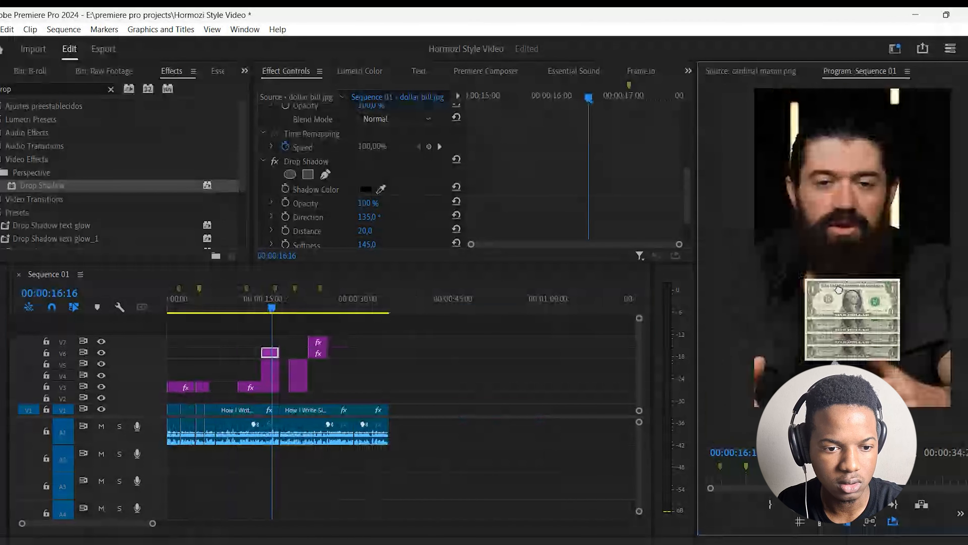
drag(278, 308, 298, 316)
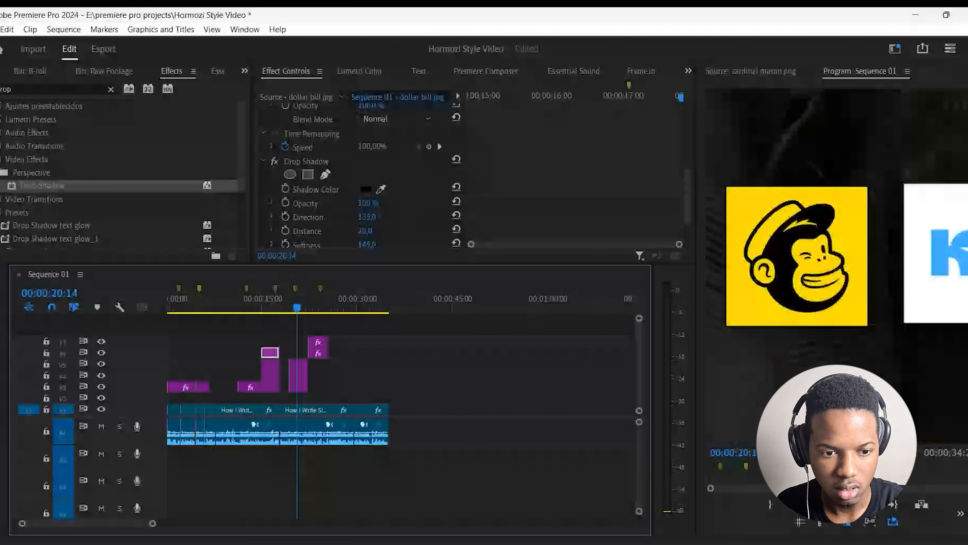
key(Home)
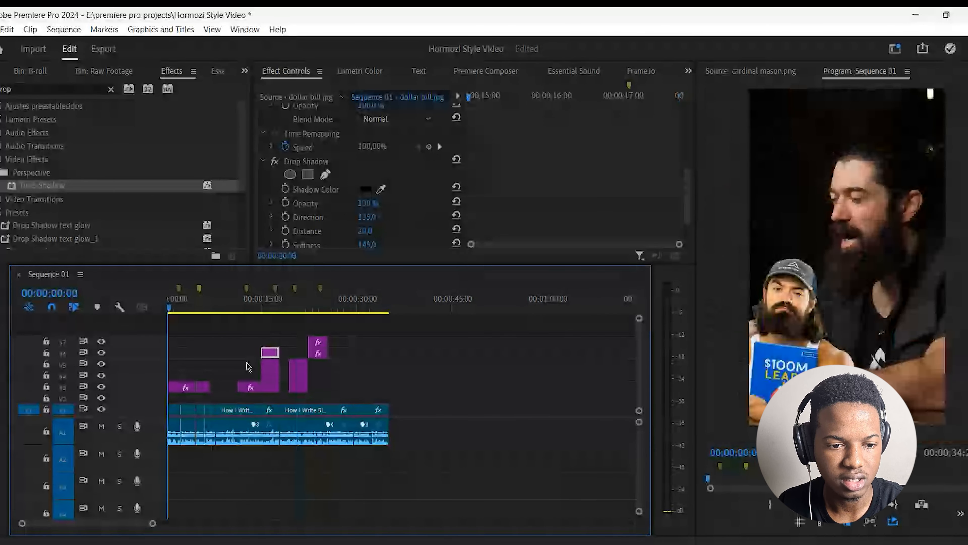
click(248, 366)
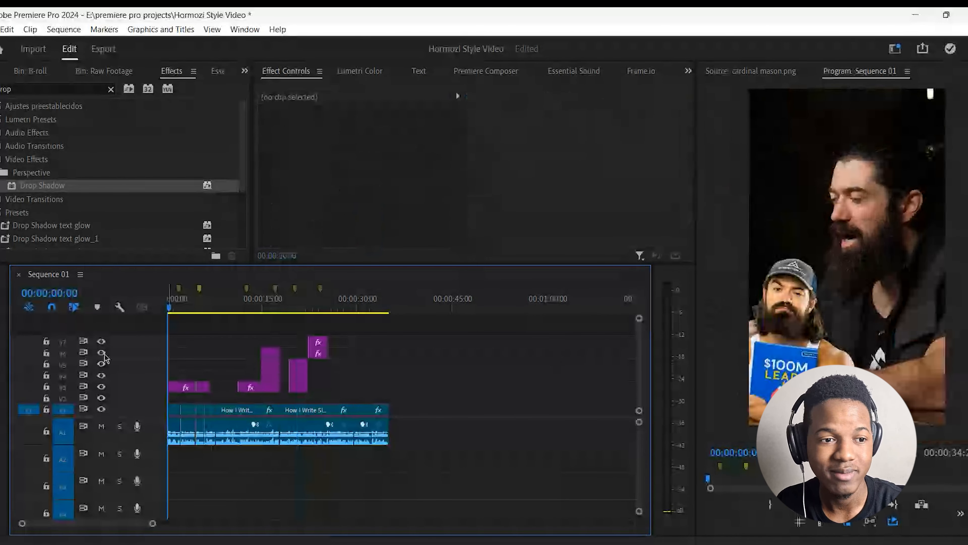
Apply the Transform effect to the first image clip on V3 and replace the composition's shutter angle with a custom one.
click(185, 388)
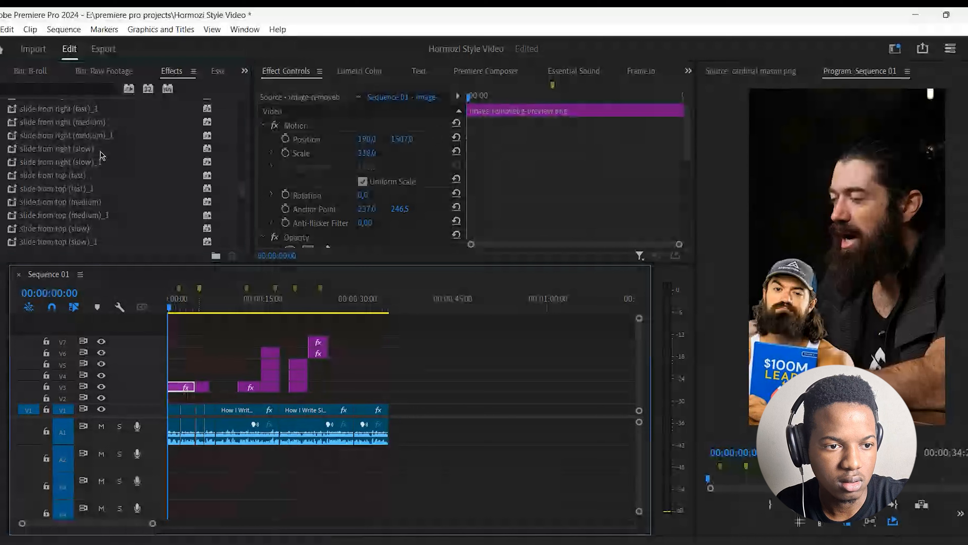
click(37, 90)
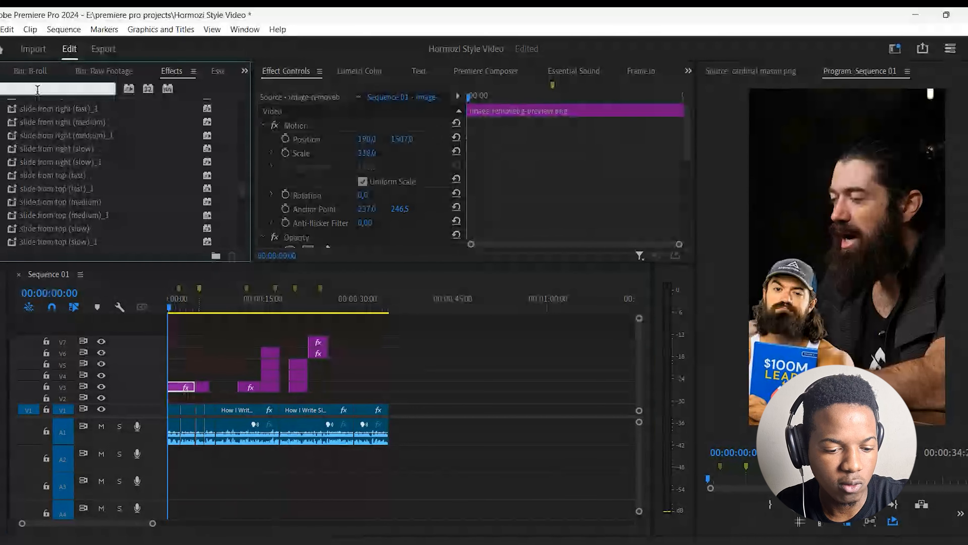
text(trans)
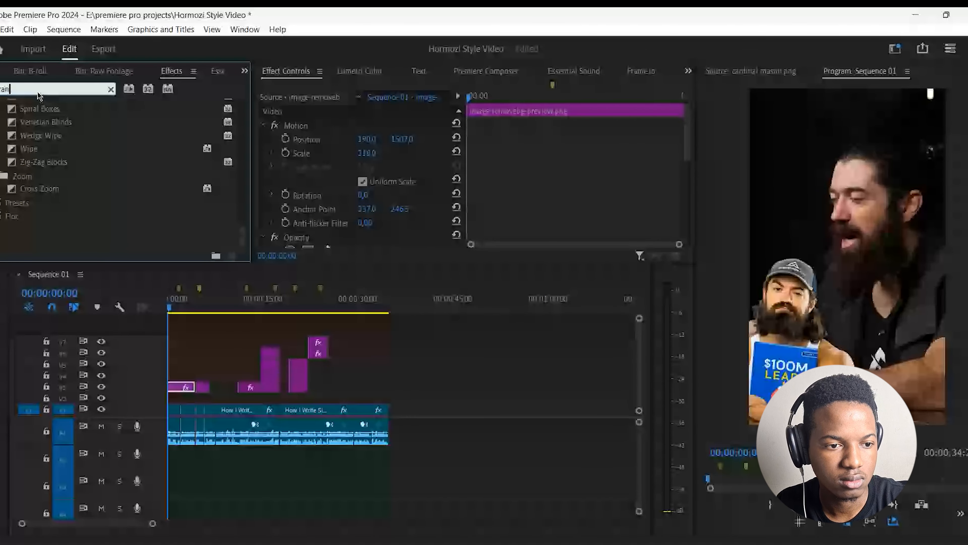
text(f)
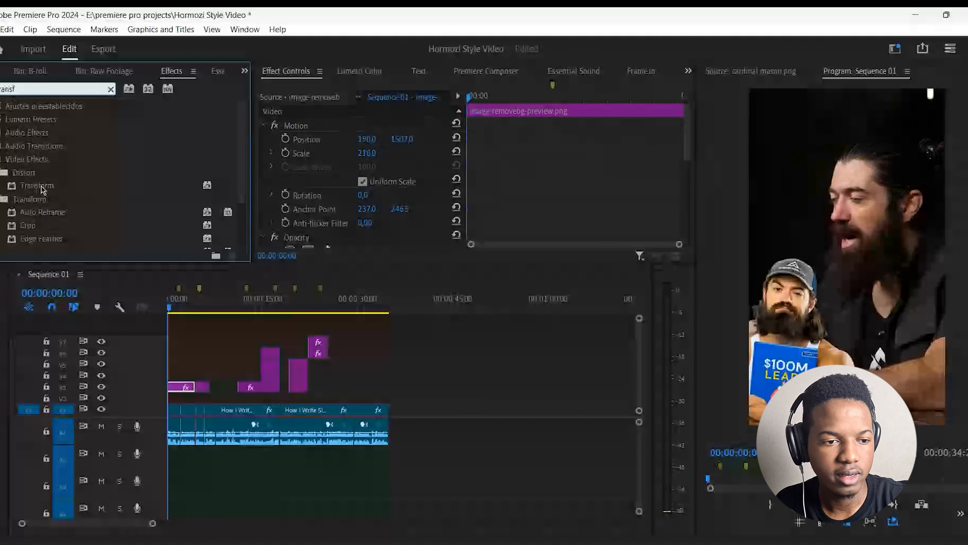
drag(41, 186, 182, 388)
scroll(437, 195, down, 5)
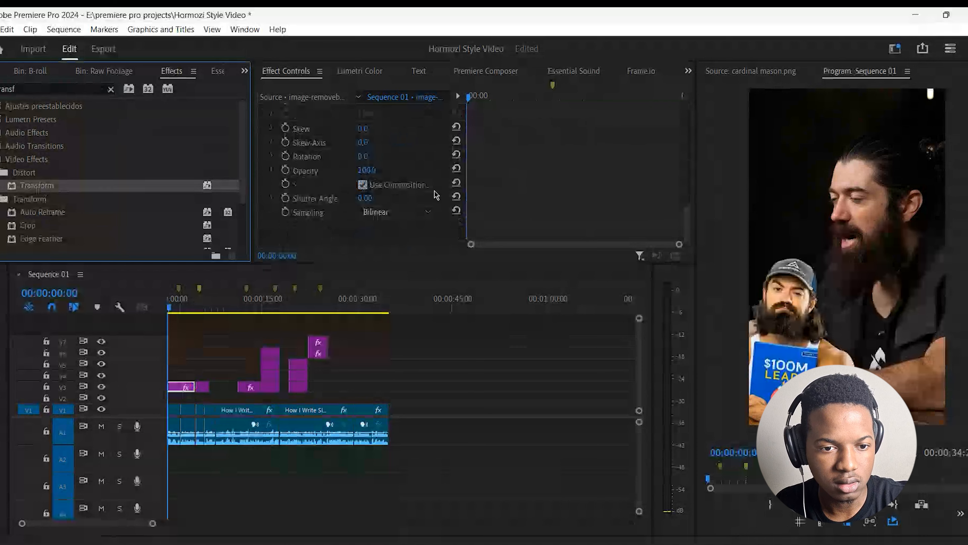
click(362, 185)
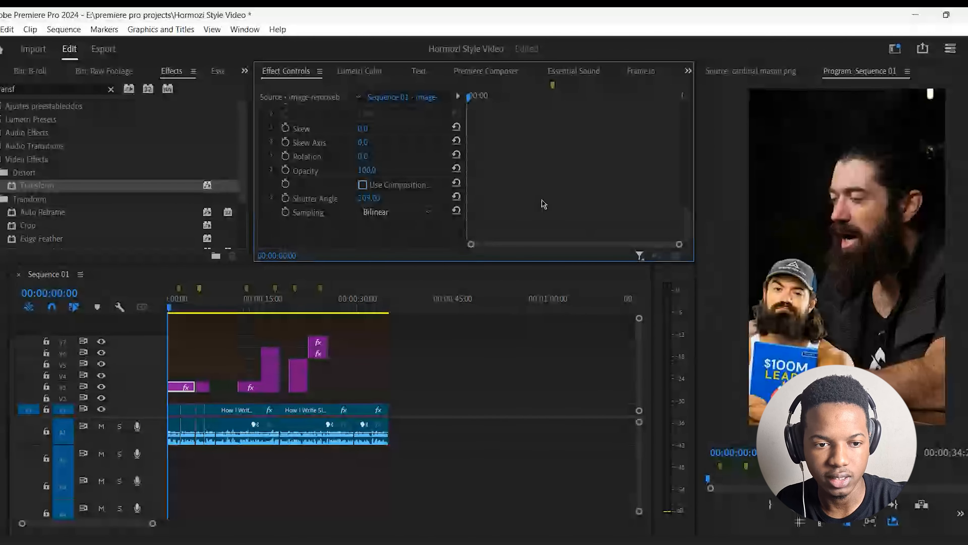
Add Transform Position keyframes to the first image at the sequence start and at 00:00:01:03.
scroll(416, 194, up, 4)
click(286, 179)
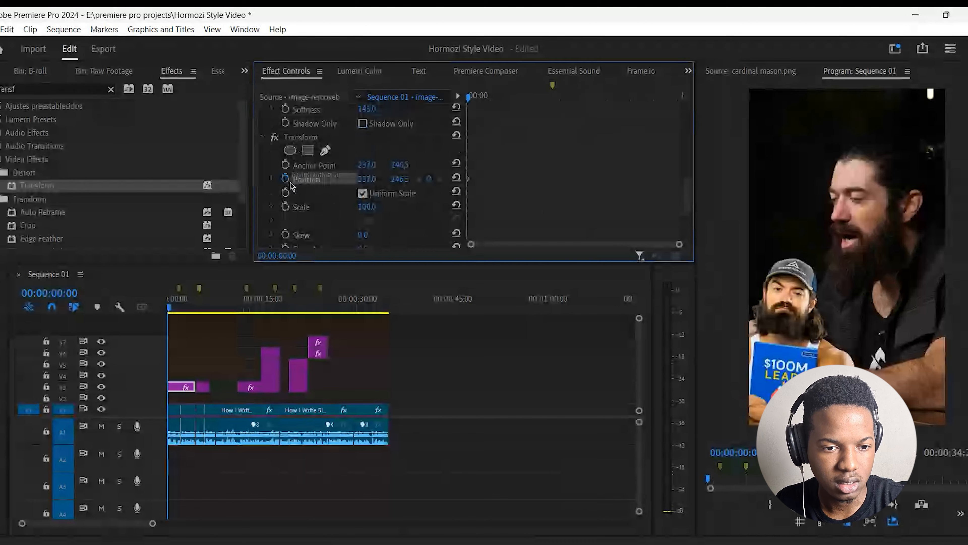
key(space)
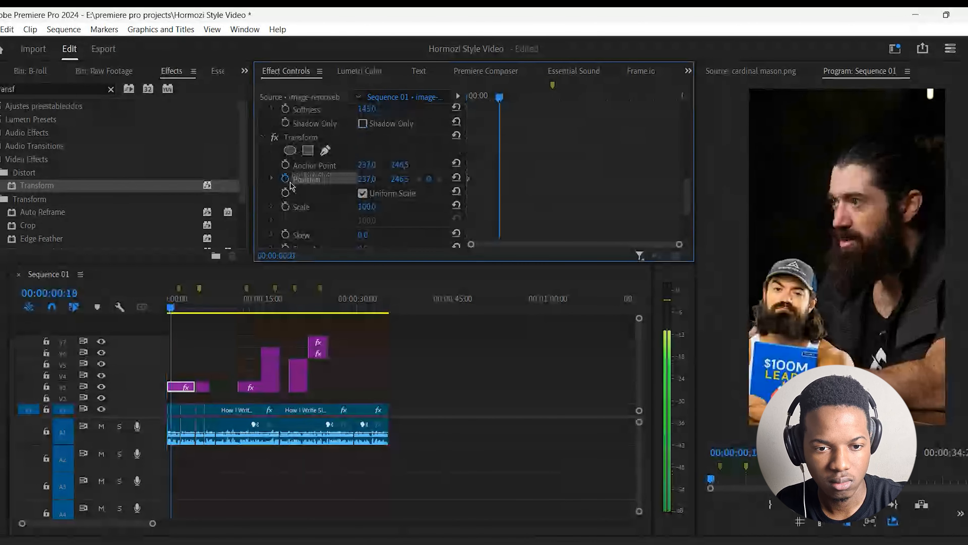
key(space)
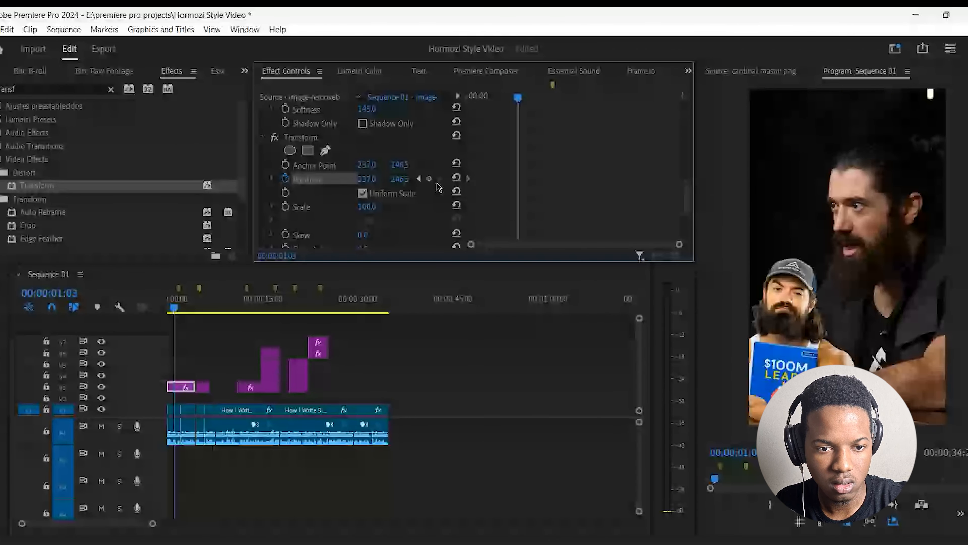
click(429, 178)
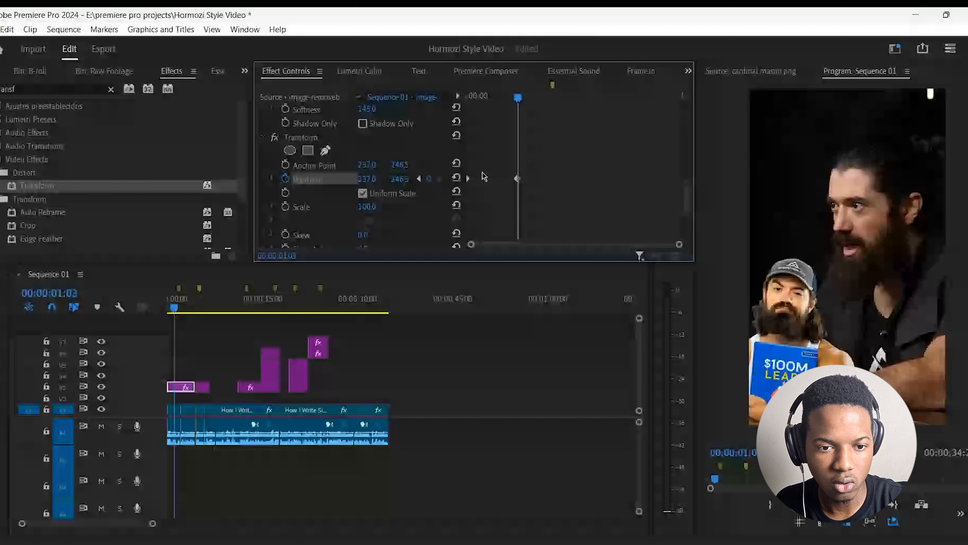
Set the first Position keyframe's horizontal value to about -15 so the image slides in from off-frame, and preview it.
click(409, 178)
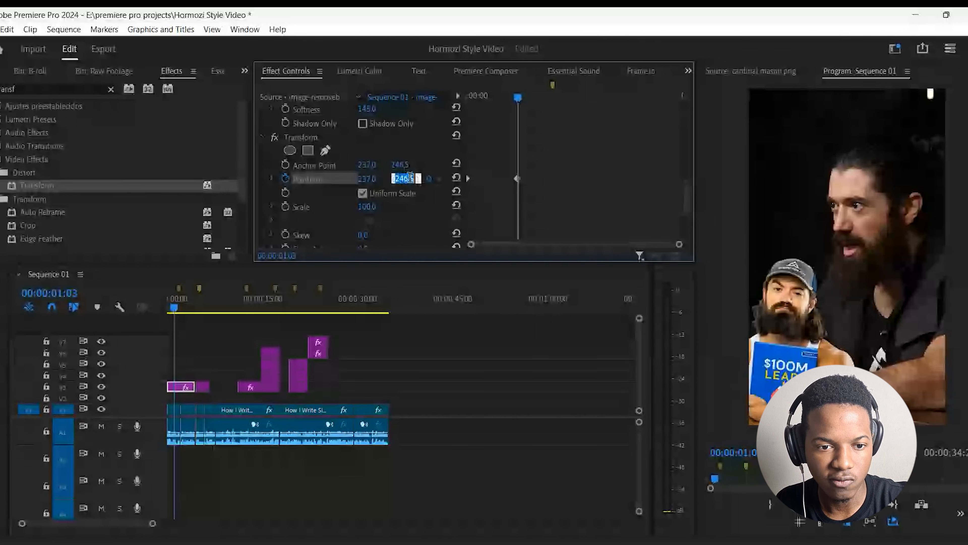
key(Up)
mouse_move(371, 182)
mouse_down()
mouse_move(81, 231)
mouse_move(207, 226)
mouse_move(184, 244)
mouse_move(374, 180)
mouse_up()
key(space)
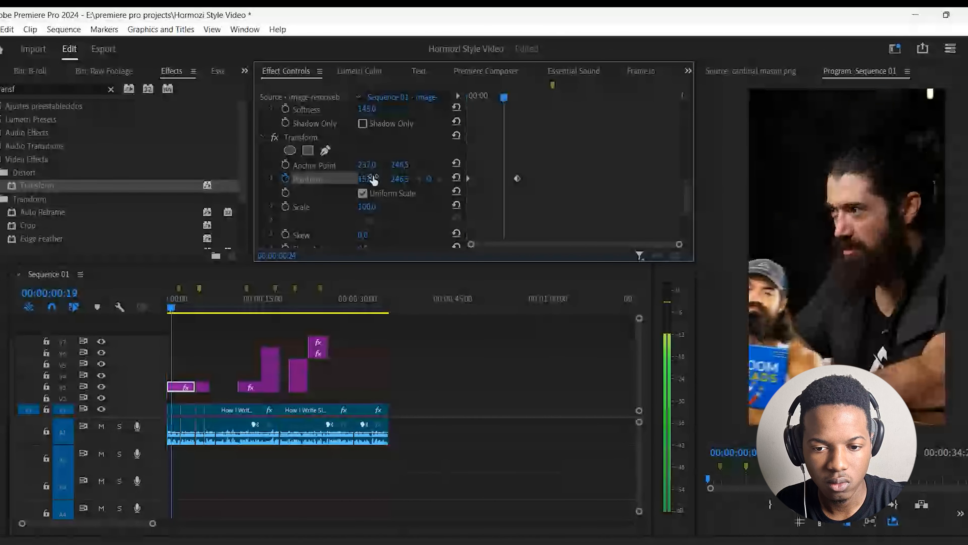
Shift both Position keyframes of the first image later and closer together, and return to the clip's start.
drag(527, 157, 462, 191)
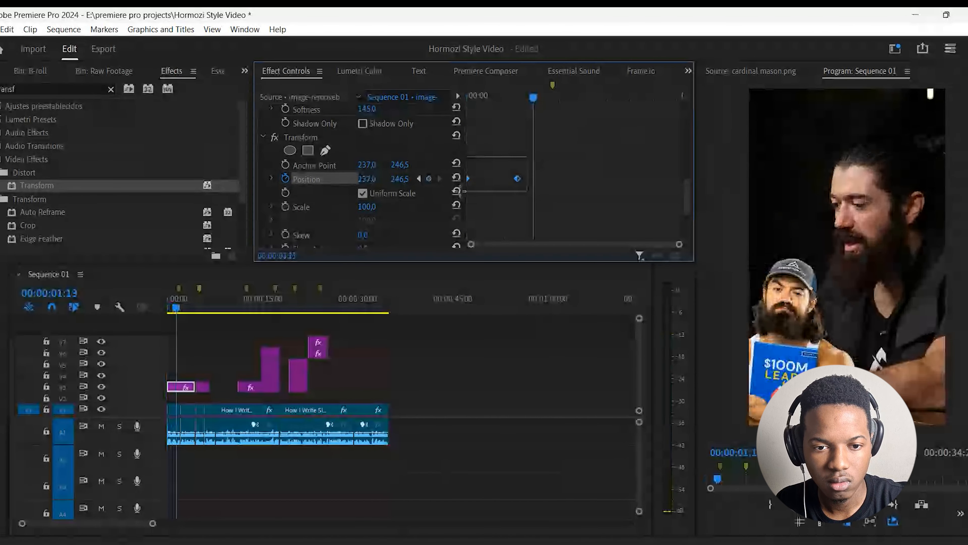
mouse_move(517, 178)
mouse_down()
mouse_move(552, 179)
mouse_move(508, 179)
mouse_up()
click(492, 107)
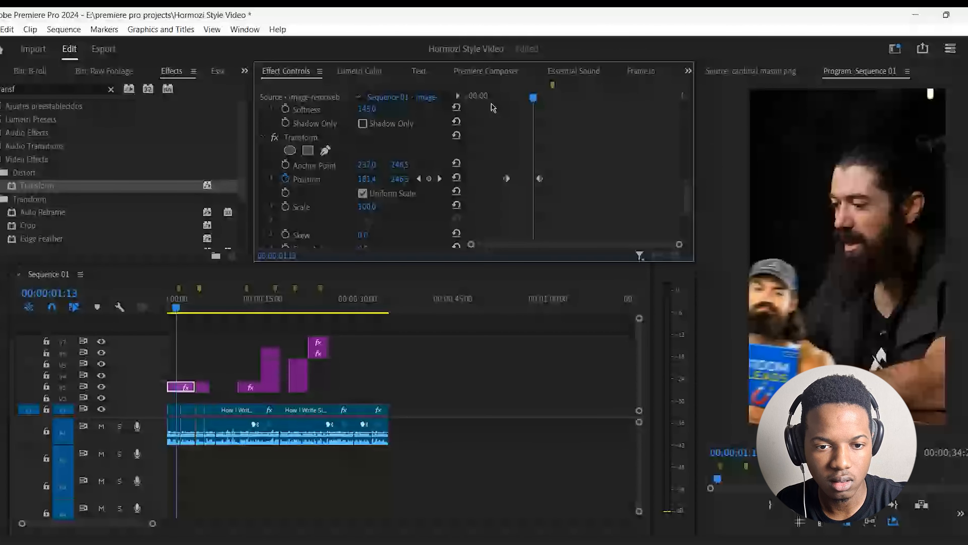
click(470, 101)
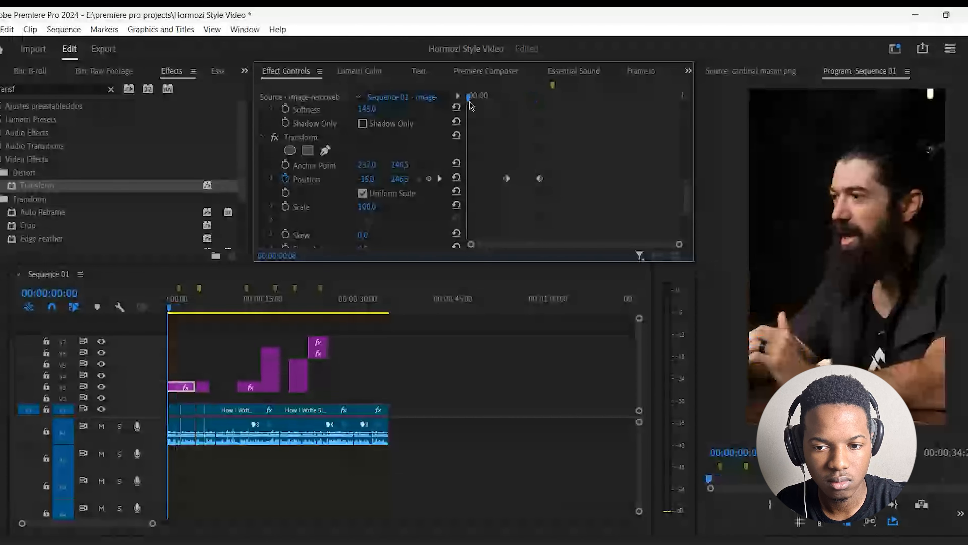
Play the slide-in, and set both Position keyframes of the first image to Bezier temporal interpolation.
key(space)
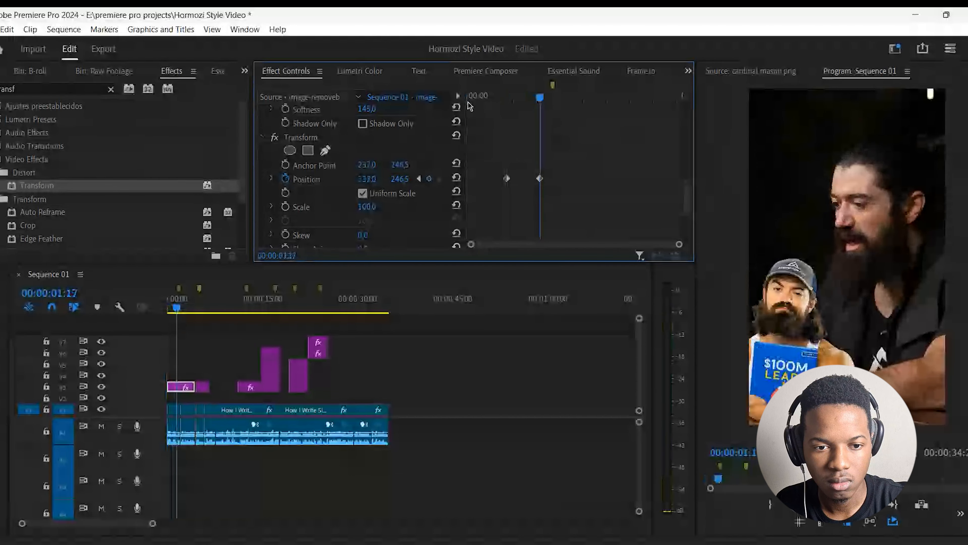
drag(499, 167, 555, 182)
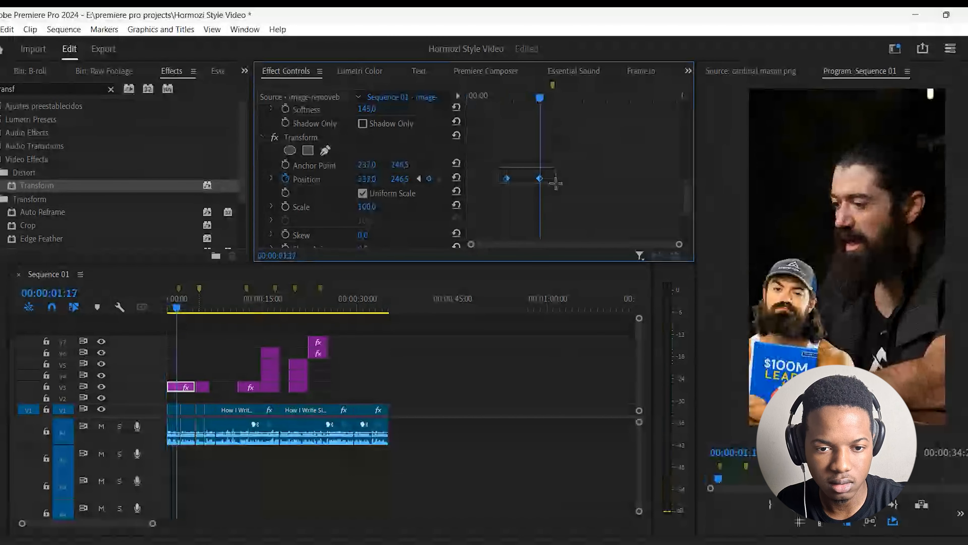
right_click(540, 180)
mouse_move(587, 290)
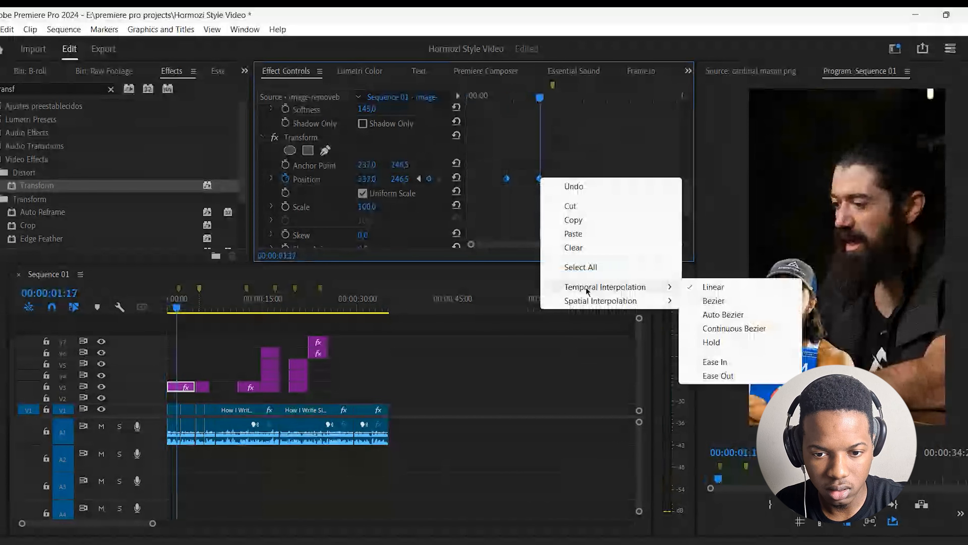
click(724, 304)
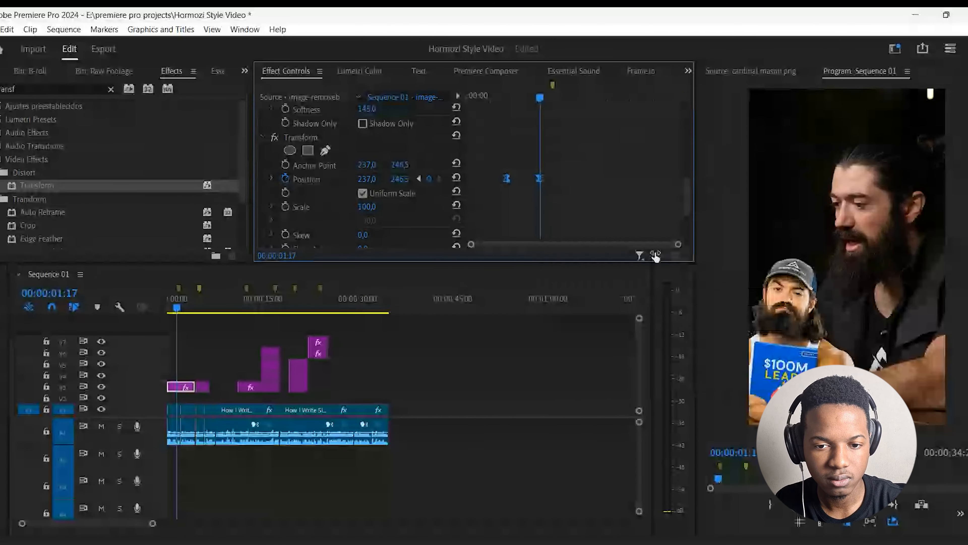
Expand the Position velocity graph, lower both keyframes' velocity to 0 for a smooth ease curve, and preview the slide-in.
drag(678, 244, 614, 244)
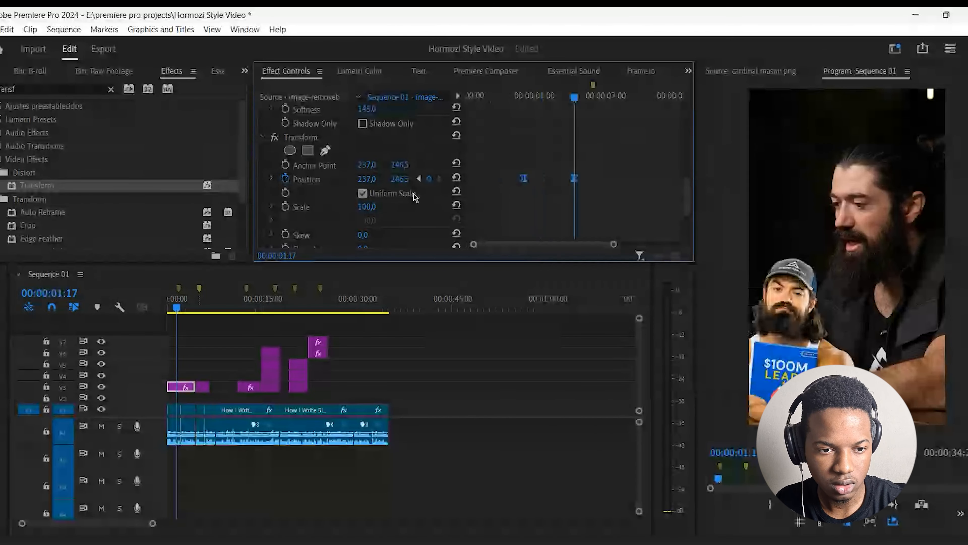
click(271, 179)
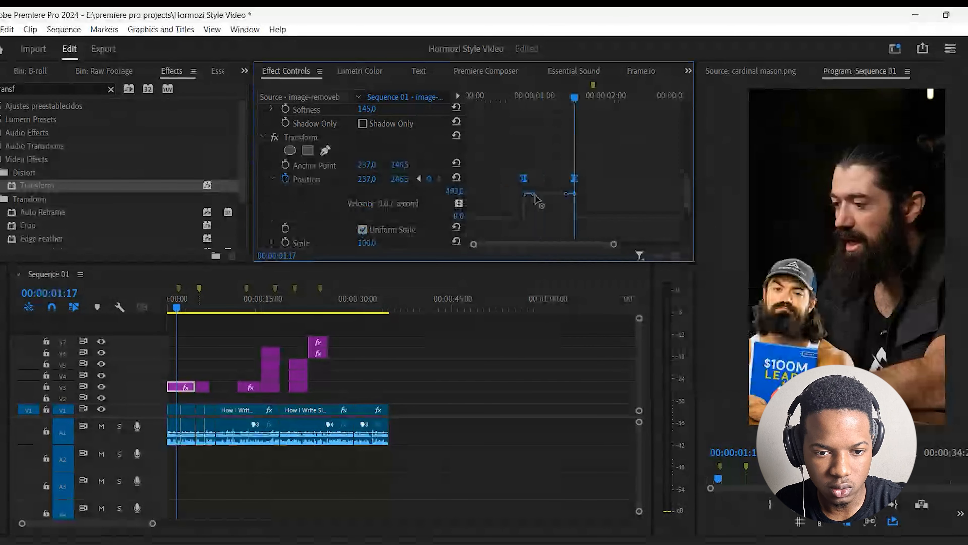
drag(534, 195, 570, 217)
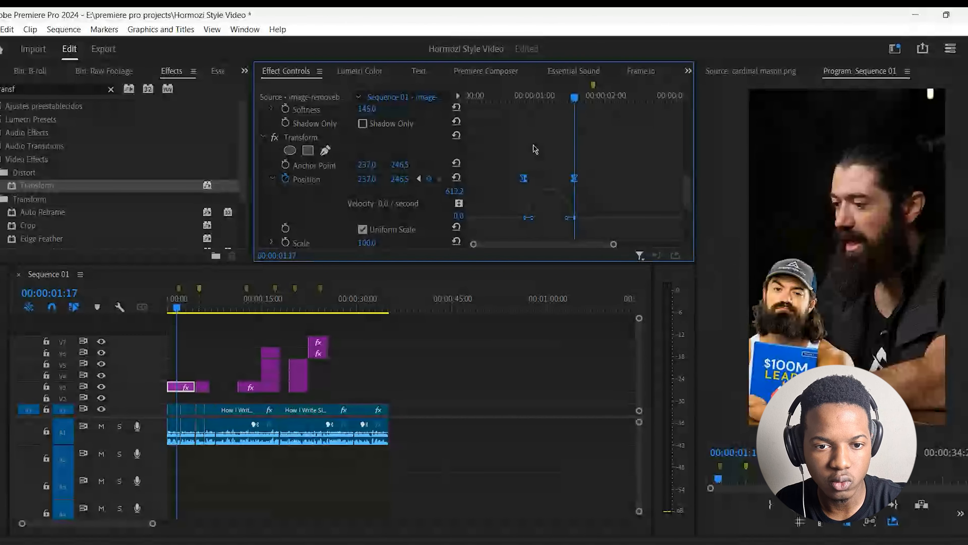
click(523, 97)
drag(521, 112, 508, 125)
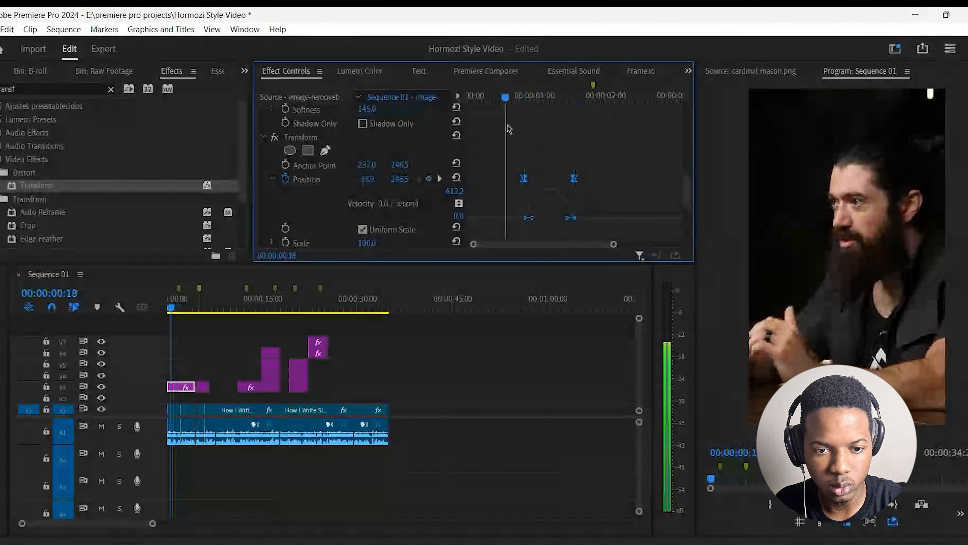
key(space)
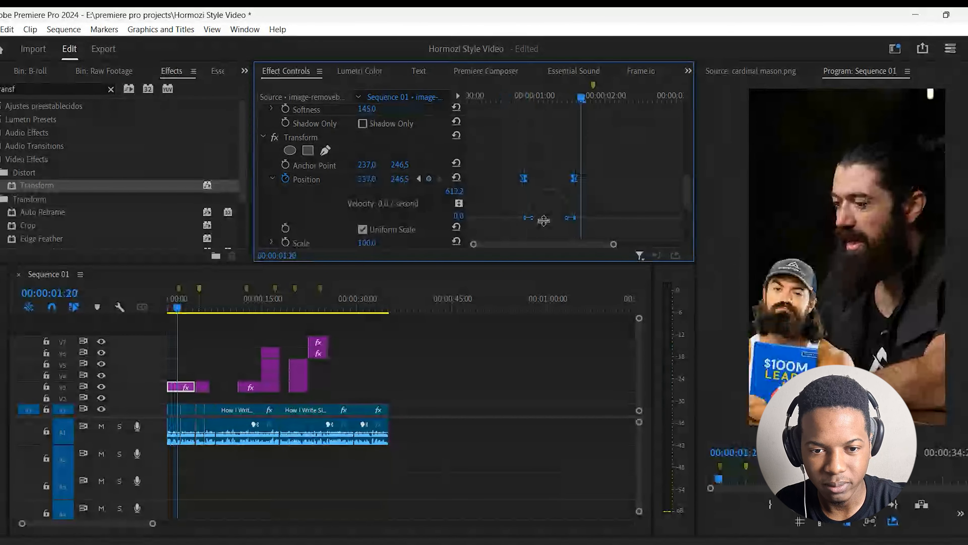
Lengthen the first Position keyframe's velocity handle to steepen the curve, and play back the first image's animation.
click(533, 219)
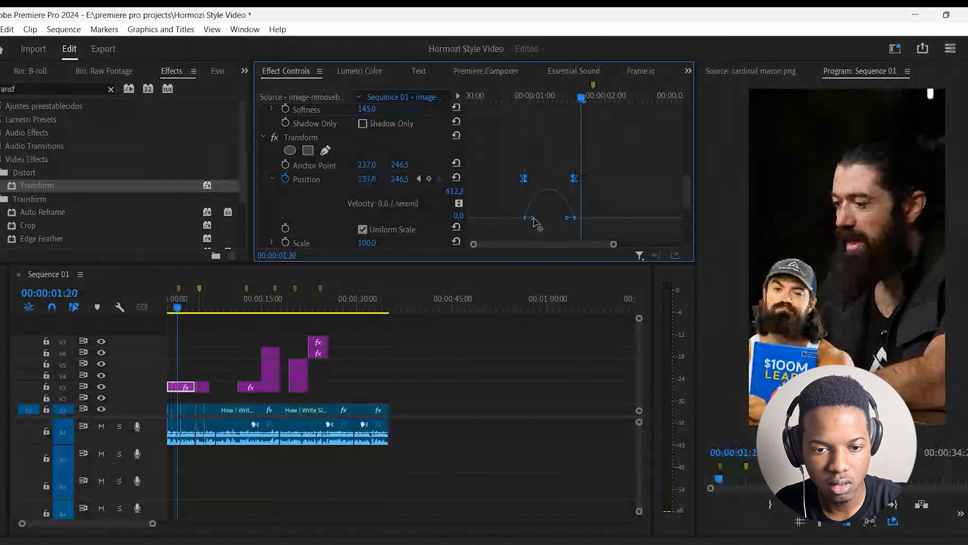
drag(533, 219, 549, 121)
click(510, 98)
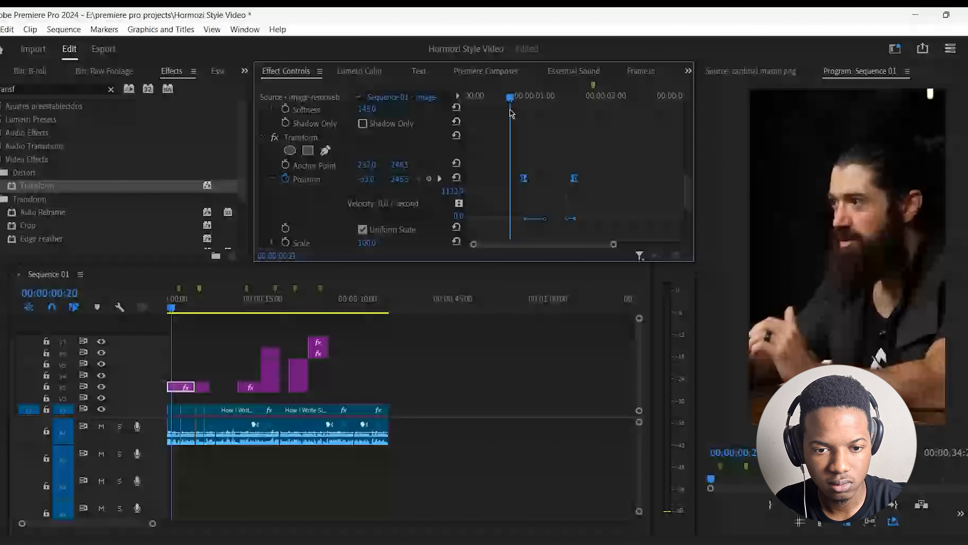
key(space)
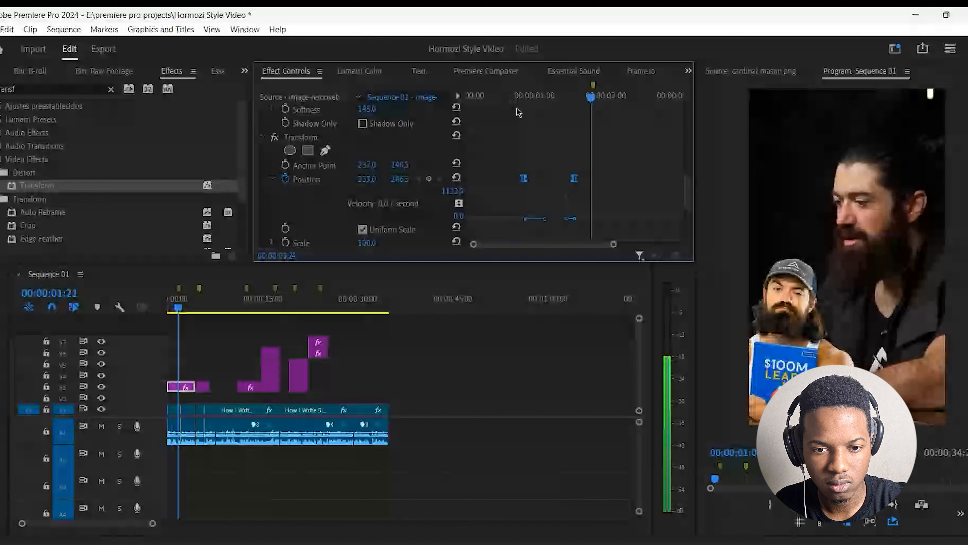
key(space)
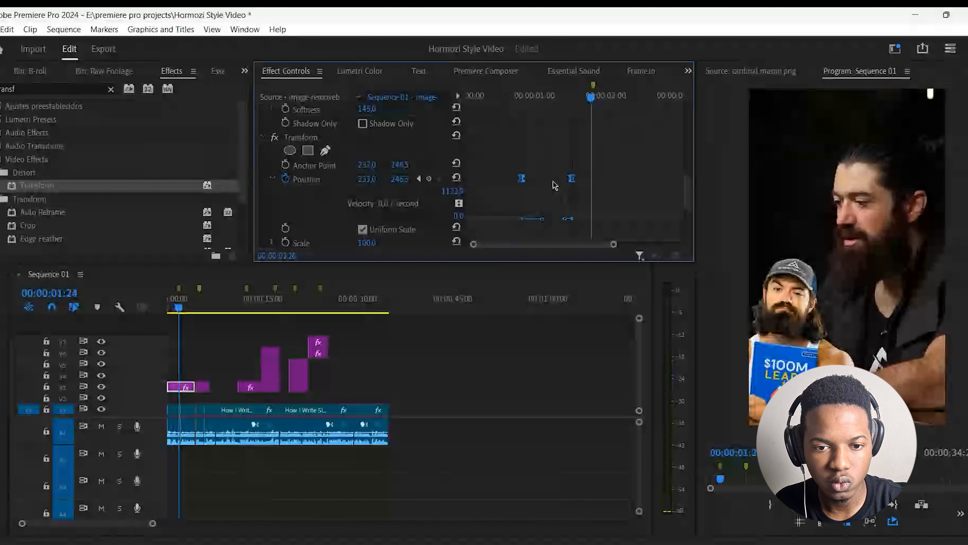
Shift both Position keyframes of the first image earlier in two passes, playing from the sequence start to check the timing.
drag(573, 179, 552, 182)
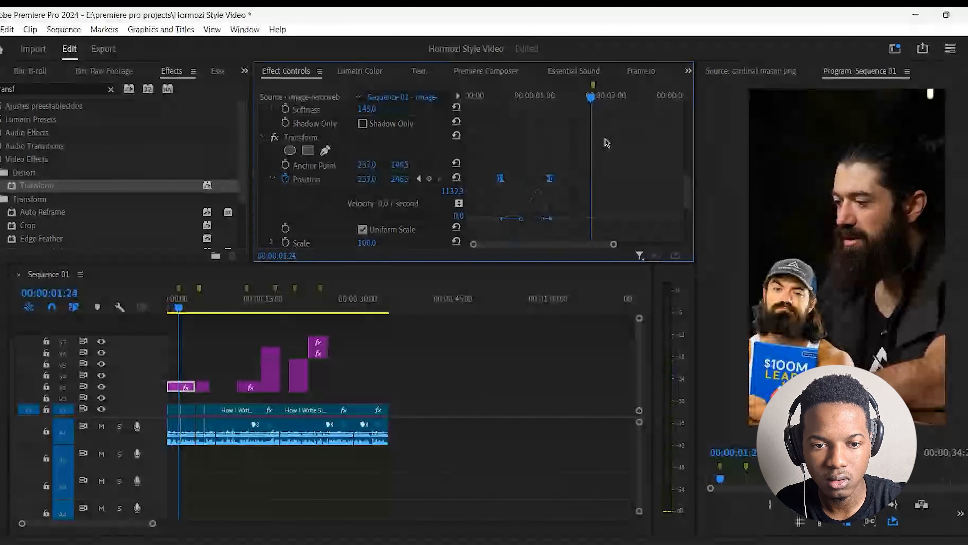
key(Home)
key(space)
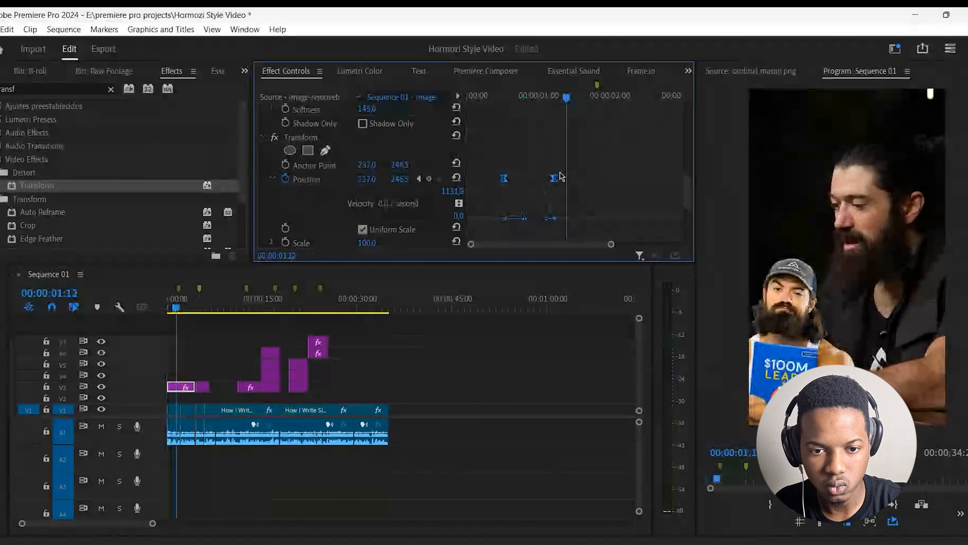
drag(556, 178, 554, 186)
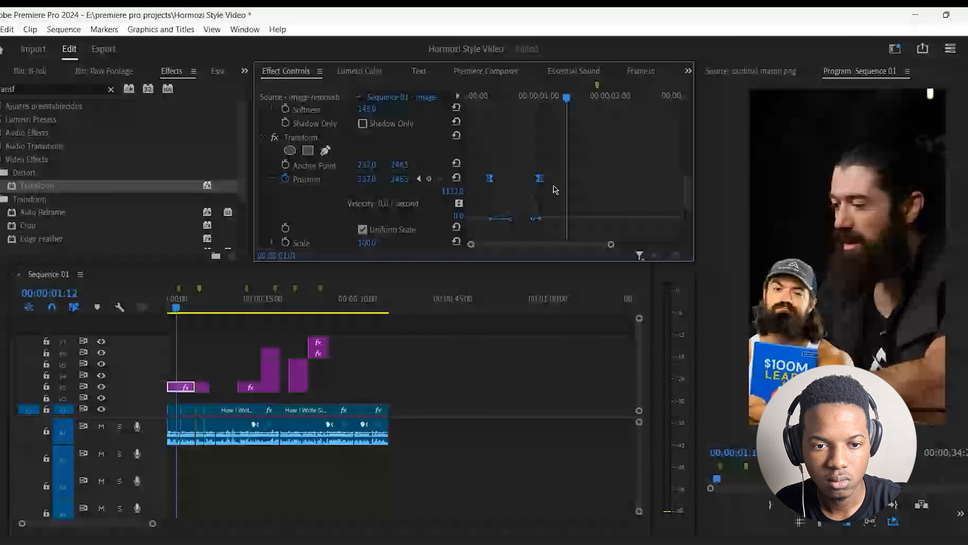
click(426, 133)
key(Home)
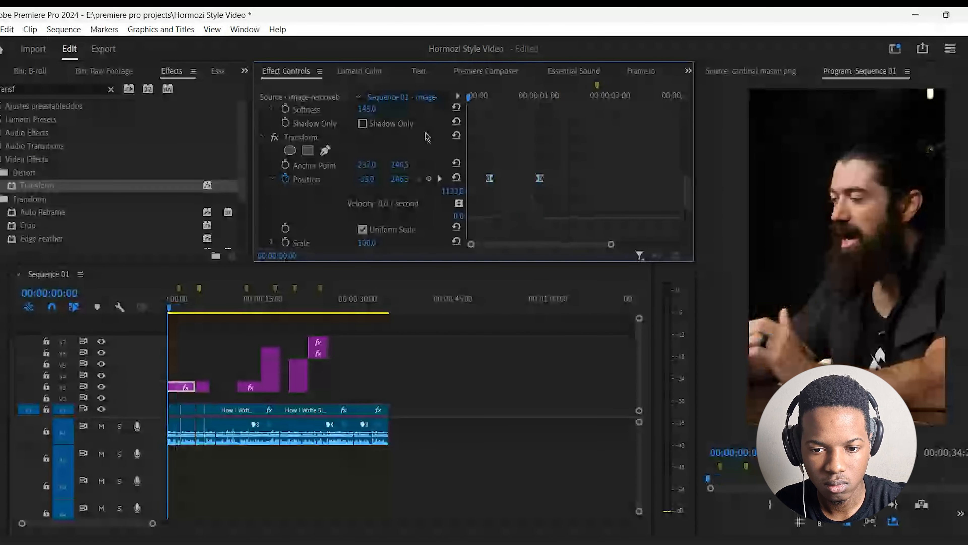
key(space)
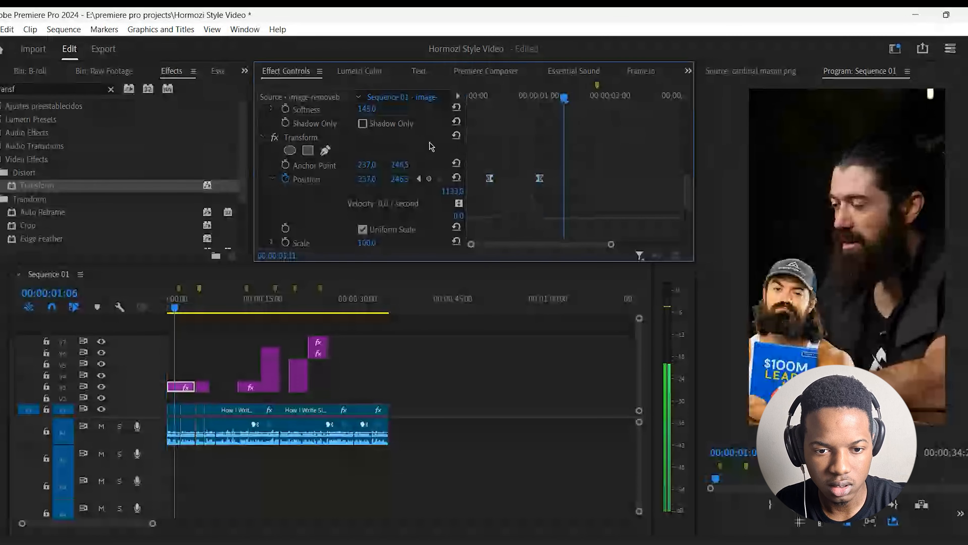
key(space)
Lengthen the second Position keyframe's velocity handle, move the first keyframe slightly later, and replay the slide-in.
click(540, 178)
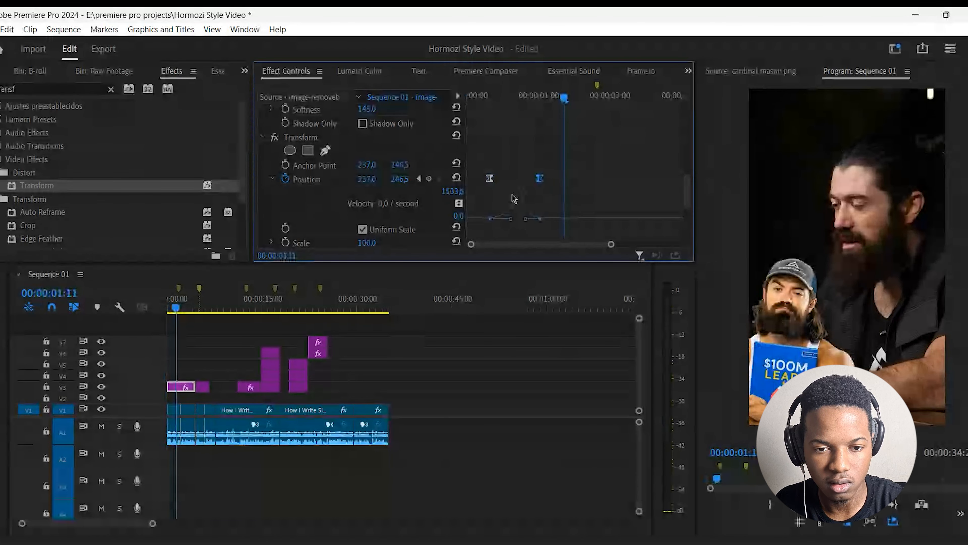
key(Home)
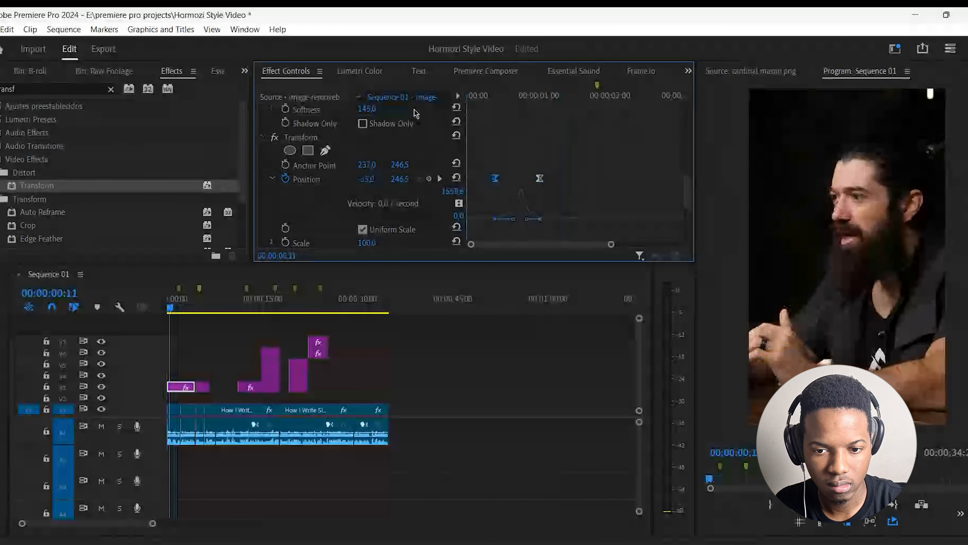
key(space)
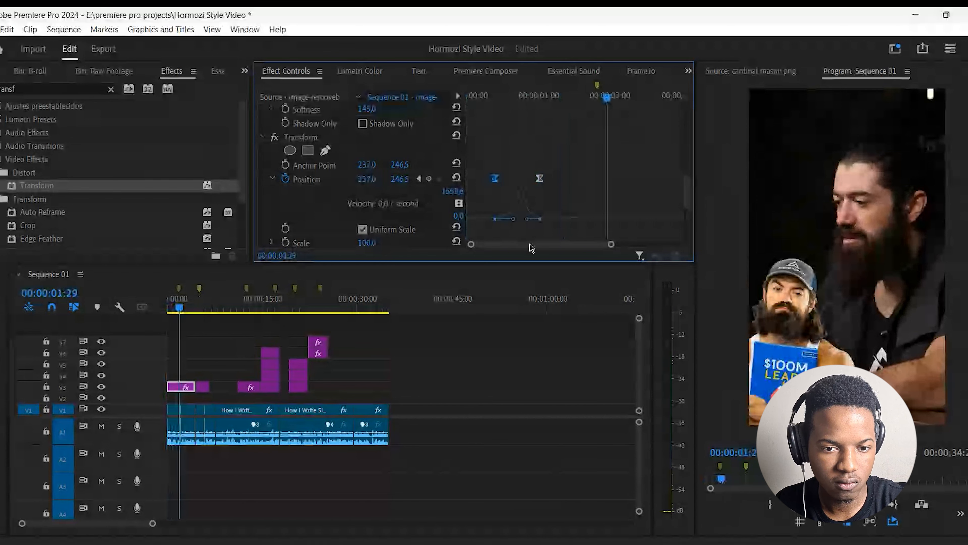
Copy the first image's Transform effect and paste it onto the dollar bill clip on V3.
drag(611, 244, 680, 244)
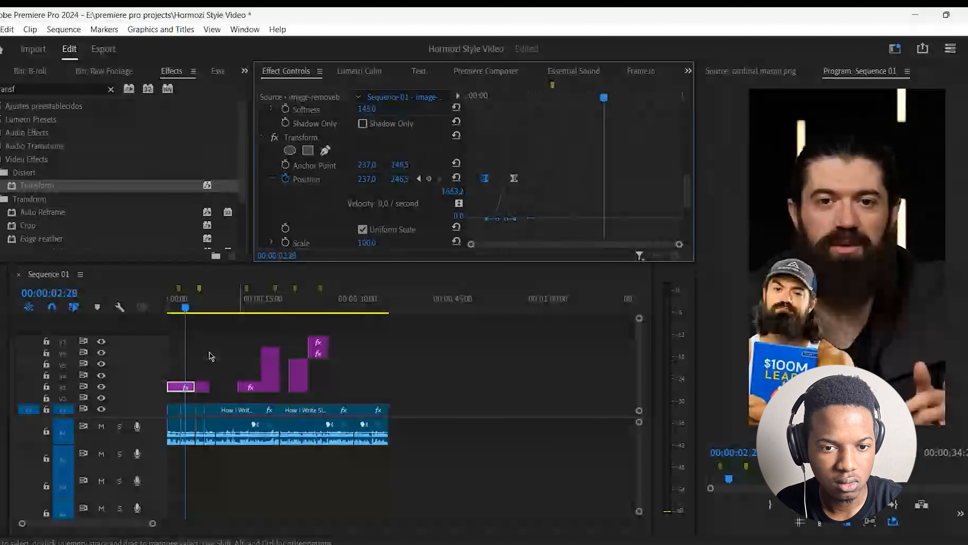
scroll(499, 185, up, 3)
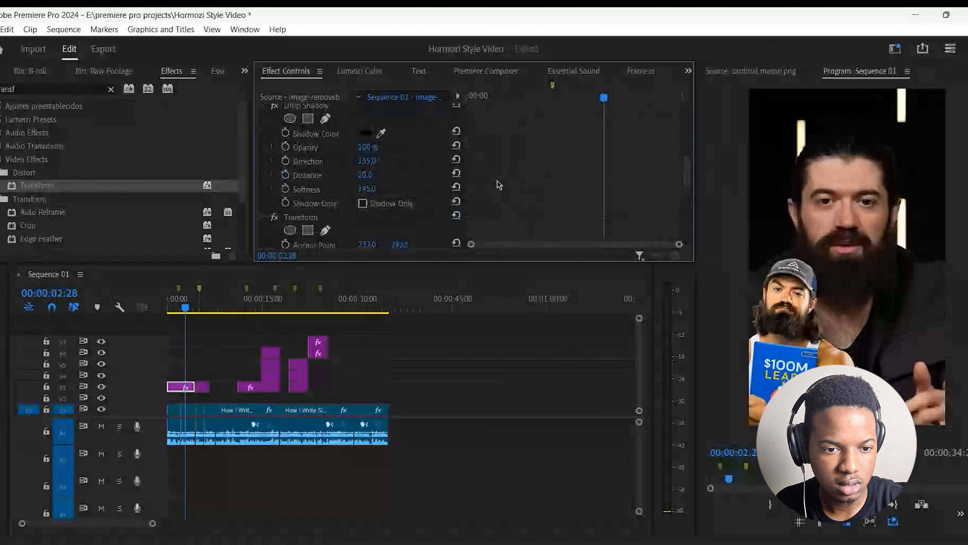
click(262, 217)
click(301, 214)
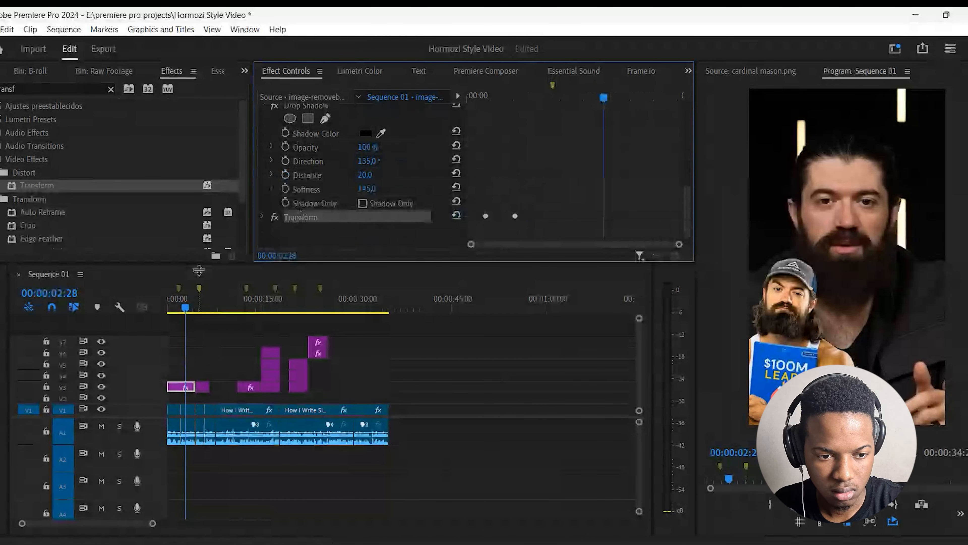
key(space)
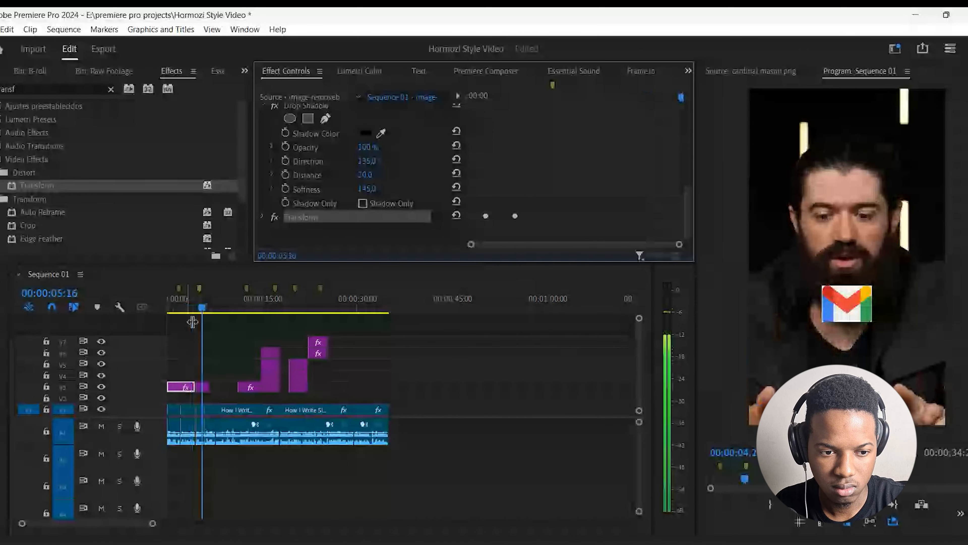
key(space)
drag(204, 312, 246, 317)
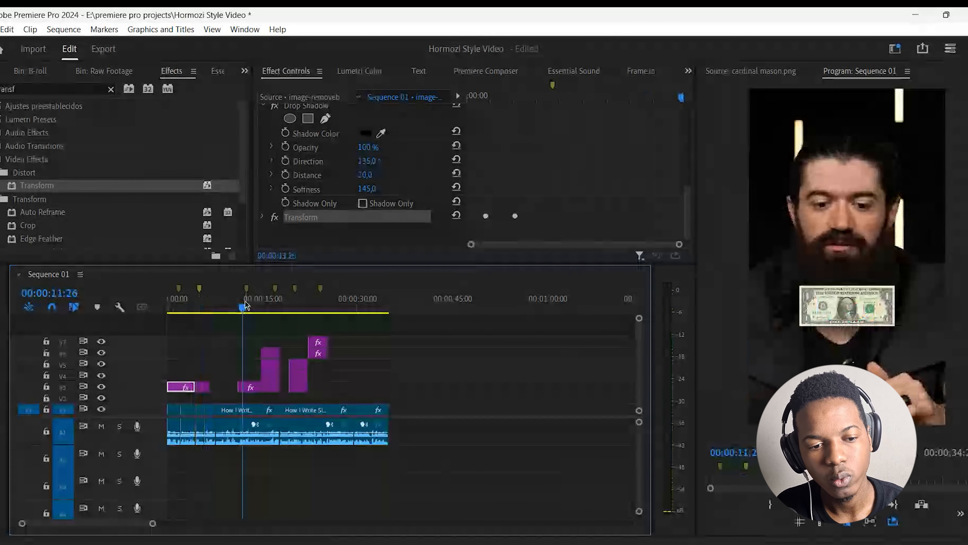
click(246, 388)
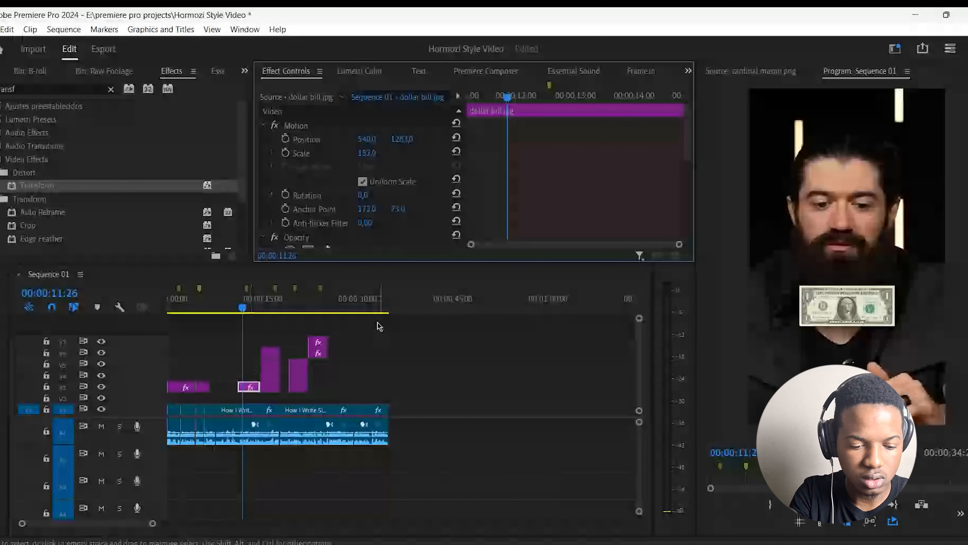
key(ctrl+v)
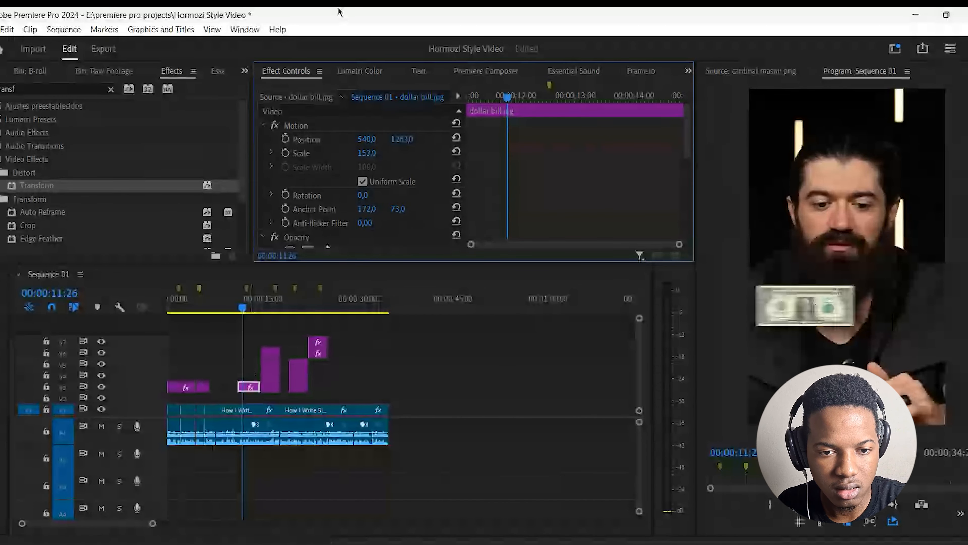
Shift both Transform Position keyframes of the dollar bill clip later so its slide-in starts after 00:00:12:00.
scroll(266, 138, down, 5)
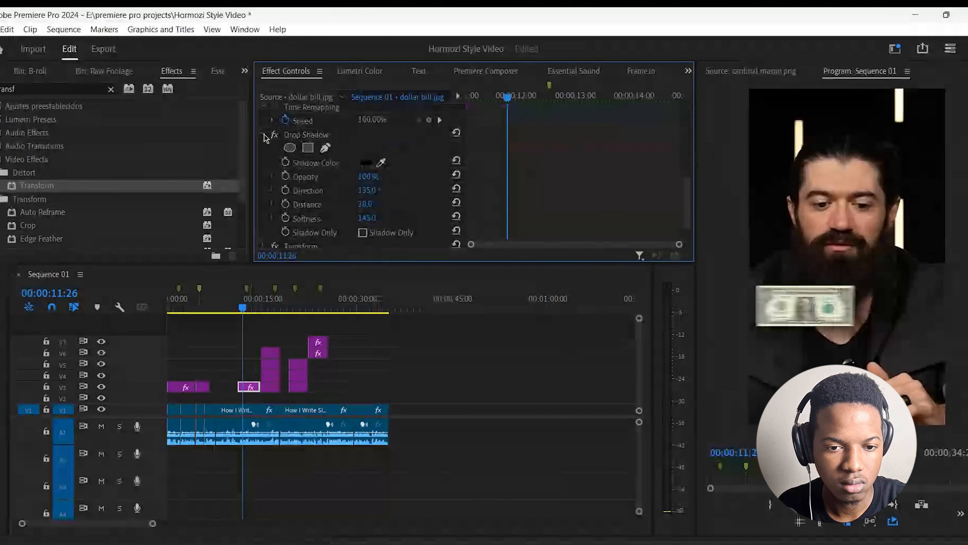
click(264, 136)
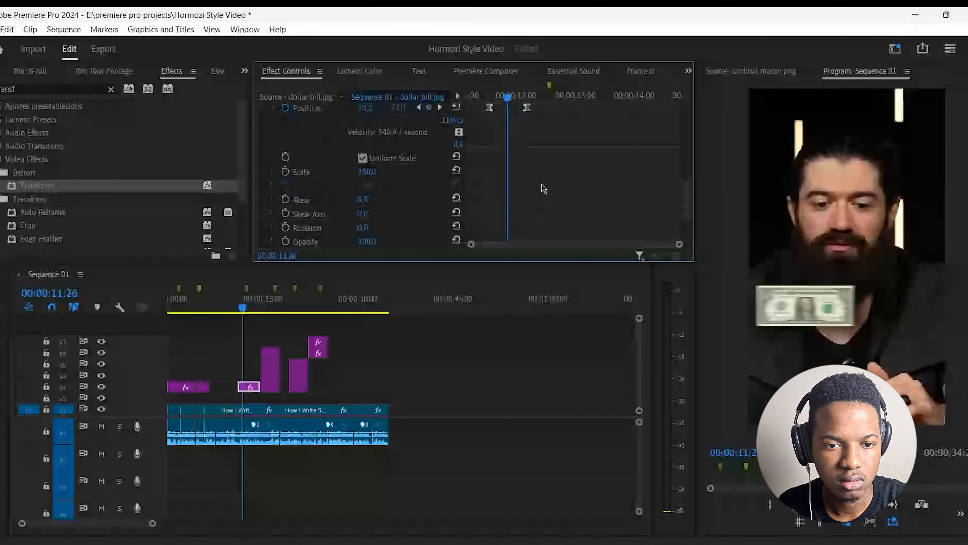
drag(507, 97, 455, 110)
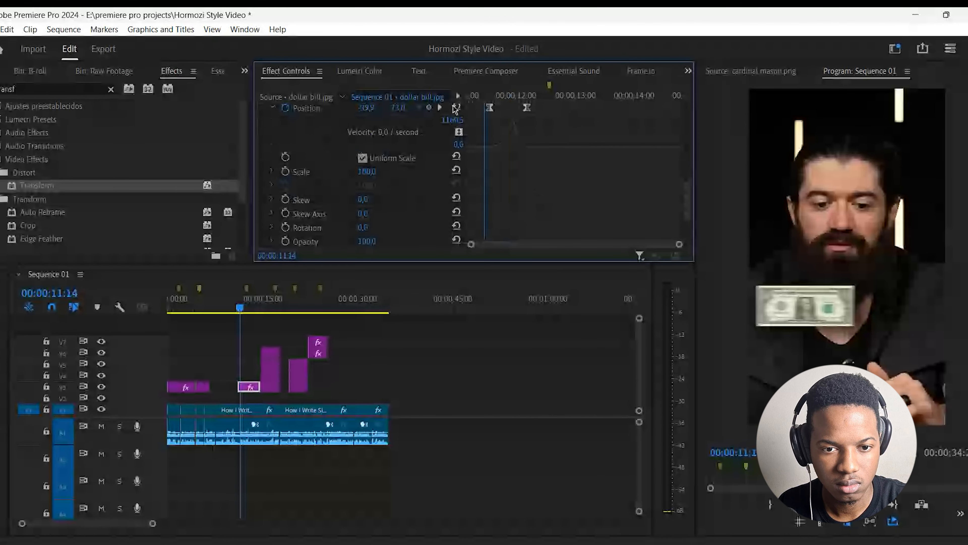
drag(568, 106, 563, 142)
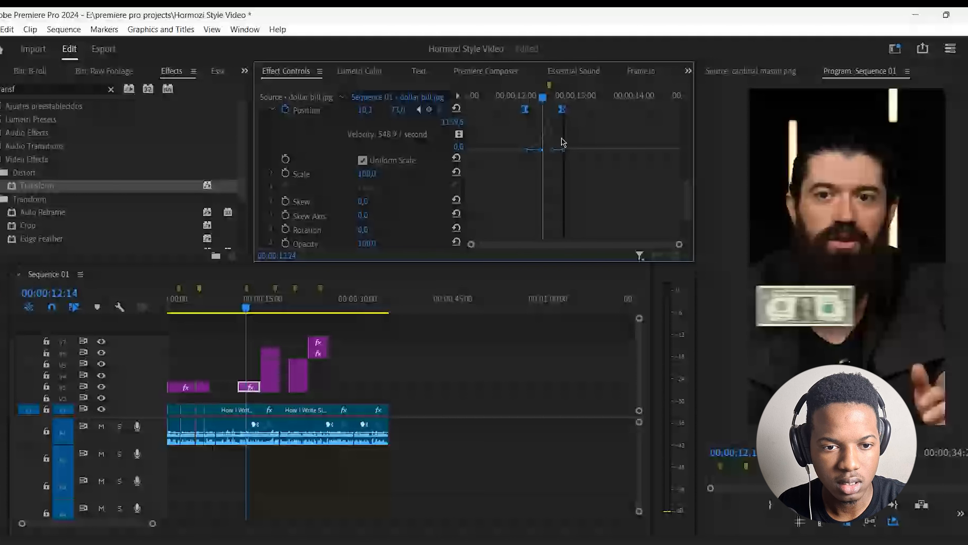
click(535, 137)
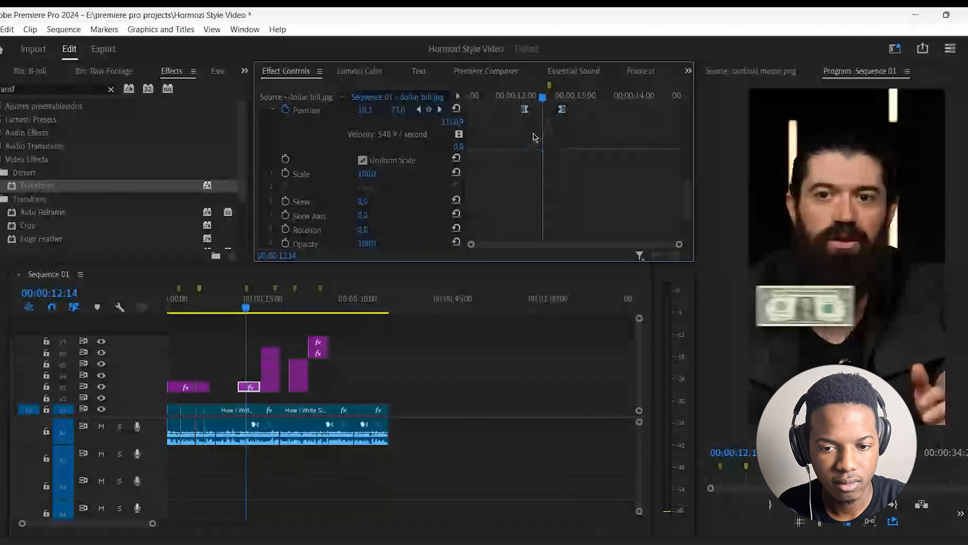
Preview the dollar bill's slide-in and move its second Position keyframe closer to the first to speed it up.
click(419, 109)
key(space)
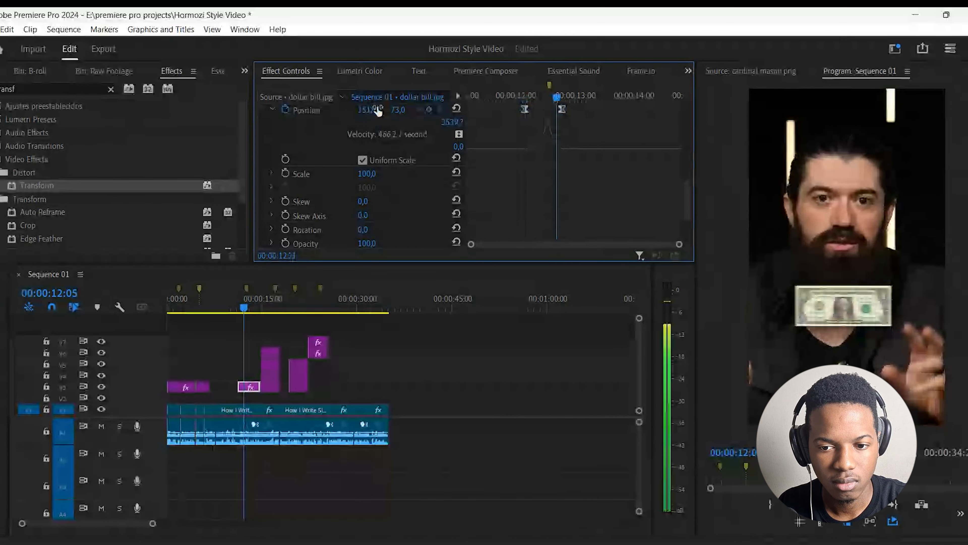
drag(562, 110, 558, 117)
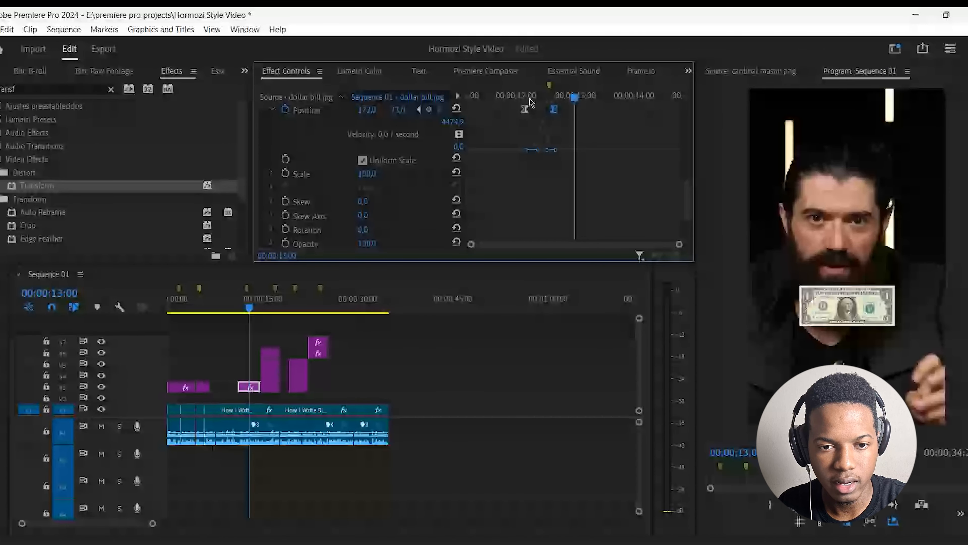
Replay the dollar bill's slide-in from 00:00:12:07 and stop on the stacked dollar bills near 00:00:15:06.
click(530, 98)
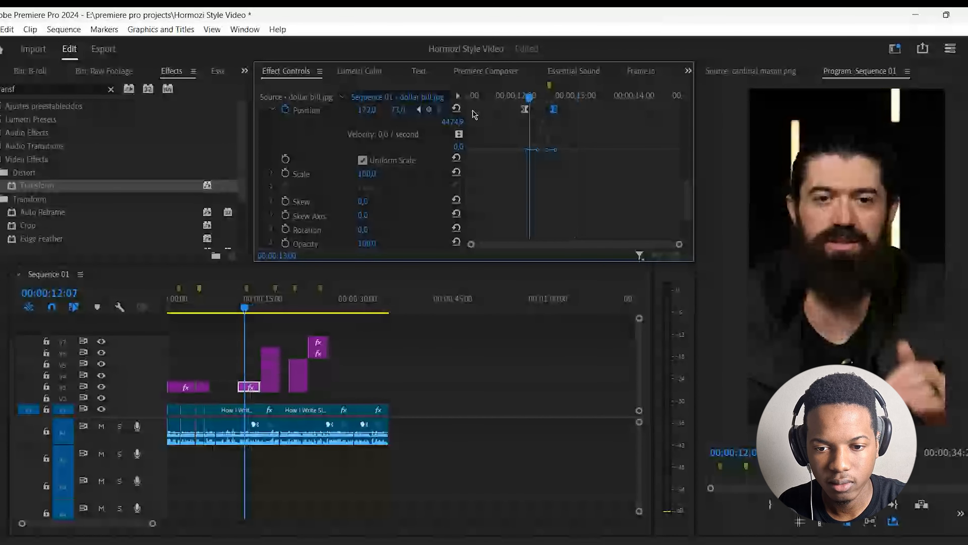
key(space)
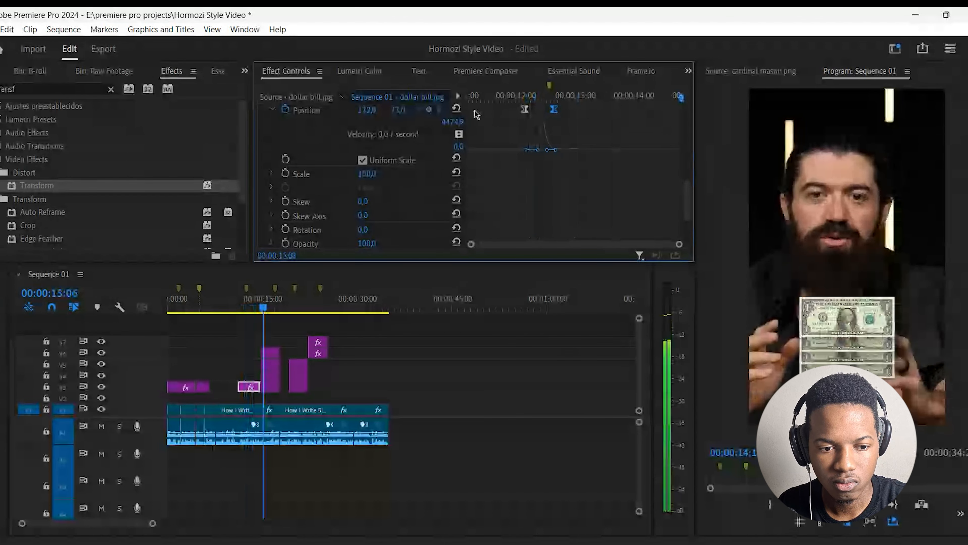
key(space)
drag(276, 304, 263, 305)
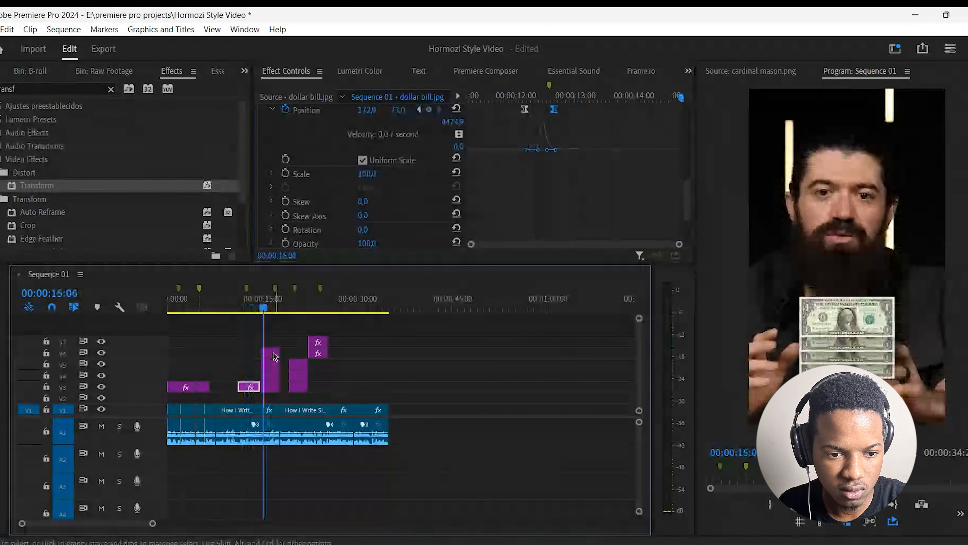
click(275, 356)
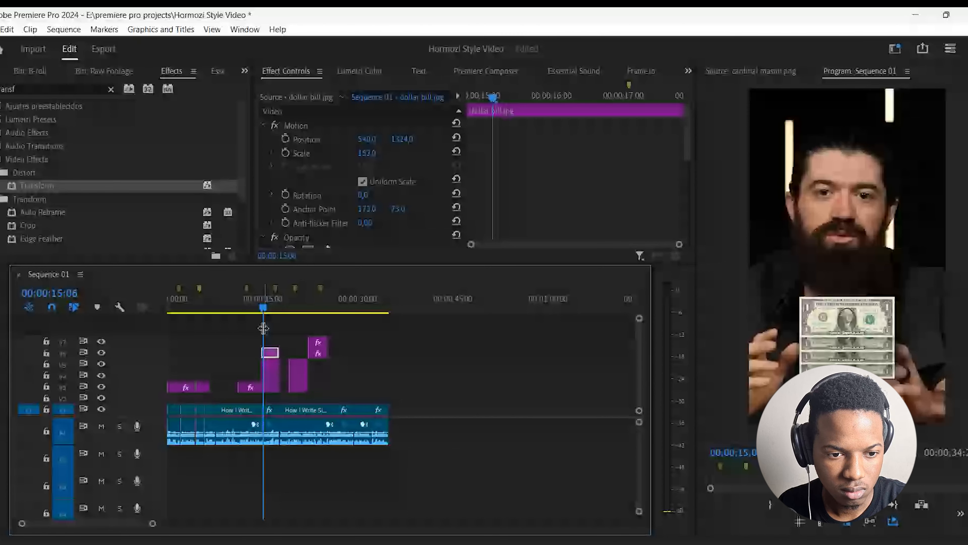
drag(263, 309, 268, 310)
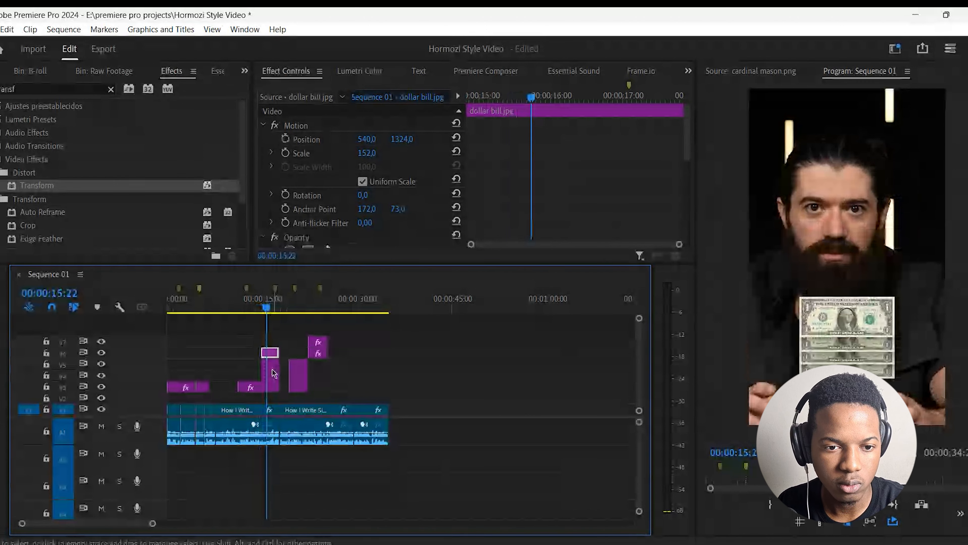
drag(404, 139, 416, 136)
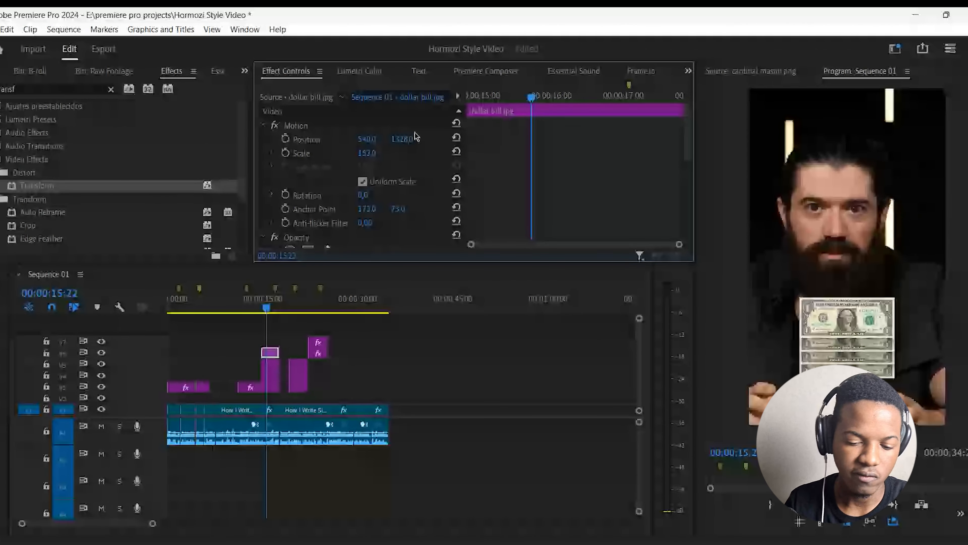
key(ctrl+z)
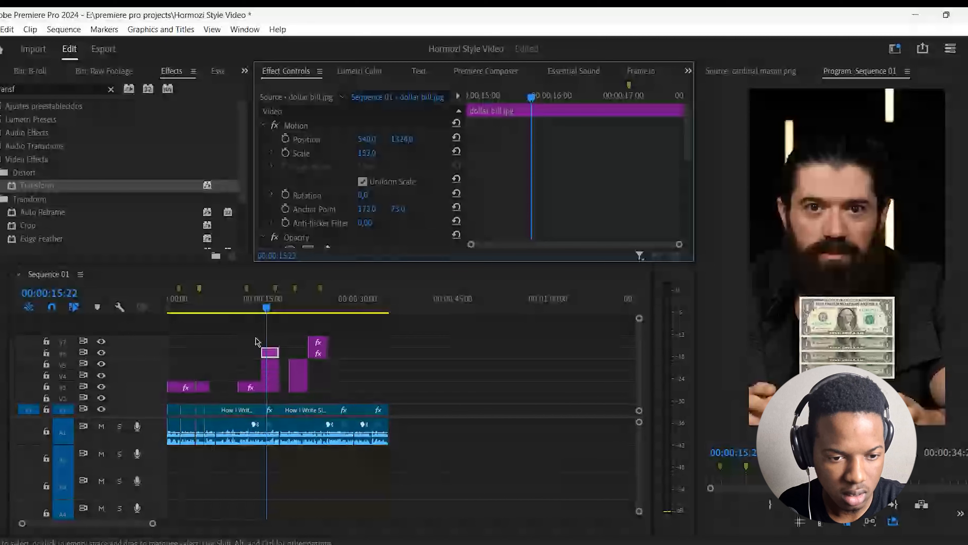
Apply the Transform effect to the dollar bill clip on V5 and start Position keyframing at 00:00:14:25.
click(273, 365)
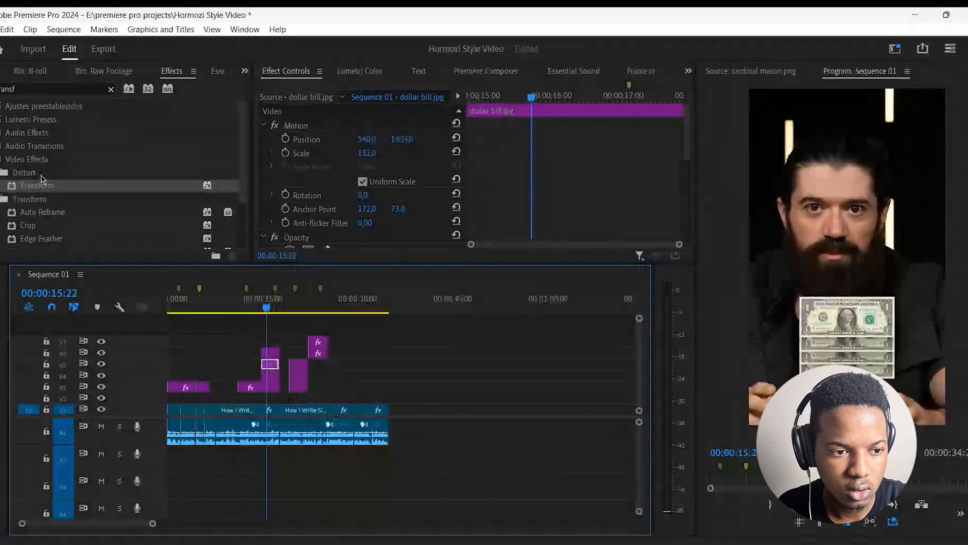
drag(42, 179, 300, 370)
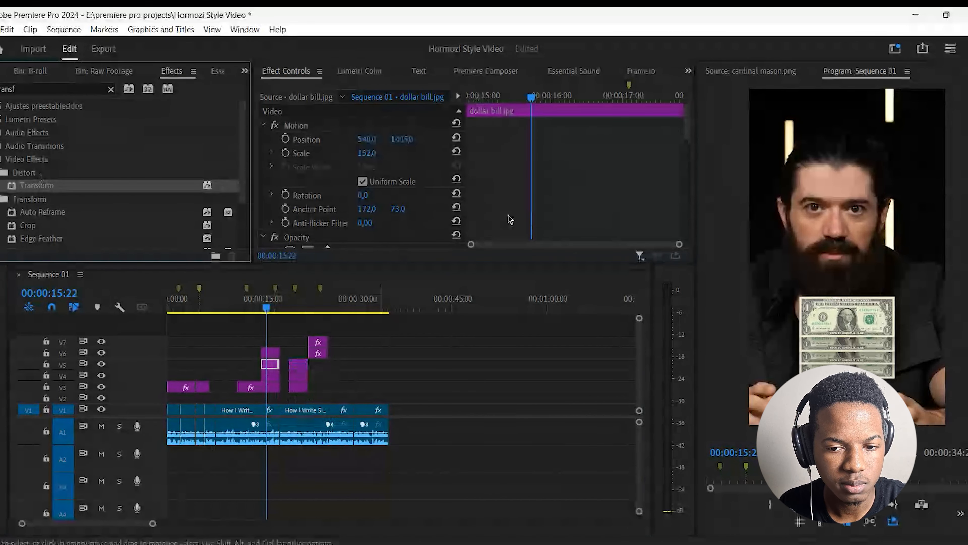
scroll(495, 172, down, 5)
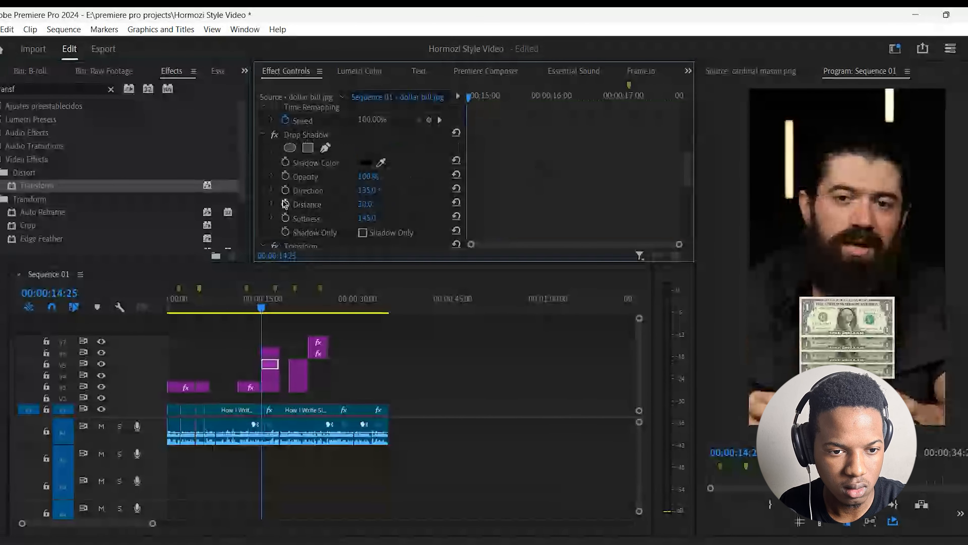
scroll(288, 200, down, 2)
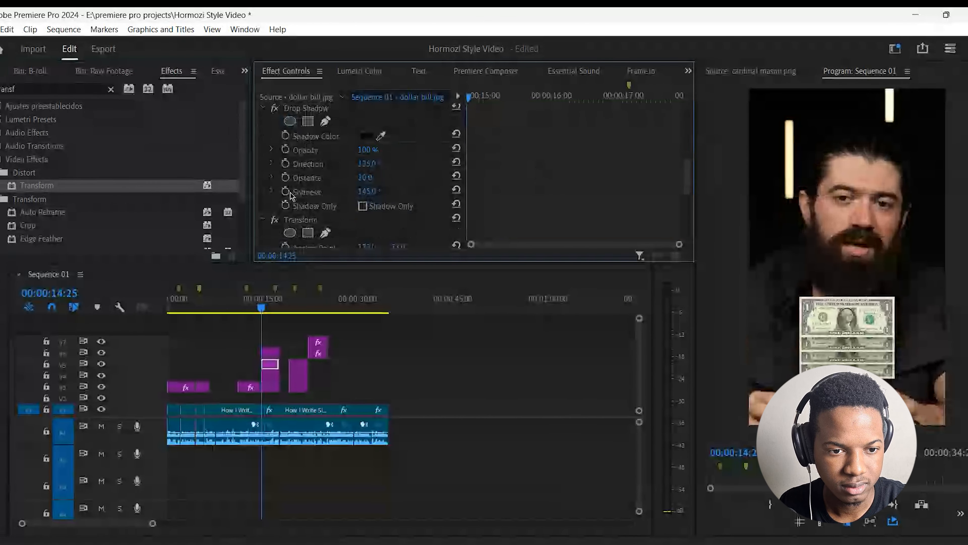
scroll(290, 196, down, 4)
click(285, 141)
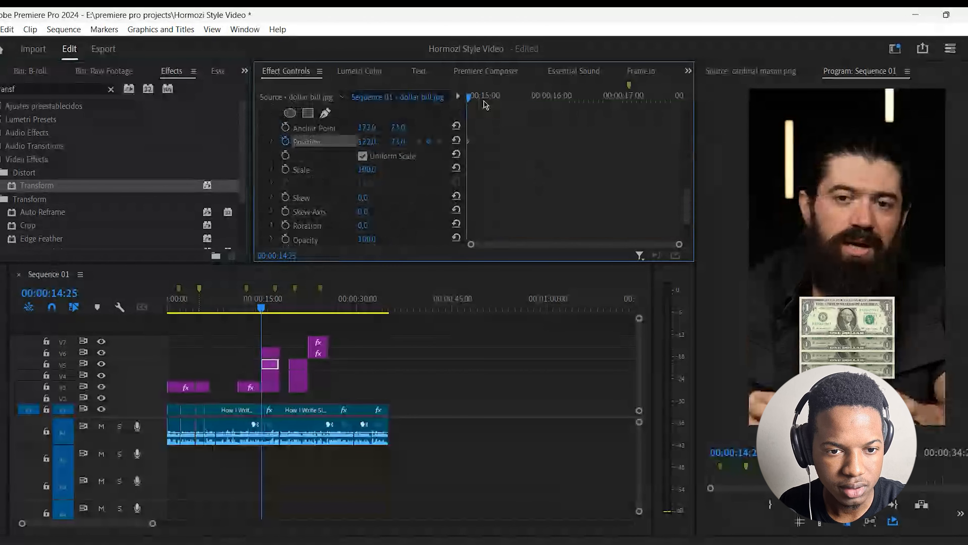
Add a second Transform Position keyframe at 00:00:15:16 and set the first keyframe's vertical Position to 23.
drag(484, 102, 491, 122)
key(space)
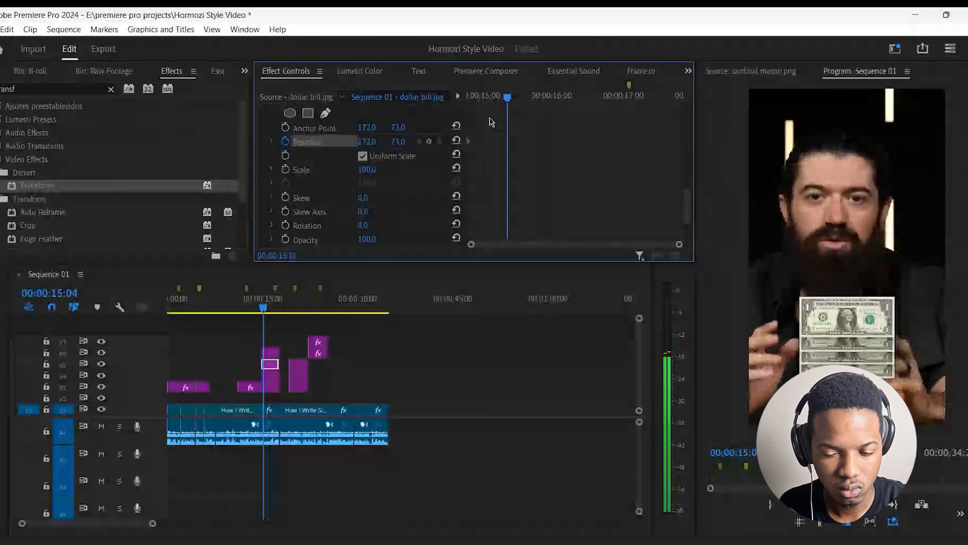
click(428, 141)
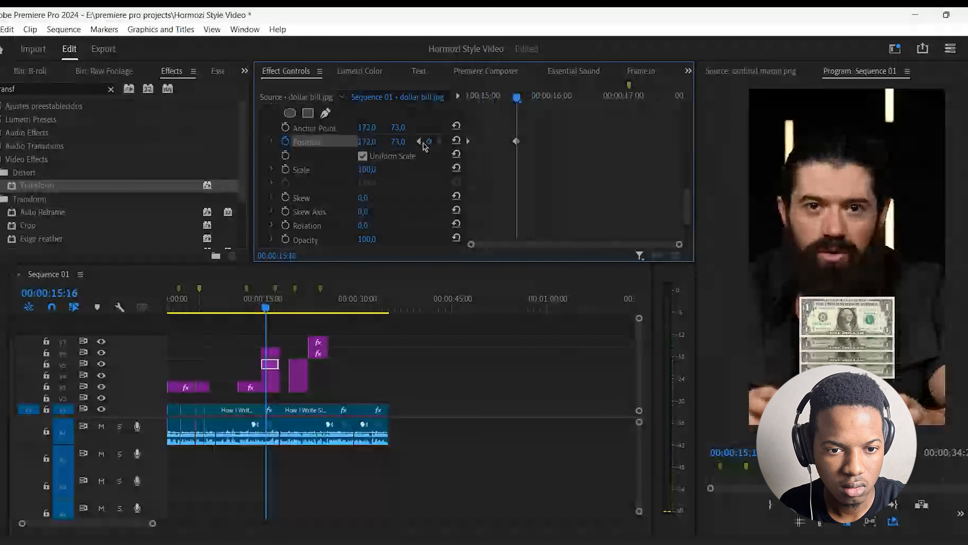
click(419, 141)
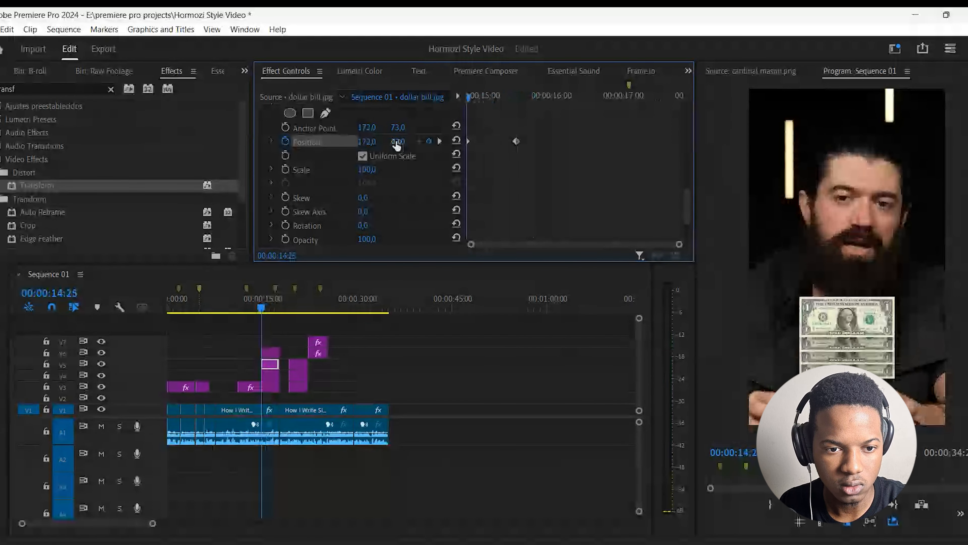
drag(397, 142, 362, 155)
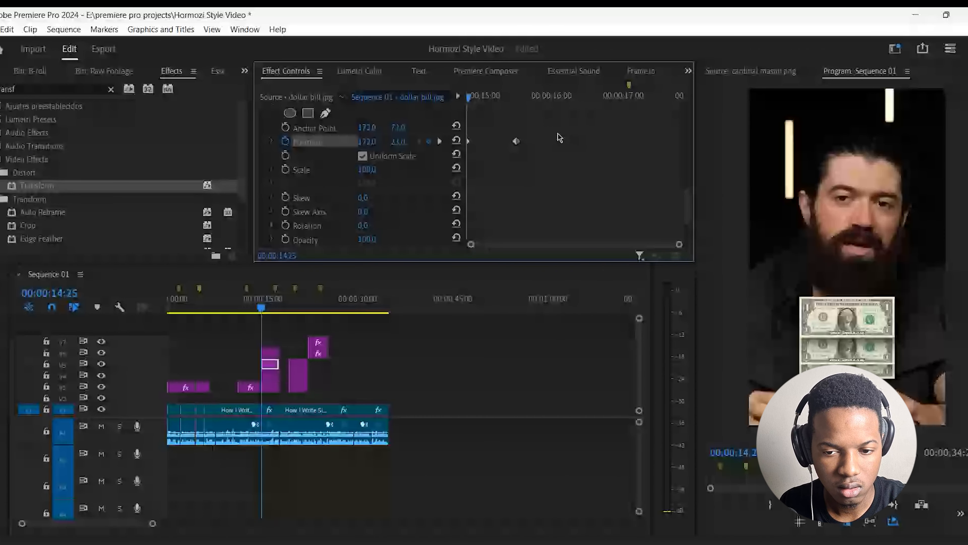
Move the first Position keyframe slightly later and the second one earlier to quicken the slide, and preview it.
drag(558, 133, 410, 151)
key(space)
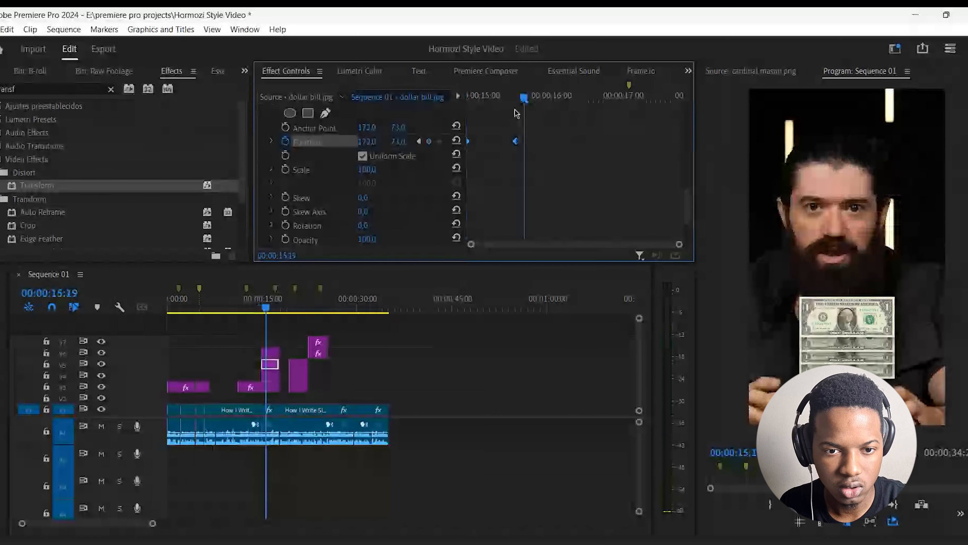
click(493, 98)
mouse_move(515, 142)
mouse_down()
mouse_move(502, 148)
mouse_move(521, 148)
mouse_move(504, 148)
mouse_up()
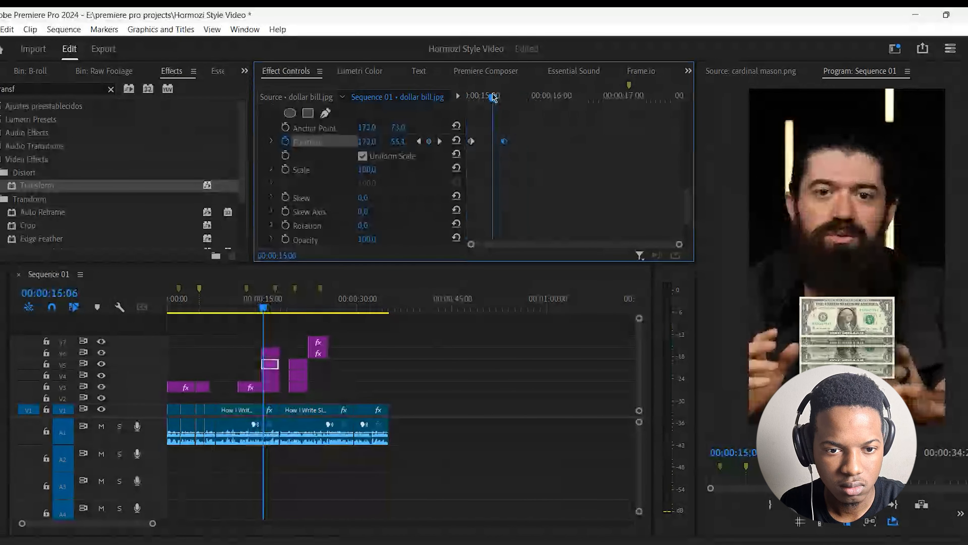
drag(493, 98, 468, 98)
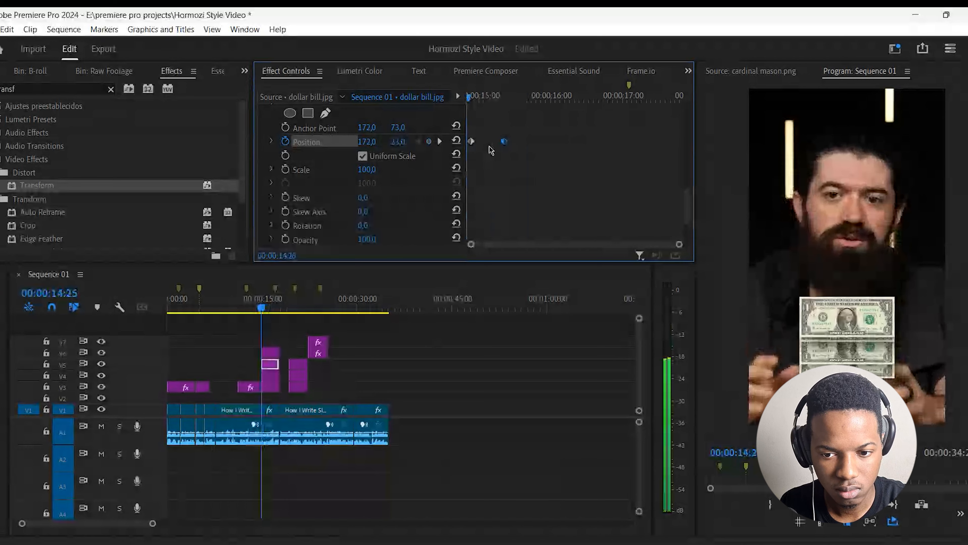
key(space)
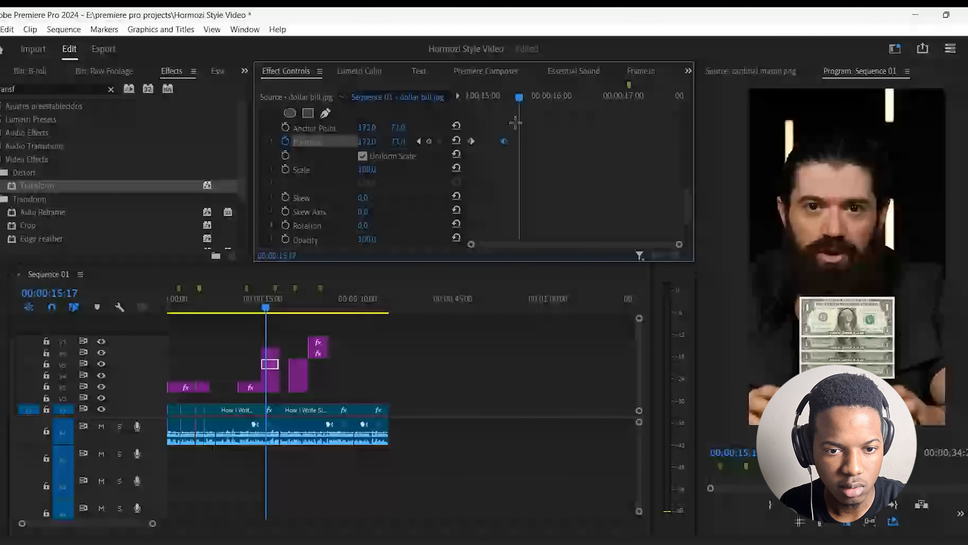
Set both Transform Position keyframes of the V5 dollar bill clip to Bezier temporal interpolation.
right_click(505, 141)
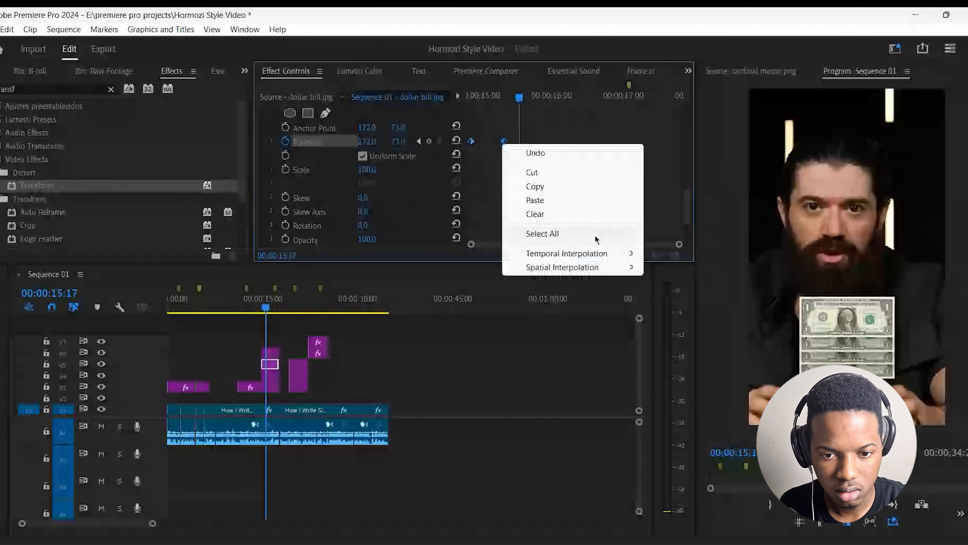
mouse_move(618, 253)
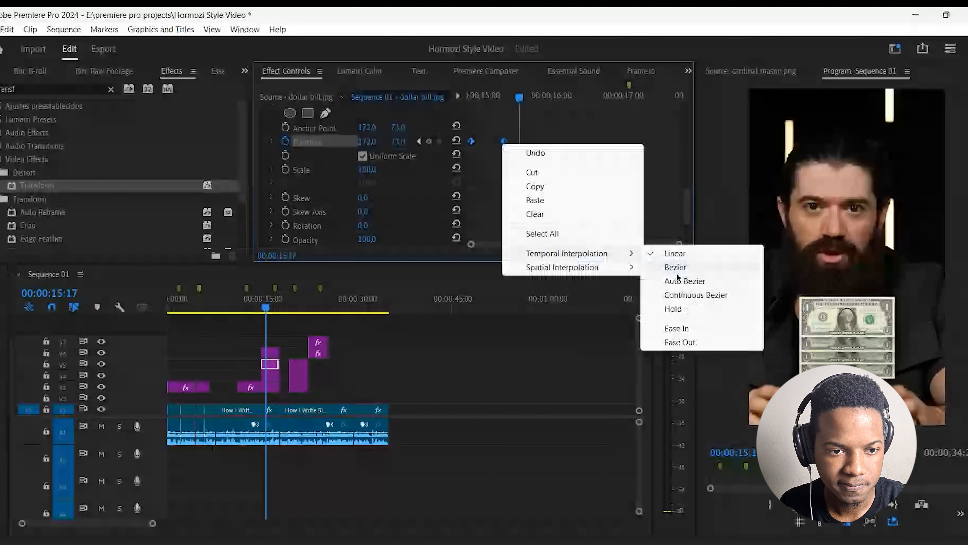
click(677, 275)
Lower both Position keyframes' velocity handles to zero and lengthen them to ease the motion, and replay the slide.
drag(680, 244, 517, 242)
scroll(508, 181, up, 1)
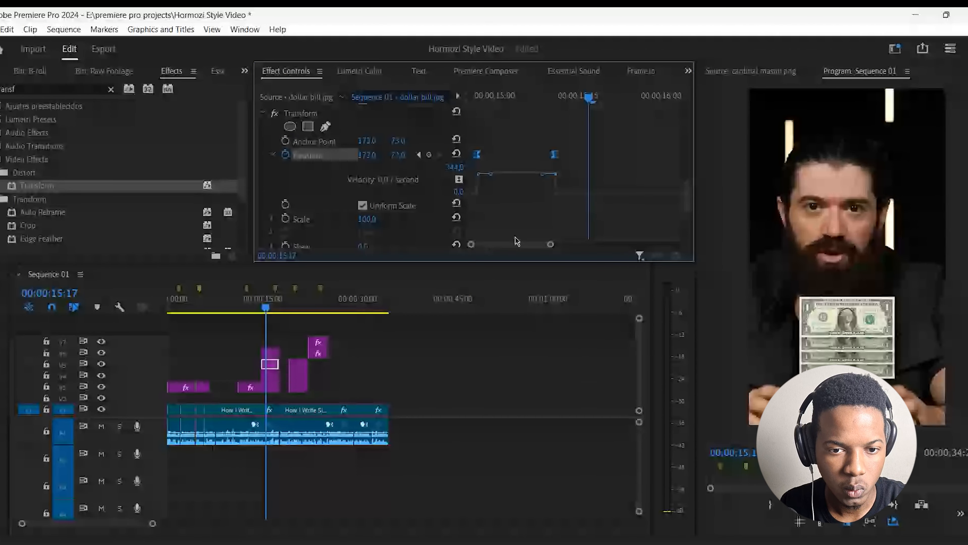
drag(491, 174, 497, 194)
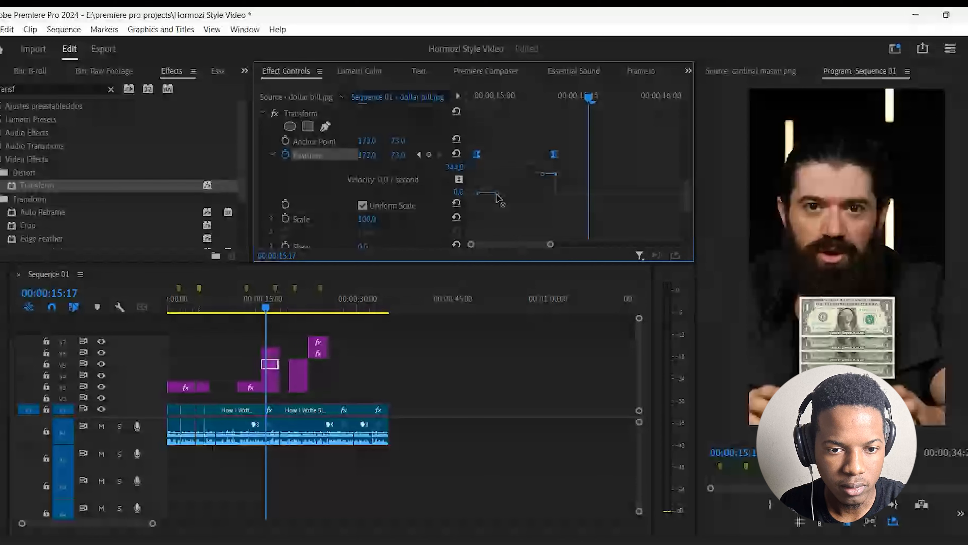
drag(542, 174, 535, 195)
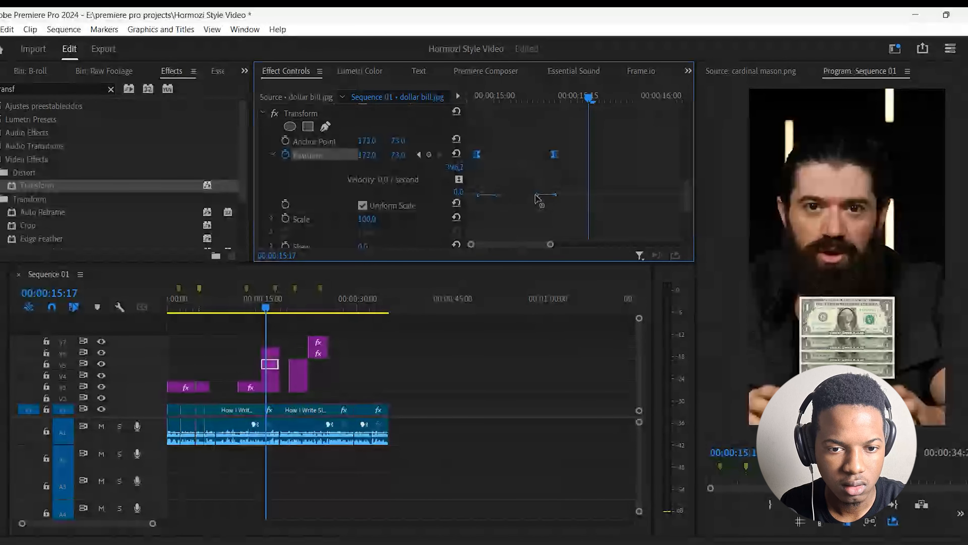
drag(589, 98, 419, 118)
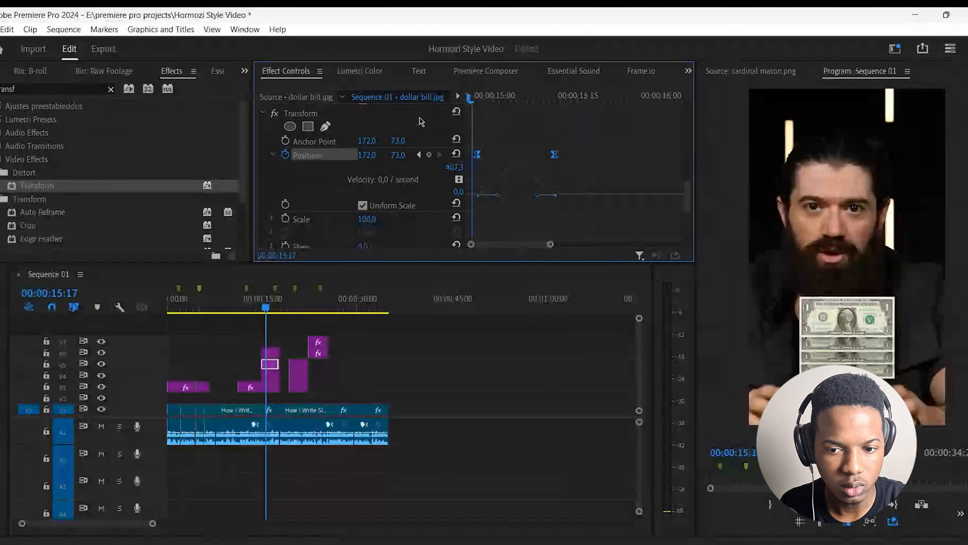
key(space)
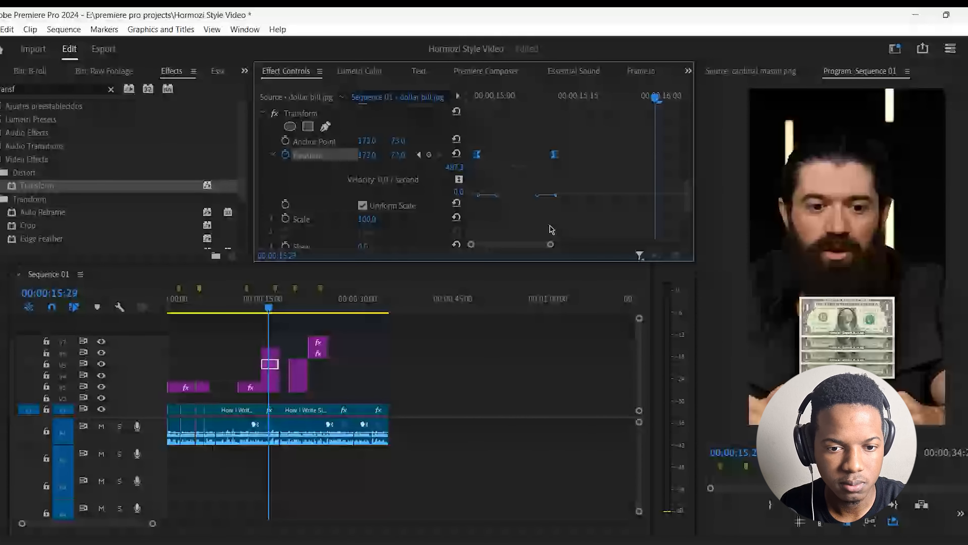
Copy the V5 dollar bill clip's Transform effect and paste it onto the dollar bill clips on V3 and V4.
drag(550, 244, 593, 244)
click(520, 218)
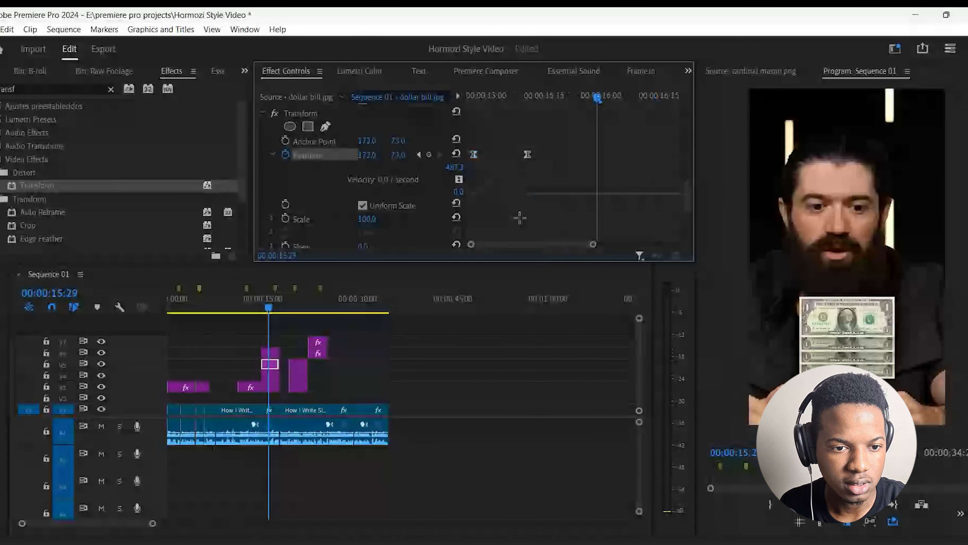
click(271, 155)
click(317, 114)
scroll(600, 207, up, 1)
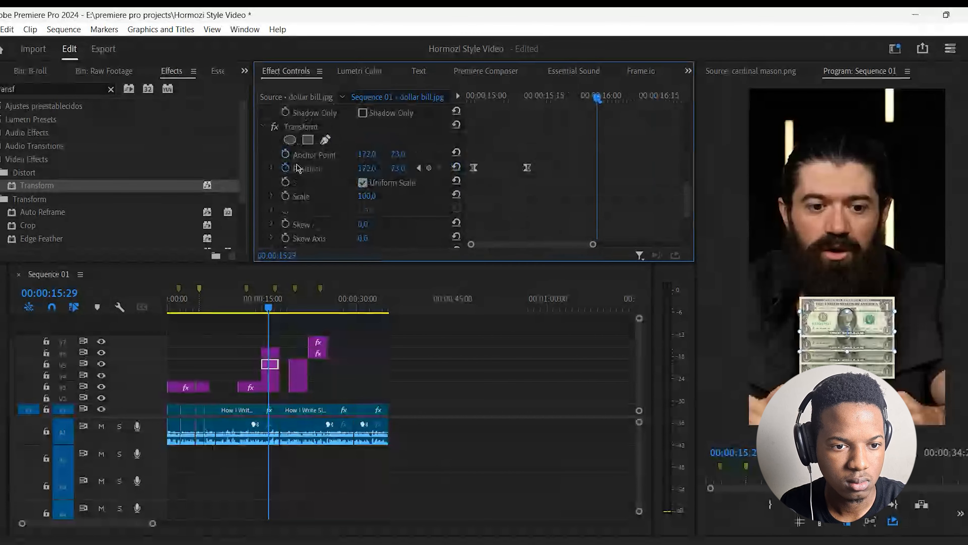
click(307, 126)
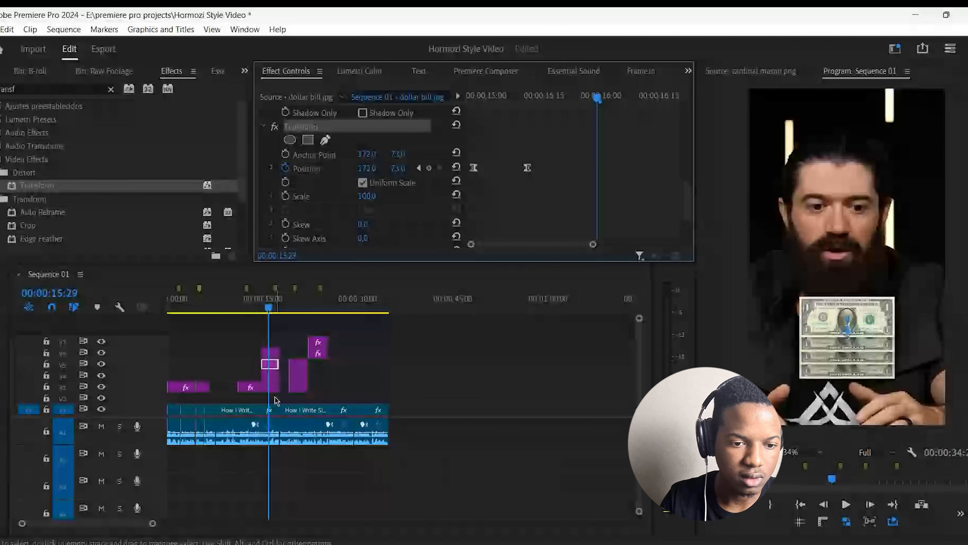
drag(275, 401, 282, 372)
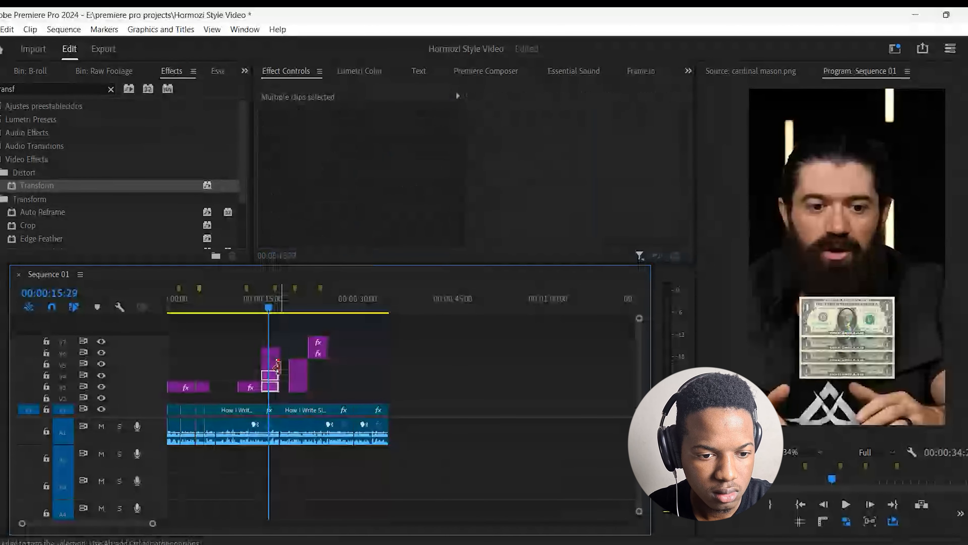
click(277, 364)
Inspect the pasted Transform Position keyframes of the dollar bill clip on V4 and preview its slide from the clip's start.
click(270, 377)
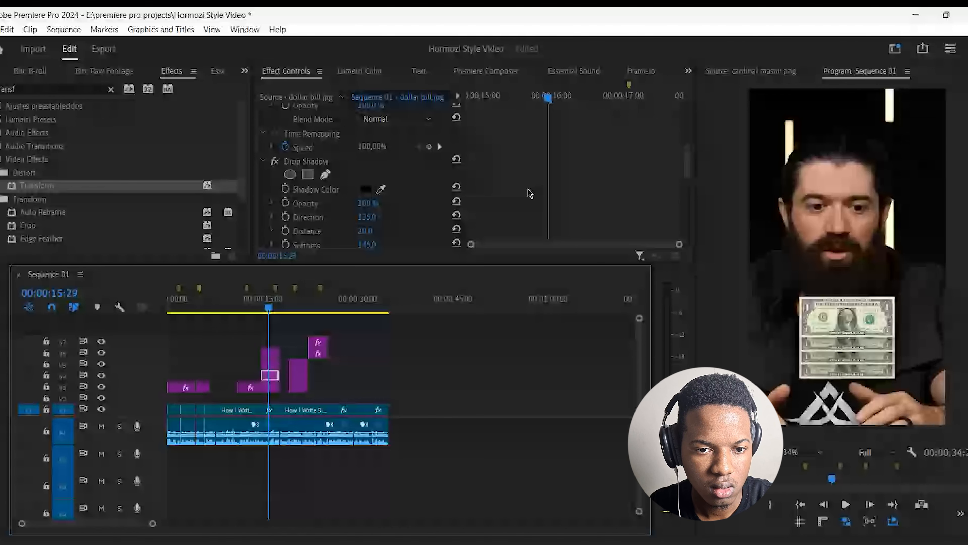
scroll(532, 193, down, 5)
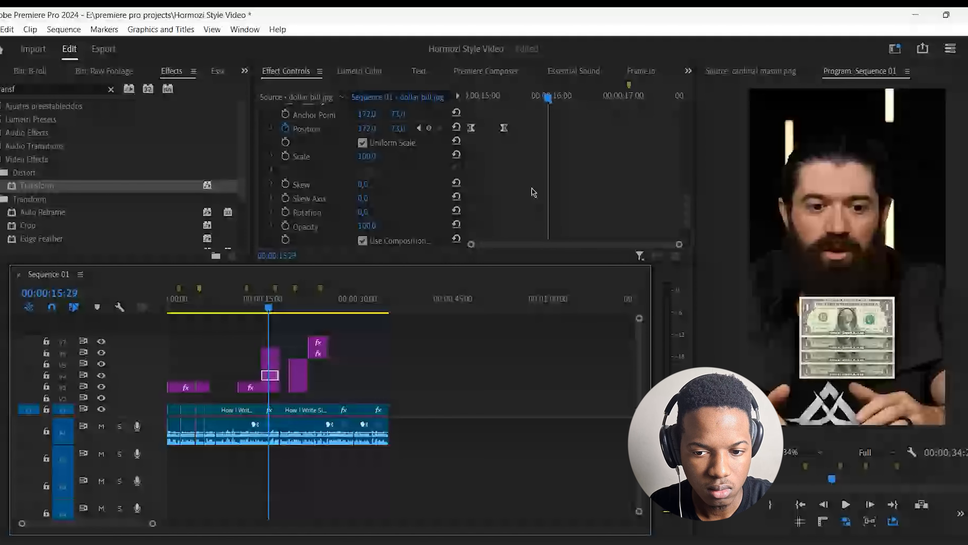
drag(548, 98, 458, 111)
key(space)
key(space)
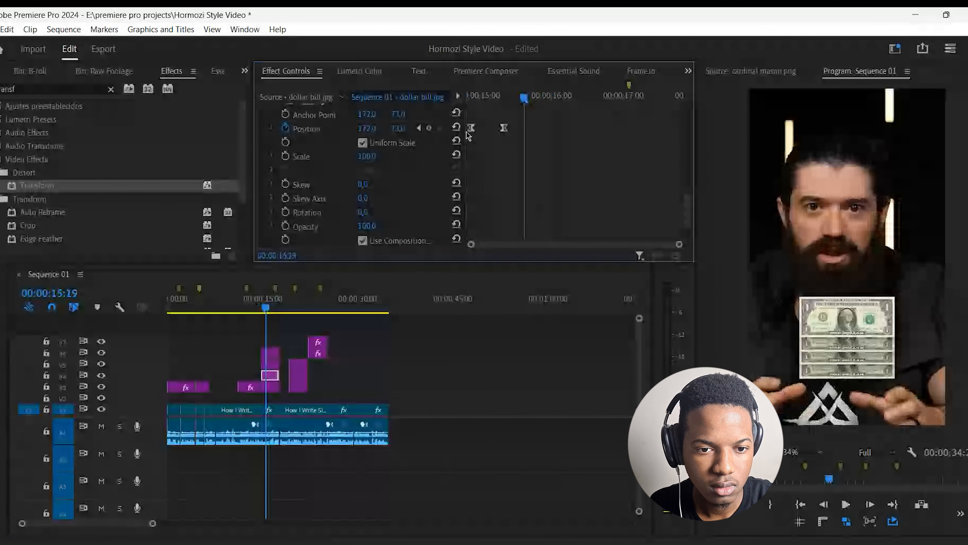
click(401, 128)
click(557, 189)
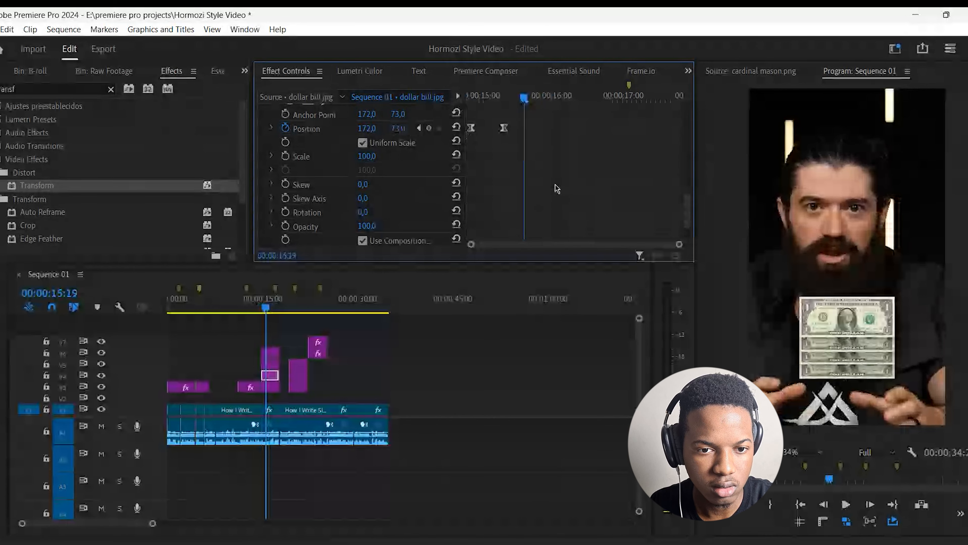
Adjust the vertical start keyframe value of Transform Position on the V4 and V3 dollar bill clips so both start behind the top bill.
click(419, 128)
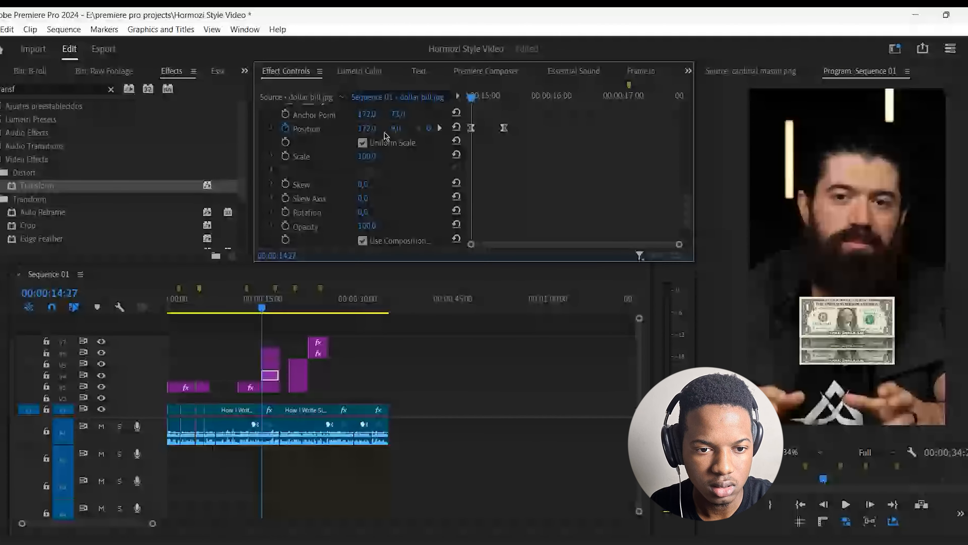
mouse_move(384, 133)
mouse_down()
mouse_move(369, 143)
mouse_move(392, 133)
mouse_up()
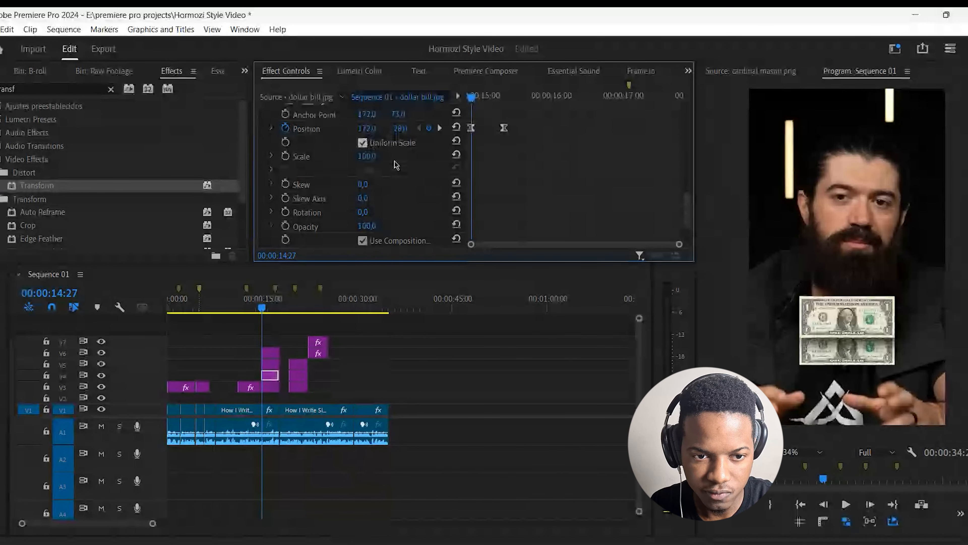
click(274, 388)
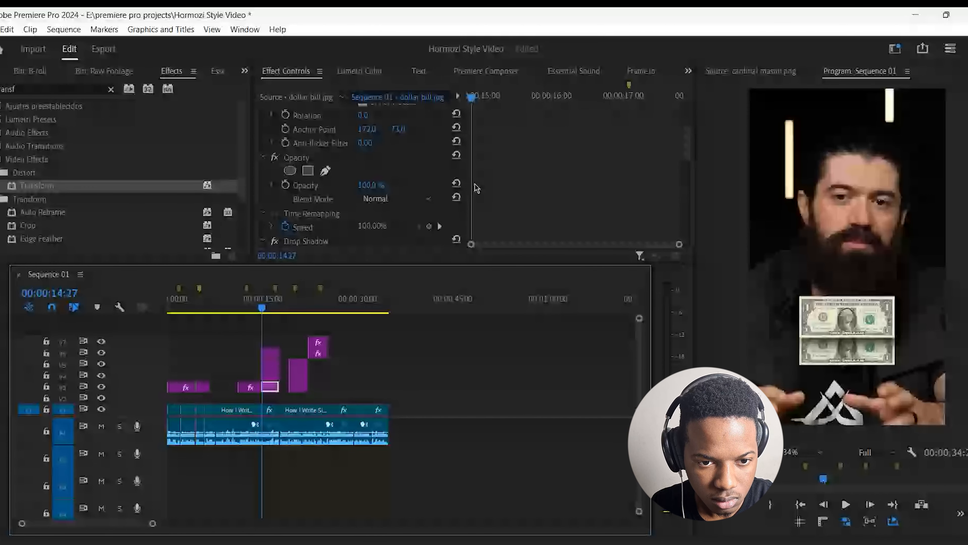
scroll(473, 187, down, 5)
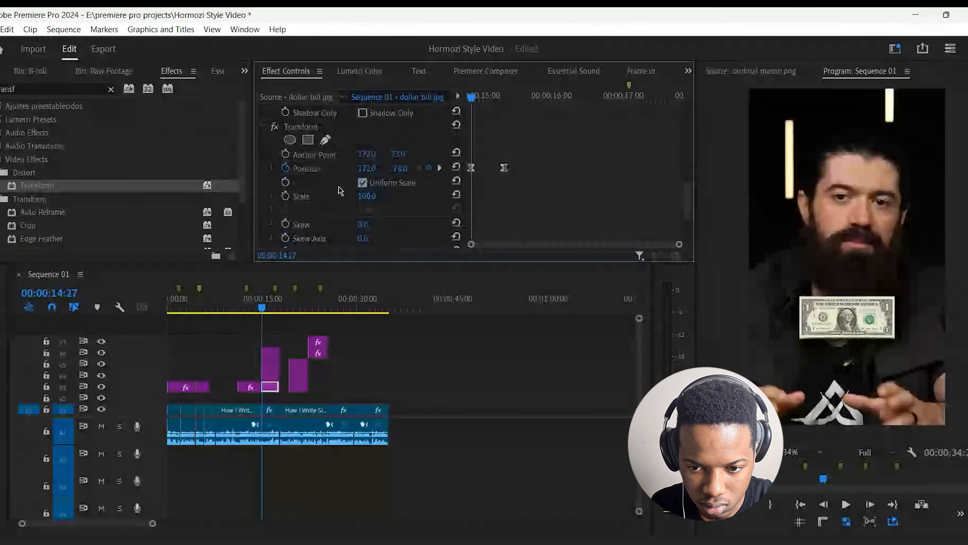
drag(400, 168, 408, 173)
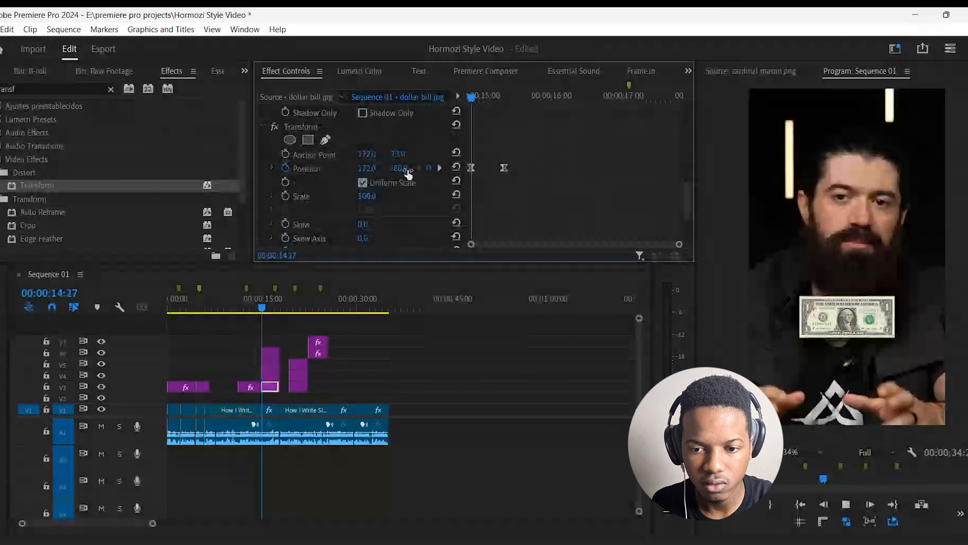
Play back the stacked dollar bills' slide from about 00:00:14:02.
key(space)
click(258, 312)
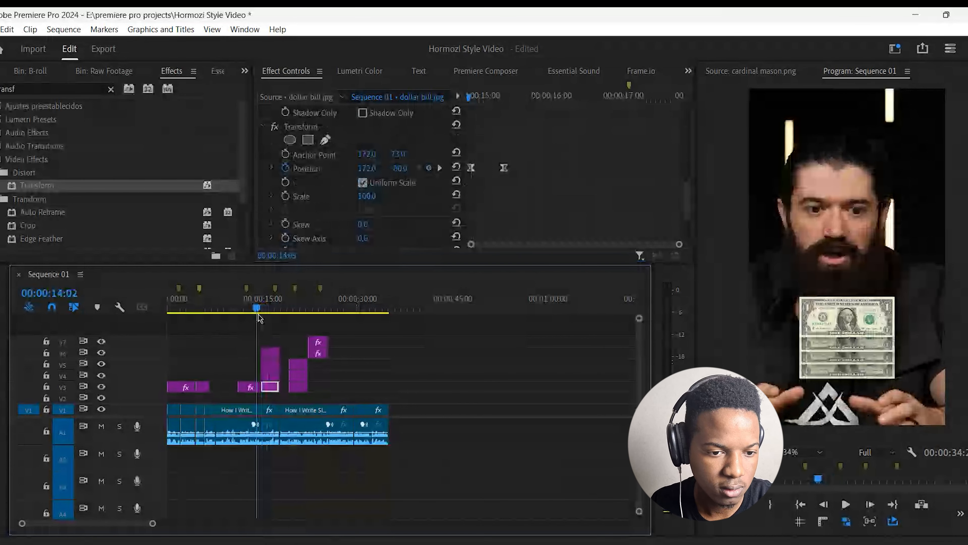
key(space)
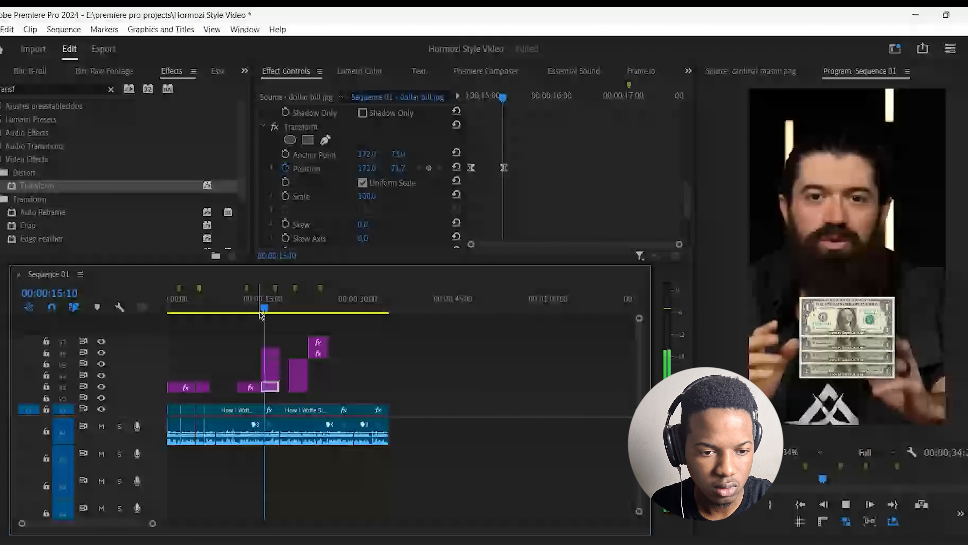
key(space)
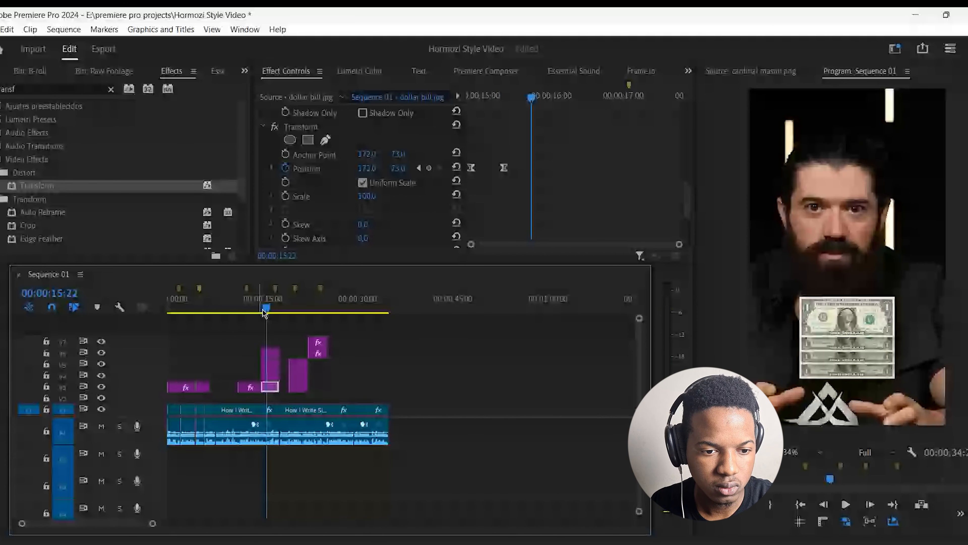
Nest the four stacked dollar bill clips into a sequence named Dollar down animation.
drag(265, 312, 271, 382)
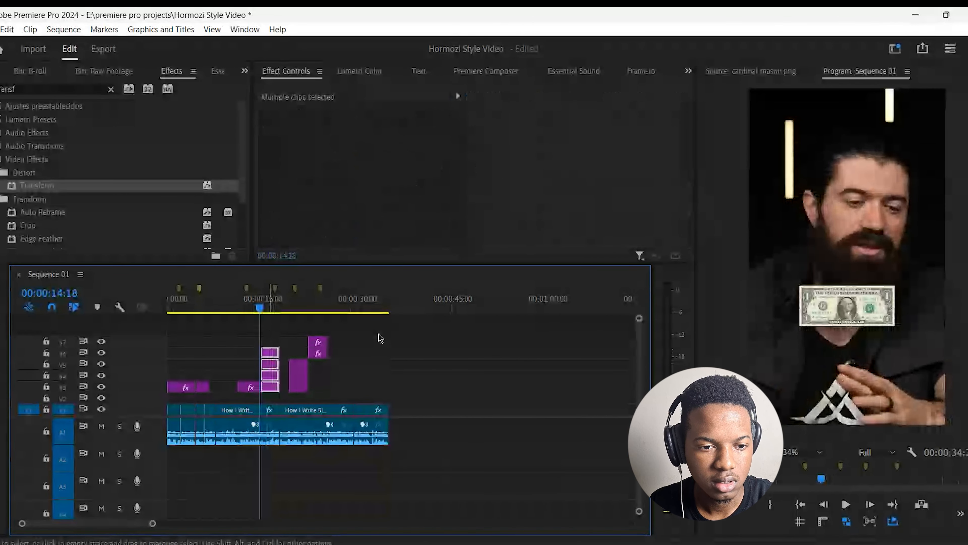
right_click(269, 365)
click(353, 330)
text(D)
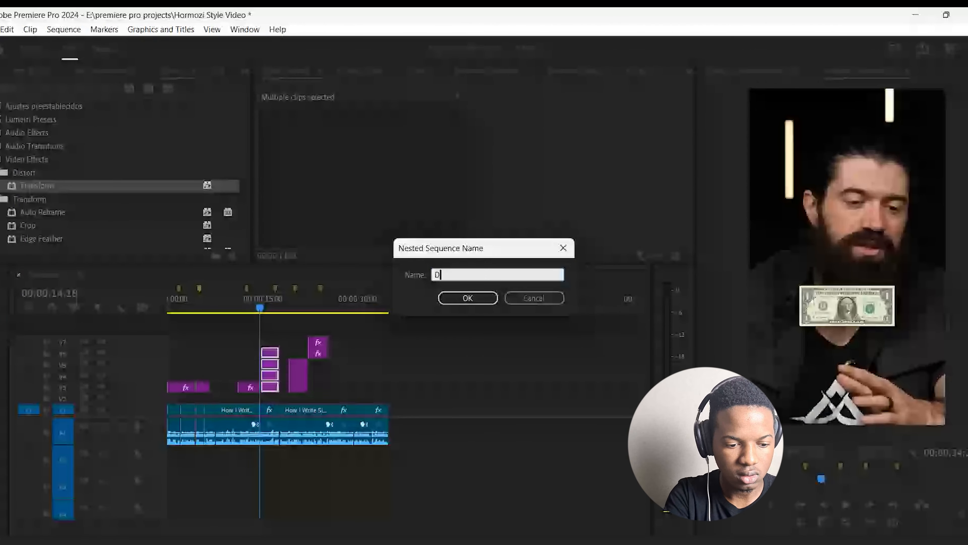
text(ollar down )
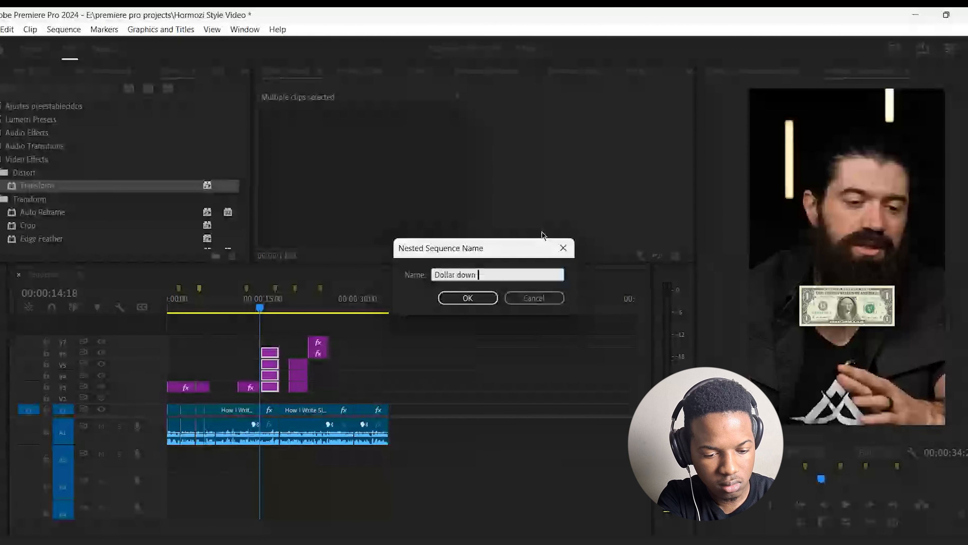
text(animati)
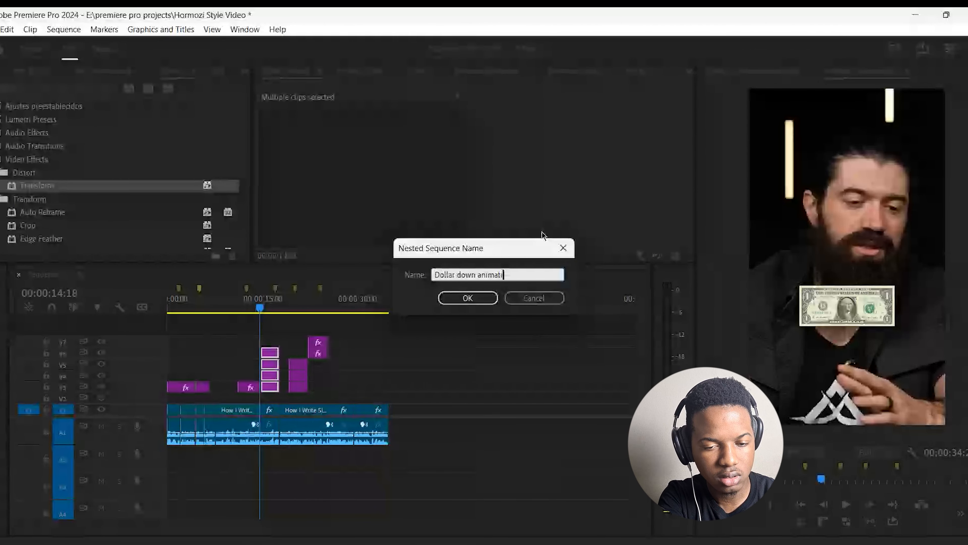
text(on)
key(Return)
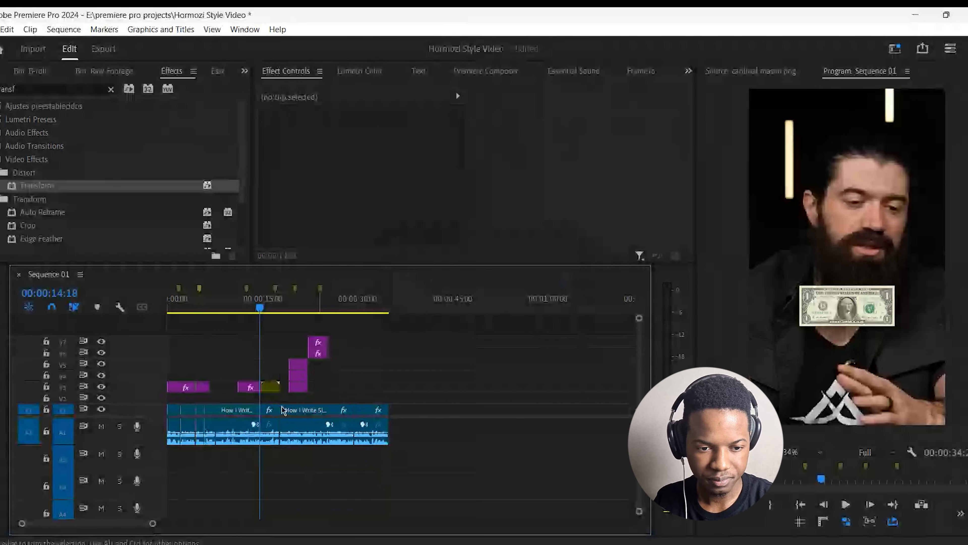
Compare the dollar bill's position on the frames just before and after the cut into the Dollar down animation nest.
key(=)
key(=)
key(=)
key(=)
key(=)
key(=)
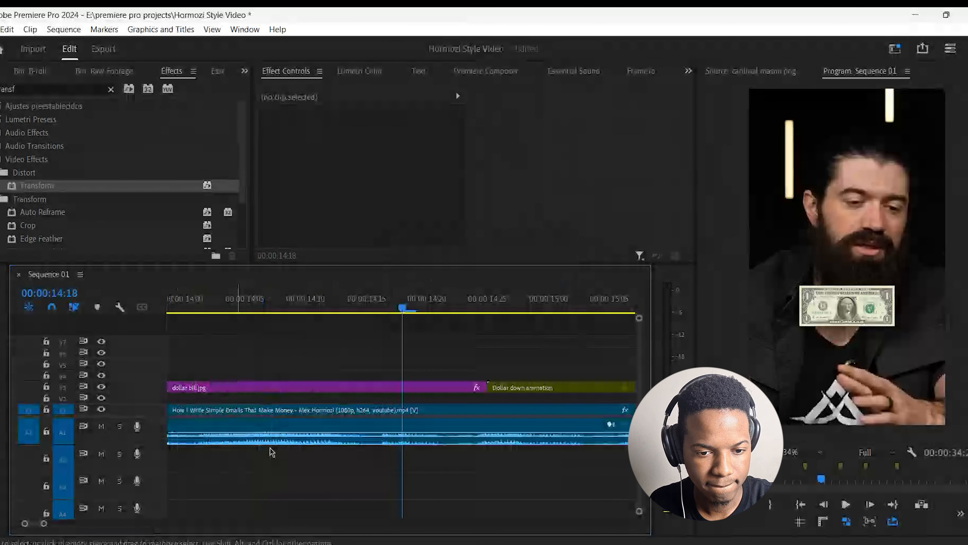
click(418, 301)
drag(419, 301, 477, 364)
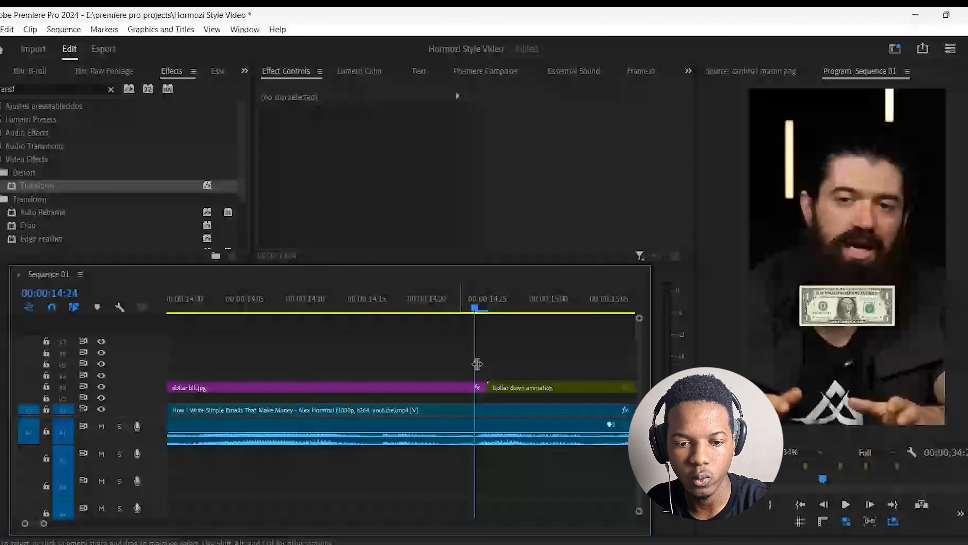
key(Right)
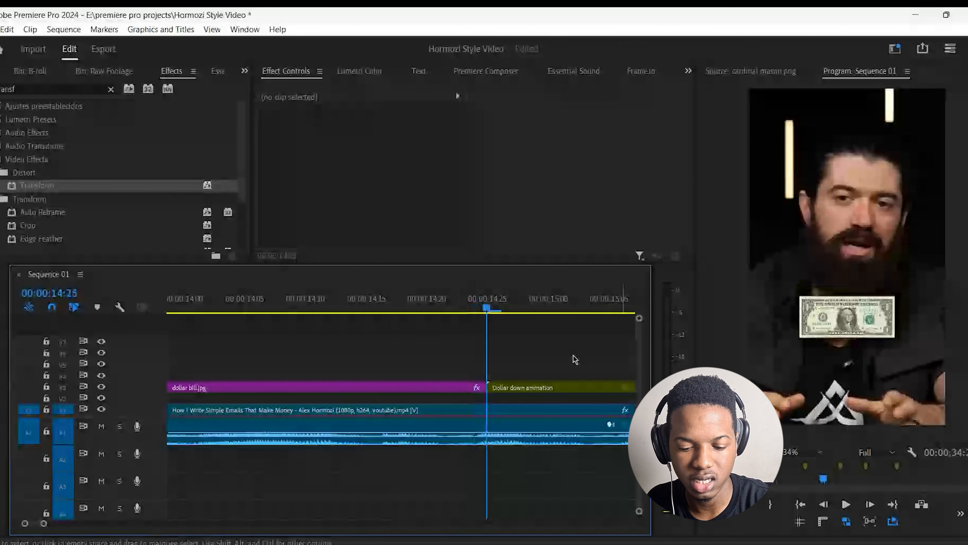
key(Left)
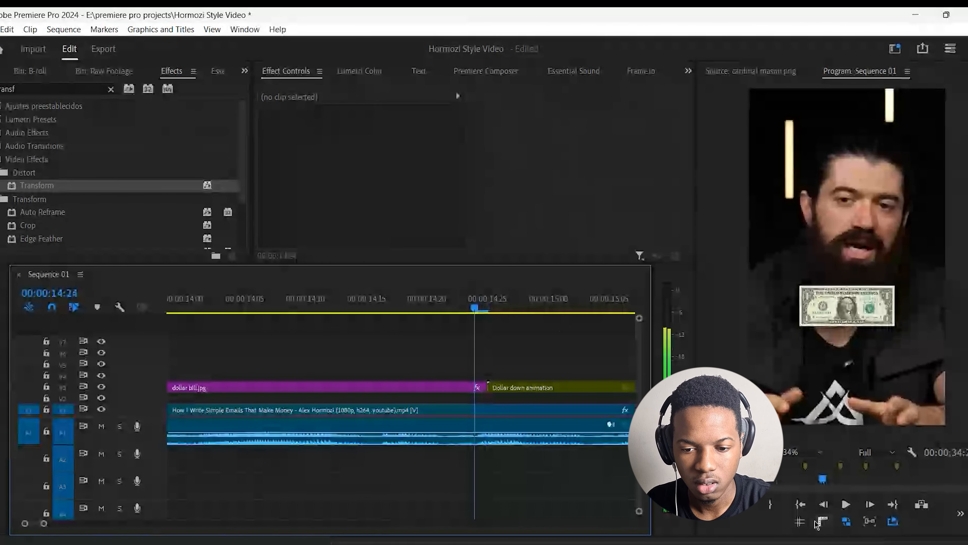
Show guides and rulers in the program view and place horizontal guides along the dollar bill's top and bottom edges.
click(800, 522)
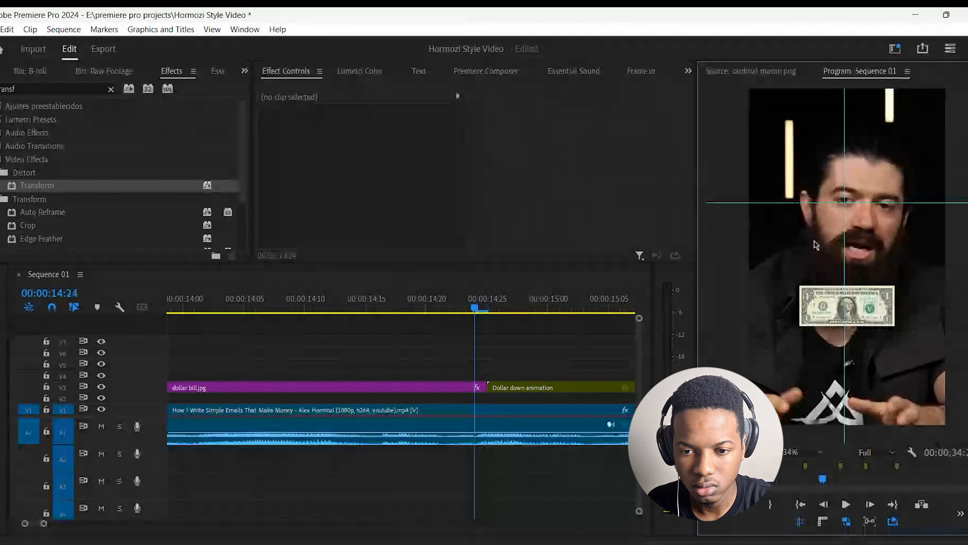
click(822, 522)
drag(802, 90, 818, 289)
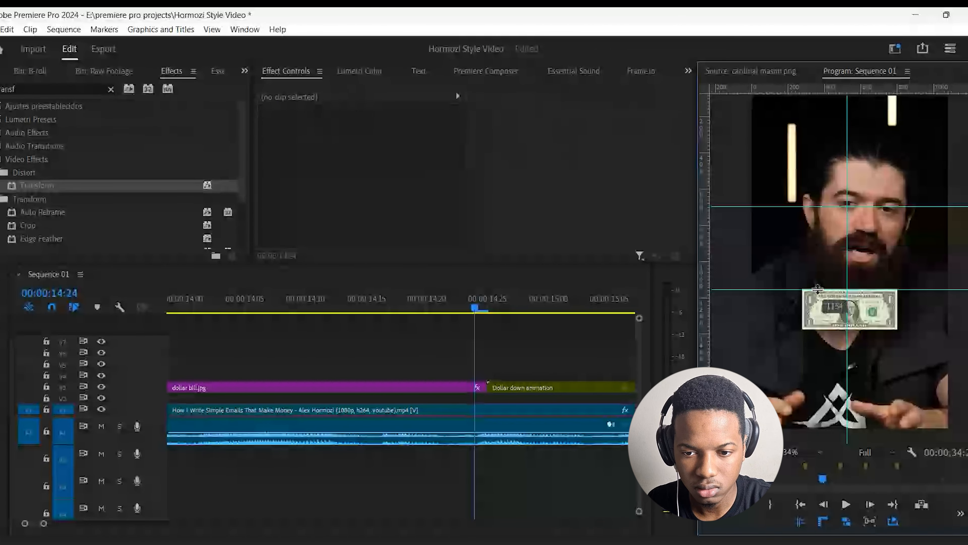
scroll(828, 317, up, 1)
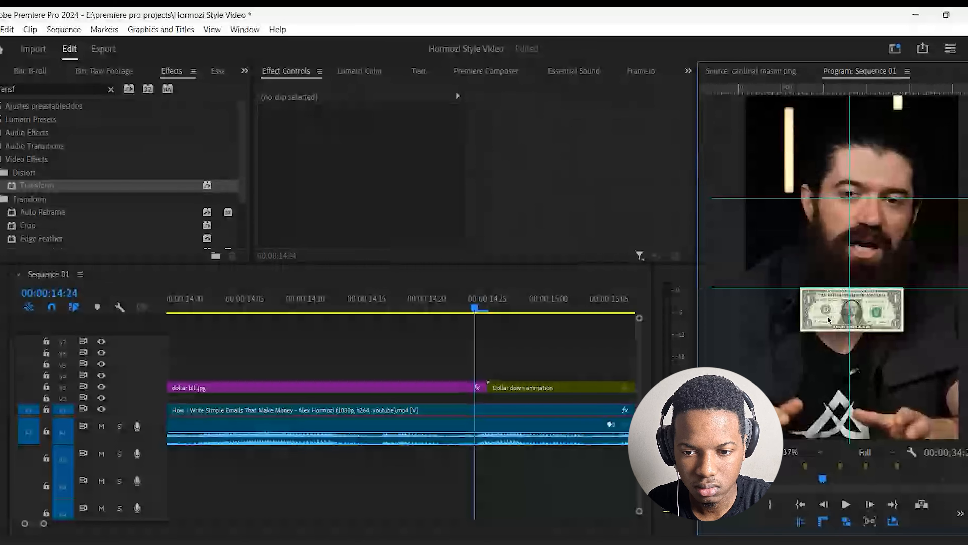
scroll(829, 319, up, 1)
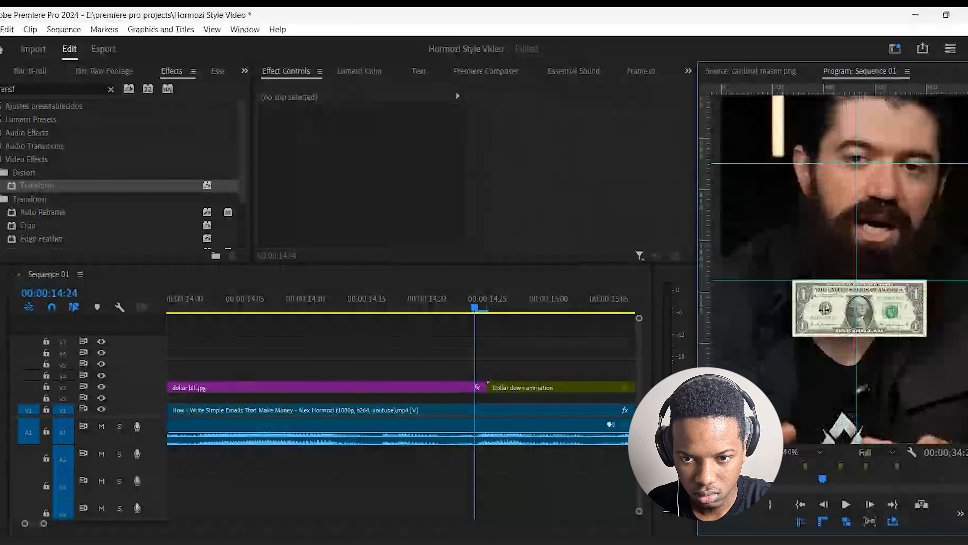
scroll(825, 309, up, 1)
drag(824, 91, 810, 342)
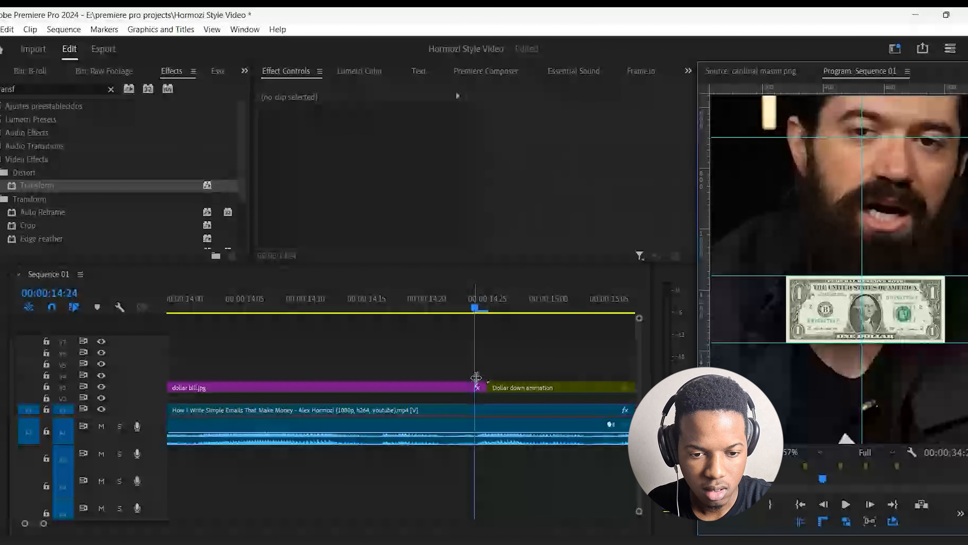
On its first frame, set the Dollar down animation nest's vertical Motion Position to 903 to line the bill up with the guides.
click(474, 309)
key(Right)
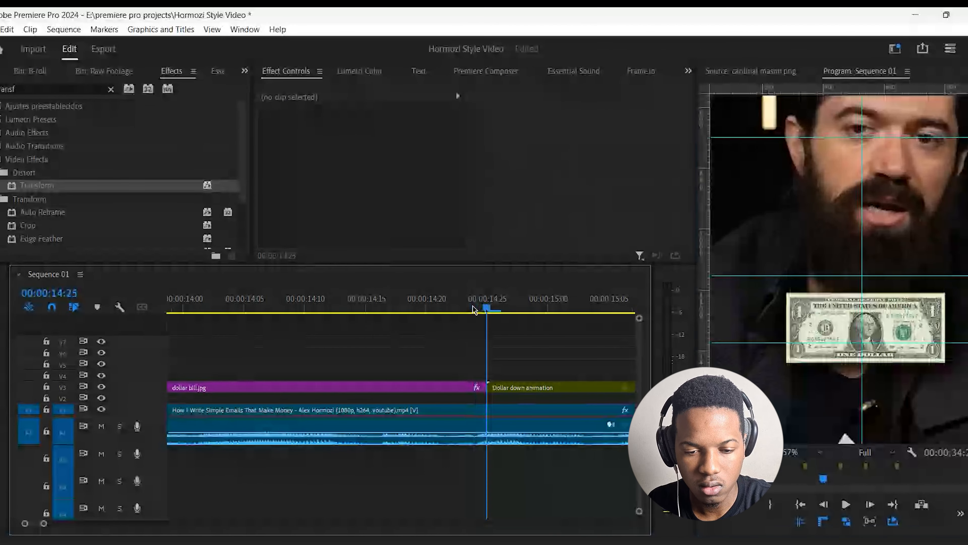
click(500, 386)
drag(407, 144, 368, 158)
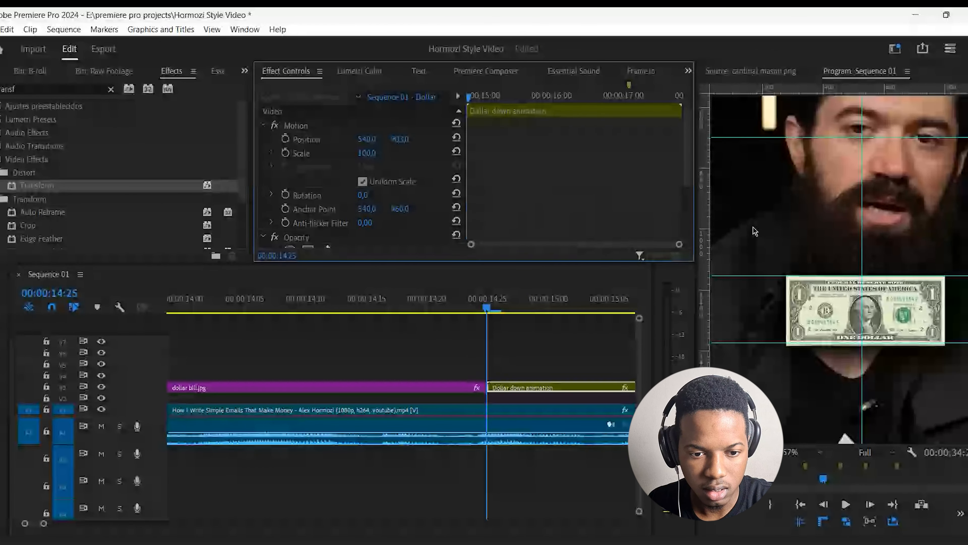
Move both bill-edge guides up off the frame and preview the transition from the single bill into the nested animation.
scroll(760, 231, down, 2)
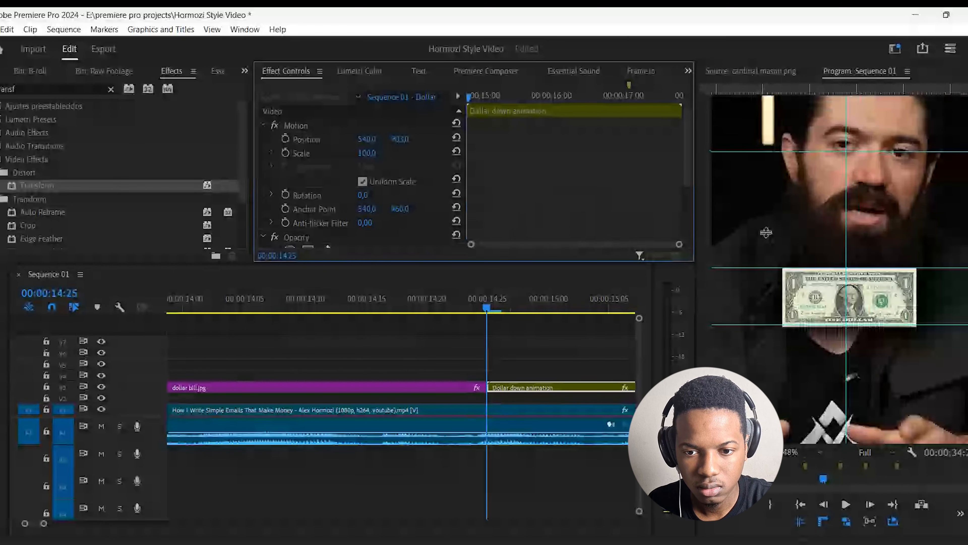
scroll(763, 234, down, 2)
drag(759, 262, 749, 140)
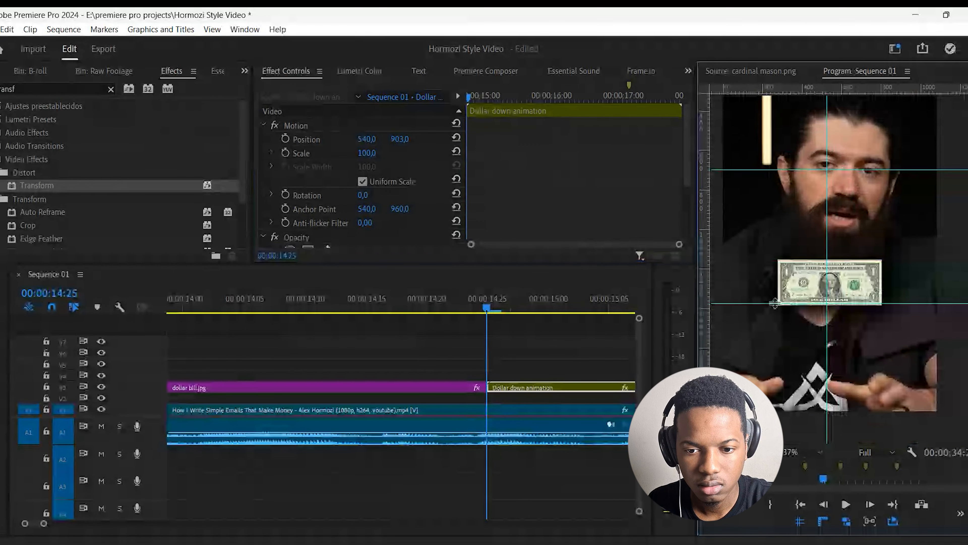
drag(774, 304, 735, 54)
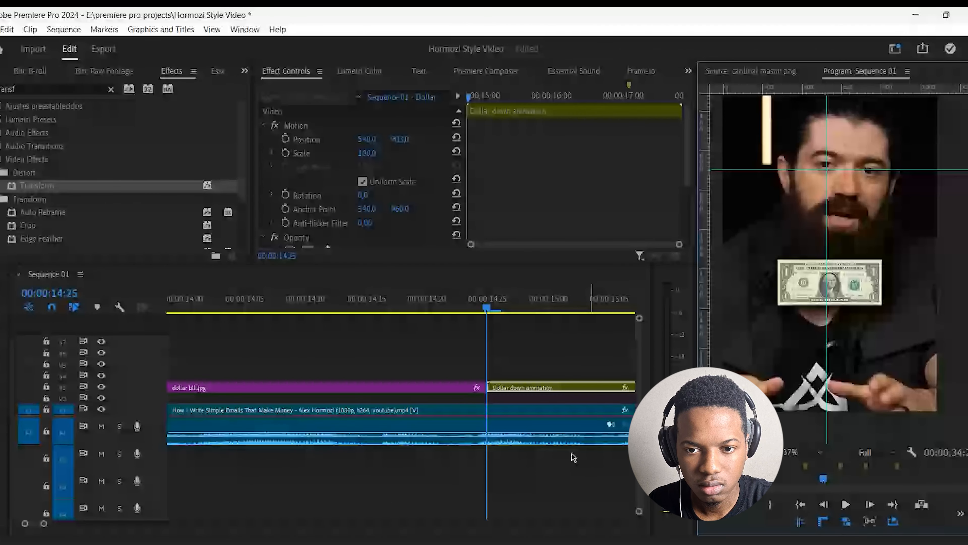
click(427, 313)
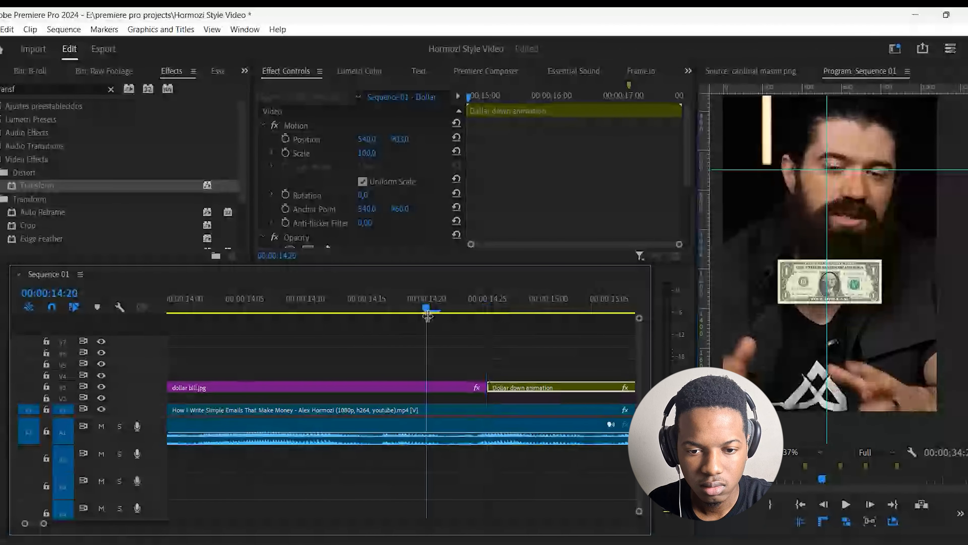
key(space)
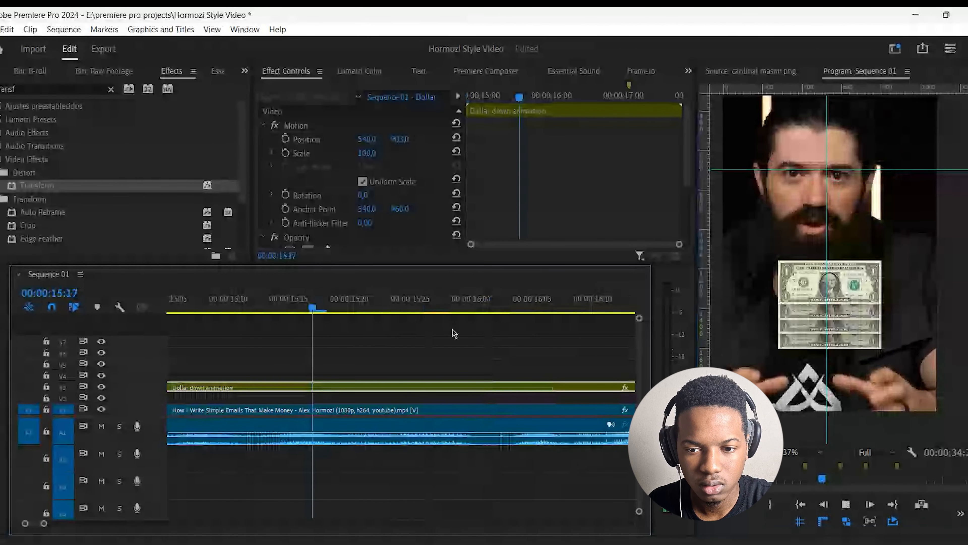
Remove the leftover horizontal guides above the video frame.
scroll(799, 297, down, 1)
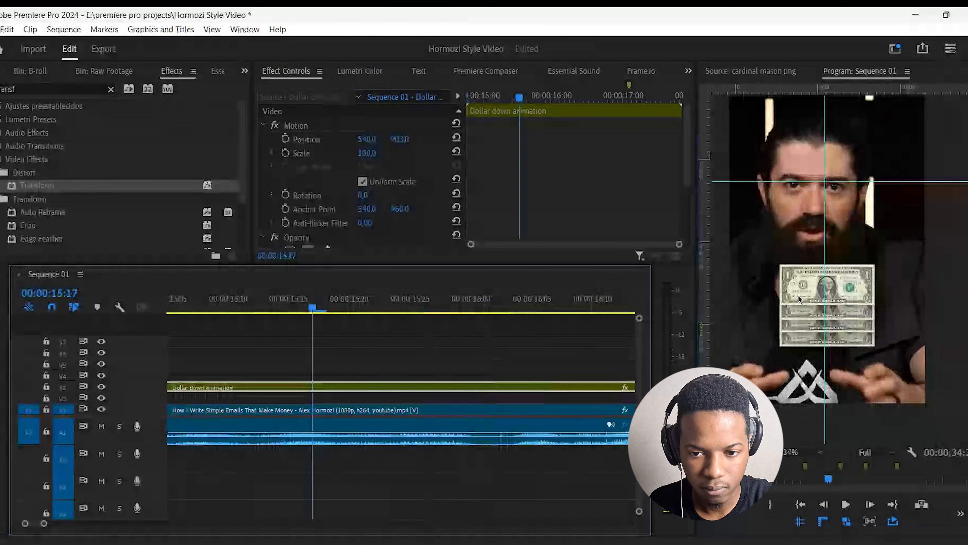
scroll(798, 296, down, 2)
scroll(803, 198, up, 1)
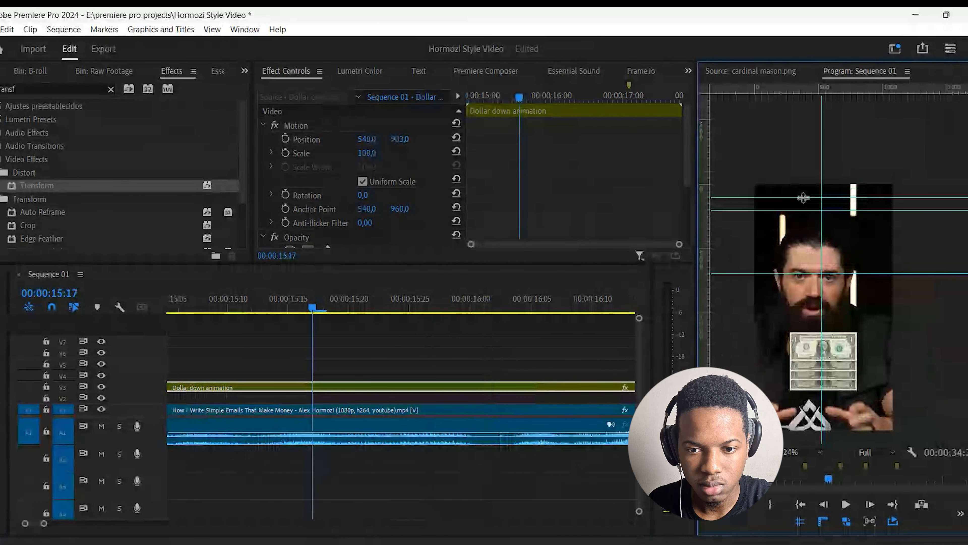
drag(803, 198, 774, 27)
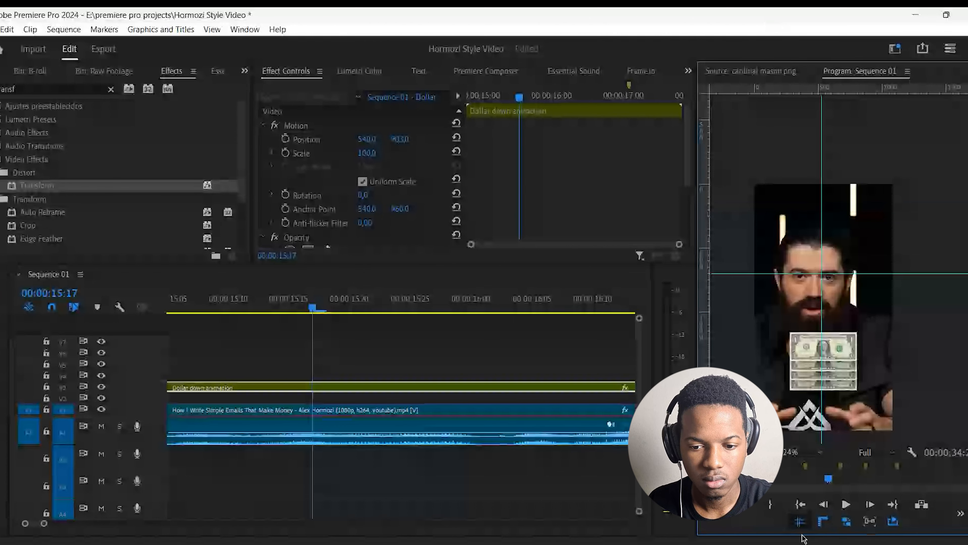
Play the sequence on from the dollar bill animation towards the stacked screenshot clips.
mouse_move(632, 544)
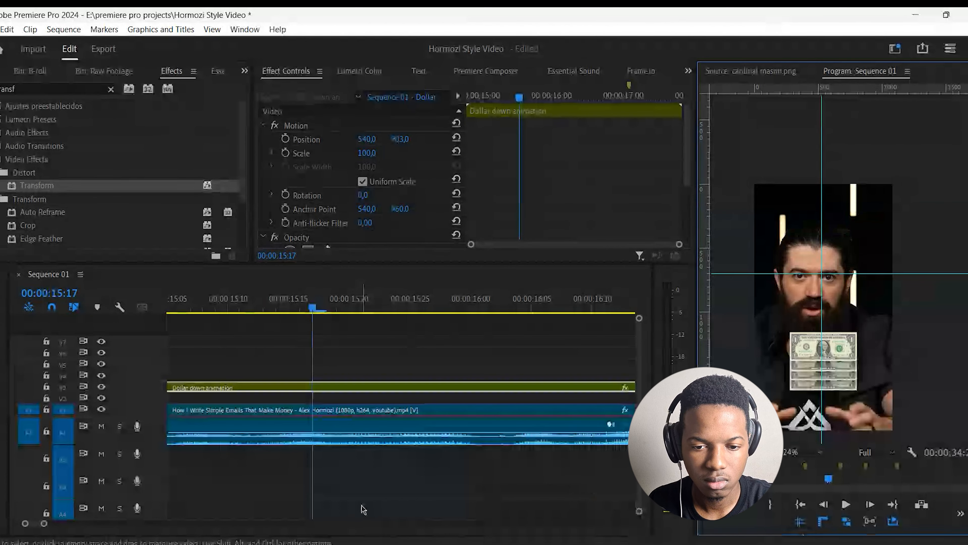
scroll(360, 482, down, 3)
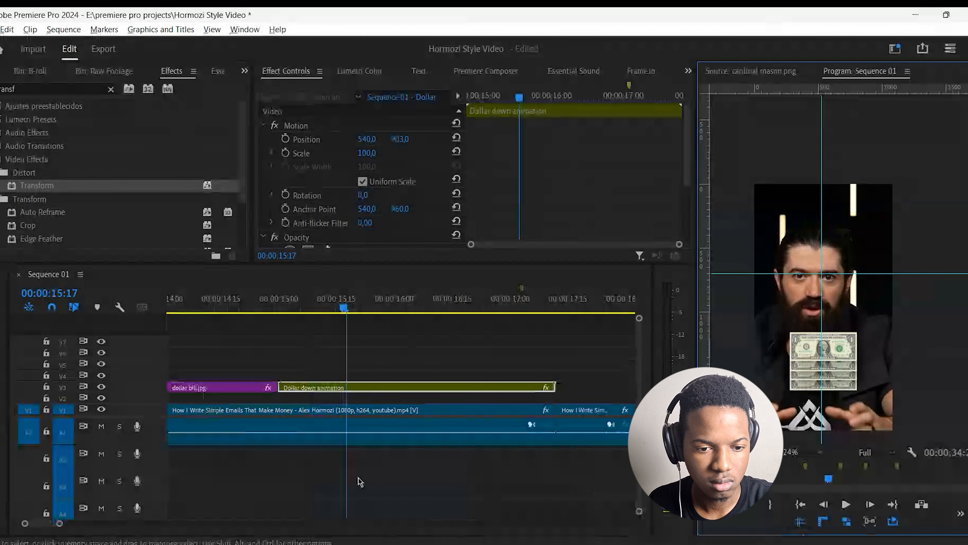
scroll(440, 451, down, 2)
key(space)
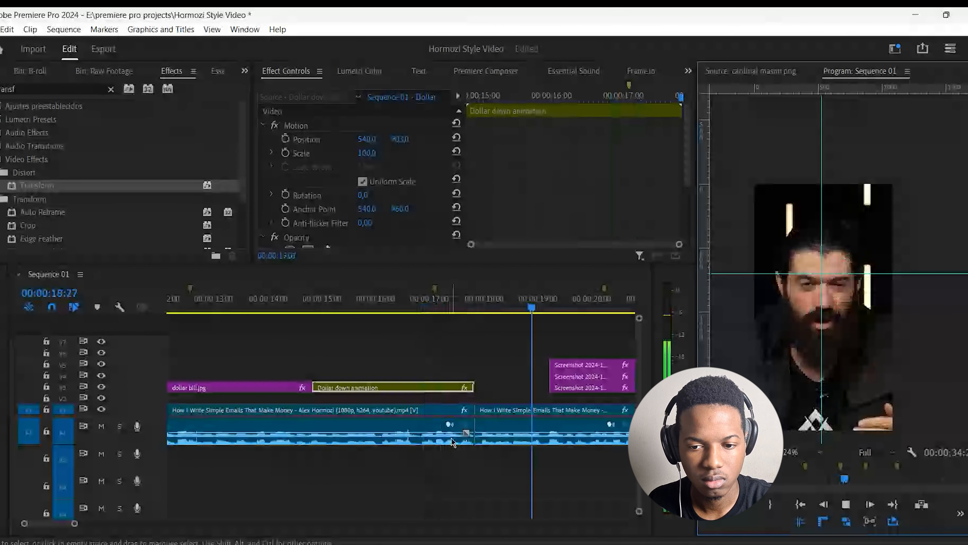
Stop playback over the stacked screenshot clips and apply the Transform effect to the topmost one.
key(space)
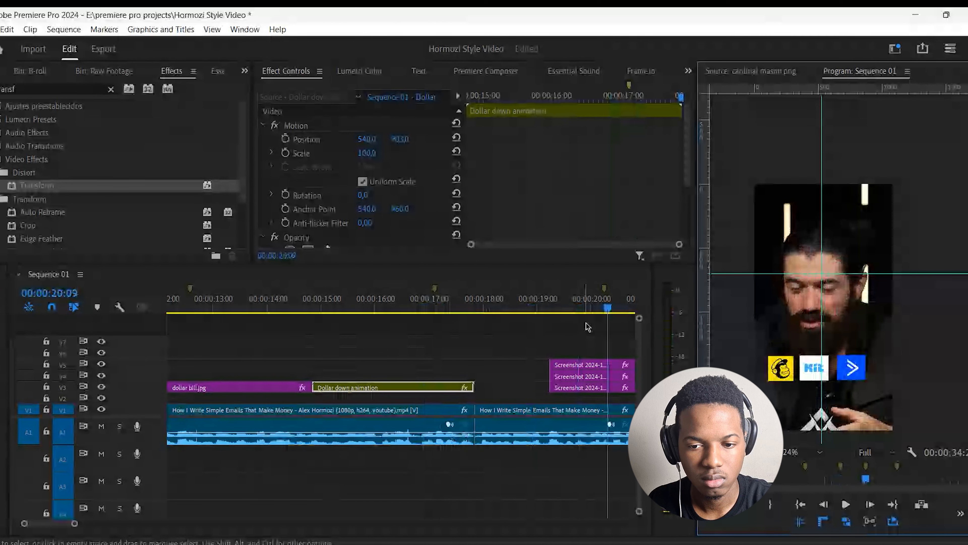
click(574, 312)
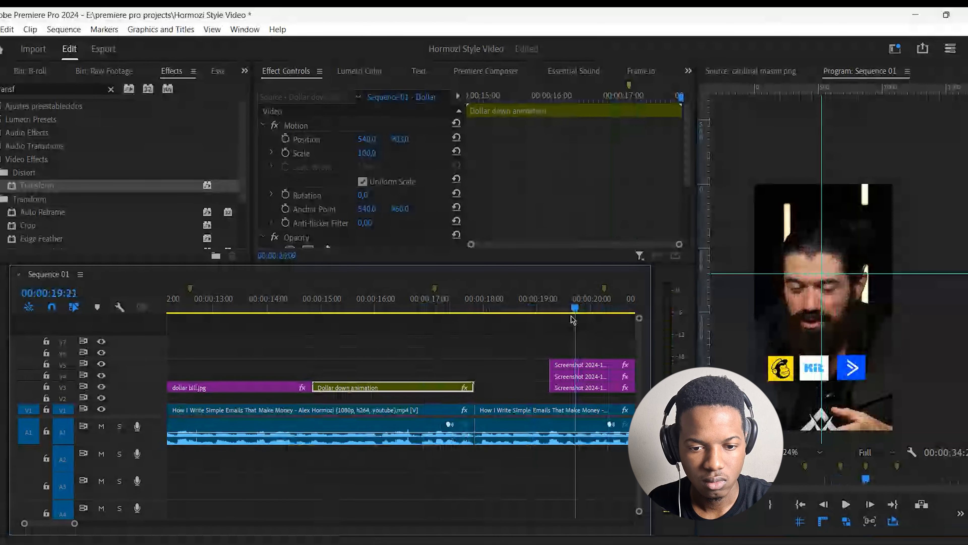
drag(572, 316, 570, 315)
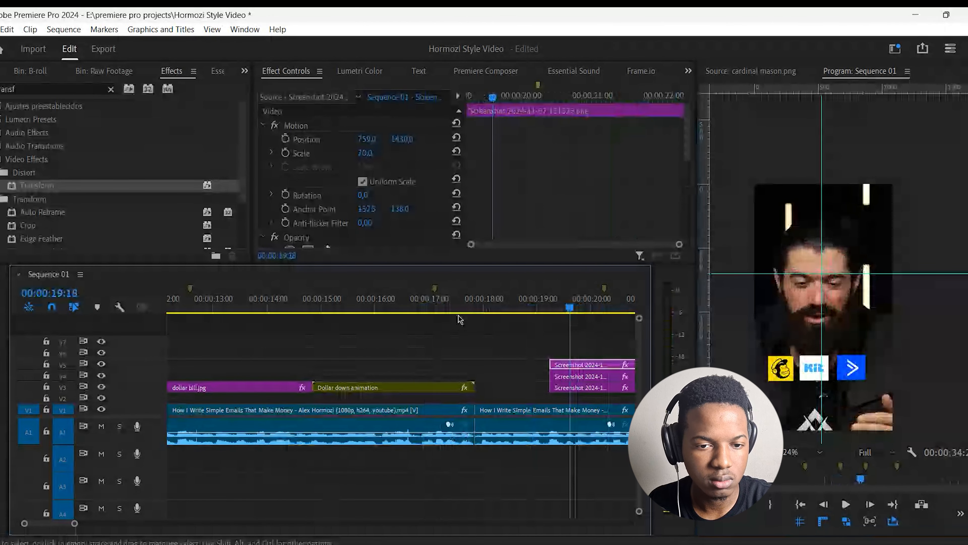
drag(100, 187, 565, 364)
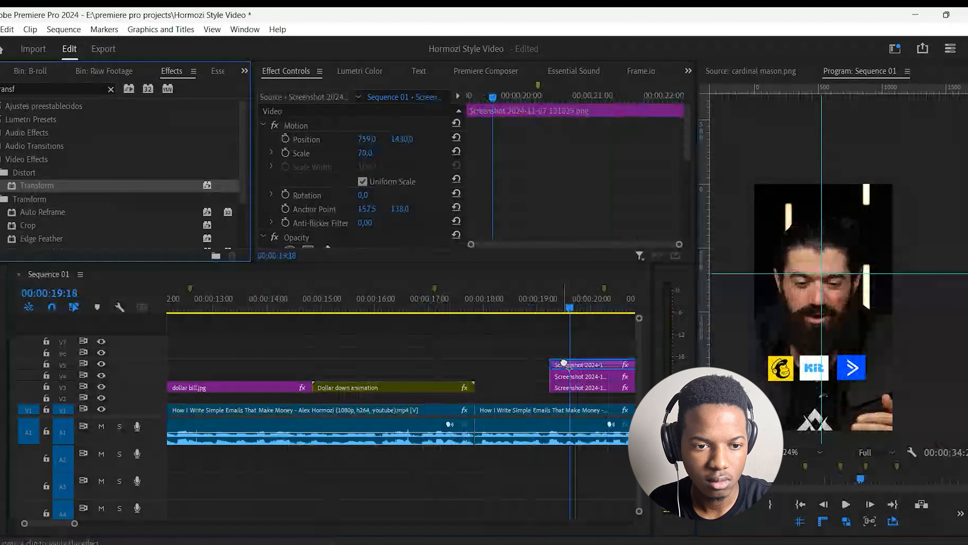
drag(564, 363, 564, 363)
Keyframe the clip's Transform Position to slide up from vertical 1021 on its first frame to 138 at 00:00:19:15.
scroll(538, 177, down, 3)
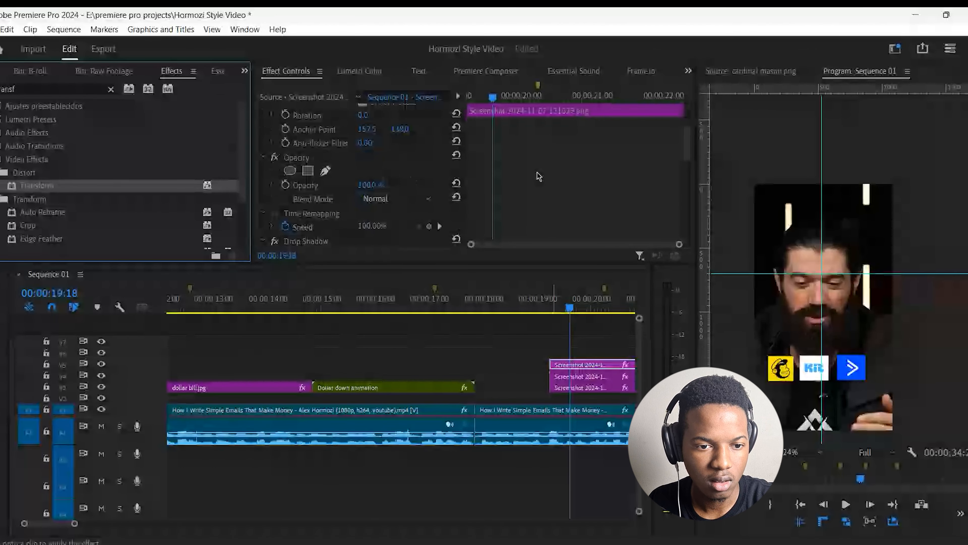
scroll(405, 197, down, 5)
scroll(423, 160, up, 2)
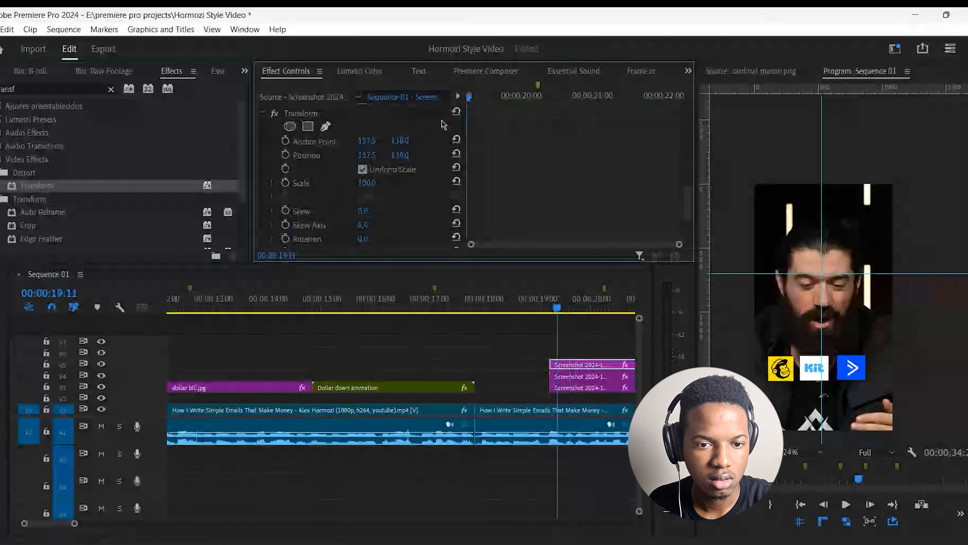
click(285, 155)
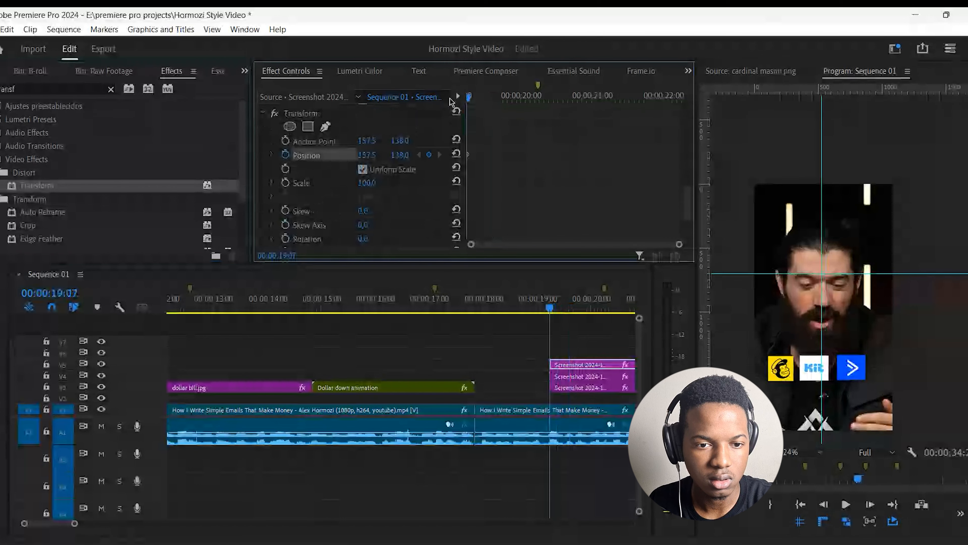
drag(469, 98, 488, 123)
click(429, 155)
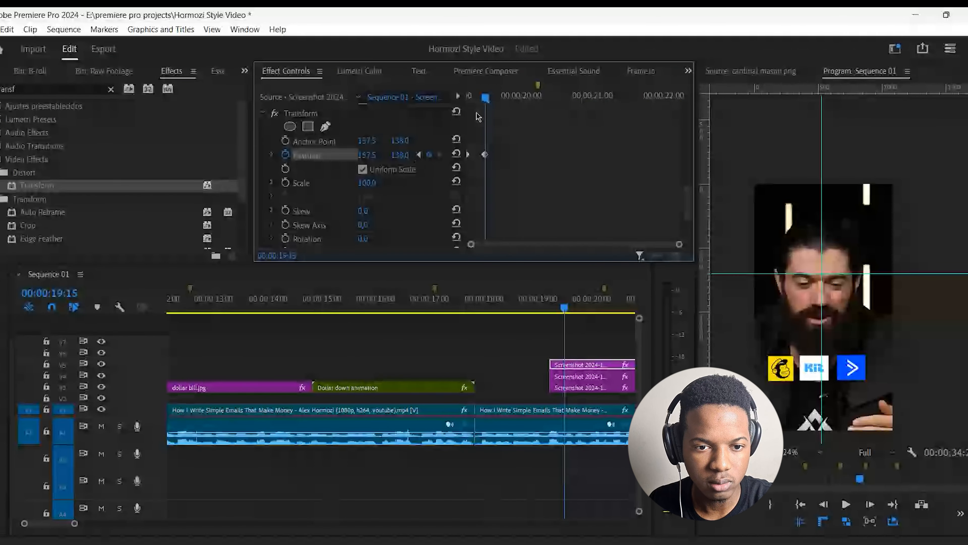
click(418, 154)
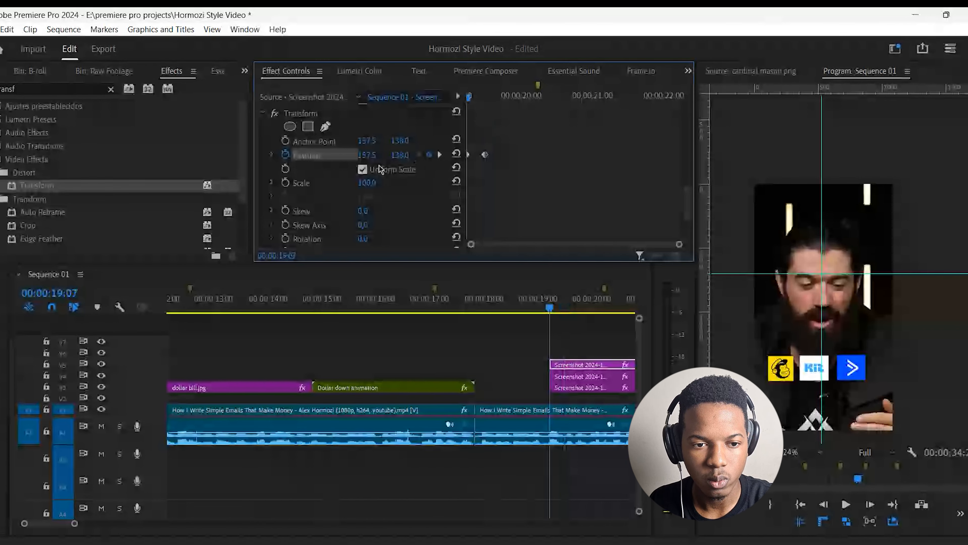
drag(400, 156, 491, 160)
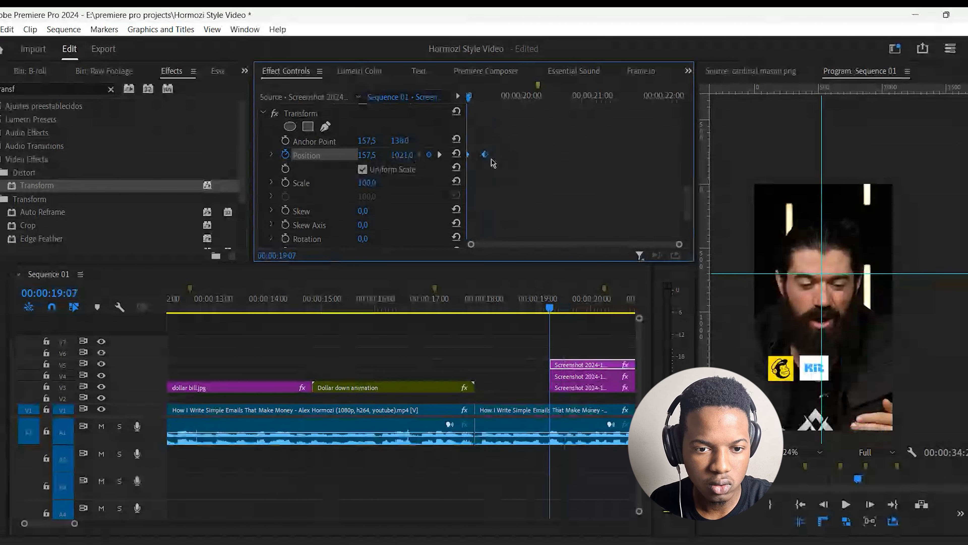
Ease the Transform Position keyframes with temporal Ease In, reshape their velocity curve and preview the slide-in.
right_click(492, 160)
mouse_move(581, 269)
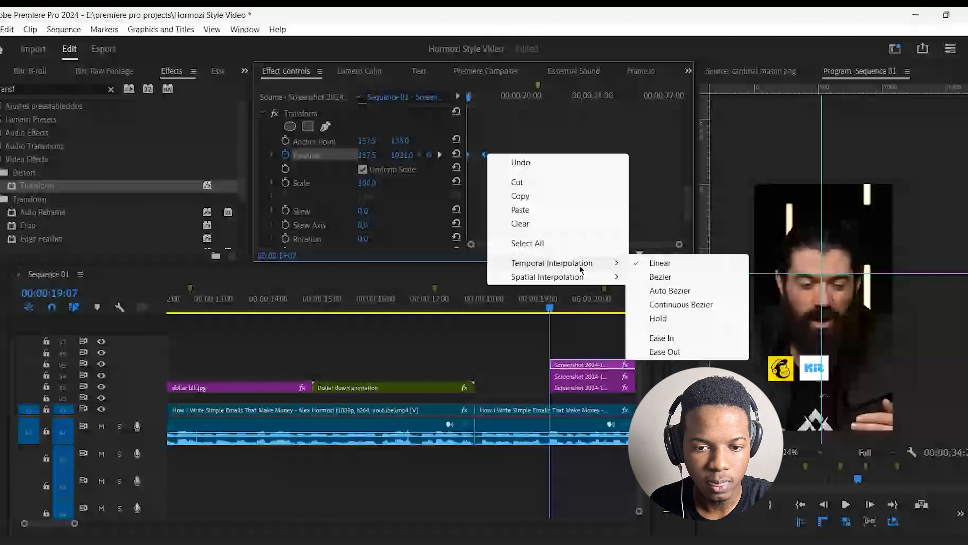
click(661, 338)
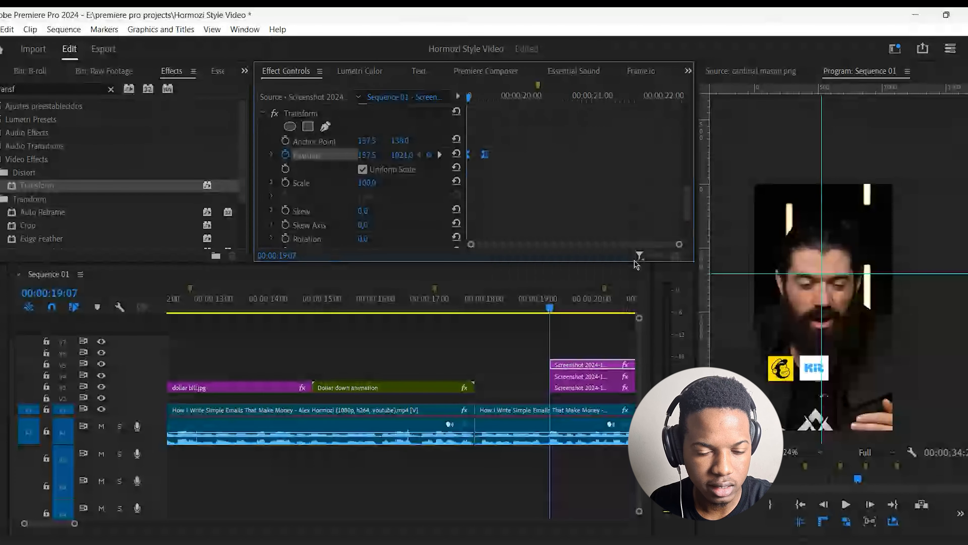
drag(679, 245, 601, 265)
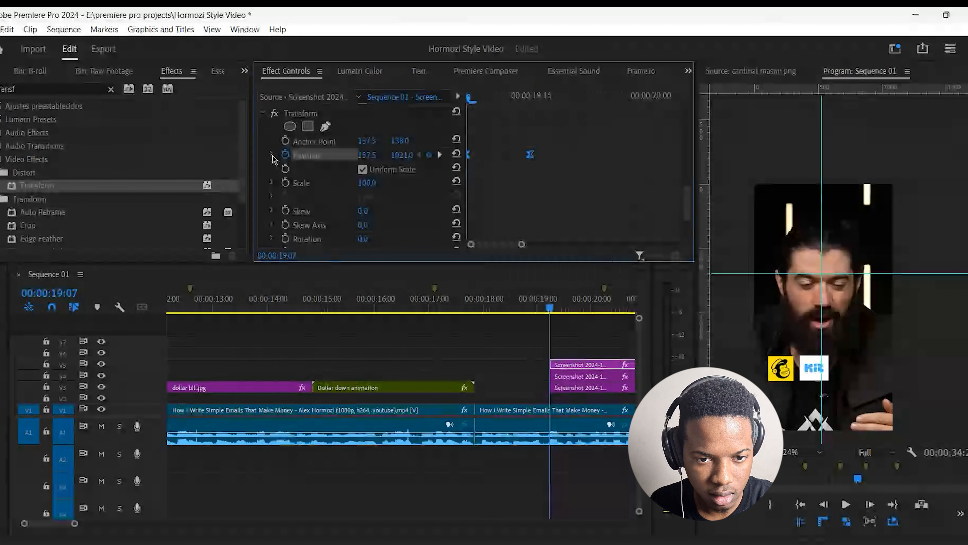
click(272, 155)
mouse_move(502, 190)
mouse_down()
mouse_move(477, 194)
mouse_move(525, 196)
mouse_move(507, 200)
mouse_up()
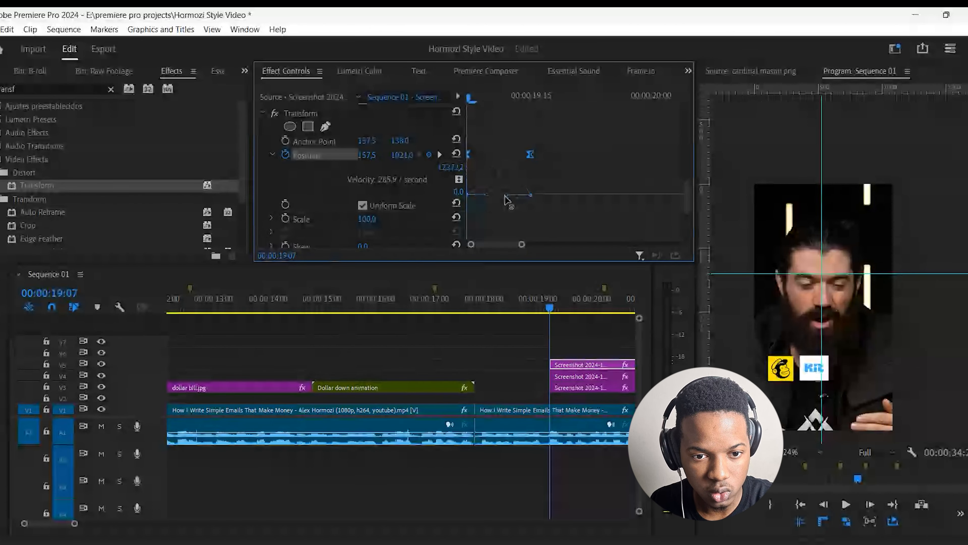
key(space)
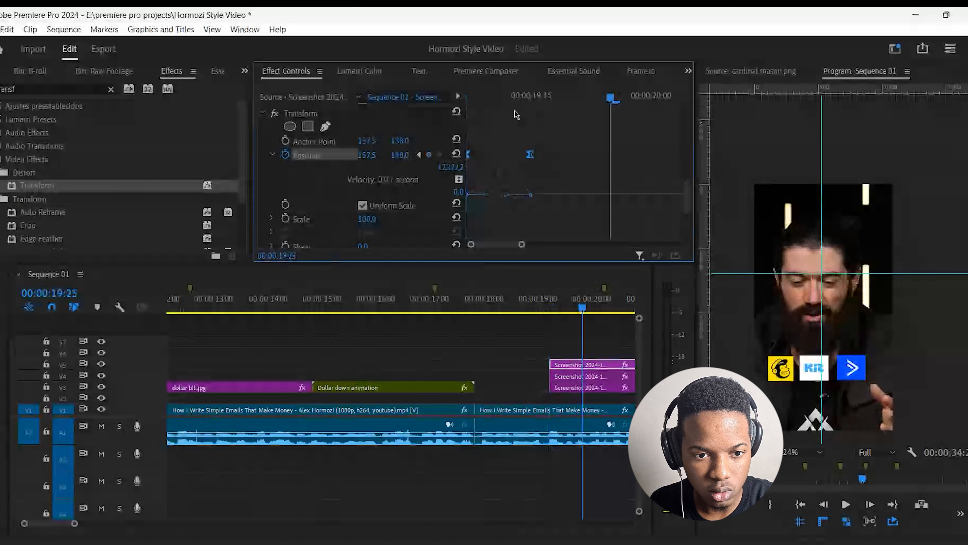
key(space)
Turn off the composition's shutter angle in Transform, set Shutter Angle to about 217 and preview the motion blur.
scroll(366, 183, down, 5)
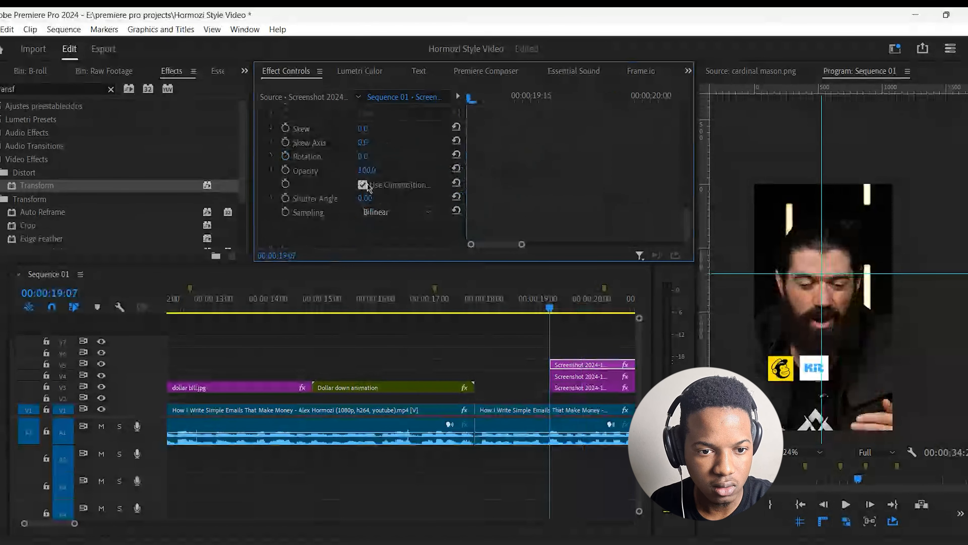
drag(367, 198, 579, 200)
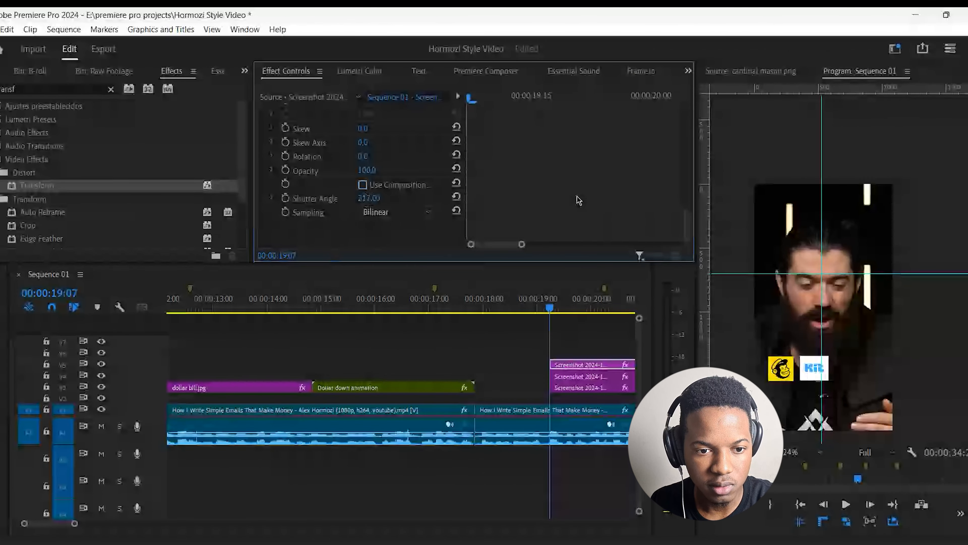
scroll(506, 173, up, 3)
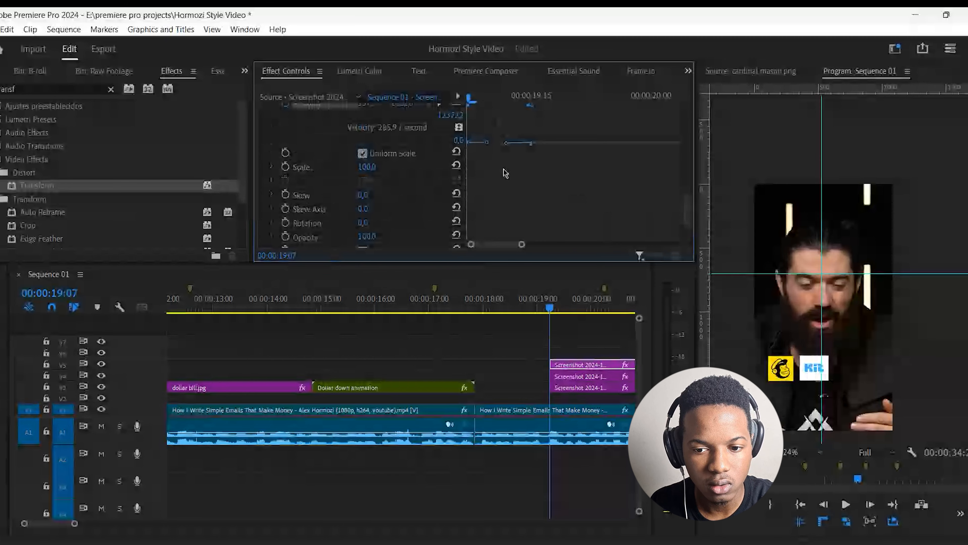
scroll(571, 197, up, 2)
key(space)
key(space)
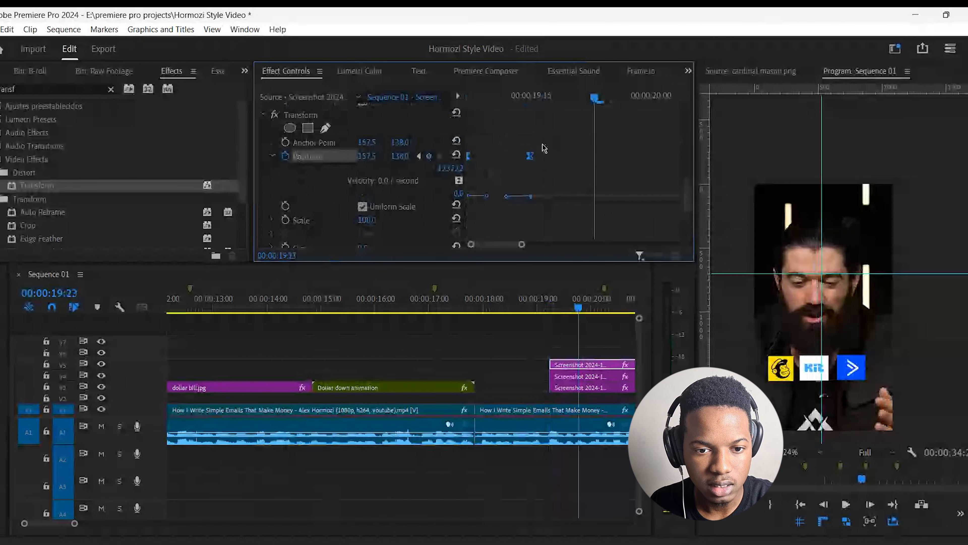
Move the ending Position keyframe further along the clip to slow the slide-in, and preview it.
drag(530, 156, 578, 155)
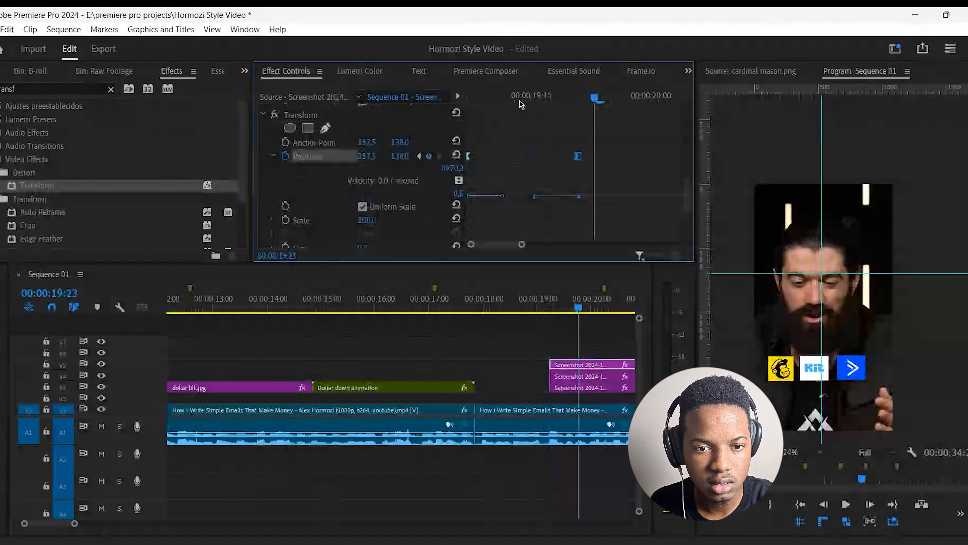
key(space)
key(space)
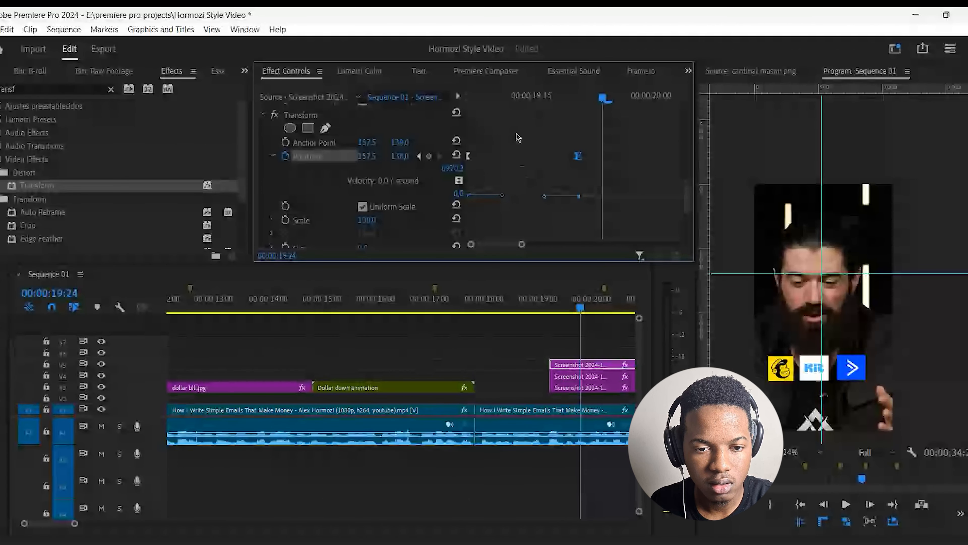
key(space)
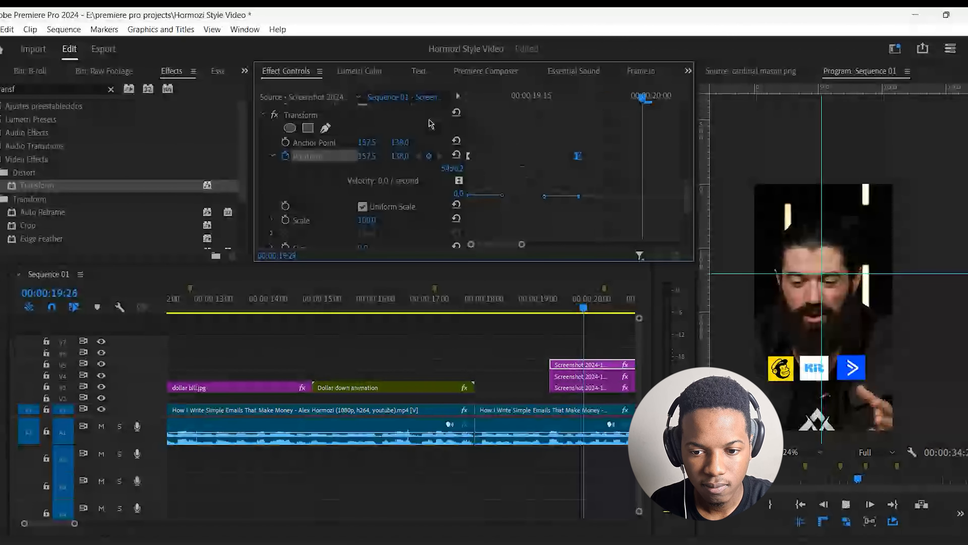
key(space)
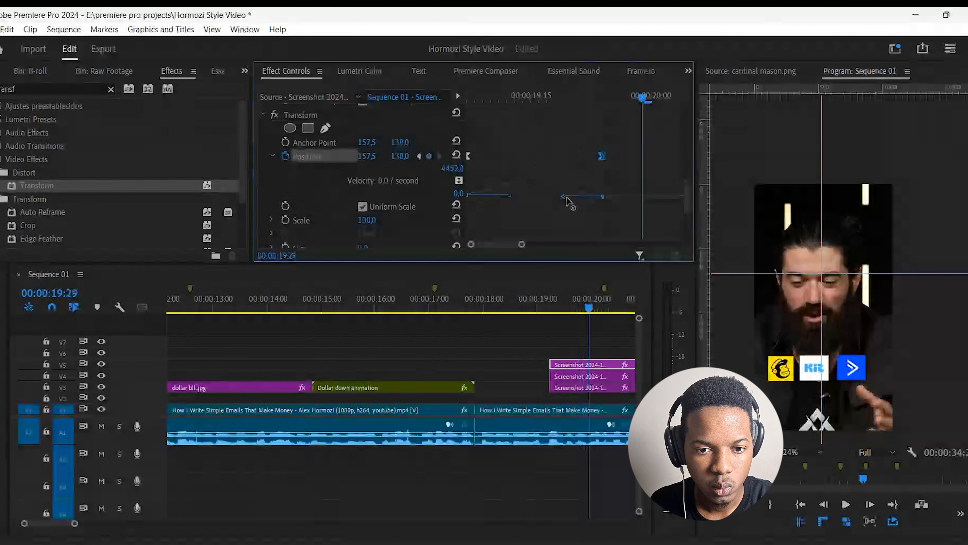
Refine the velocity handles of both Position keyframes to smooth the easing, and play the slide-in back.
drag(567, 198, 569, 197)
click(483, 97)
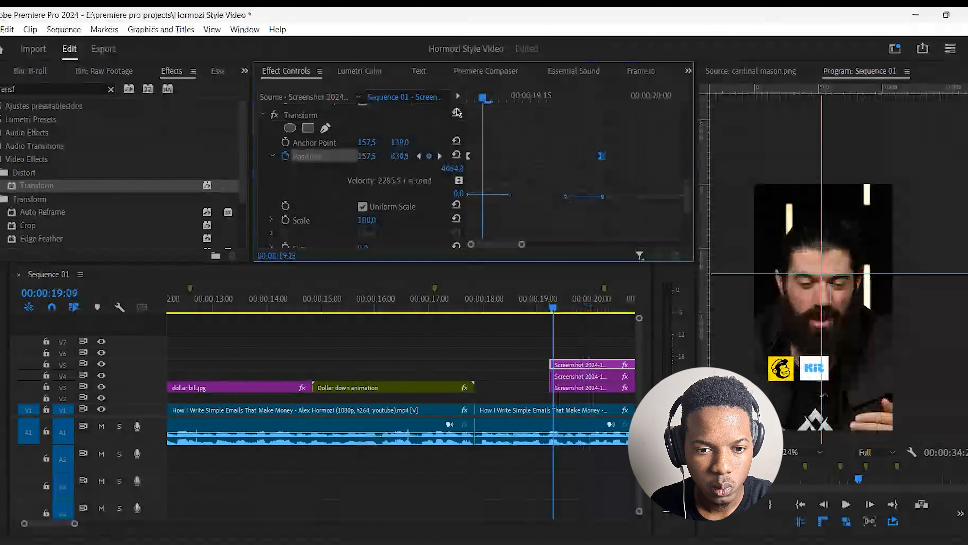
key(space)
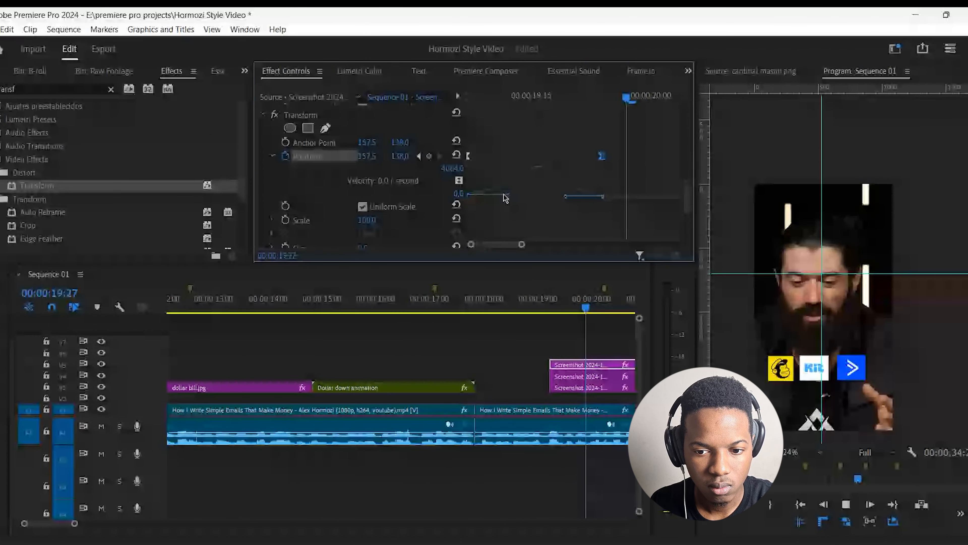
key(space)
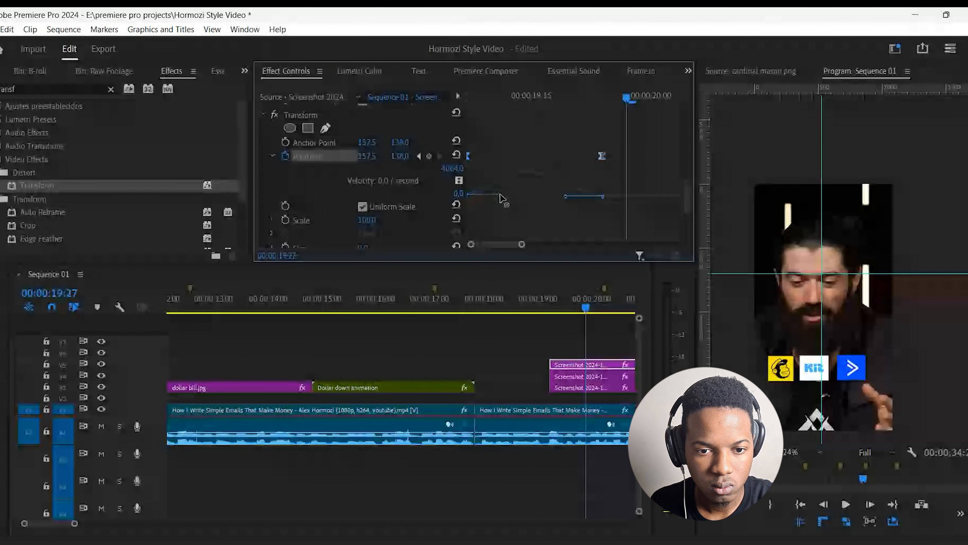
drag(500, 195, 500, 195)
click(469, 98)
key(space)
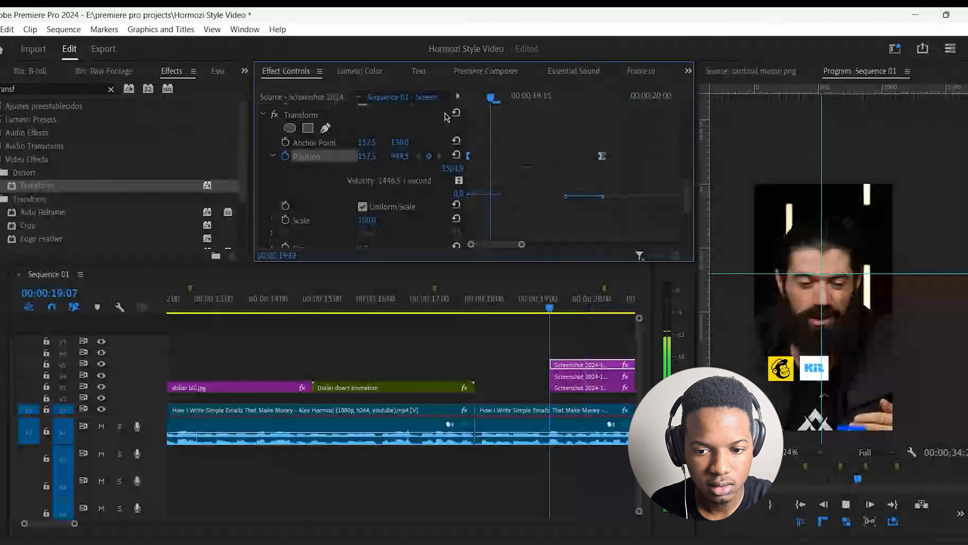
key(space)
Copy the finished Transform effect from the topmost screenshot clip onto the two screenshot clips beneath it and preview the result.
drag(519, 245, 585, 244)
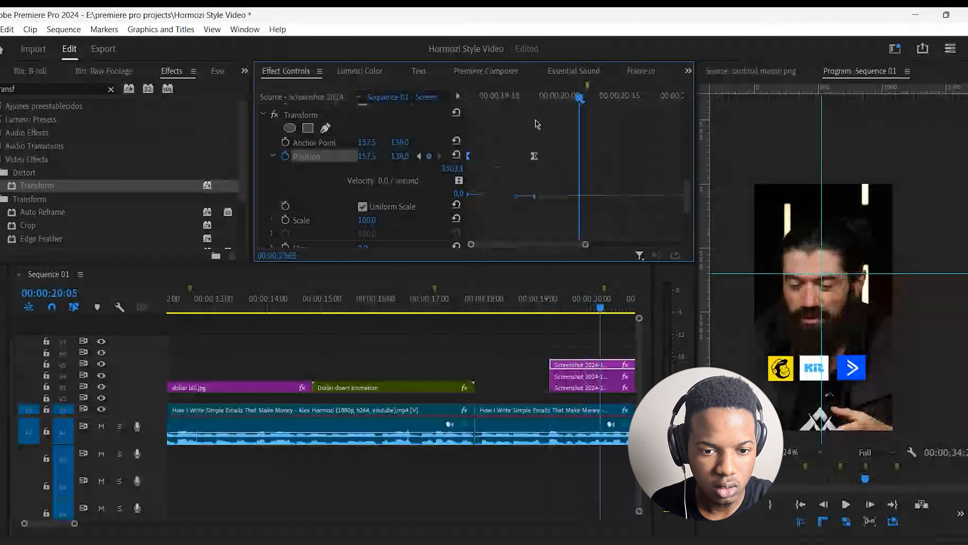
drag(516, 97, 419, 129)
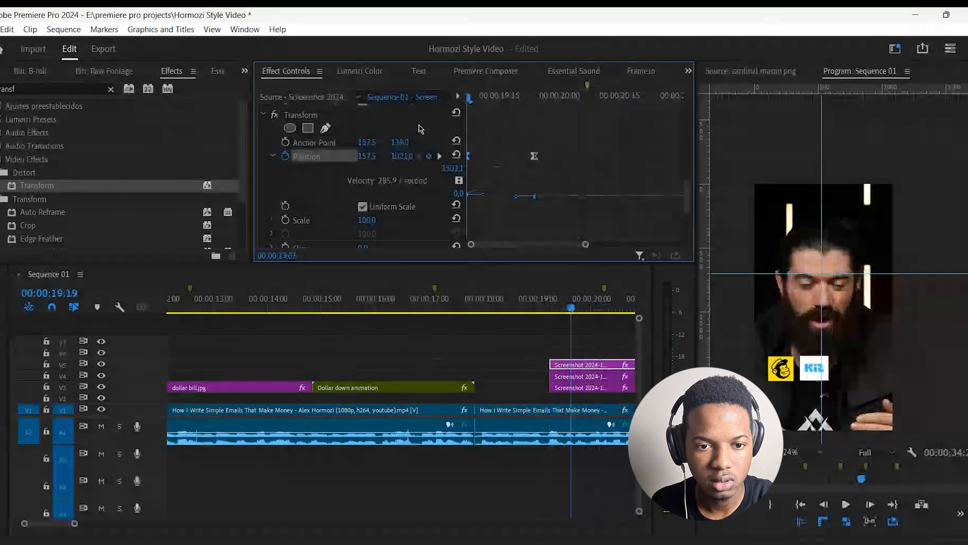
click(440, 156)
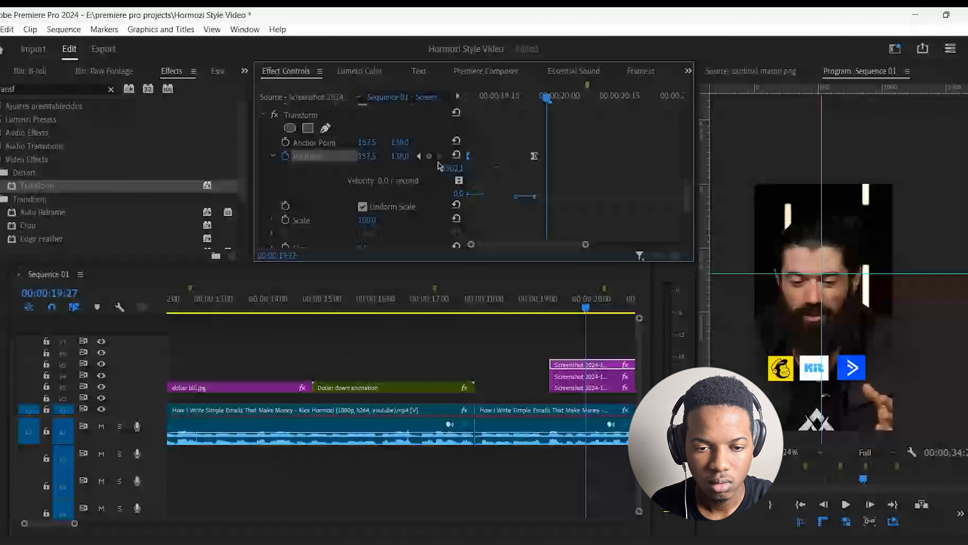
click(331, 113)
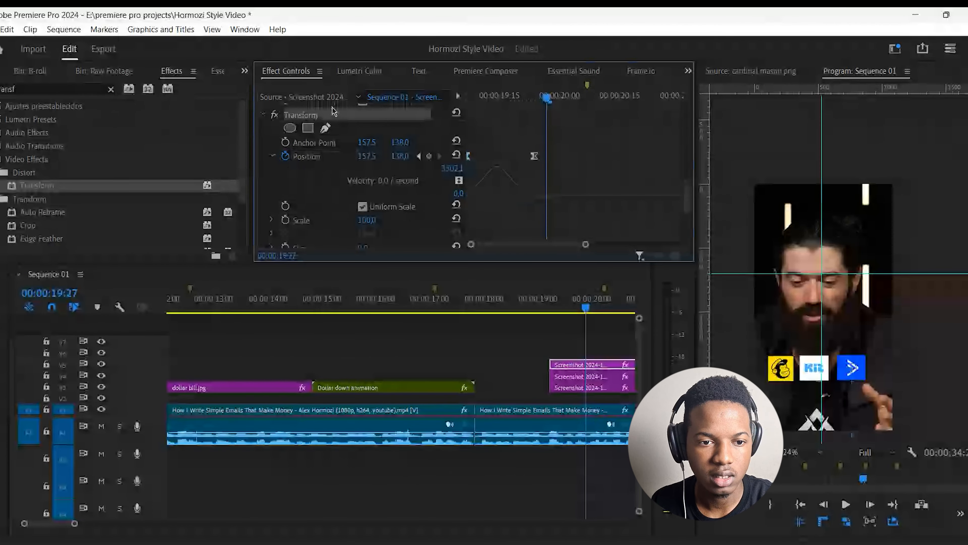
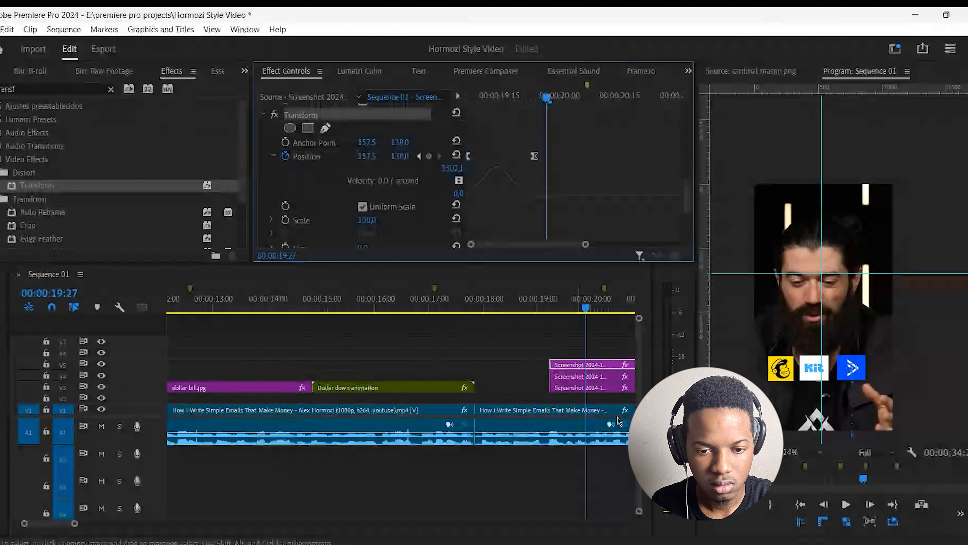
drag(538, 379, 601, 372)
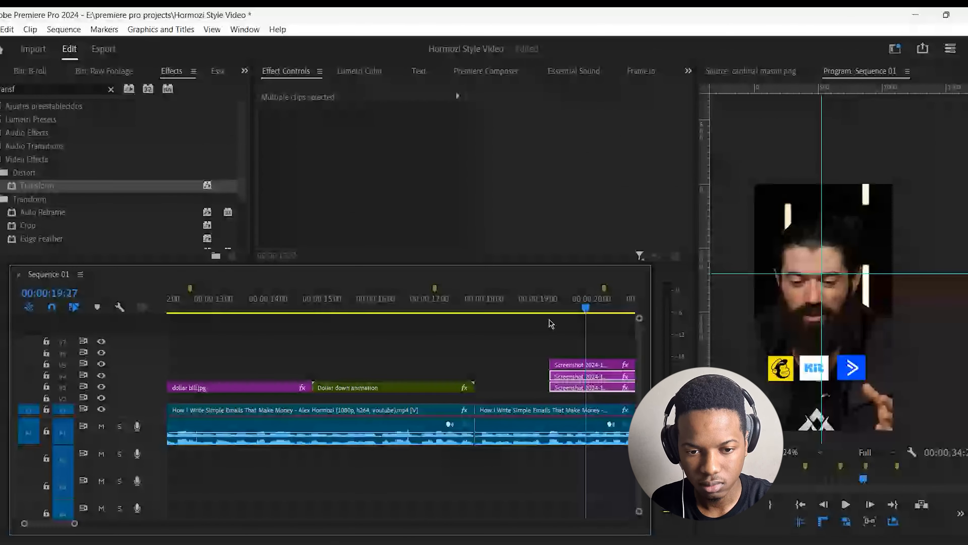
click(504, 301)
key(space)
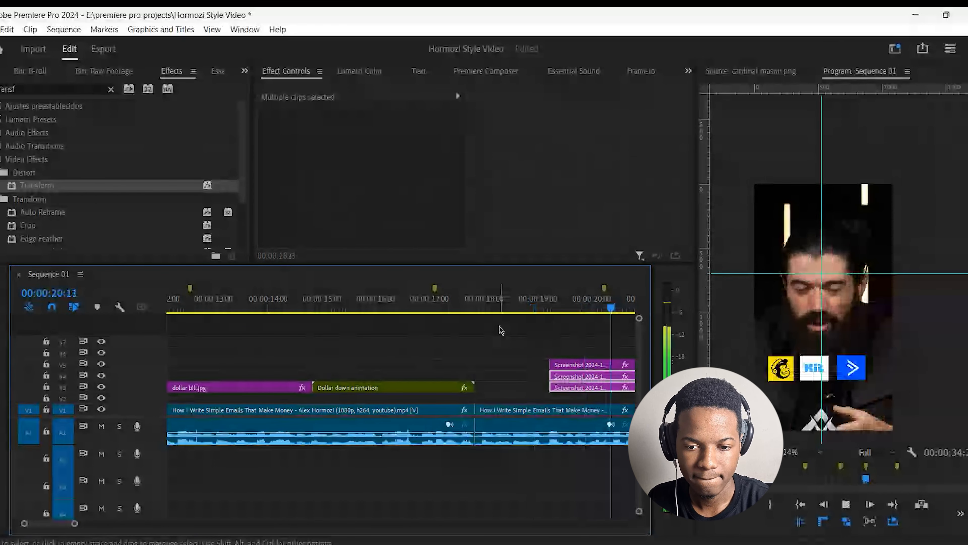
key(space)
Shift both Transform Position keyframes of the middle screenshot clip later so its slide-in starts at 00:00:19:11.
drag(186, 307, 225, 337)
click(248, 376)
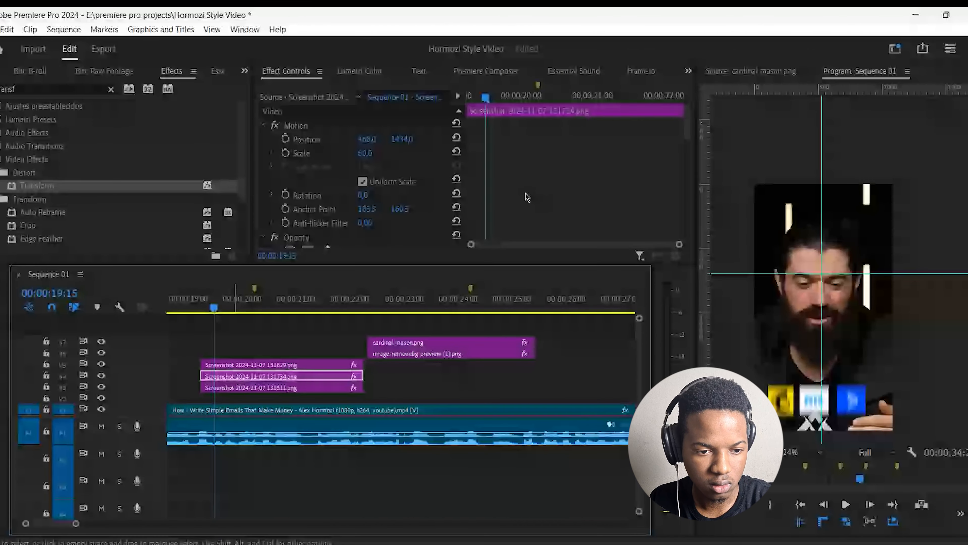
scroll(527, 197, down, 10)
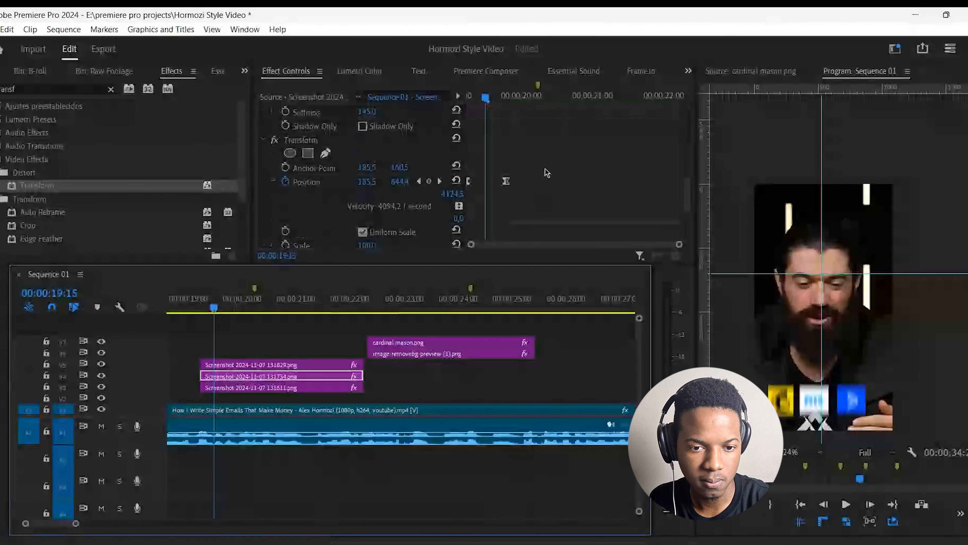
drag(546, 172, 467, 187)
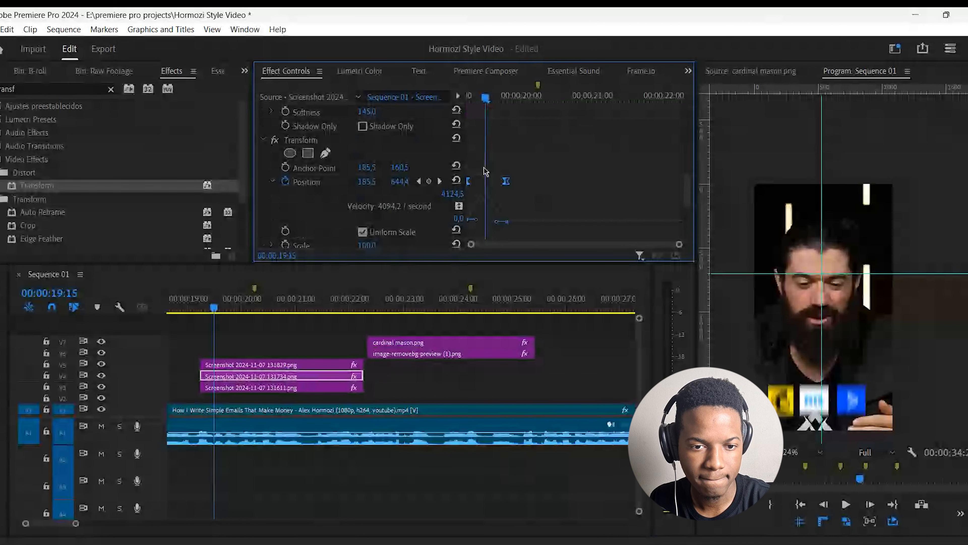
drag(485, 97, 459, 108)
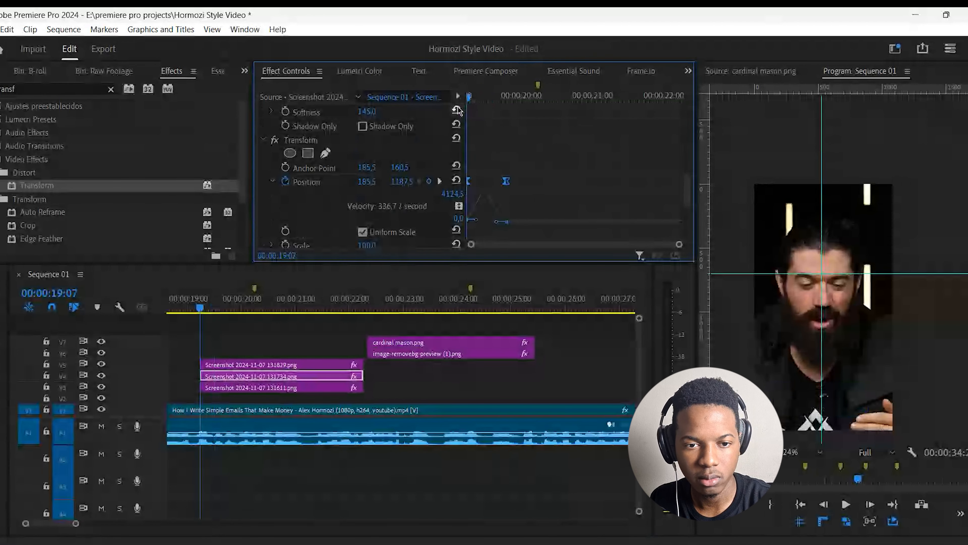
key(space)
drag(506, 181, 516, 182)
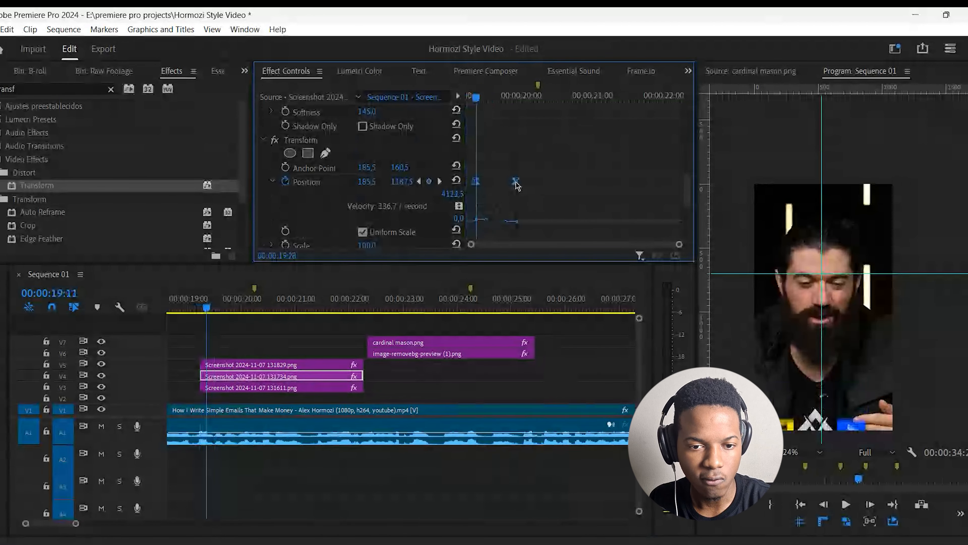
Shift the bottom screenshot clip's Position keyframes to start at 00:00:19:15 and play back the three staggered slide-ins.
click(262, 387)
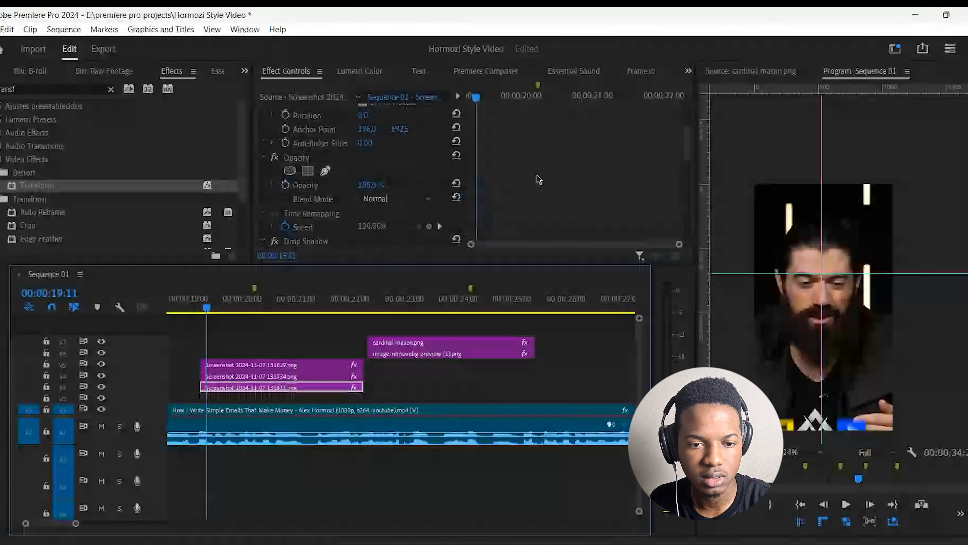
scroll(538, 180, down, 5)
drag(526, 201, 528, 236)
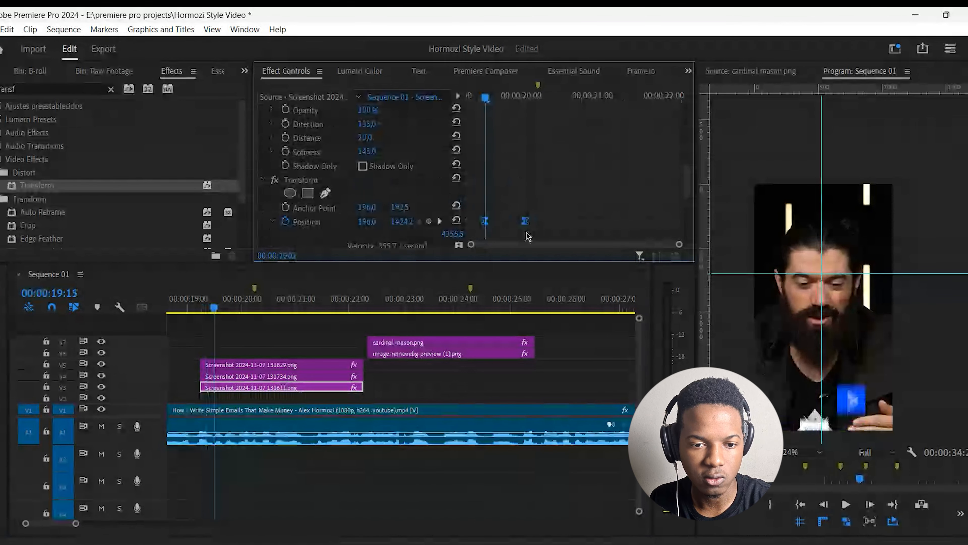
click(203, 309)
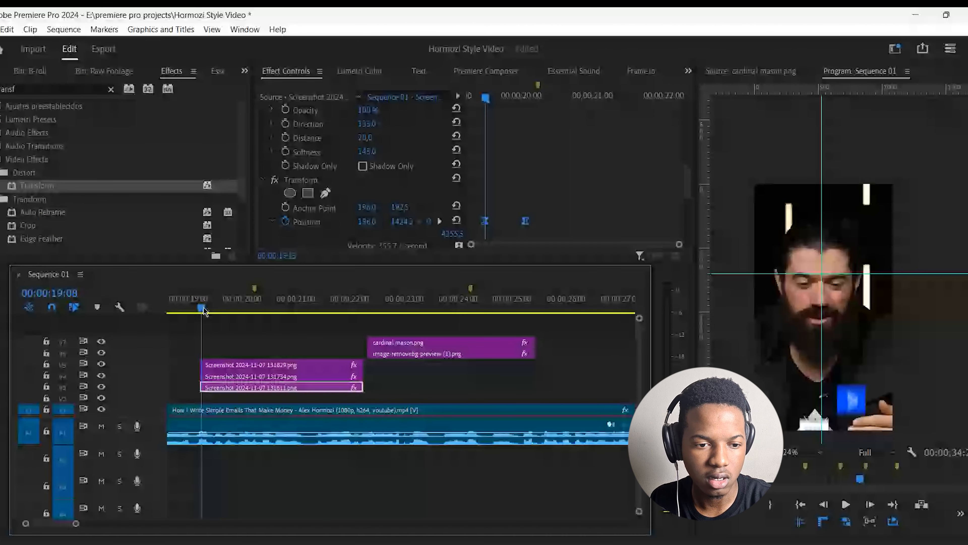
drag(203, 310, 197, 313)
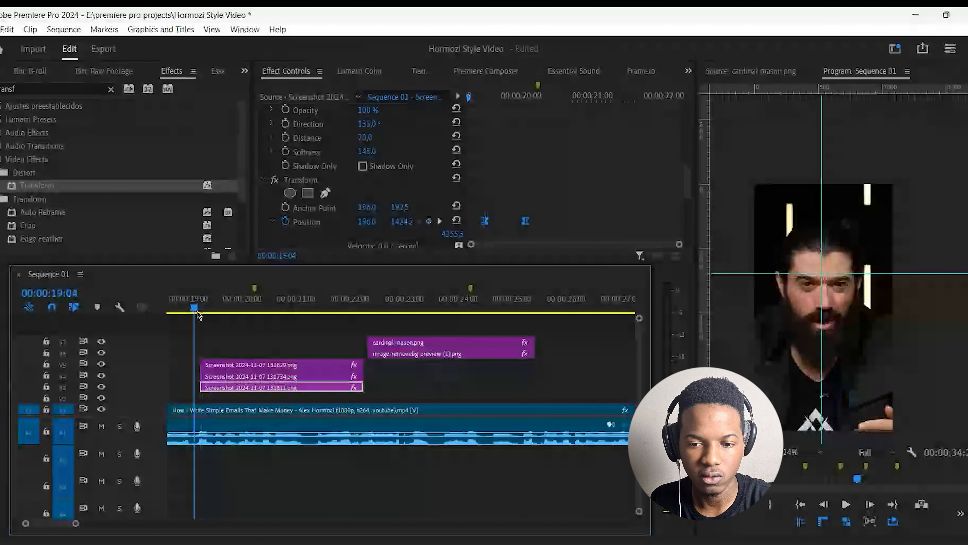
key(space)
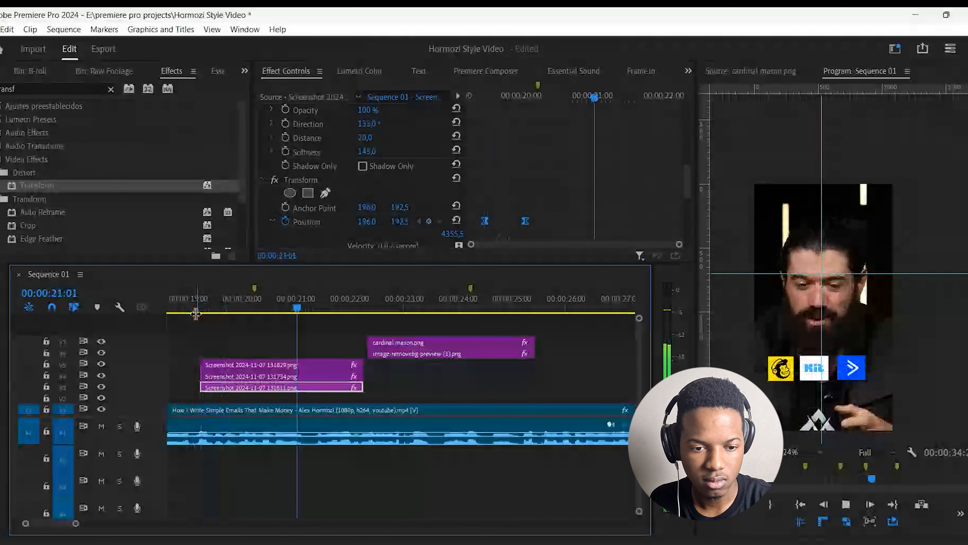
key(space)
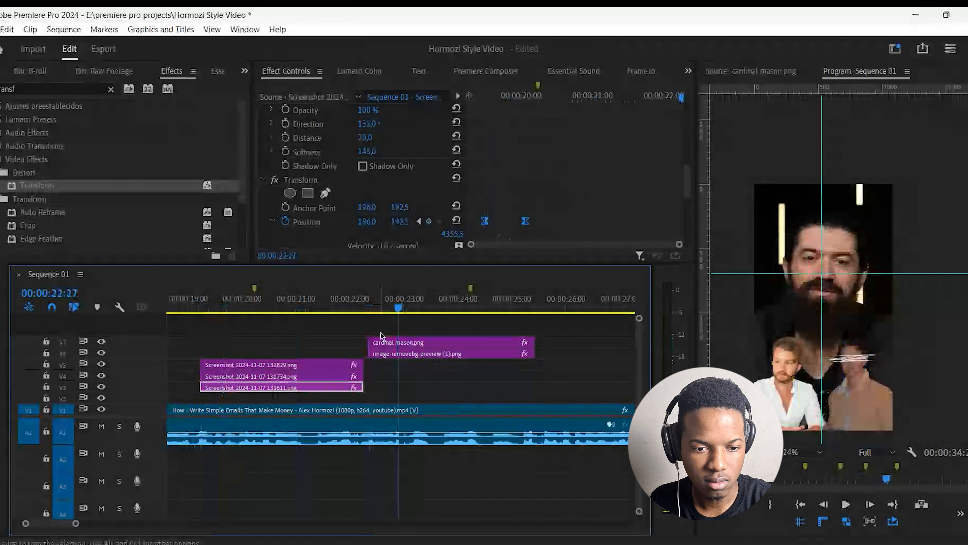
Trim the ends of all three stacked screenshot clips to 00:00:21:24.
click(351, 314)
drag(352, 316, 338, 319)
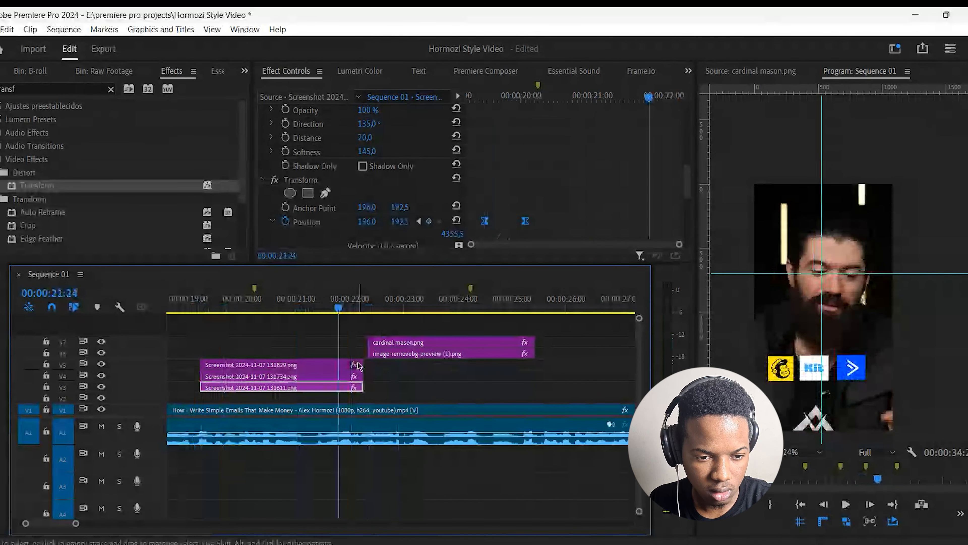
key(d)
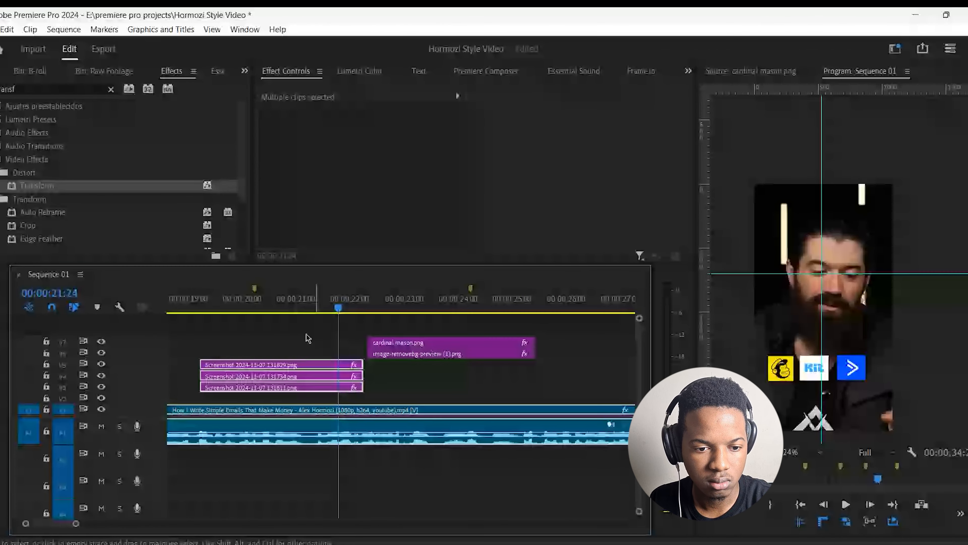
drag(308, 338, 338, 376)
Extend the start of the two stacked portrait clips back to 00:00:22:00.
click(387, 343)
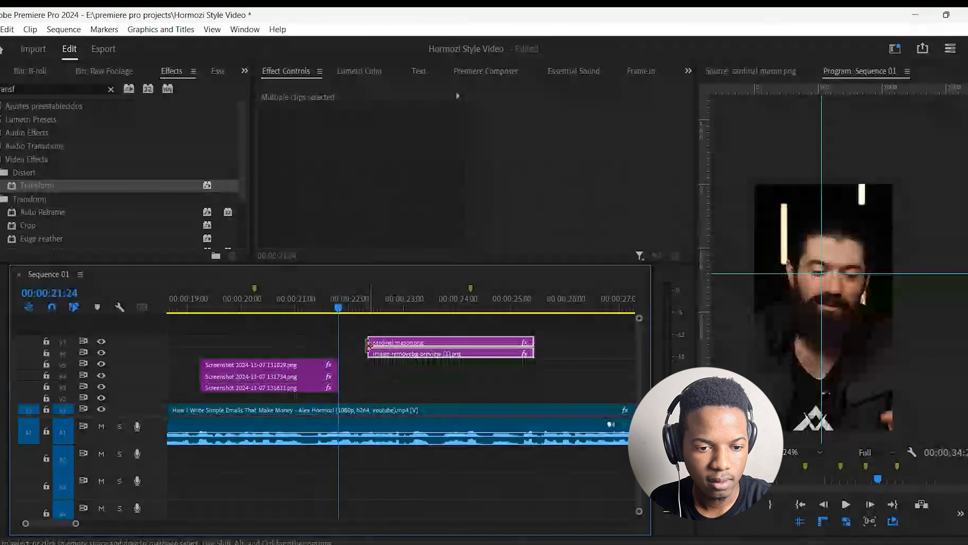
drag(369, 345, 346, 363)
click(350, 307)
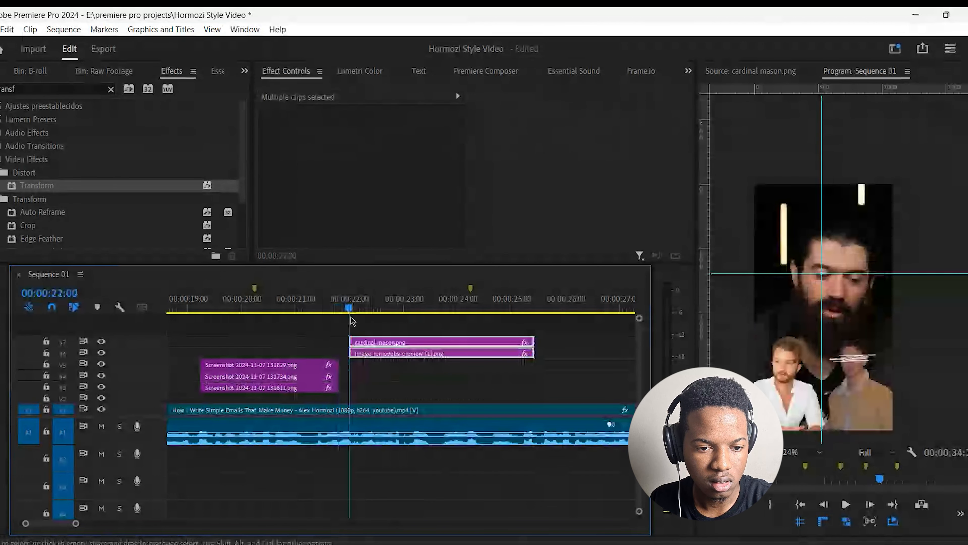
key(Right)
key(Right)
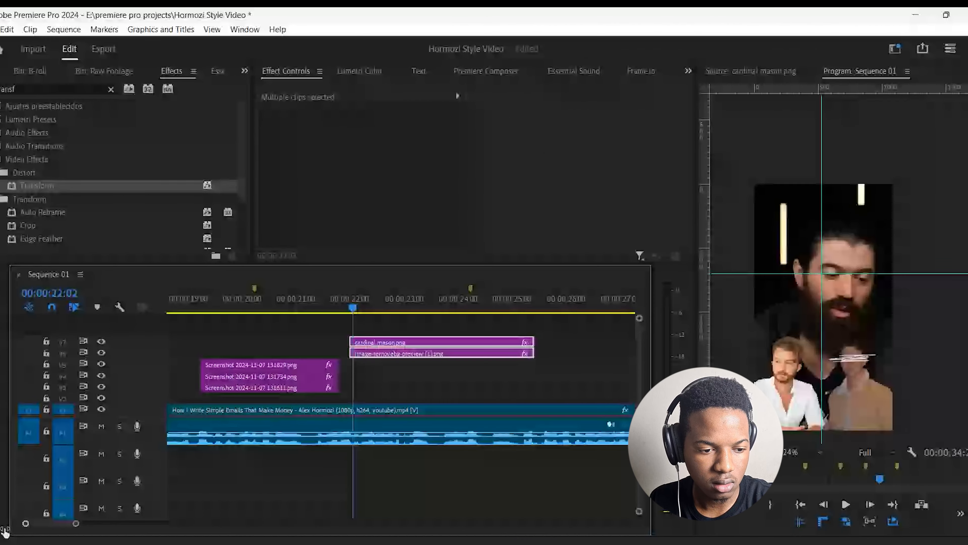
Copy the keyframed Transform effect from the first image clip at the beginning of the sequence.
key(minus)
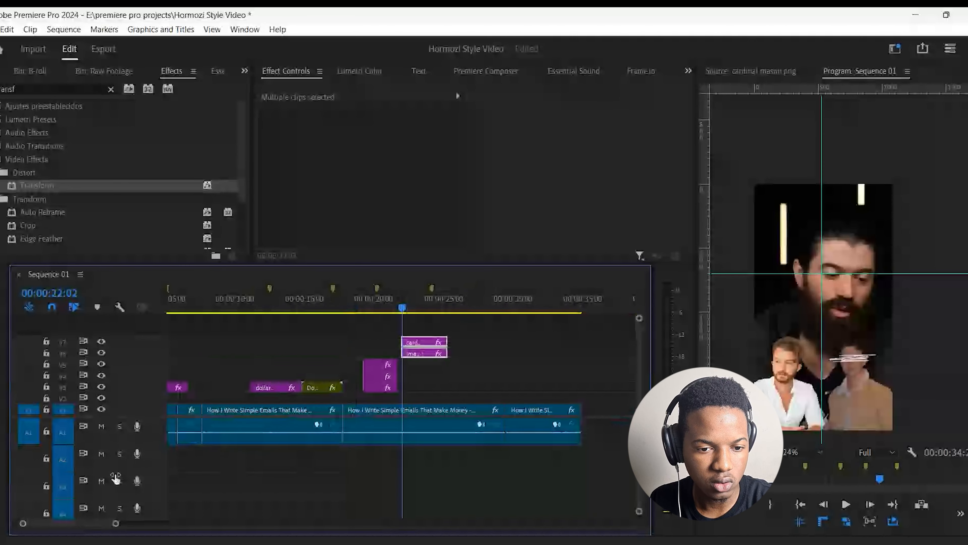
click(185, 341)
drag(185, 305, 169, 384)
click(174, 387)
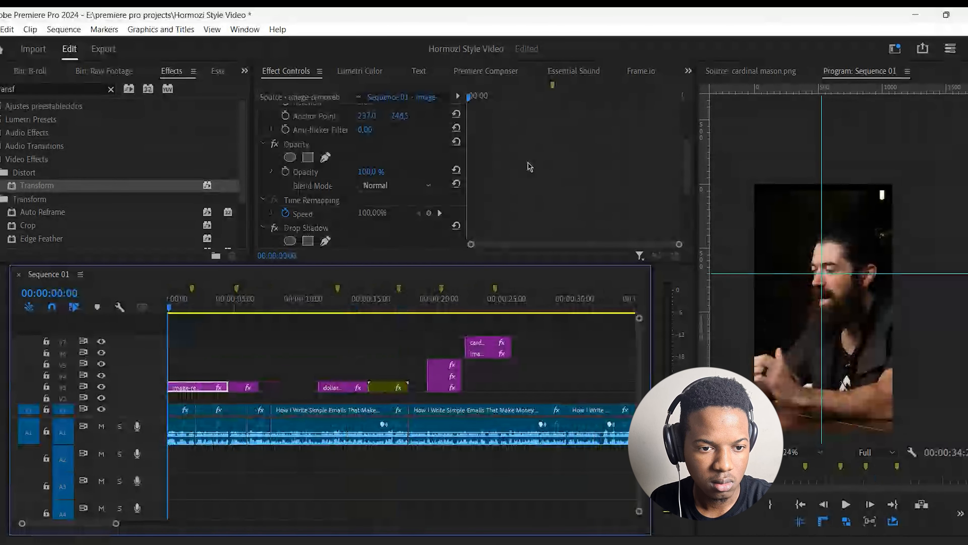
scroll(310, 193, down, 3)
click(262, 174)
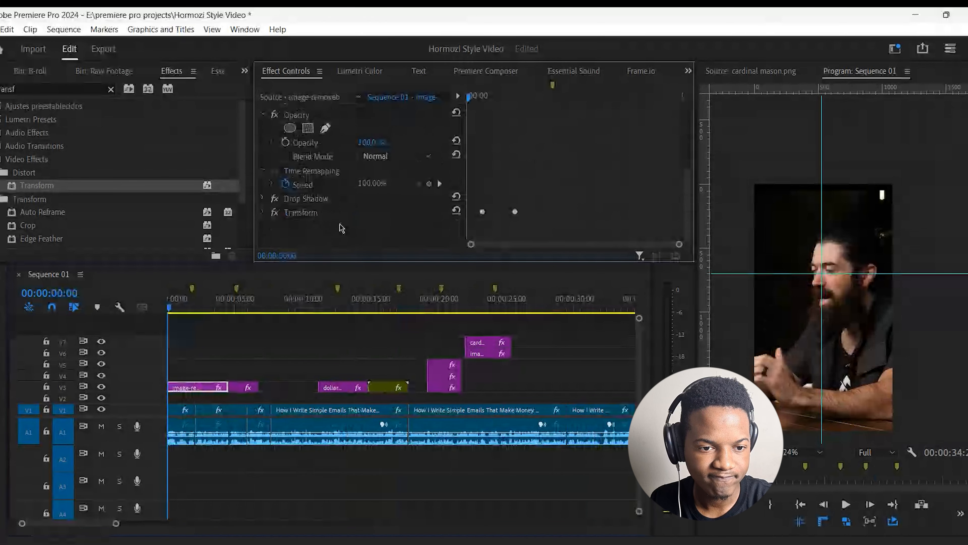
click(319, 212)
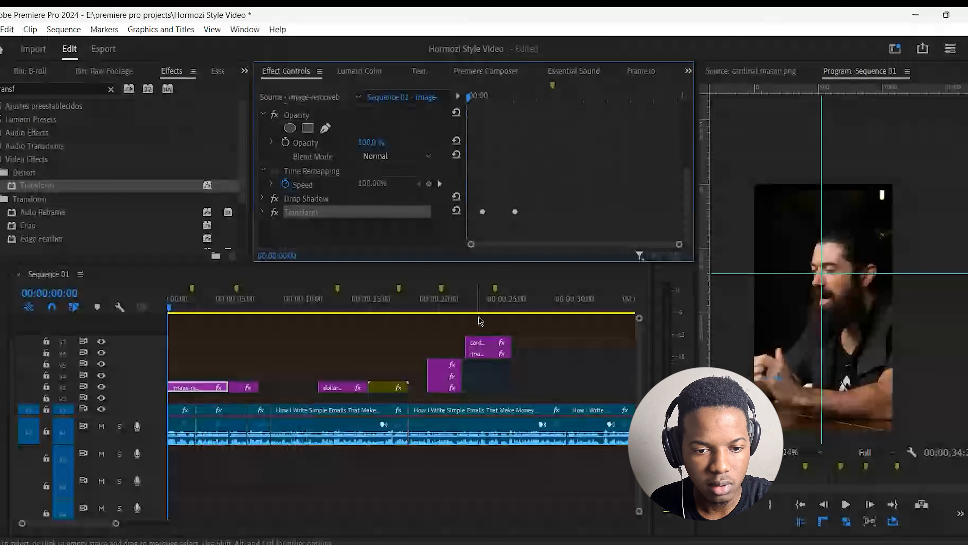
Paste the Transform effect onto the image-removebg-preview (1).png clip at 22 seconds and play back its slide-in.
click(467, 304)
click(514, 328)
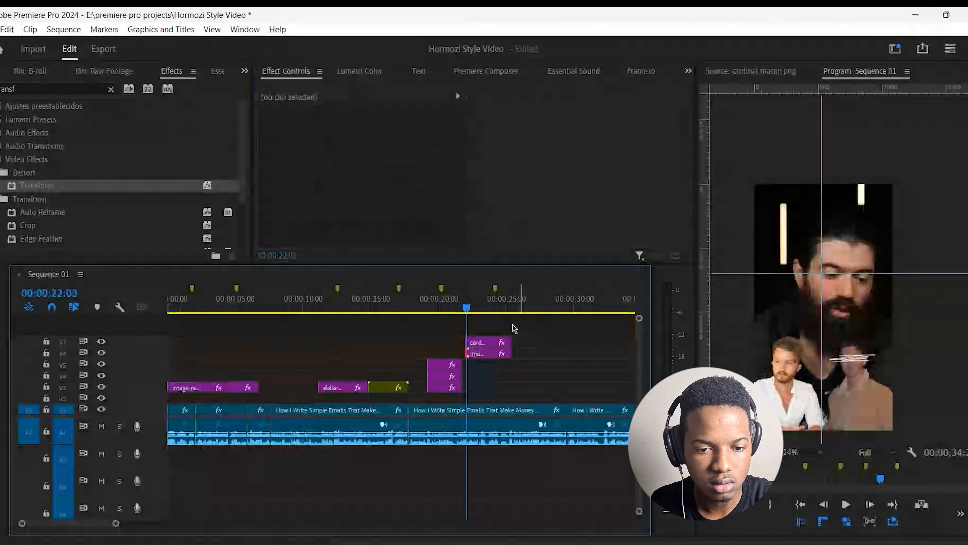
click(493, 353)
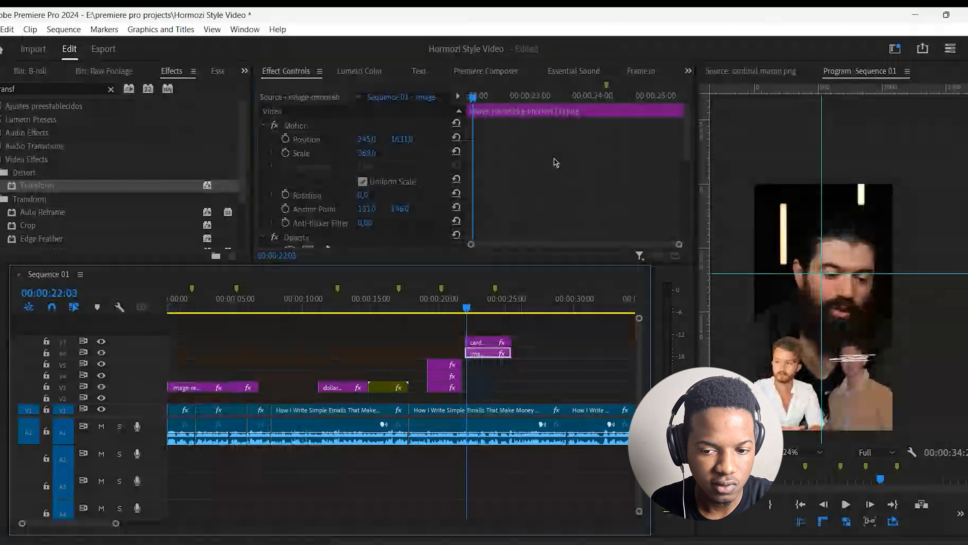
drag(472, 99, 462, 103)
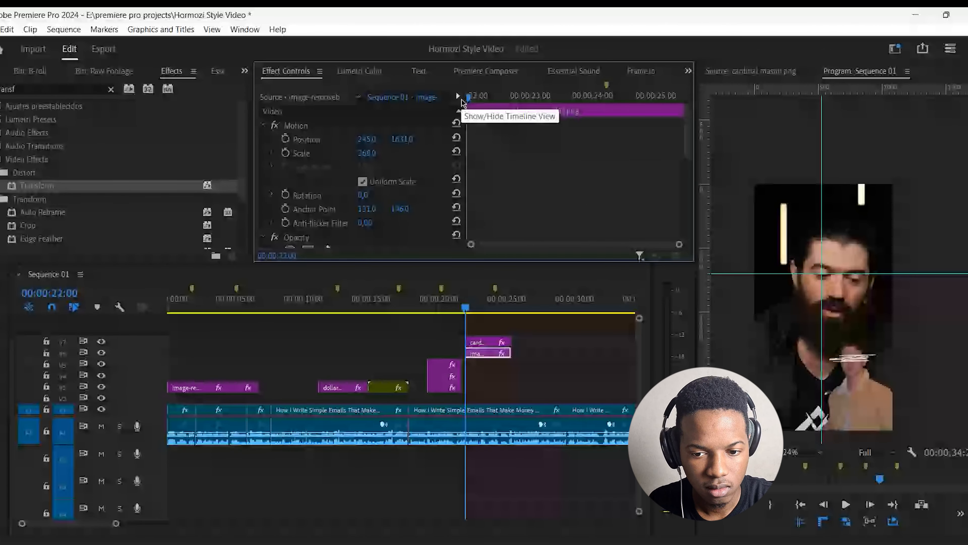
key(space)
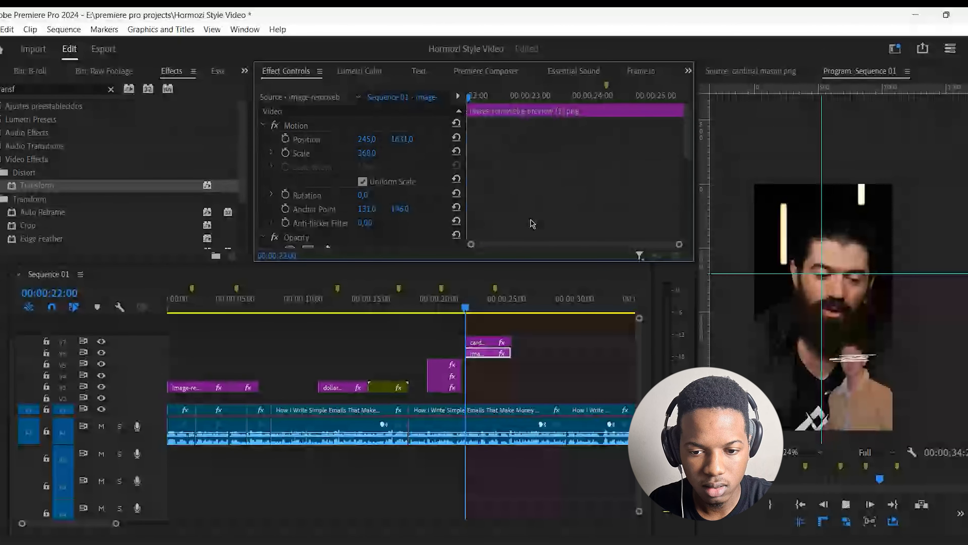
key(space)
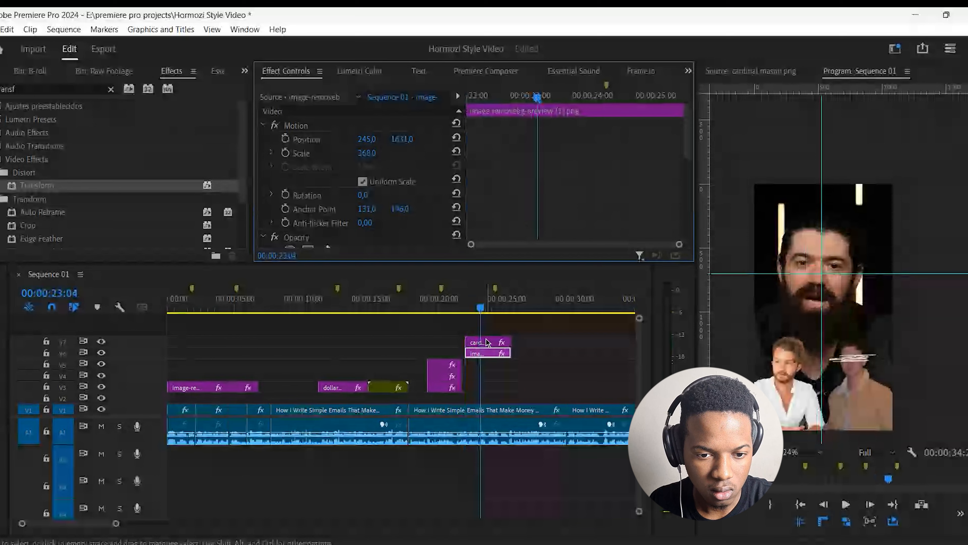
Paste the same Transform effect onto the upper portrait clip and expand its Position keyframes and velocity graph.
click(486, 341)
drag(481, 309, 467, 327)
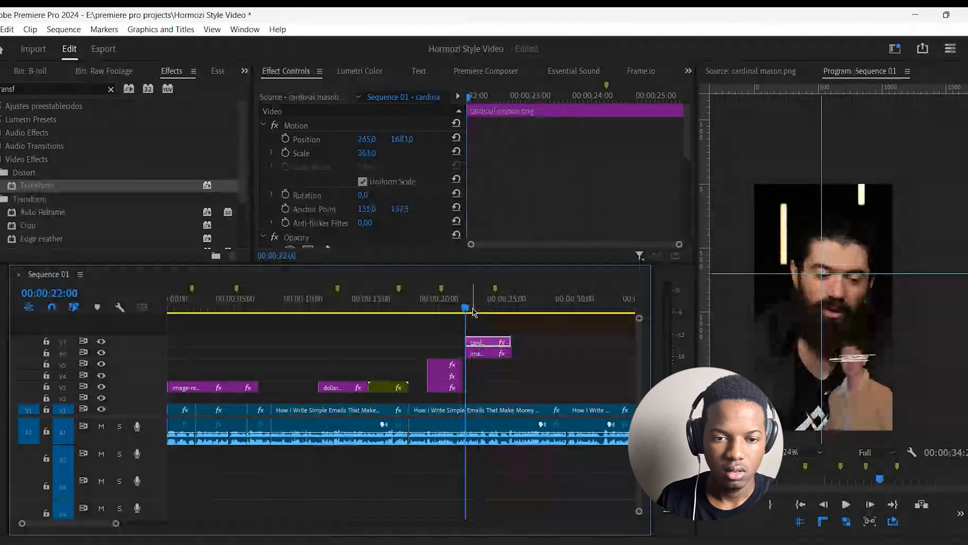
scroll(569, 171, down, 5)
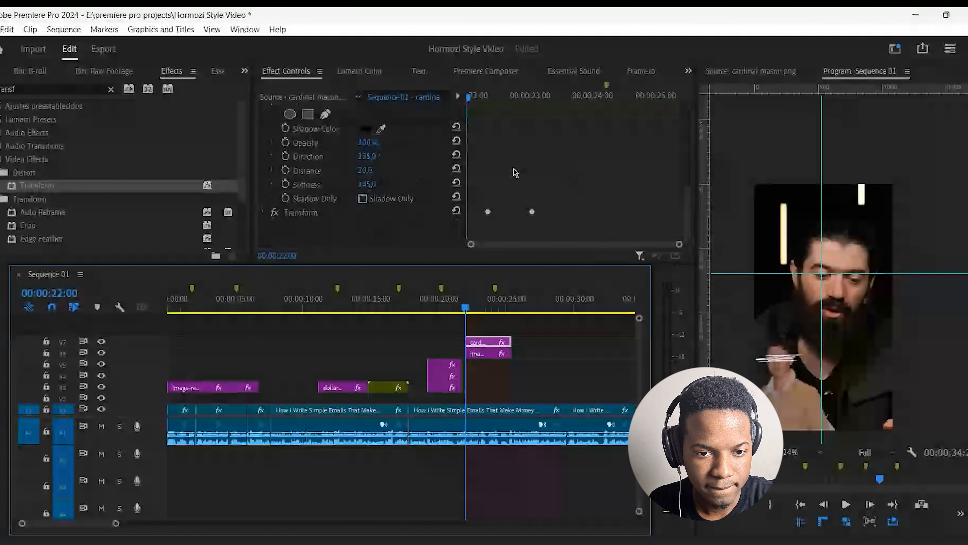
click(263, 212)
scroll(484, 179, down, 4)
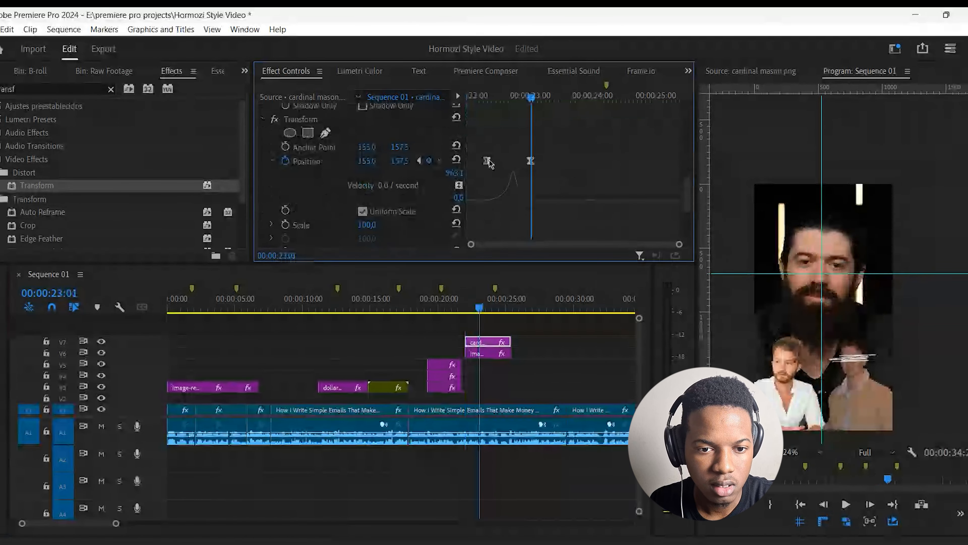
Rework the upper portrait's Position keyframes with an ending value of 355, 157.5, adjust the velocity handles and preview the motion.
click(488, 161)
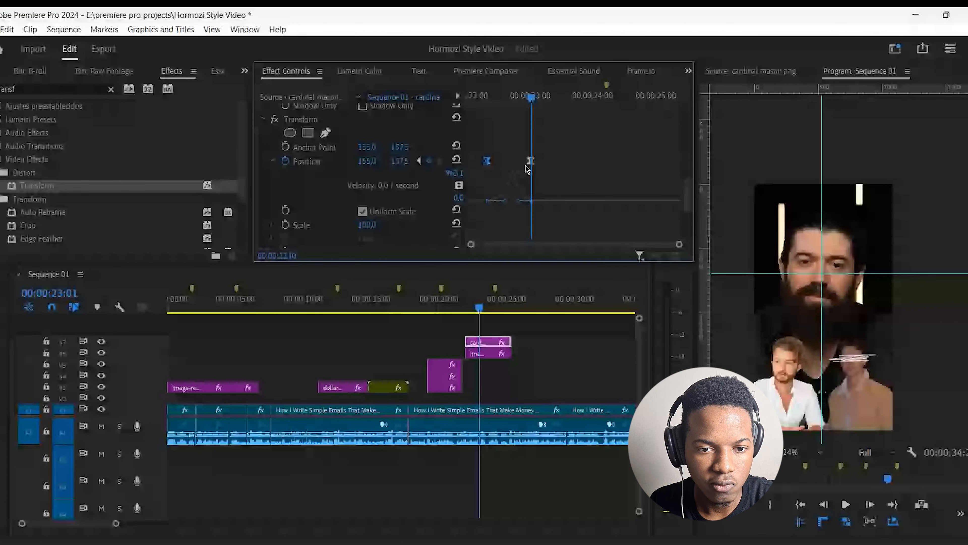
mouse_move(525, 169)
mouse_down()
mouse_move(569, 166)
mouse_move(487, 172)
mouse_move(552, 171)
mouse_move(530, 172)
mouse_up()
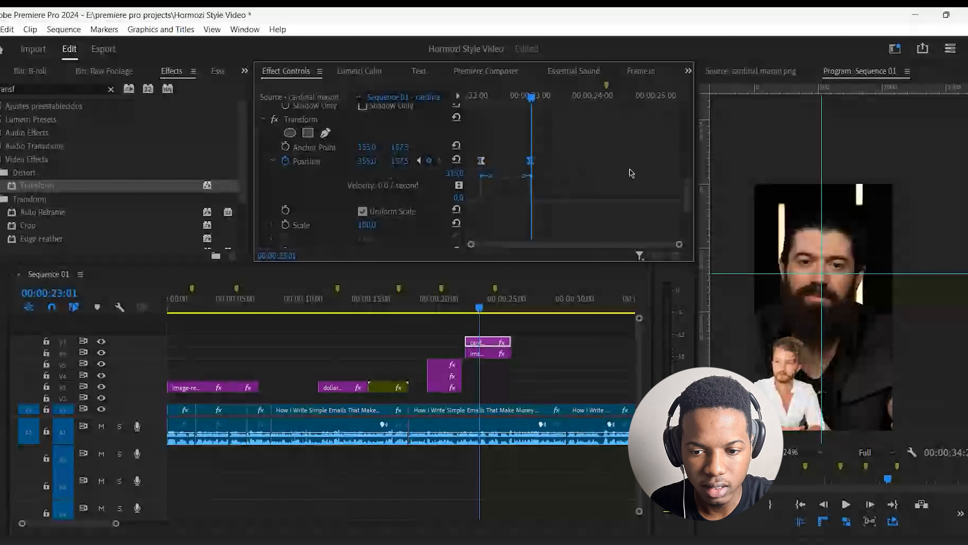
drag(488, 176, 519, 199)
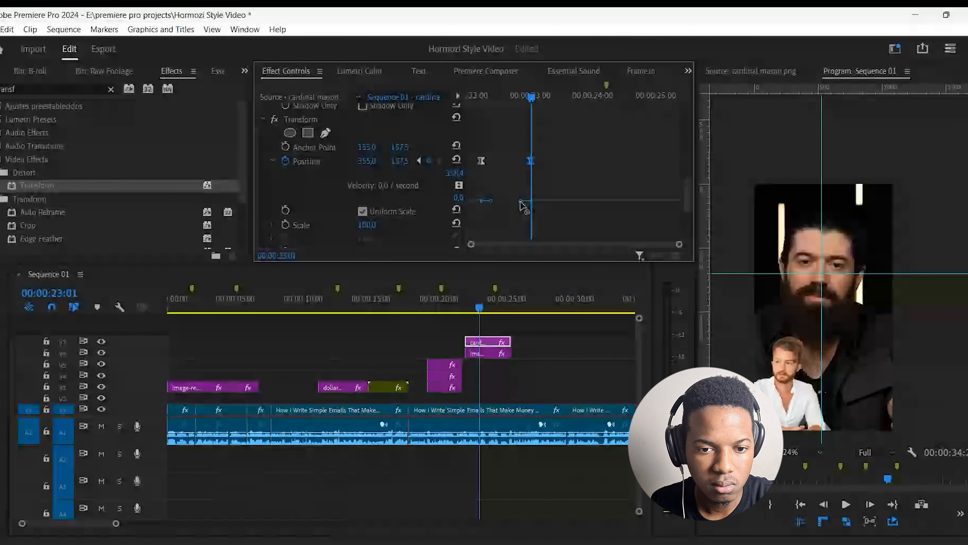
drag(532, 97, 456, 105)
key(space)
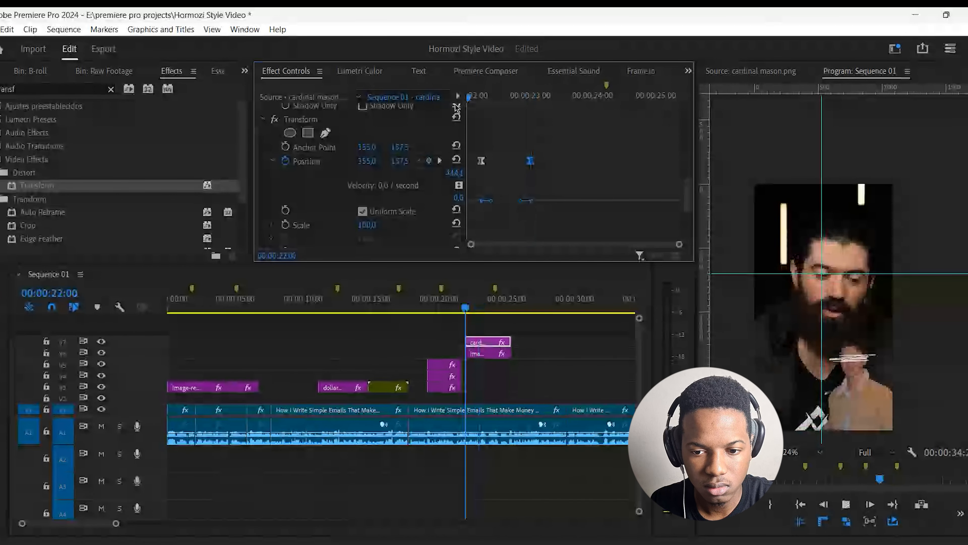
key(space)
Swap the upper portrait's two Position keyframes so it ends at 155, 157.5 at 00:00:22:28, and adjust the starting keyframe's velocity handle.
click(473, 147)
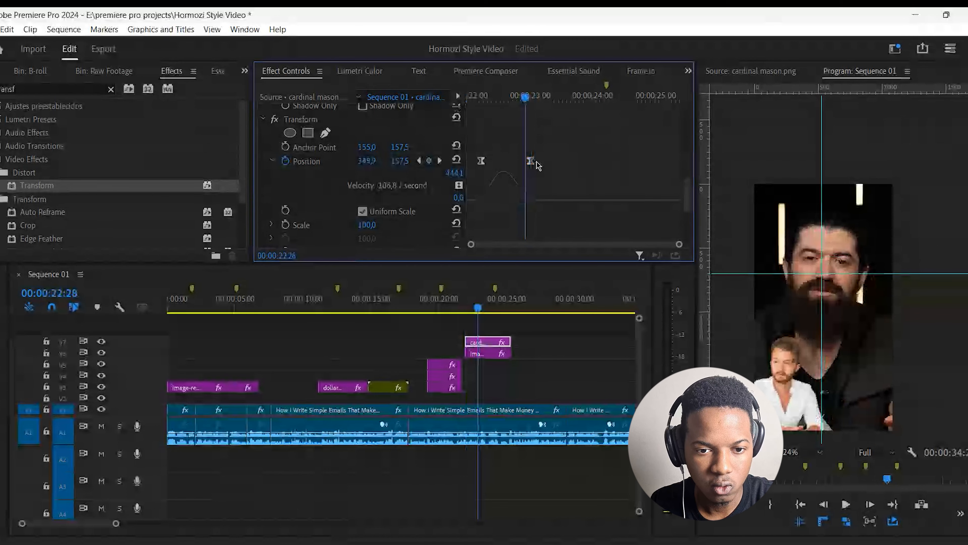
mouse_move(537, 164)
mouse_down()
mouse_move(495, 162)
mouse_move(529, 173)
mouse_up()
drag(501, 161, 477, 162)
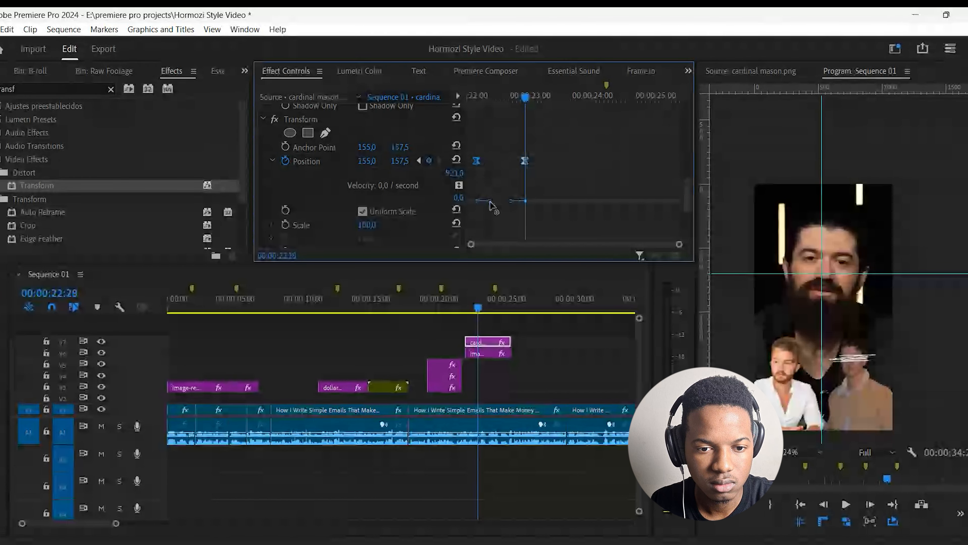
click(490, 201)
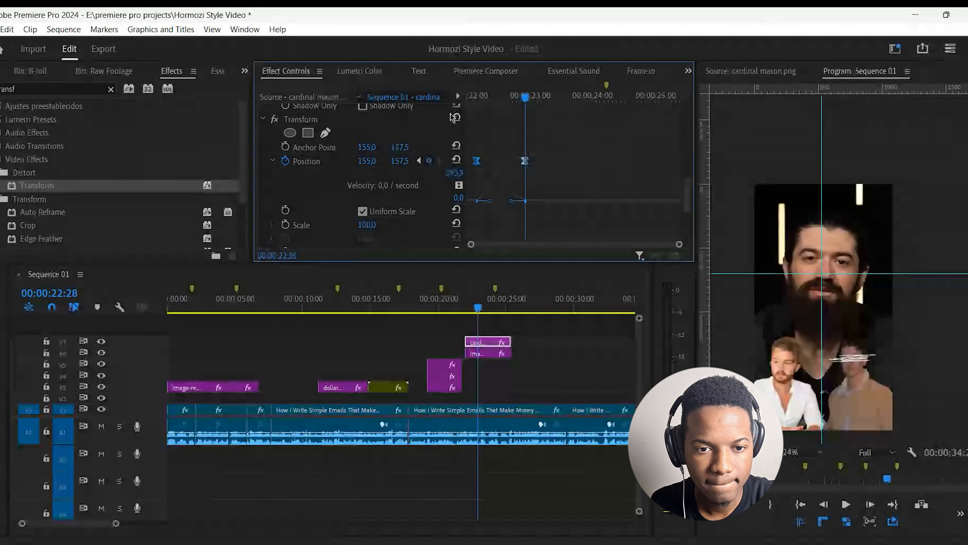
Play back the portrait slide-ins and bring up the lower portrait clip's Transform Position keyframes.
click(469, 96)
key(space)
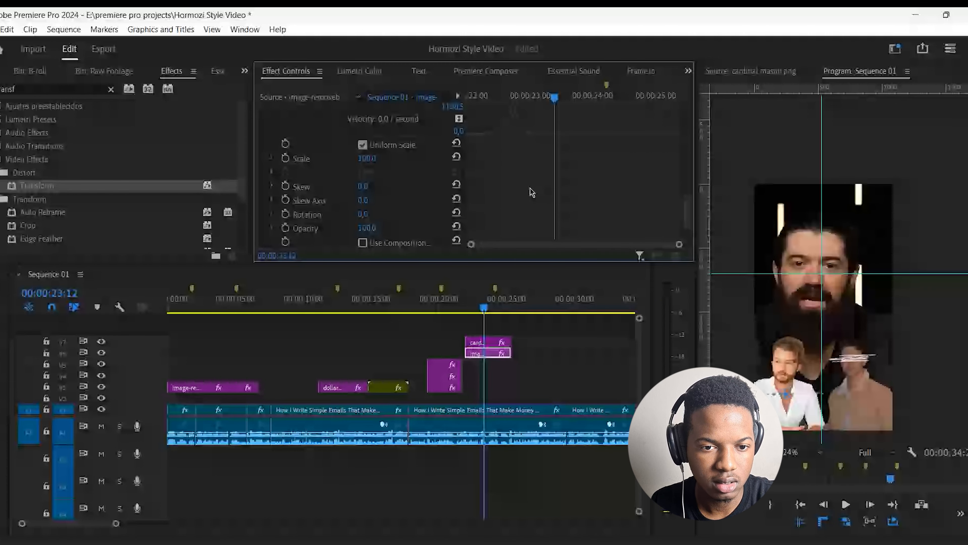
scroll(532, 192, up, 3)
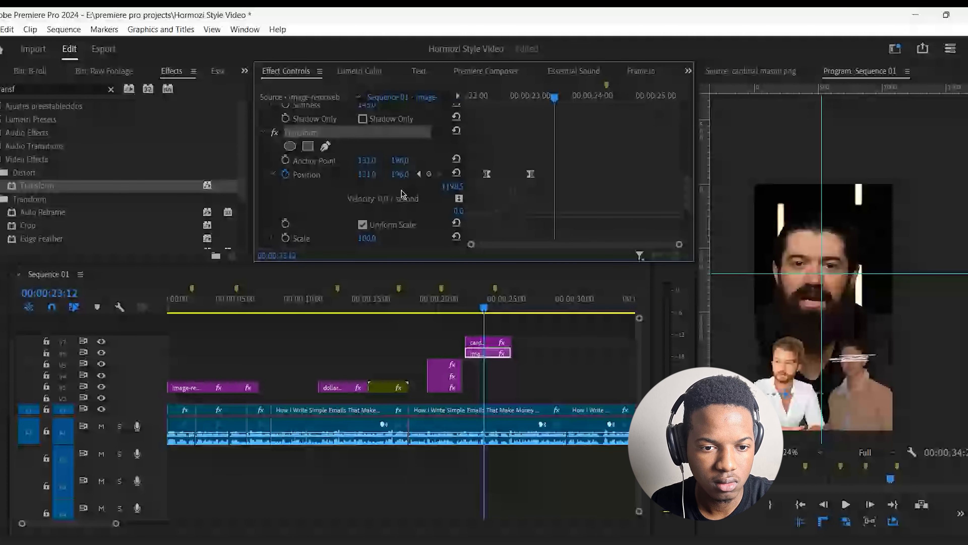
click(406, 173)
click(425, 178)
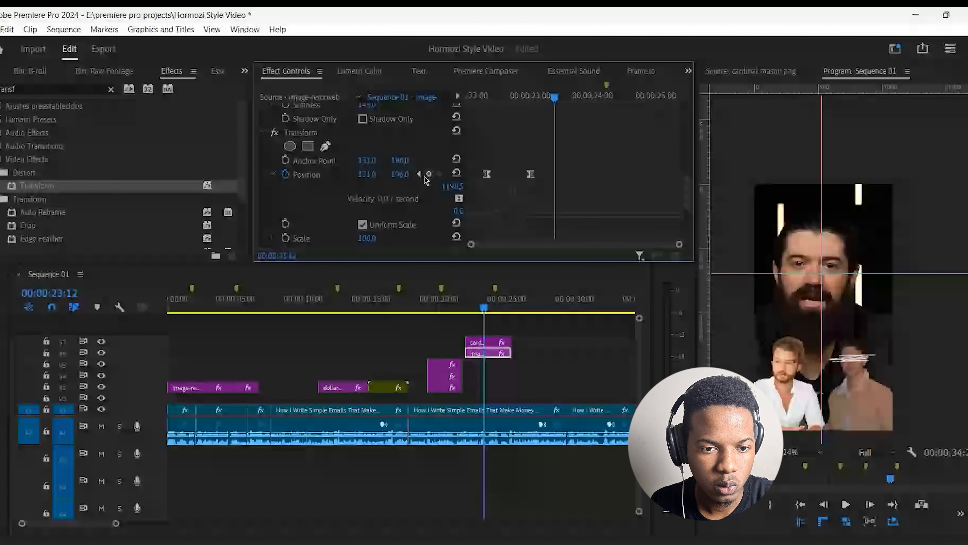
Shift the upper portrait's two Position keyframes to start at 00:00:22:10, in line with the lower portrait's first keyframe.
click(419, 174)
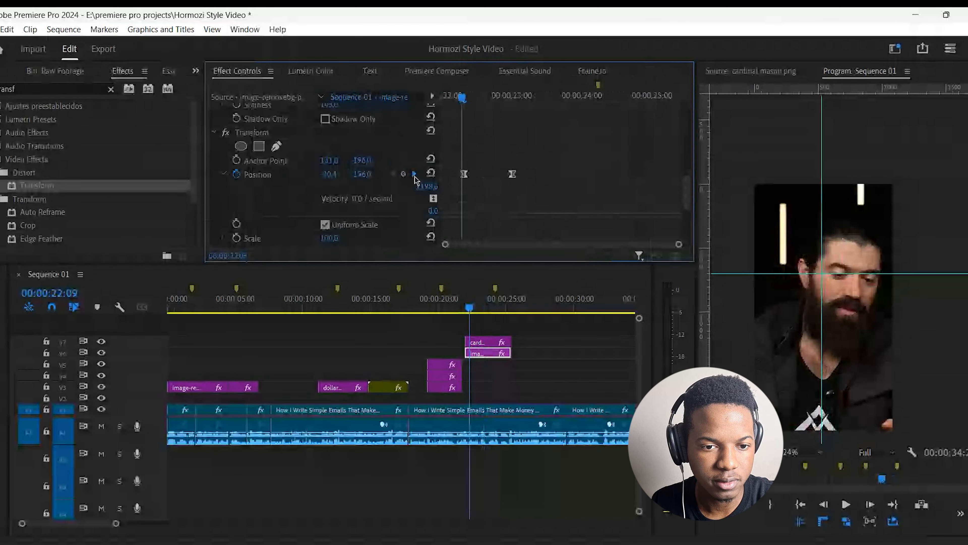
click(415, 174)
click(485, 343)
click(485, 353)
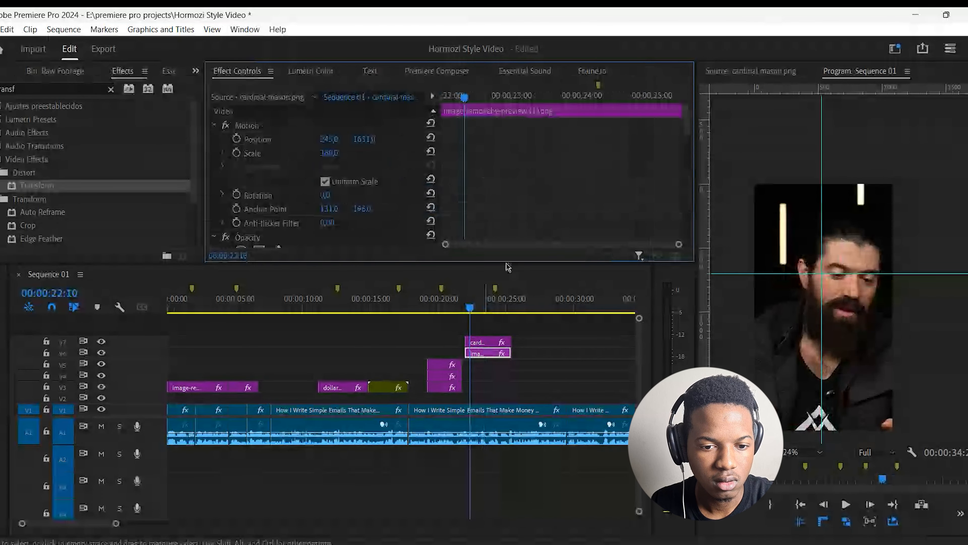
click(485, 343)
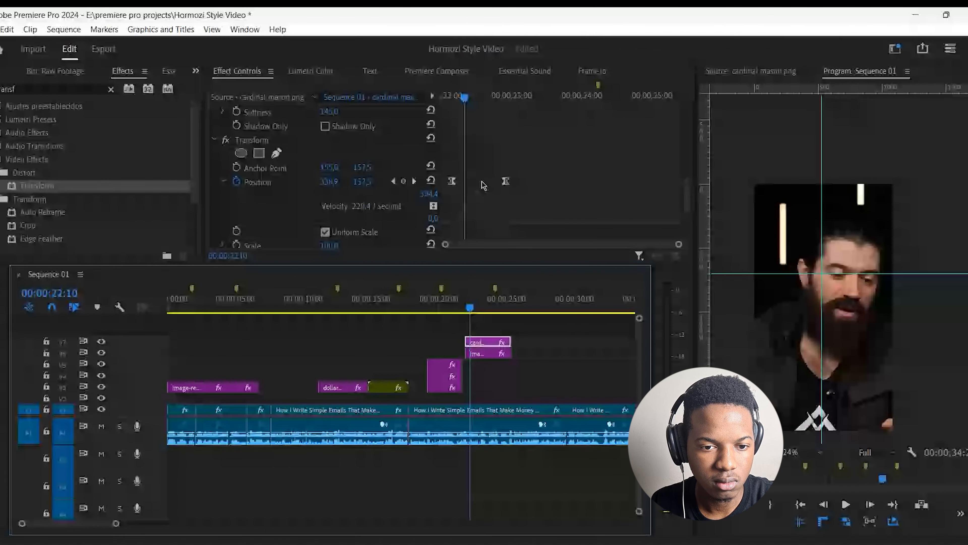
click(451, 183)
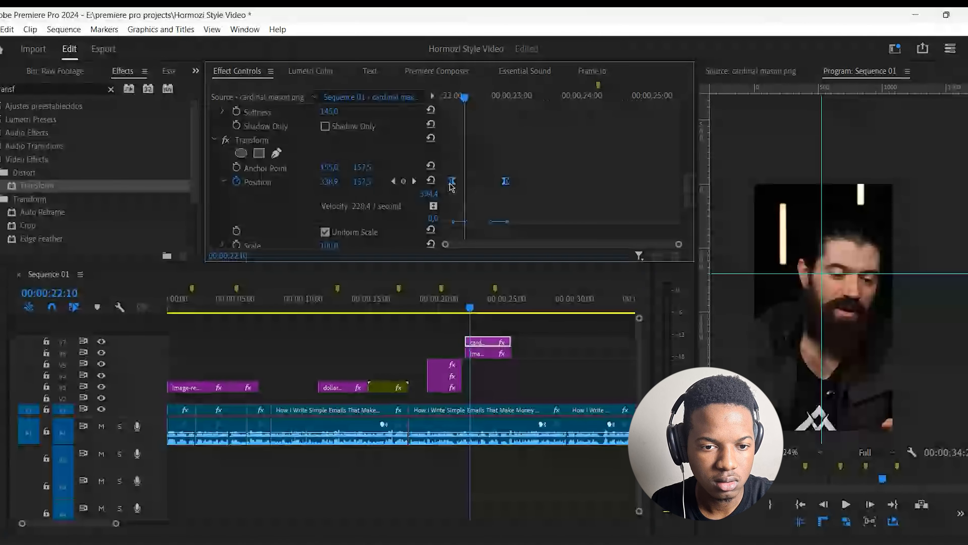
drag(449, 184, 462, 191)
click(463, 195)
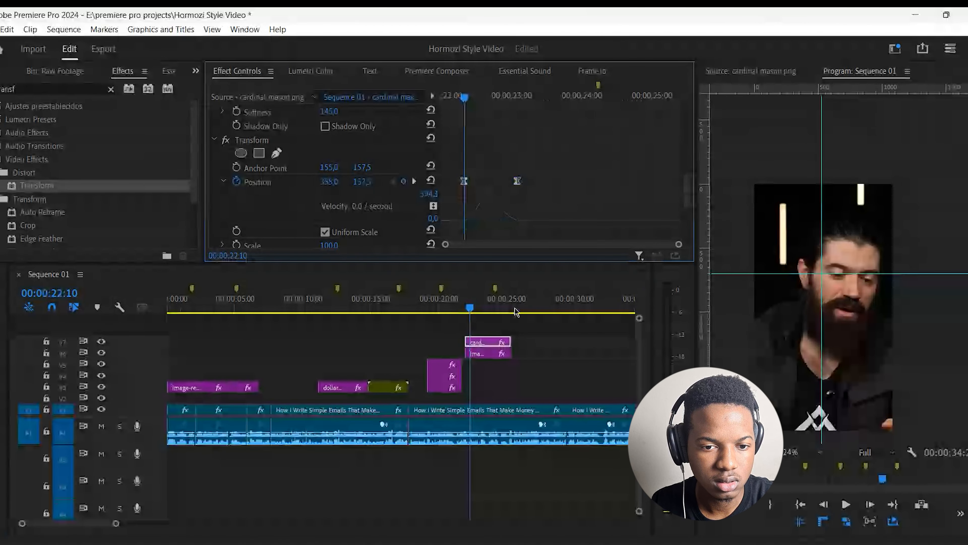
Align the upper portrait's ending Position keyframe with the lower portrait's at 00:00:23:01 and play back both slide-ins.
click(490, 354)
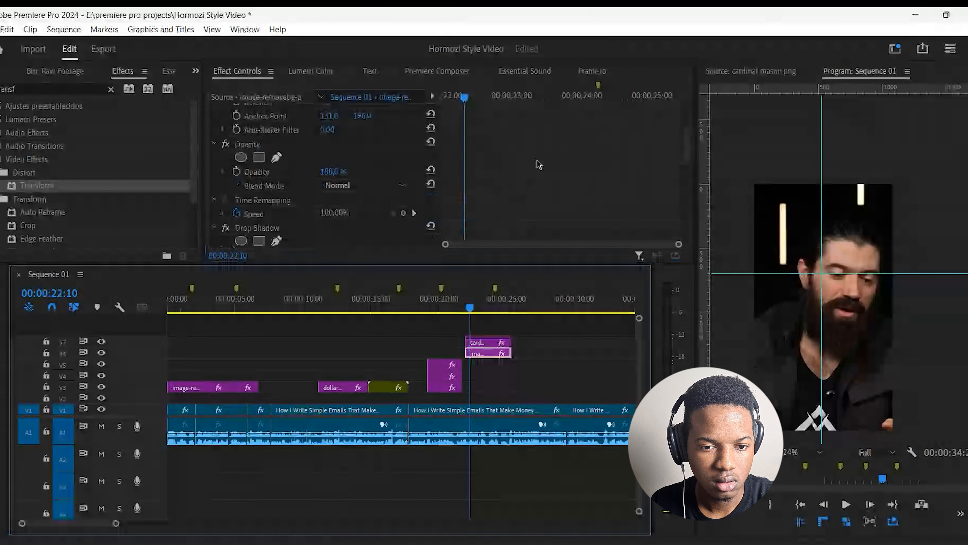
scroll(539, 164, down, 5)
click(415, 155)
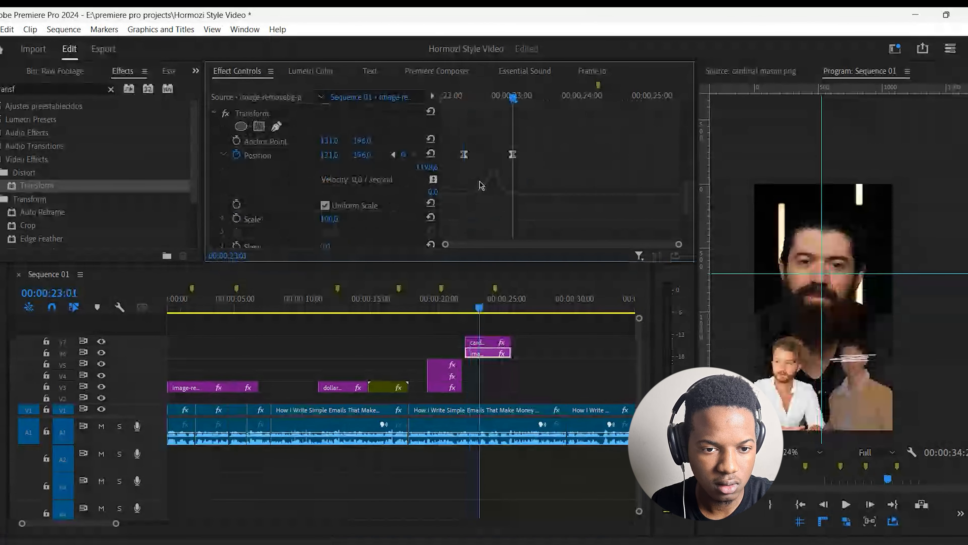
click(490, 342)
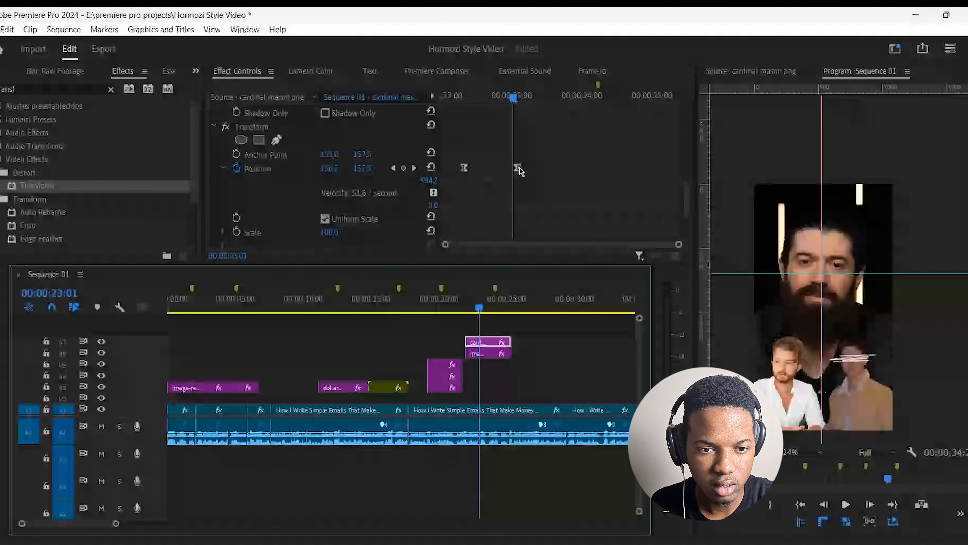
drag(518, 168, 513, 168)
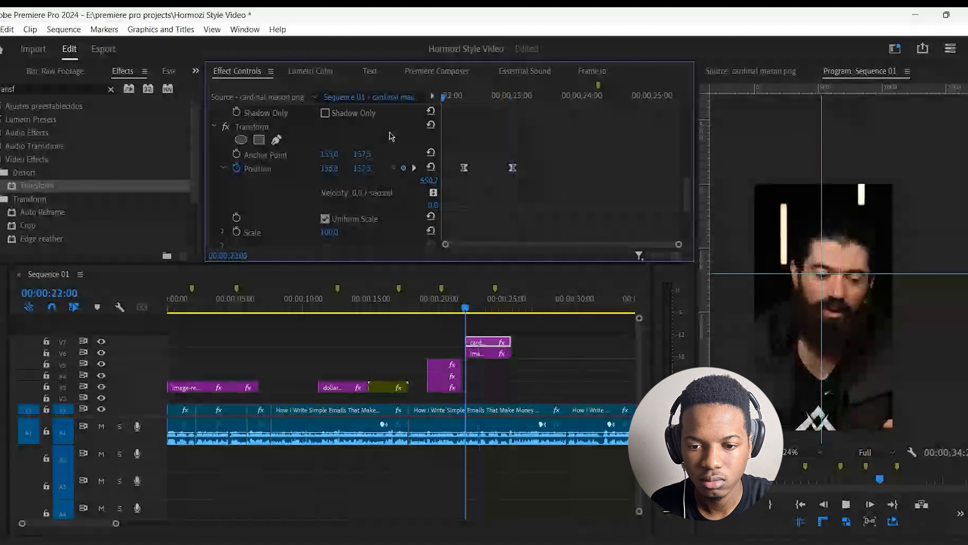
key(space)
key(space)
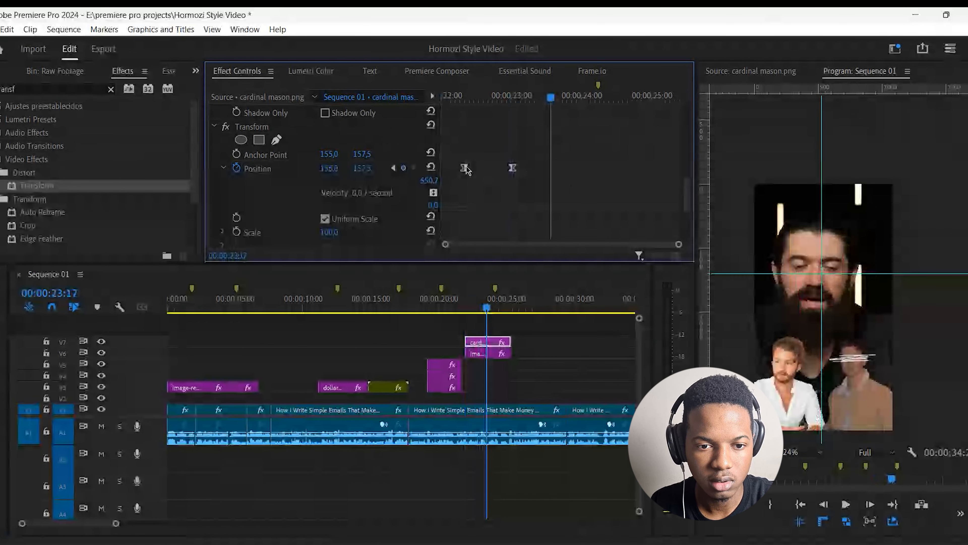
Move the upper portrait's starting Position keyframe a few frames earlier, shorten the ending keyframe's velocity handle and play back the motion.
drag(468, 170, 461, 170)
drag(505, 208, 468, 208)
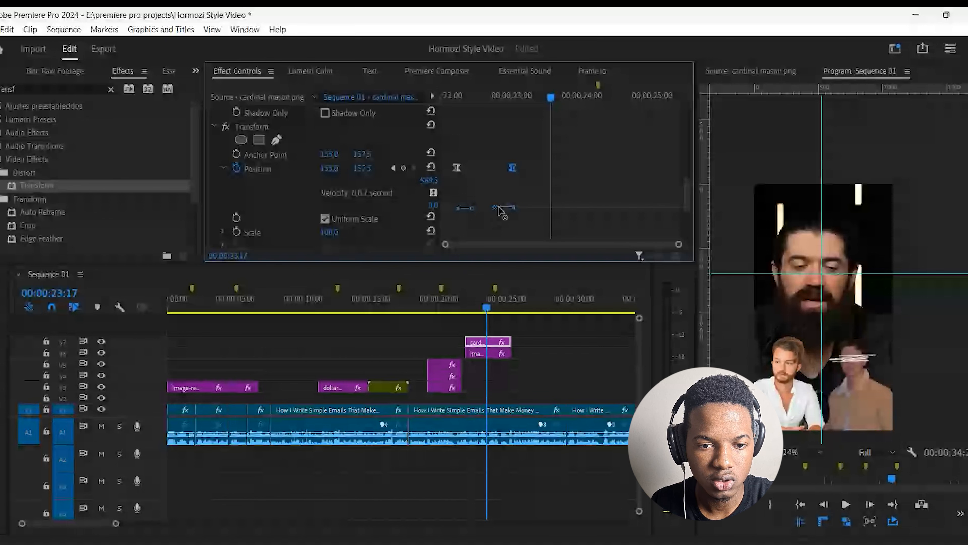
drag(497, 207, 501, 207)
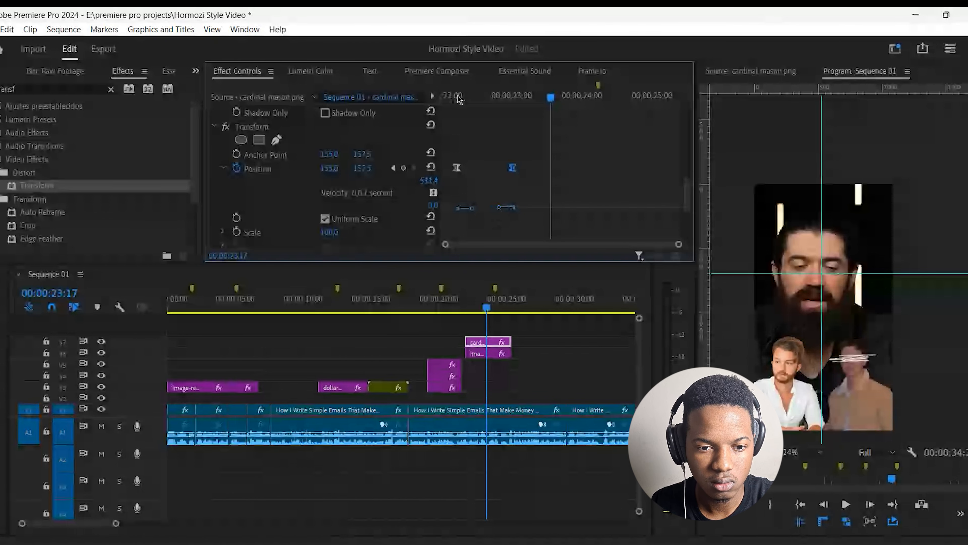
click(460, 98)
key(space)
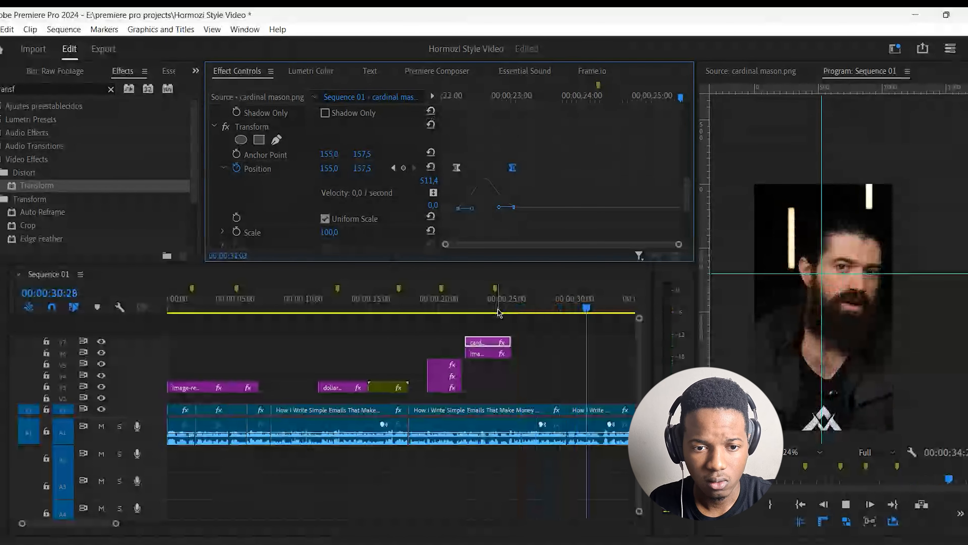
Park the playhead at 00:00:23:23 and collapse the Transform effect on both portrait clips, copying the upper portrait's.
drag(498, 312, 490, 328)
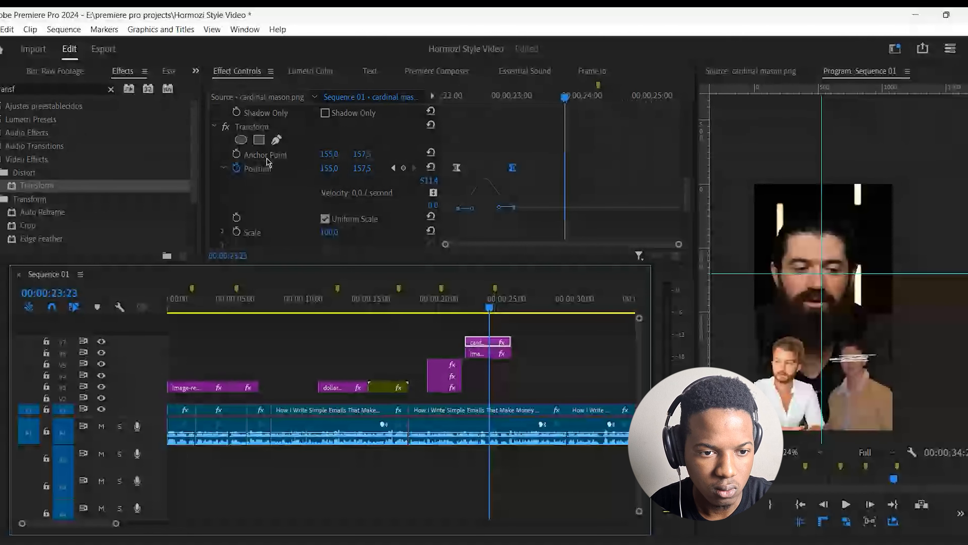
click(214, 127)
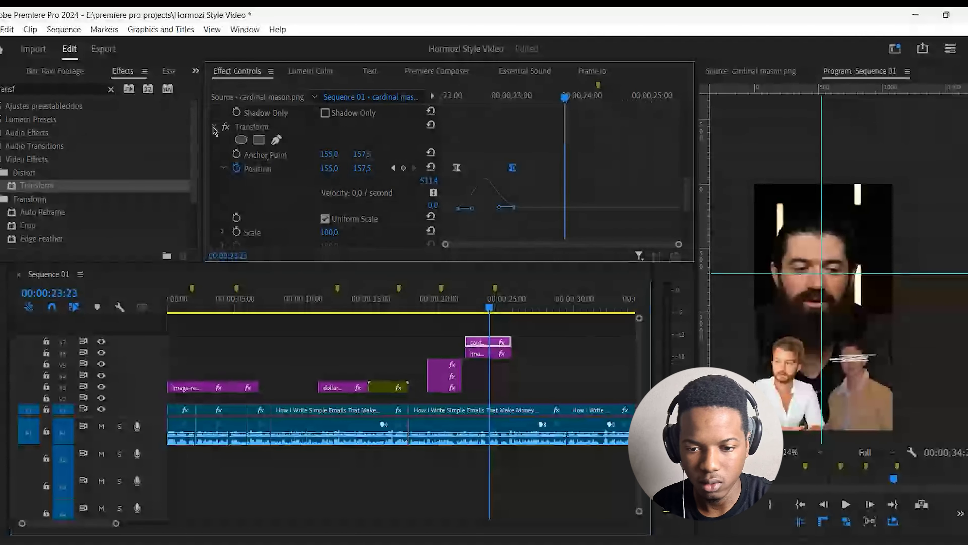
click(214, 127)
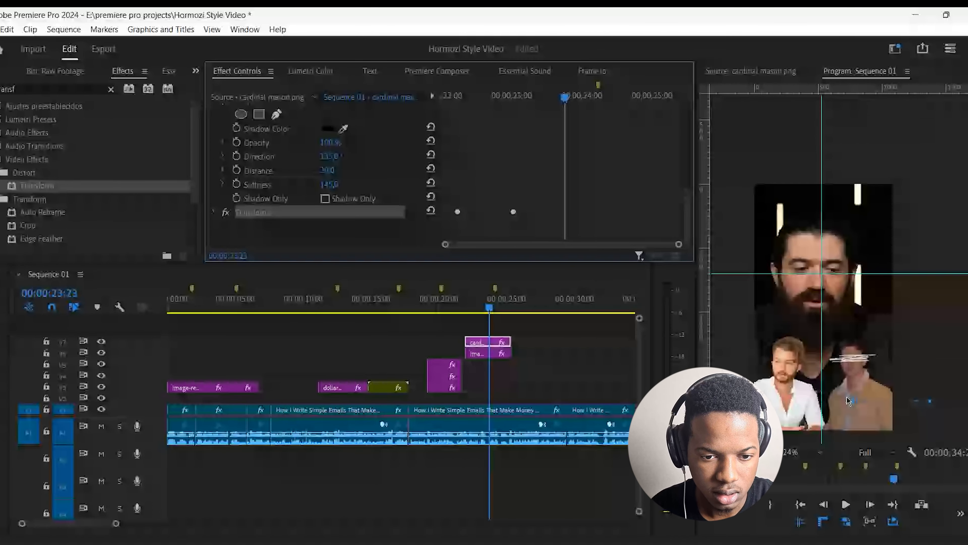
click(478, 353)
scroll(426, 196, down, 3)
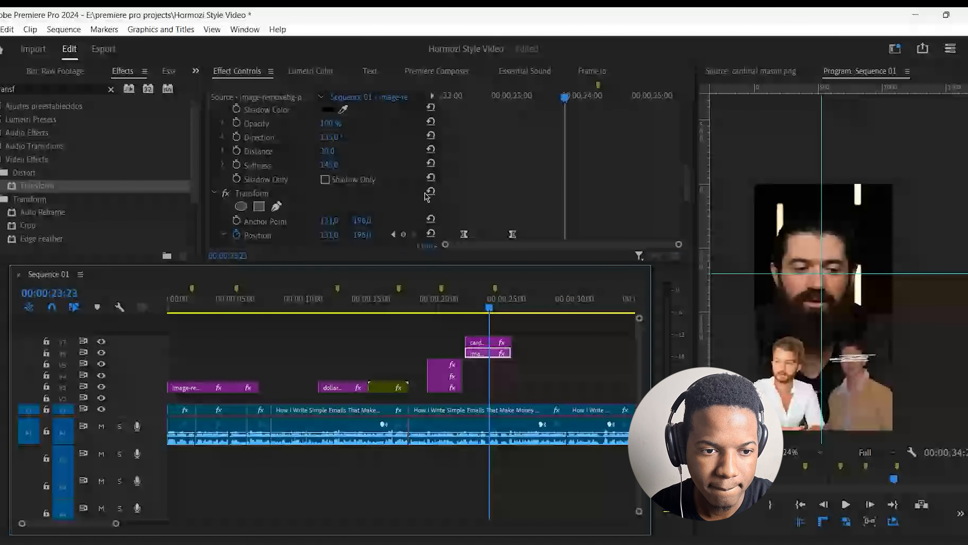
click(212, 194)
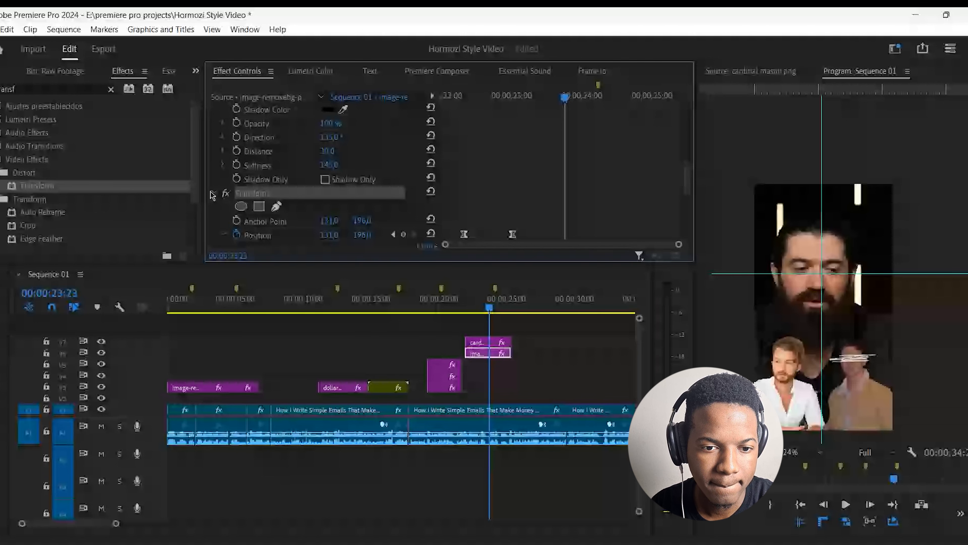
click(212, 194)
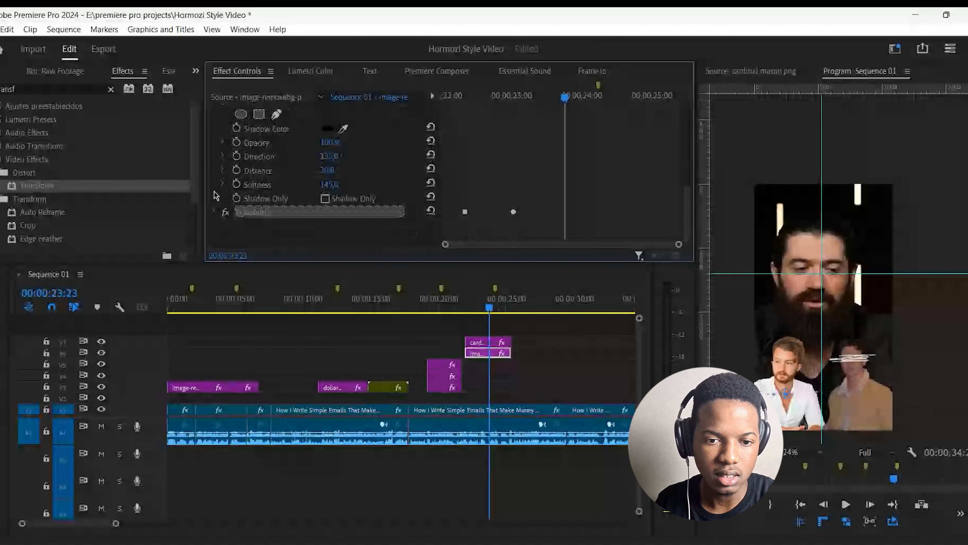
Try pasting a second Transform effect onto the lower portrait clip and shifting its Position keyframes to start at 00:00:23:23.
click(365, 234)
key(ctrl+v)
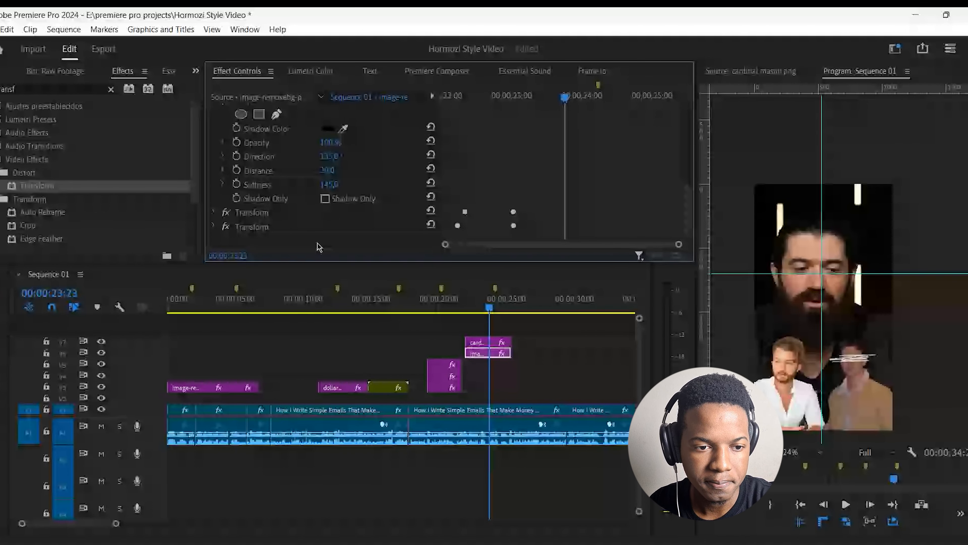
click(213, 227)
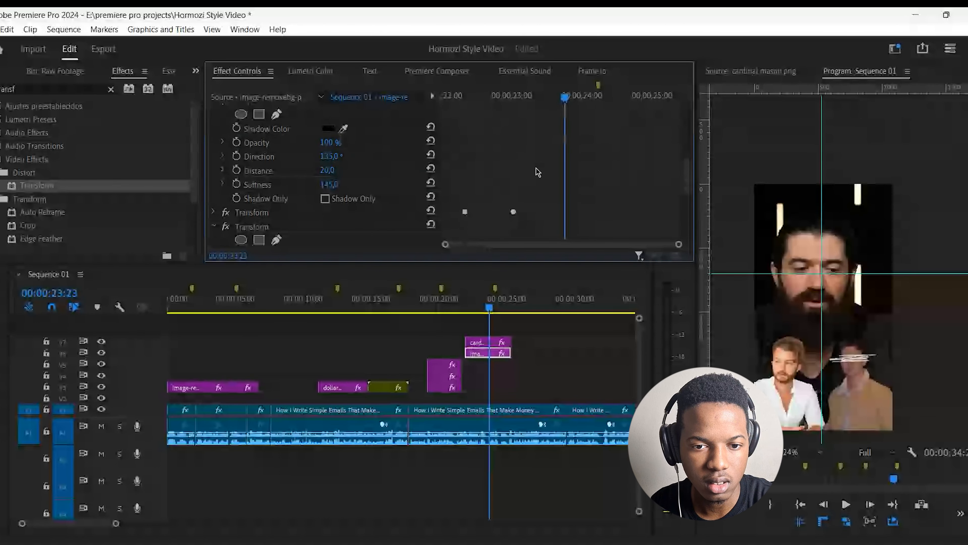
scroll(537, 172, down, 5)
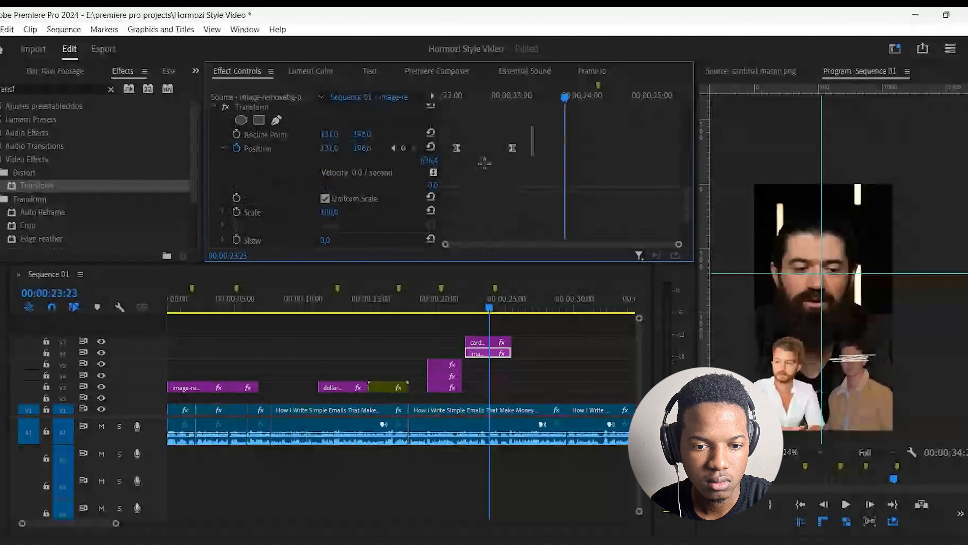
drag(485, 164, 567, 167)
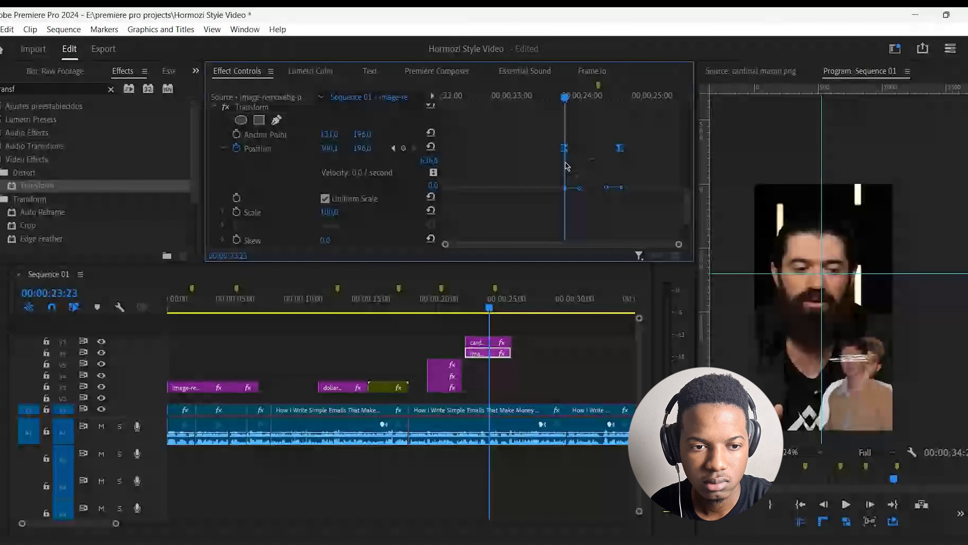
mouse_move(567, 166)
mouse_down()
mouse_move(584, 170)
mouse_move(563, 172)
mouse_up()
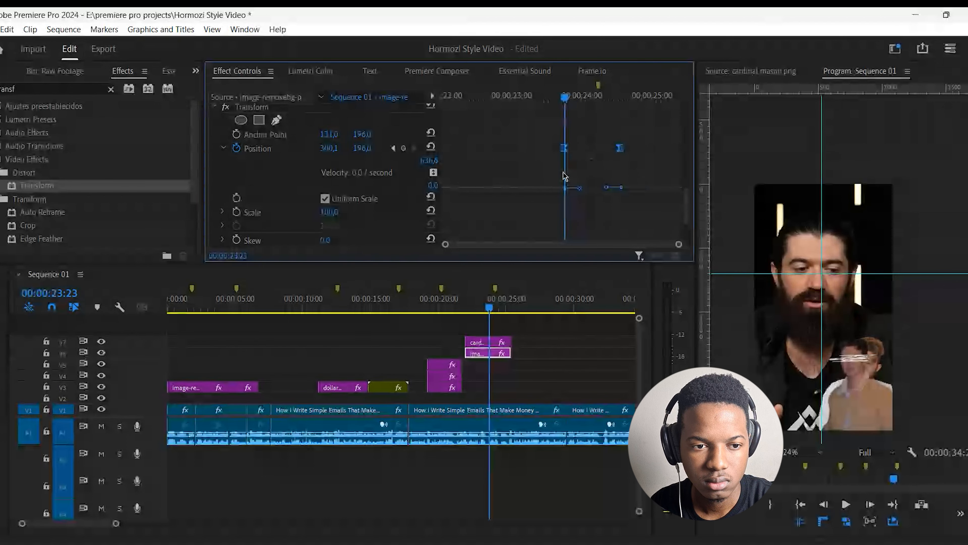
Delete the second Transform effect from the lower portrait clip.
click(297, 110)
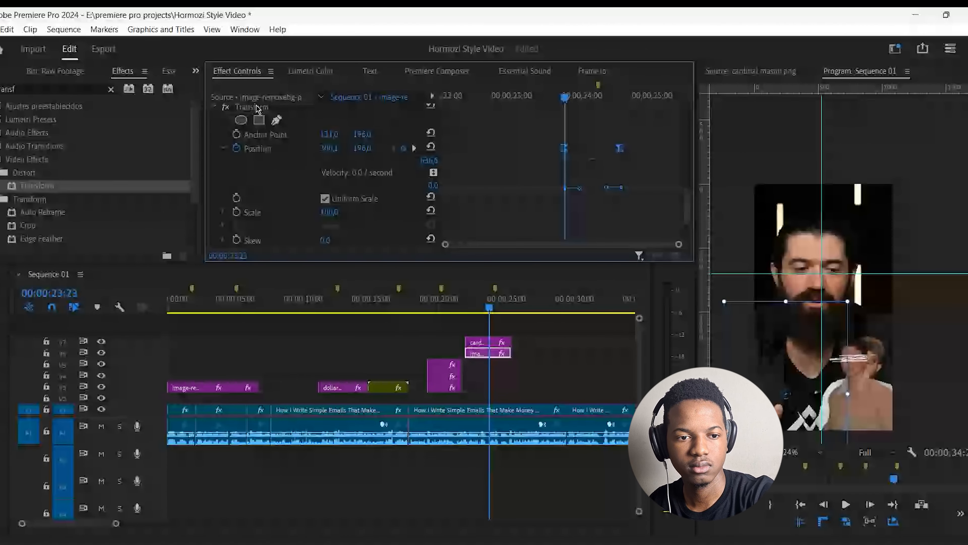
scroll(319, 154, up, 2)
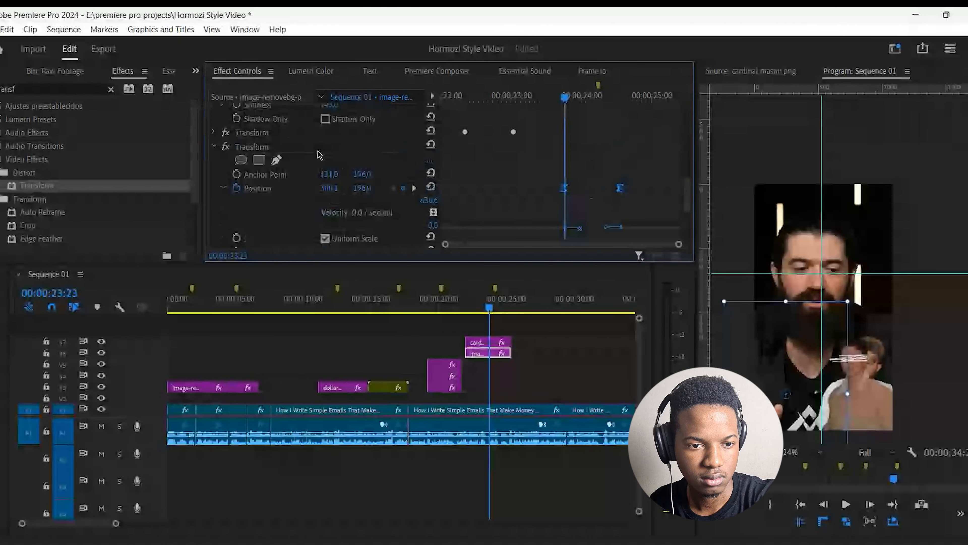
click(319, 152)
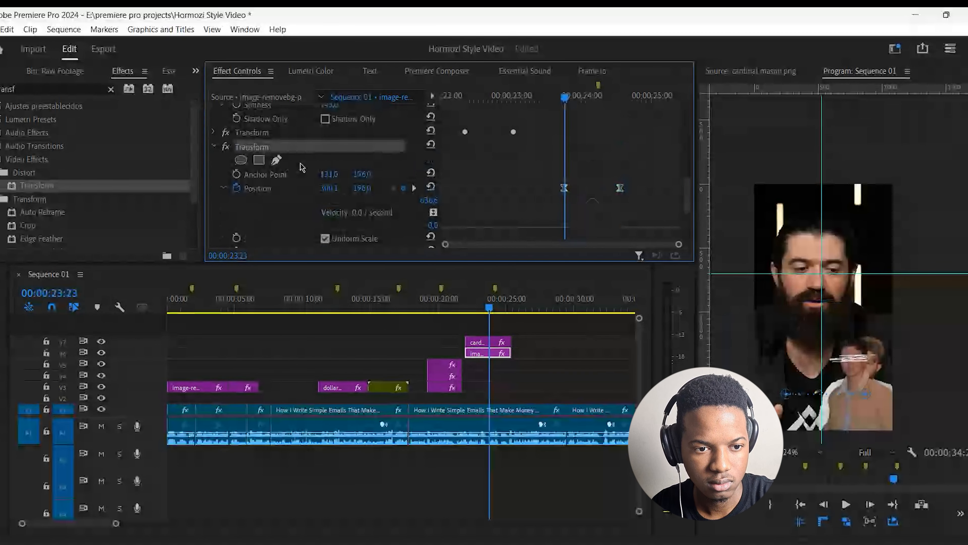
key(Delete)
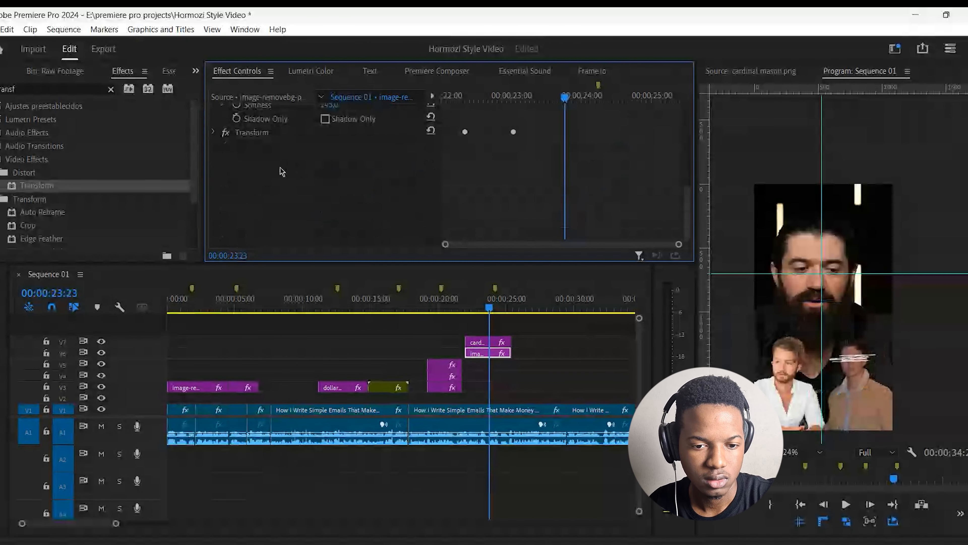
Paste a second Transform effect onto the upper portrait clip and shift its Position keyframes to start shortly after 00:00:23:23.
click(495, 344)
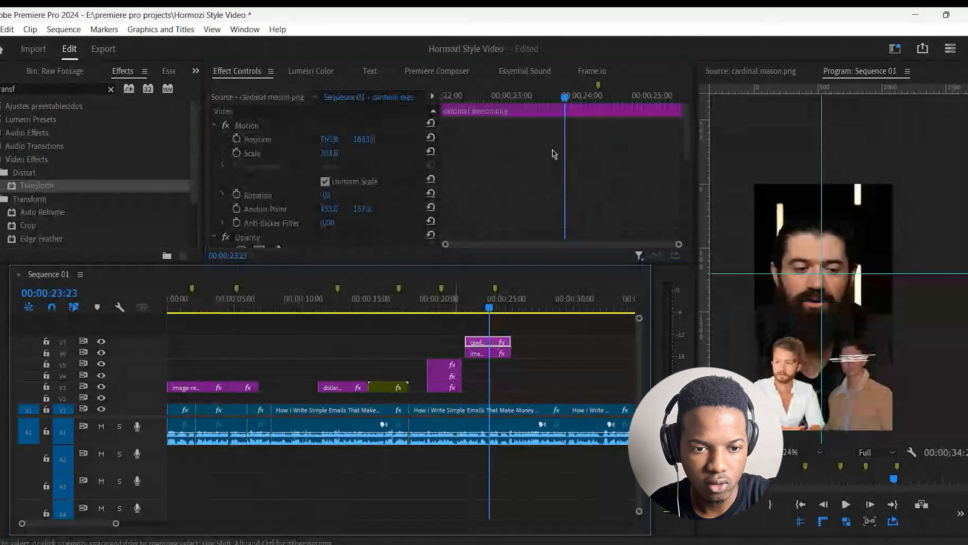
scroll(554, 154, down, 6)
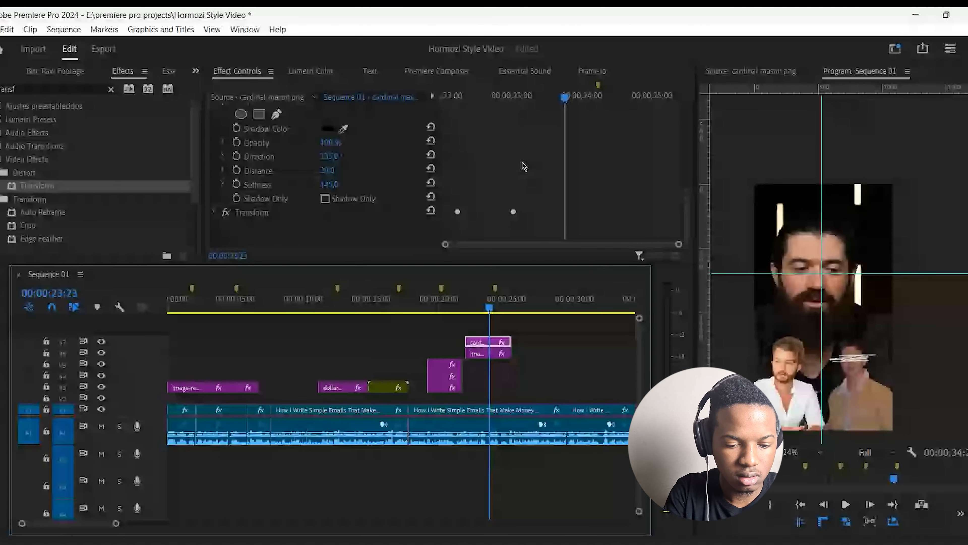
key(ctrl+v)
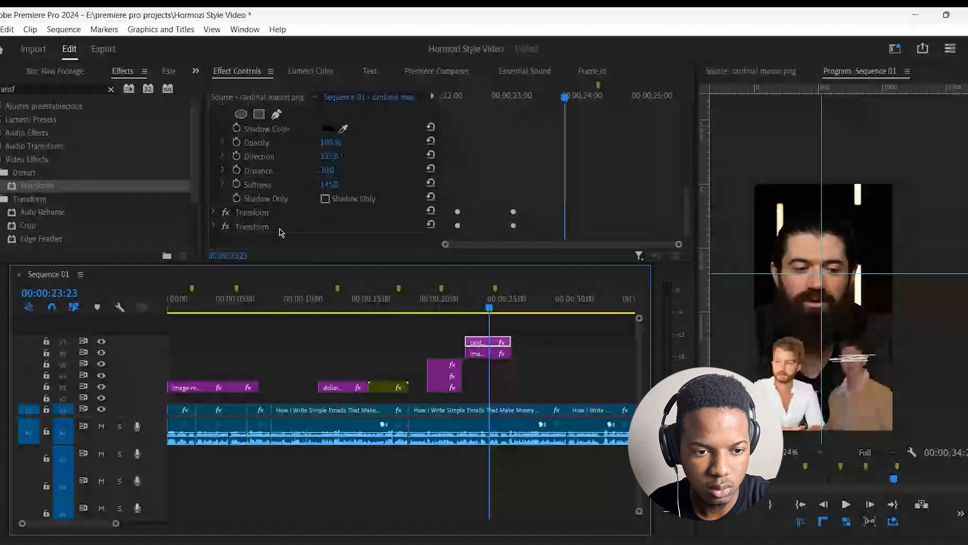
click(213, 226)
scroll(541, 186, down, 4)
scroll(542, 186, up, 2)
drag(533, 134, 576, 148)
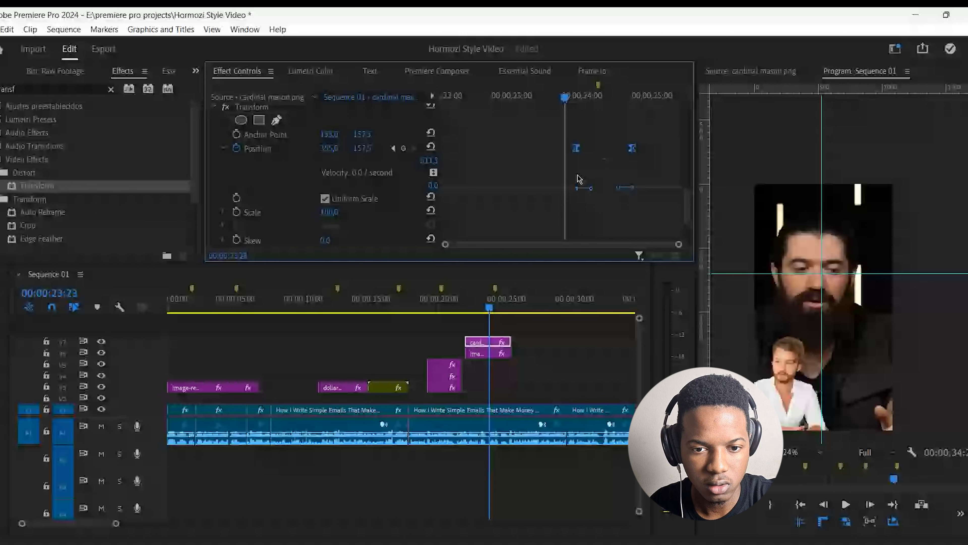
Shift the upper portrait's second pair of Position keyframes to start at 00:00:24:04 and play back the exit.
drag(576, 148, 564, 148)
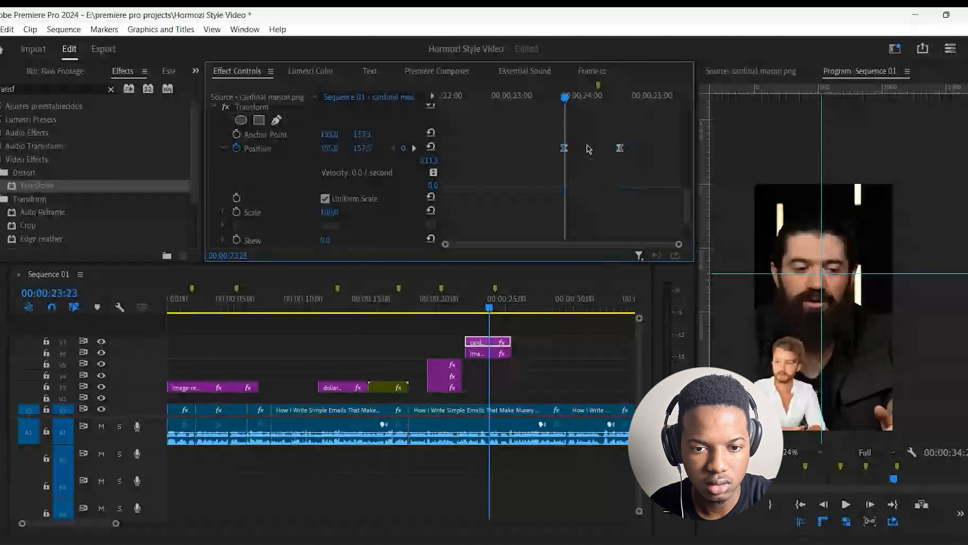
drag(565, 148, 590, 148)
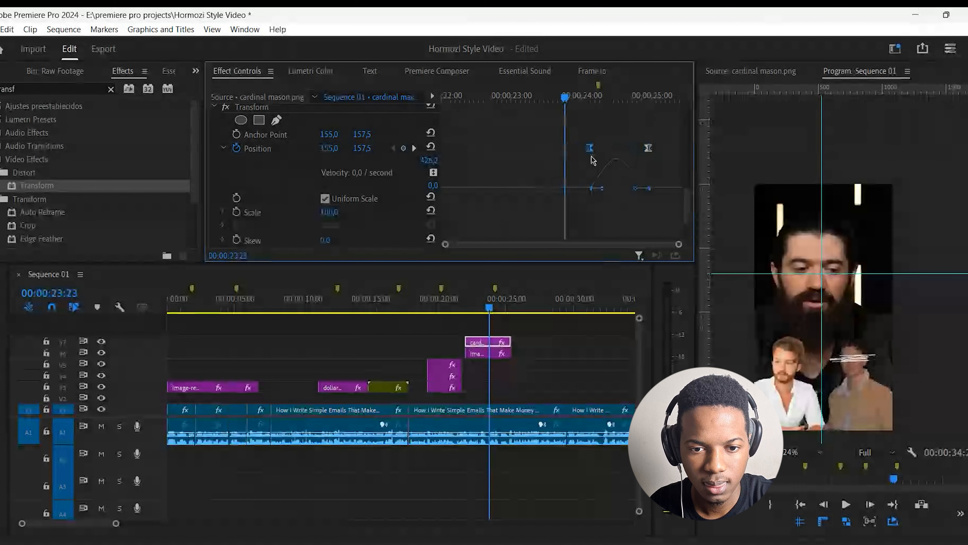
key(space)
key(space)
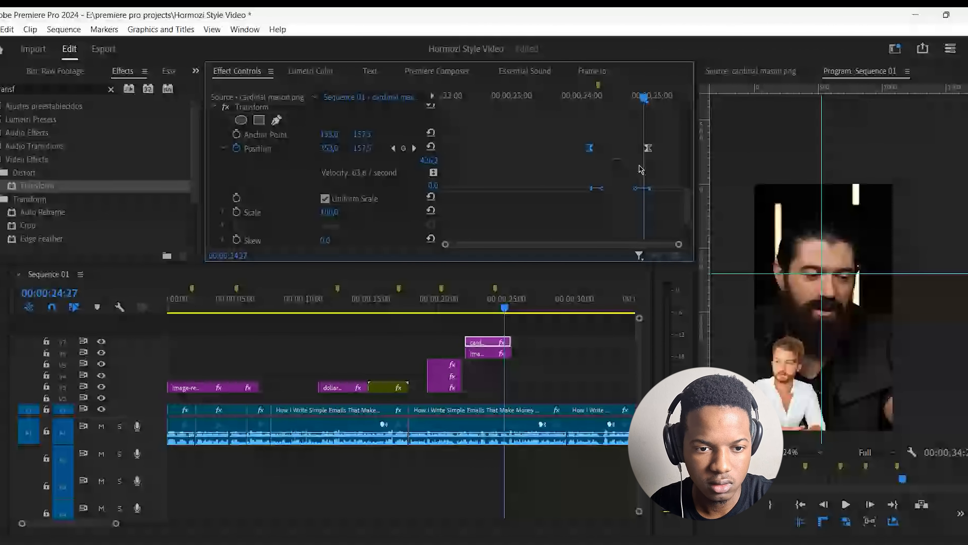
Park the playhead at the upper portrait's first exit keyframe and paste a second Transform effect onto the lower portrait clip.
click(393, 149)
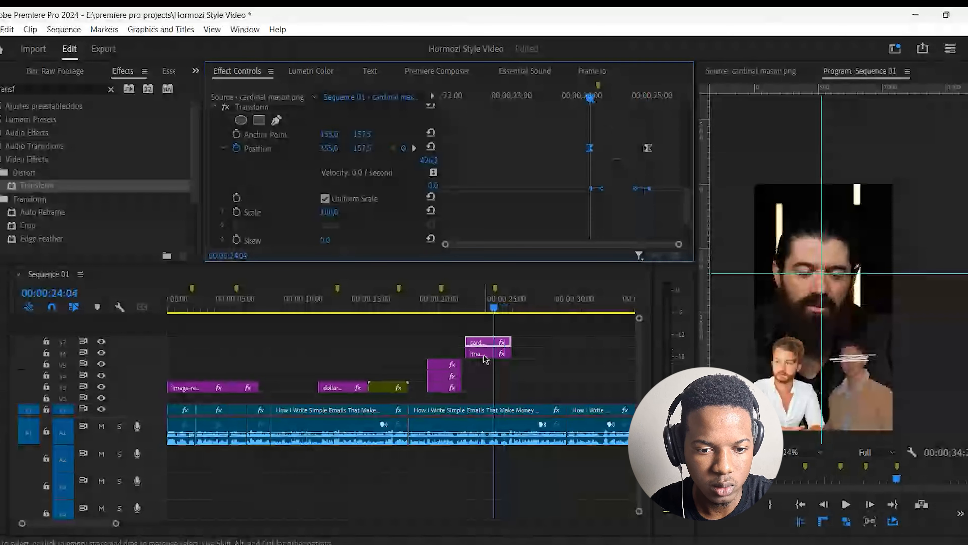
click(484, 356)
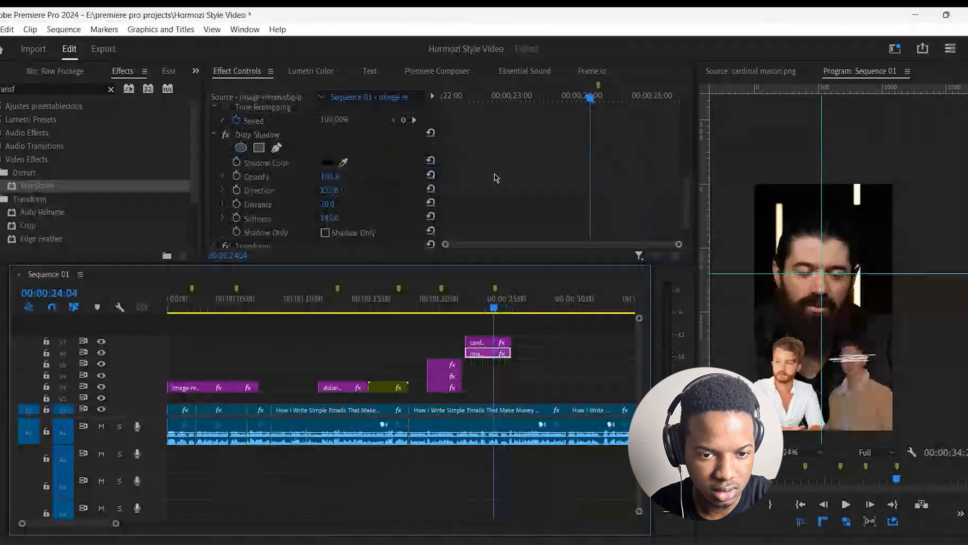
scroll(304, 231, down, 2)
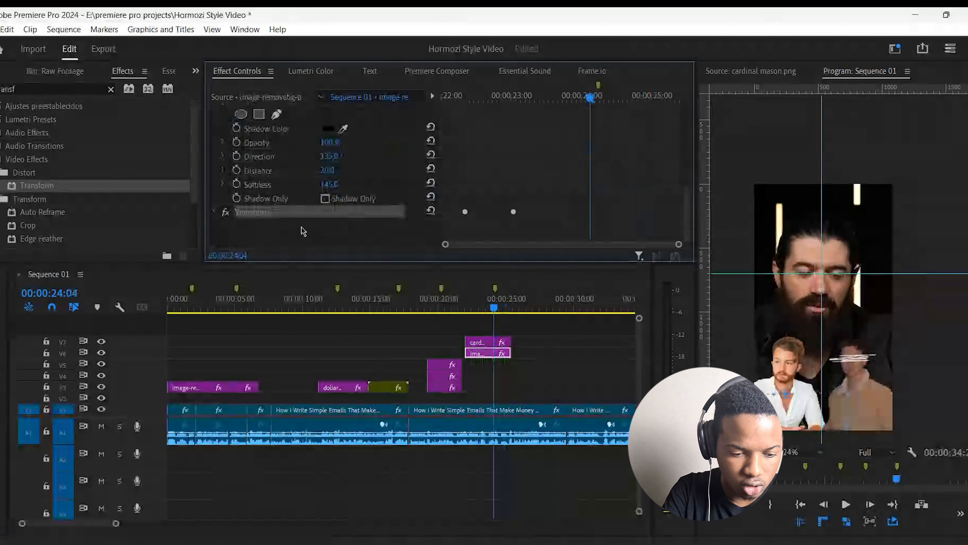
key(ctrl+v)
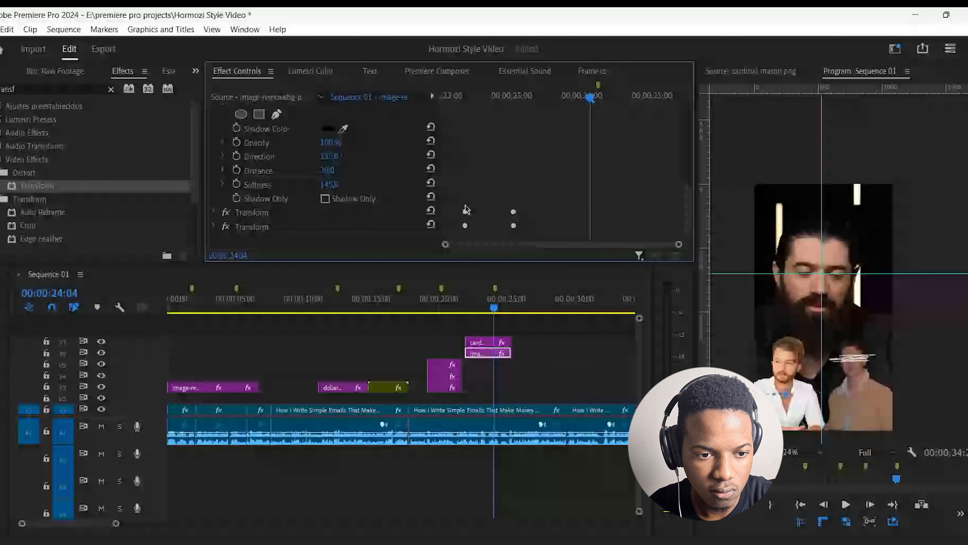
Reverse the pasted Position keyframes on the lower portrait so its slide-out starts at 00:00:24:04, and play it back.
click(226, 227)
click(213, 227)
scroll(553, 144, down, 2)
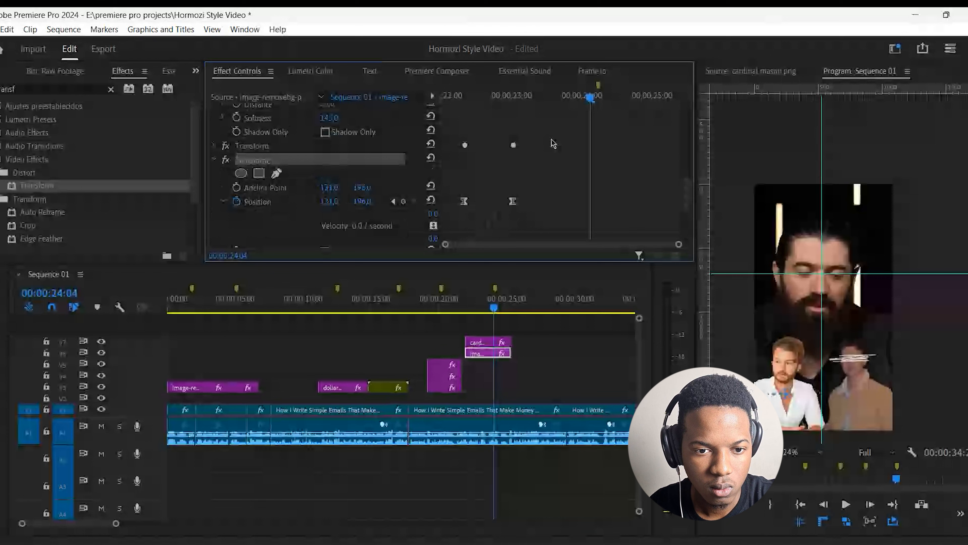
scroll(464, 138, down, 2)
drag(464, 139, 592, 156)
click(567, 143)
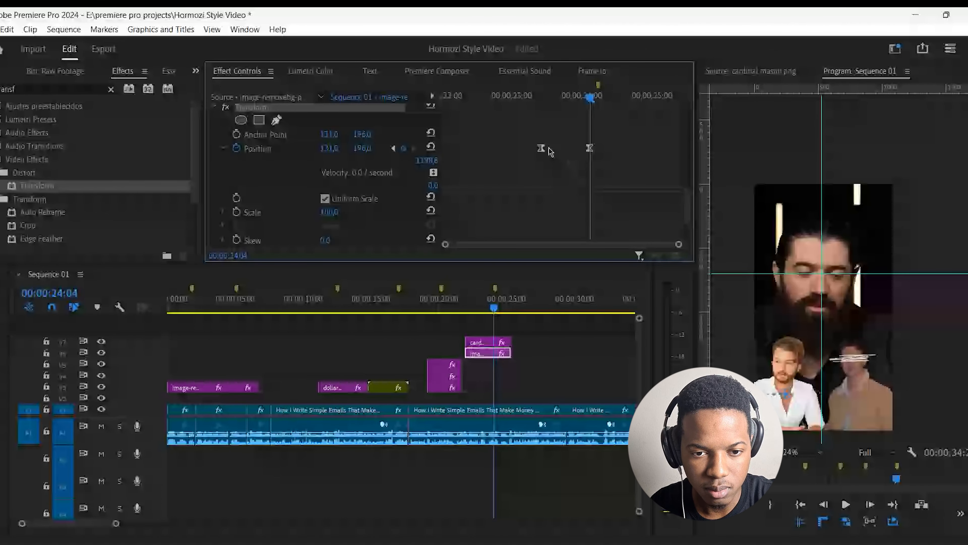
click(548, 149)
drag(547, 152, 616, 189)
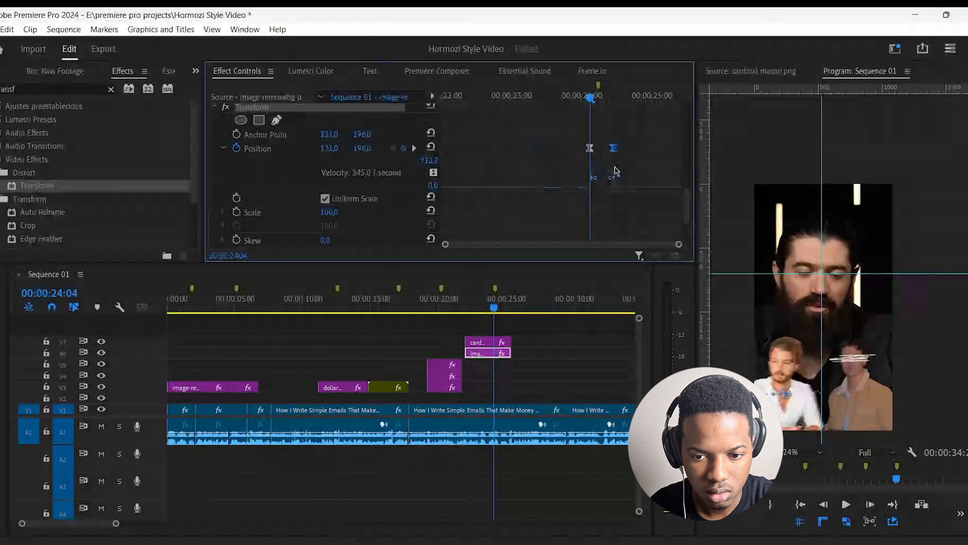
key(space)
key(space)
Move the lower portrait's last exit Position keyframe to 00:00:24:29, matching the upper portrait's final keyframe.
click(490, 342)
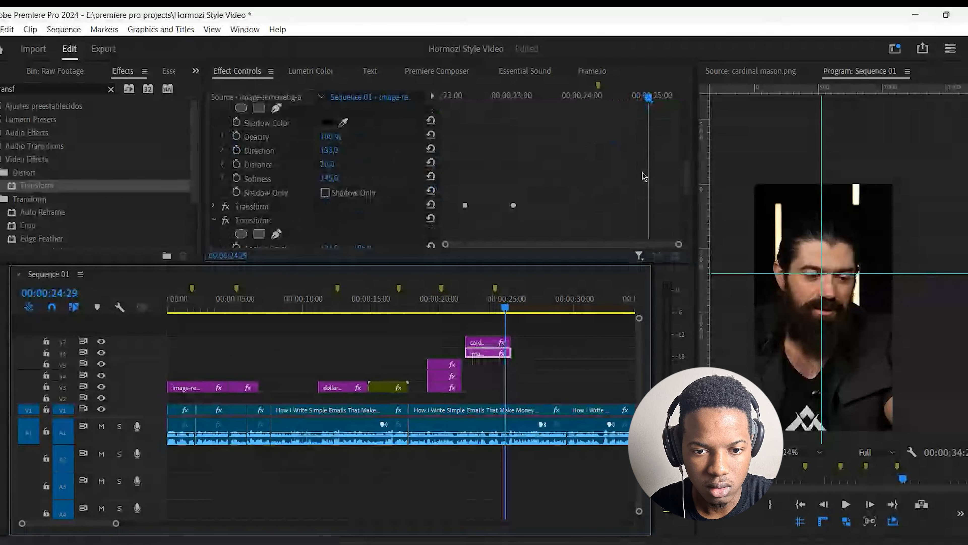
scroll(643, 176, down, 3)
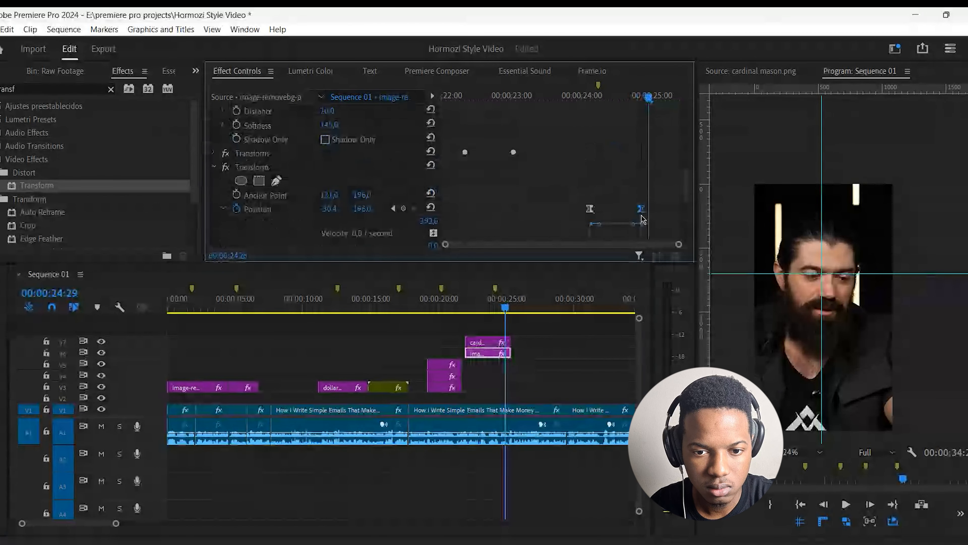
drag(641, 218, 650, 219)
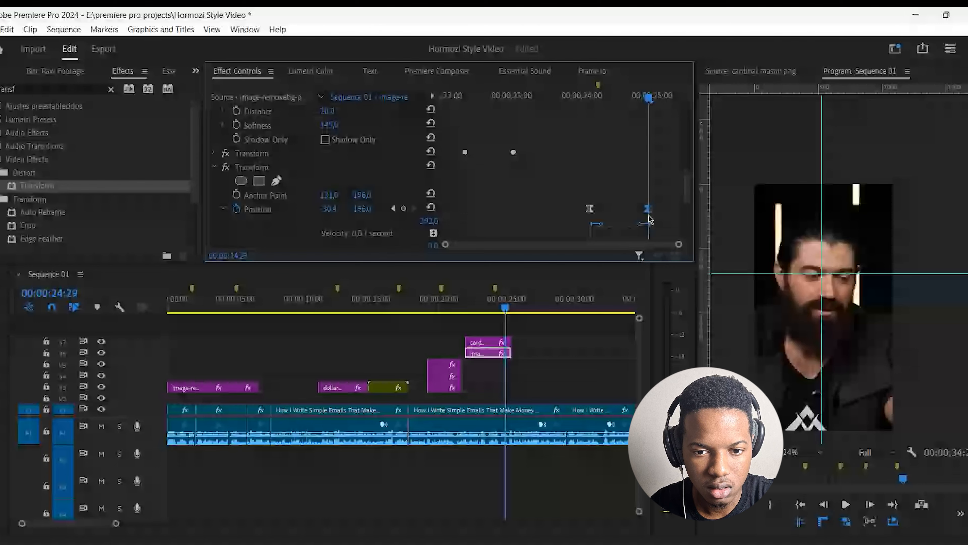
Return the playhead to the upper portrait's first exit keyframe at 00:00:24:04 and reselect the lower portrait clip for comparison.
click(502, 361)
click(481, 342)
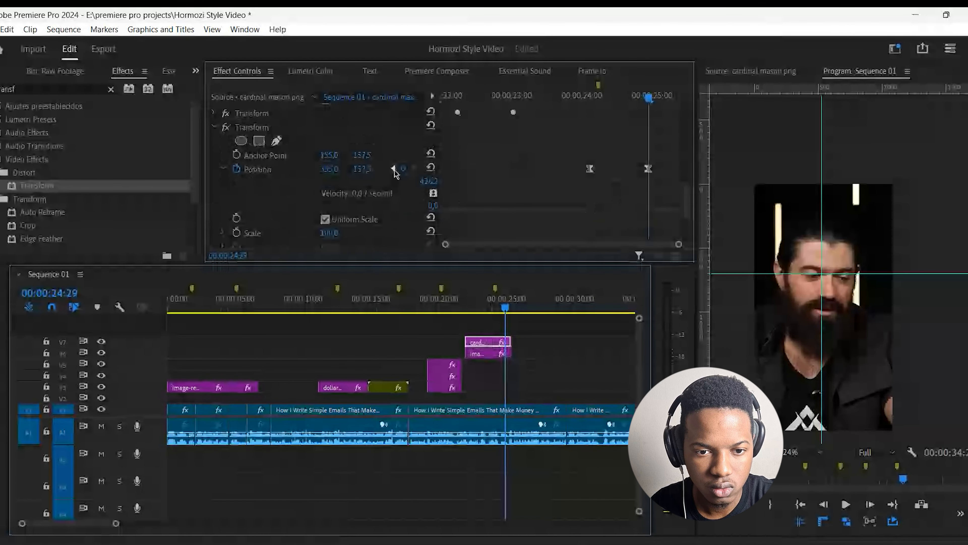
click(394, 169)
click(481, 354)
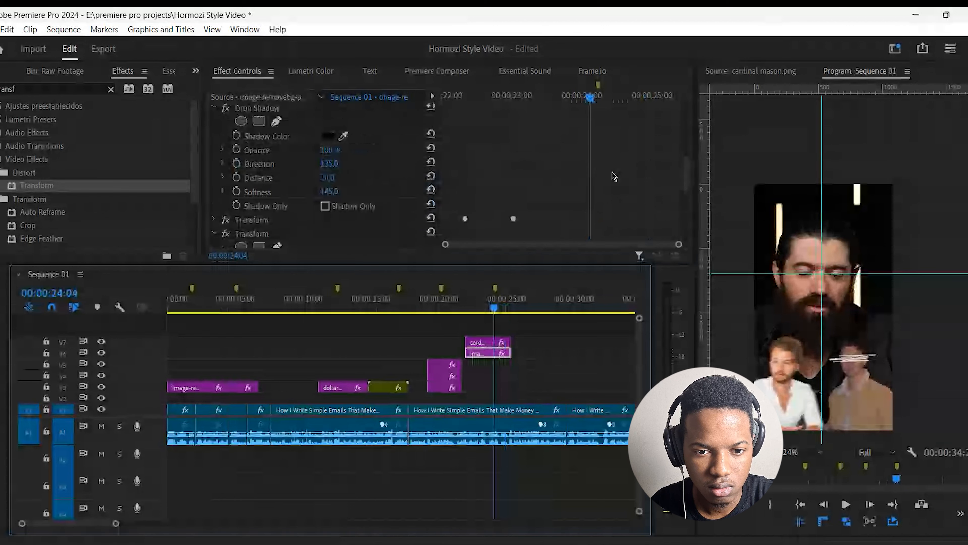
Ease both exit Position keyframes of the V6 cutout clip's second Transform by lowering their velocity handles to the baseline, and preview the exit.
scroll(613, 177, down, 5)
scroll(599, 176, up, 1)
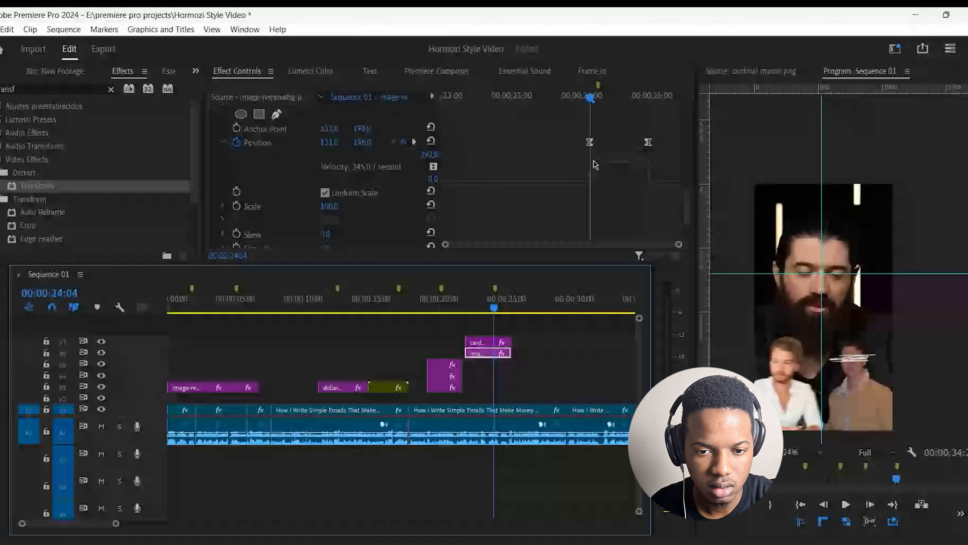
drag(594, 161, 601, 190)
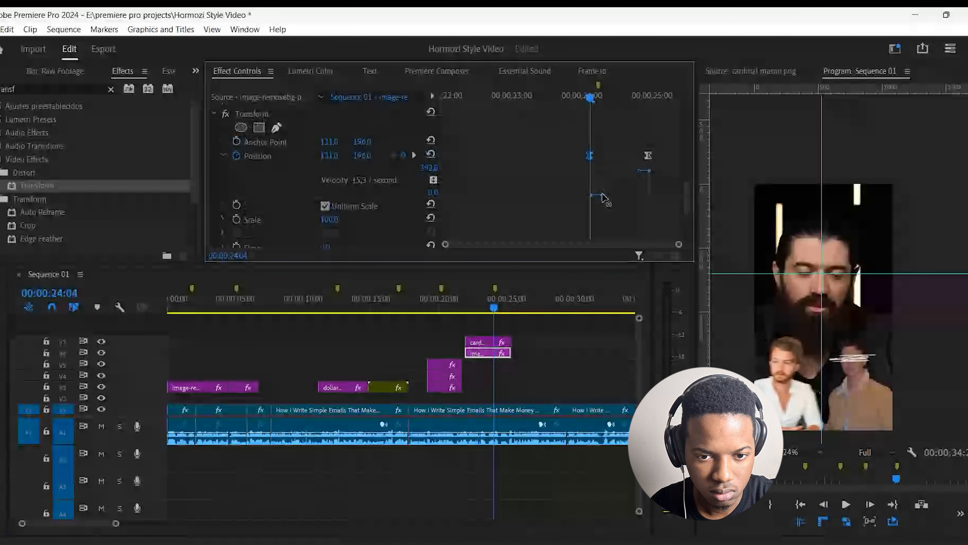
drag(639, 171, 635, 199)
key(space)
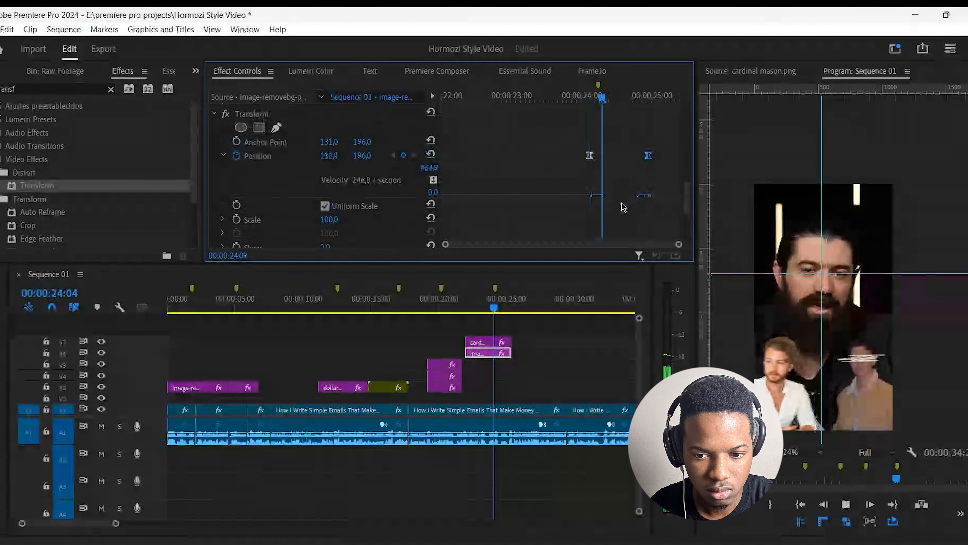
key(space)
click(474, 305)
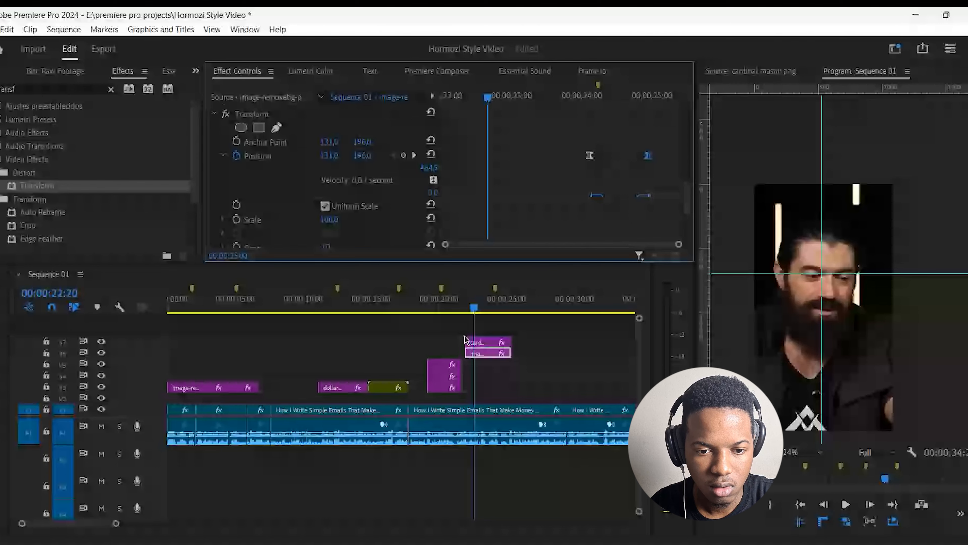
key(Up)
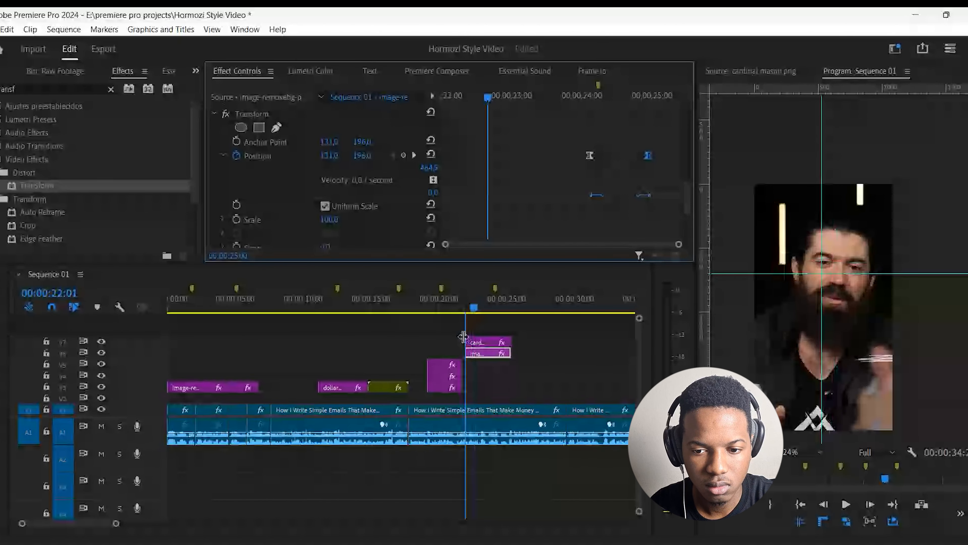
key(space)
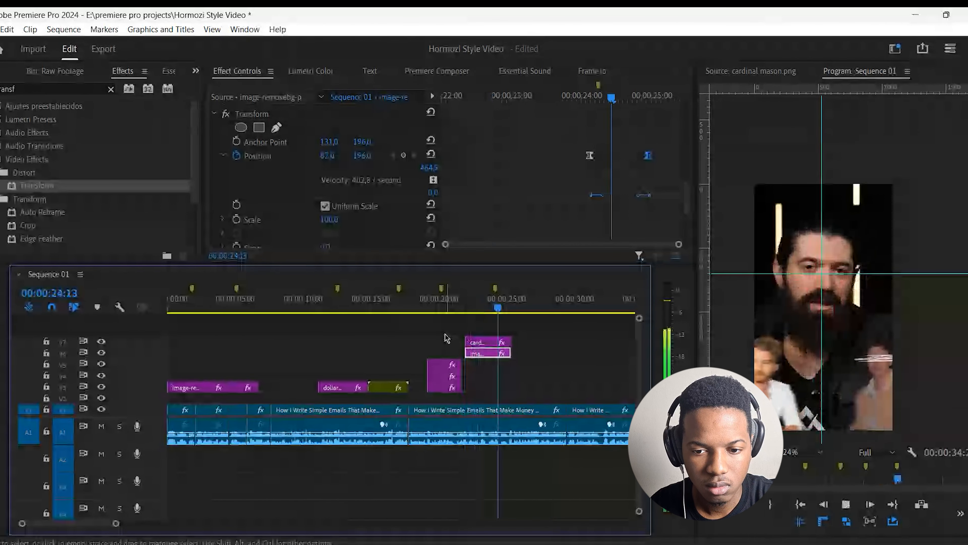
click(449, 308)
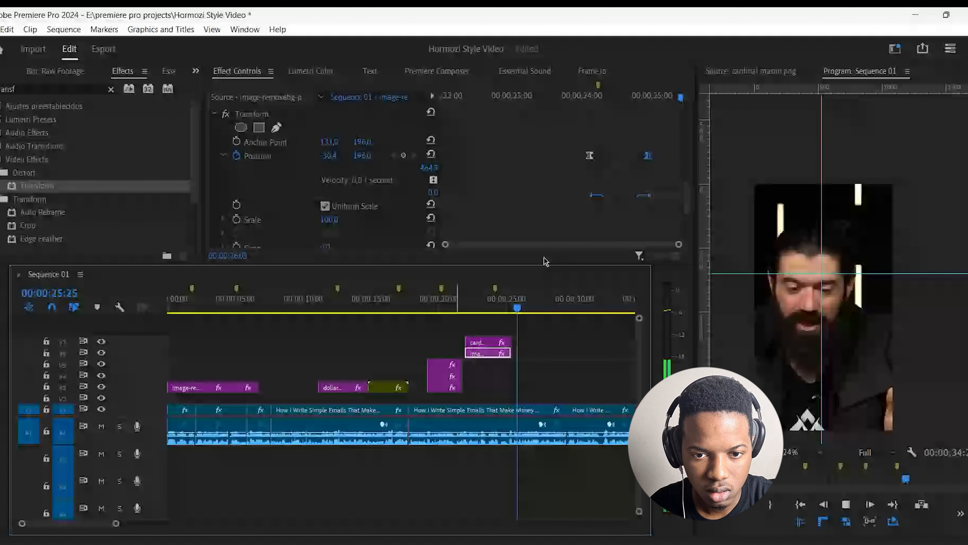
Shift both exit Position keyframes of the V6 cutout clip later so the move starts at 00:00:24:18 and finishes near the clip's end.
drag(567, 132, 682, 155)
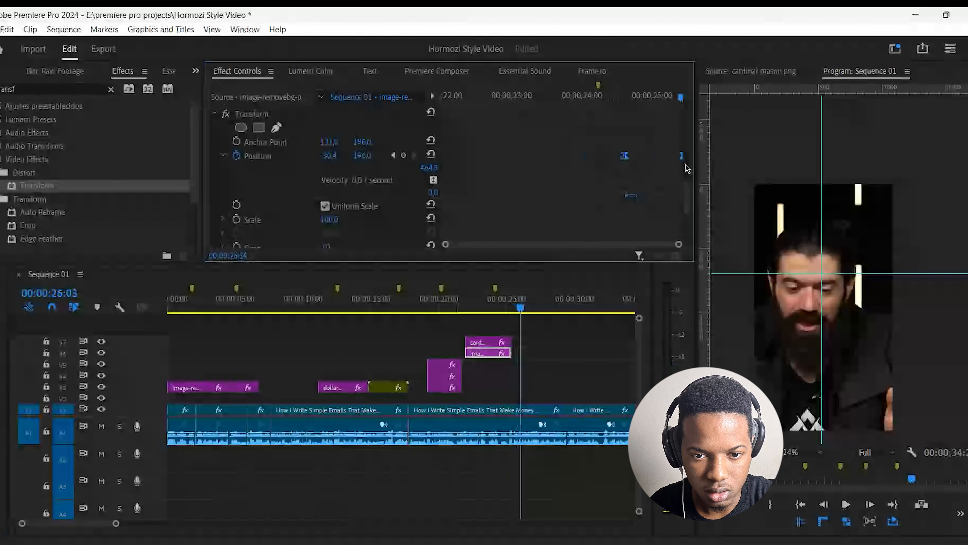
click(624, 97)
key(Right)
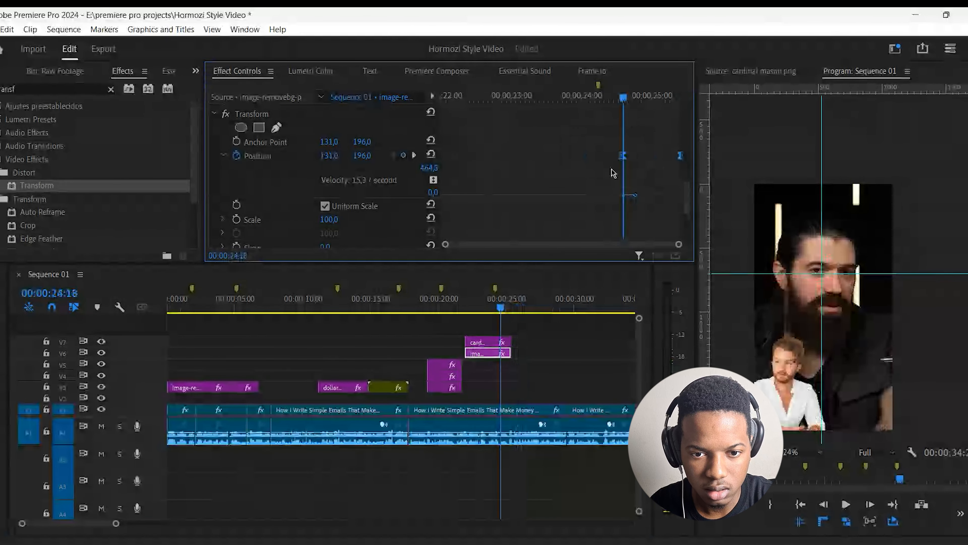
Shift the V7 cutout clip's exit Position keyframes to start at 00:00:24:18 as well, and play back the rest of the sequence.
click(483, 349)
click(490, 344)
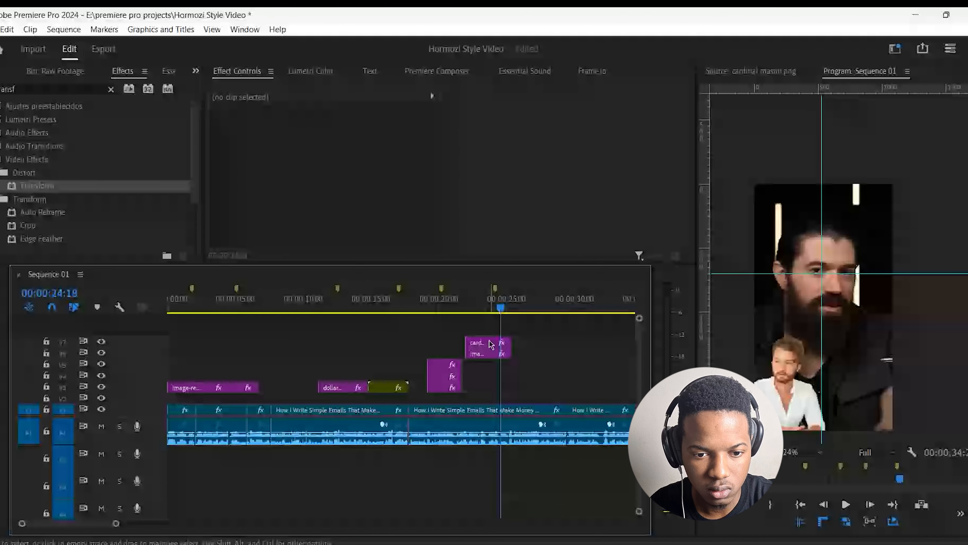
click(490, 344)
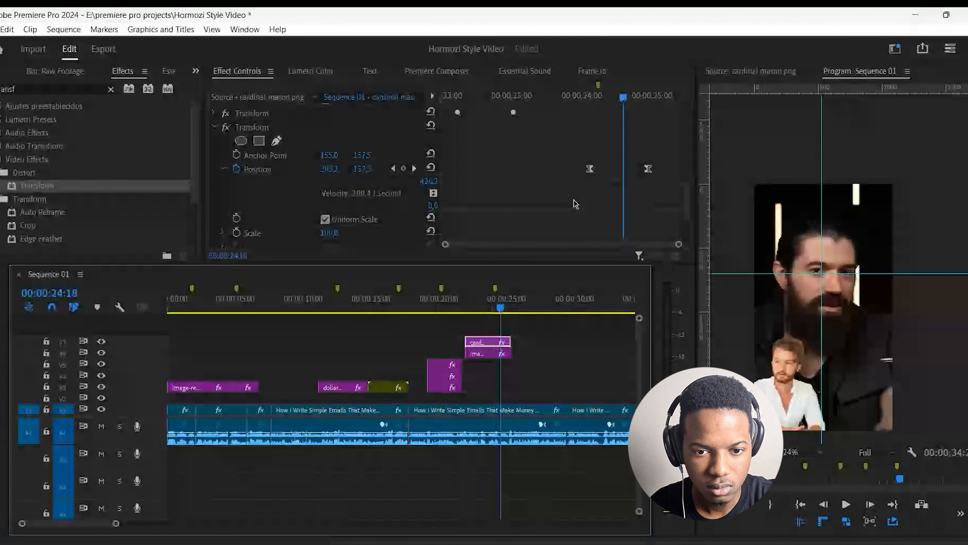
drag(576, 204, 624, 169)
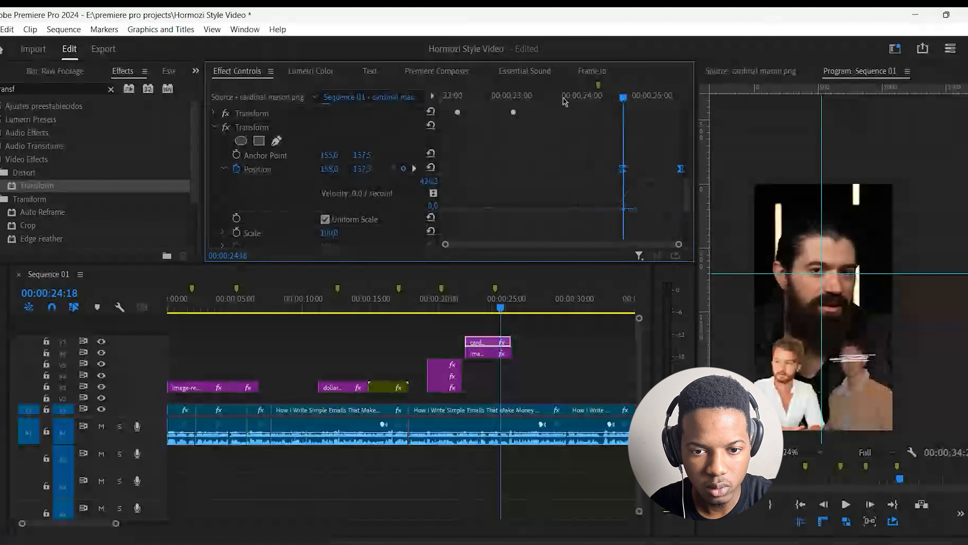
drag(566, 102, 442, 99)
key(space)
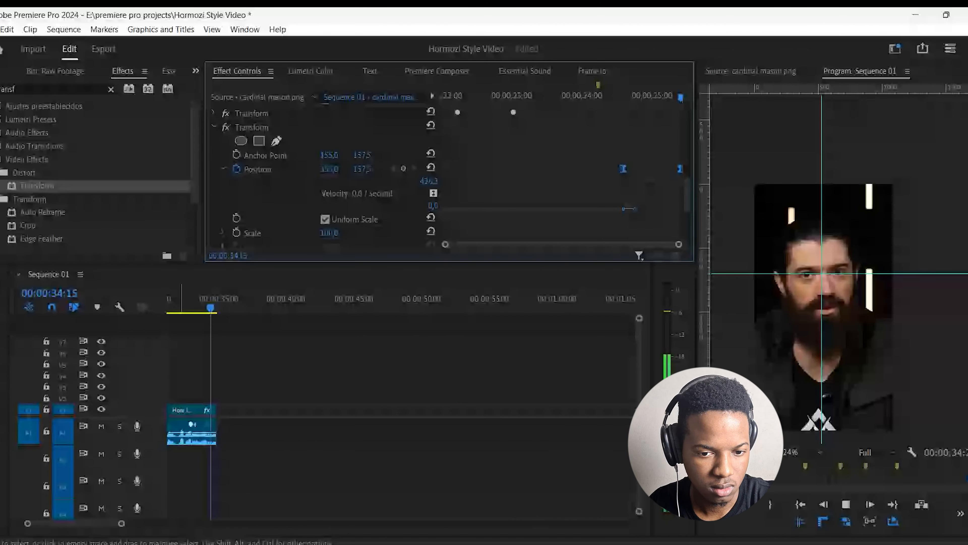
key(space)
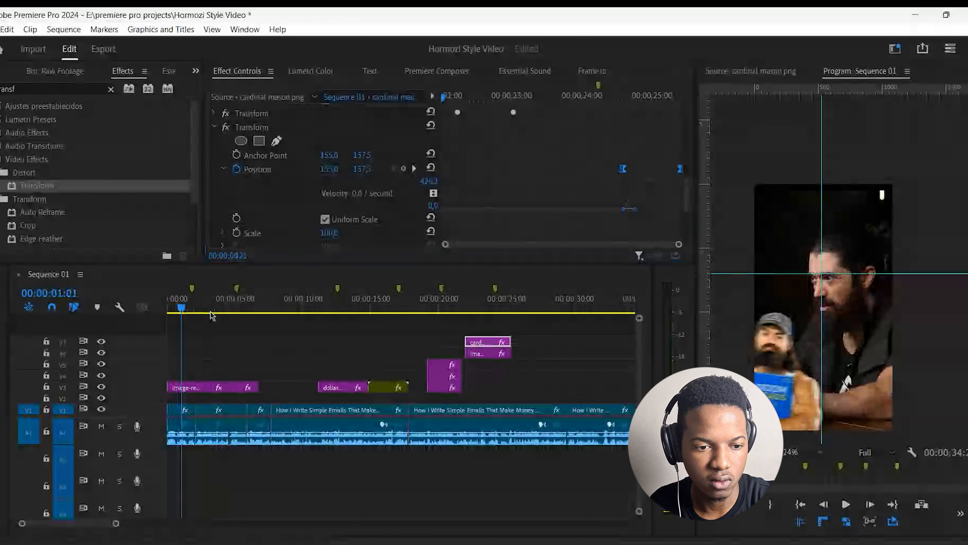
Copy the exit-animation Transform effect from the V6 cutout clip onto the first image clip on V3, with the playhead at 00:00:02:20.
click(215, 304)
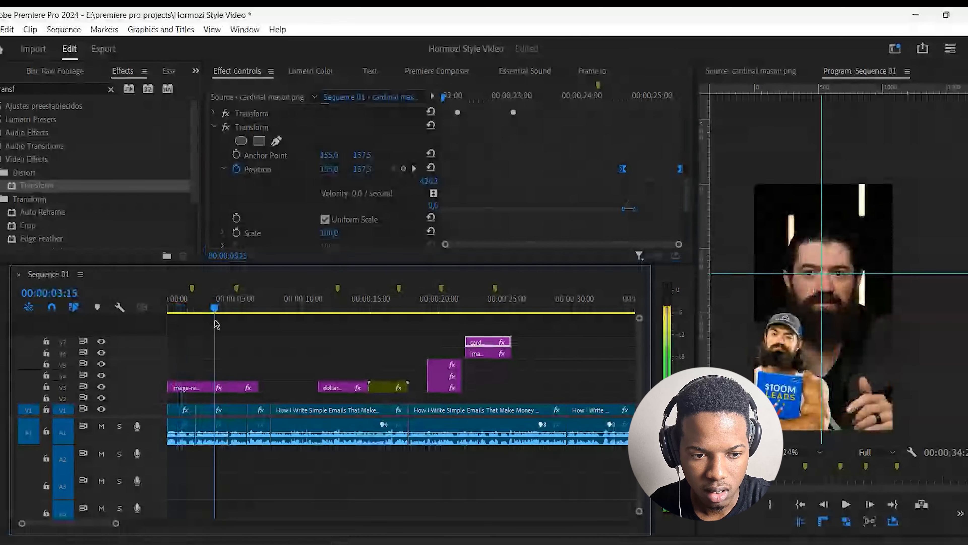
drag(214, 325, 203, 321)
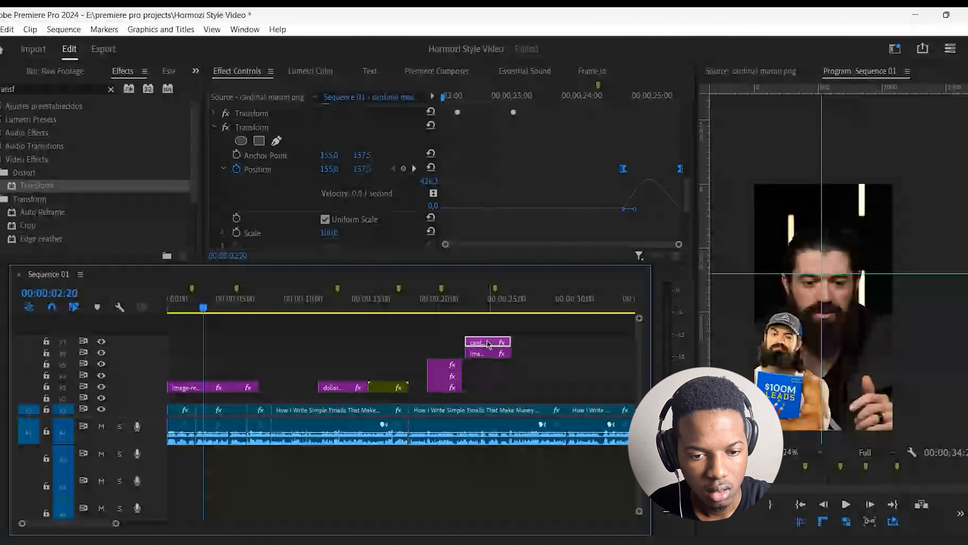
click(487, 353)
scroll(515, 154, down, 5)
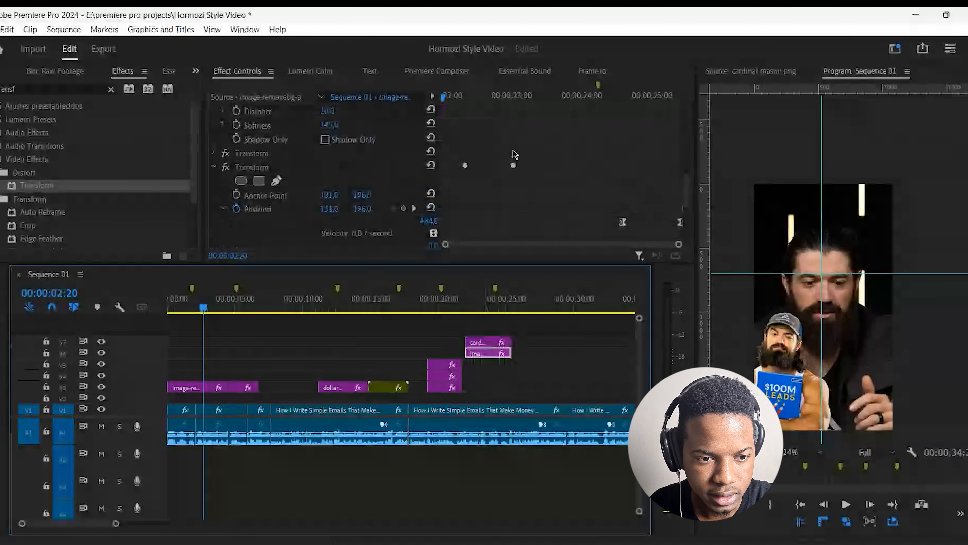
scroll(515, 155, down, 1)
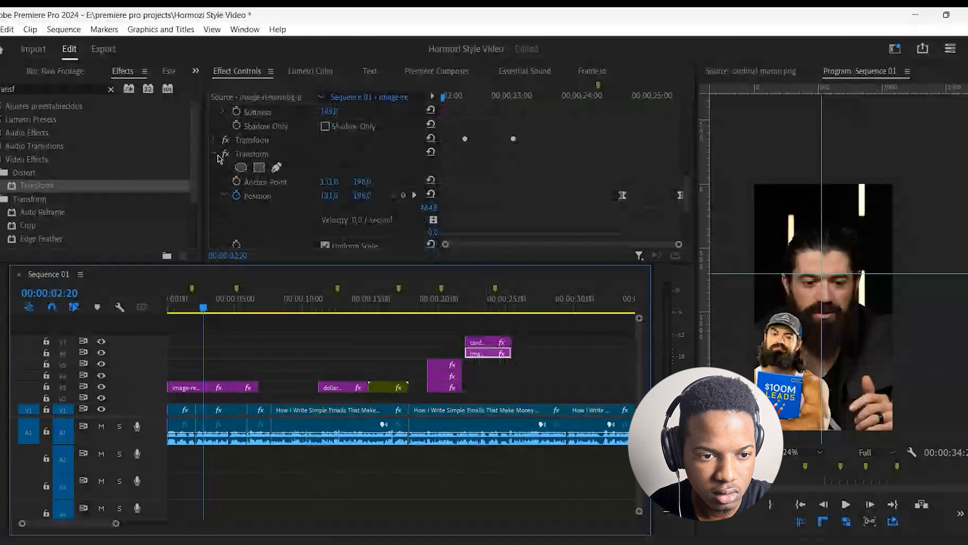
click(217, 155)
click(271, 214)
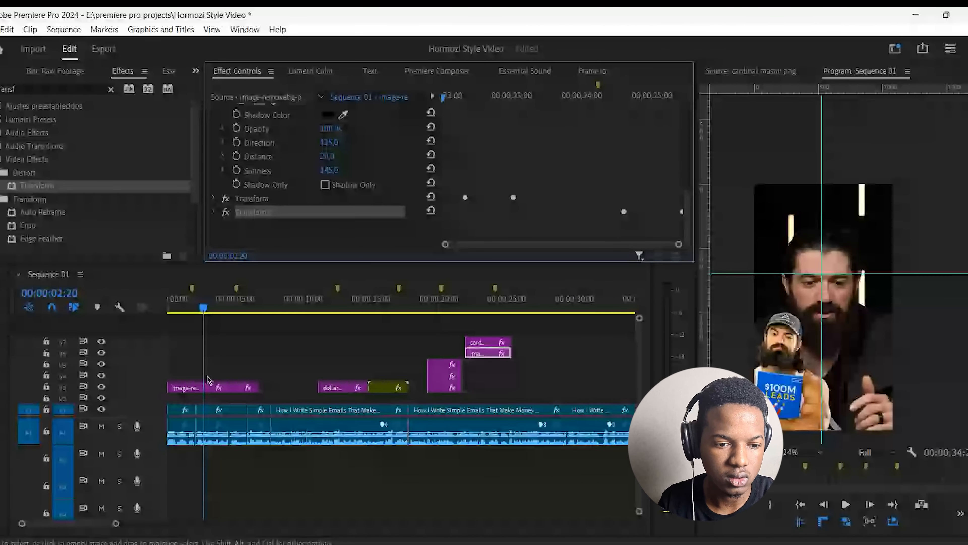
click(203, 388)
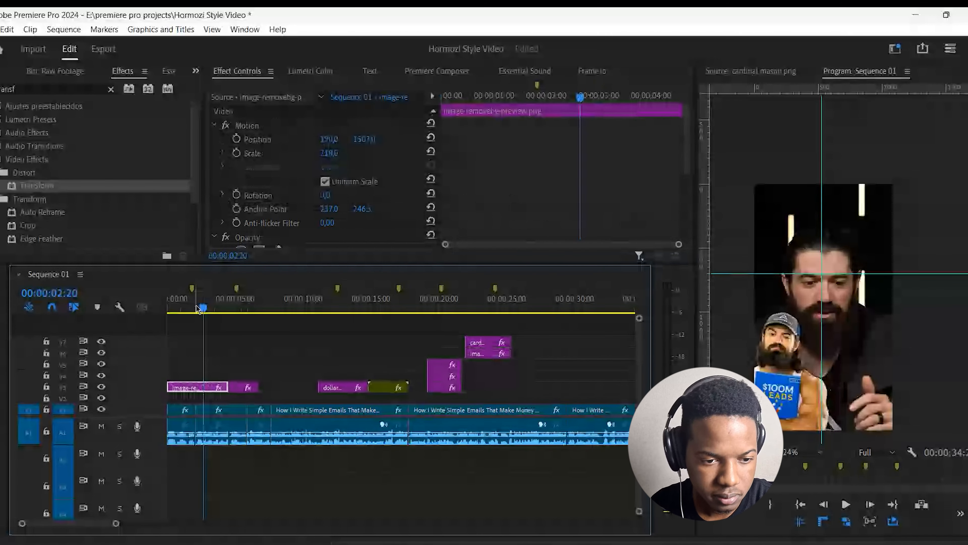
Preview the first image clip's exit and move its Position keyframes to start around 00:00:03:25 and finish at the clip's end.
drag(196, 306, 119, 326)
key(space)
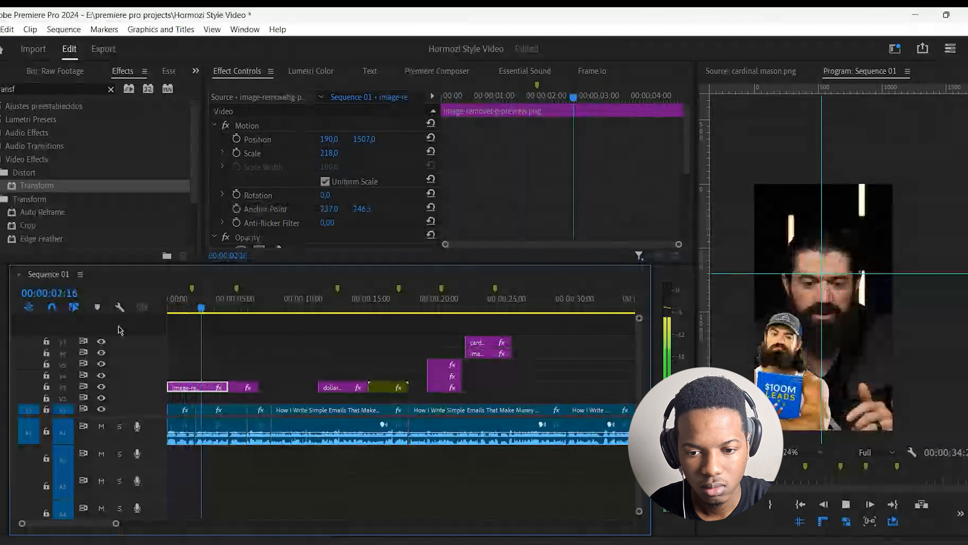
key(space)
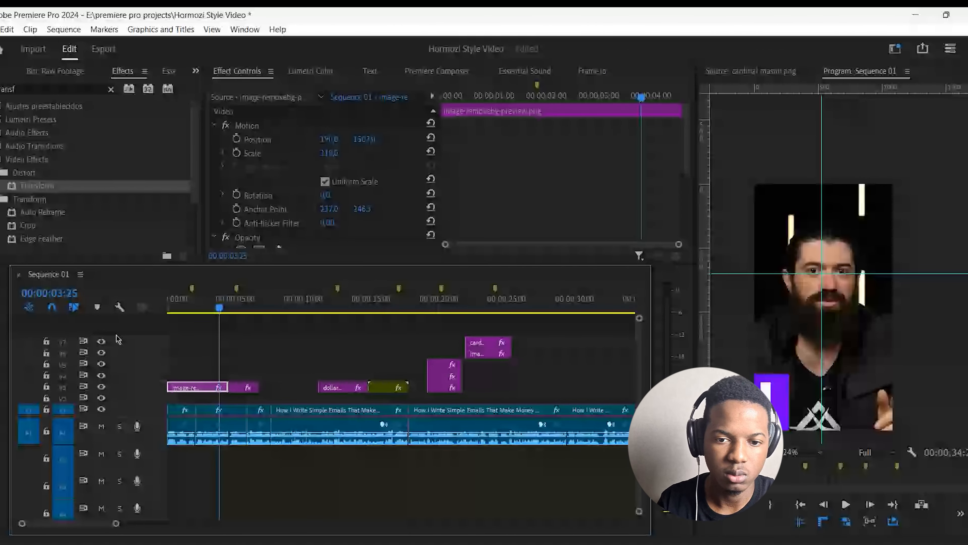
scroll(590, 199, down, 5)
scroll(212, 214, down, 2)
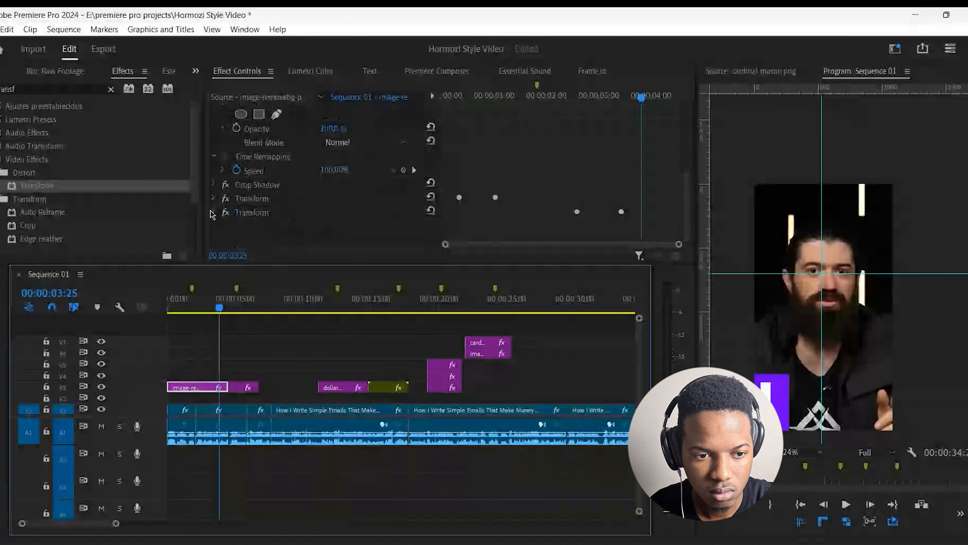
click(213, 213)
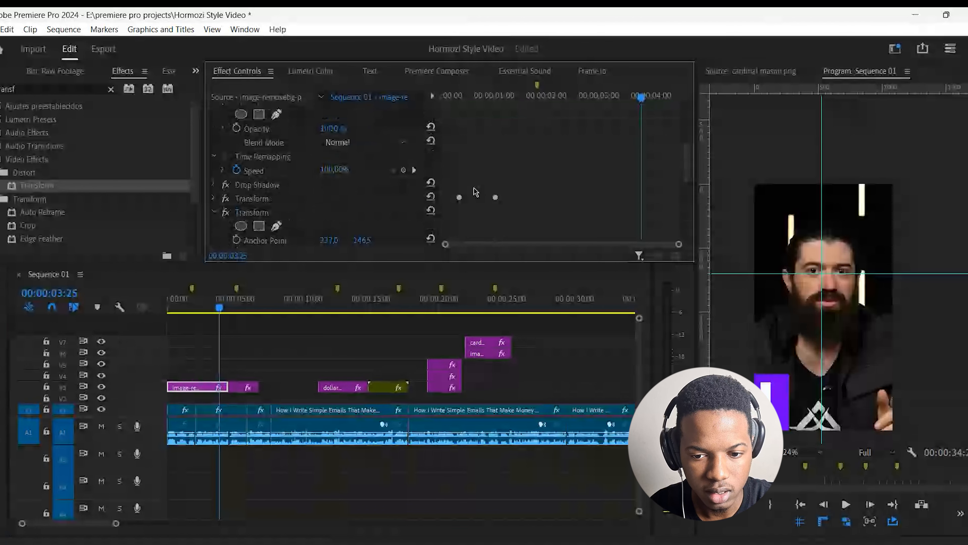
scroll(488, 204, down, 5)
drag(498, 217, 686, 177)
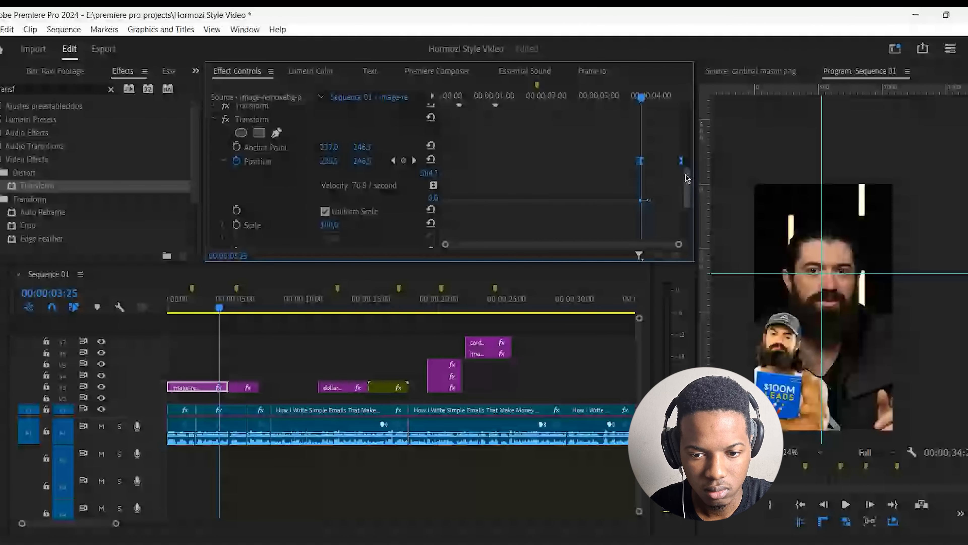
key(space)
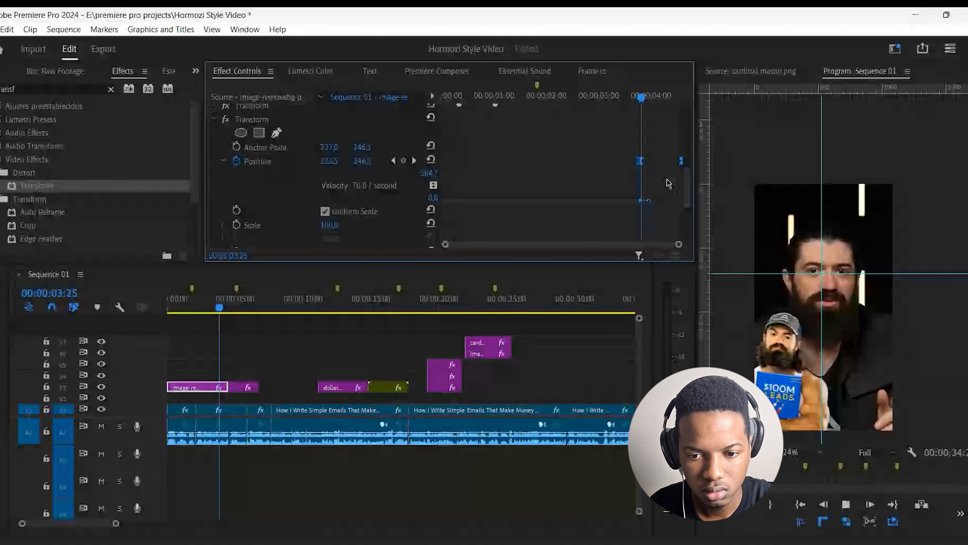
key(space)
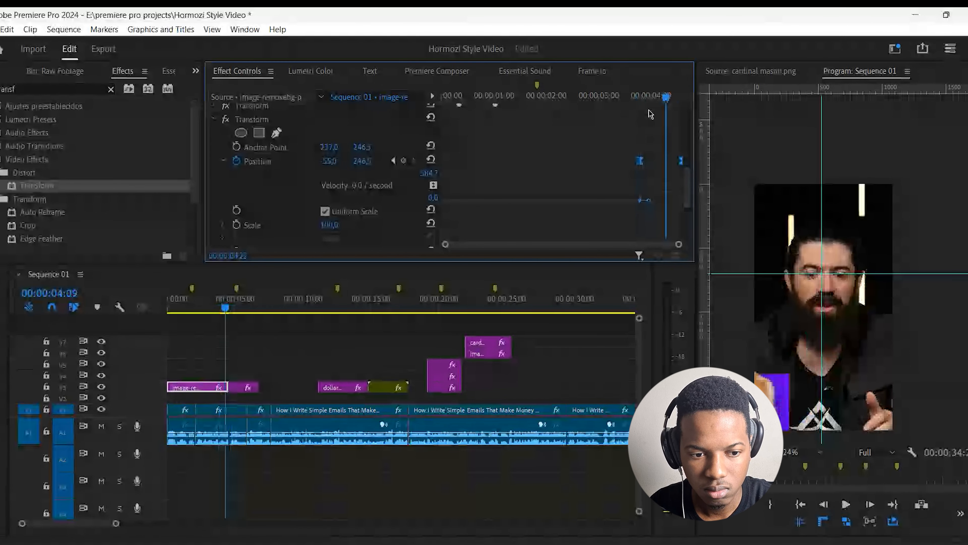
click(647, 98)
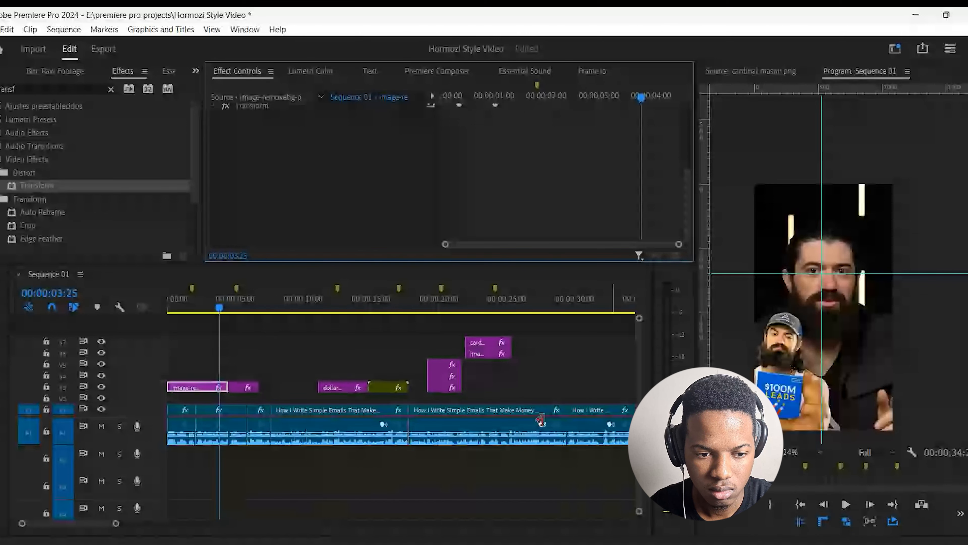
Play through to the three logos at 00:00:21:05 and duplicate the Transform effect on the uppermost logo clip on V5.
key(space)
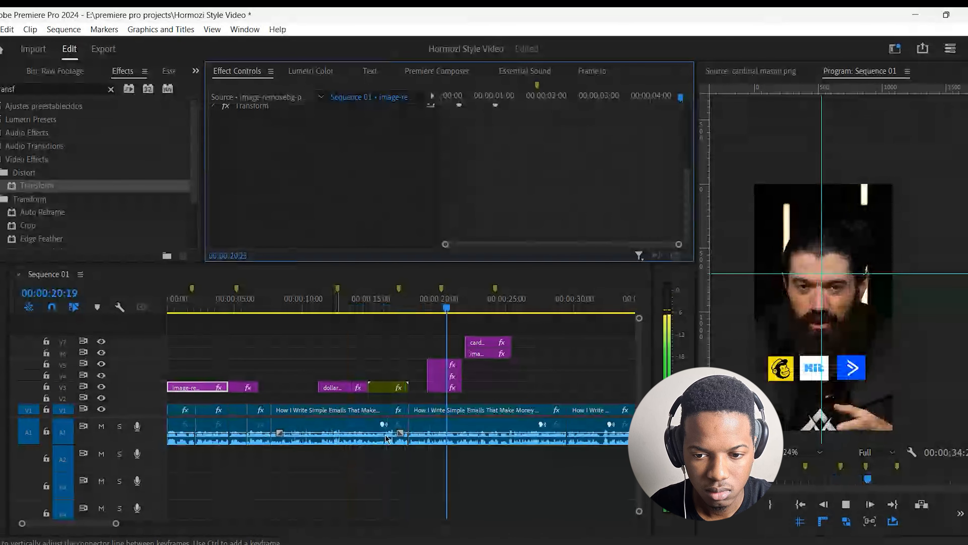
key(space)
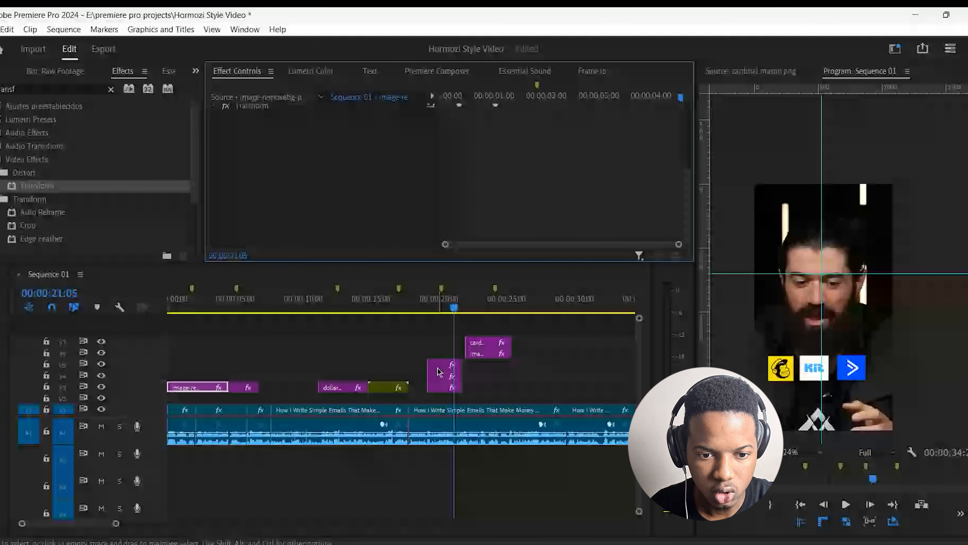
click(438, 367)
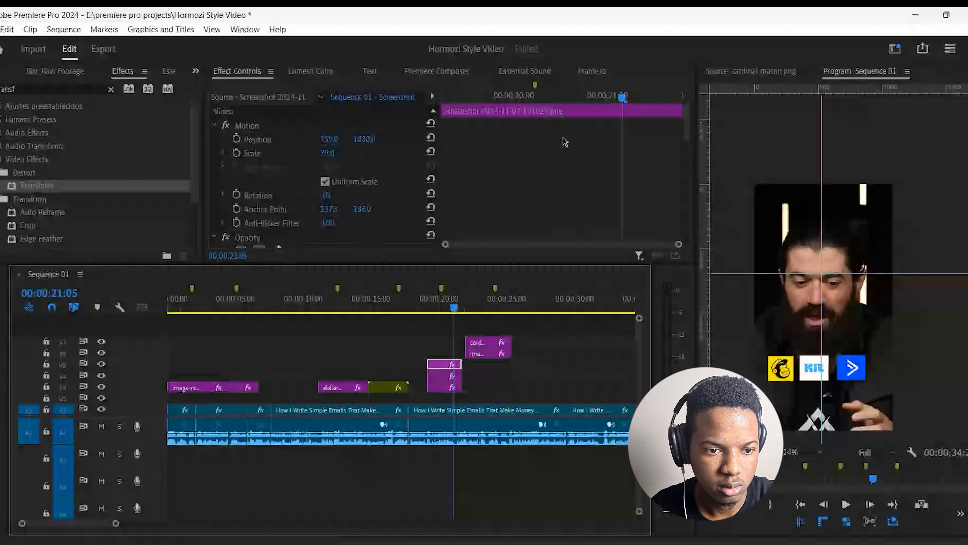
scroll(389, 208, down, 5)
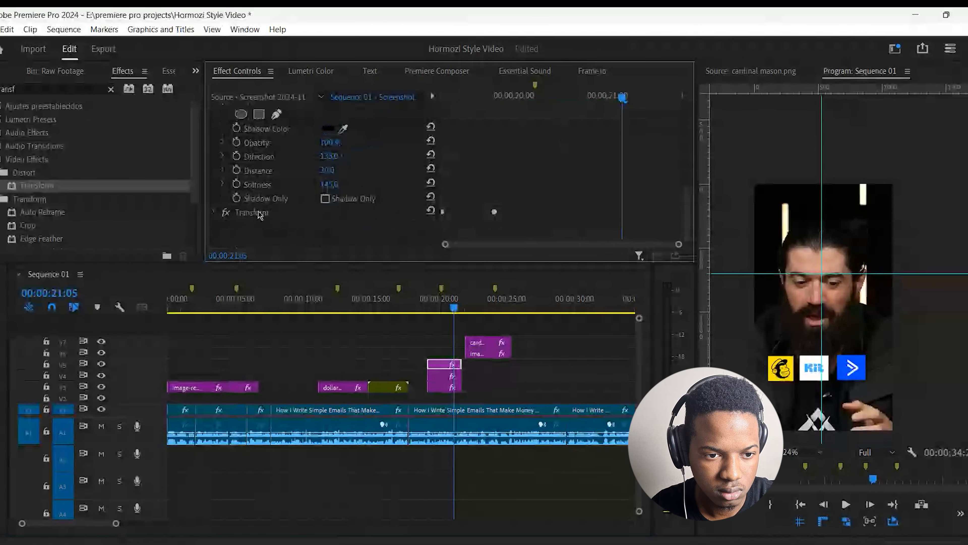
click(257, 212)
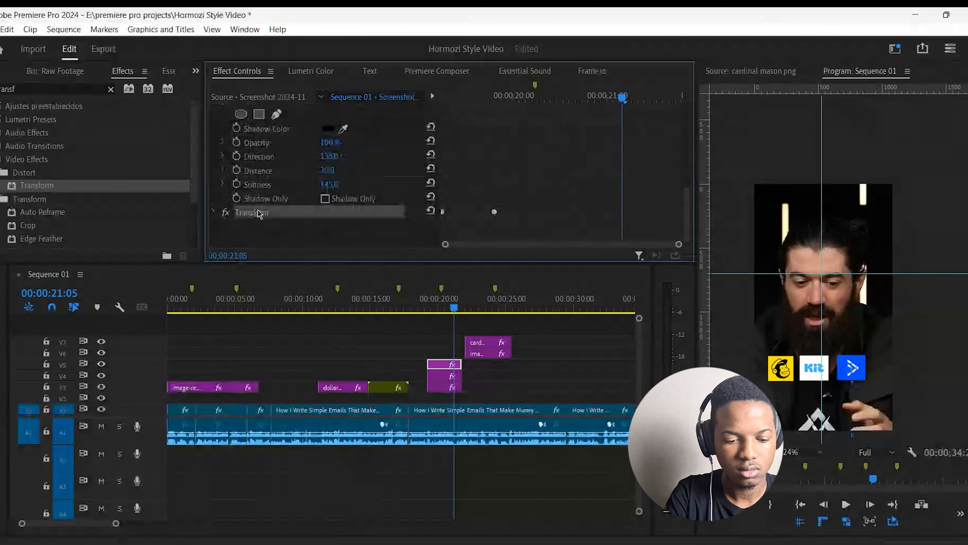
click(345, 239)
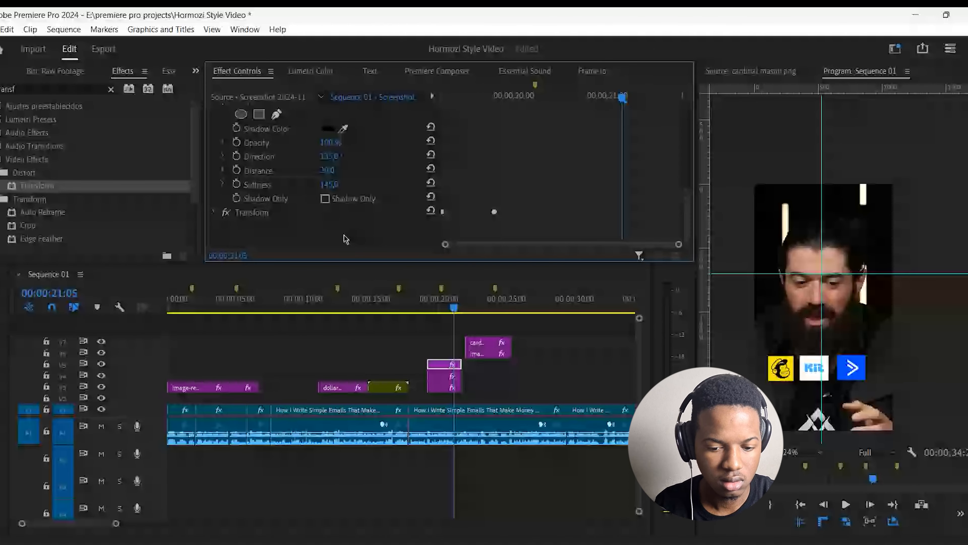
key(ctrl+v)
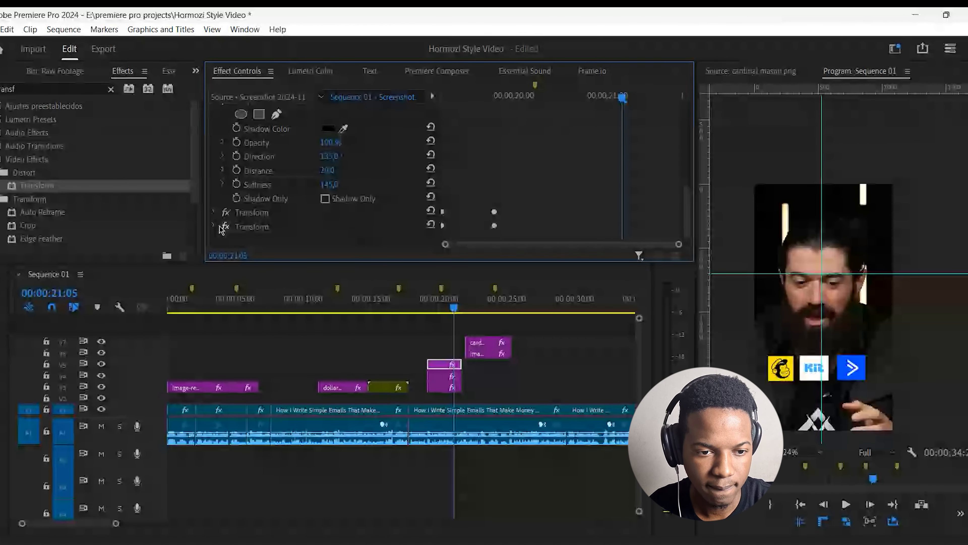
Move the duplicated Transform's Position keyframes on the V5 logo clip to start just after 00:00:21:00, near the clip's end, and preview the exit.
click(219, 226)
scroll(590, 152, down, 3)
scroll(590, 151, down, 1)
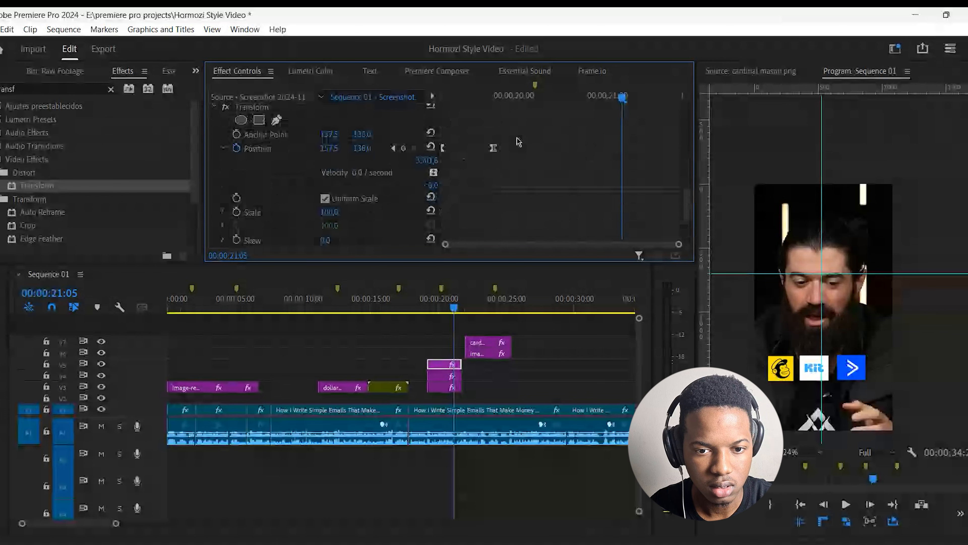
drag(518, 142, 652, 193)
drag(615, 159, 645, 191)
click(591, 97)
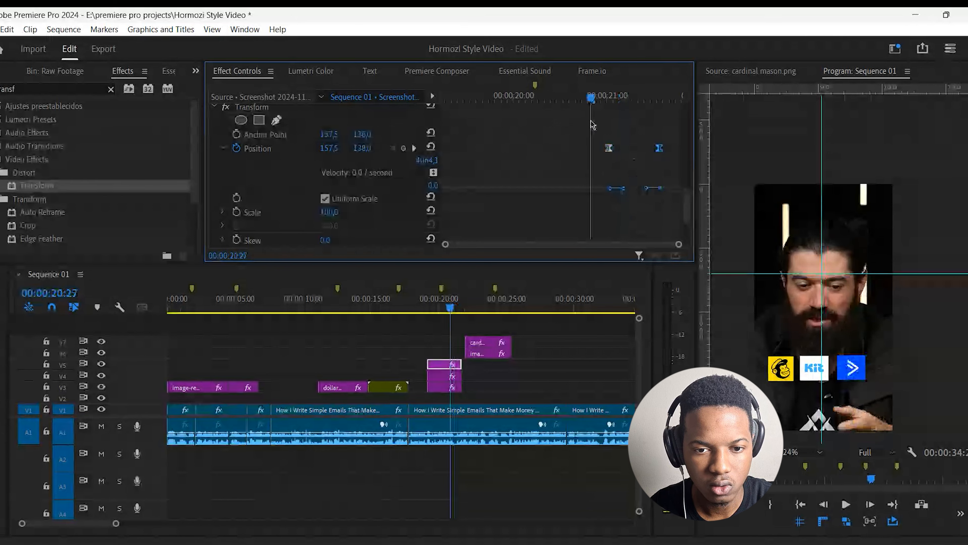
key(space)
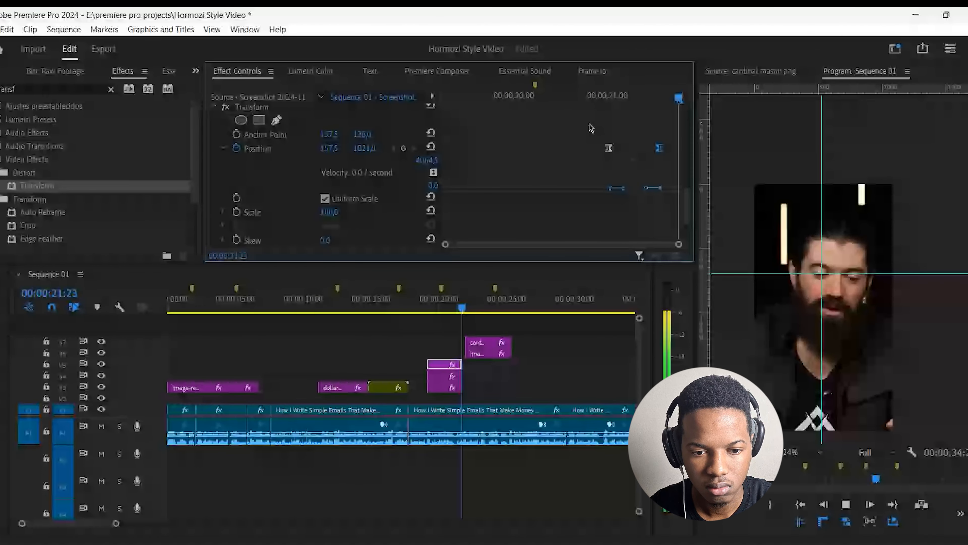
key(space)
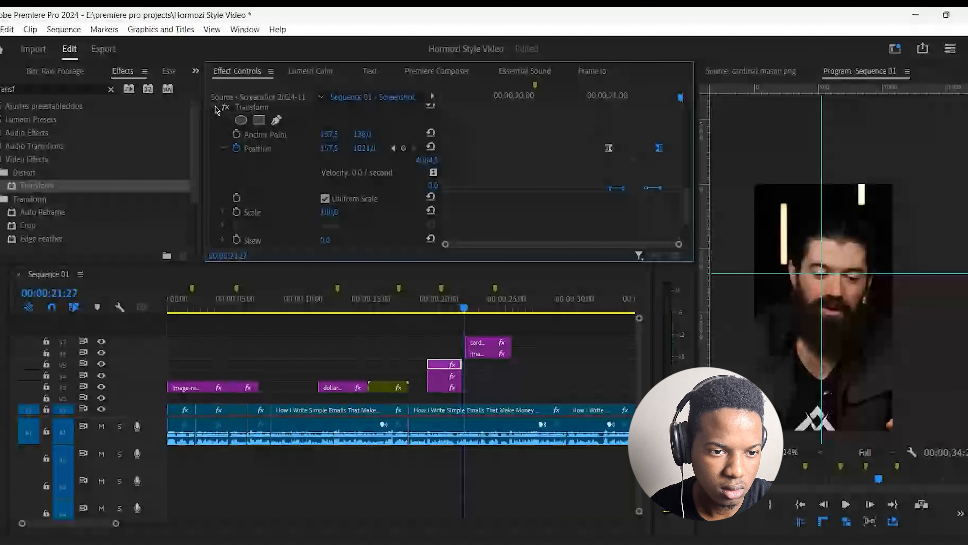
Copy the exit-animation Transform effect from the V5 logo clip onto the V4 and V3 logo clips, play it back, and return to the sequence start.
click(215, 109)
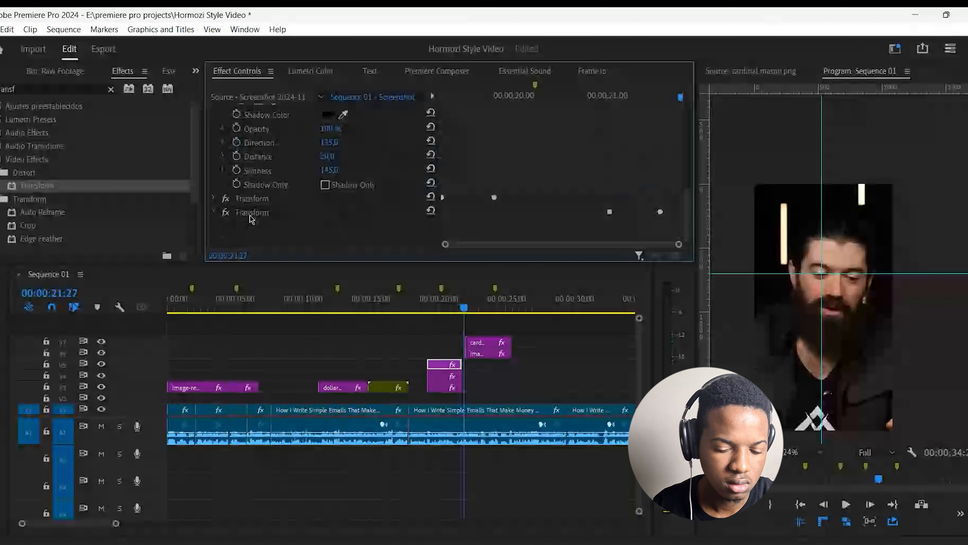
click(251, 216)
drag(508, 372, 431, 389)
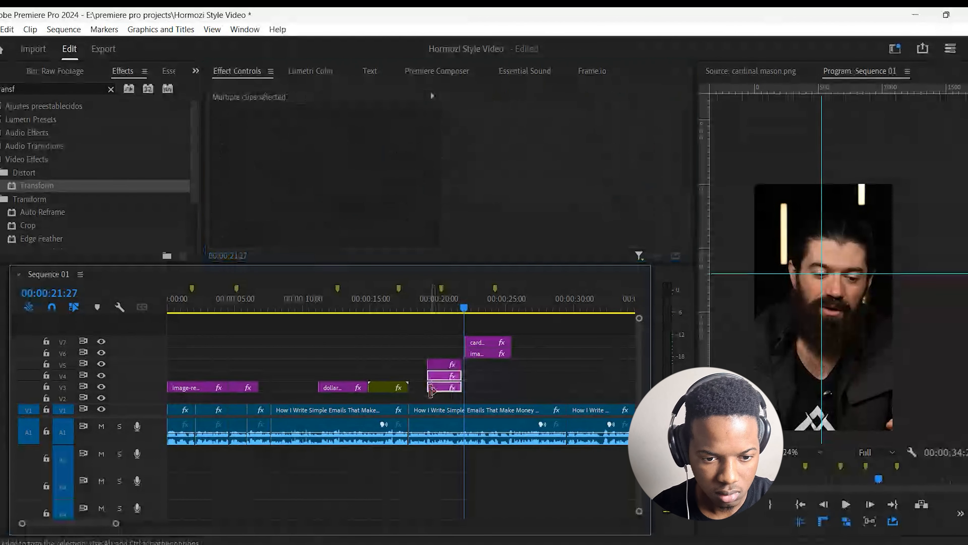
click(421, 301)
key(space)
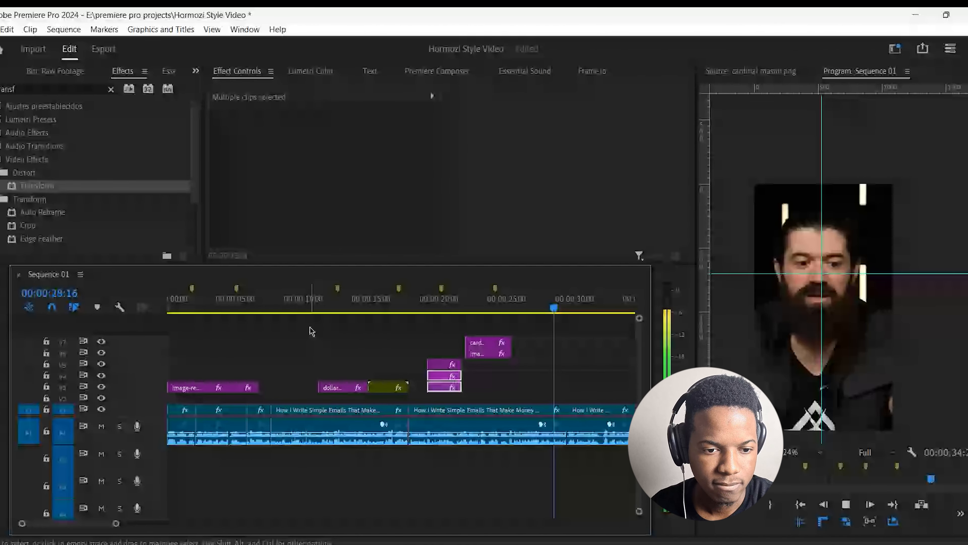
key(space)
key(Home)
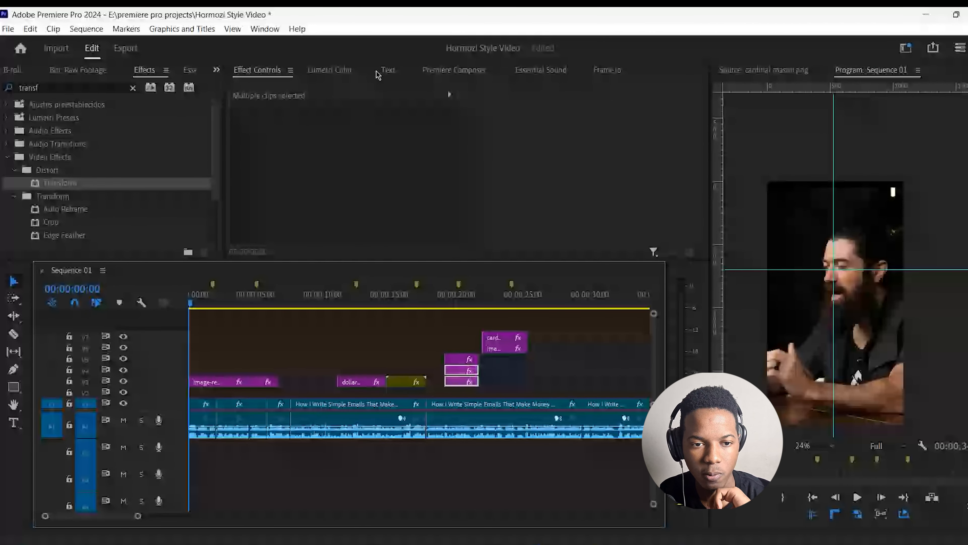
Start creating captions from the sequence transcript, using the "Alex hormozi style white" style in the captioning preferences.
click(377, 73)
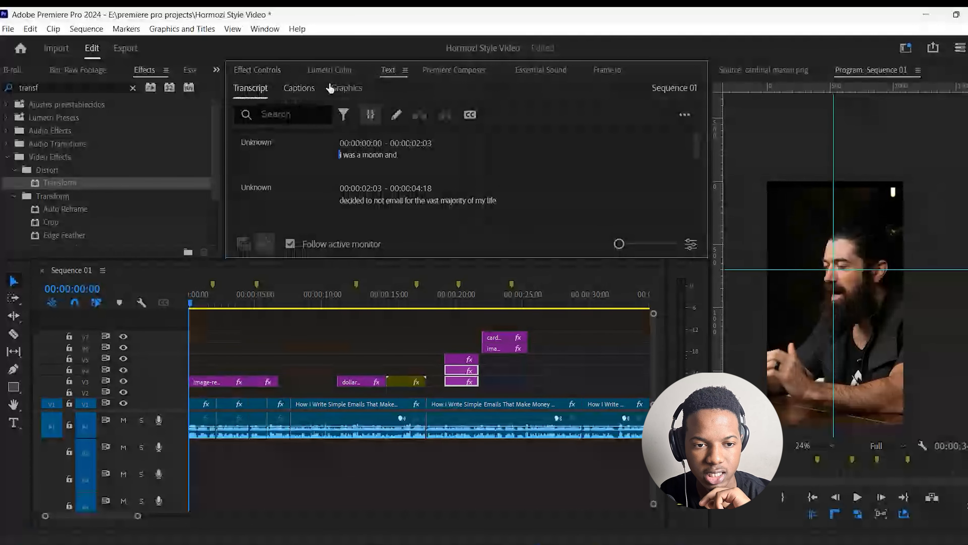
click(299, 88)
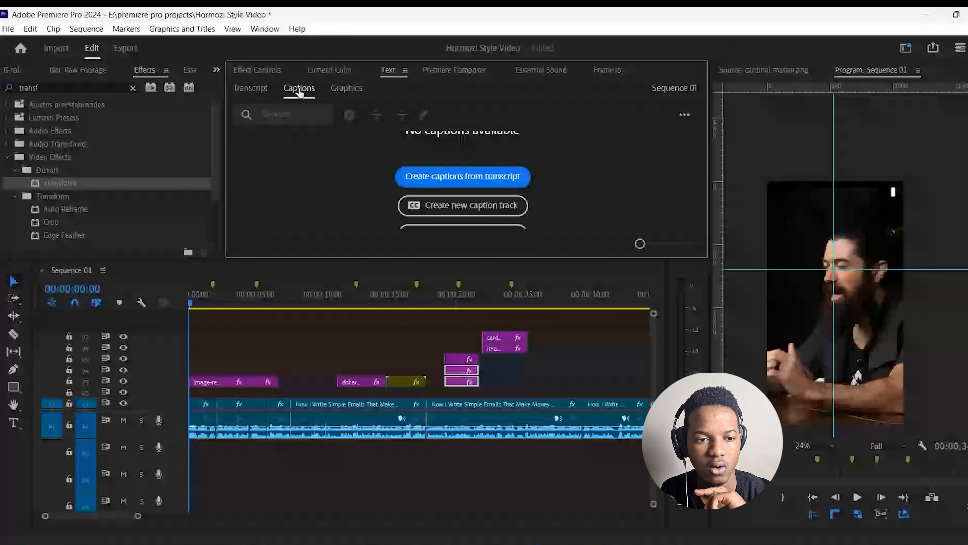
click(450, 183)
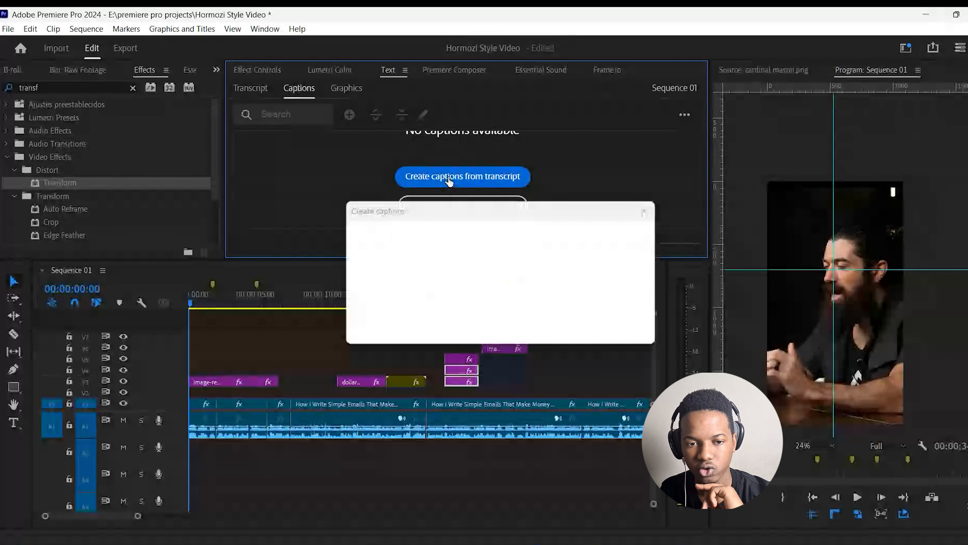
click(369, 291)
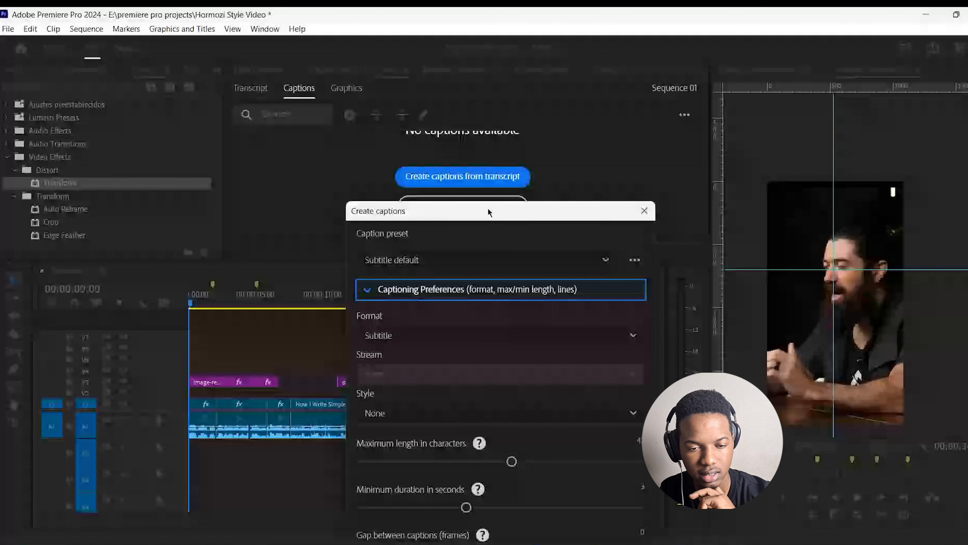
drag(488, 210, 476, 120)
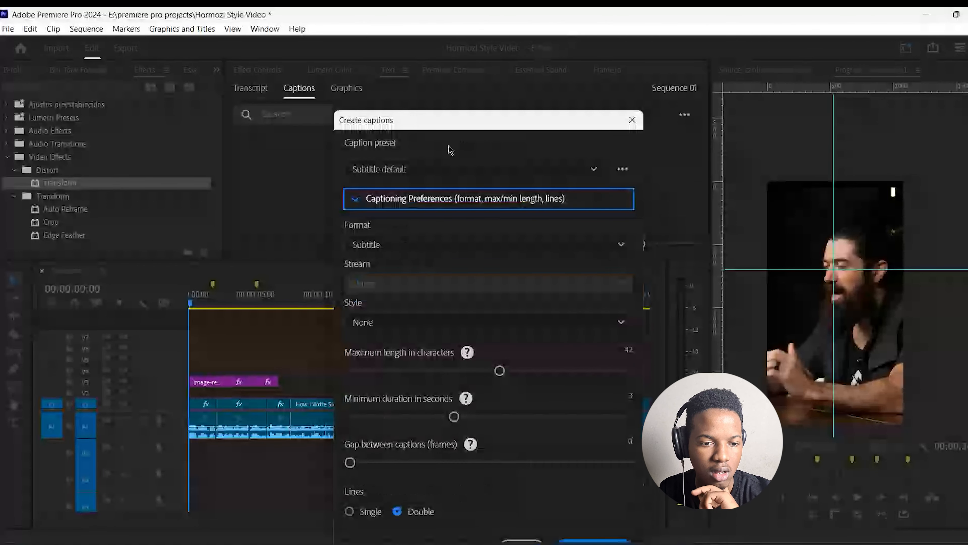
click(389, 323)
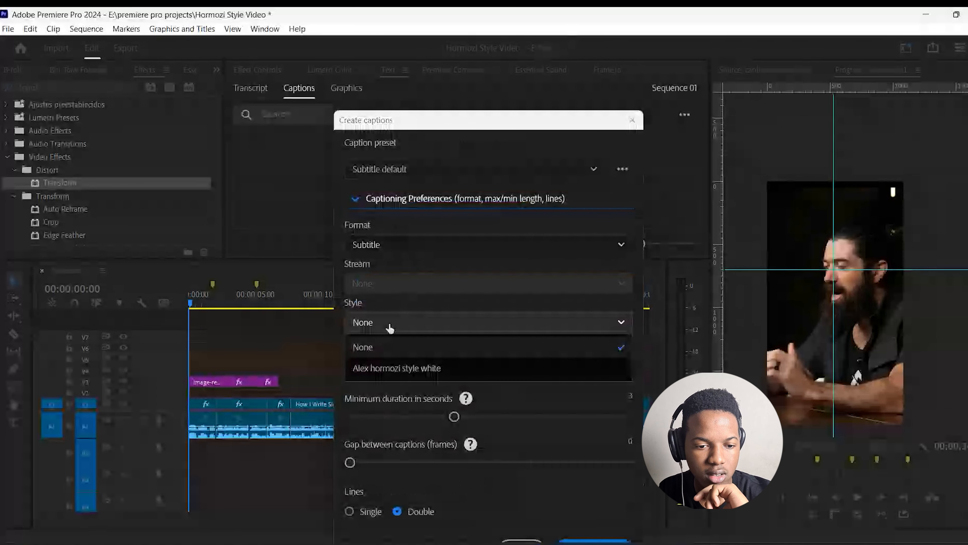
click(392, 367)
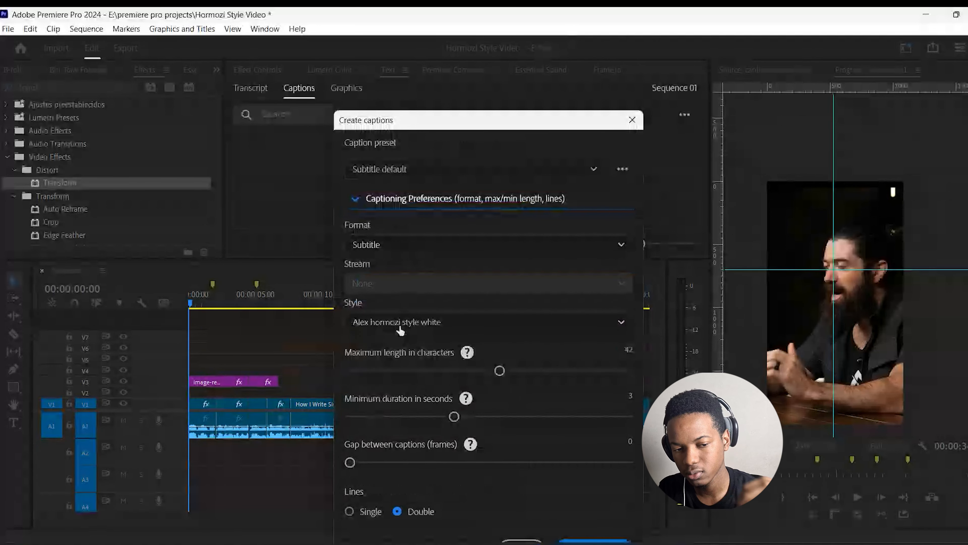
click(400, 331)
click(403, 368)
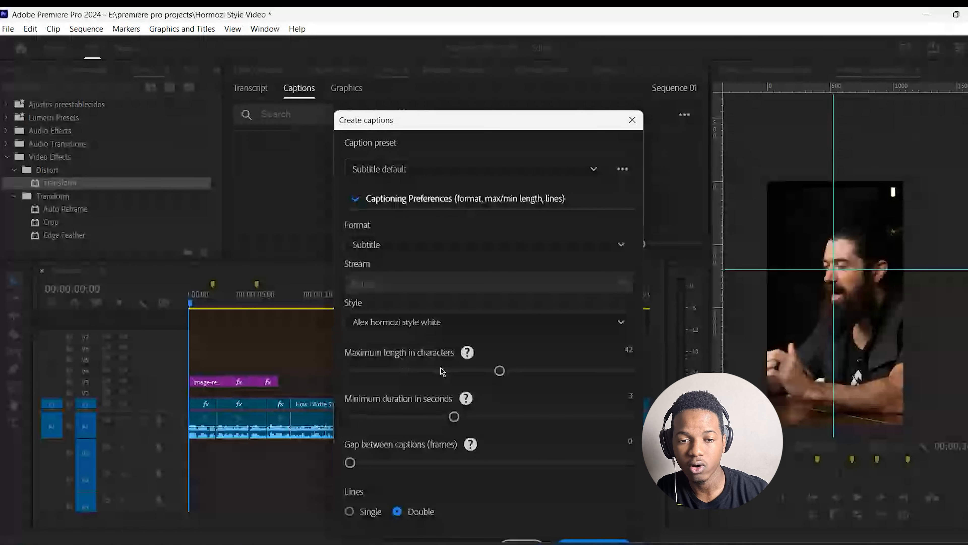
Limit captions to 18 characters, 2.4 seconds minimum duration and single lines, and create them.
drag(498, 370, 394, 398)
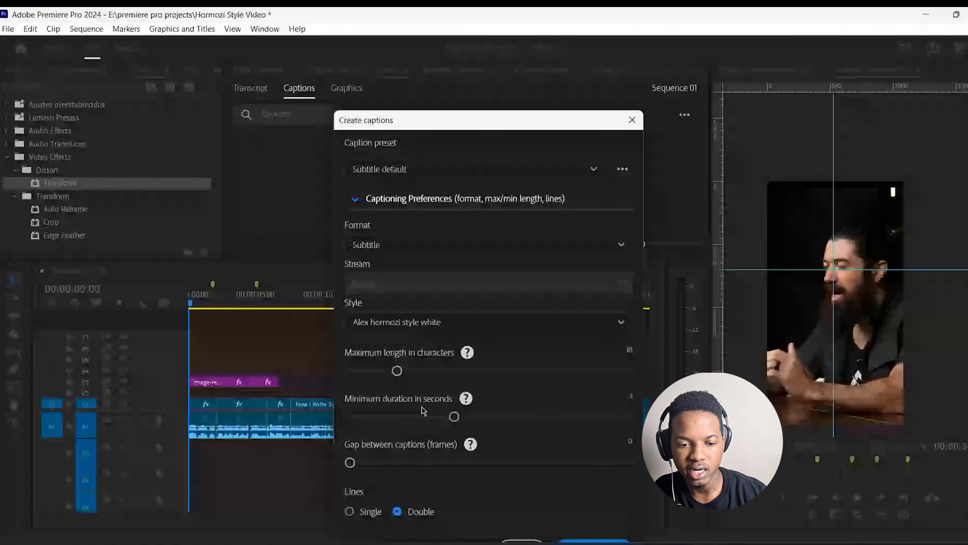
click(420, 416)
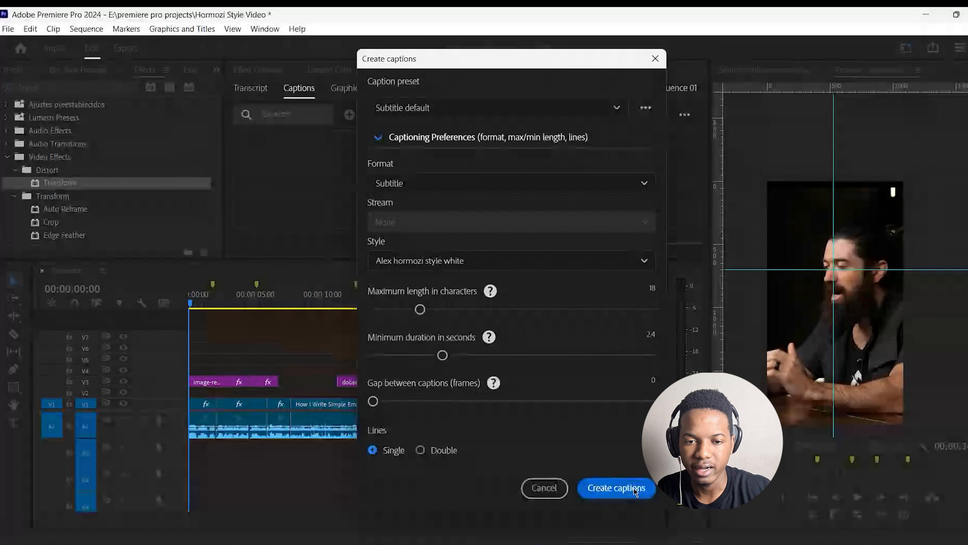
click(621, 494)
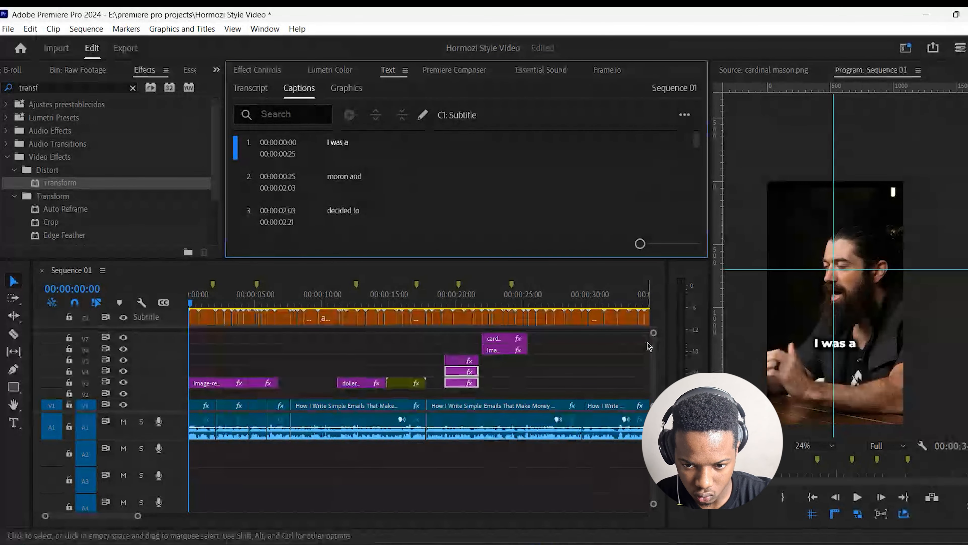
Play back the captioned sequence and check how the captions sit against the first image overlay around 00:00:02:08.
key(space)
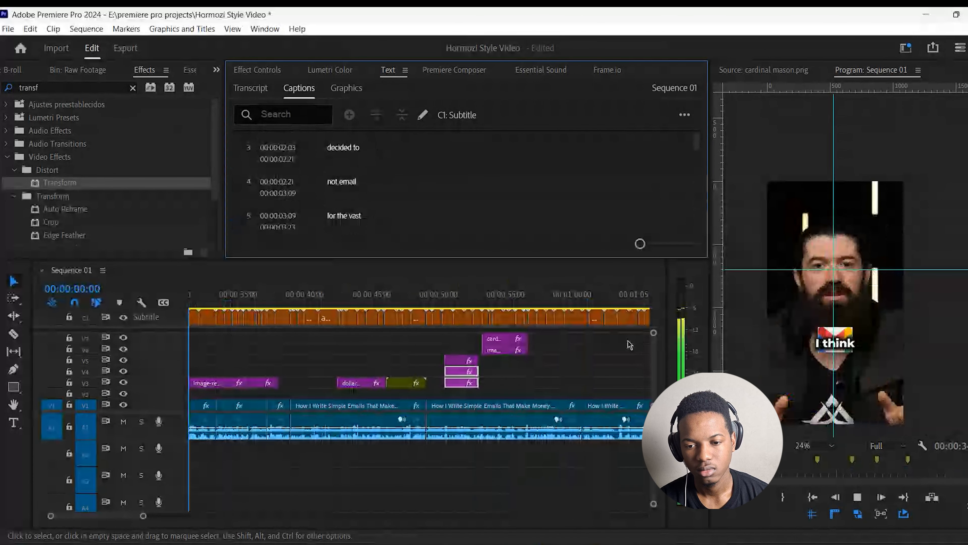
drag(208, 301, 176, 302)
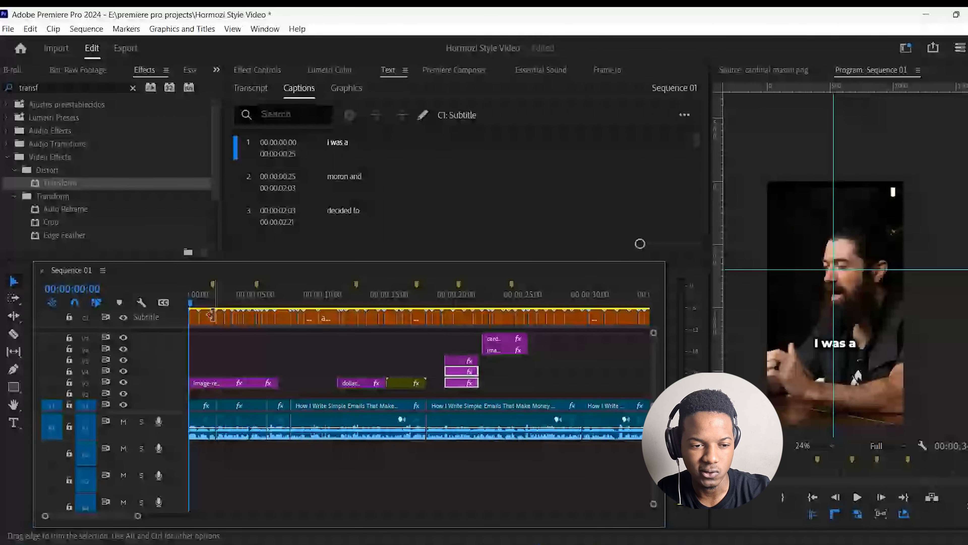
click(208, 303)
drag(213, 304, 191, 312)
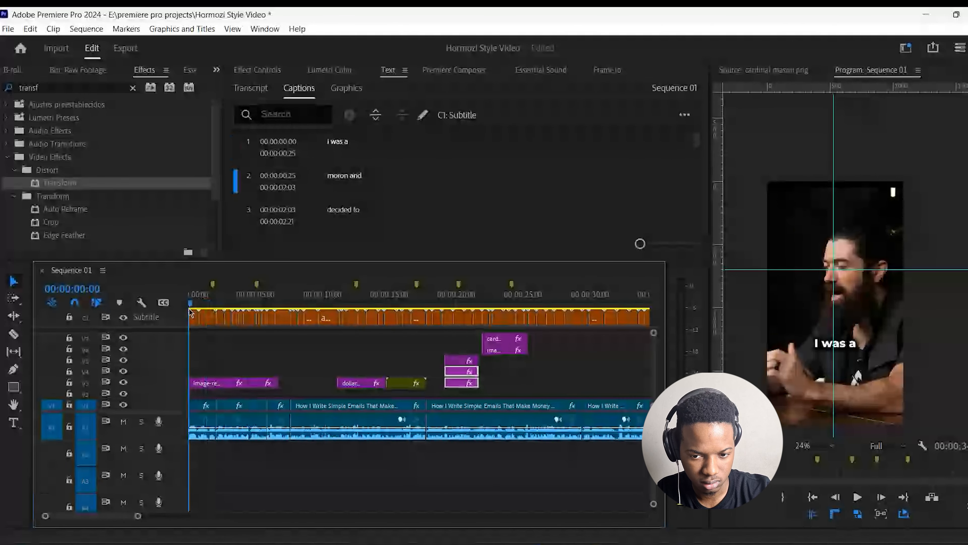
key(space)
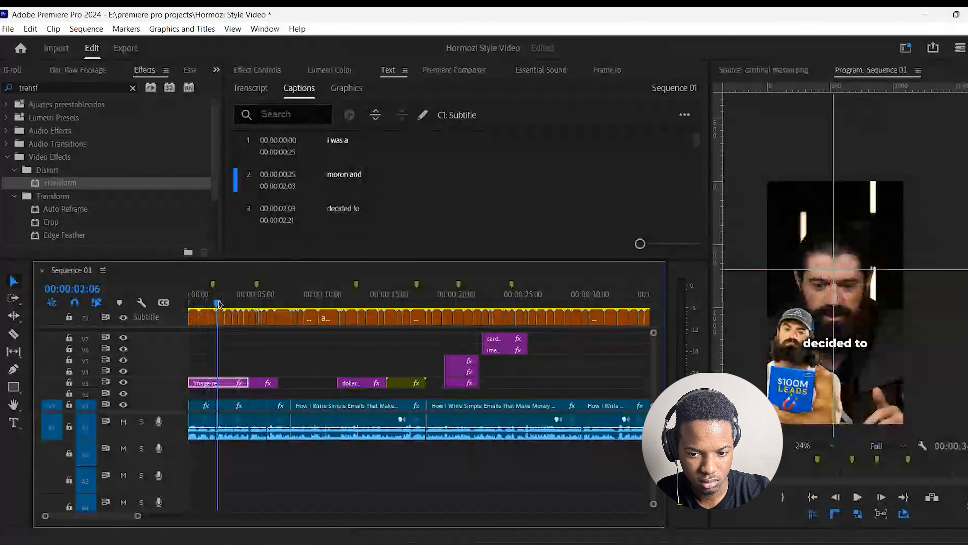
drag(219, 301, 220, 301)
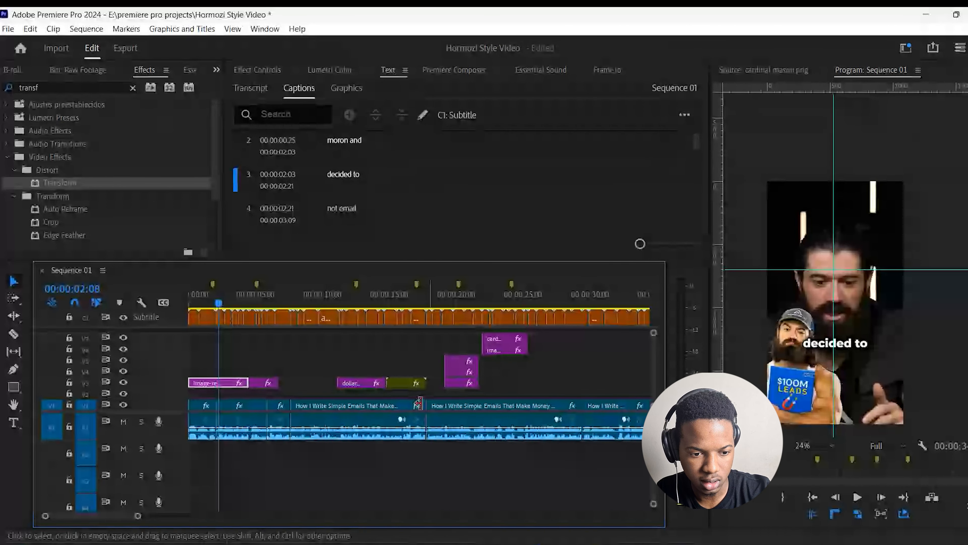
Lower the Gmail logo clip at 00:00:05:02 beneath the caption by setting its vertical Position to 1436.
click(236, 304)
drag(241, 305, 258, 331)
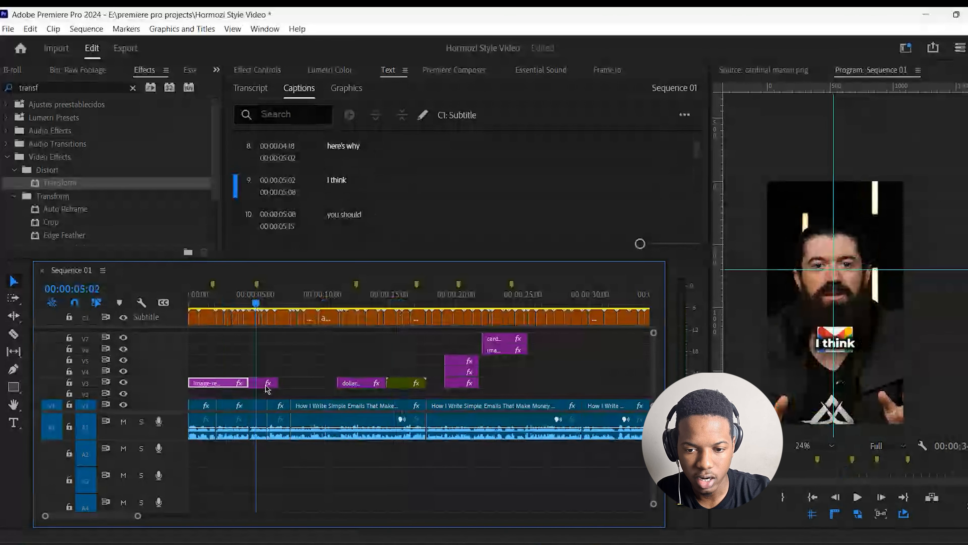
click(267, 384)
click(397, 149)
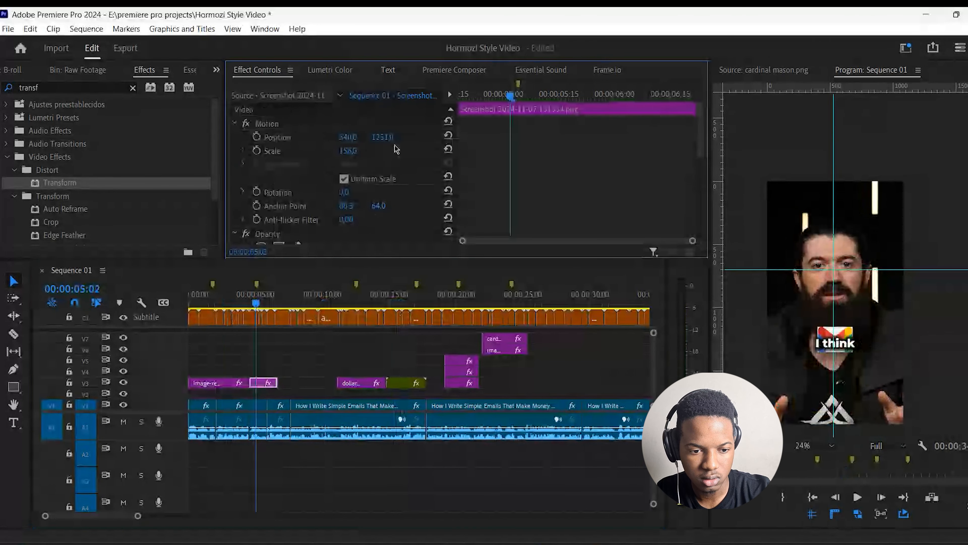
drag(395, 145, 509, 148)
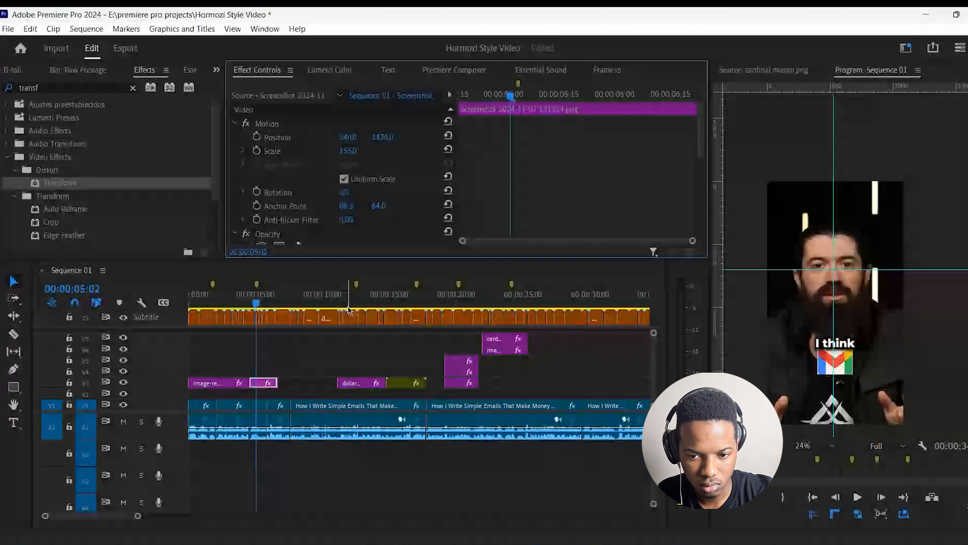
Lower the dollar bill clip at 00:00:12:29 beneath the caption by setting its vertical Position to 1431.
click(361, 303)
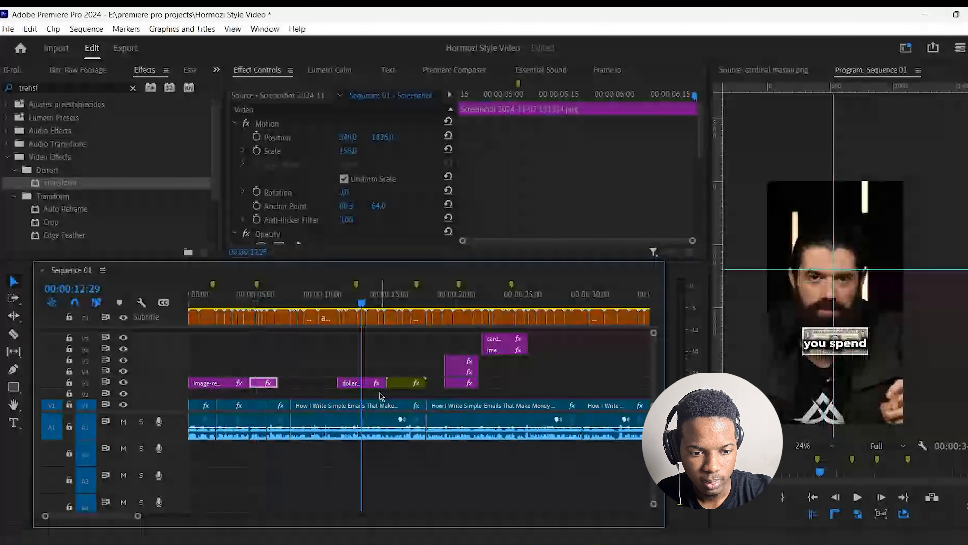
click(379, 384)
click(396, 142)
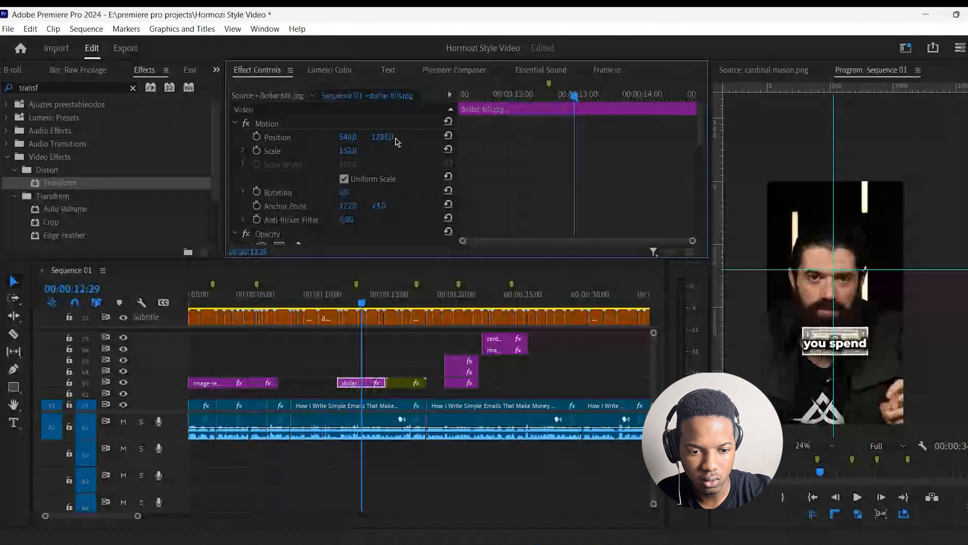
drag(397, 142, 495, 146)
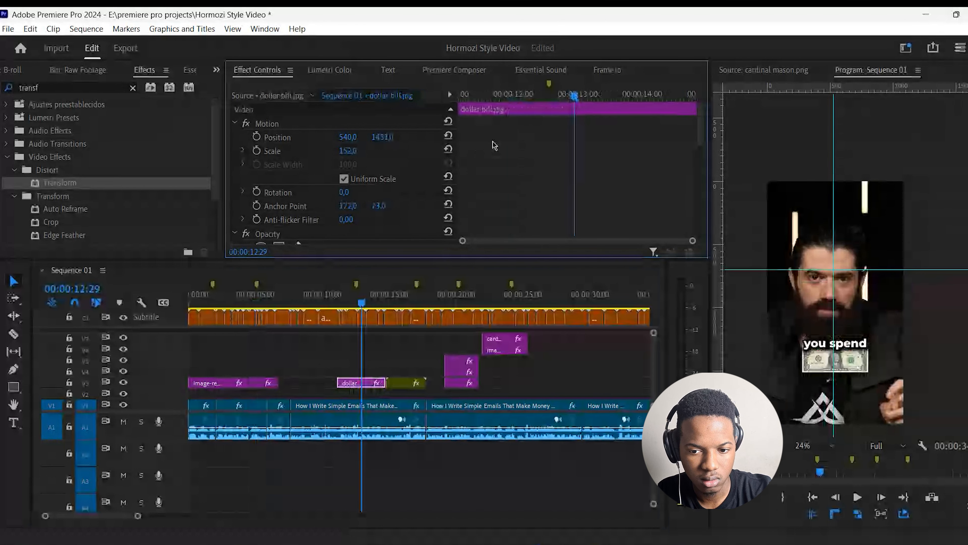
Set the vertical Position of the "Dollar down animation" clip to 1060, with the playhead at 00:00:15:03.
click(410, 382)
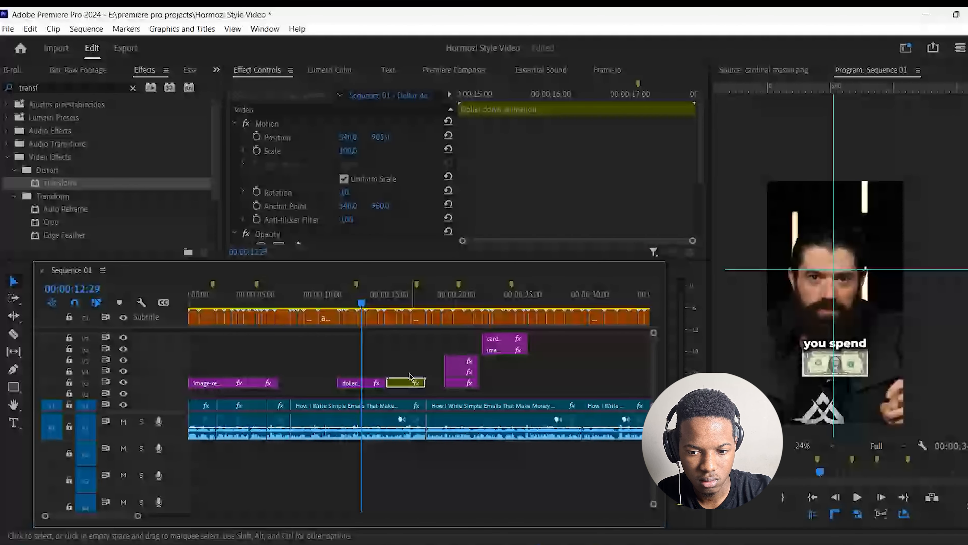
click(390, 302)
drag(375, 151, 486, 150)
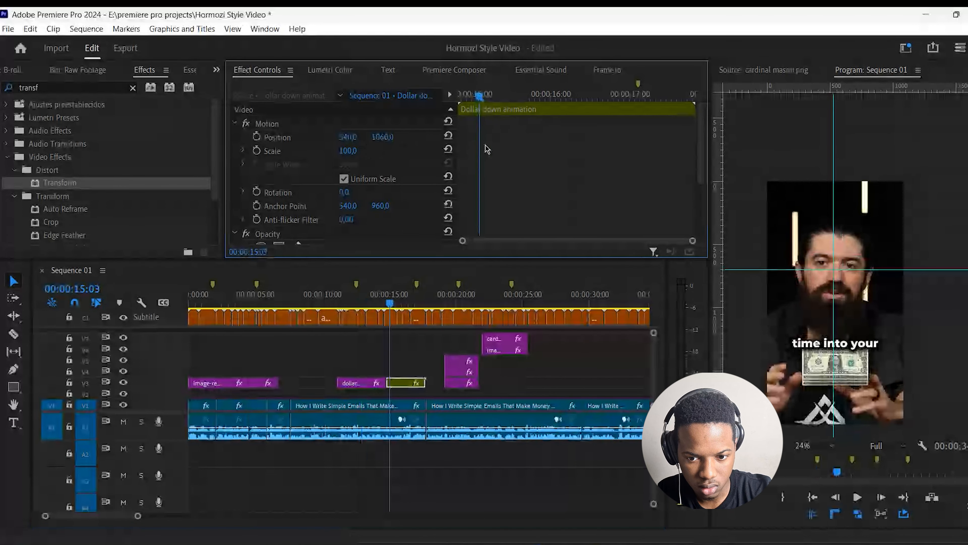
Align the "Dollar down animation" clip with the dollar bill clip at their cut near 00:00:14:25 by setting its vertical Position to 1068.
click(386, 316)
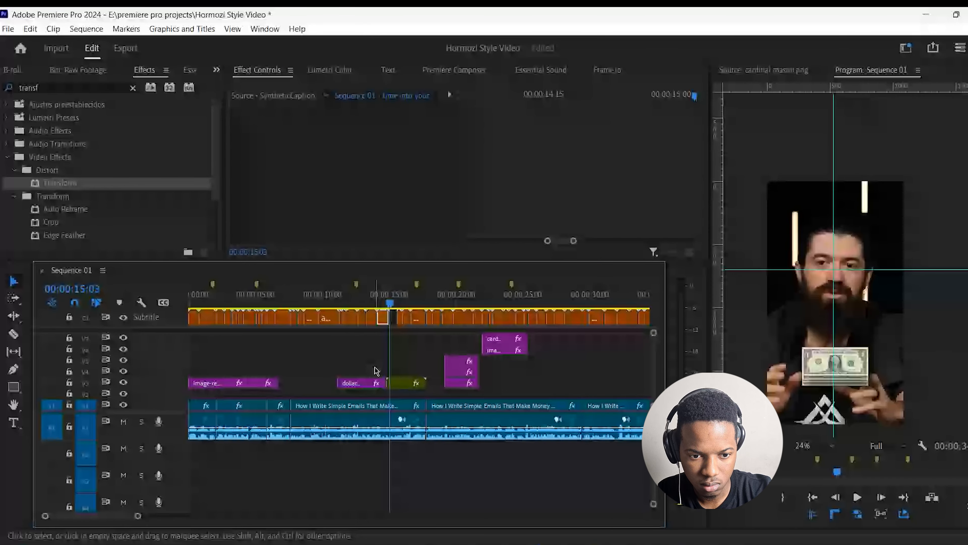
click(376, 370)
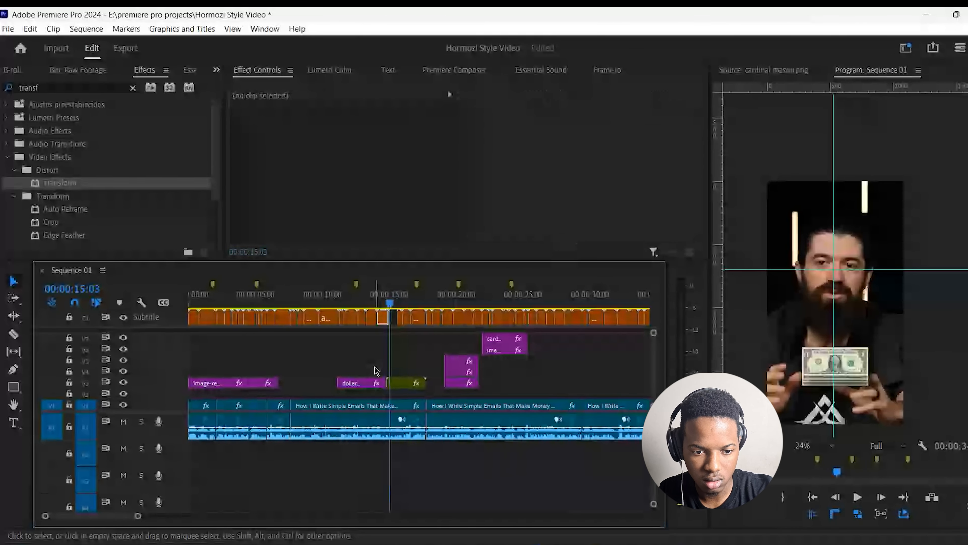
click(377, 383)
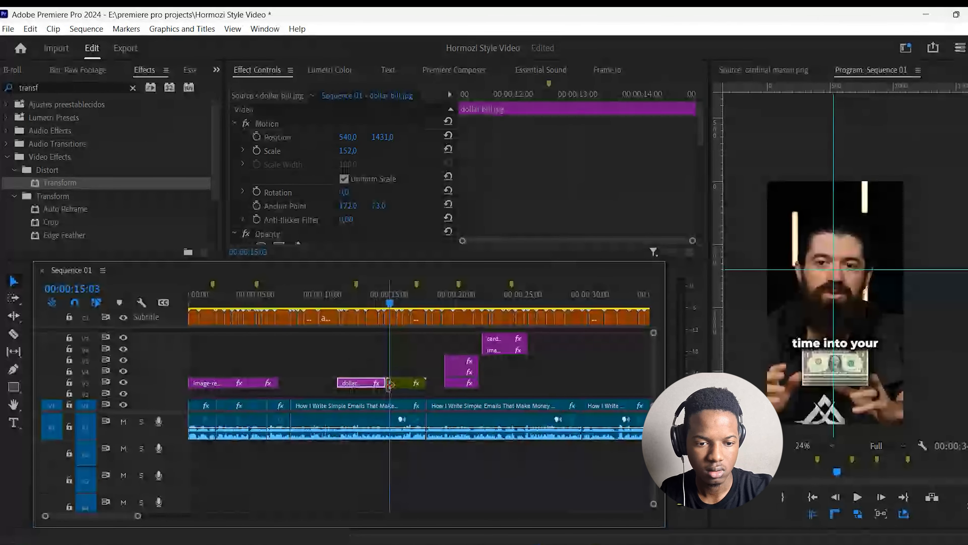
click(401, 387)
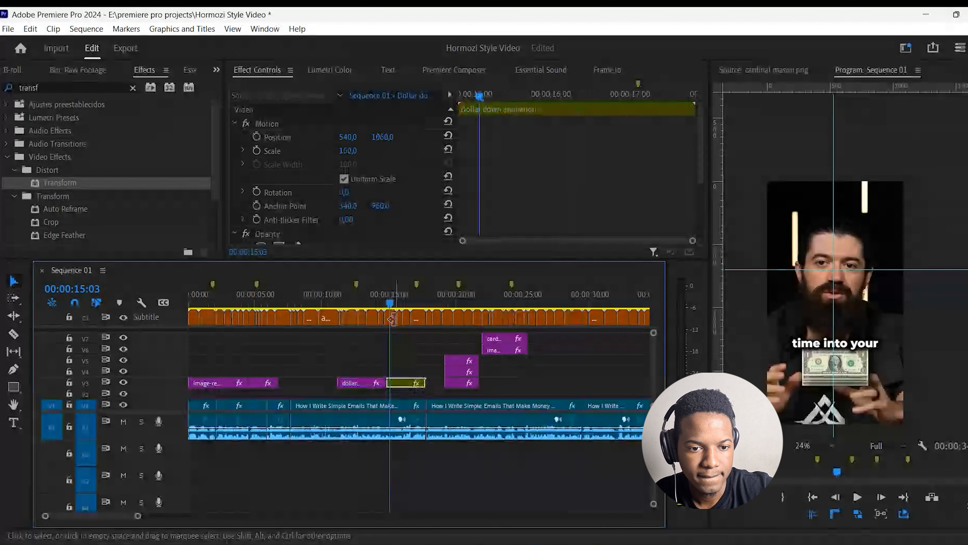
click(388, 305)
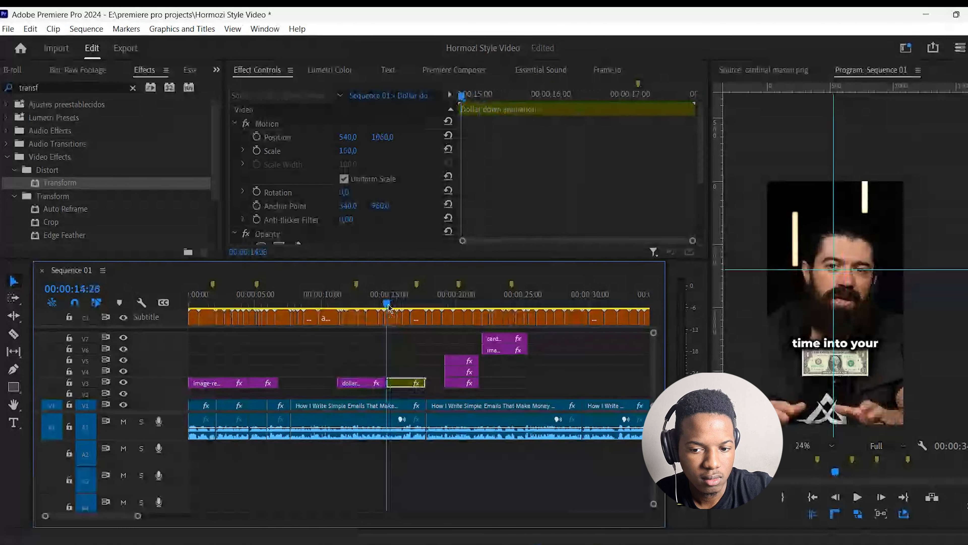
drag(389, 305, 387, 308)
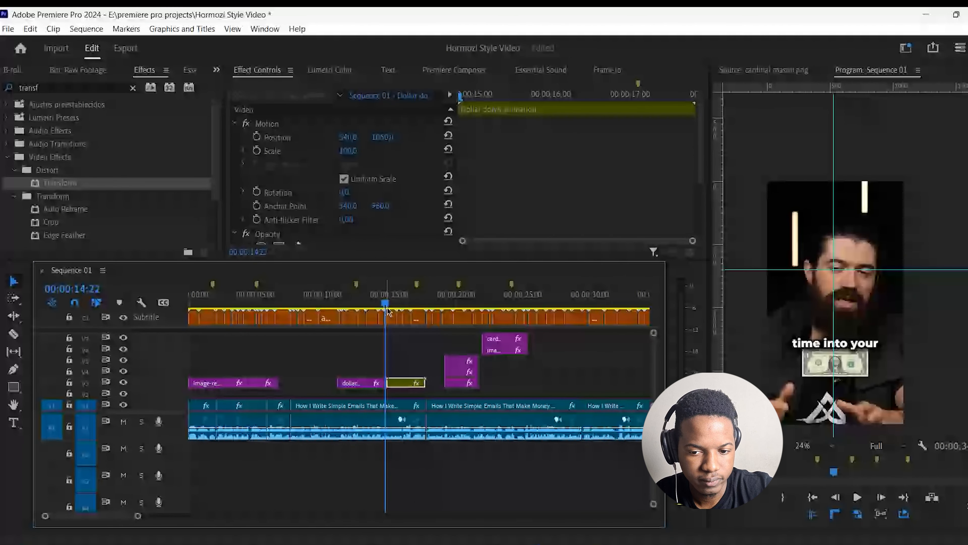
key(Right)
key(Right)
key(Right)
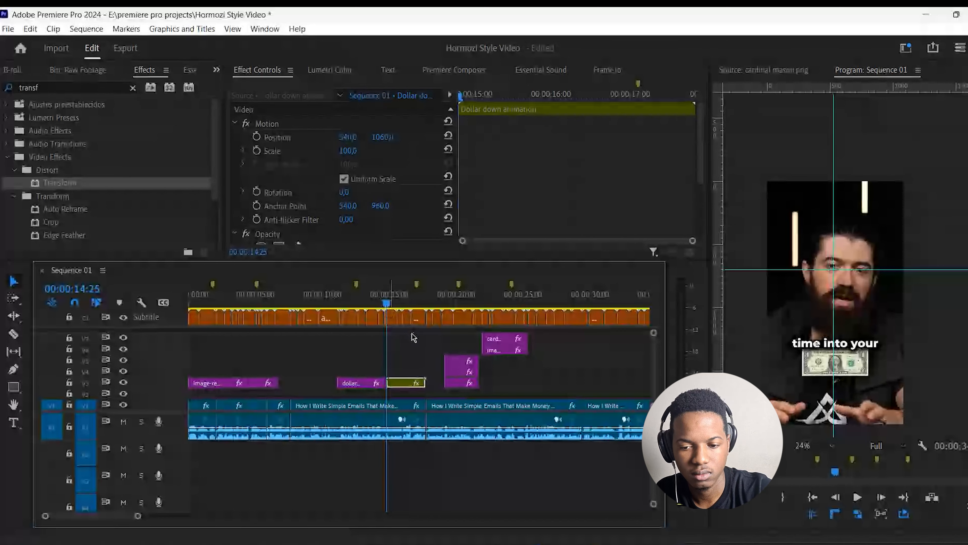
click(380, 139)
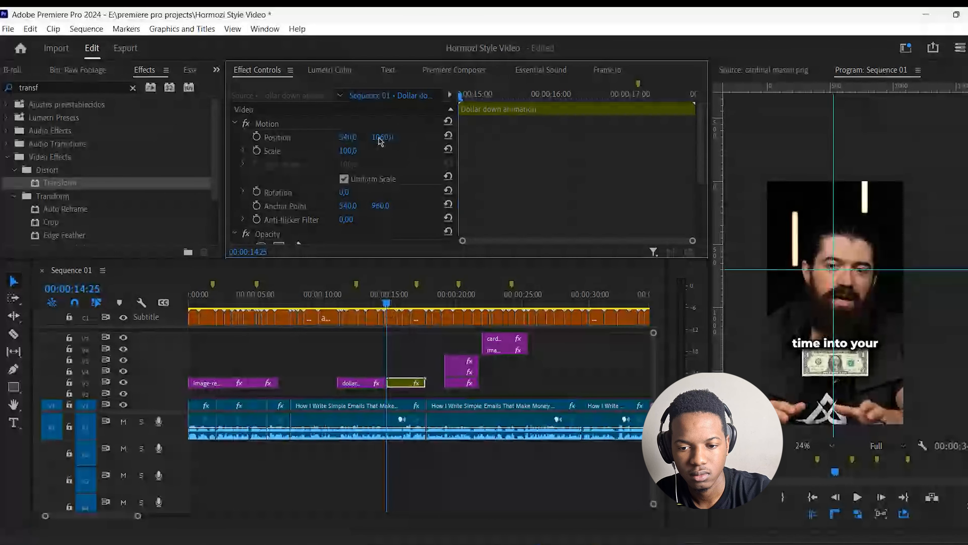
drag(380, 139, 390, 140)
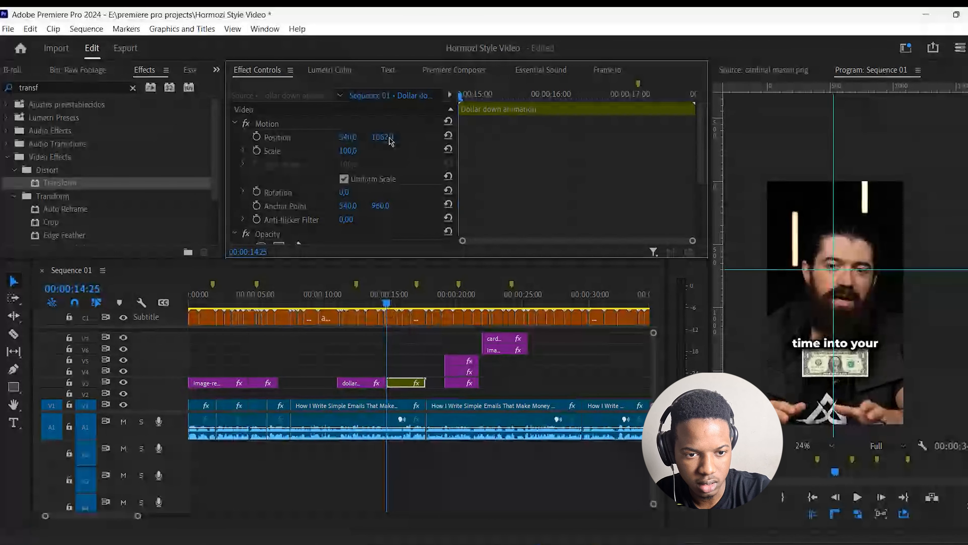
key(Left)
key(Left)
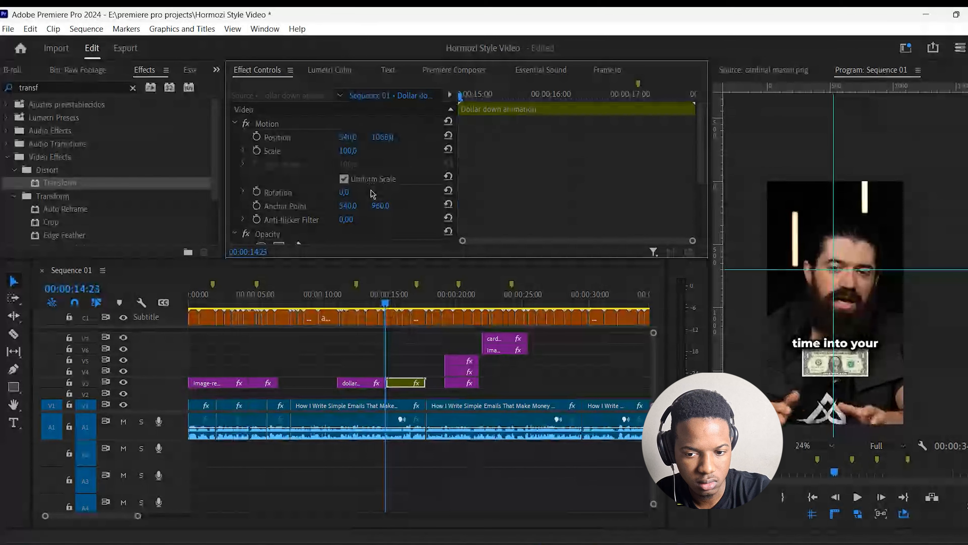
key(Right)
key(Right)
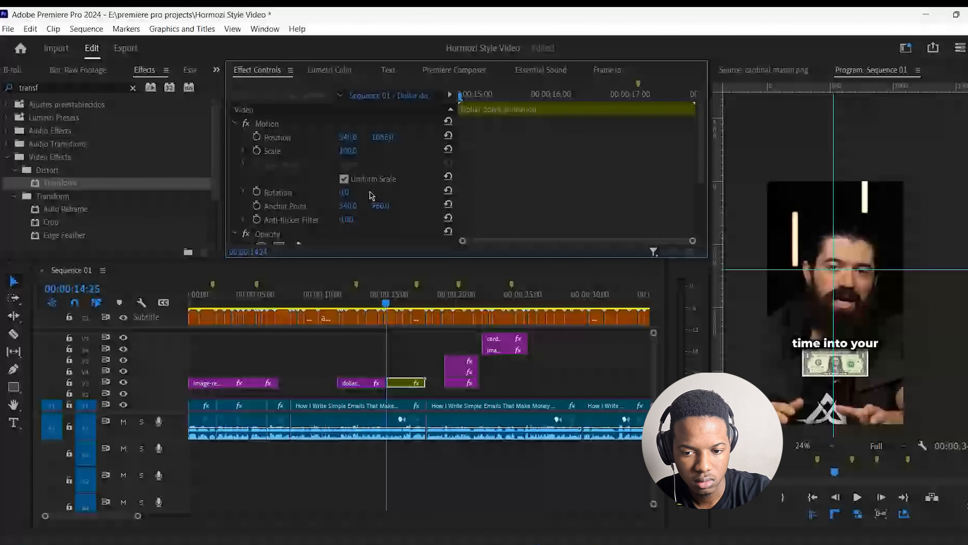
Play back the sequence from just before the dollar bill cut and check how the overlays sit beneath the captions.
click(374, 302)
key(space)
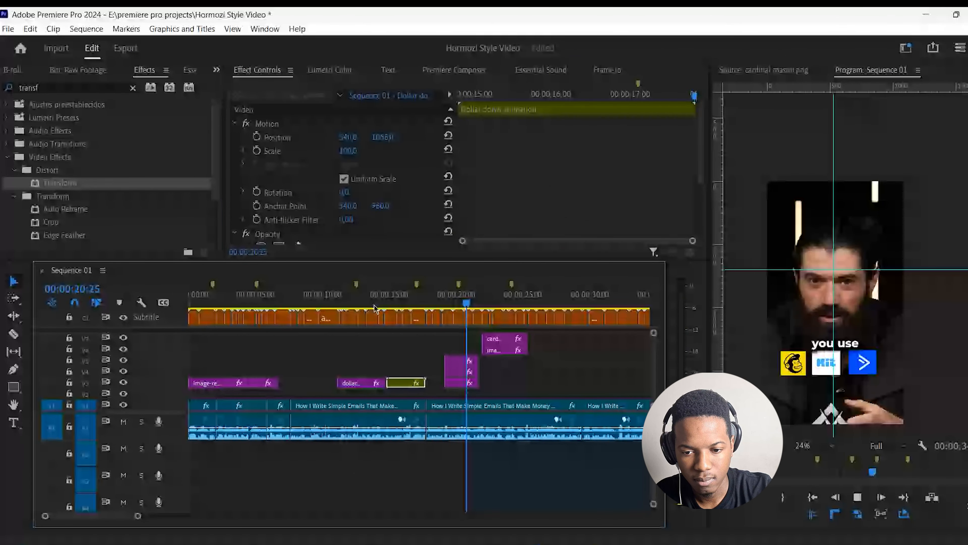
key(space)
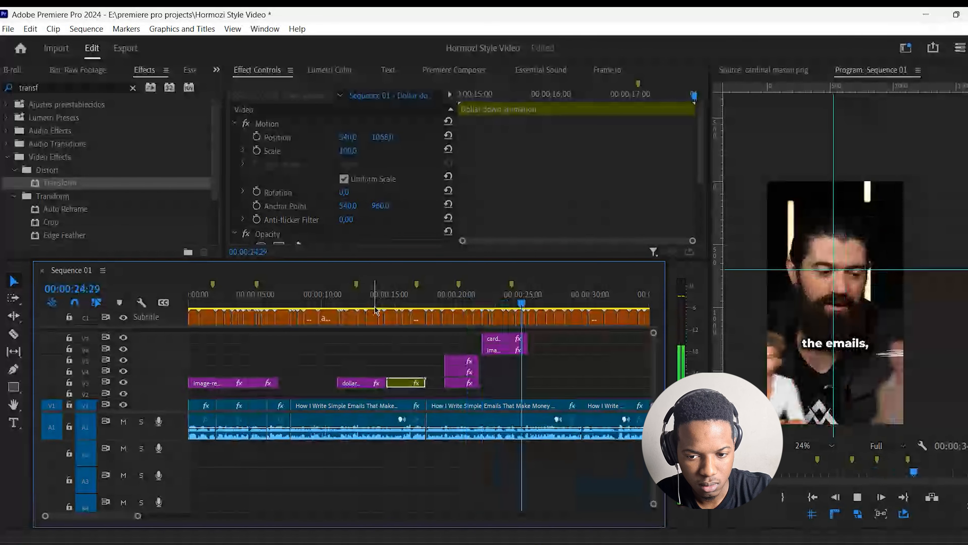
click(370, 303)
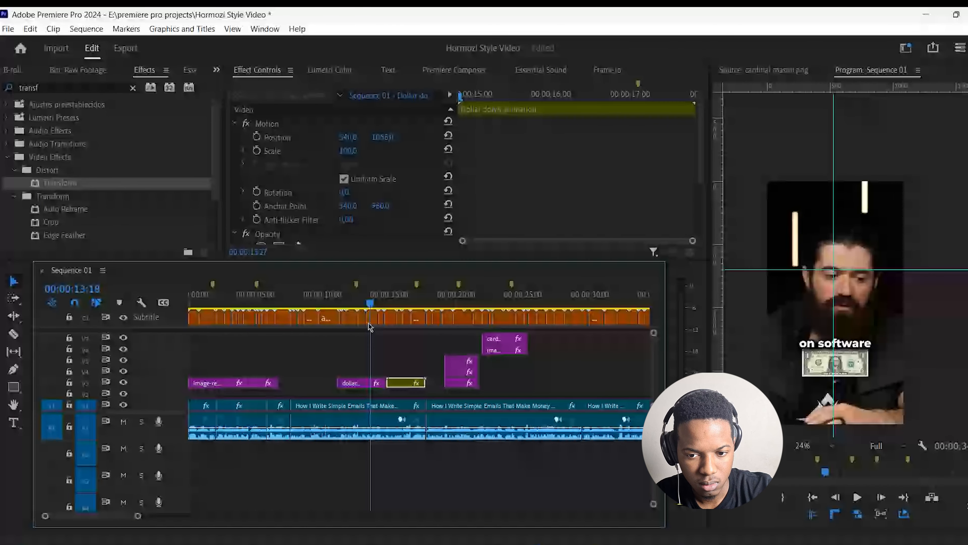
drag(368, 323, 353, 325)
Remove every period from the captions by replacing all of them with nothing.
click(388, 71)
click(288, 112)
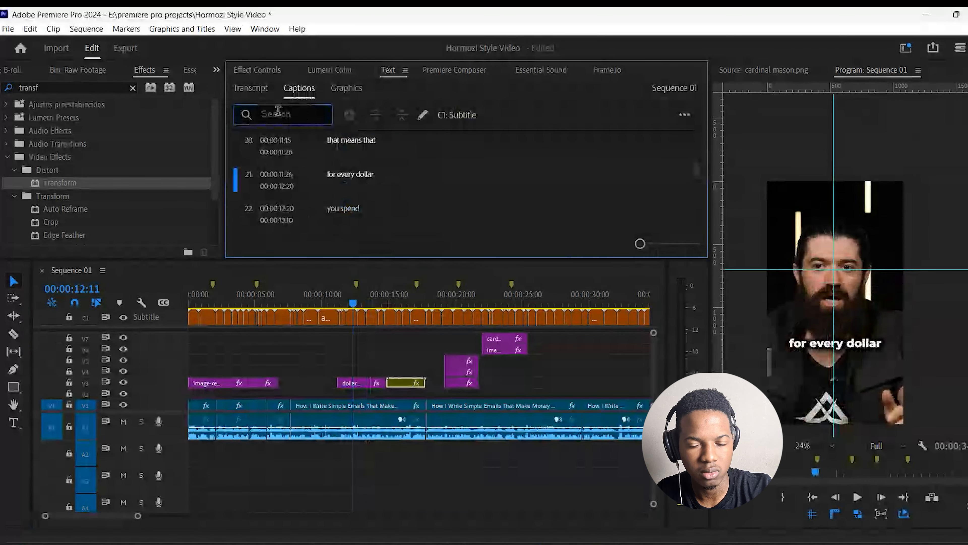
text(.)
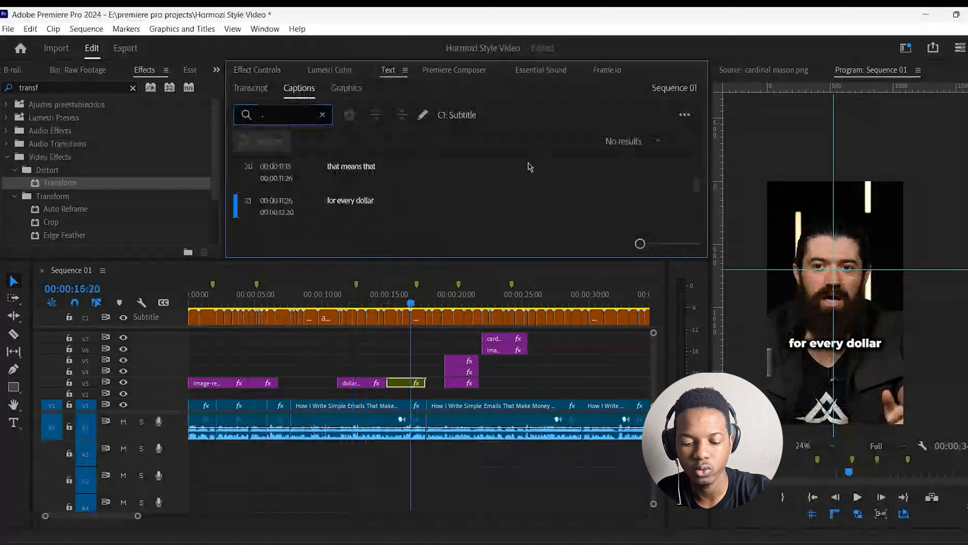
click(283, 143)
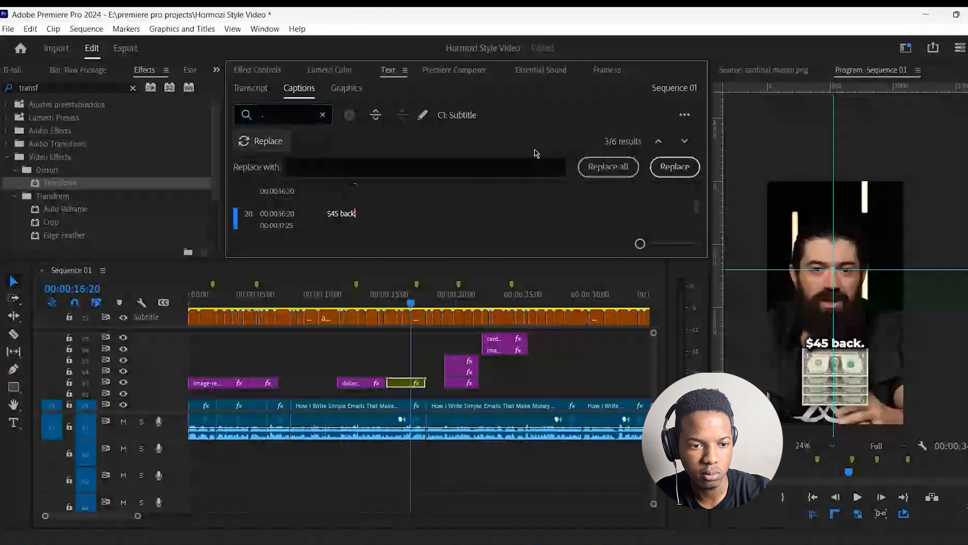
click(596, 171)
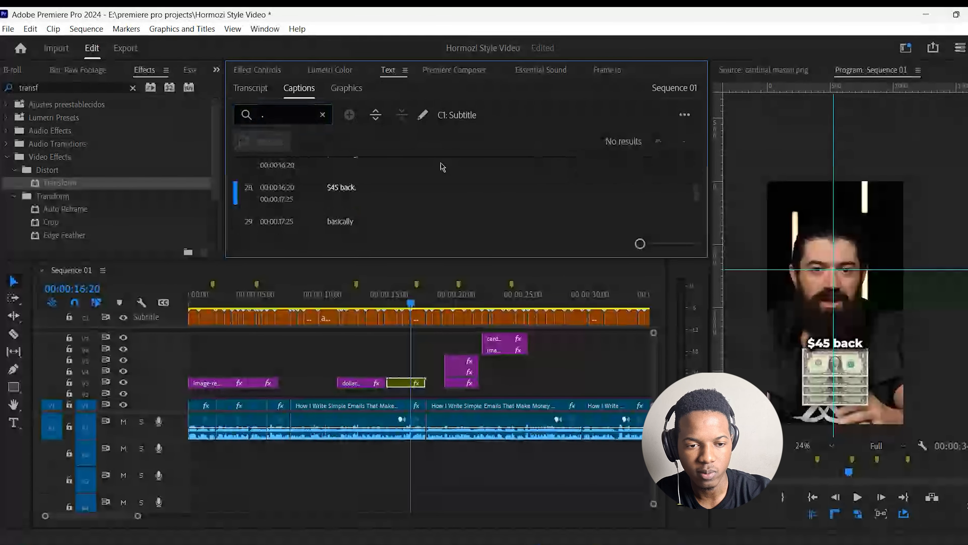
Remove every comma from the captions by replacing all of them with an empty string.
click(281, 115)
key(BackSpace)
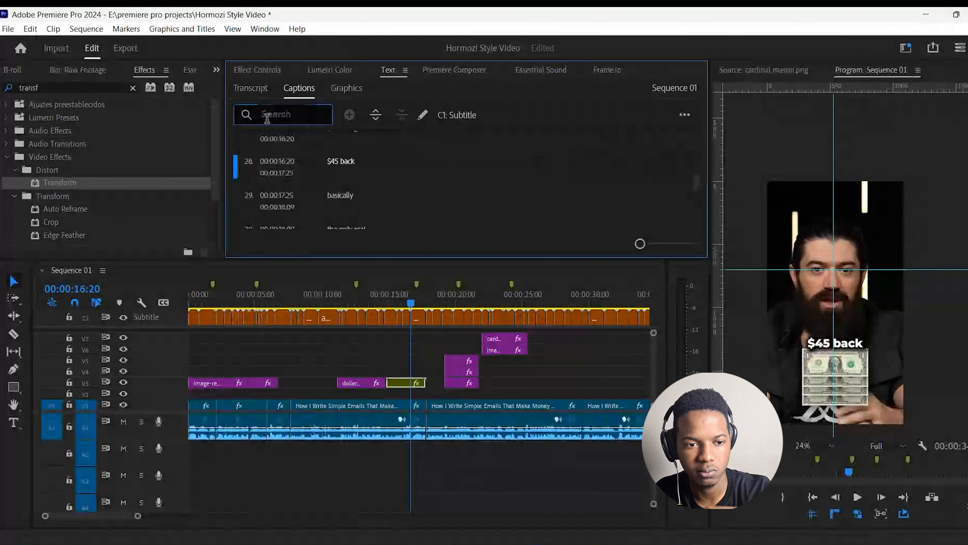
text(,)
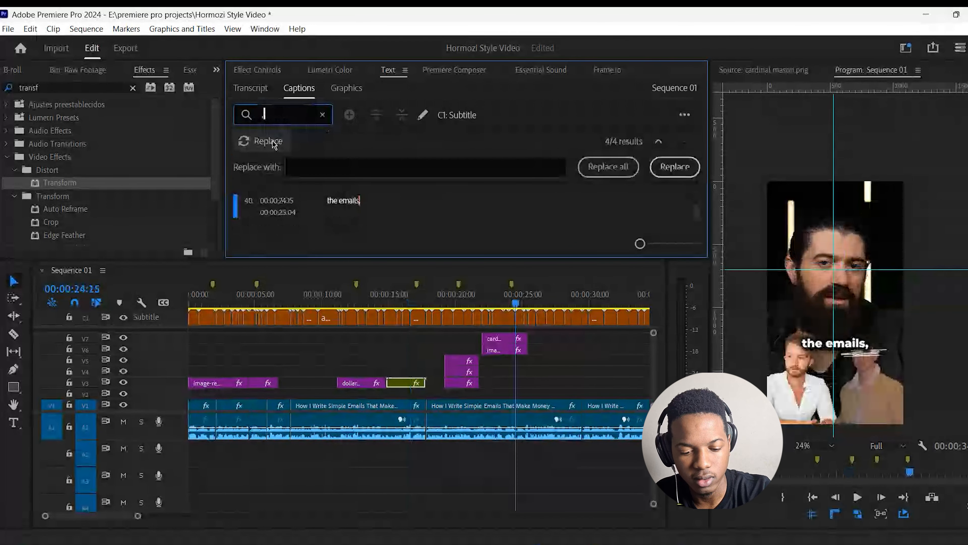
click(273, 143)
click(273, 143)
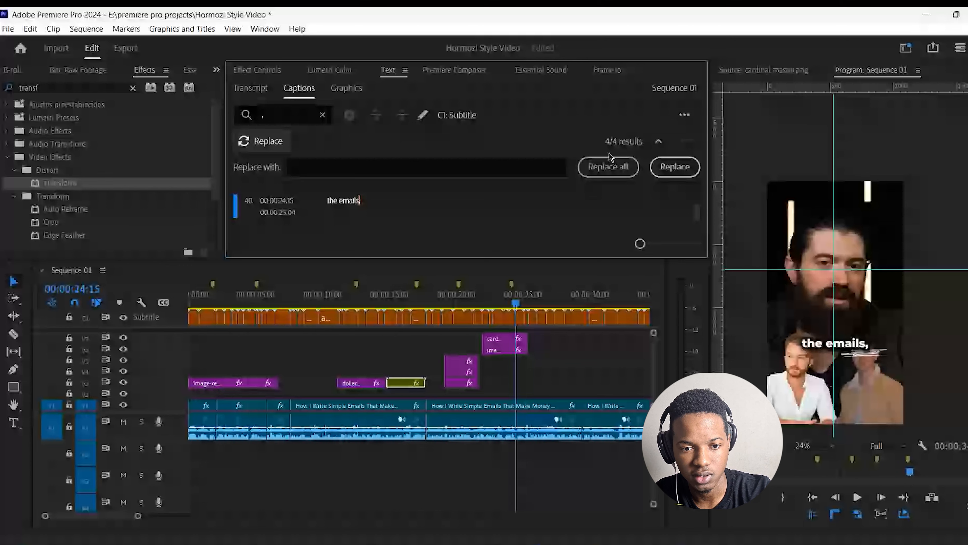
click(610, 168)
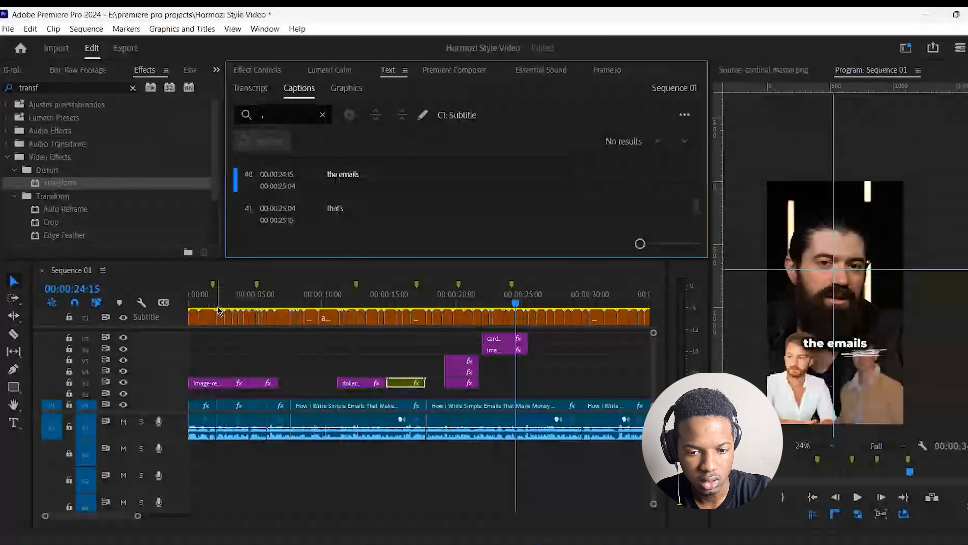
Play back the sequence from the beginning and review the cleaned captions against the overlays.
key(Home)
key(space)
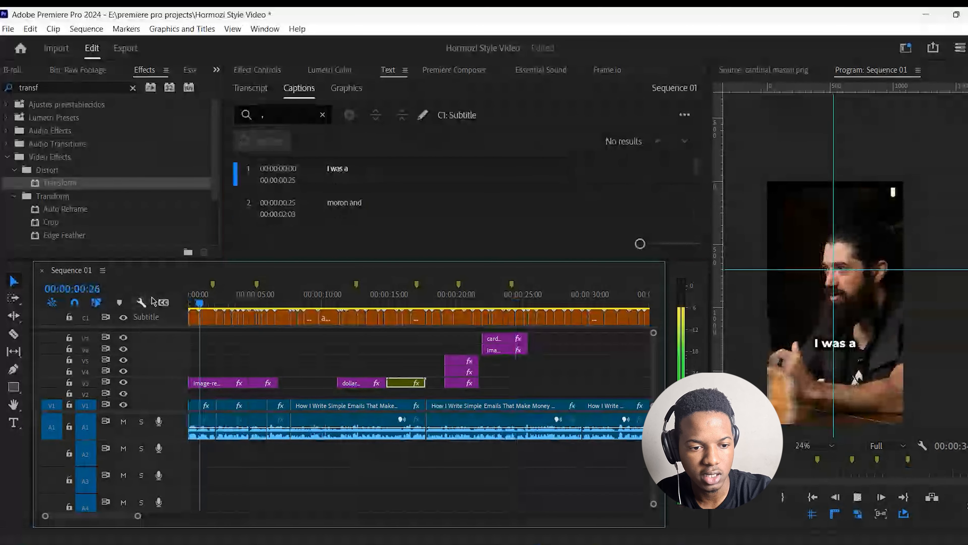
key(space)
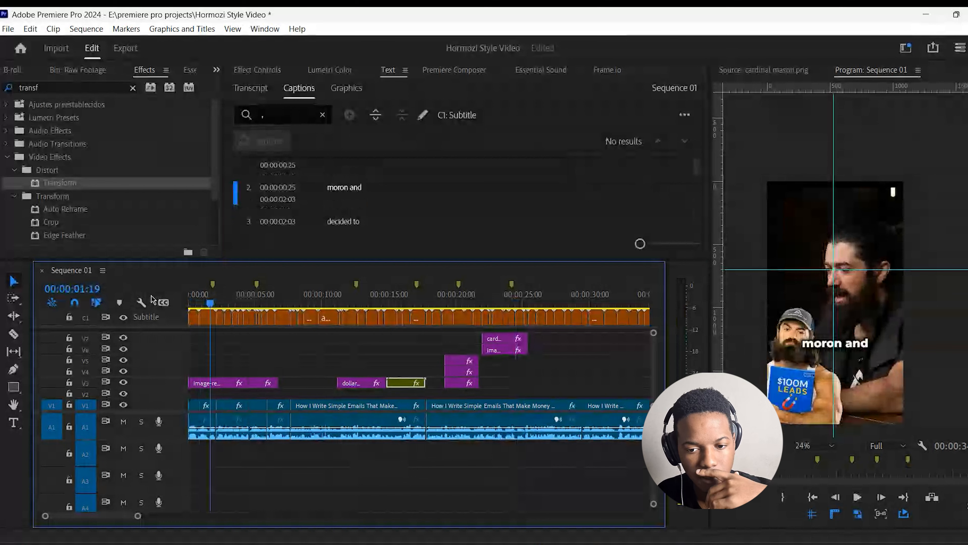
key(space)
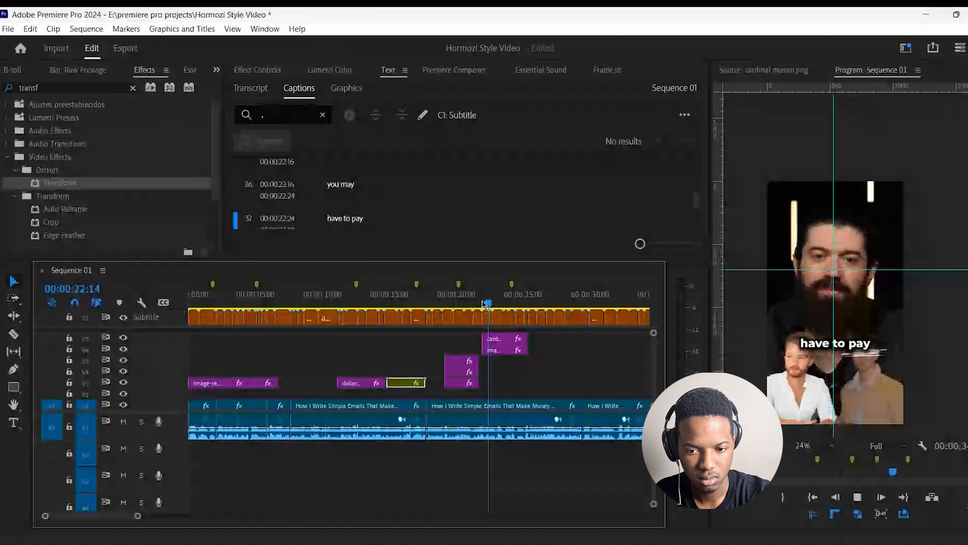
Widen the text box of the "whatever software" caption at 00:00:20:12 until the text fits on one line above the logos.
drag(484, 304, 457, 318)
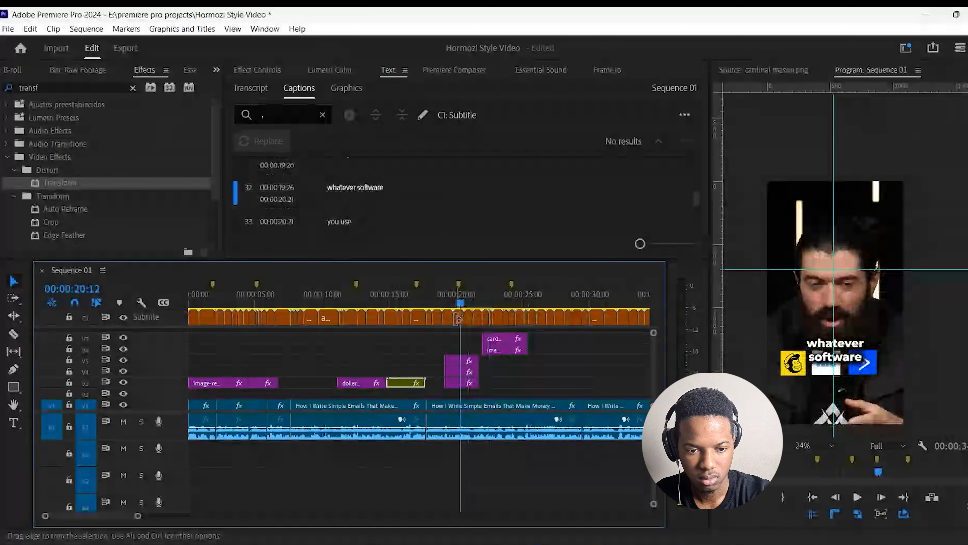
click(457, 318)
click(254, 94)
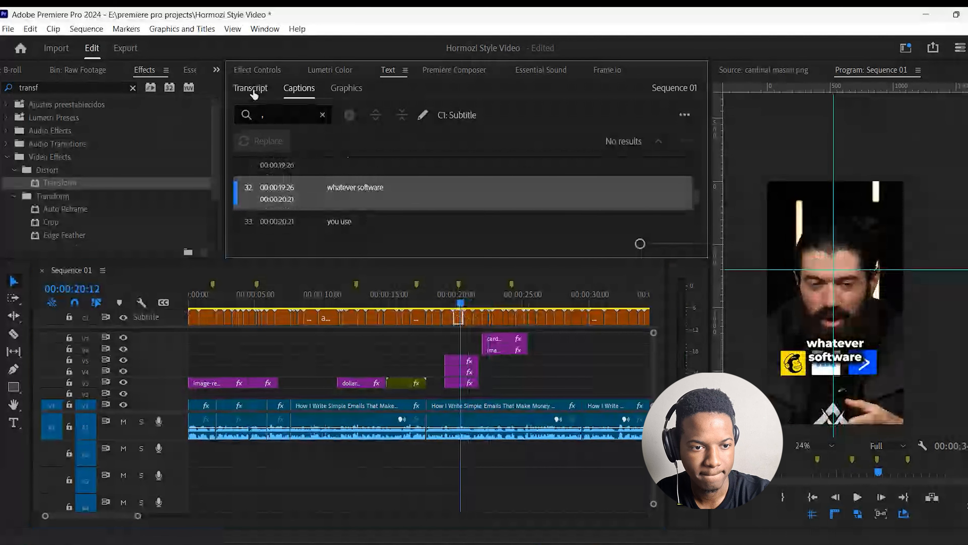
click(306, 92)
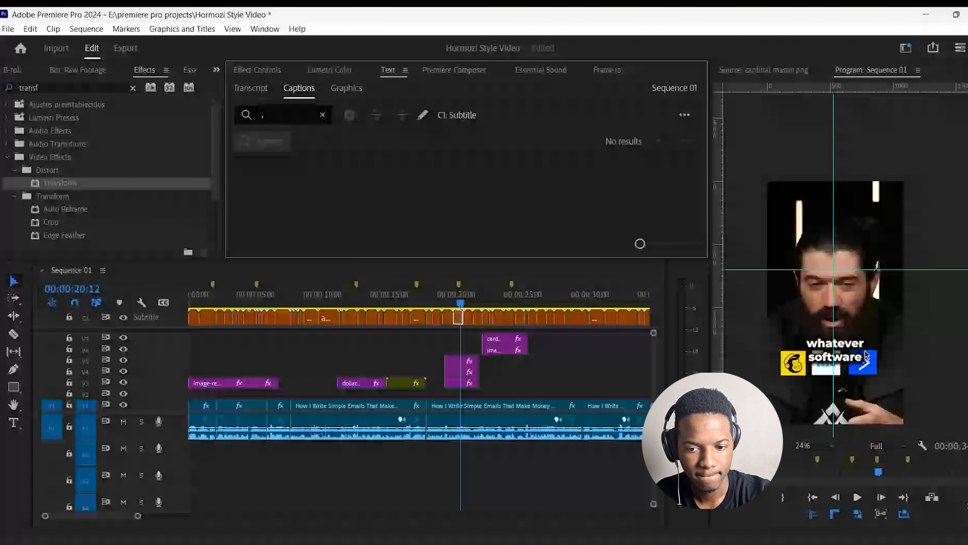
click(866, 355)
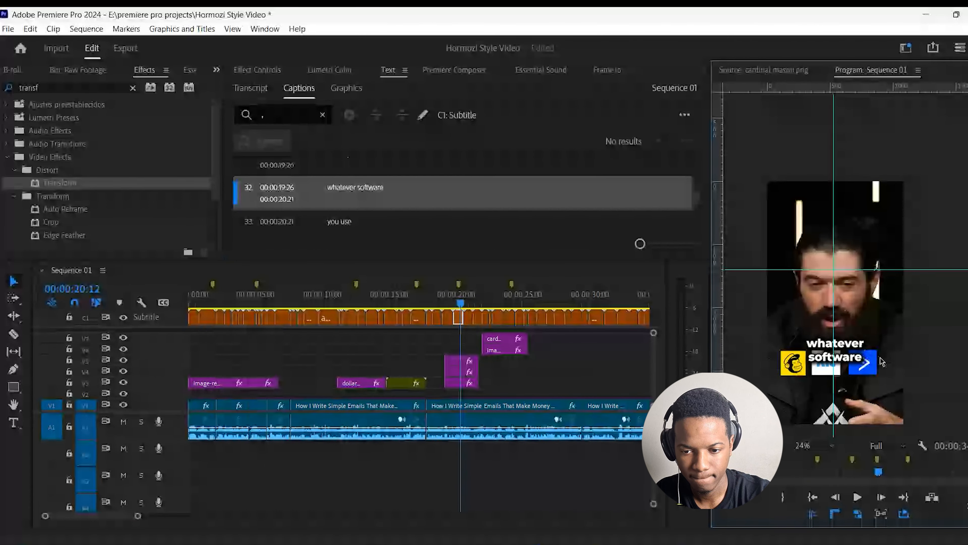
click(883, 362)
drag(887, 376, 893, 375)
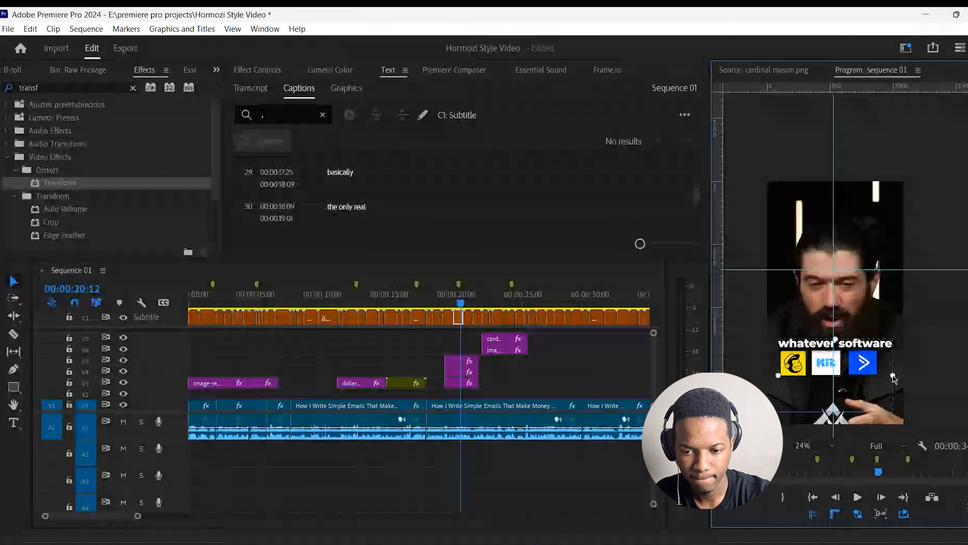
Reduce the font size of the "can send an email" caption to 80 so it fits on one line.
key(space)
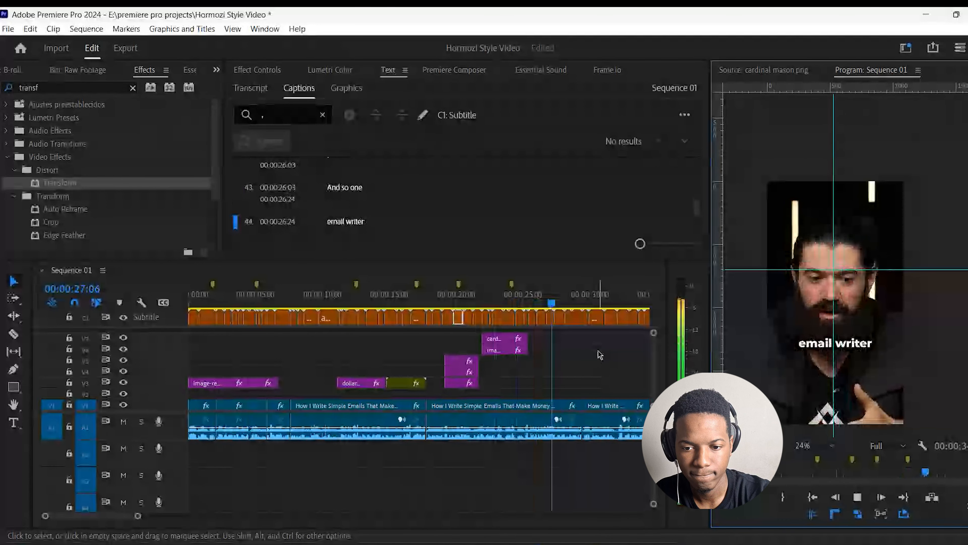
click(834, 349)
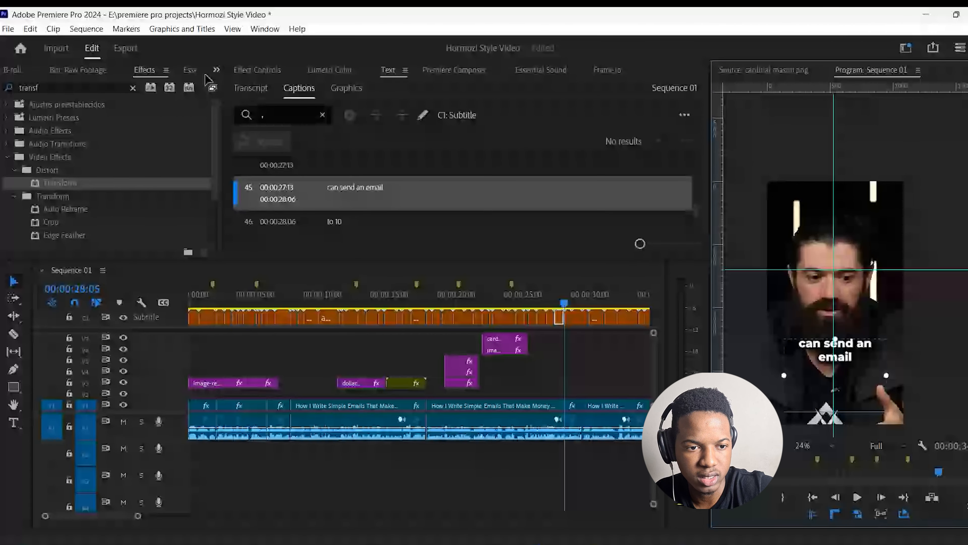
click(216, 71)
click(228, 181)
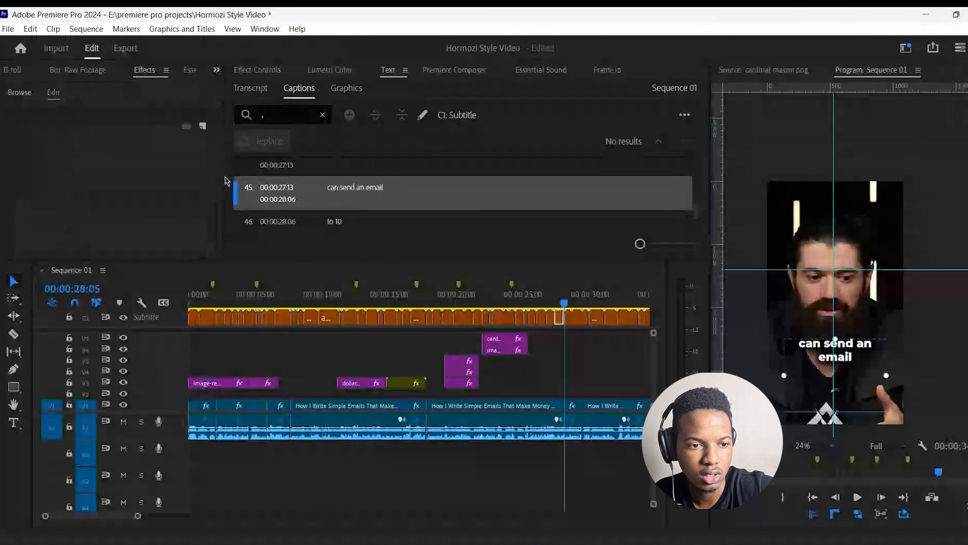
drag(217, 124, 216, 129)
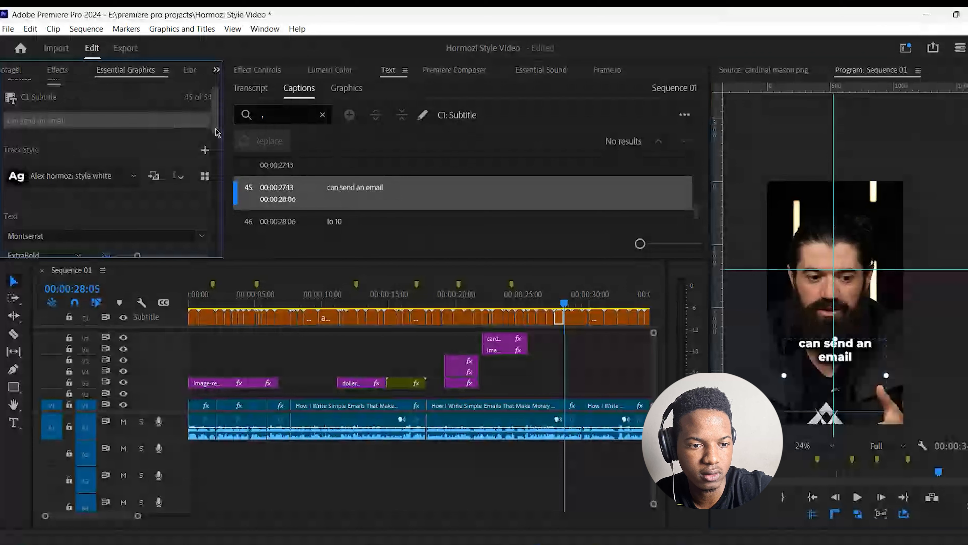
scroll(216, 132, down, 3)
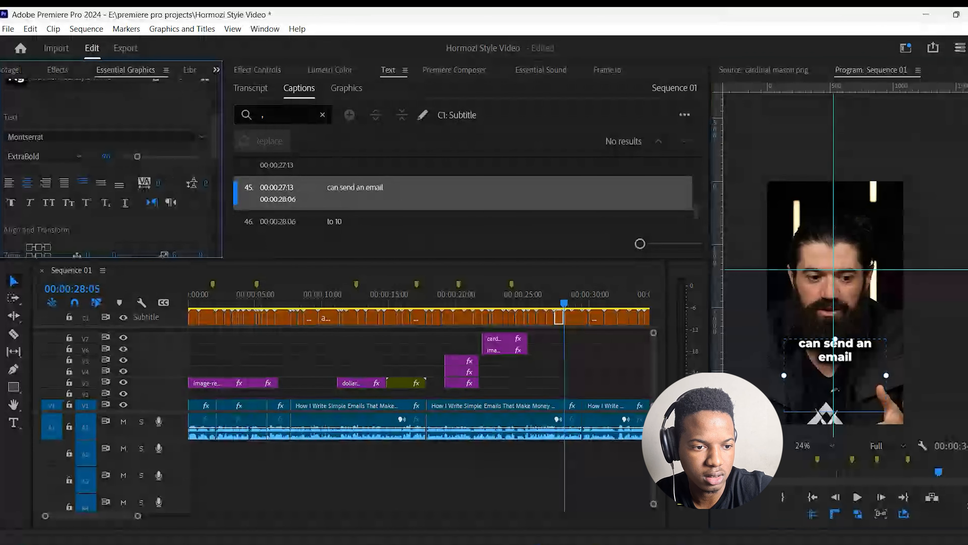
click(107, 157)
text(70)
key(Return)
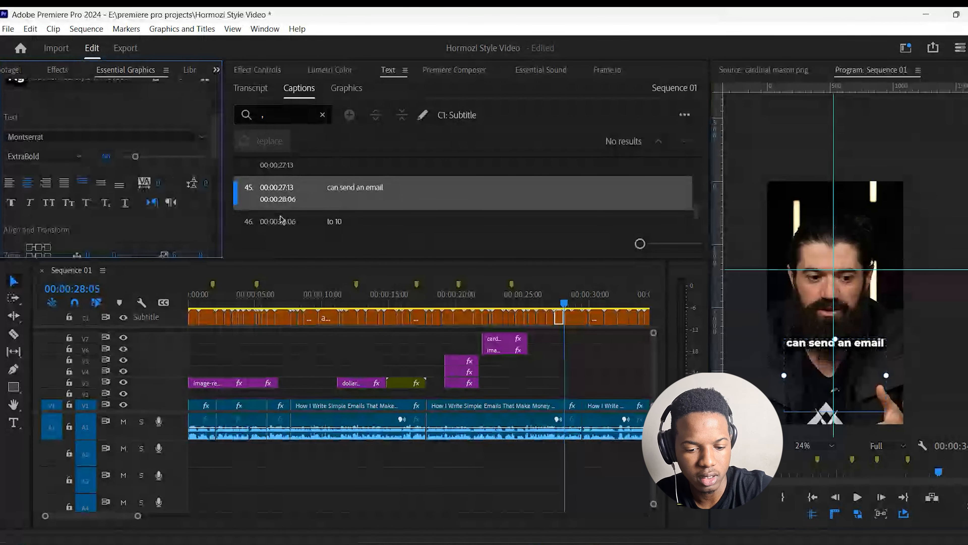
Delete the "to 10" caption that starts at 00:00:28:06.
key(space)
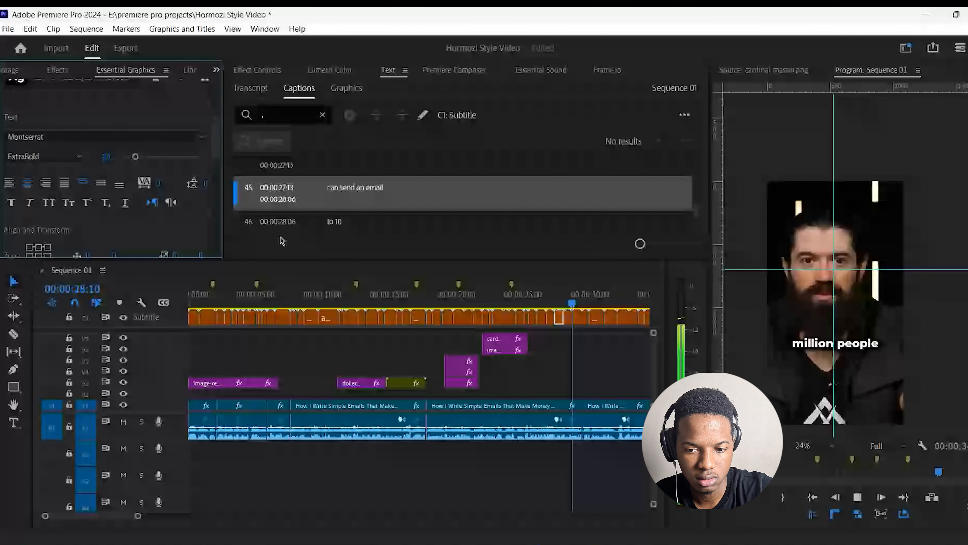
click(569, 304)
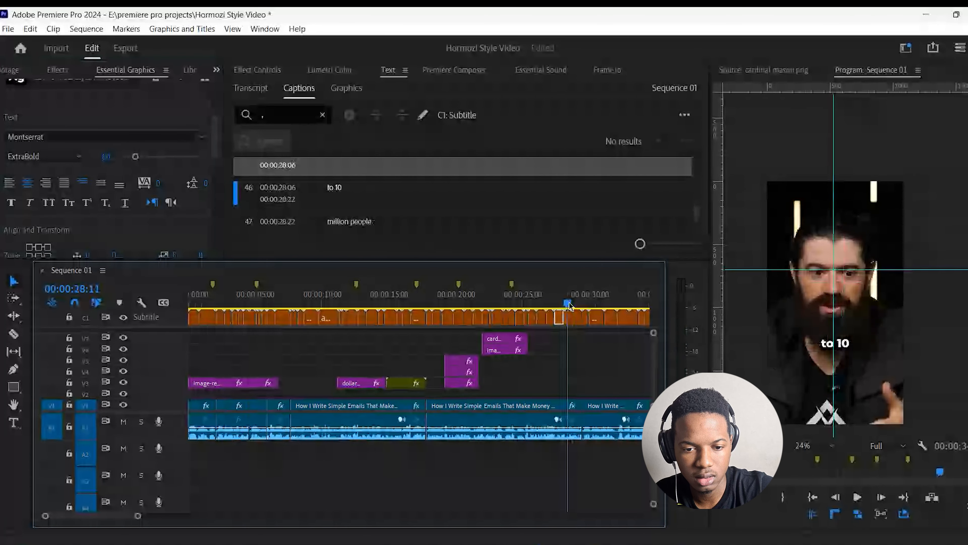
click(569, 304)
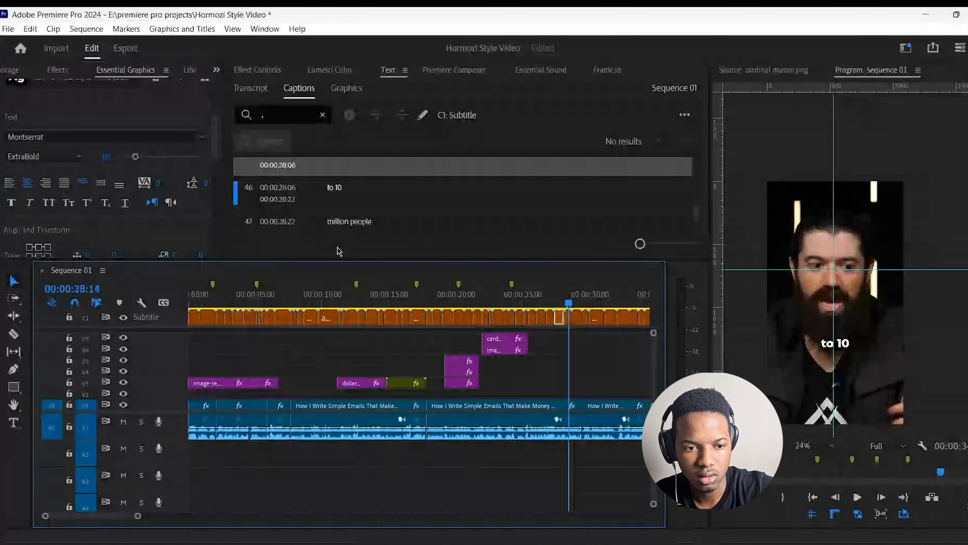
click(290, 200)
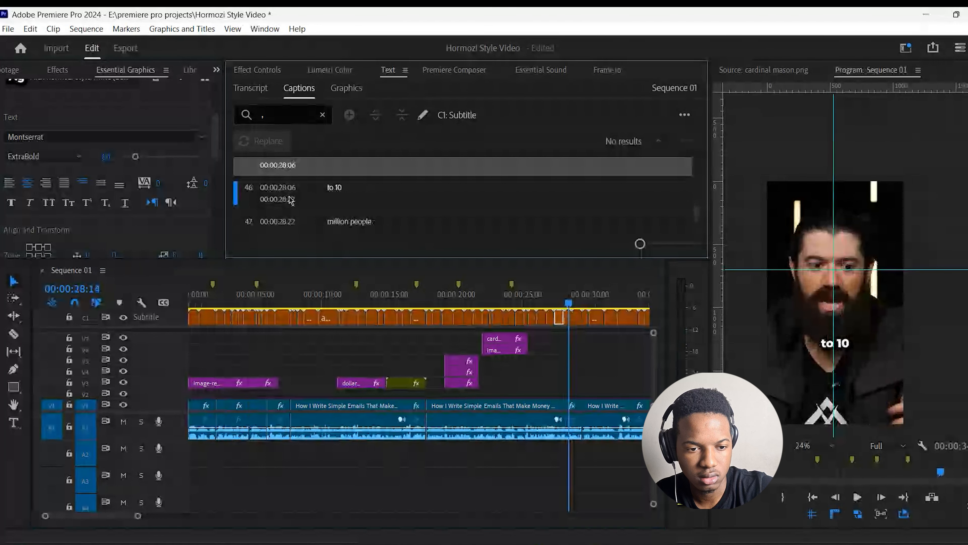
click(288, 199)
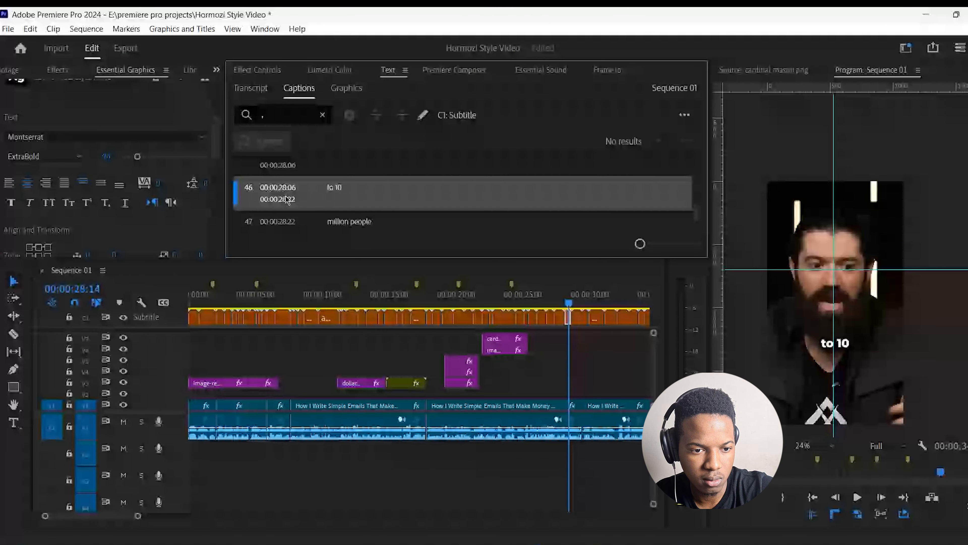
key(Delete)
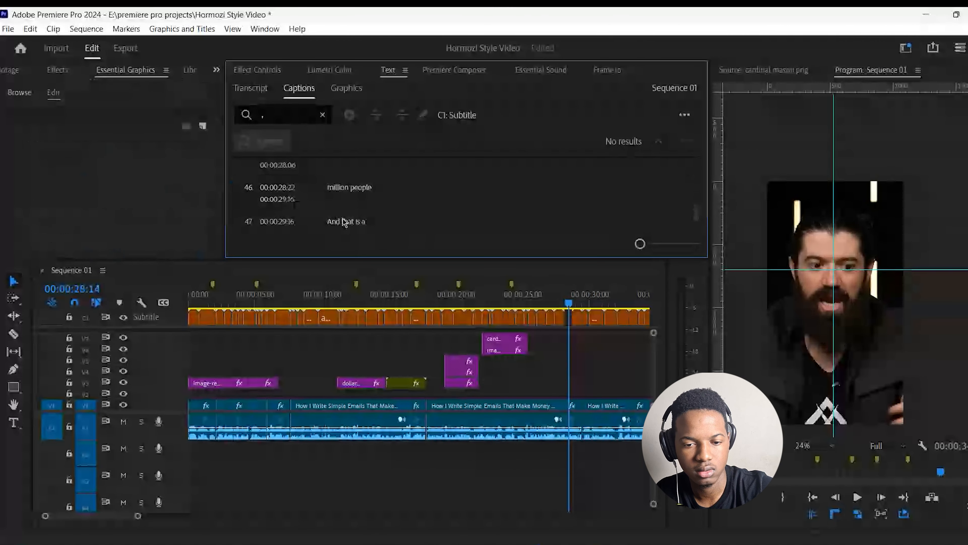
Replace "million" with "10M" in the "million people" caption at 00:00:28:22.
click(344, 190)
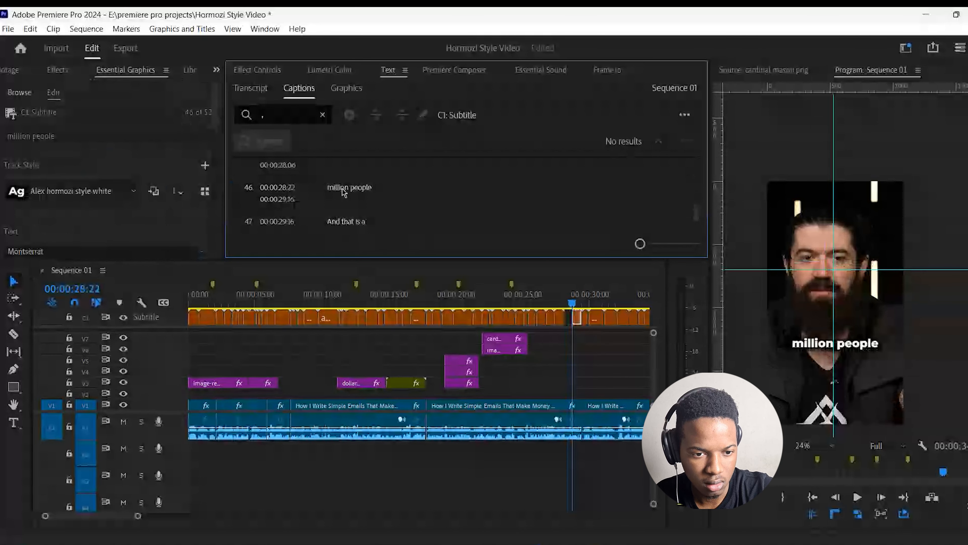
double_click(345, 188)
drag(351, 187, 332, 179)
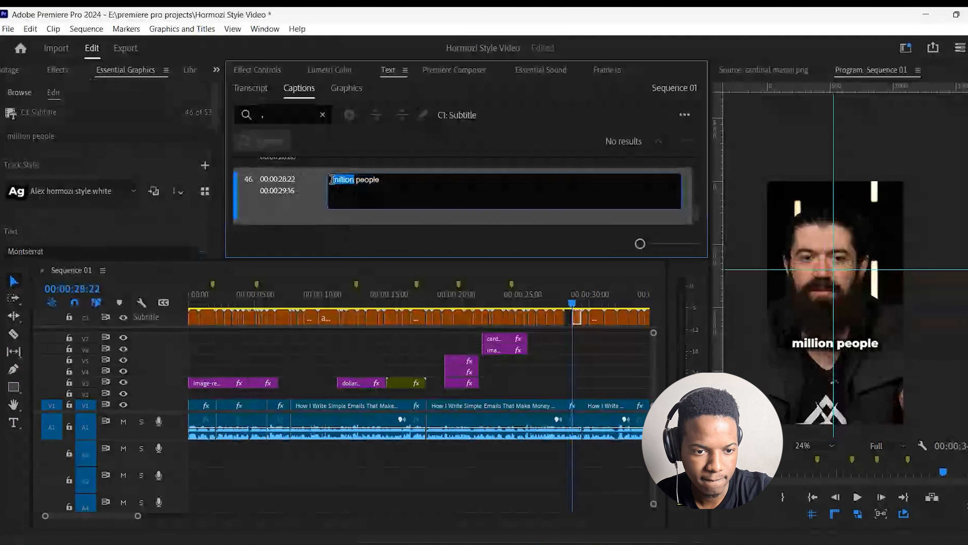
text(10)
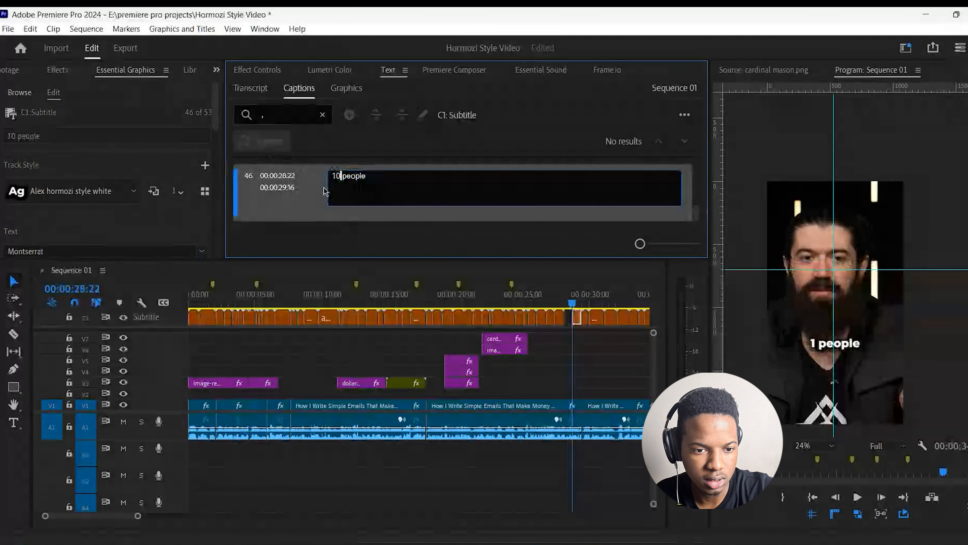
text(M)
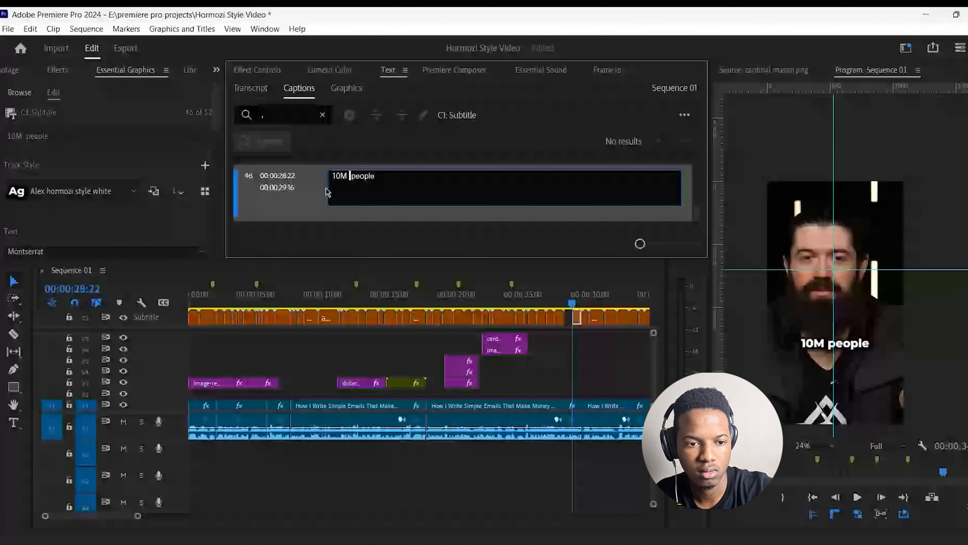
click(302, 188)
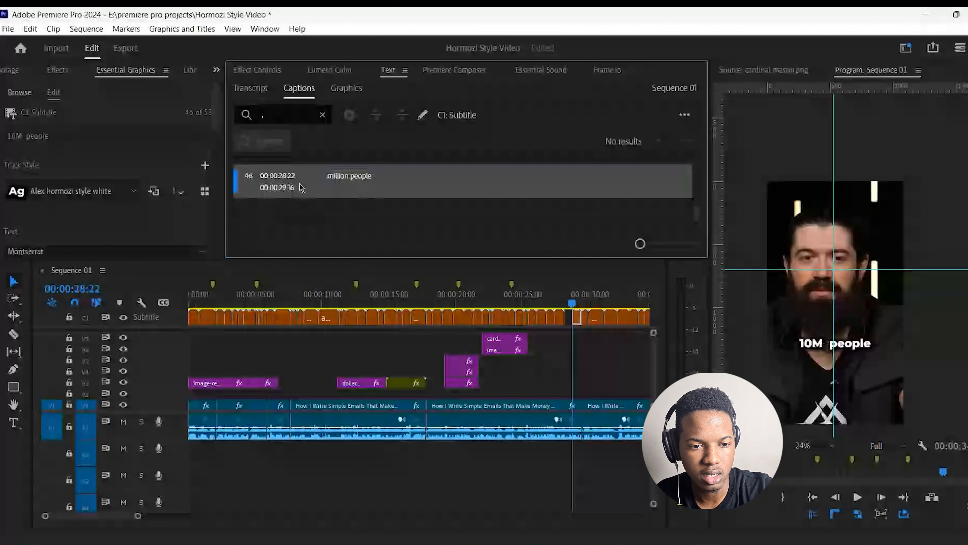
Extend the start of the "10M people" caption back to 00:00:28:06 to close the gap before it.
key(space)
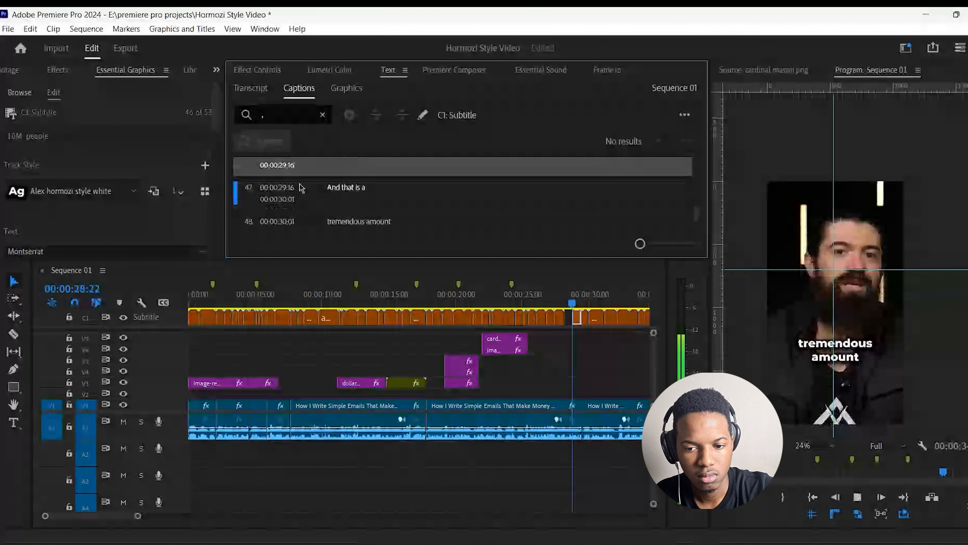
key(space)
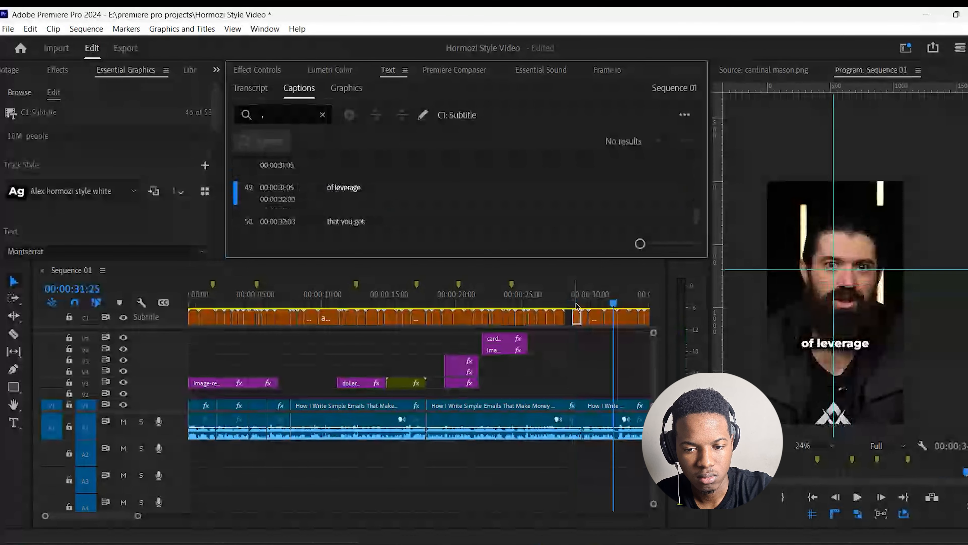
click(576, 305)
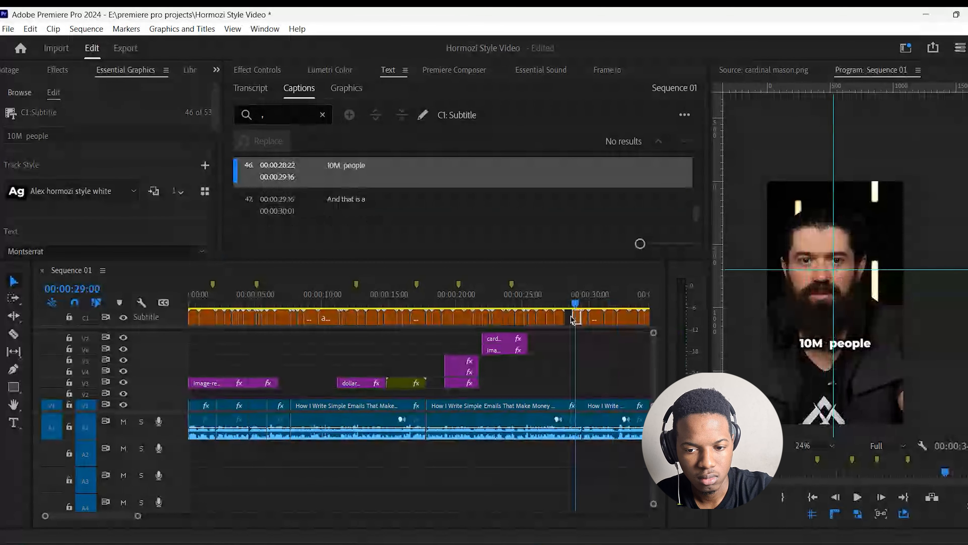
drag(572, 320, 559, 325)
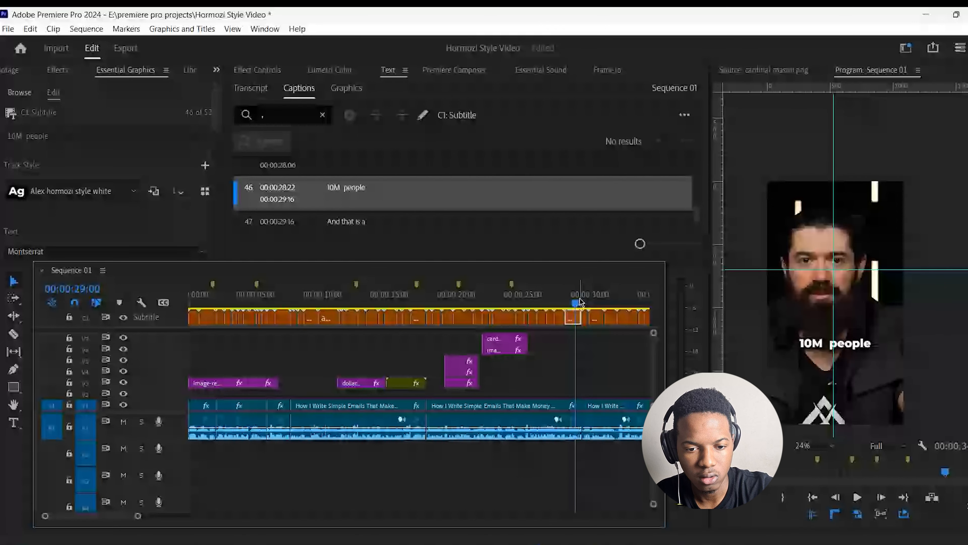
Set the font size of the "tremendous amount" caption to 80 so it fits on one line.
key(space)
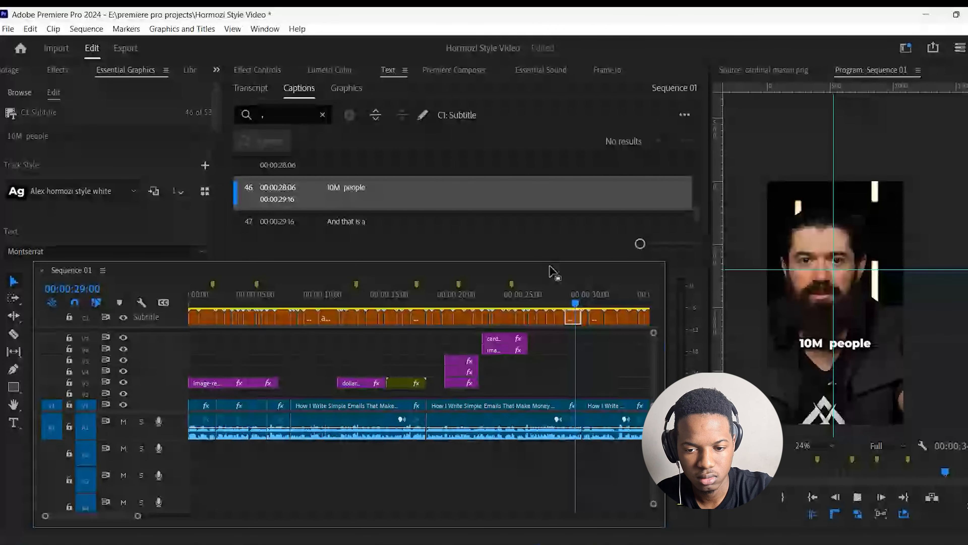
key(space)
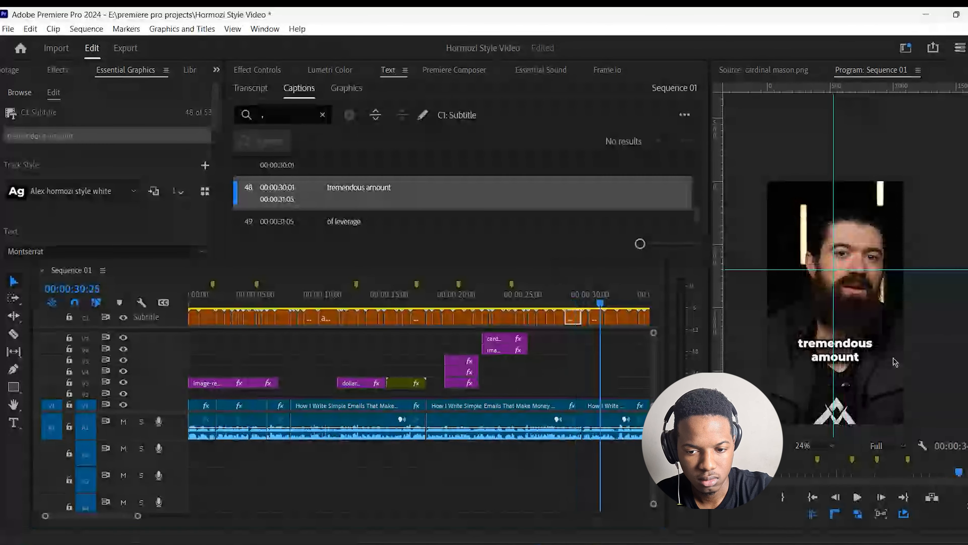
click(895, 362)
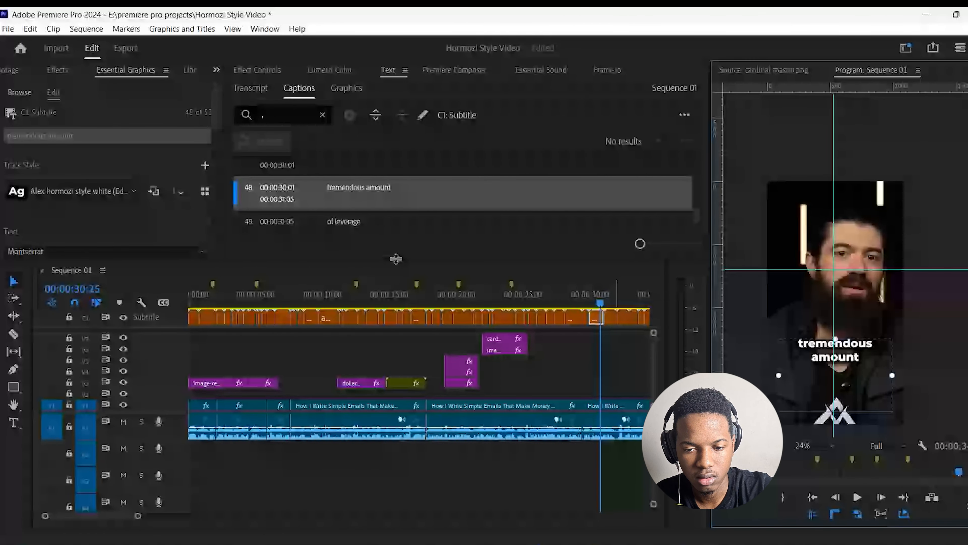
scroll(212, 121, down, 3)
click(101, 155)
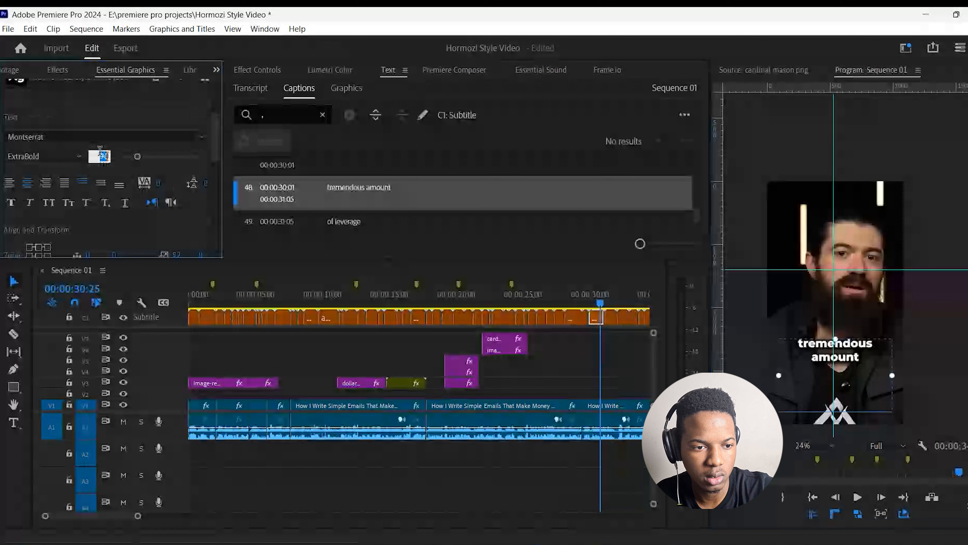
text(80)
key(Return)
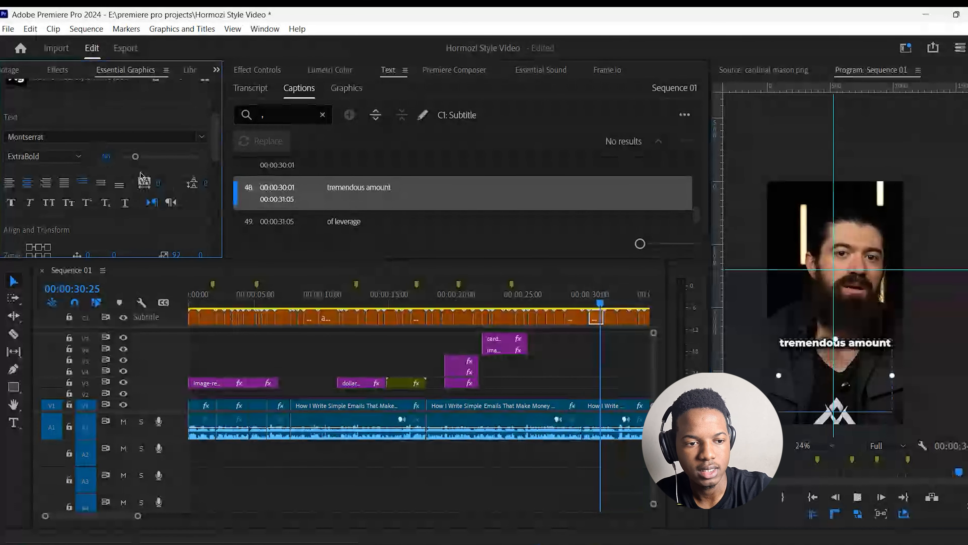
Fill the word "moron" in the "moron and" caption at 00:00:00:25 with red E80000.
key(space)
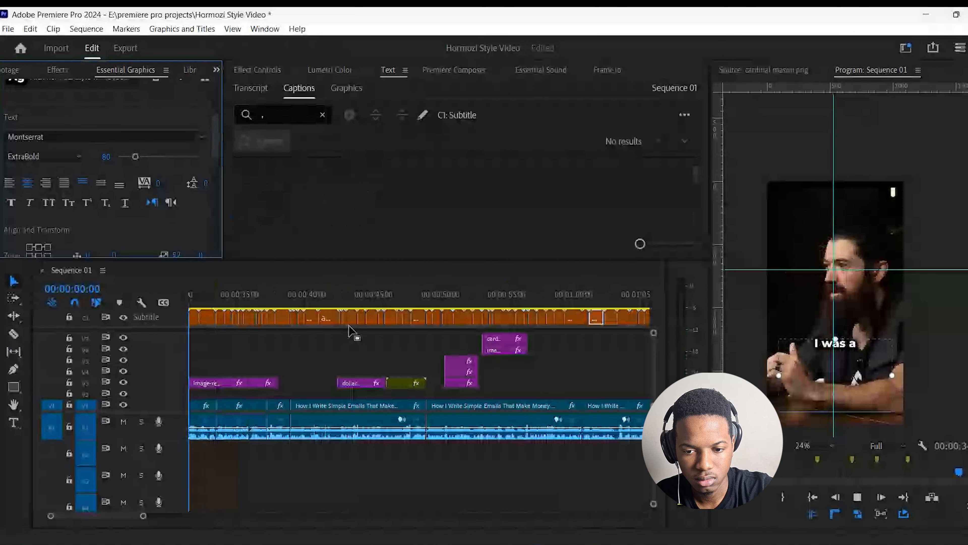
key(space)
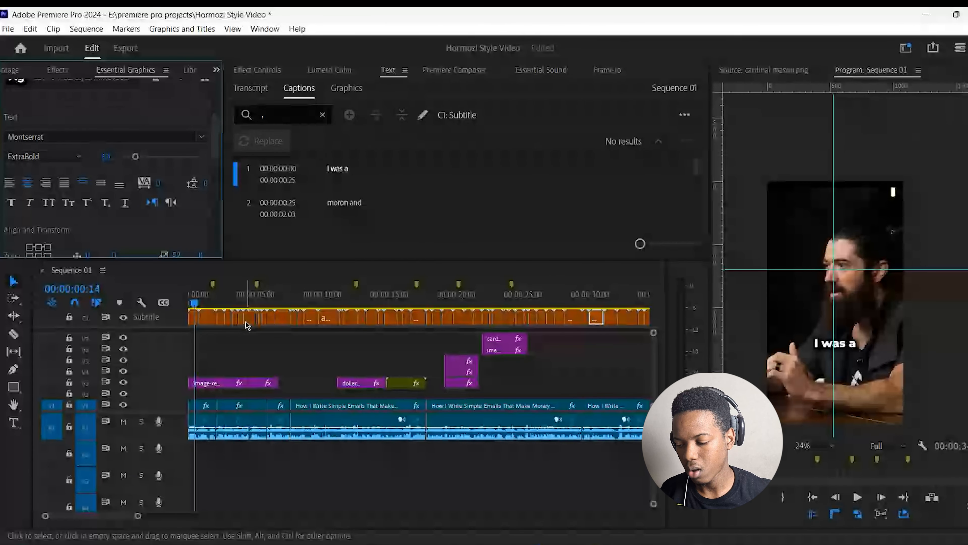
key(space)
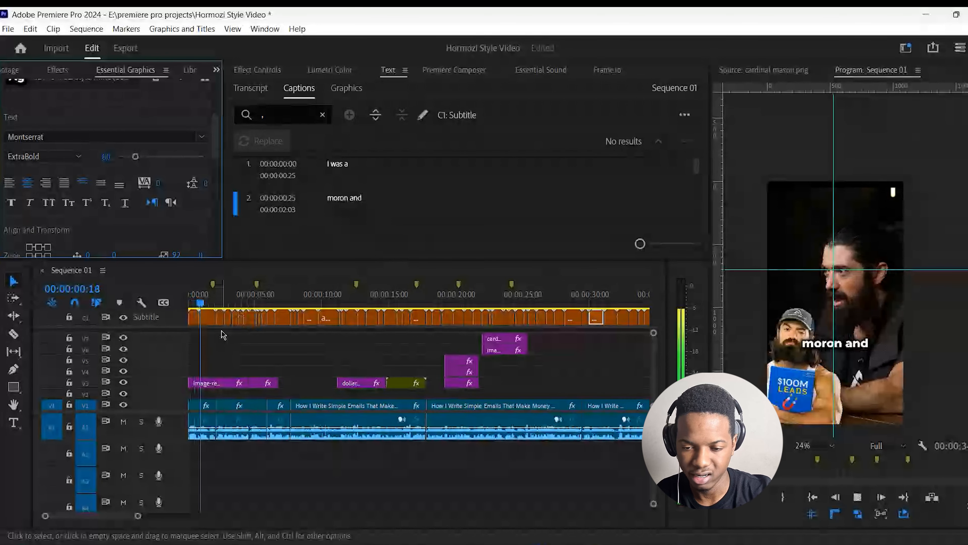
key(space)
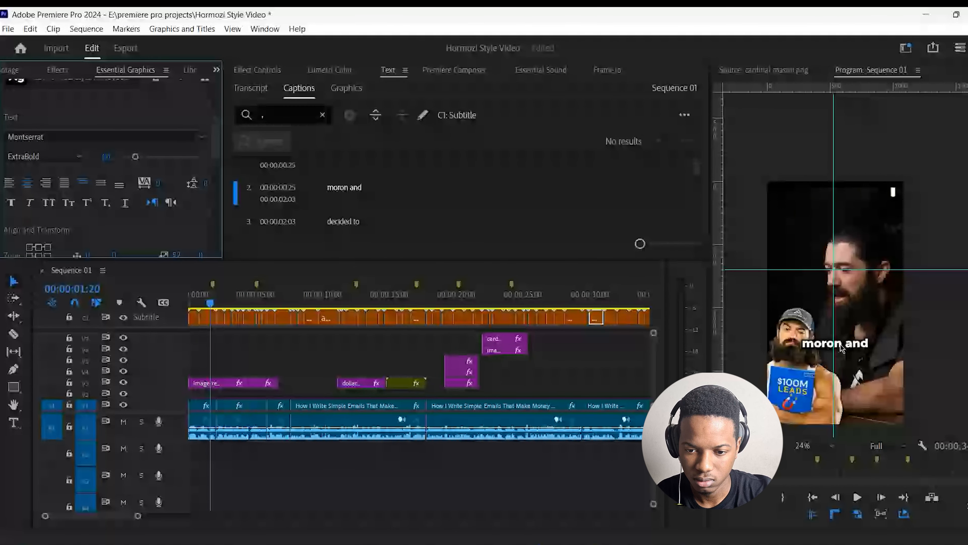
double_click(842, 345)
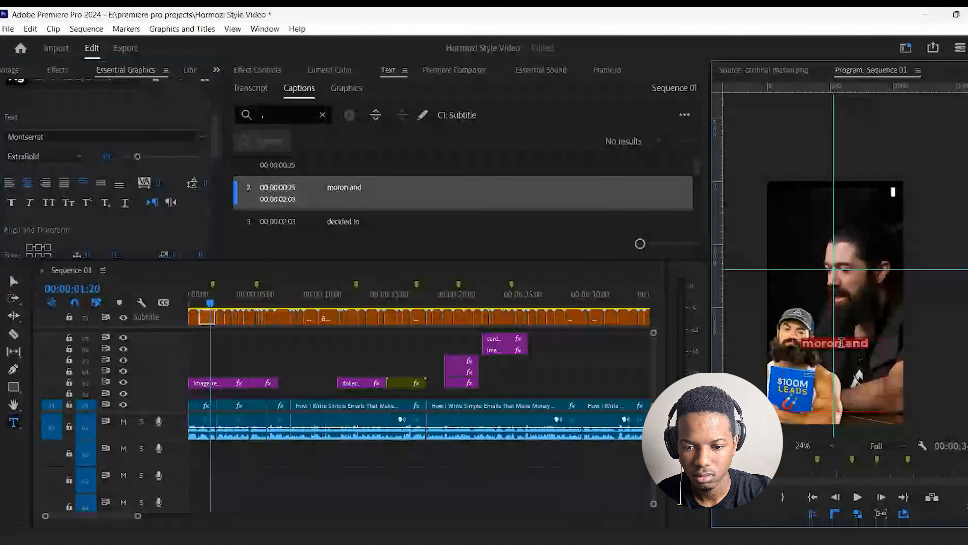
scroll(215, 202, down, 5)
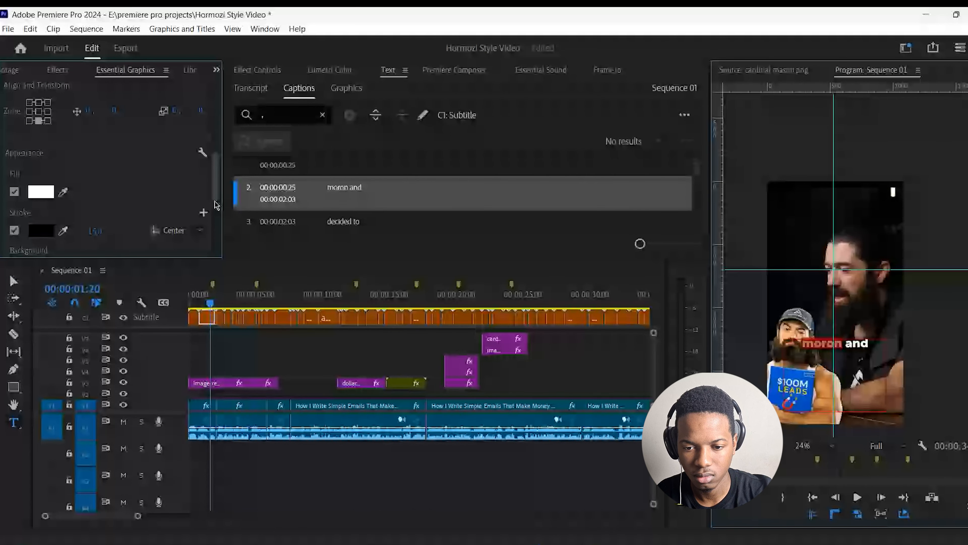
scroll(215, 202, down, 3)
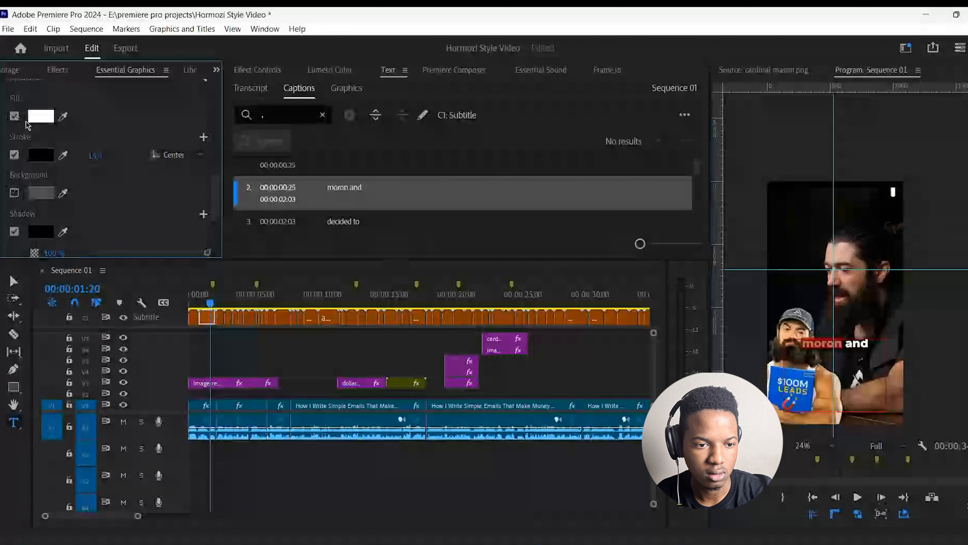
click(41, 116)
click(509, 313)
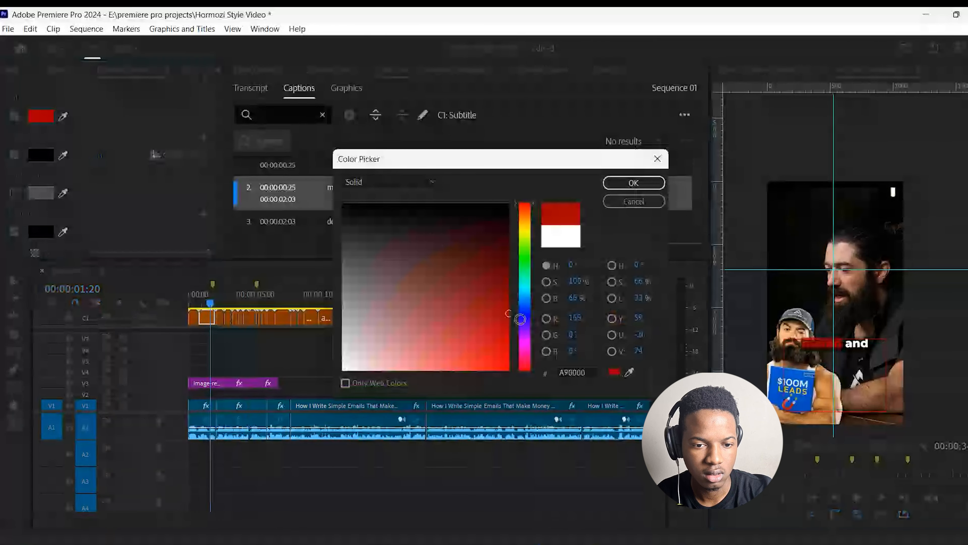
drag(520, 319, 511, 354)
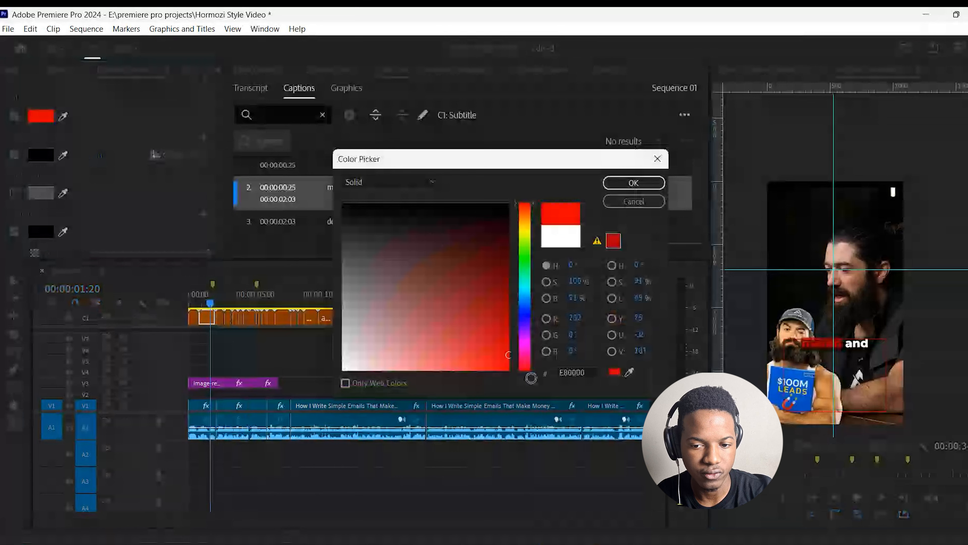
key(Return)
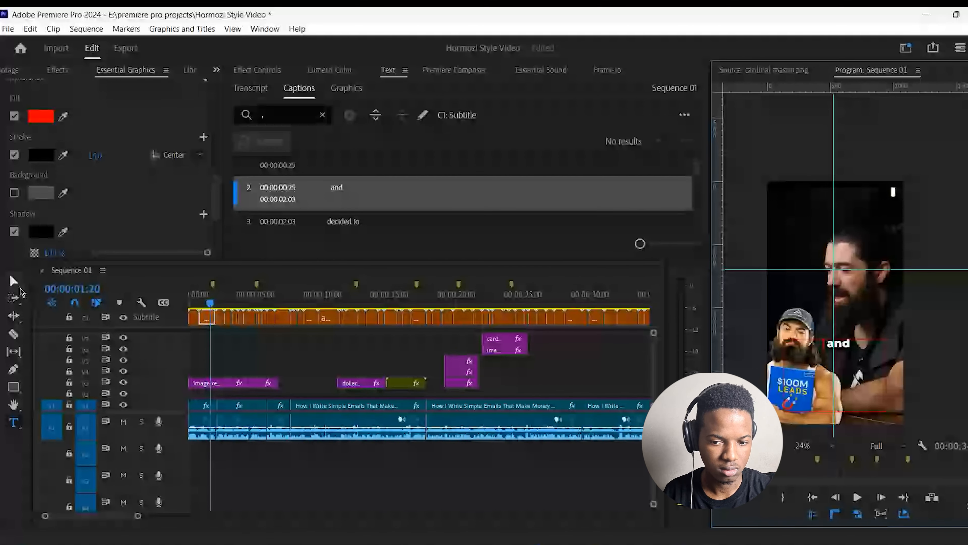
click(11, 284)
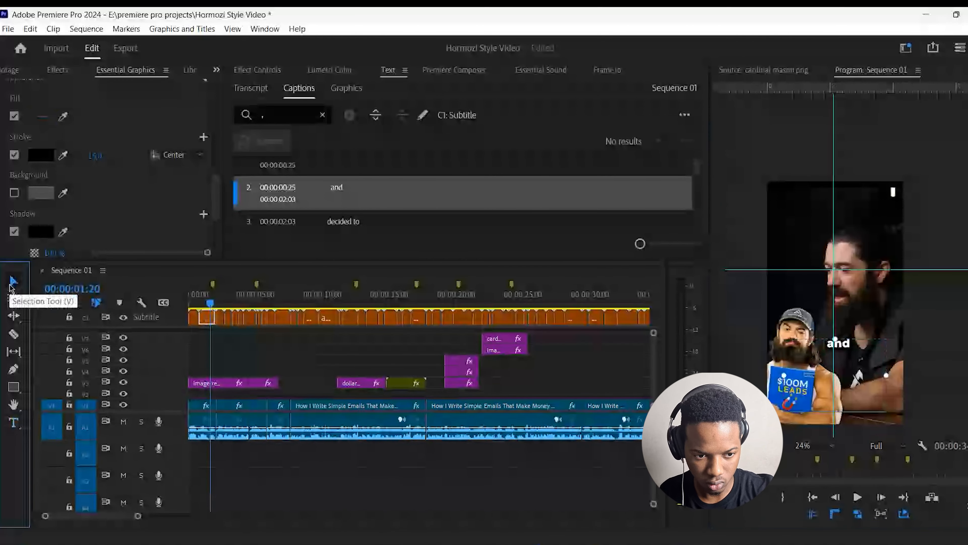
Delete all captions between 00:00:04:18 and 00:00:06:15, from "here's why" through "the average".
click(222, 332)
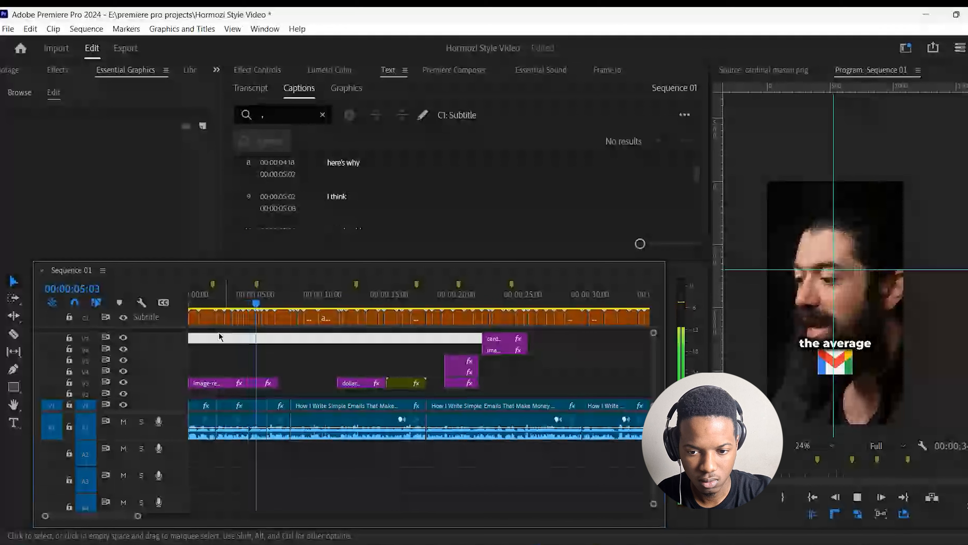
key(space)
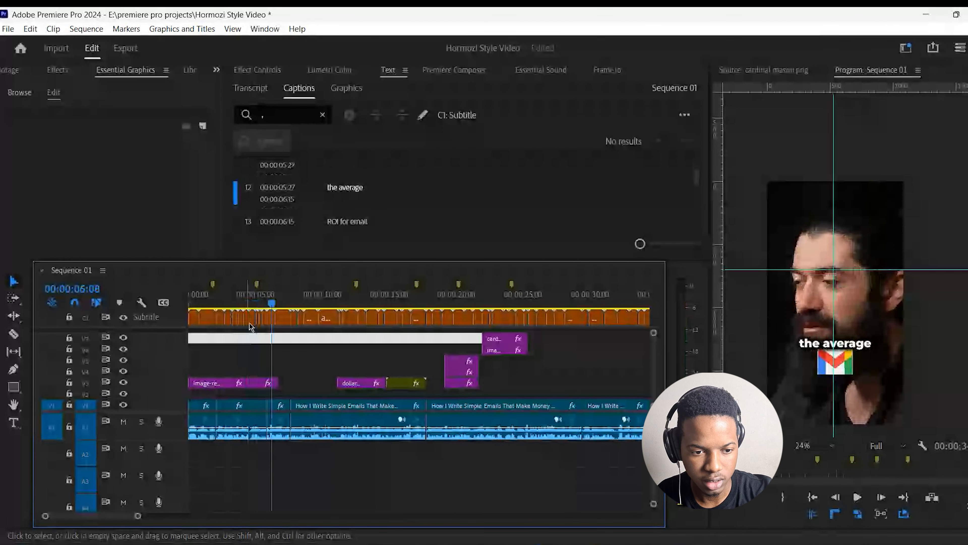
click(255, 325)
key(Left)
key(Left)
key(Left)
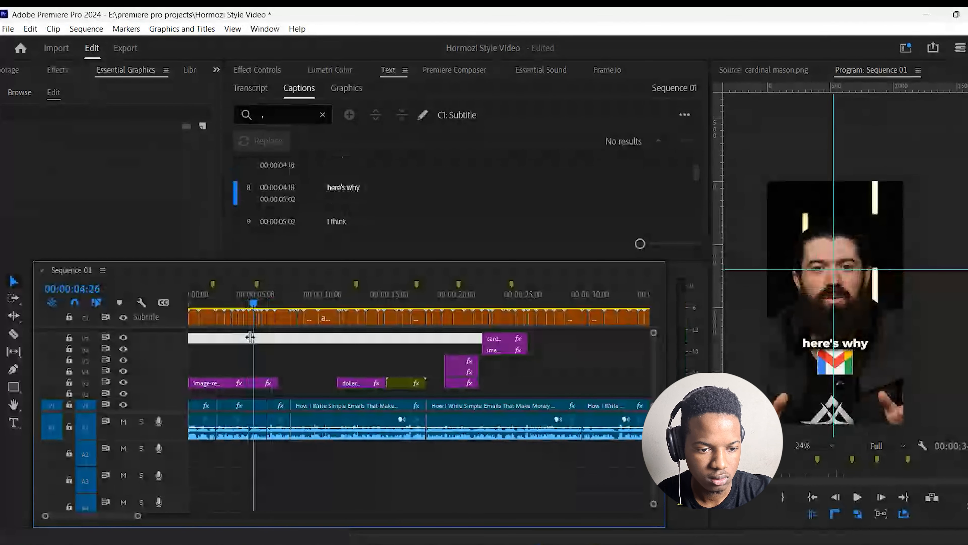
drag(250, 337, 269, 319)
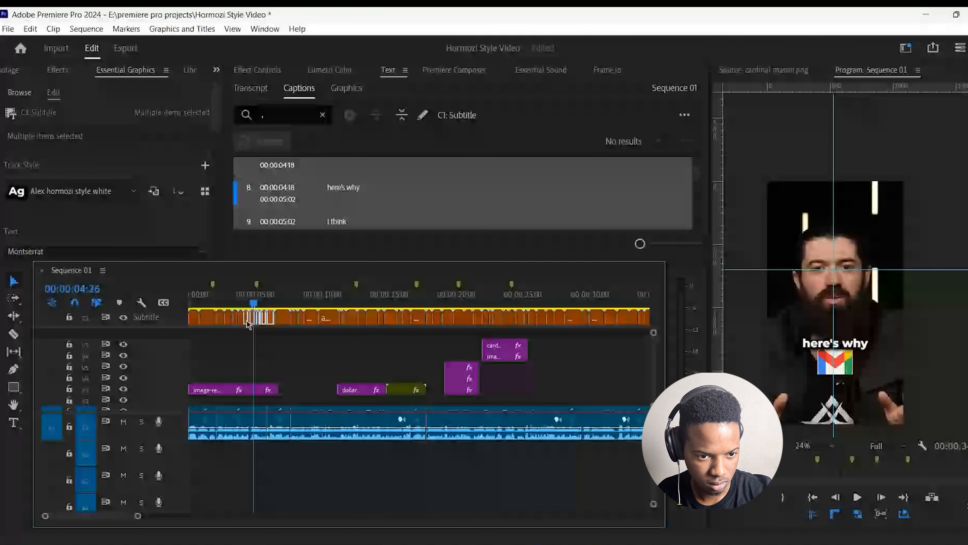
mouse_move(253, 328)
mouse_down()
mouse_move(274, 330)
mouse_move(259, 324)
mouse_move(271, 323)
mouse_move(256, 307)
mouse_move(245, 318)
mouse_up()
key(Delete)
Add a text graphic reading "HERE'S WHY YOU" at 00:00:04:18, above the Gmail logo.
key(space)
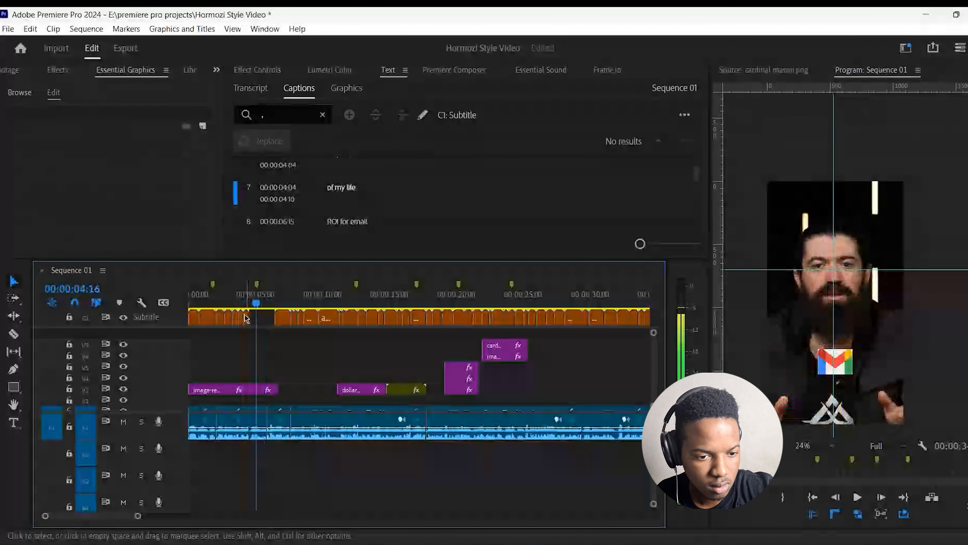
click(265, 307)
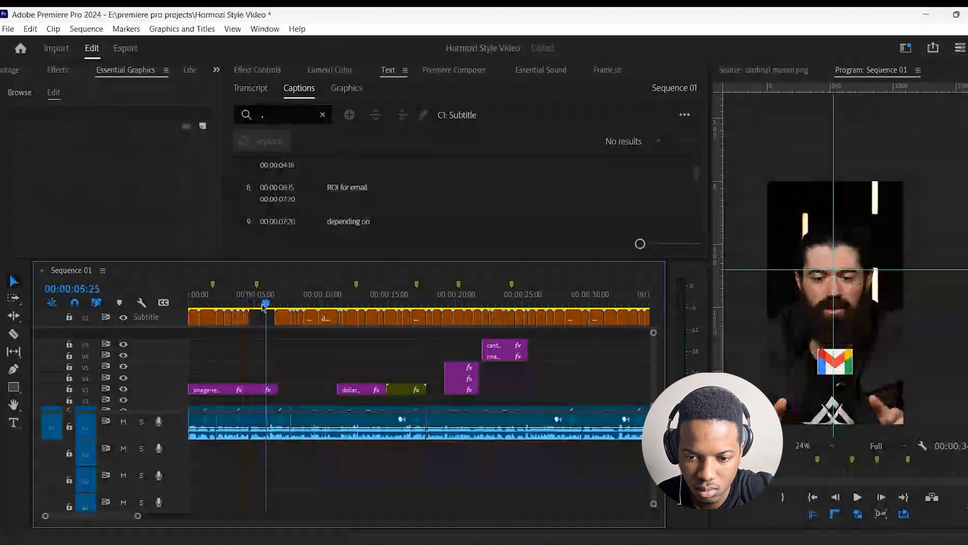
drag(264, 307, 250, 329)
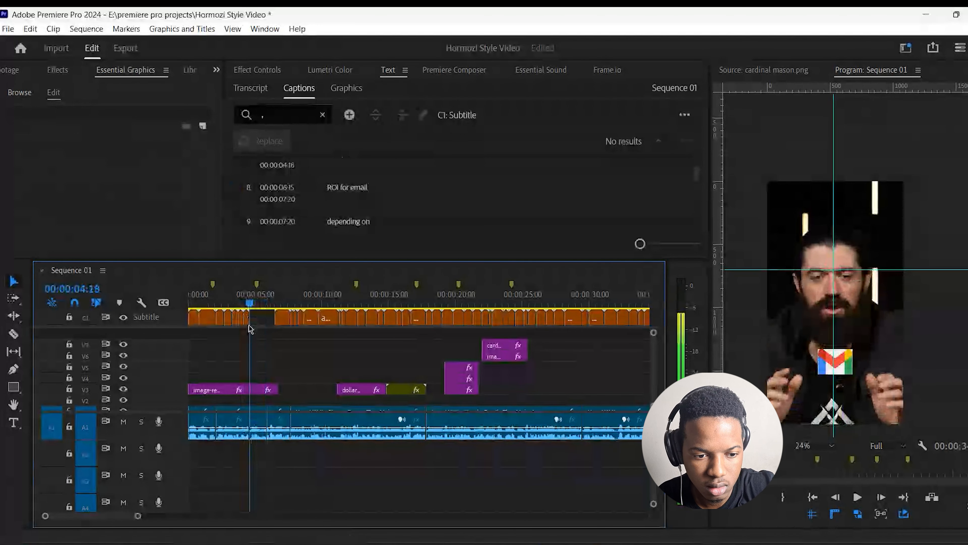
click(14, 421)
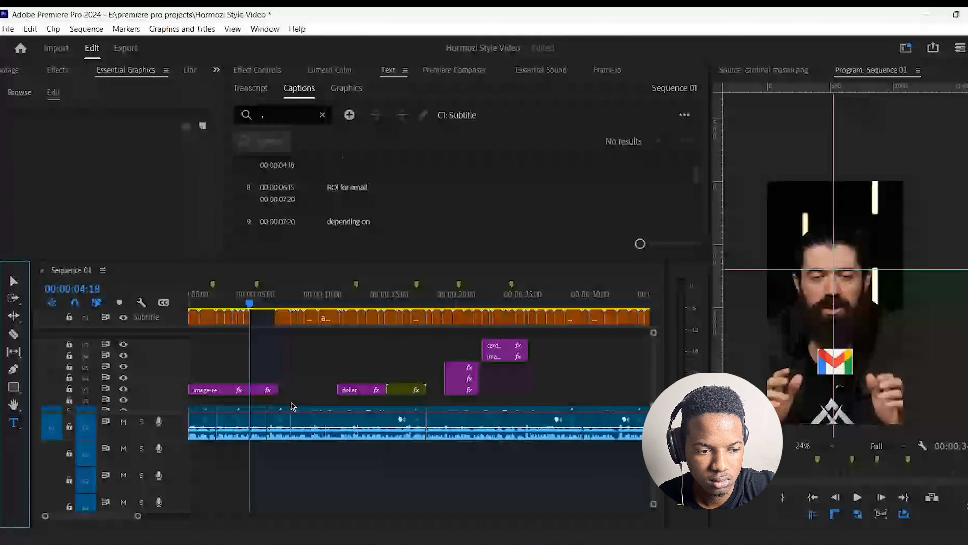
click(793, 329)
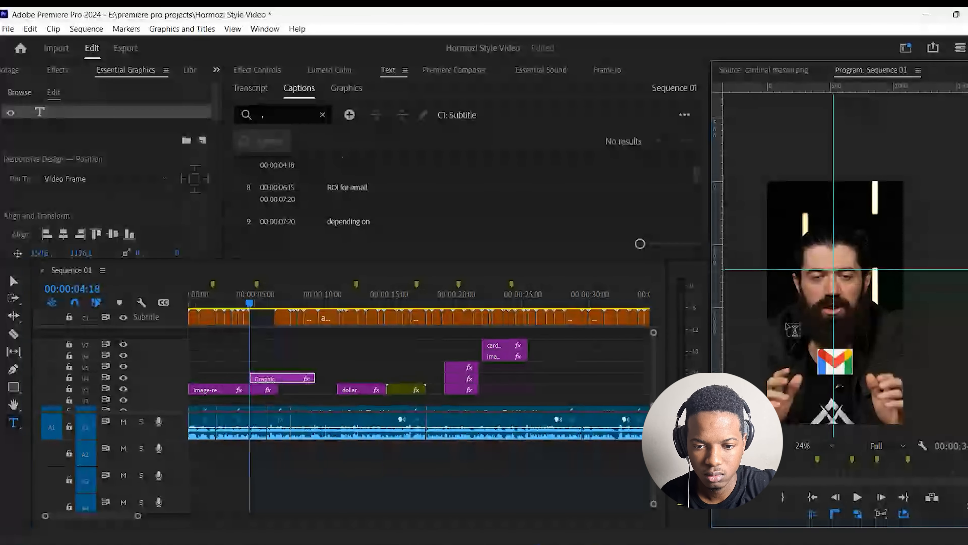
text(h)
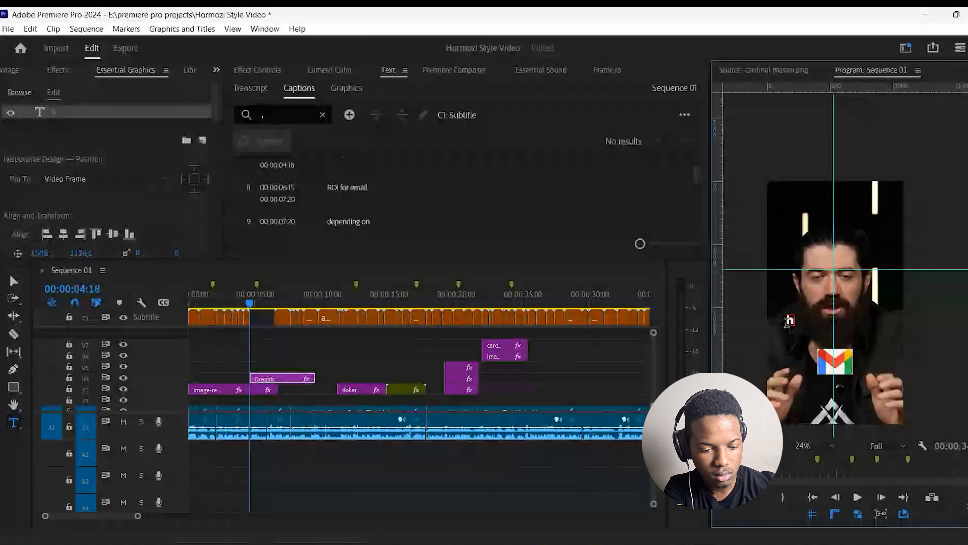
key(BackSpace)
text(H)
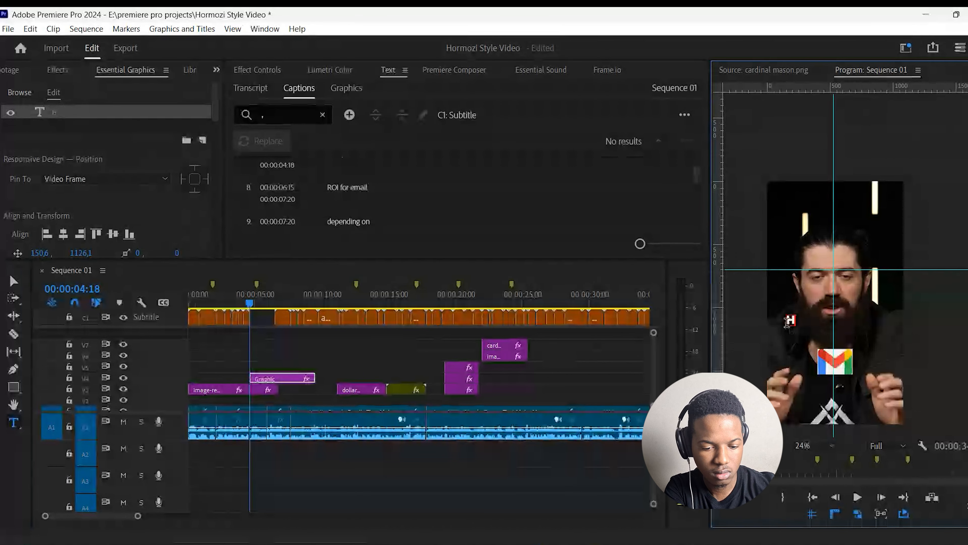
text(ERE'S WH)
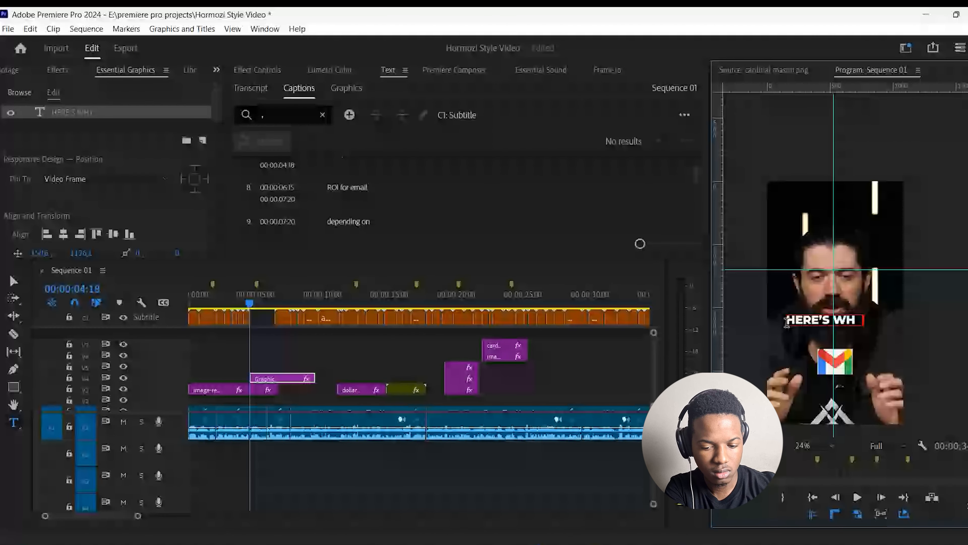
text(Y)
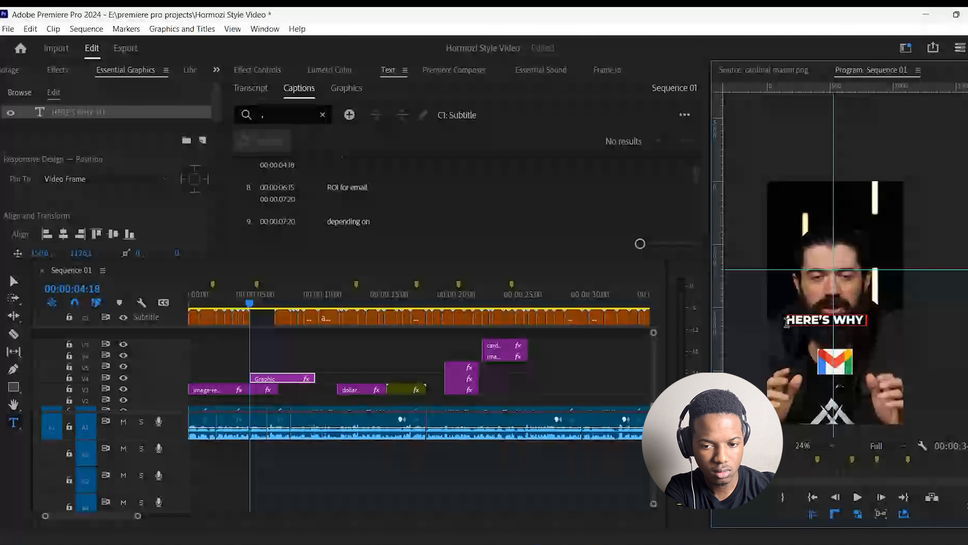
text(YOU)
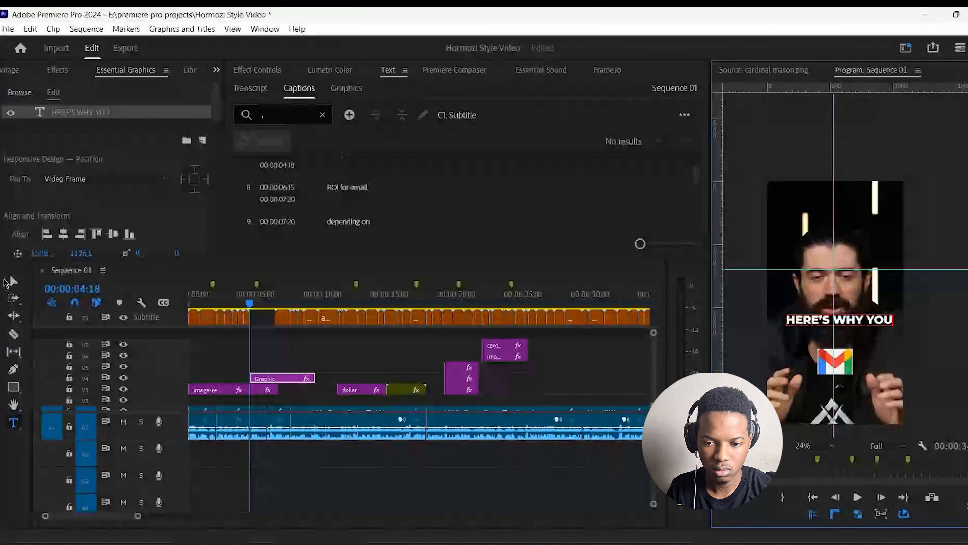
click(11, 282)
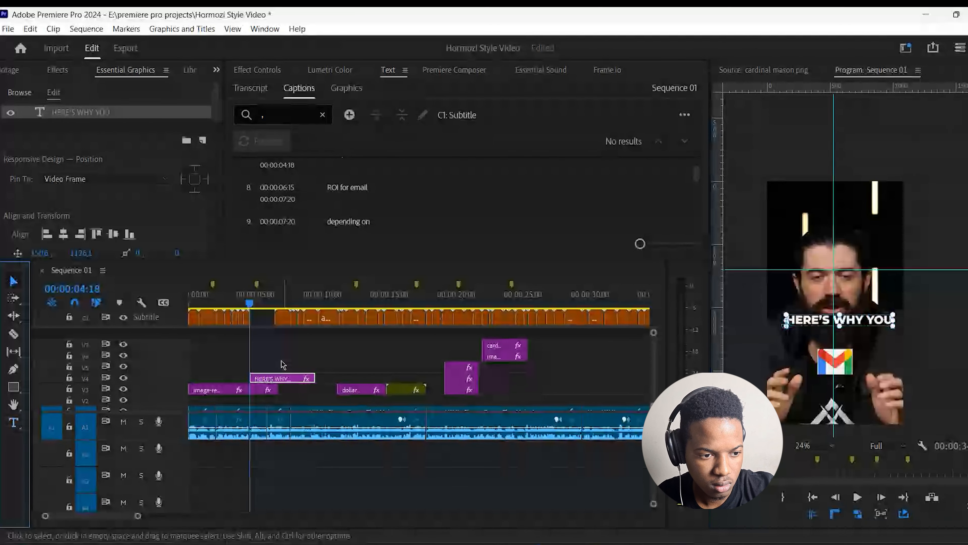
Duplicate the "HERE'S WHY YOU" graphic directly below the original at vertical position 1061 and change the copy's text to "SHOULD EMAIL".
drag(281, 377, 307, 369)
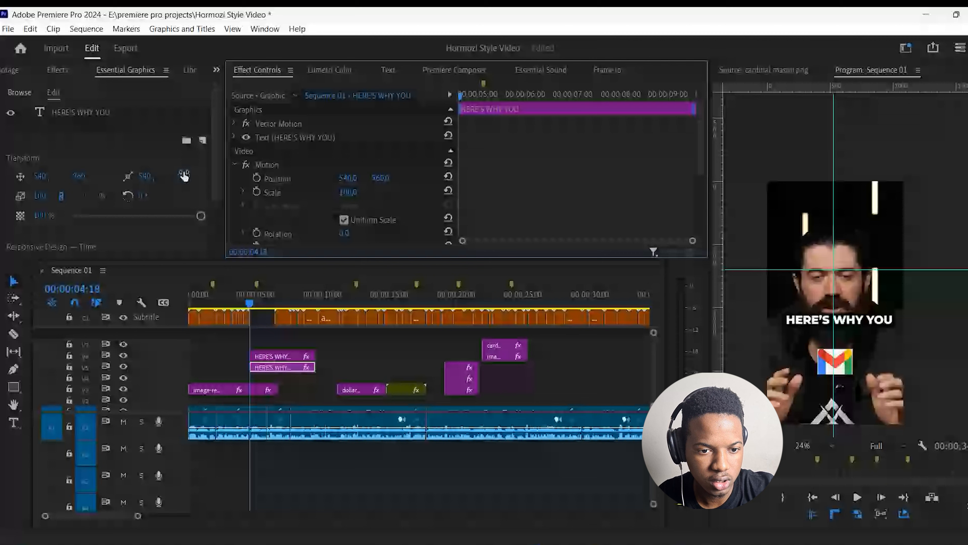
drag(183, 175, 460, 189)
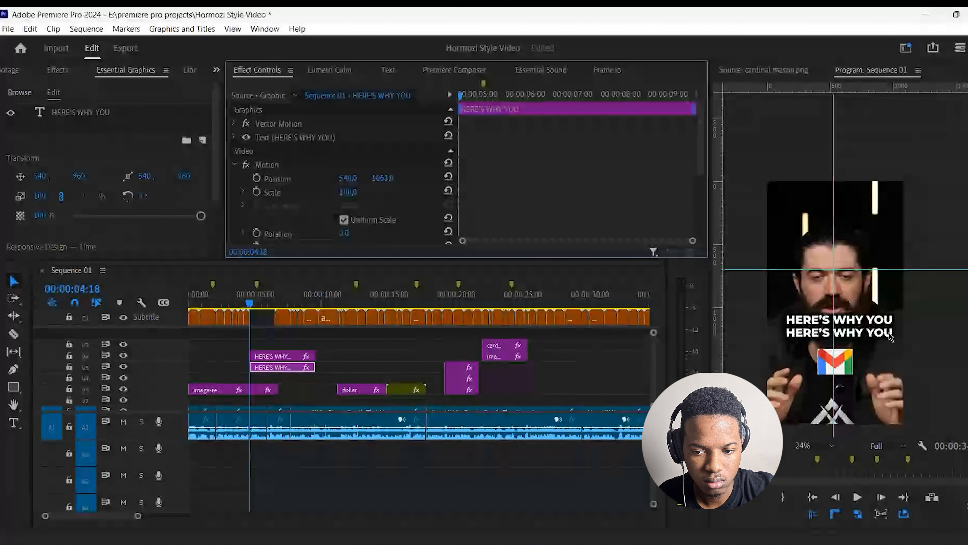
double_click(889, 334)
text(S)
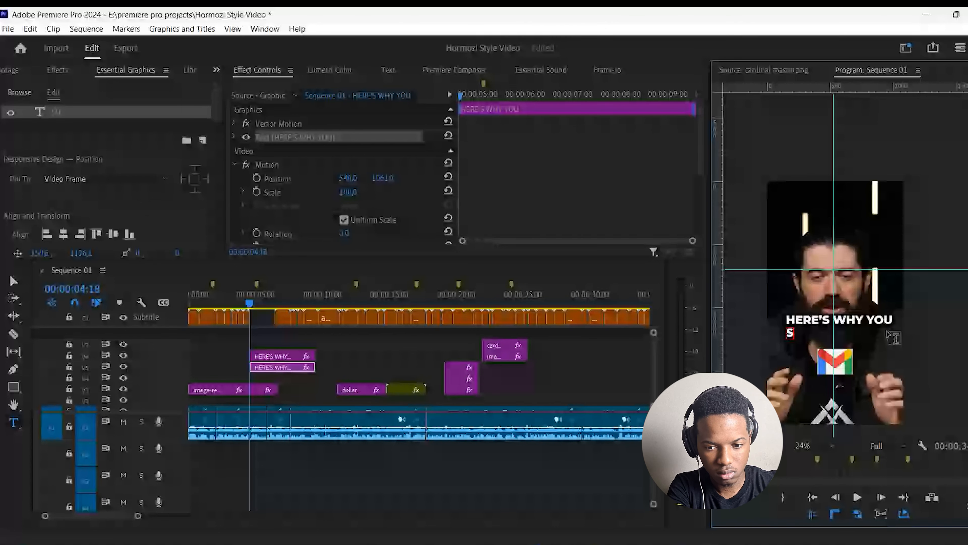
text(HOU)
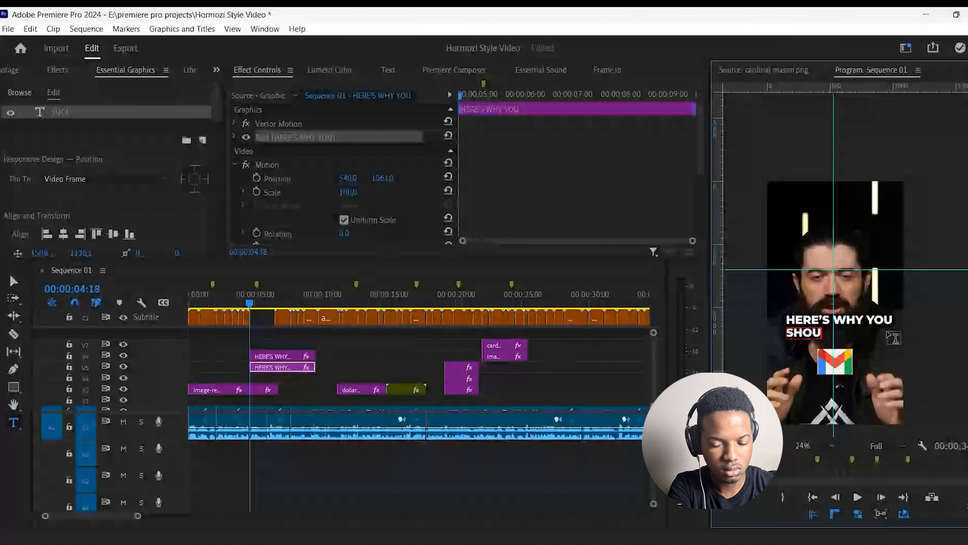
text(LD EMAIL)
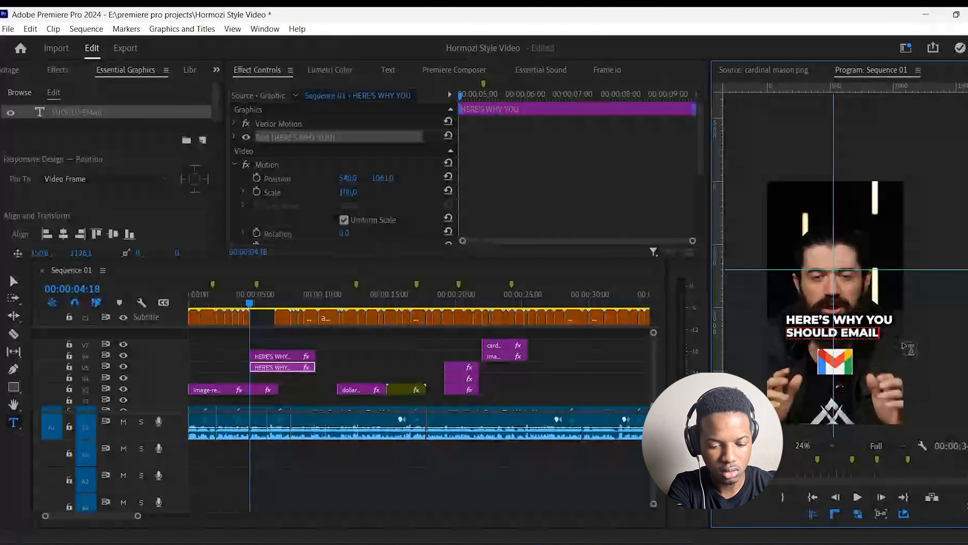
click(14, 281)
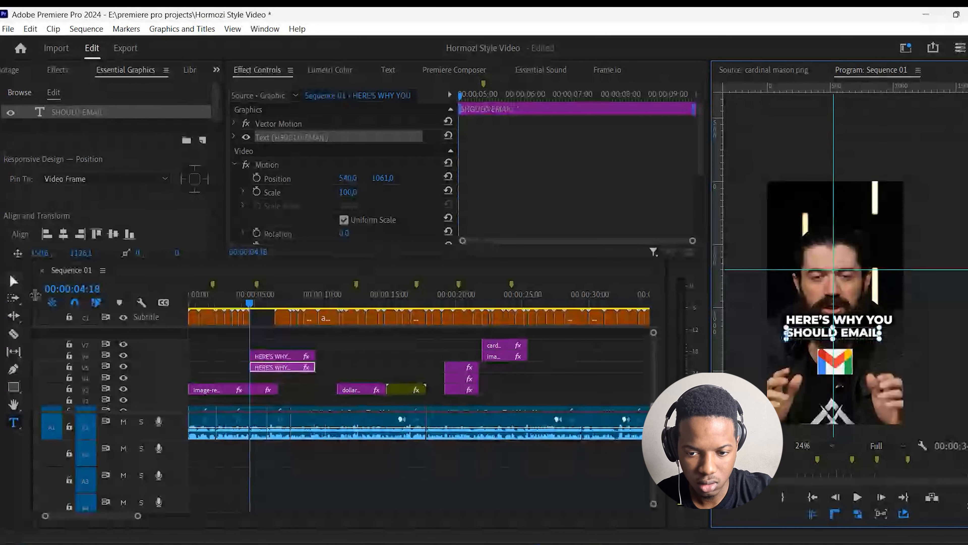
click(13, 282)
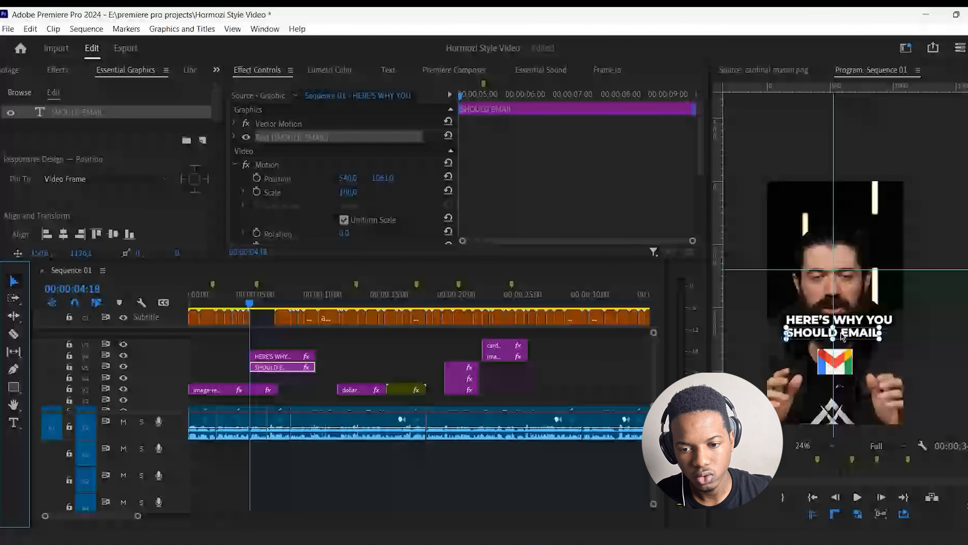
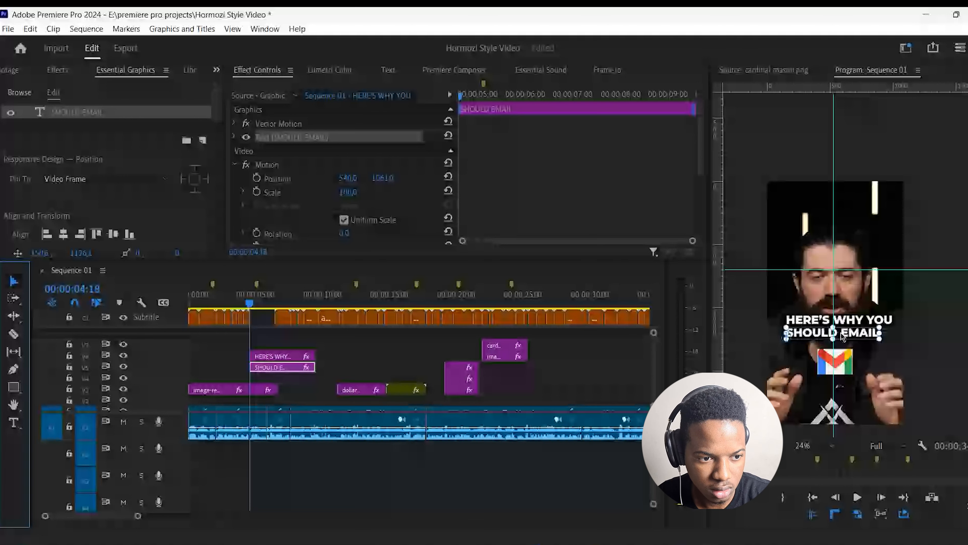
Centre-align the "SHOULD EMAIL" text and centre it horizontally in the frame.
scroll(35, 221, down, 5)
click(33, 218)
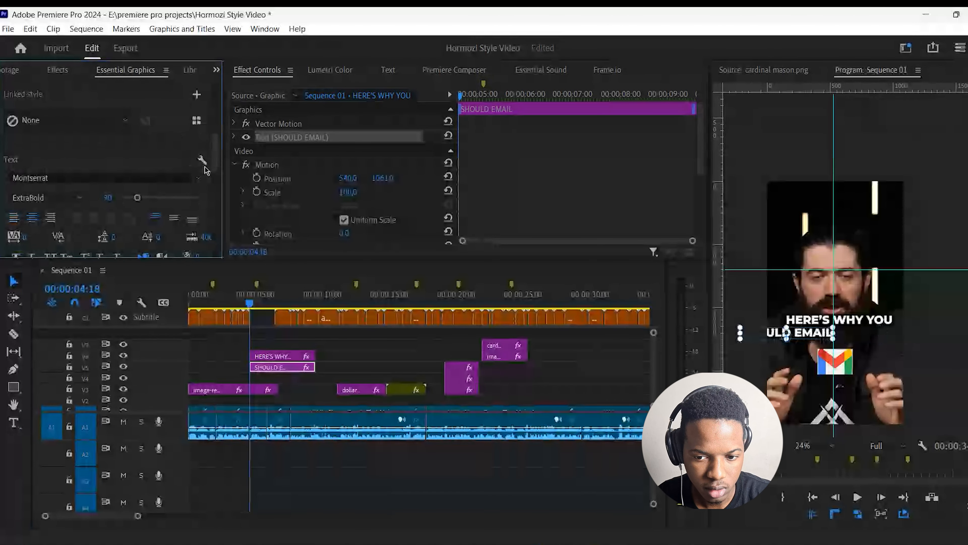
scroll(210, 153, up, 3)
drag(215, 138, 215, 137)
click(62, 133)
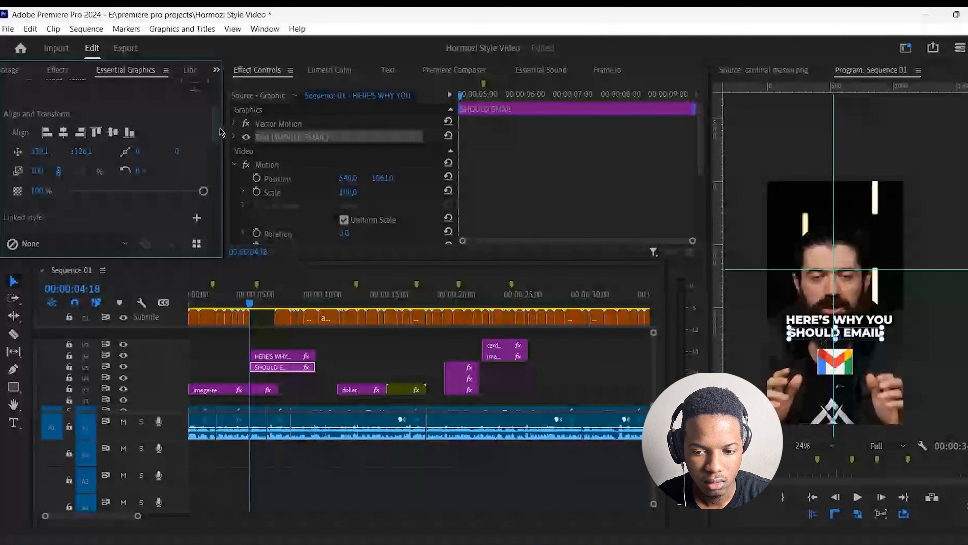
Fill only the word "EMAIL" in the "SHOULD EMAIL" graphic with bright red.
drag(220, 134, 218, 203)
click(847, 335)
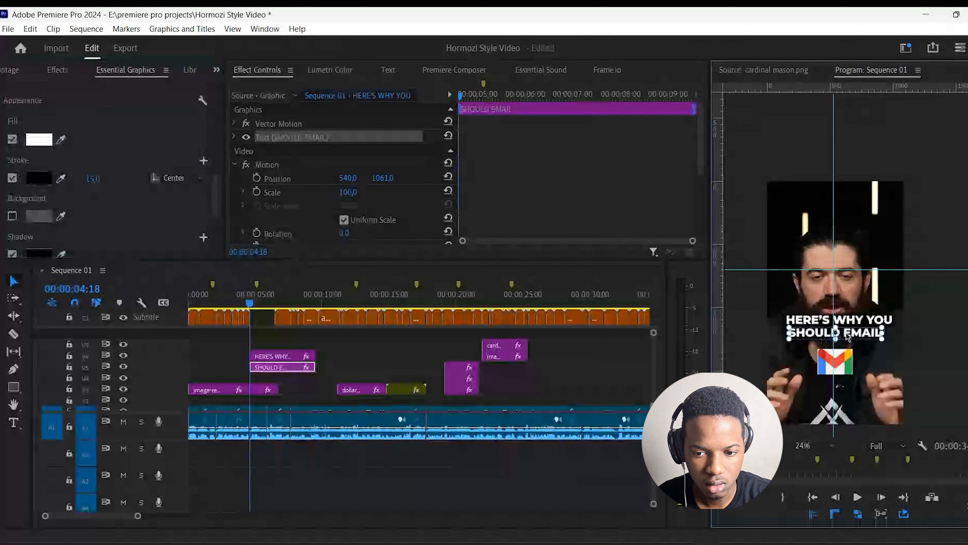
double_click(847, 336)
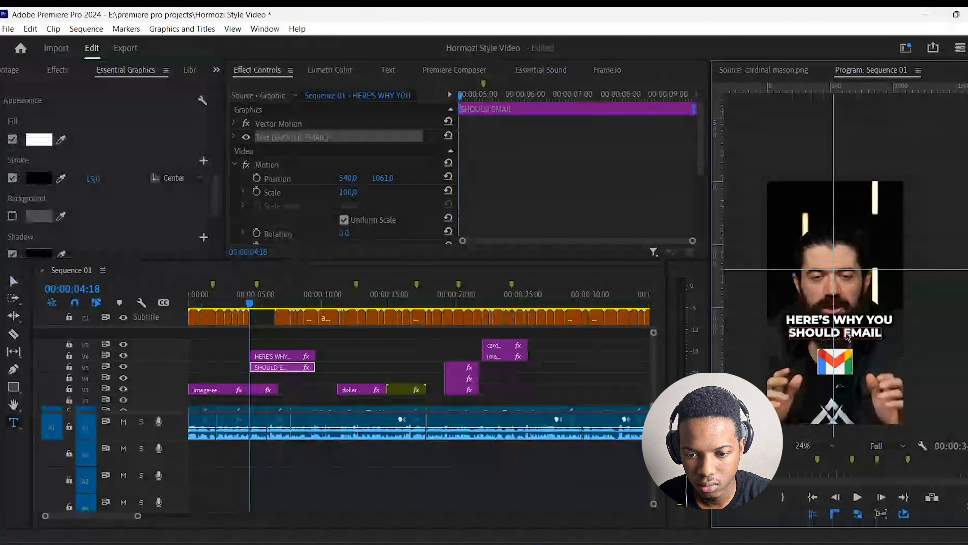
drag(844, 335, 883, 339)
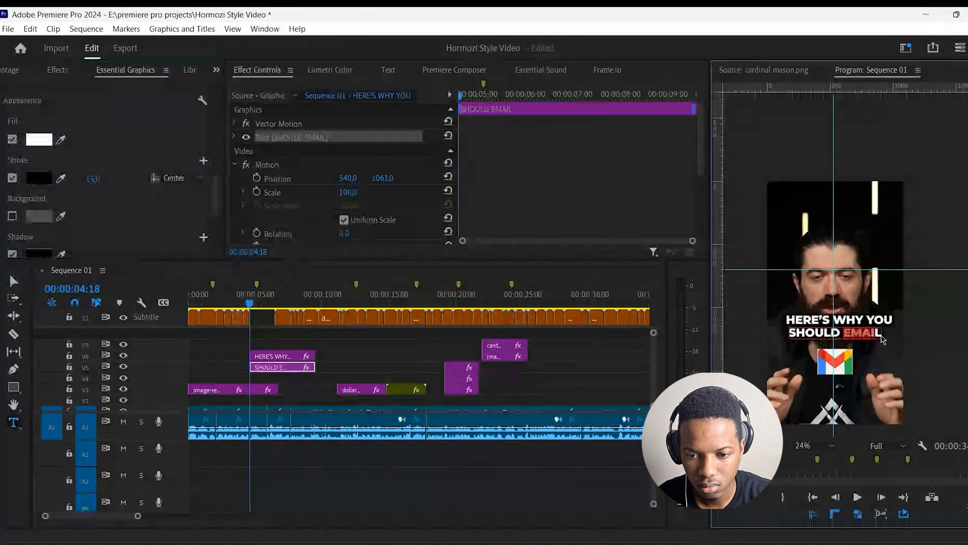
click(38, 140)
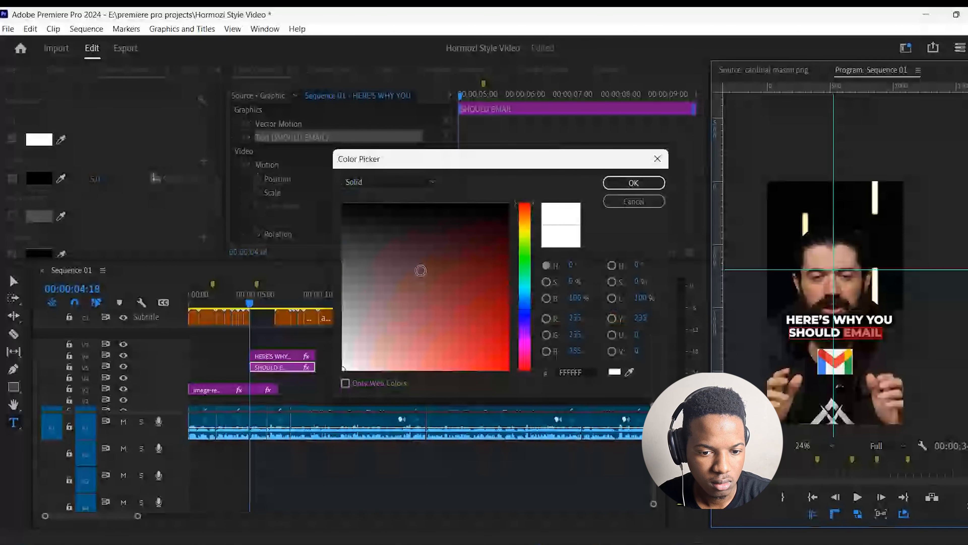
drag(421, 271, 510, 370)
click(634, 183)
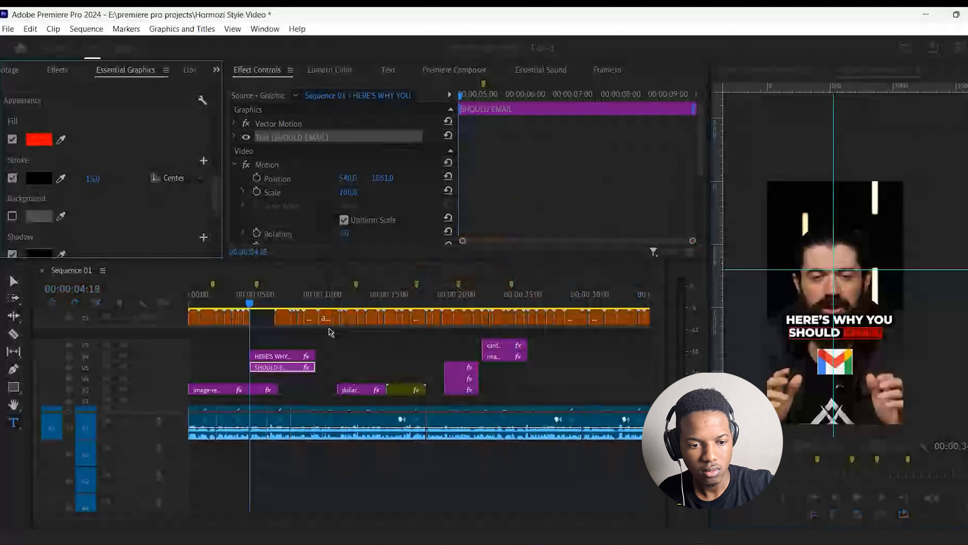
Trim the ends of both stacked text graphics back to where the captions resume, and play them back.
click(279, 343)
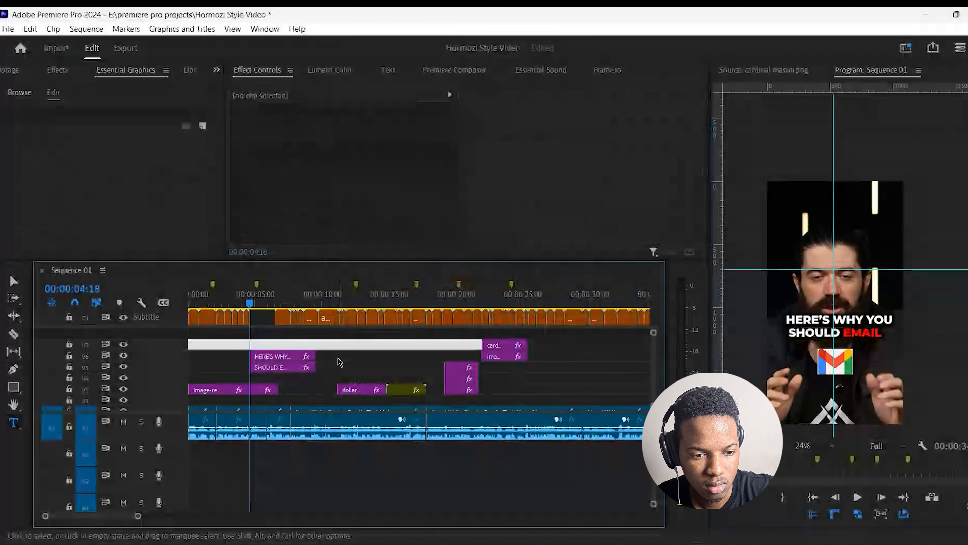
drag(340, 362, 272, 369)
key(space)
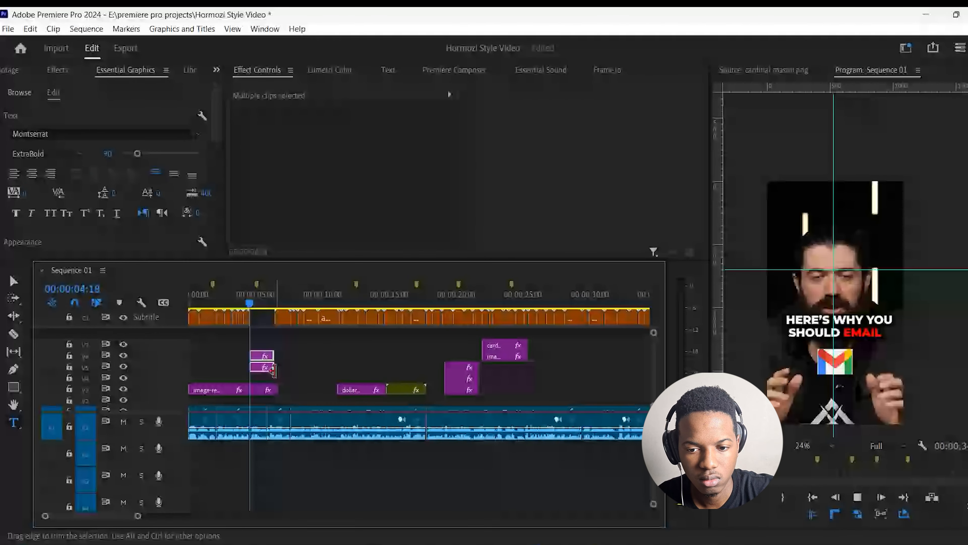
key(space)
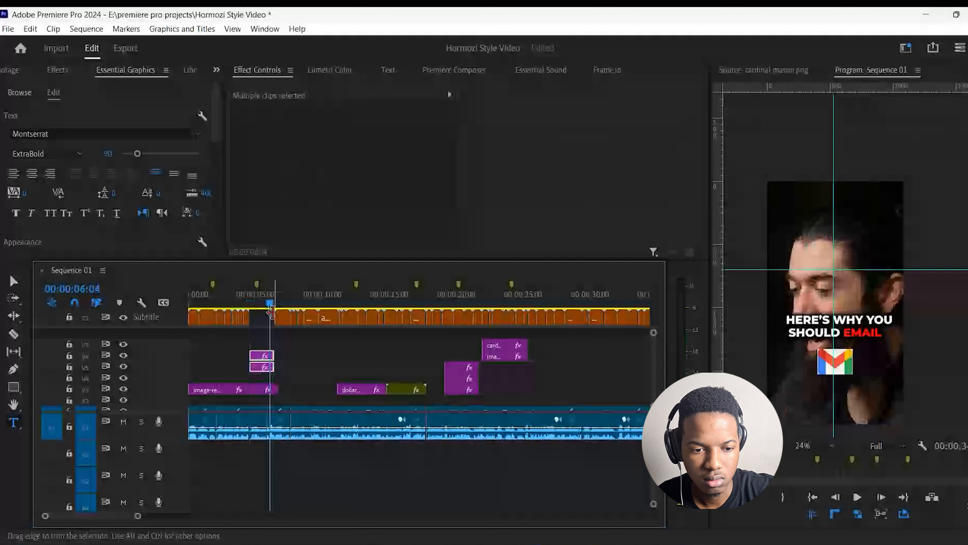
click(257, 303)
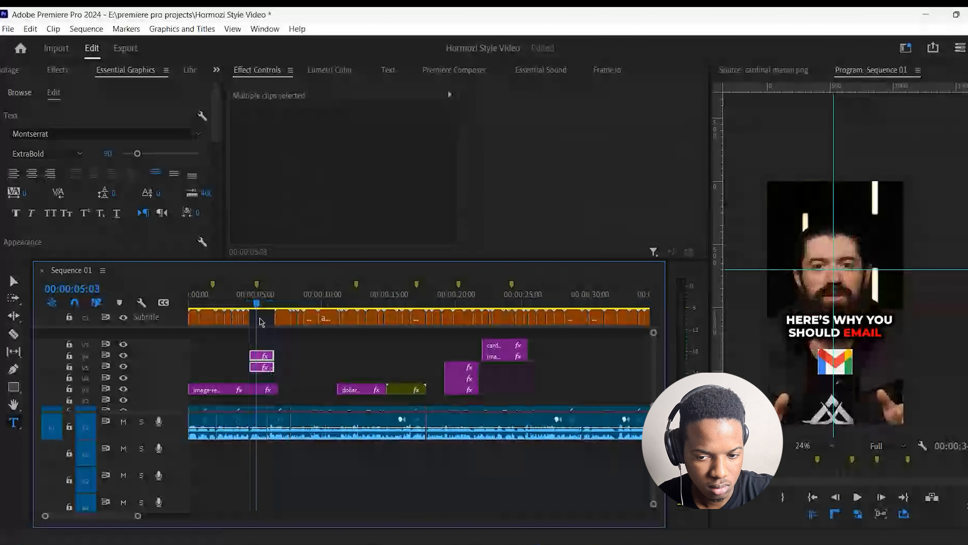
Copy the animated Transform effect from the first image clip on V3 onto the "HERE'S WHY YOU" graphic.
click(282, 356)
click(224, 391)
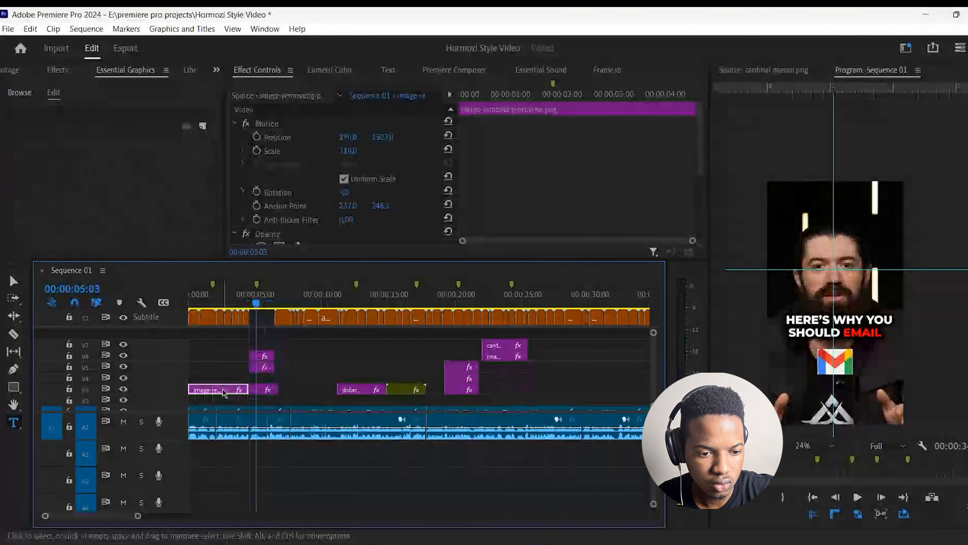
scroll(336, 209, down, 5)
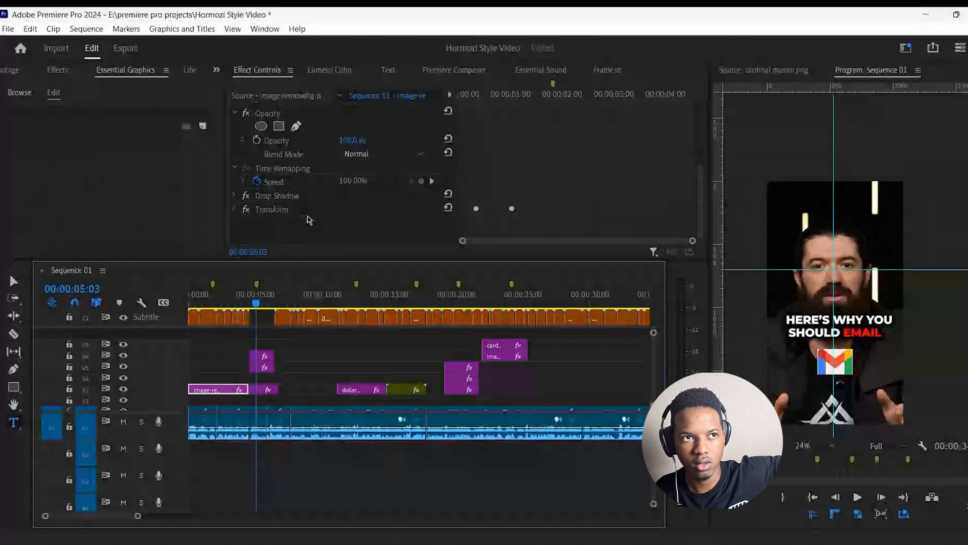
click(303, 210)
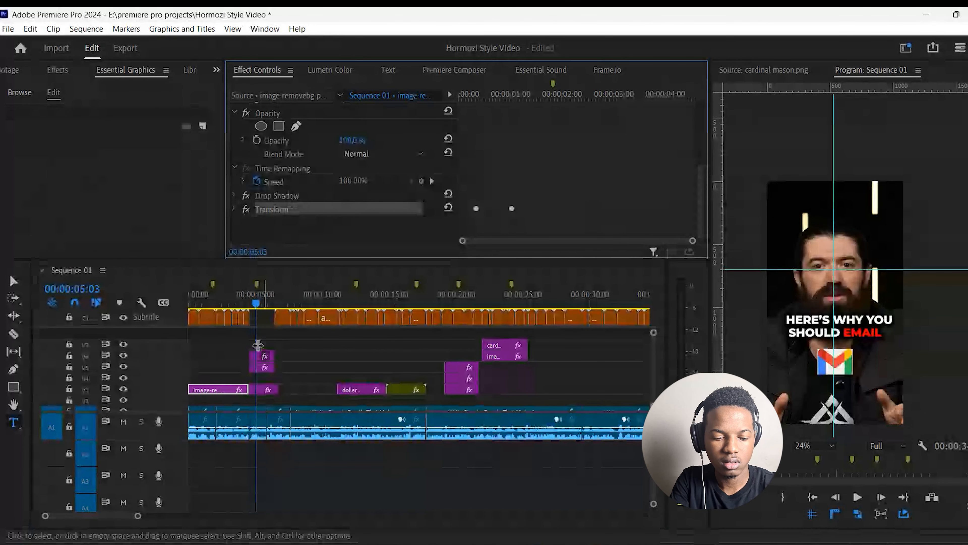
click(263, 361)
click(267, 356)
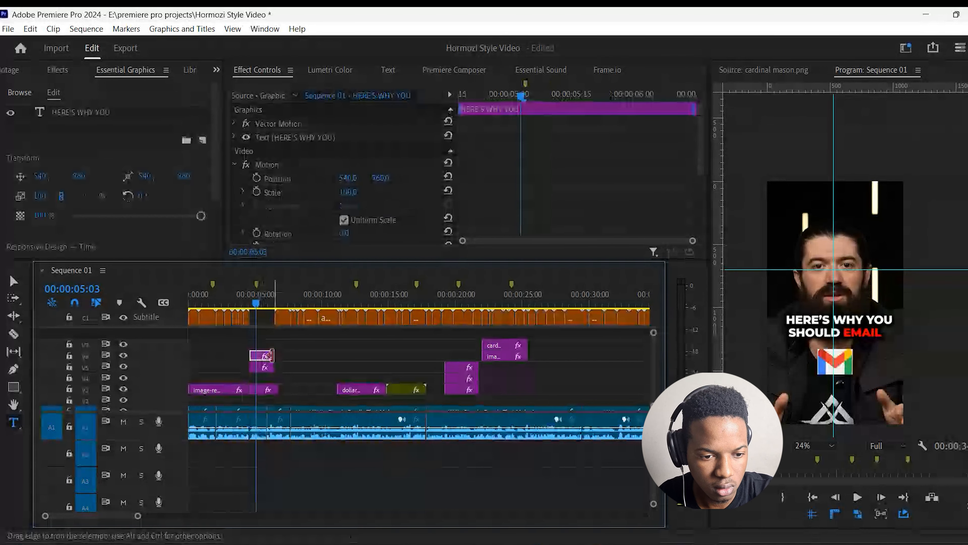
key(ctrl+v)
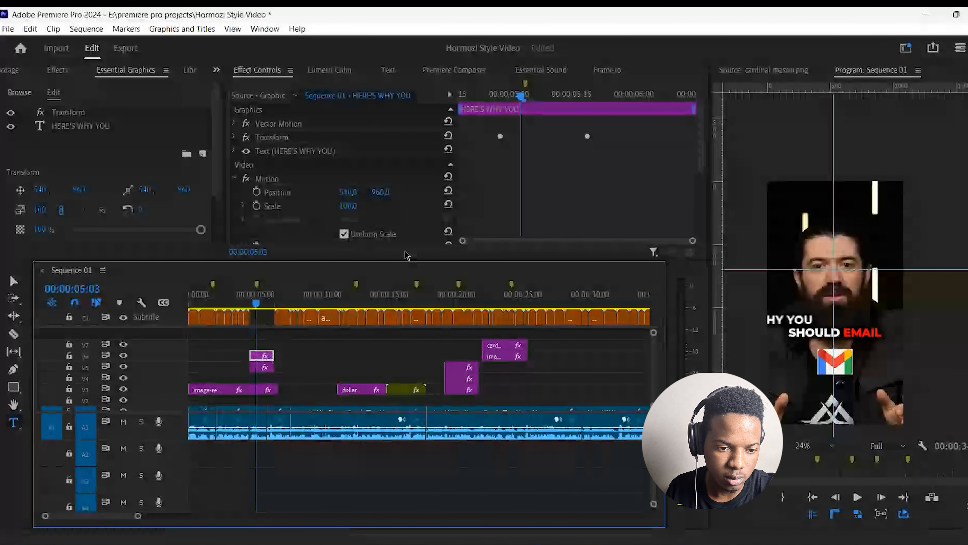
Copy the first of the two Transform effects from the cardinal mason.png clip onto the "SHOULD EMAIL" graphic.
click(521, 345)
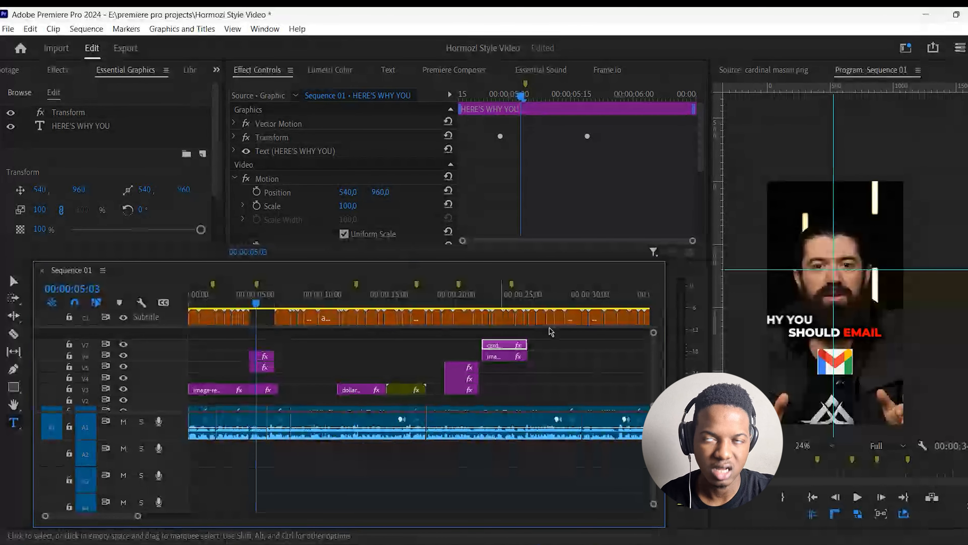
scroll(603, 165, down, 3)
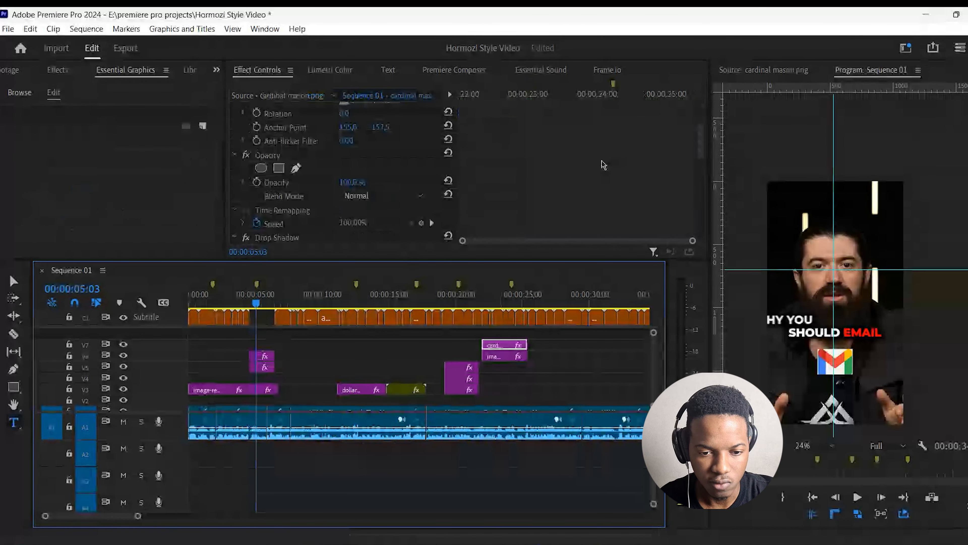
scroll(603, 164, down, 5)
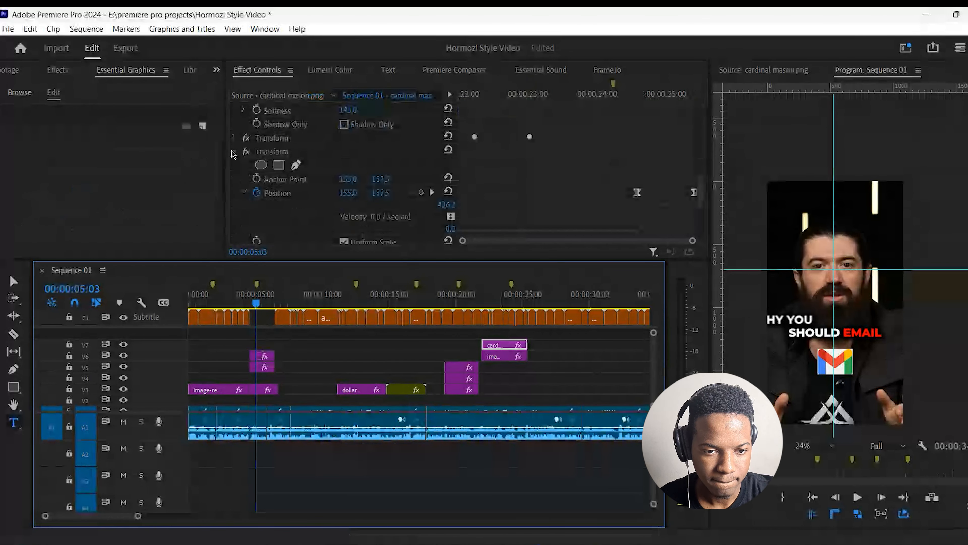
click(233, 152)
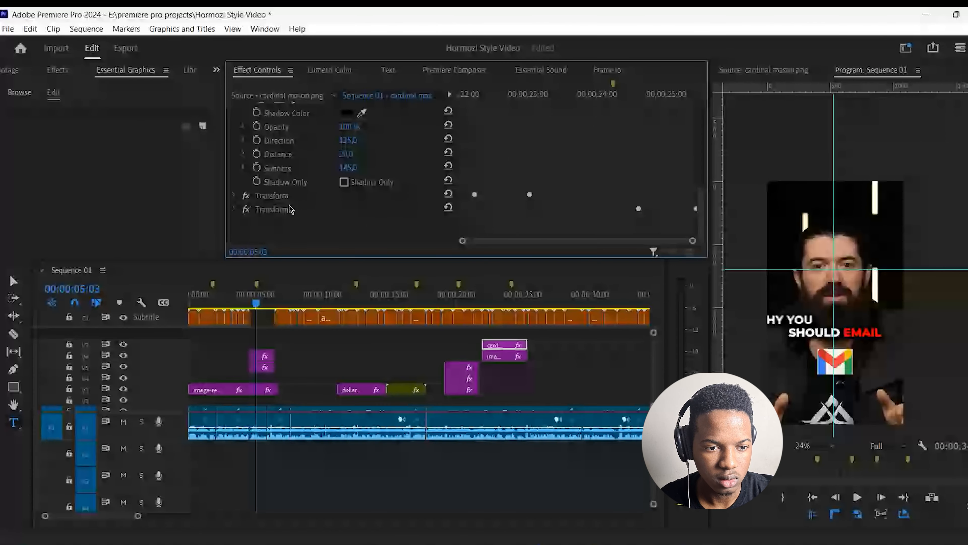
click(297, 196)
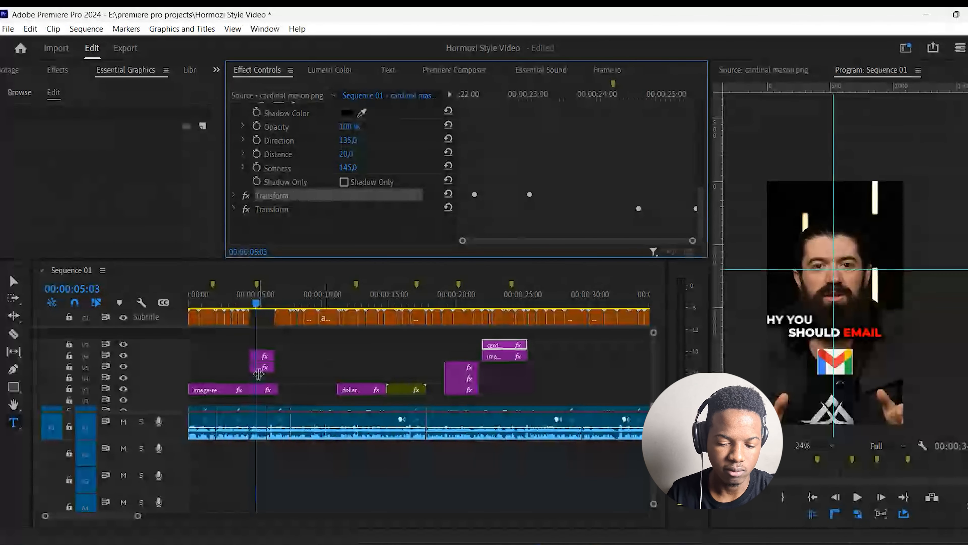
click(261, 368)
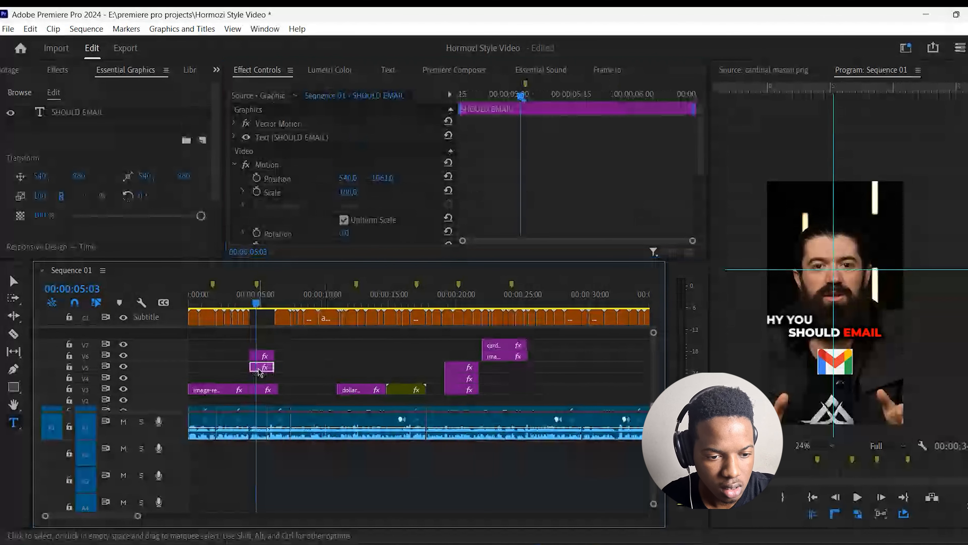
drag(258, 372, 260, 368)
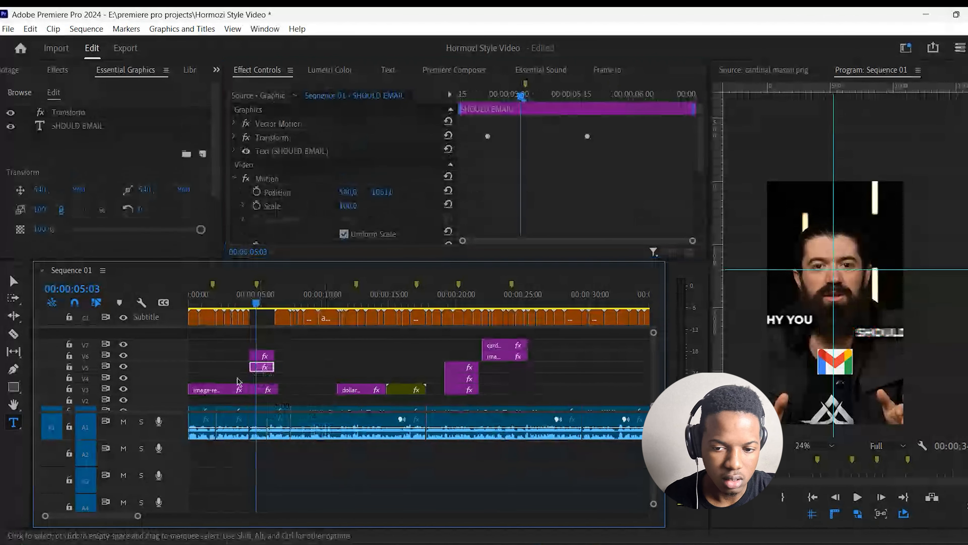
Play back the slide-ins, then move the "SHOULD EMAIL" Transform Position keyframes to the clip start and 00:00:05:04.
drag(257, 303, 243, 312)
key(space)
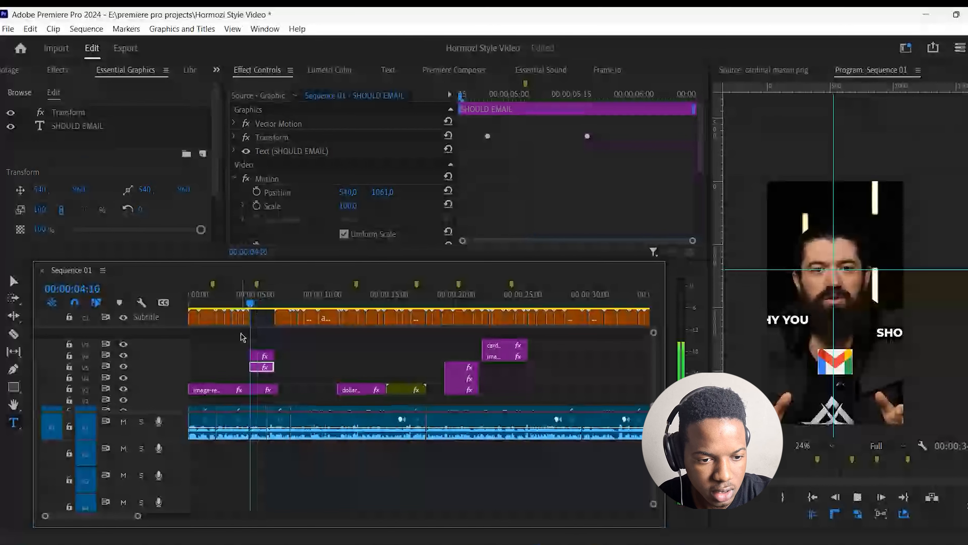
key(space)
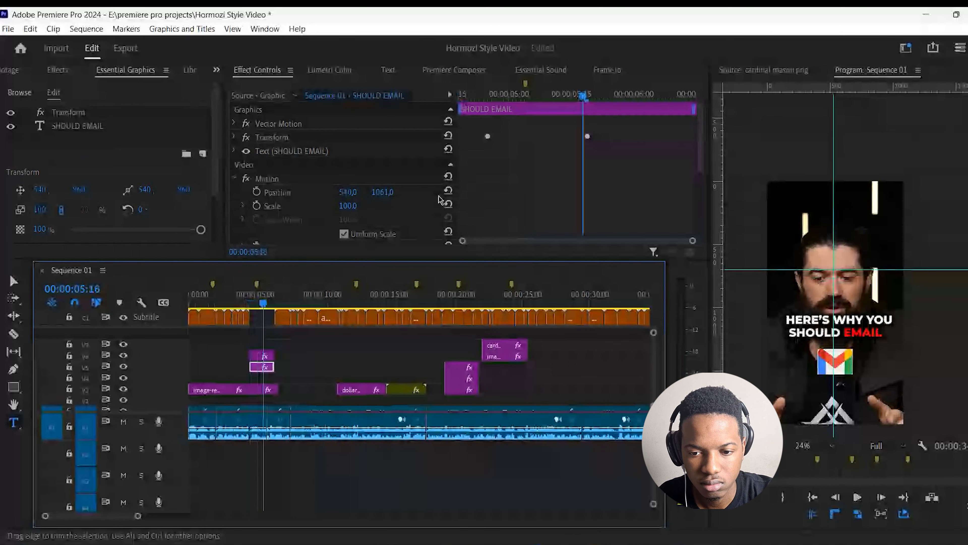
click(234, 137)
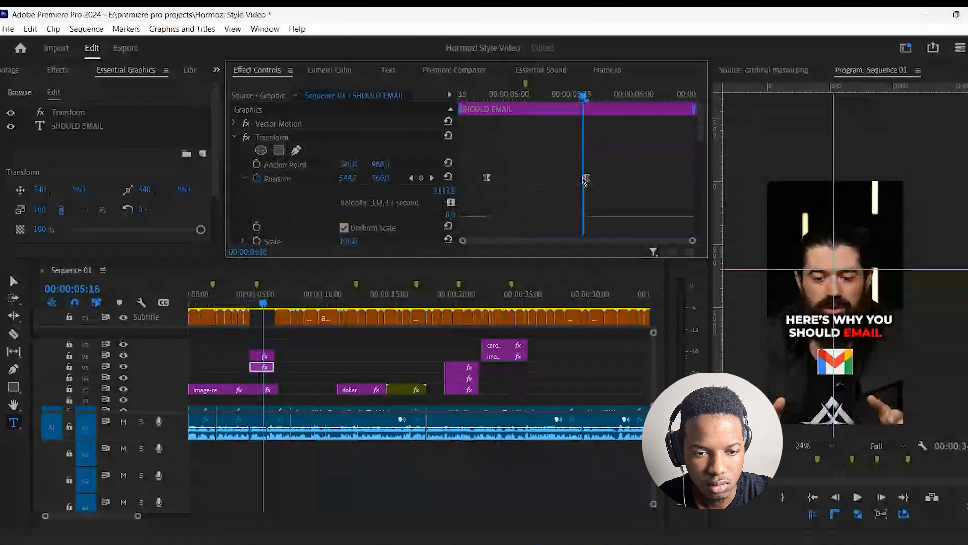
drag(585, 179, 456, 182)
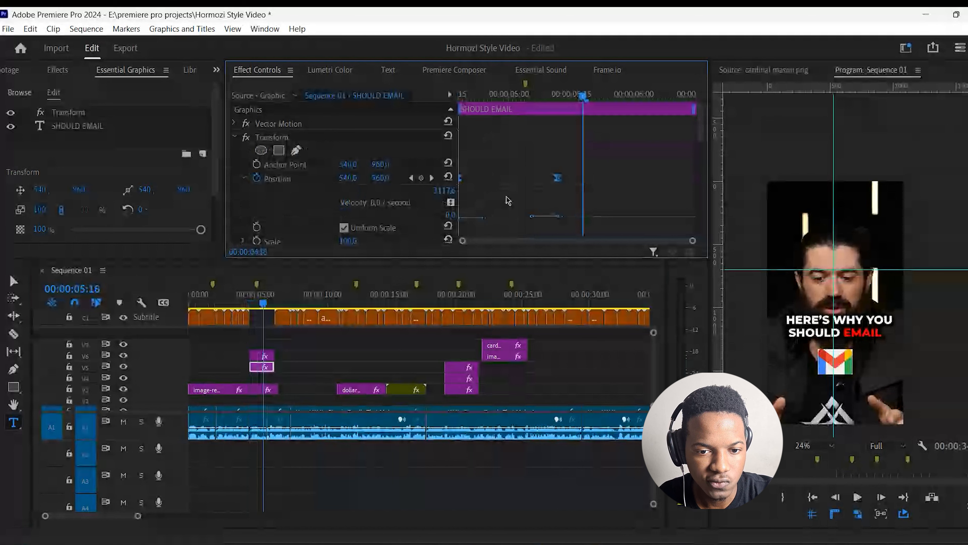
drag(557, 178, 525, 178)
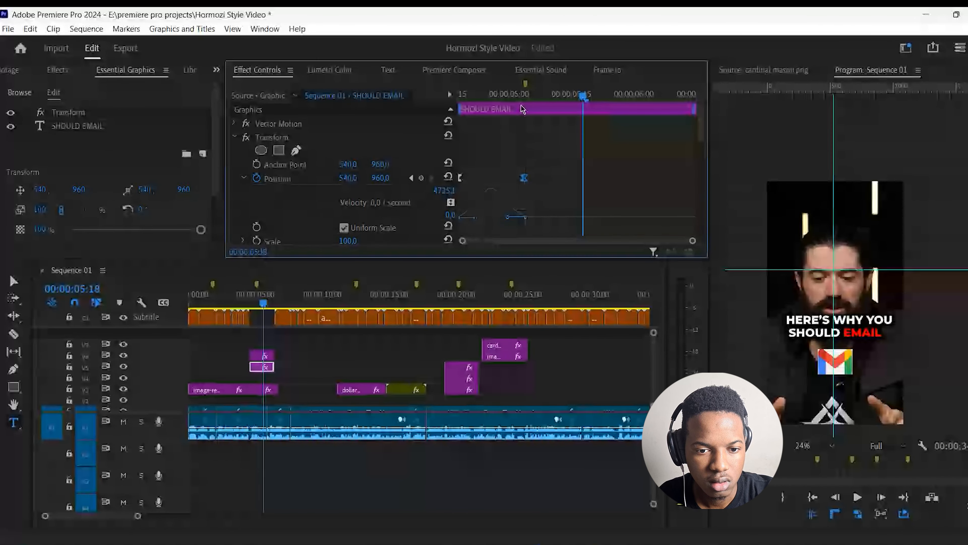
Move the "HERE'S WHY YOU" Transform Position keyframes to 00:00:04:18 and 00:00:05:04, and play back both slide-ins.
click(412, 178)
click(260, 355)
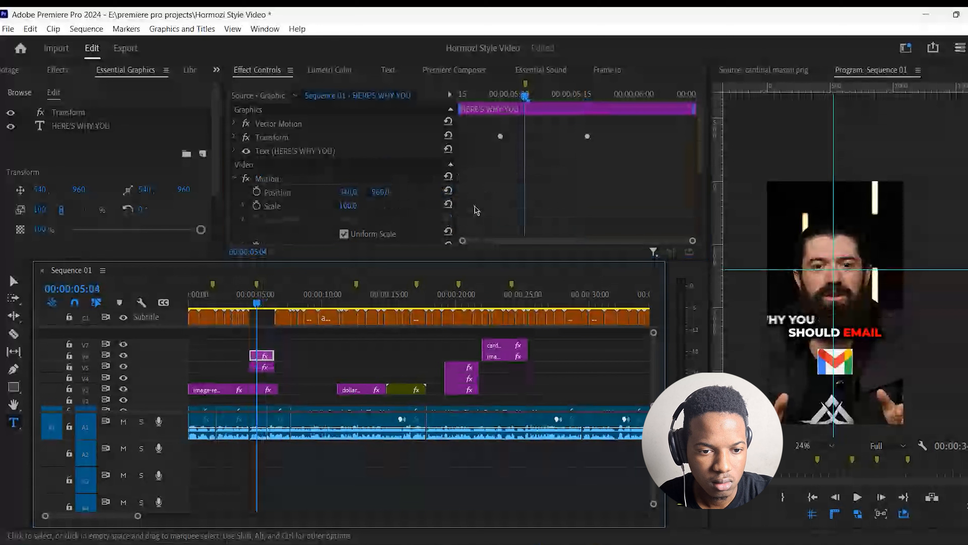
click(234, 137)
drag(591, 161, 489, 188)
drag(500, 178, 478, 179)
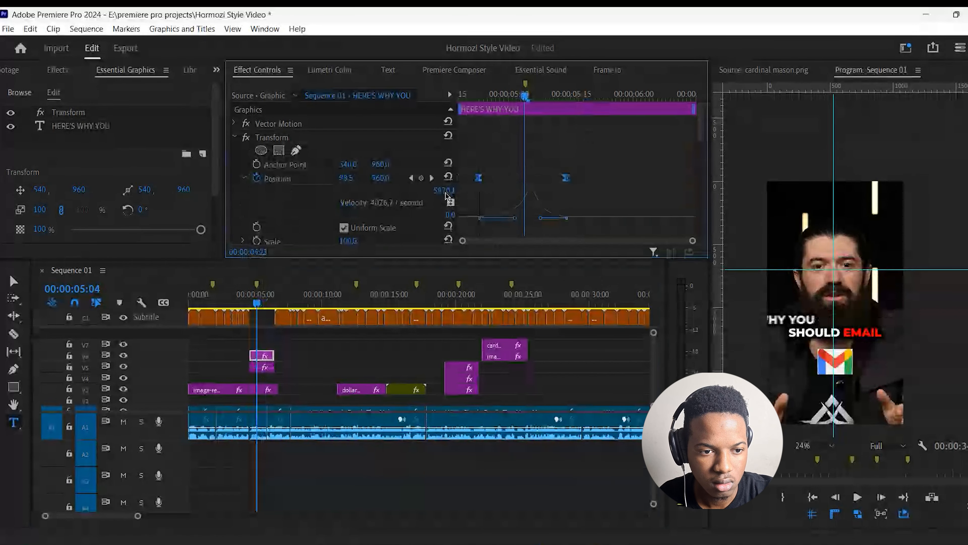
drag(566, 178, 523, 191)
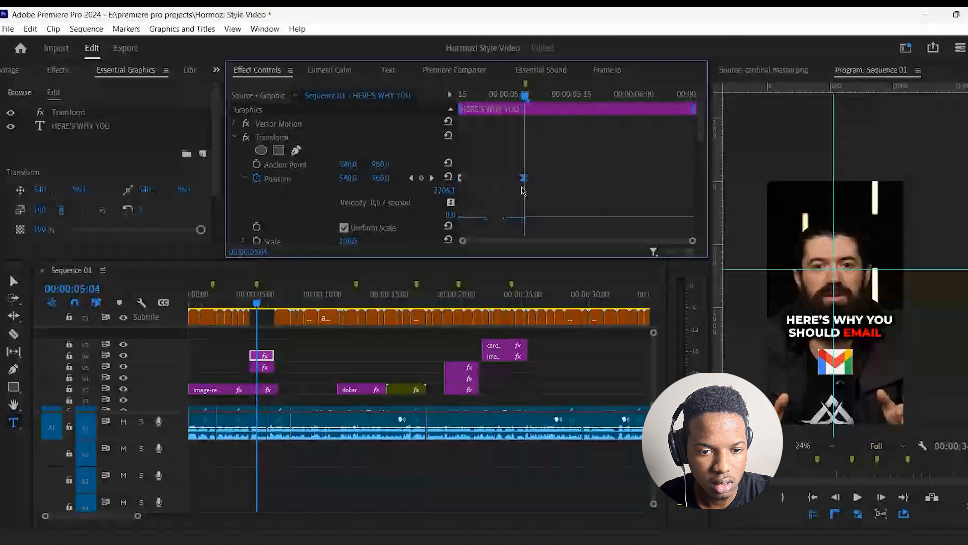
drag(525, 96, 436, 121)
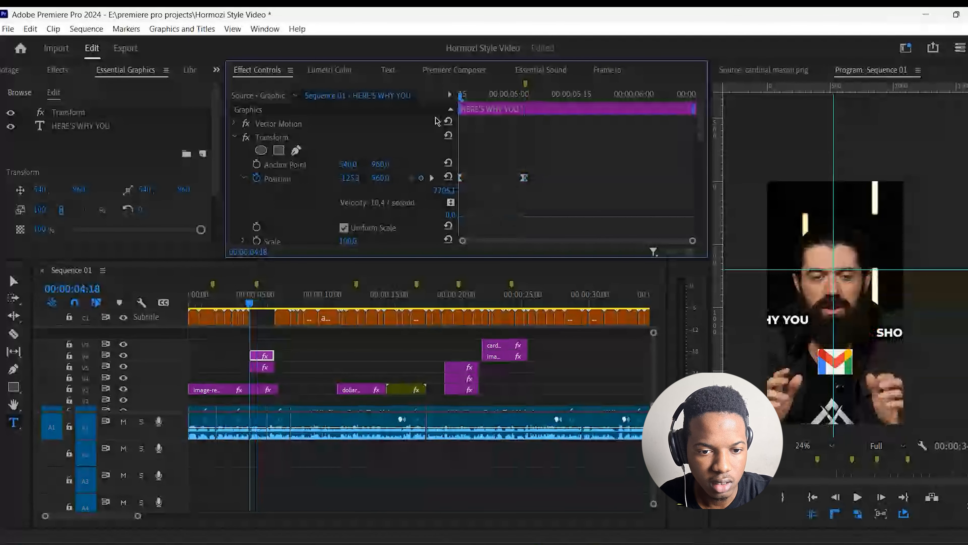
key(space)
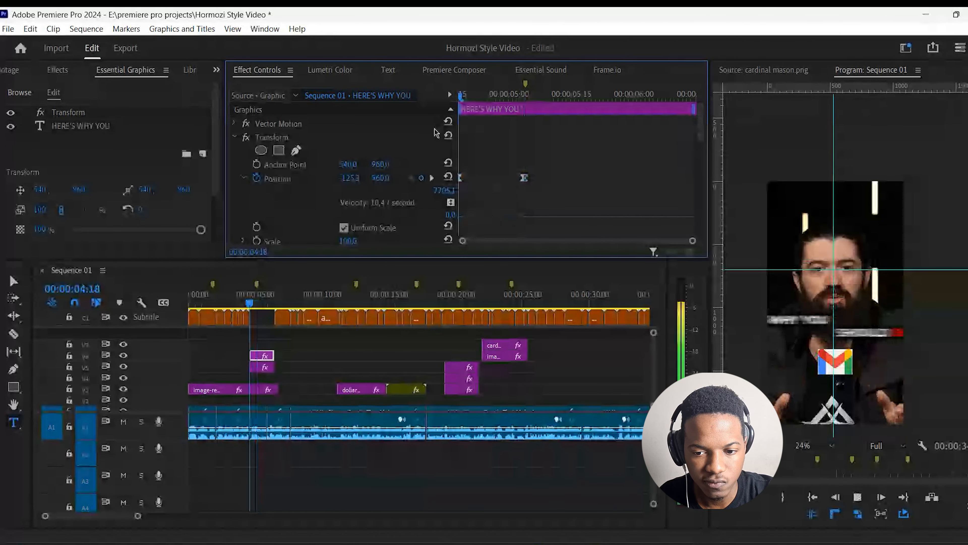
key(space)
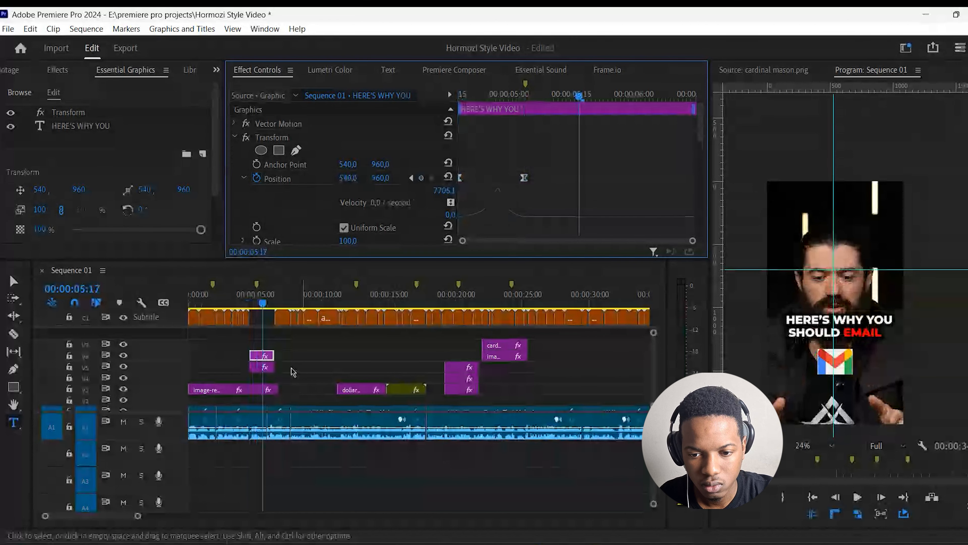
click(13, 281)
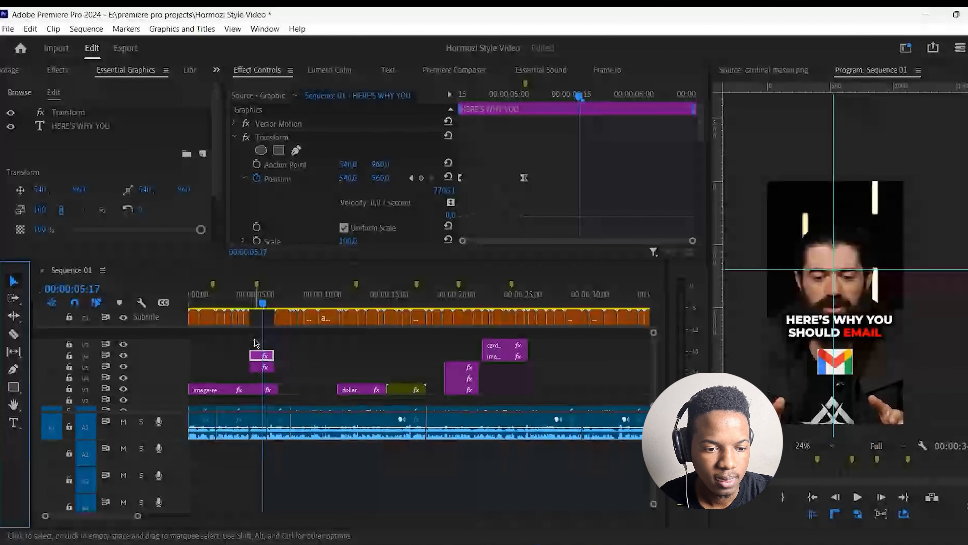
Nest the two stacked text graphics as "hERE'S WHY YOU SHOULD EMAIL" and lower the nest's vertical Position toward the Gmail logo.
drag(257, 344, 268, 367)
right_click(268, 367)
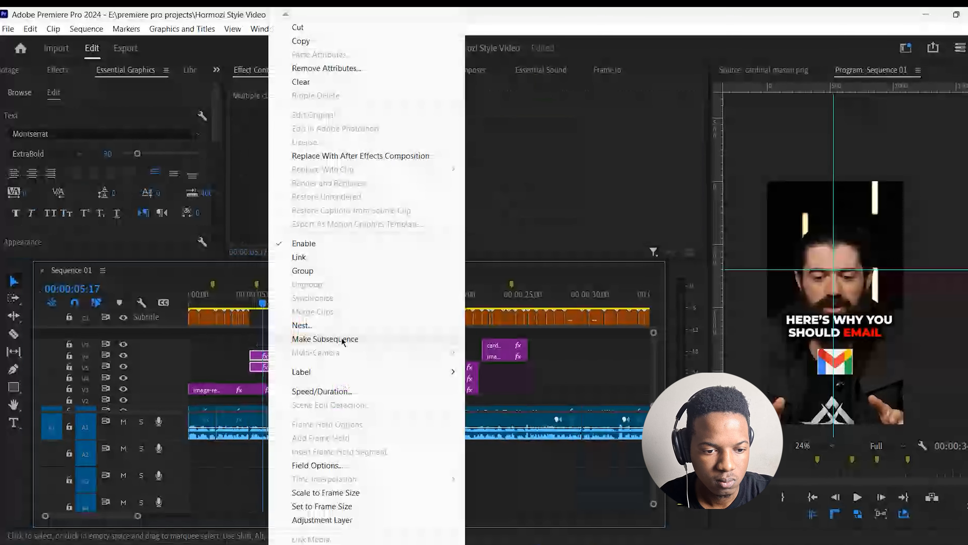
click(341, 326)
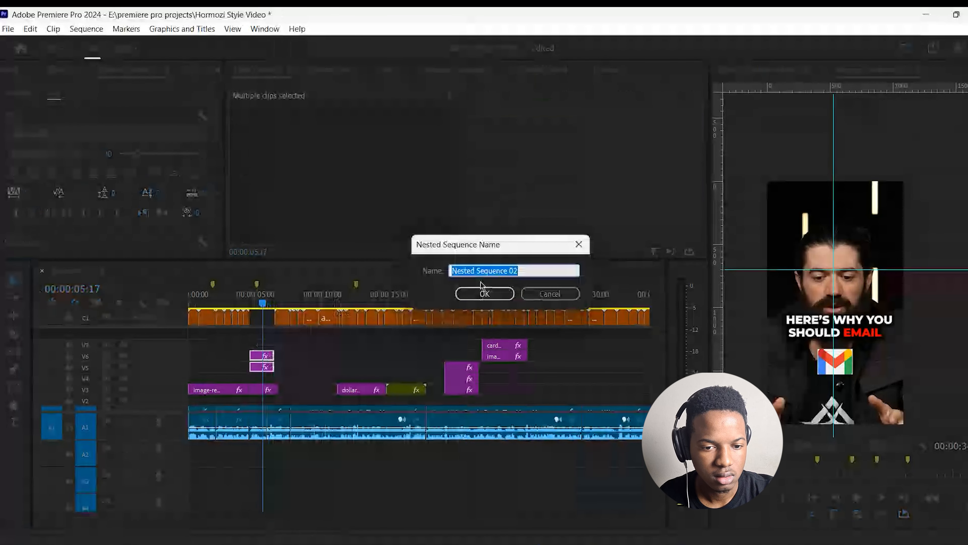
text(hERE'S WHY YO)
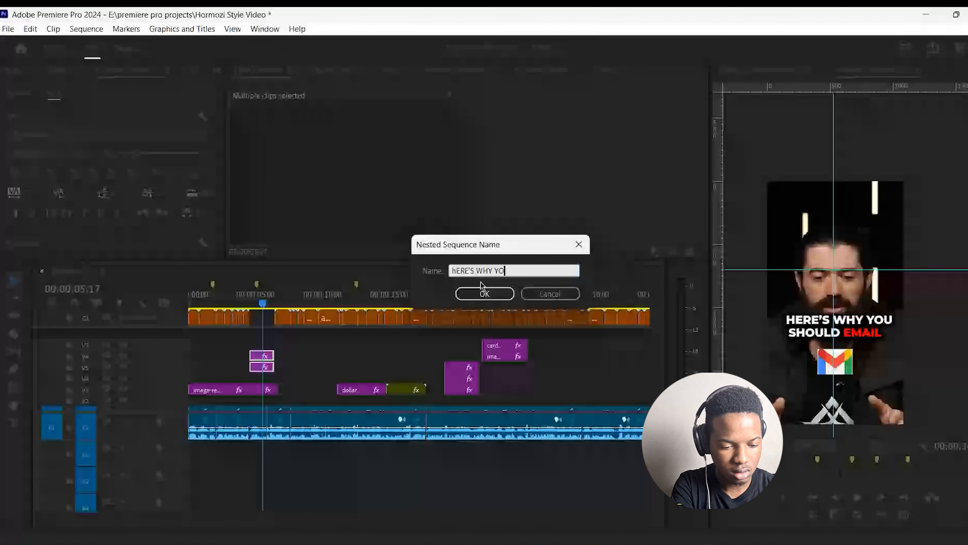
text(U SHOUL)
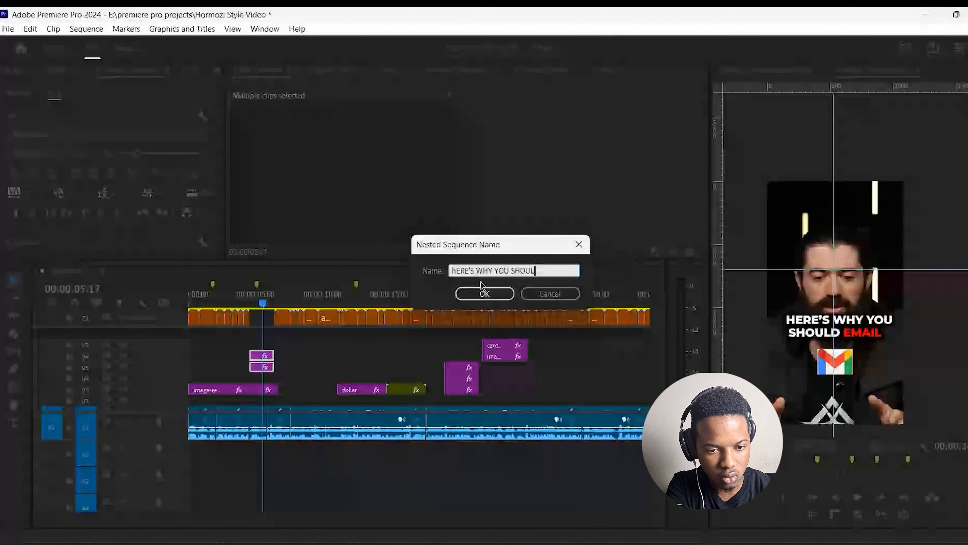
text(D EMAIL)
key(Return)
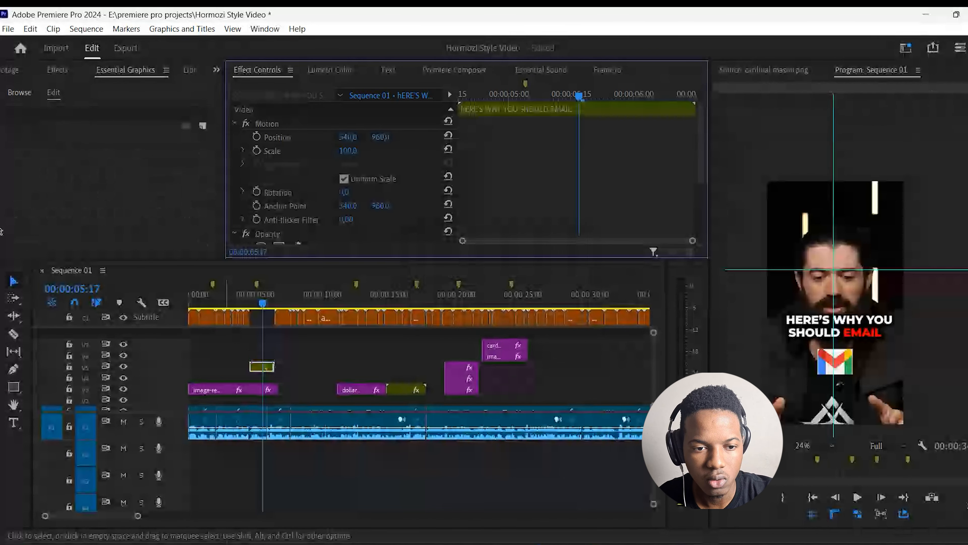
drag(380, 137, 451, 147)
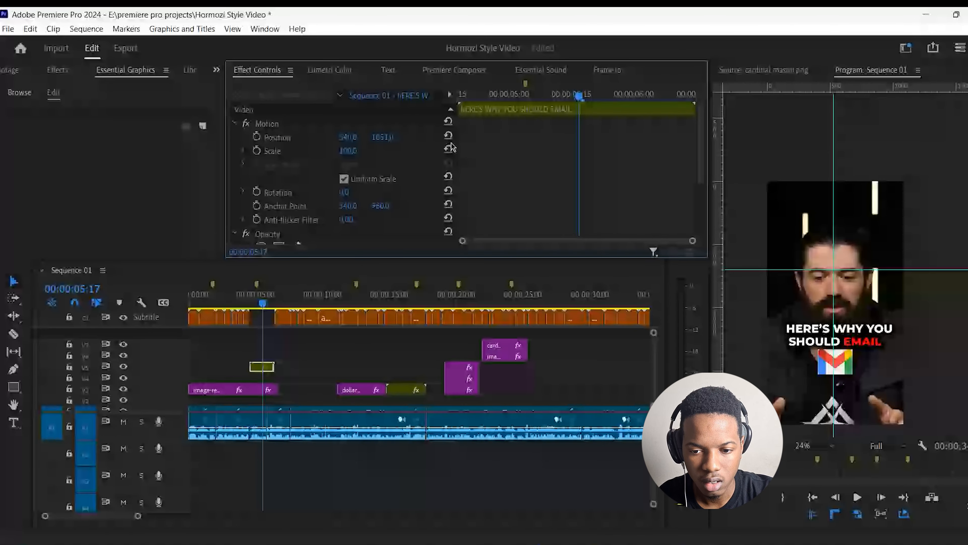
Copy the first Transform effect from the V3 screenshot clip near 20 seconds onto the Gmail logo clip below the text nest.
click(270, 390)
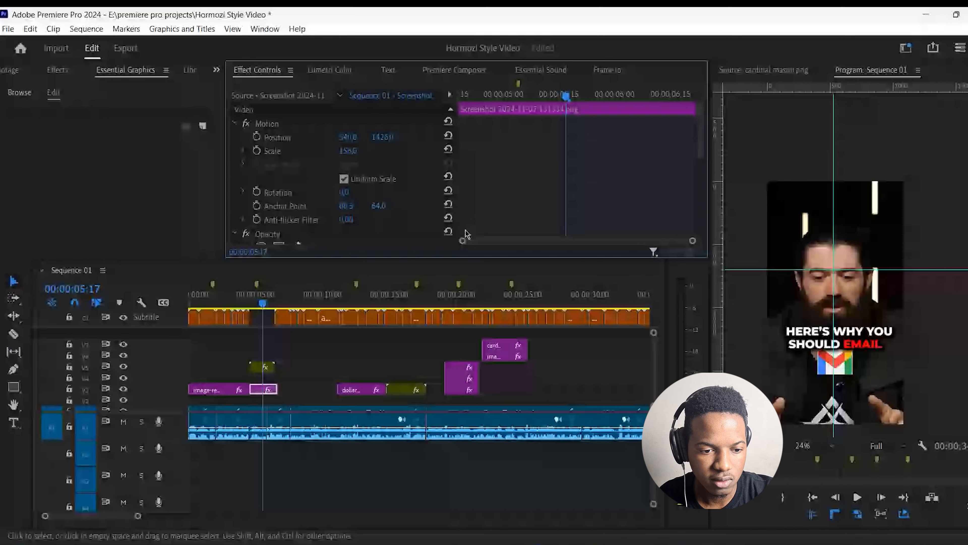
scroll(457, 190, down, 5)
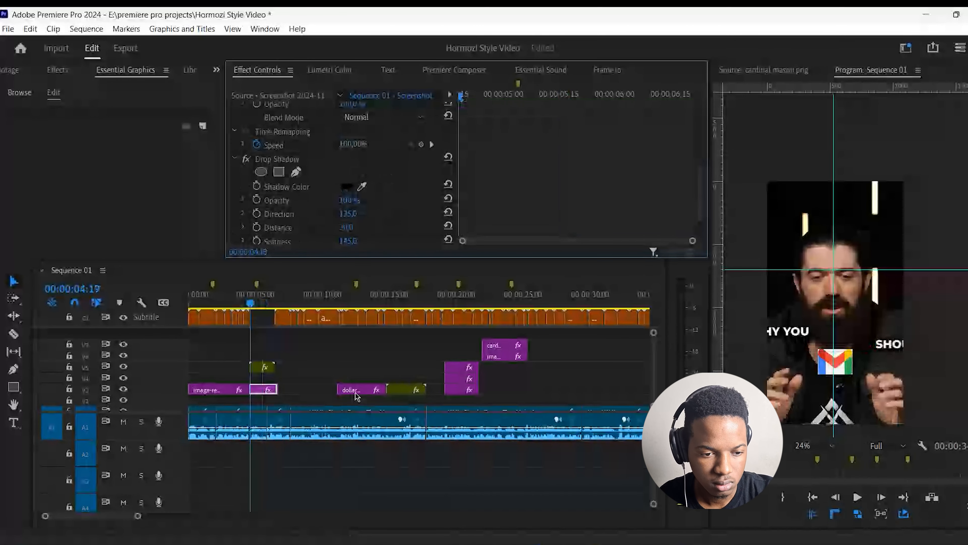
click(455, 391)
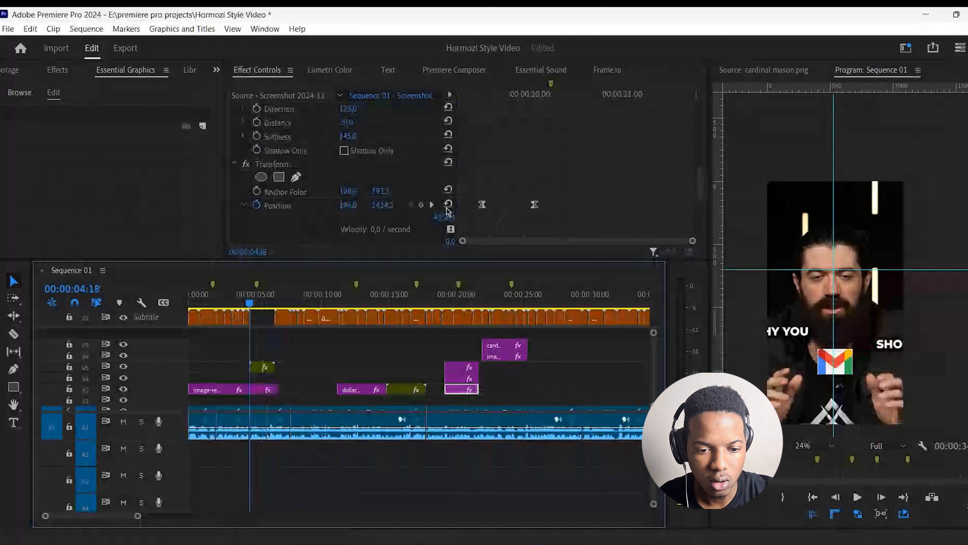
click(237, 164)
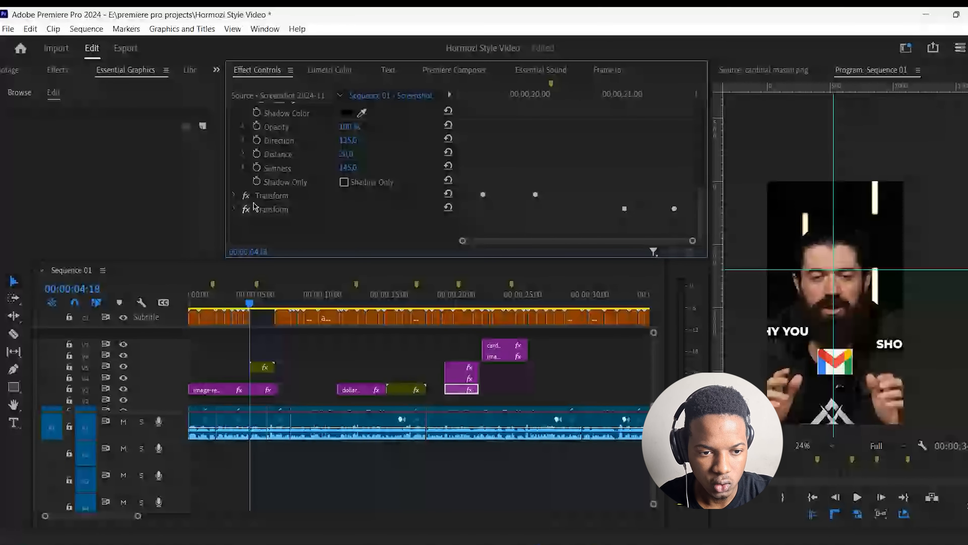
click(265, 198)
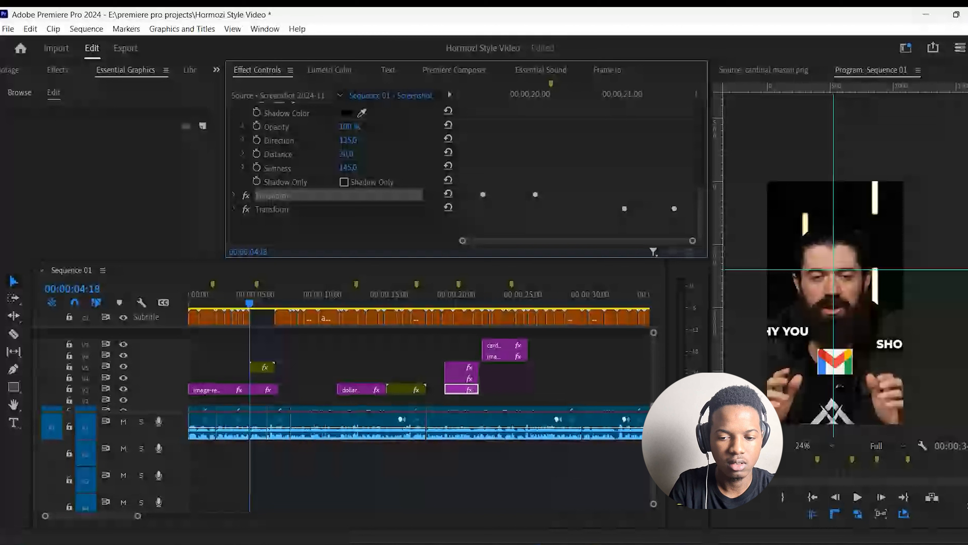
click(259, 389)
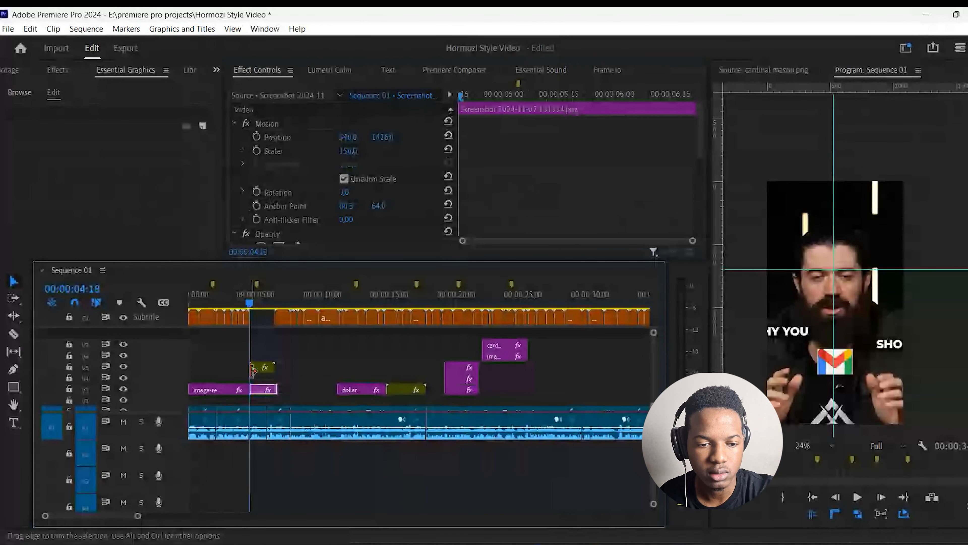
key(ctrl+v)
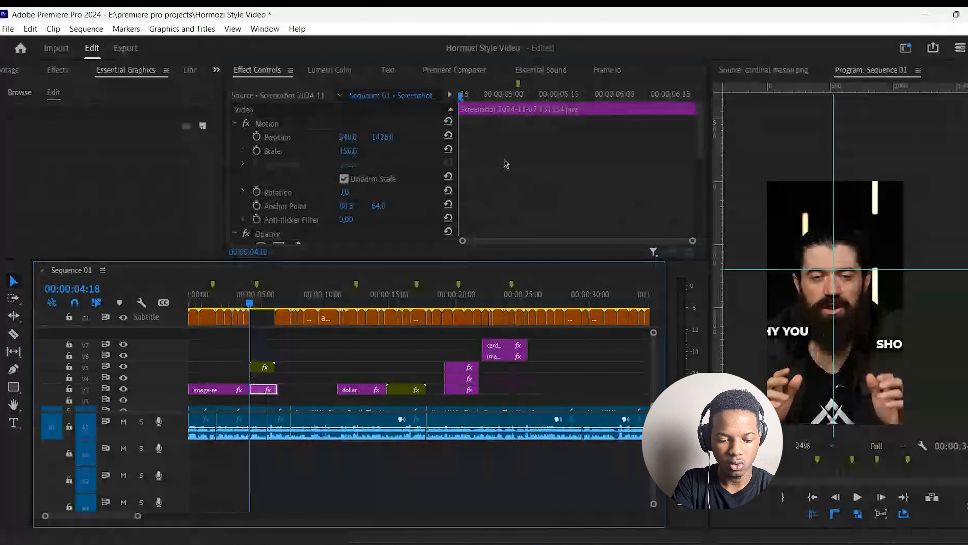
Play back the Gmail logo and text slide-ins and inspect the Transform Position keyframes on the logo clip.
key(space)
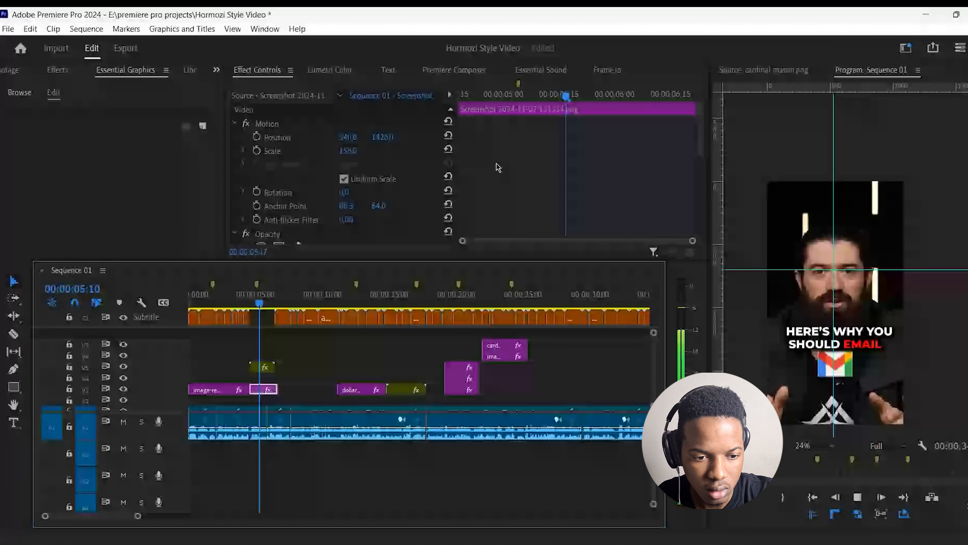
key(space)
scroll(505, 161, down, 1)
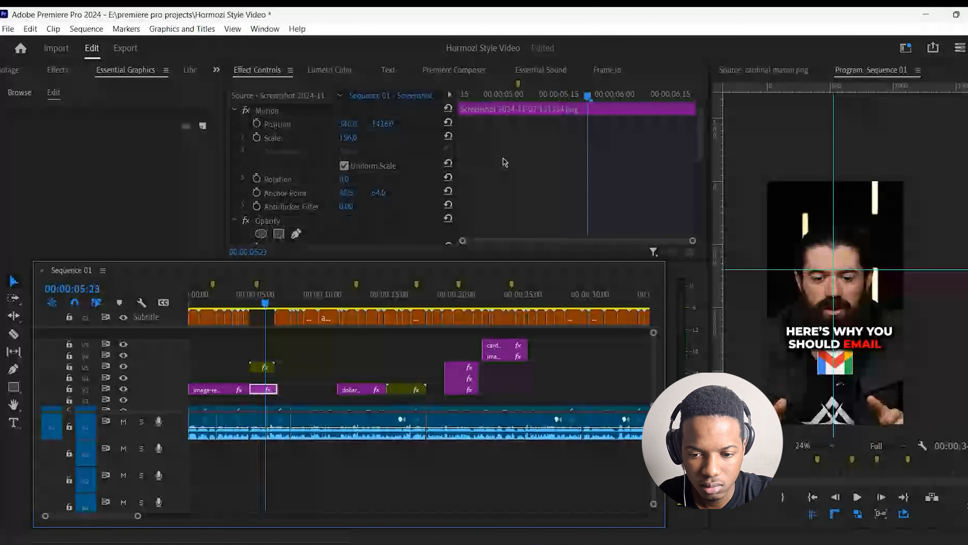
scroll(504, 162, down, 5)
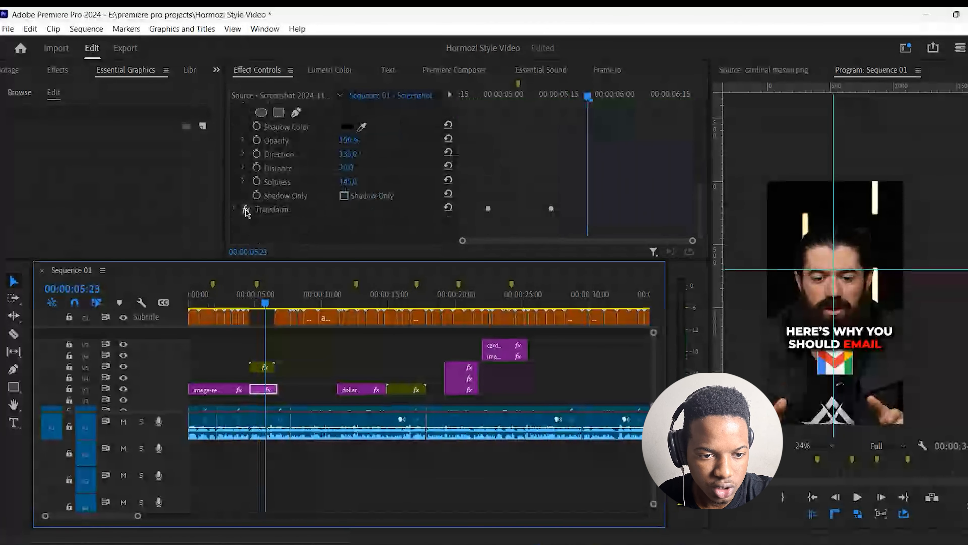
click(245, 209)
scroll(545, 184, down, 3)
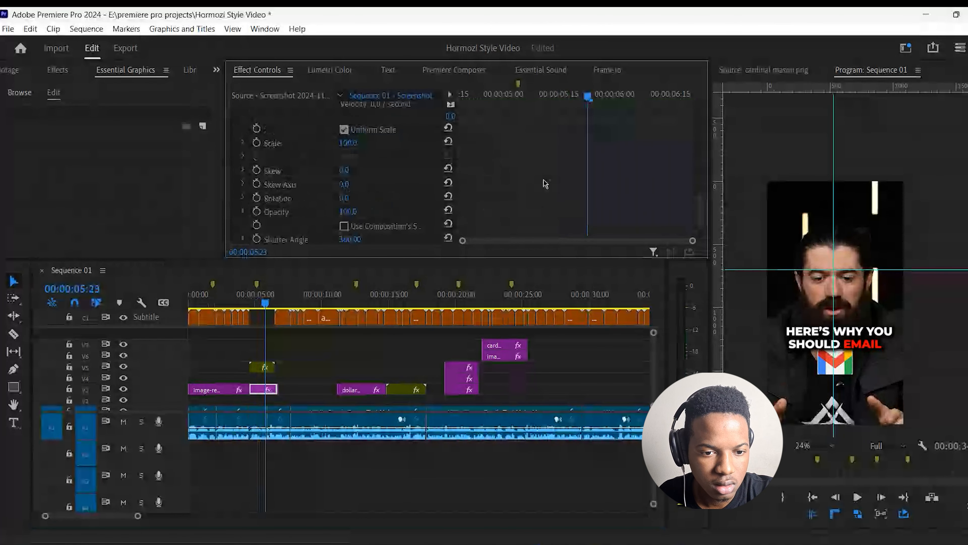
scroll(545, 184, up, 3)
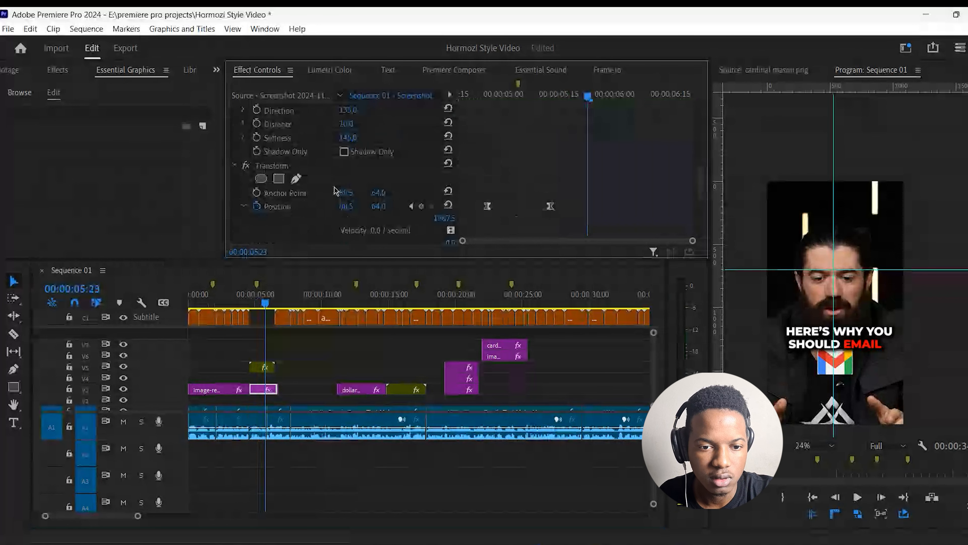
click(235, 166)
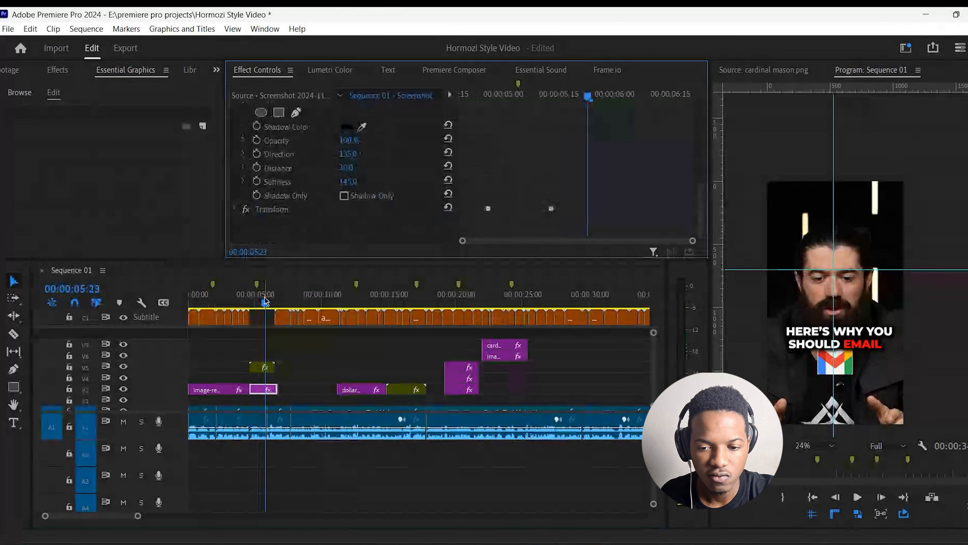
key(space)
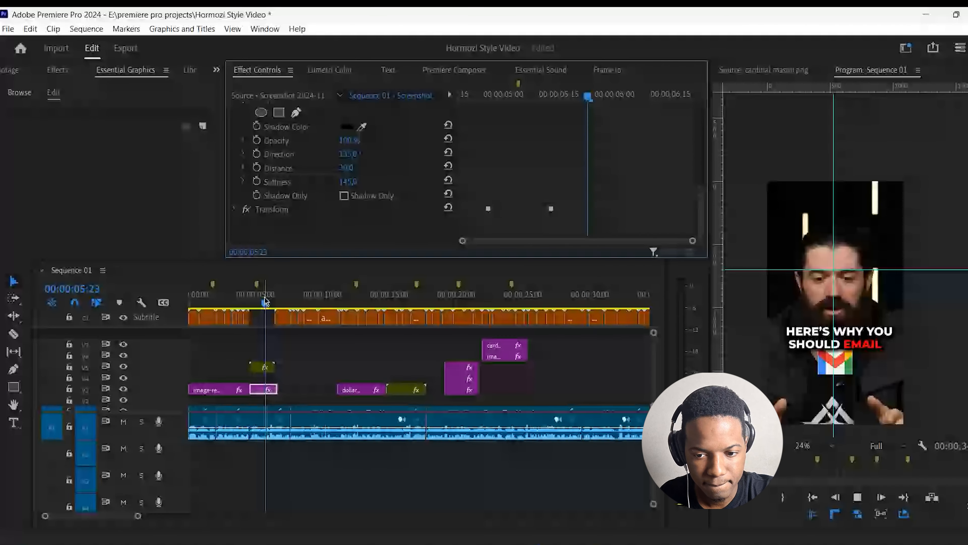
drag(265, 299, 251, 313)
key(space)
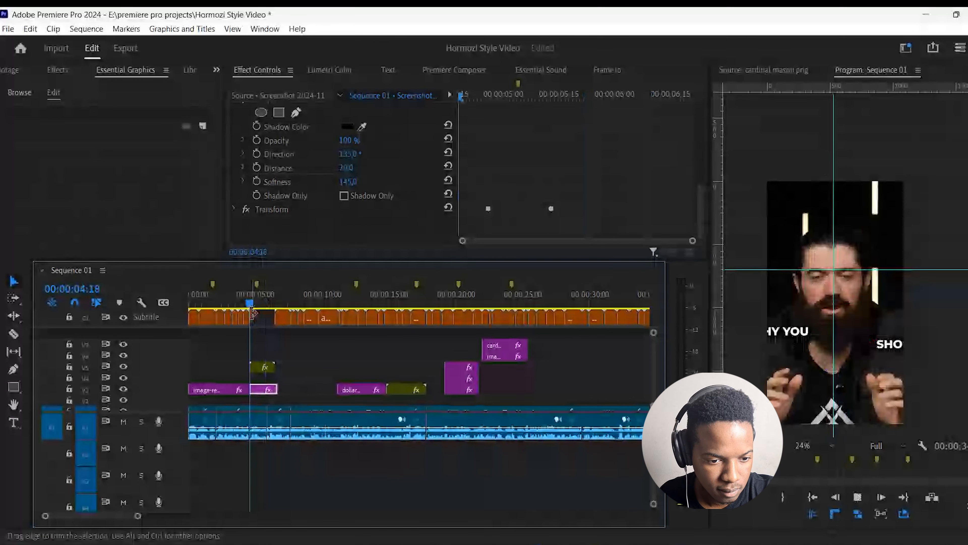
key(space)
key(space)
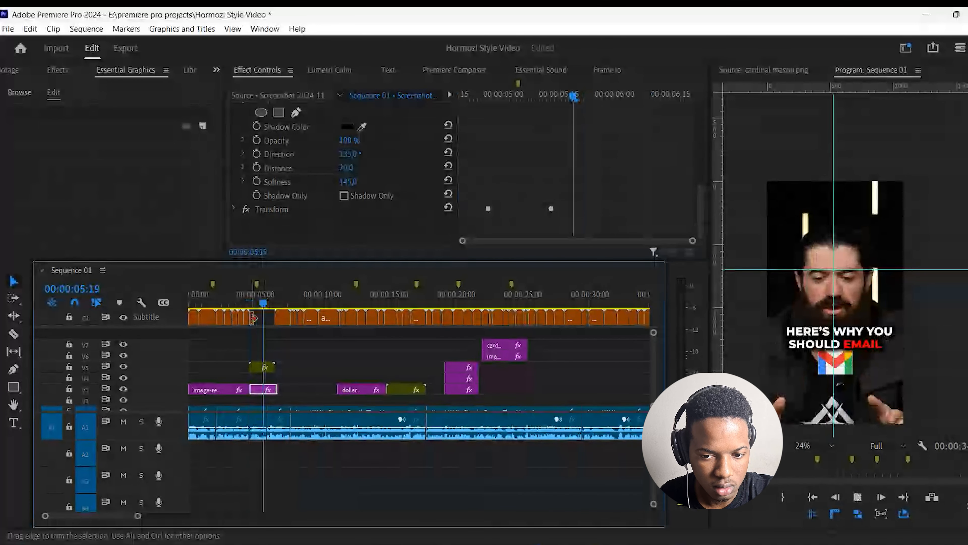
key(space)
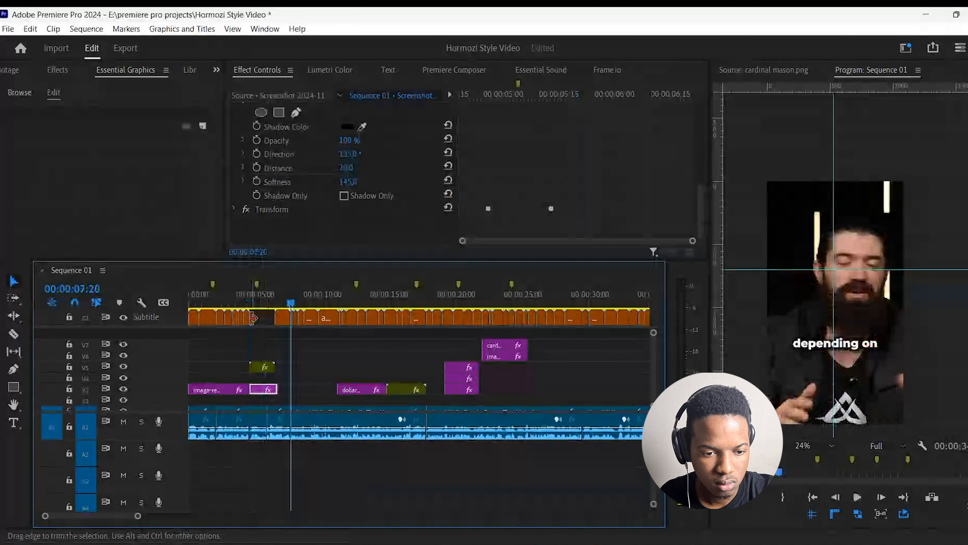
Trim the ends of the text nest and Gmail logo clip to the shot change at 00:00:05:27, and play back the section.
key(Up)
drag(261, 352, 263, 392)
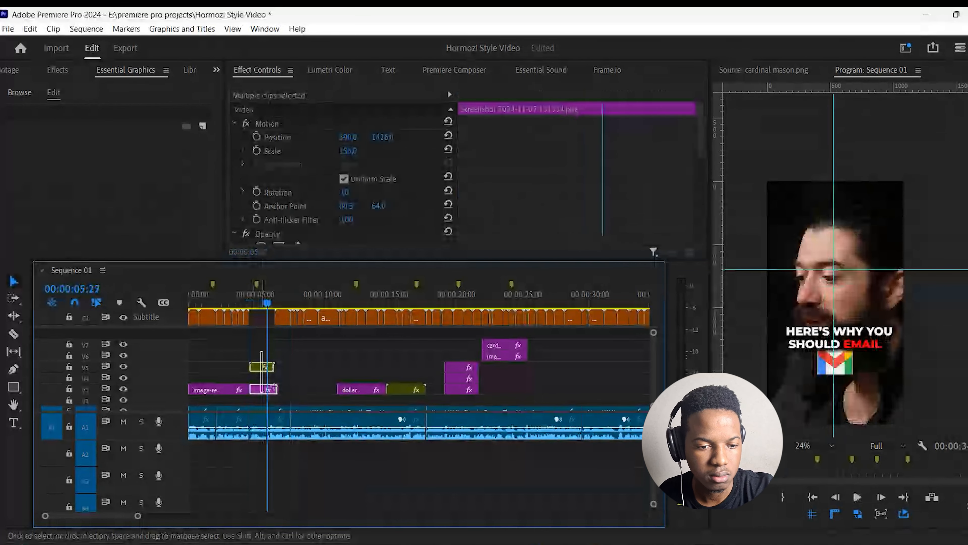
click(283, 386)
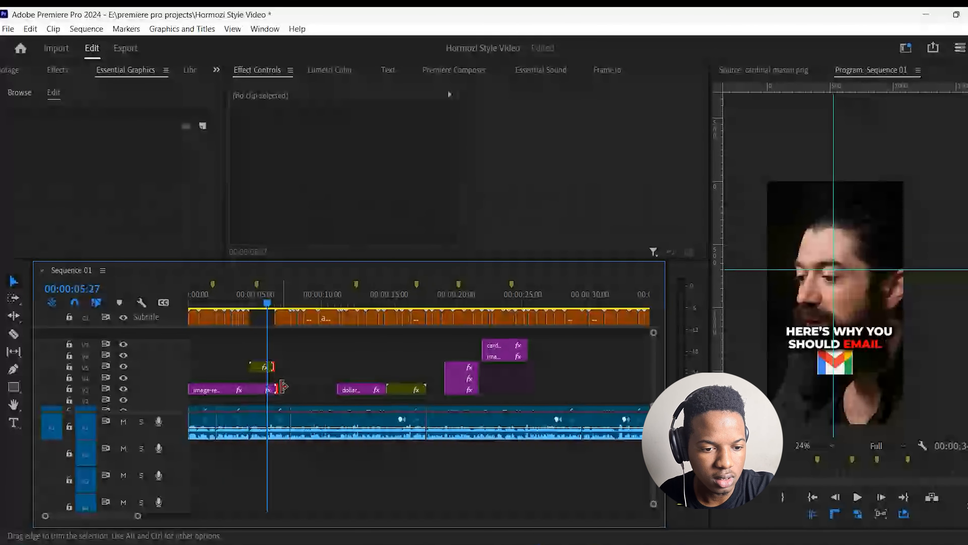
drag(283, 386, 270, 385)
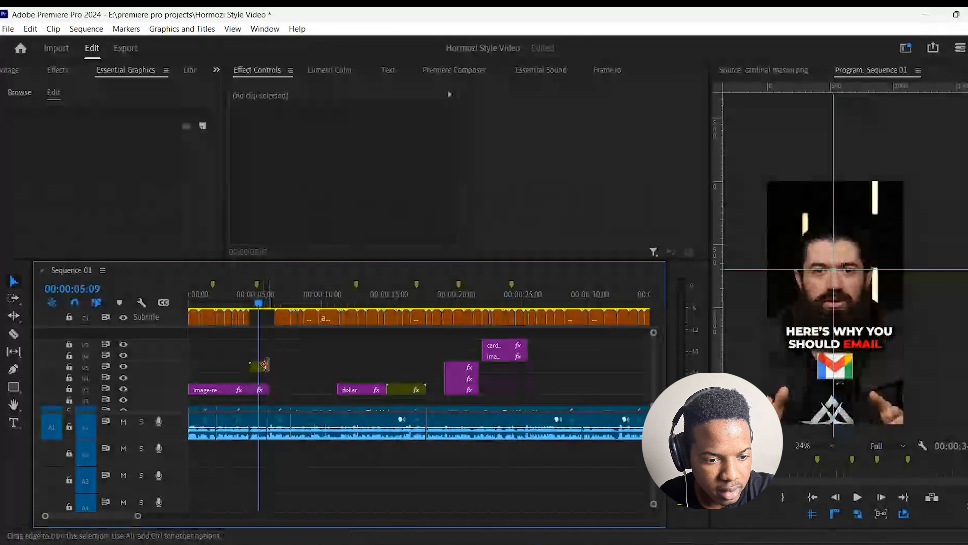
drag(265, 366, 270, 407)
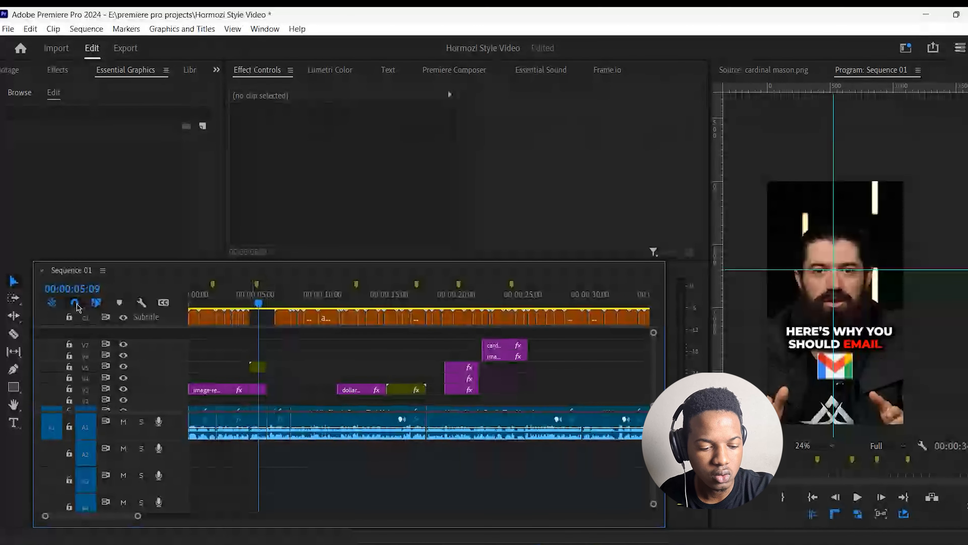
drag(258, 302, 258, 301)
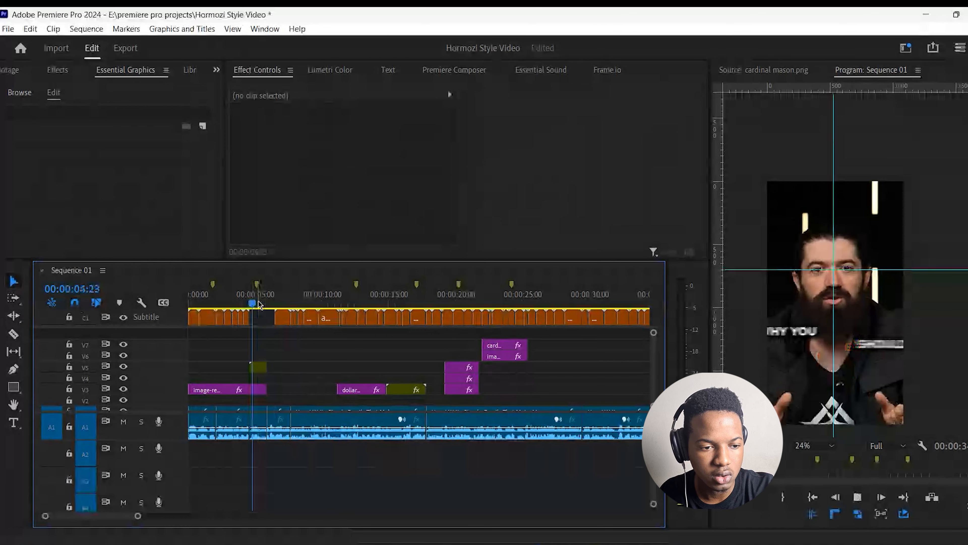
key(space)
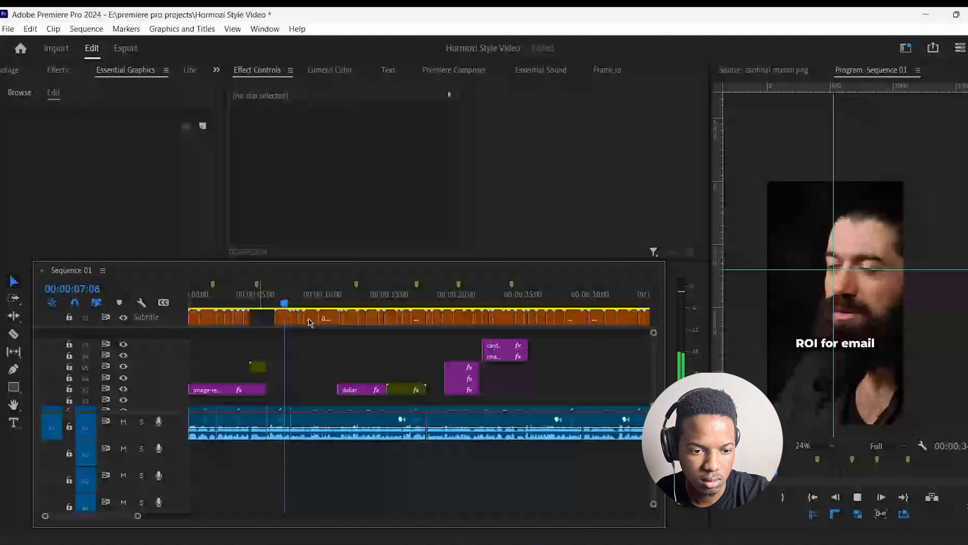
Extend the start of the "ROI for email" caption back to 00:00:05:28, where the trimmed clips end.
click(268, 303)
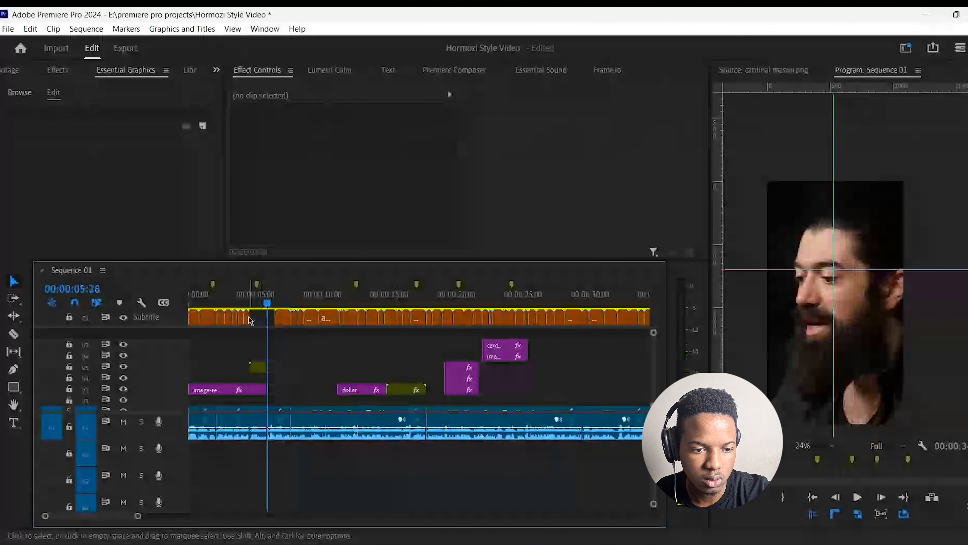
click(283, 323)
drag(284, 324, 271, 320)
Replace the text of the "ROI for email" caption with "The Average".
click(874, 343)
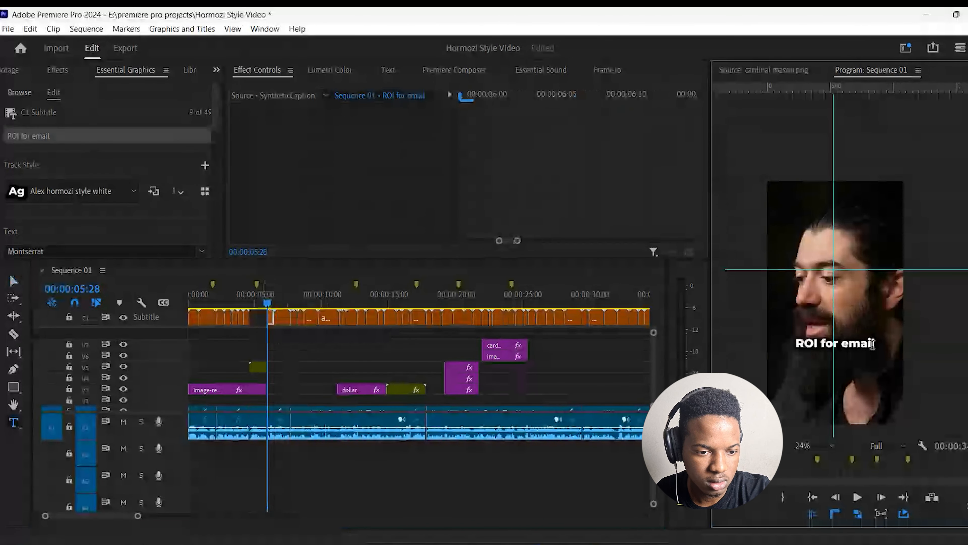
key(ctrl+a)
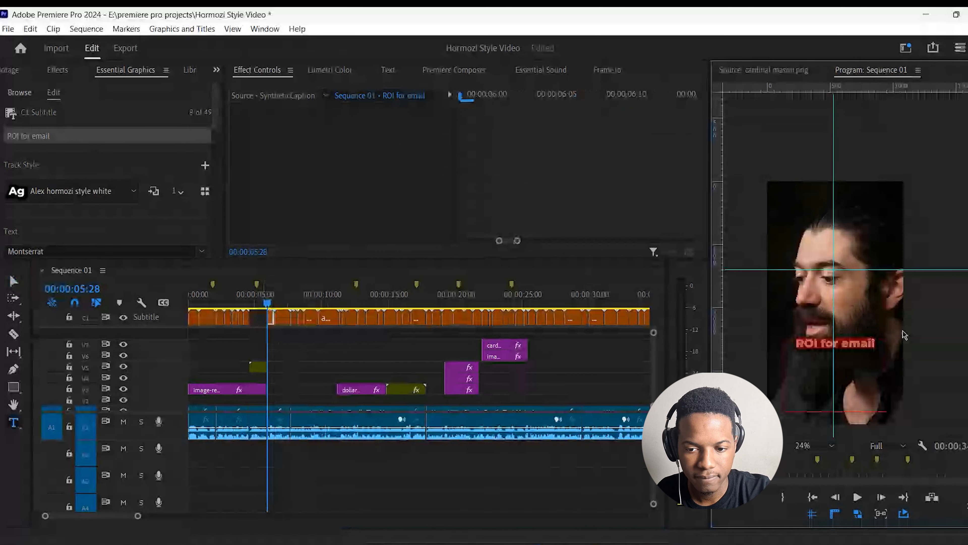
key(BackSpace)
text(The)
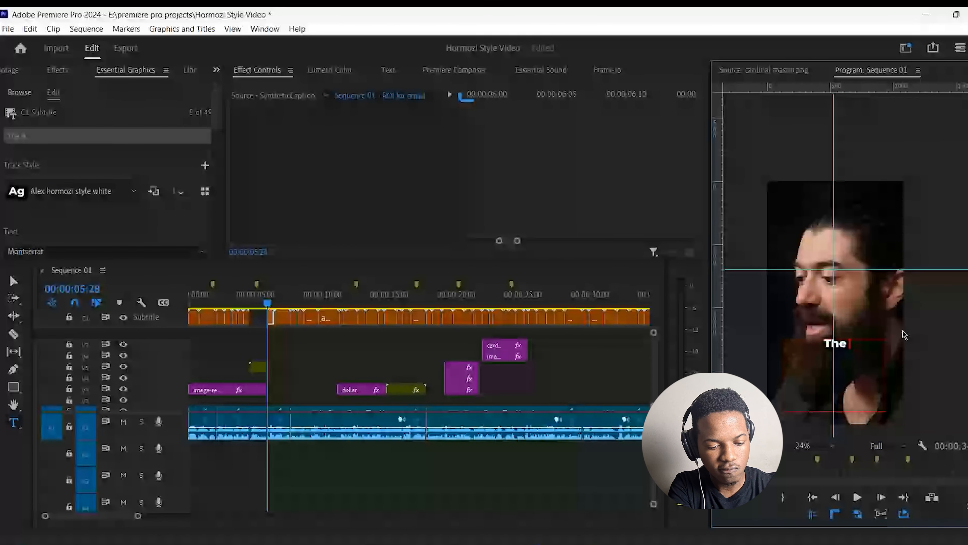
text( Ave)
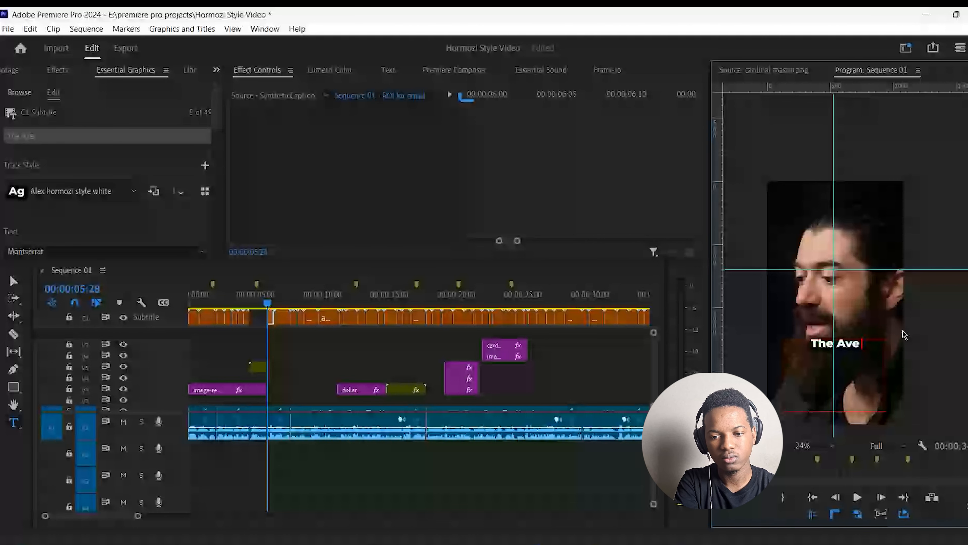
text(rage)
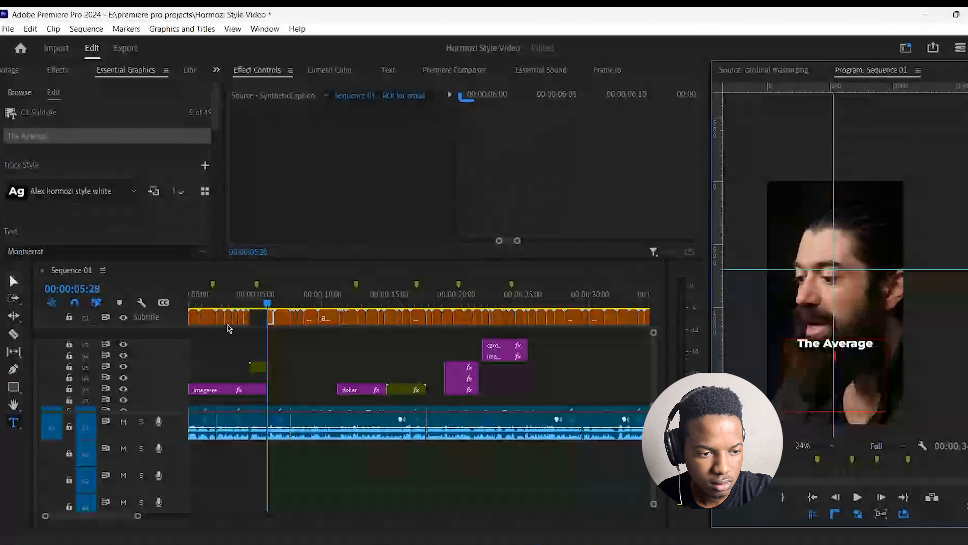
Play back the section from about 00:00:05:00 to check the retimed captions after the Gmail logo.
click(256, 302)
key(space)
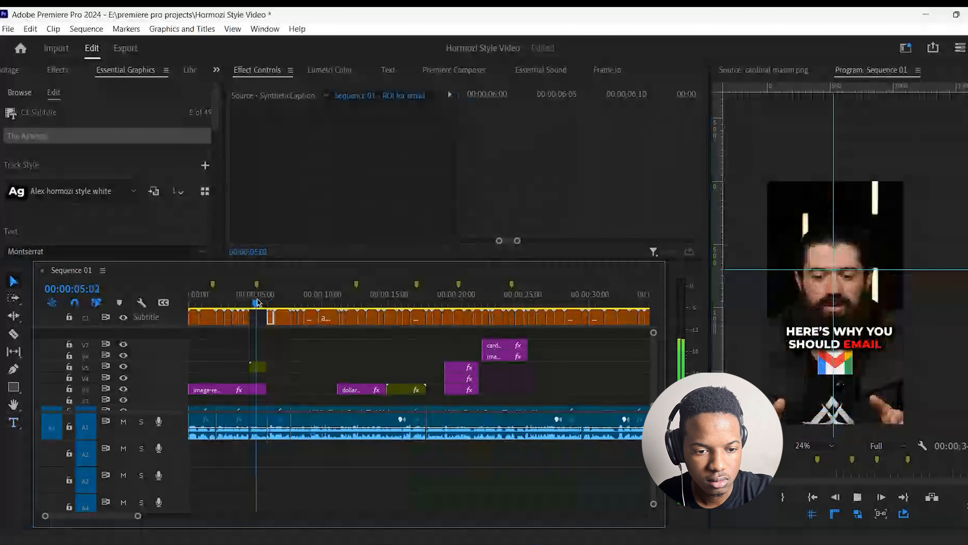
key(space)
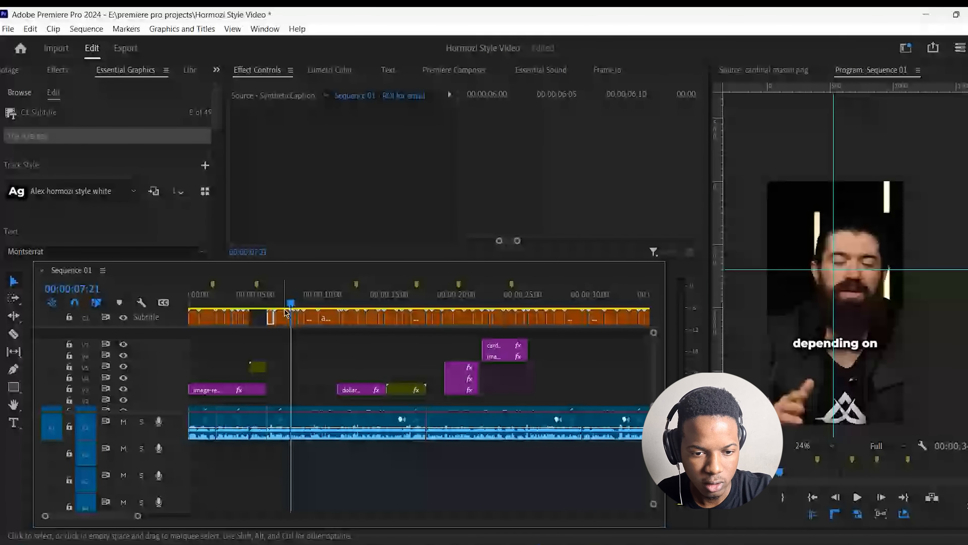
Set the fill colour of the word "ROI" in the "ROI for email" caption to bright green.
click(282, 302)
click(818, 345)
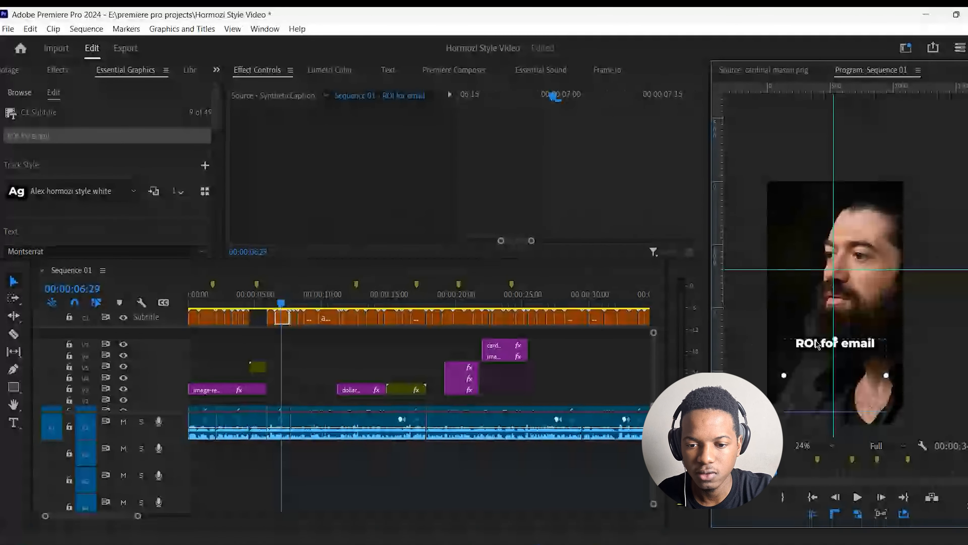
double_click(817, 344)
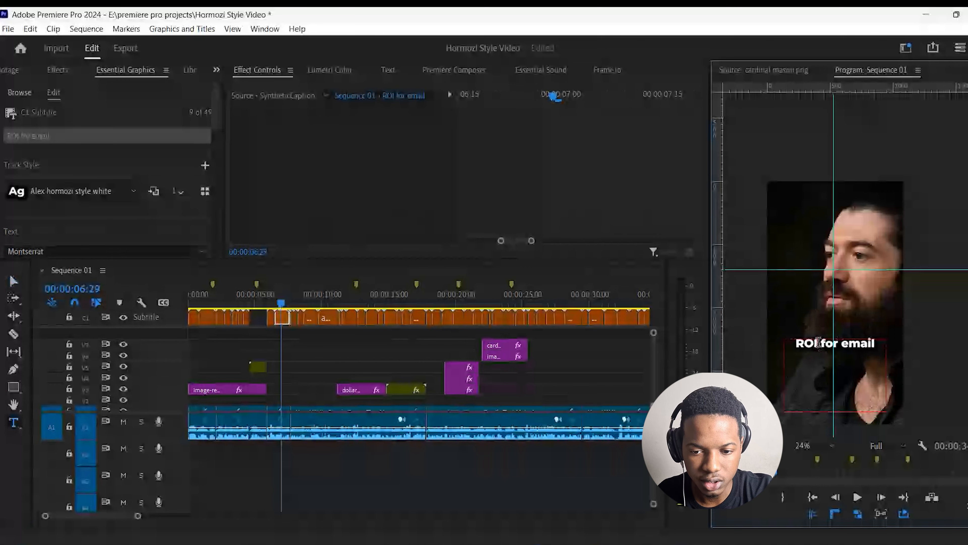
double_click(819, 342)
scroll(53, 195, down, 5)
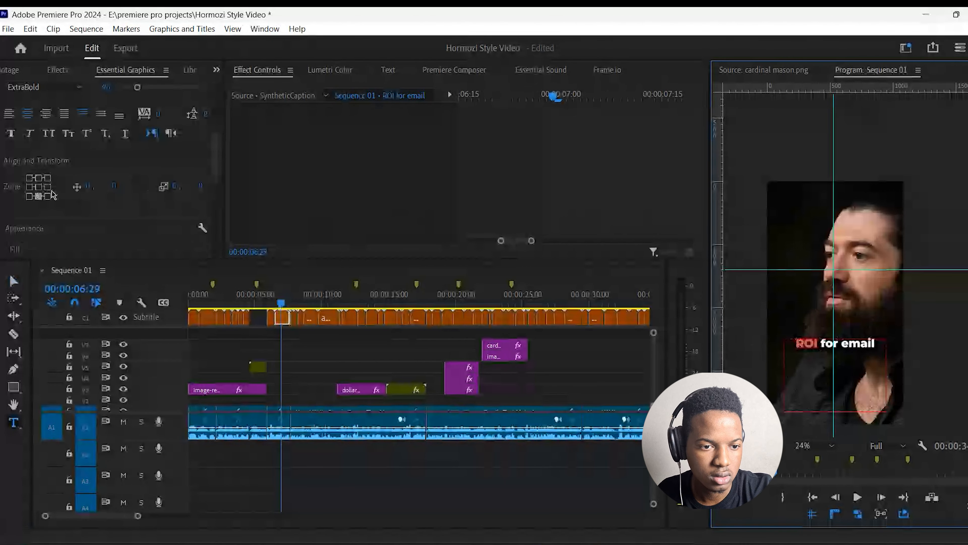
scroll(53, 194, down, 5)
click(41, 109)
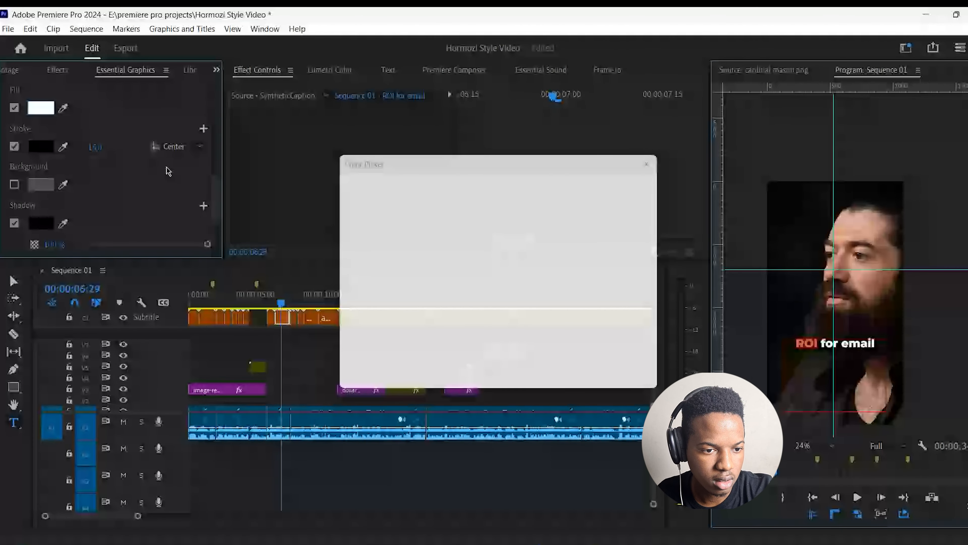
click(524, 261)
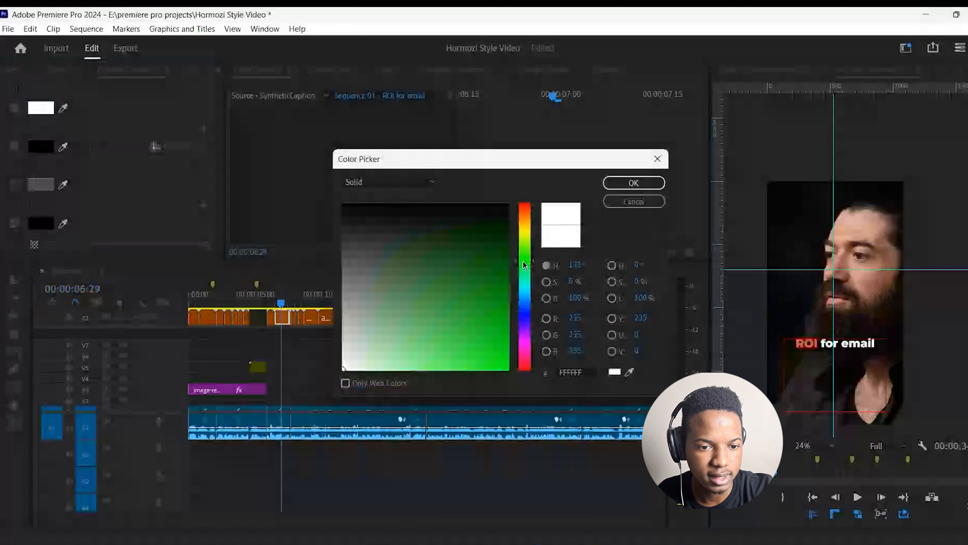
drag(524, 262, 525, 265)
click(508, 369)
key(Return)
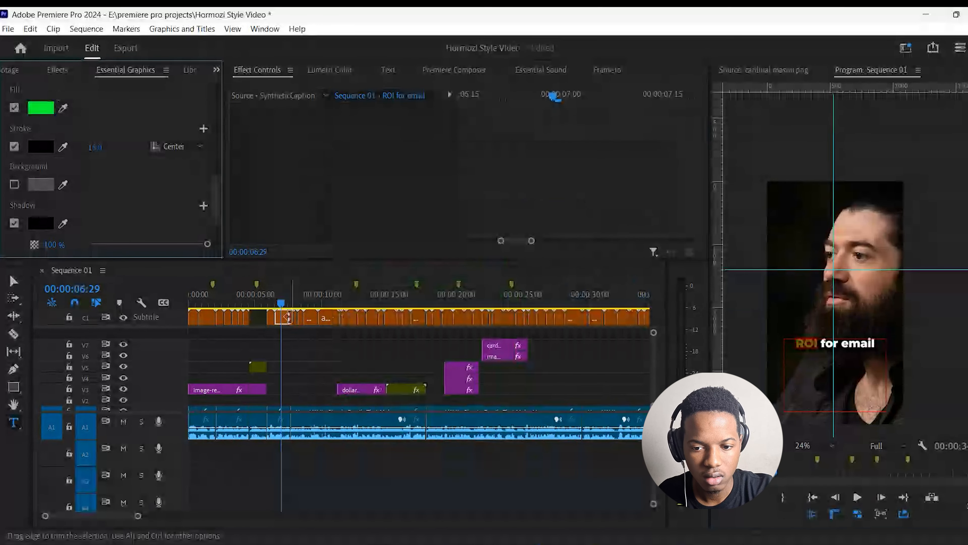
click(287, 334)
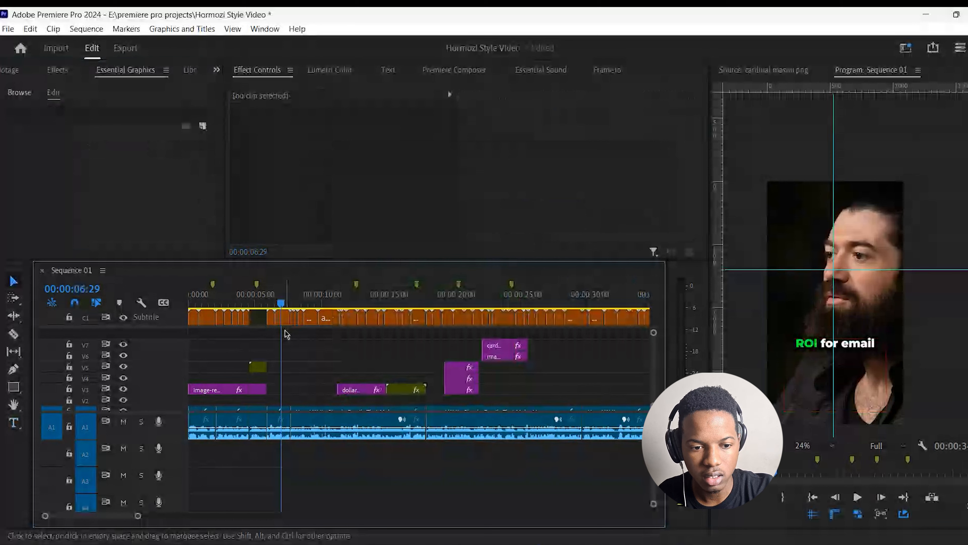
Play back the captions from 00:00:06:29 and around 00:00:09:00 to check their wording against the speech.
key(space)
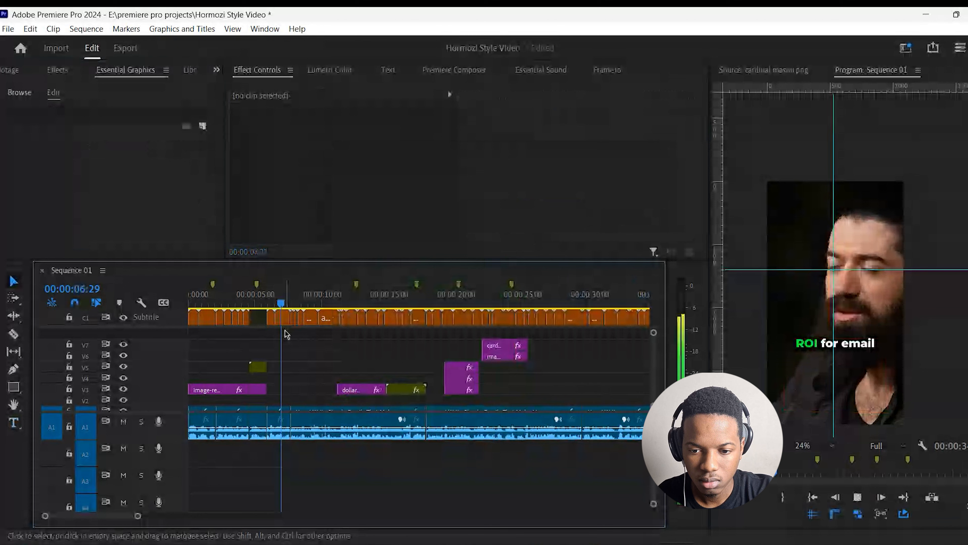
click(309, 300)
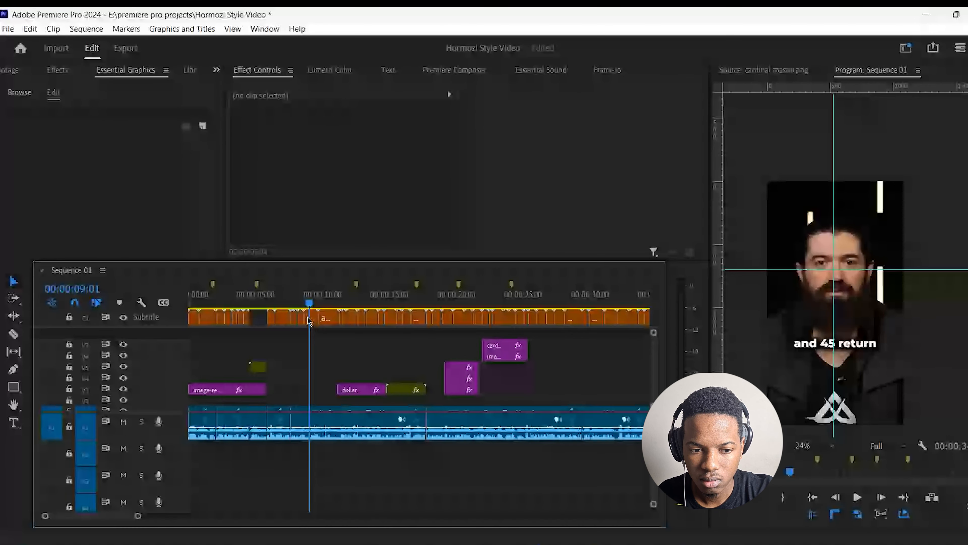
key(space)
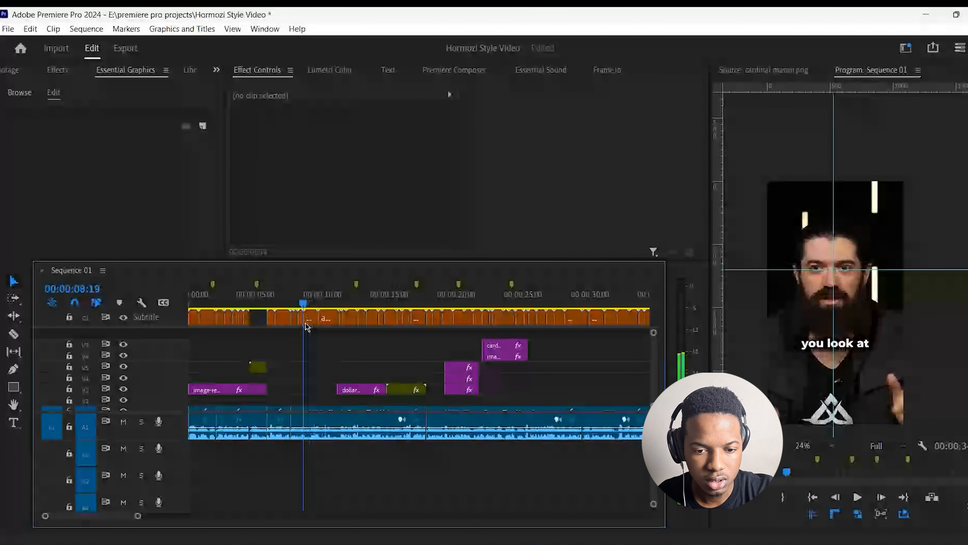
key(space)
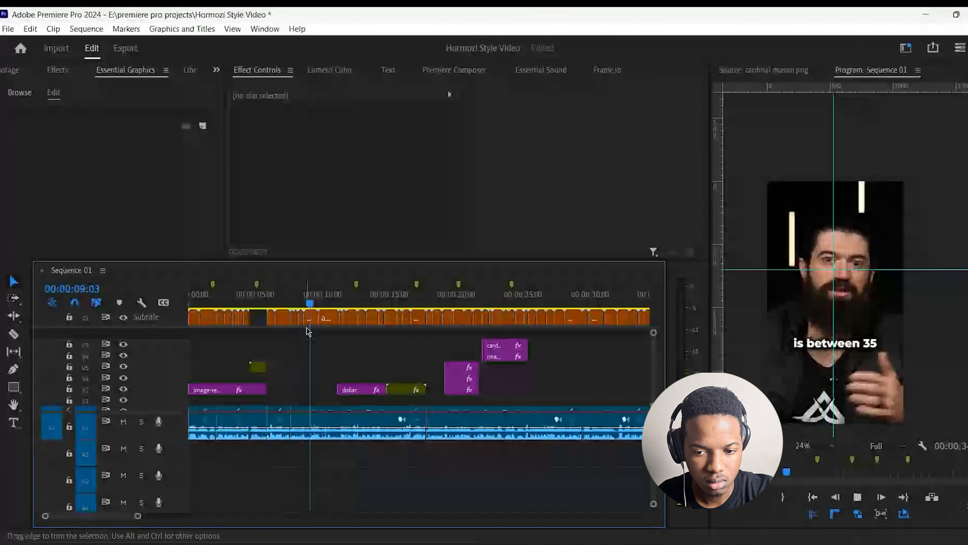
key(space)
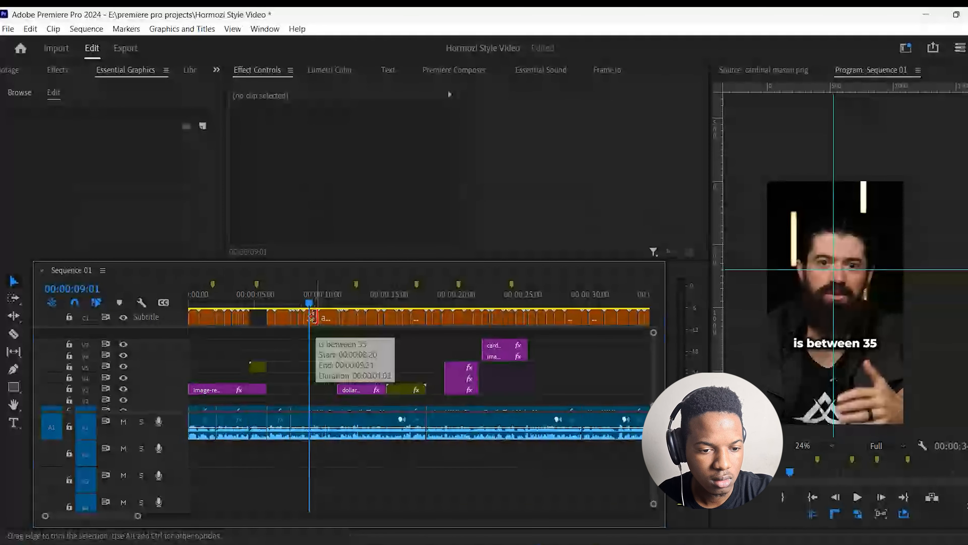
Trim the end of the "is between 35" caption to 00:00:09:01 and remove "35" from its text.
double_click(312, 318)
click(394, 194)
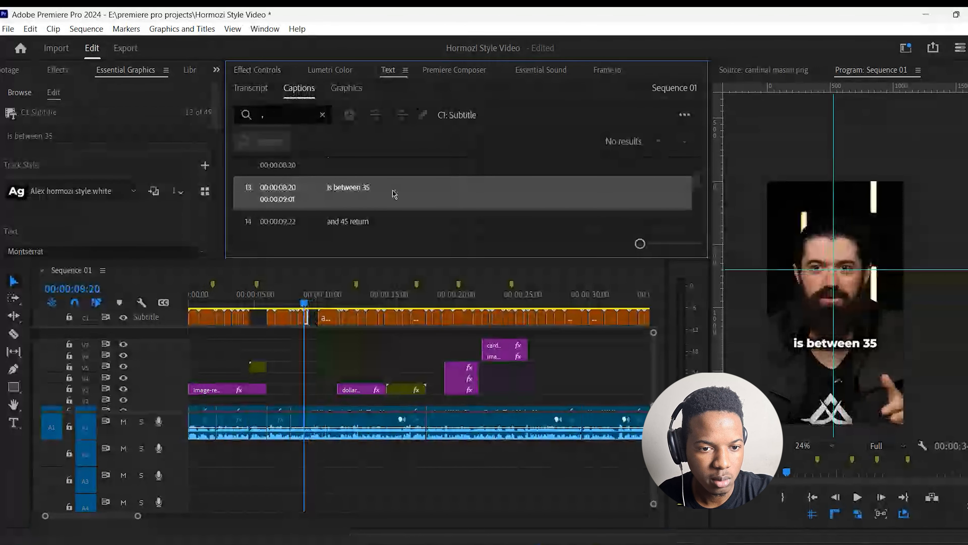
double_click(394, 193)
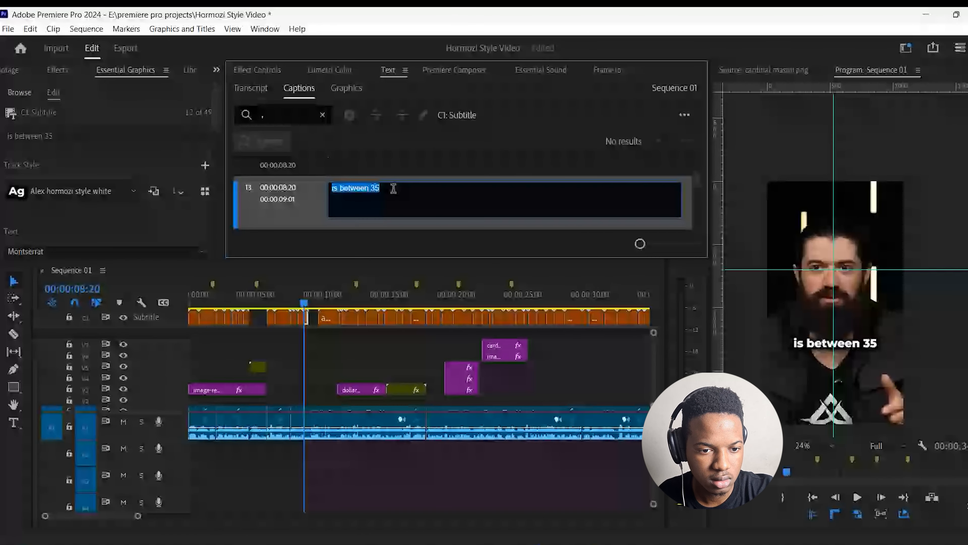
double_click(387, 189)
key(BackSpace)
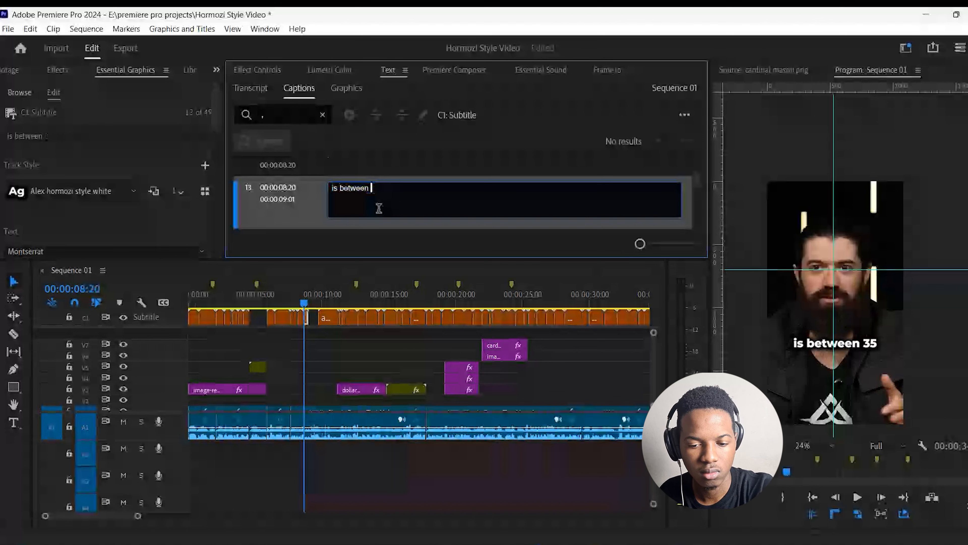
Change the "and 45 return" caption to "35 - 45 return" and extend its start back to 00:00:09:01.
click(312, 214)
click(340, 212)
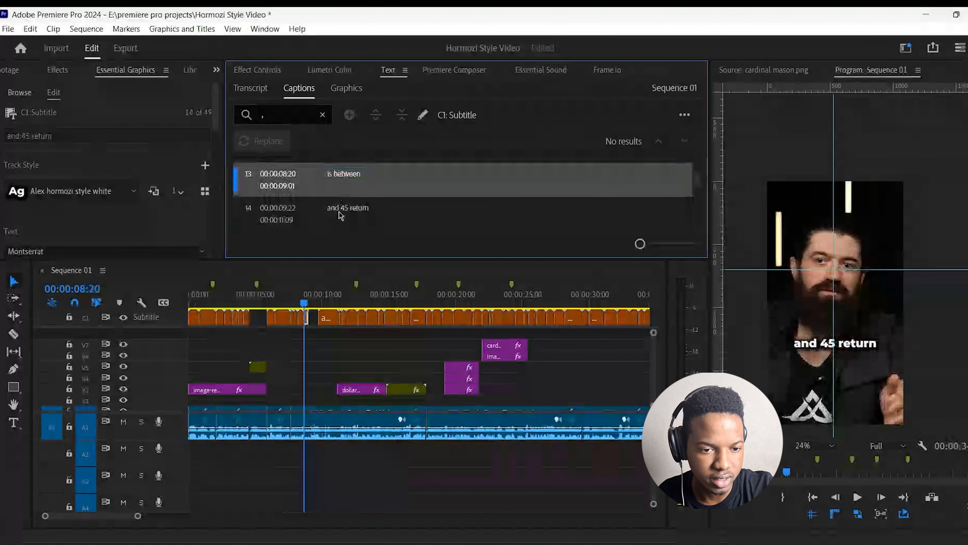
click(341, 214)
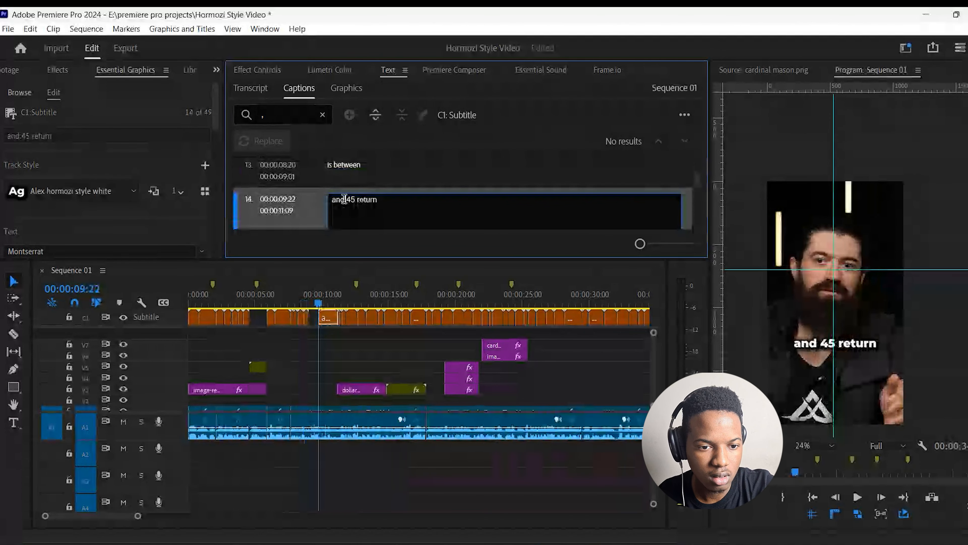
drag(344, 199, 326, 210)
text(3)
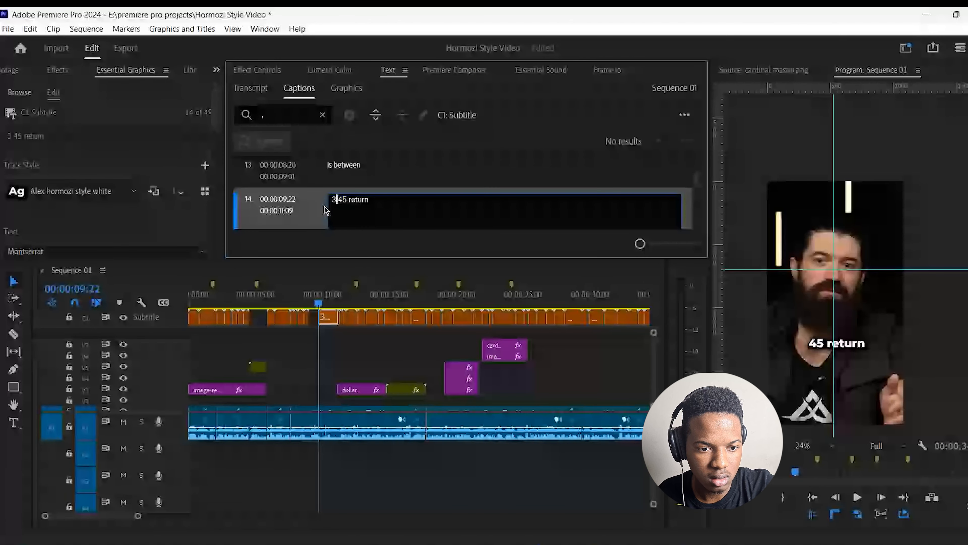
text(5 )
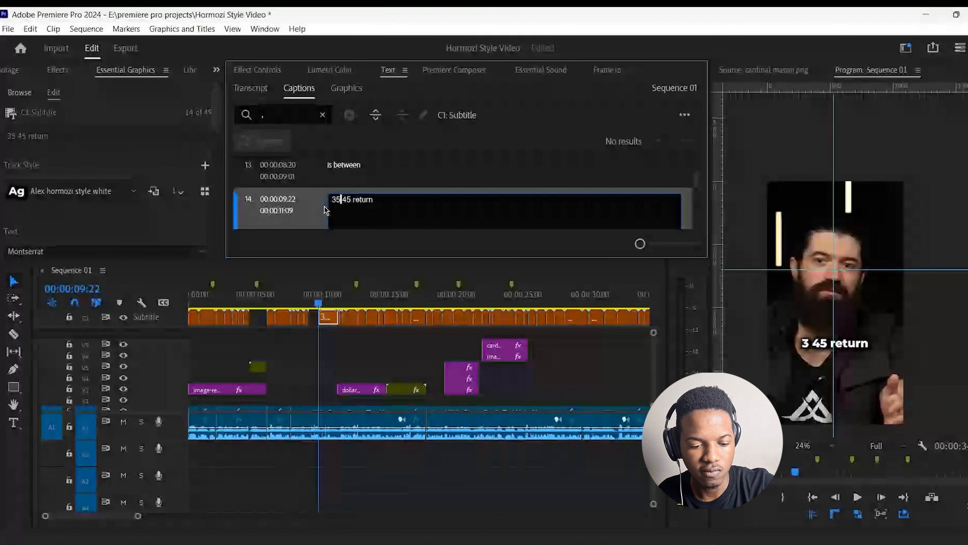
text(-)
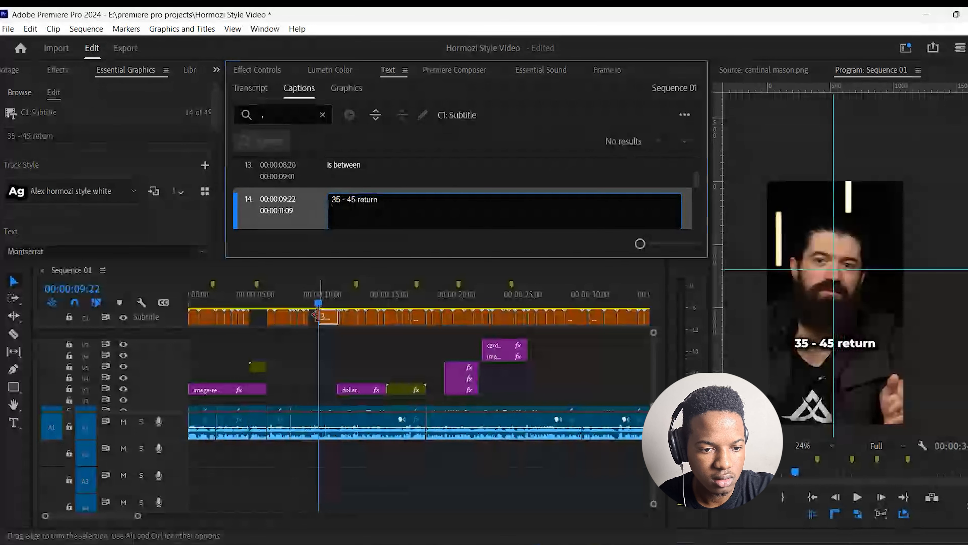
drag(316, 316, 306, 315)
Play back the section from the "is between" caption through the dollar bill graphics and save the project.
click(303, 300)
key(space)
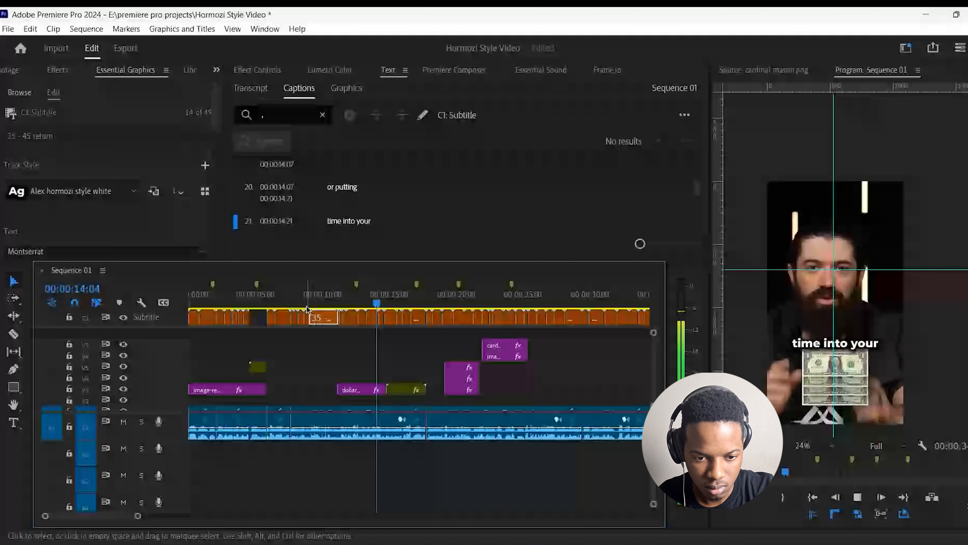
key(space)
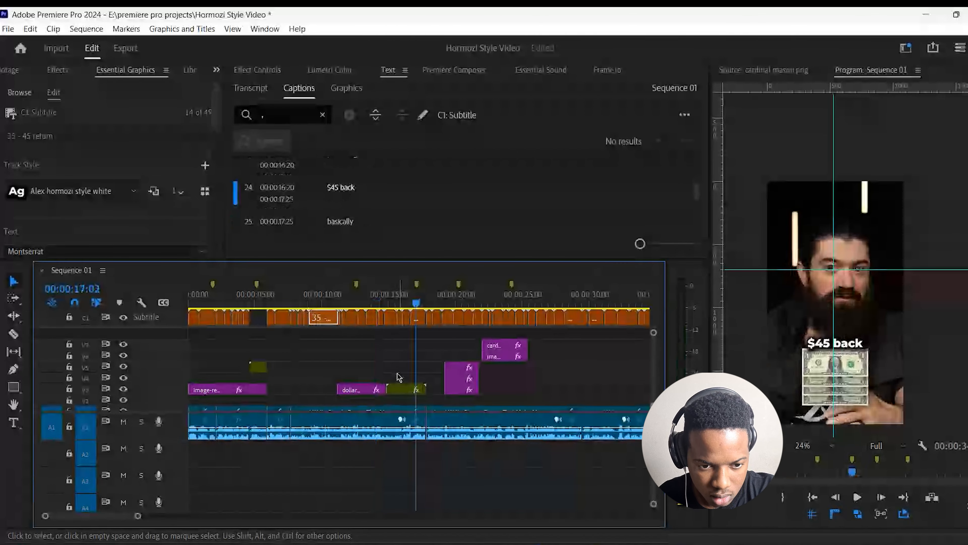
key(ctrl+s)
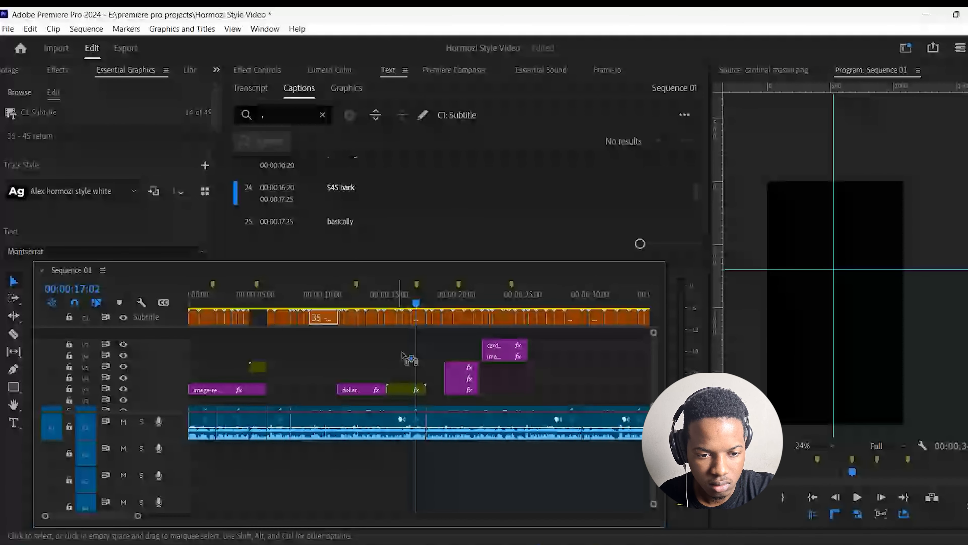
Move the dollar bill clip and its adjoining nest up to track V6 and about two seconds later, and play back the section.
drag(406, 356, 372, 302)
click(354, 302)
key(space)
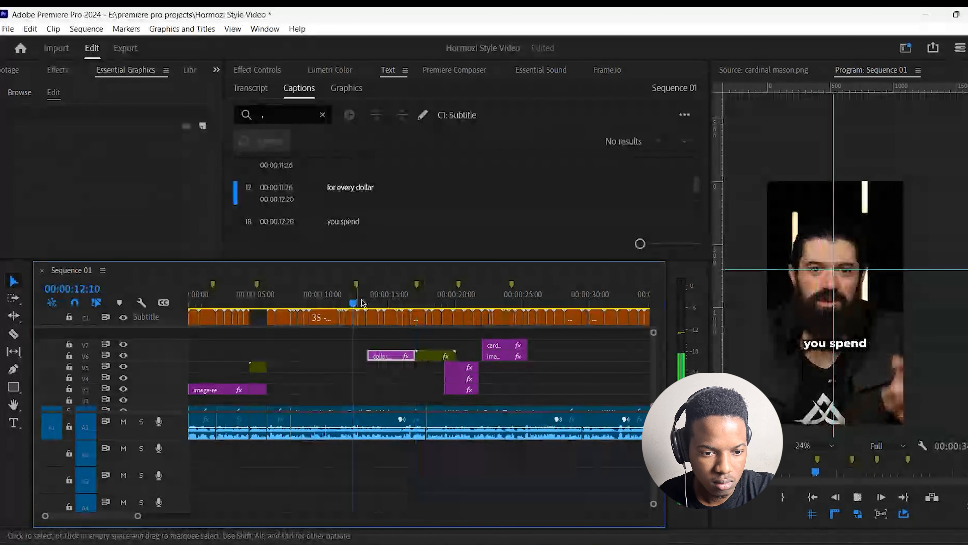
Extend the start of the dollar bill clip back to 00:00:11:25, just before the "for every dollar" caption.
click(350, 302)
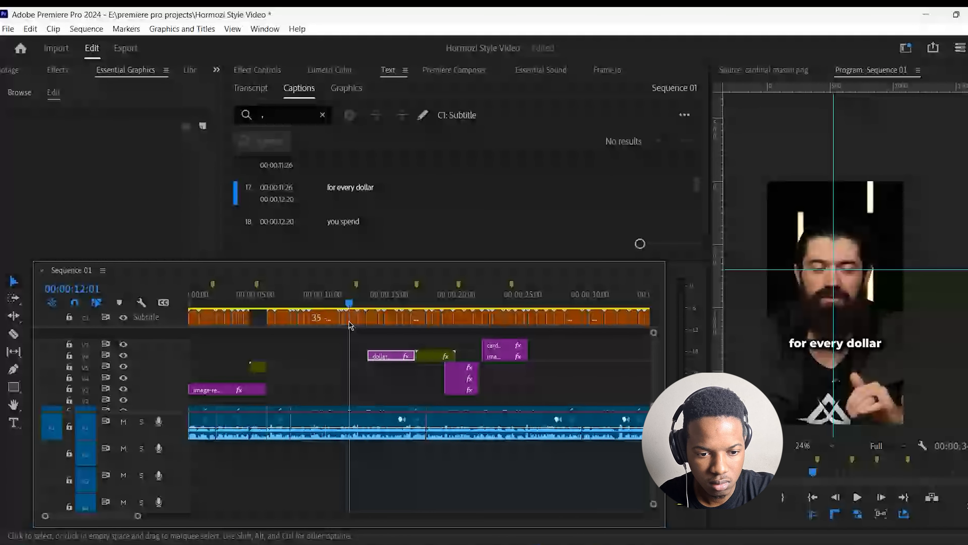
key(Left)
key(Left)
key(Left)
key(Left)
key(Left)
key(Left)
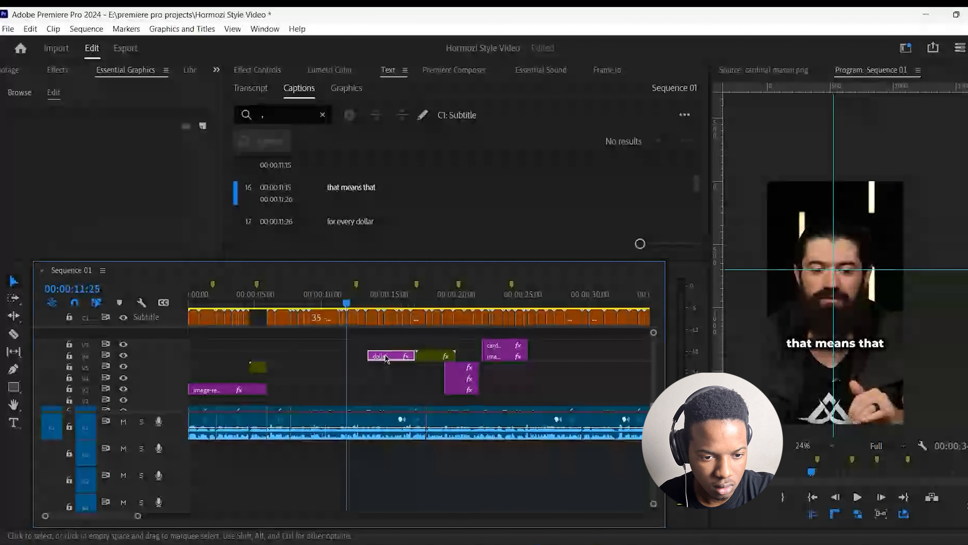
drag(386, 358, 421, 357)
Extend the start of the dollar bill clip back to 00:00:10:12 and play back the section through the "basically" caption.
key(space)
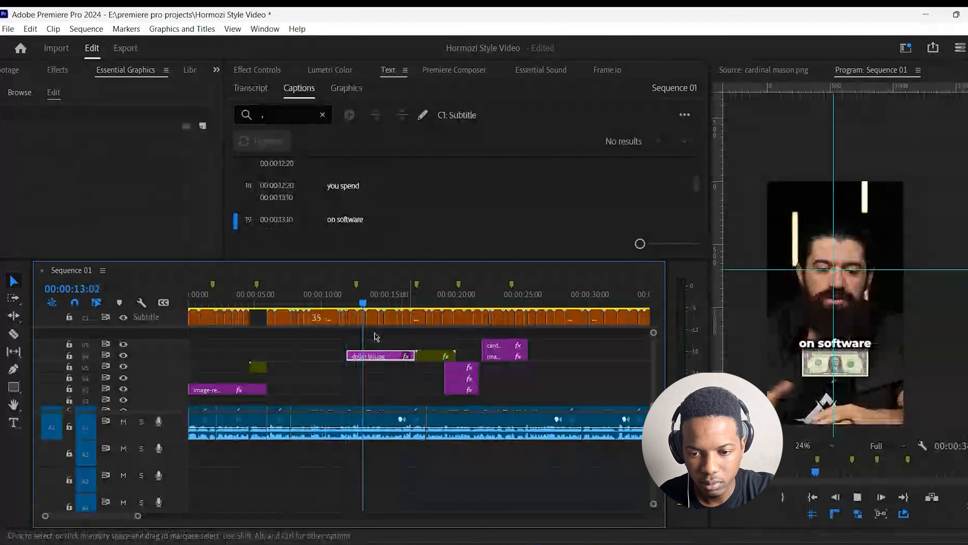
key(space)
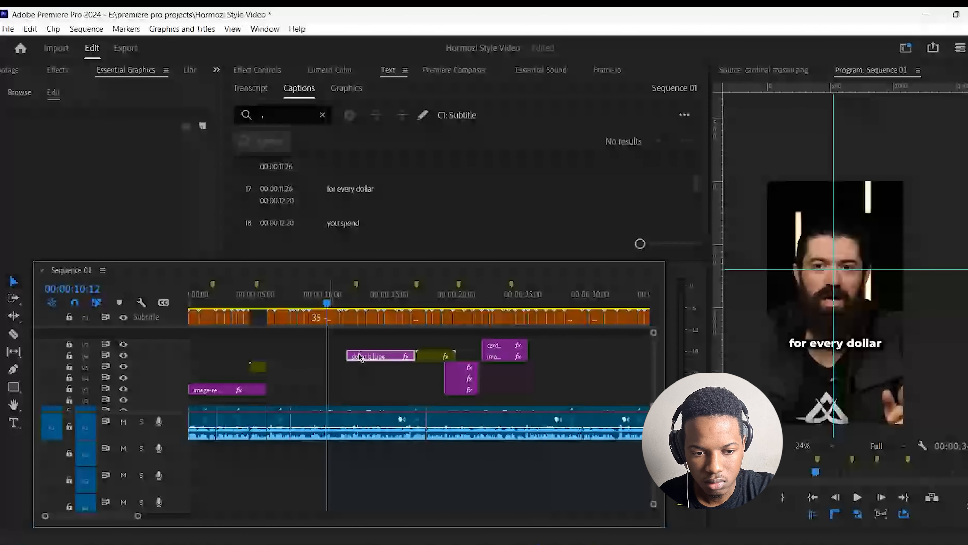
drag(360, 357, 345, 357)
drag(403, 355, 421, 357)
key(space)
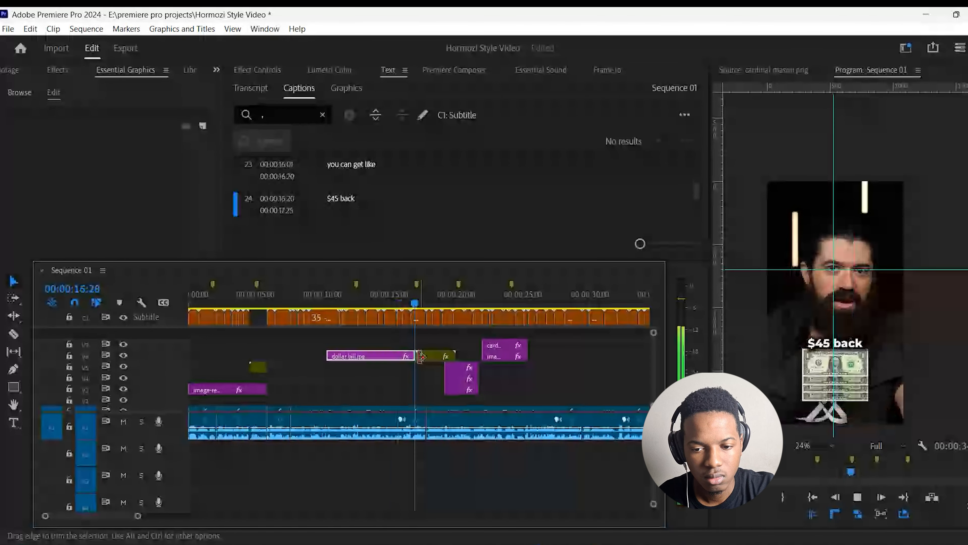
key(space)
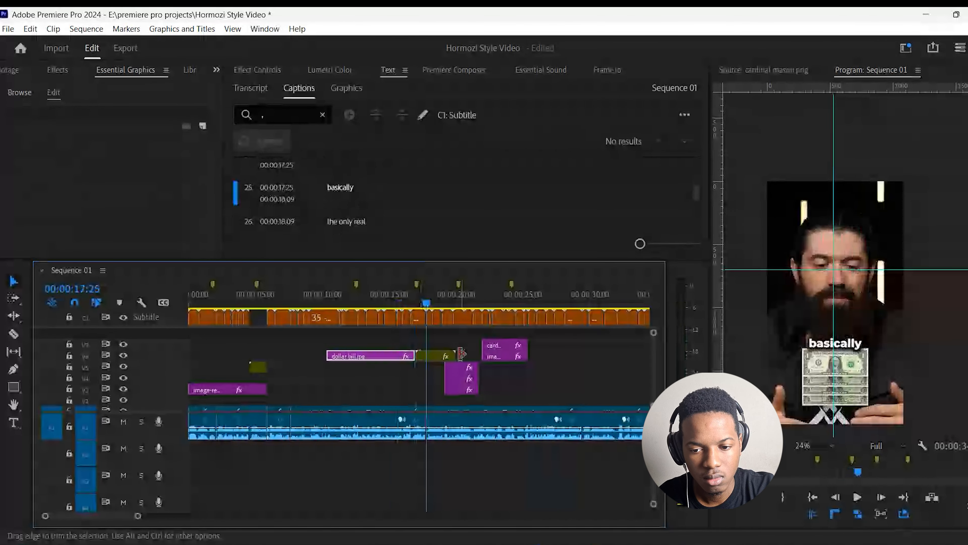
key(space)
key(space)
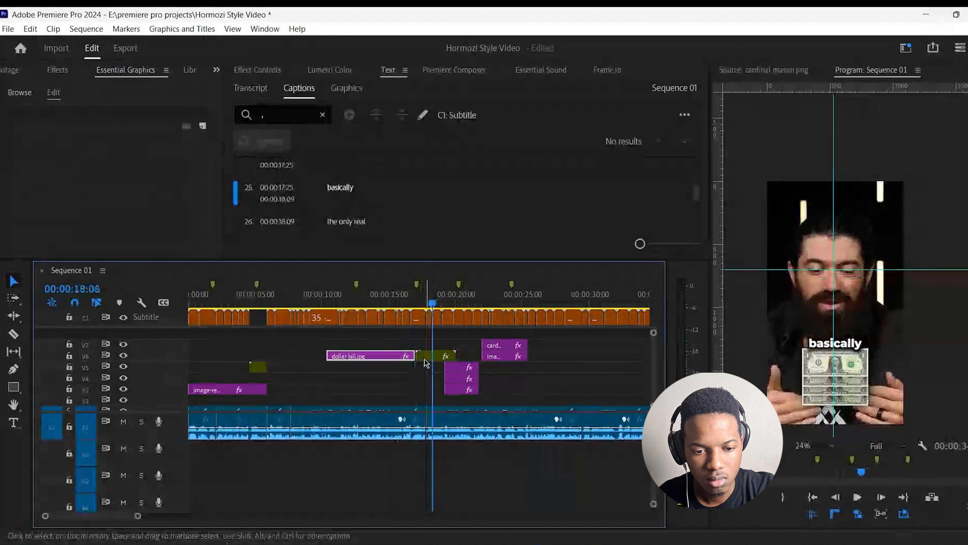
Move the nest after the dollar bill clip earlier, to about the start of the "$45 back" caption.
click(427, 359)
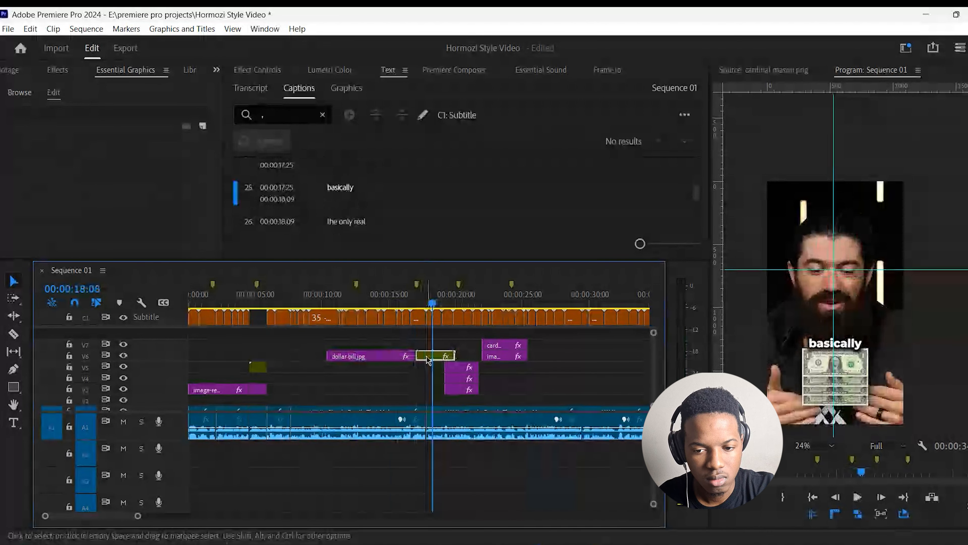
drag(427, 359, 409, 303)
click(406, 304)
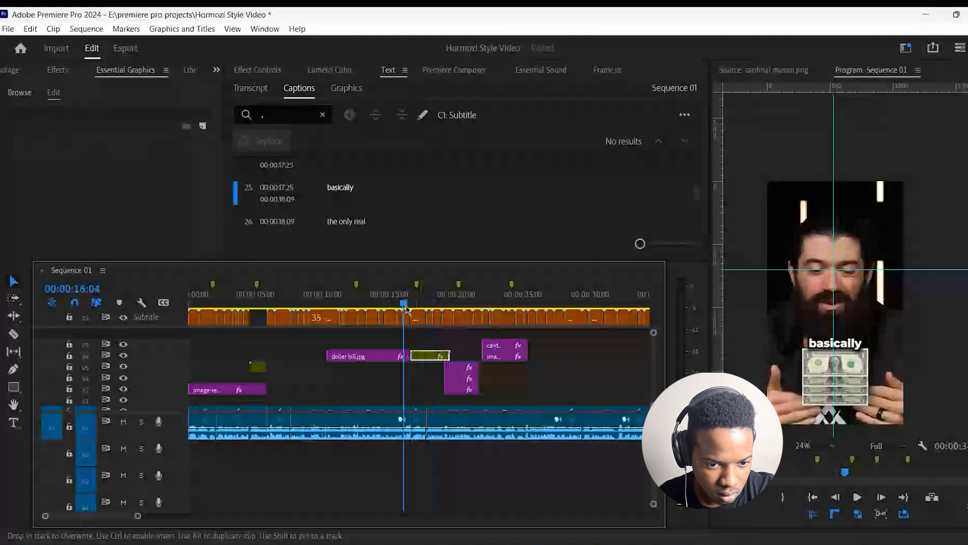
Trim the end of the nest after the dollar bill clip to where the "$45 back" caption ends, and play back from 00:00:13:16.
key(space)
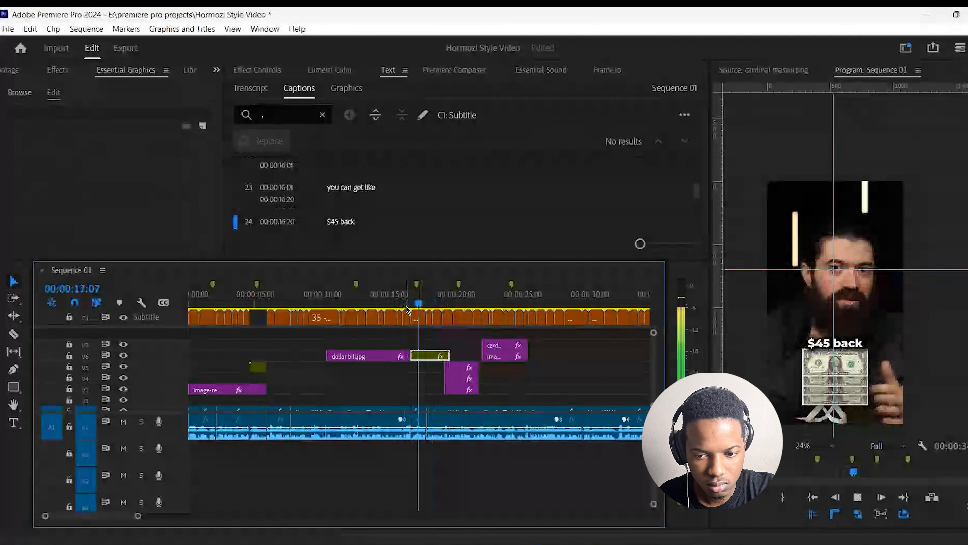
drag(450, 356, 427, 365)
click(418, 302)
drag(414, 311, 368, 317)
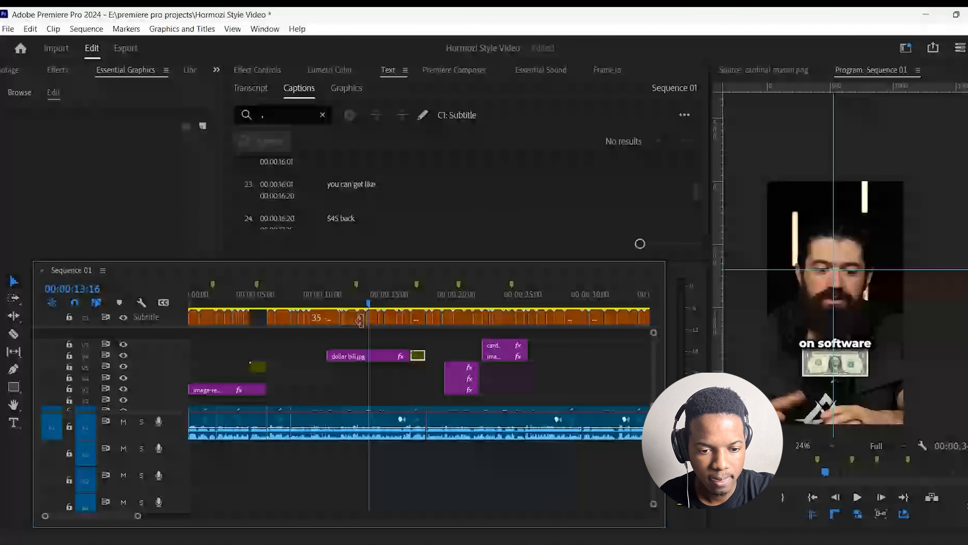
key(space)
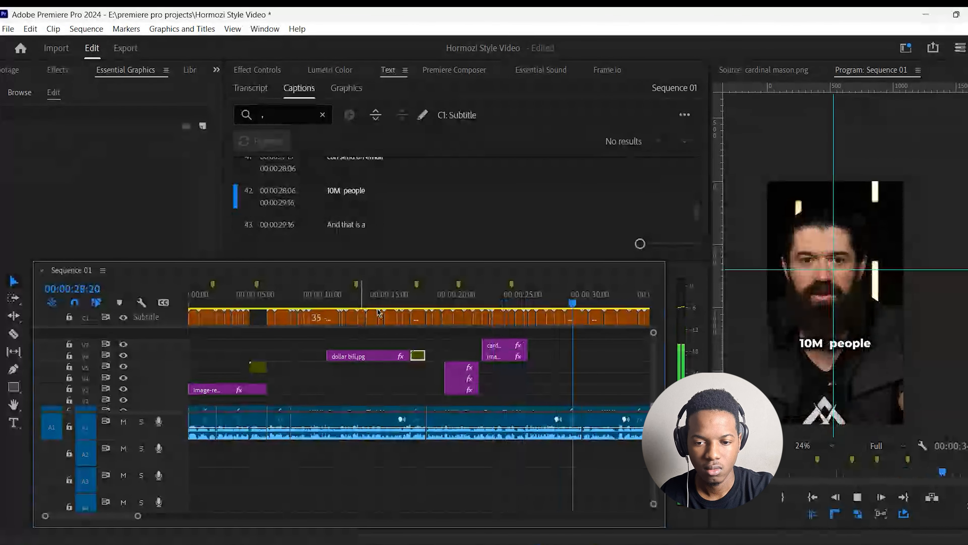
key(space)
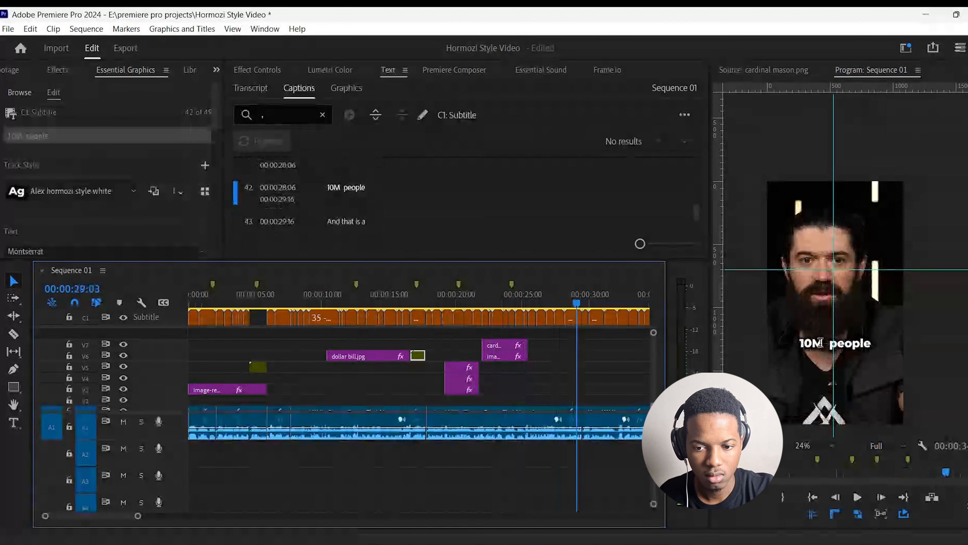
Colour "10M" green (00FF42) in the "10M people" caption and play back from just before it to the end of the sequence.
click(818, 343)
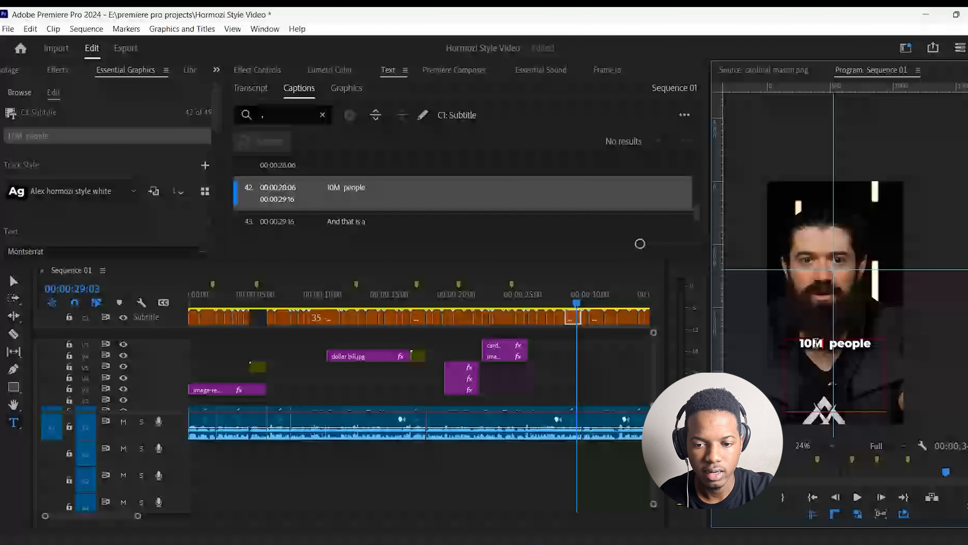
drag(817, 344, 800, 344)
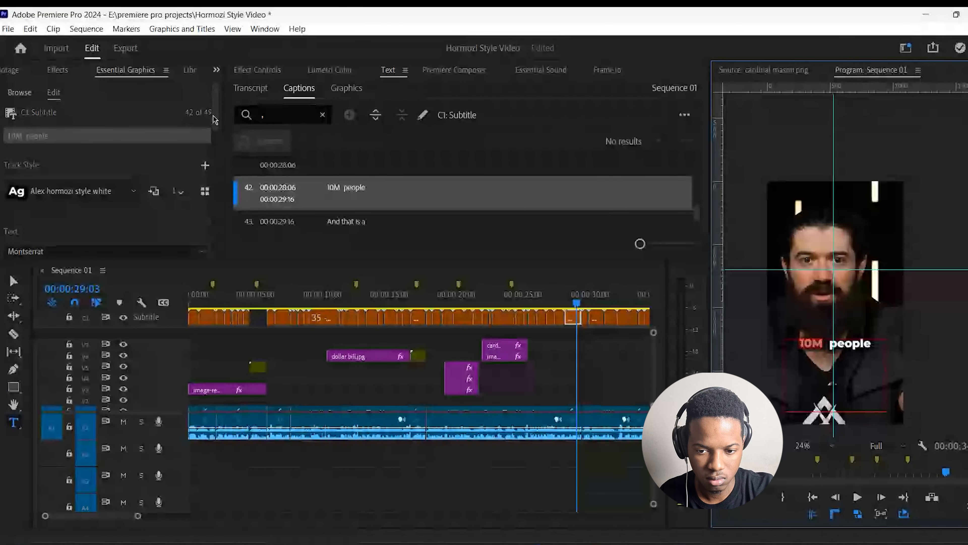
drag(214, 119, 217, 178)
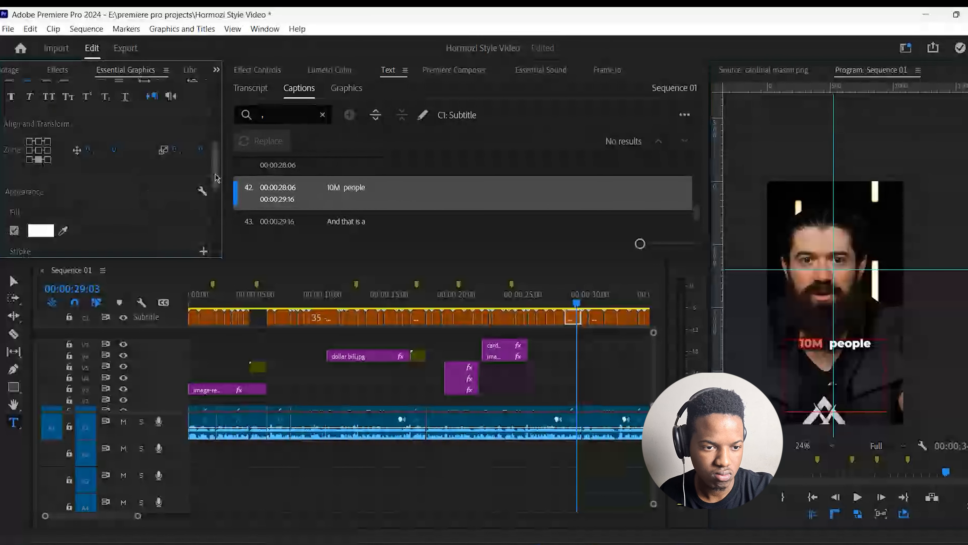
click(41, 231)
click(525, 266)
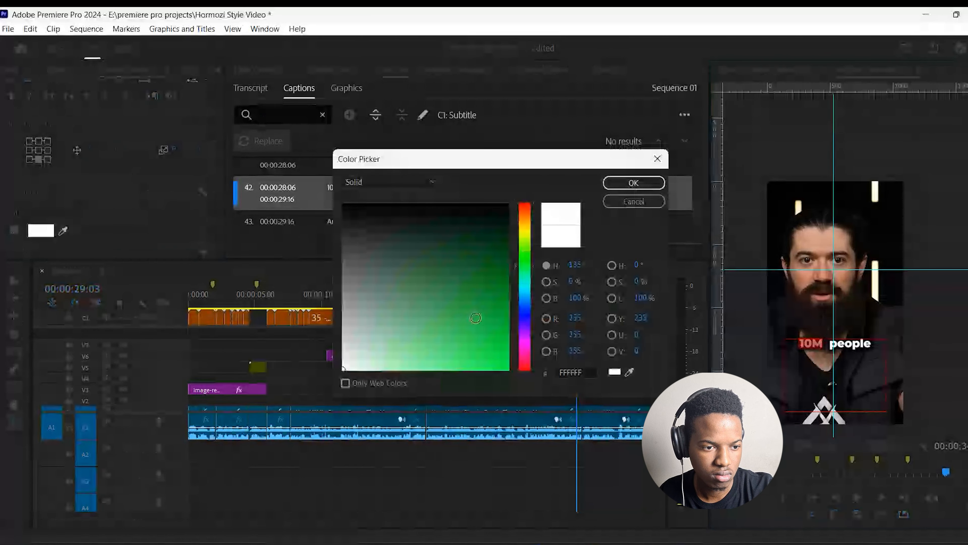
drag(476, 317, 509, 369)
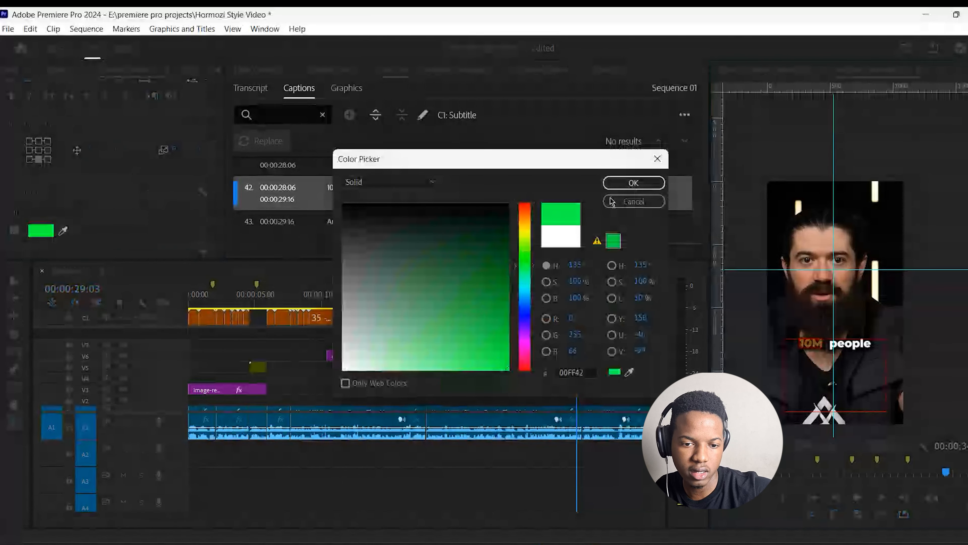
click(622, 184)
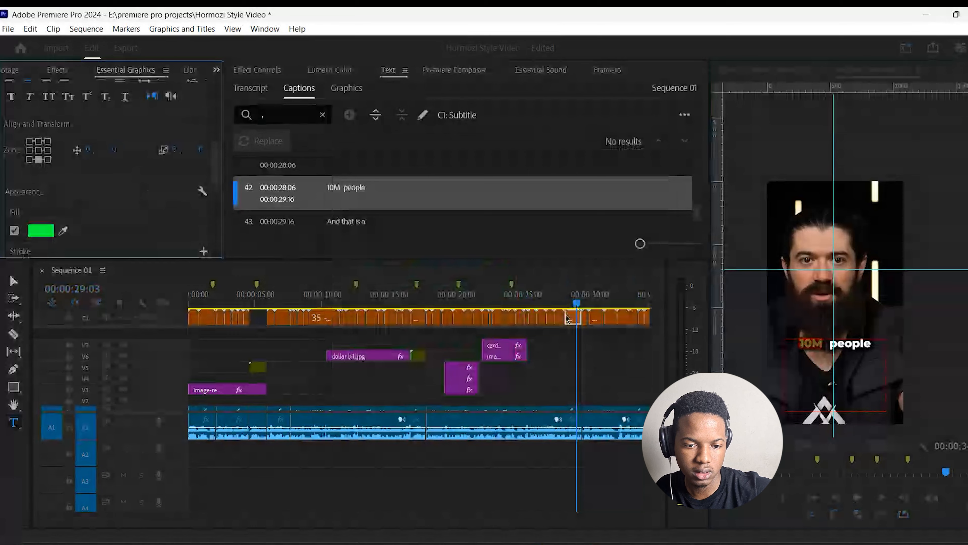
click(562, 300)
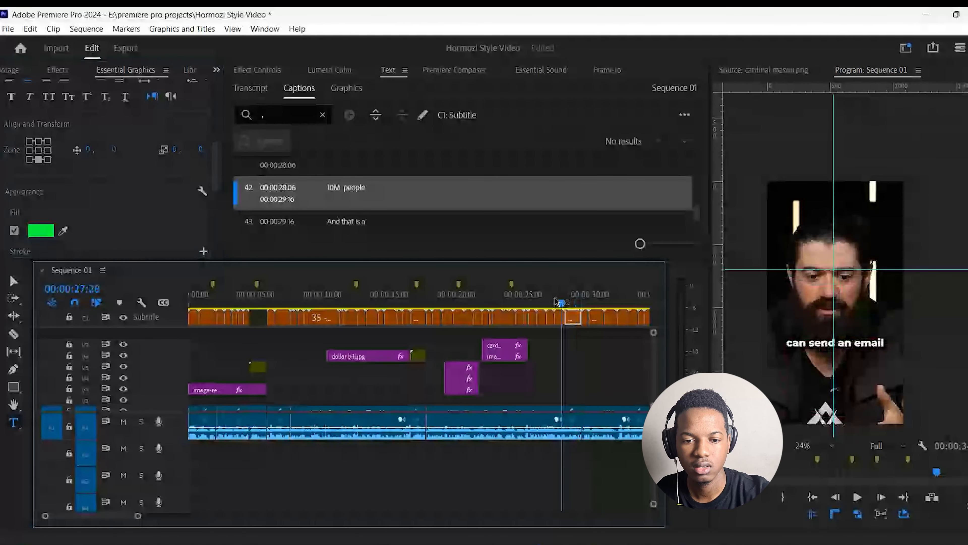
key(space)
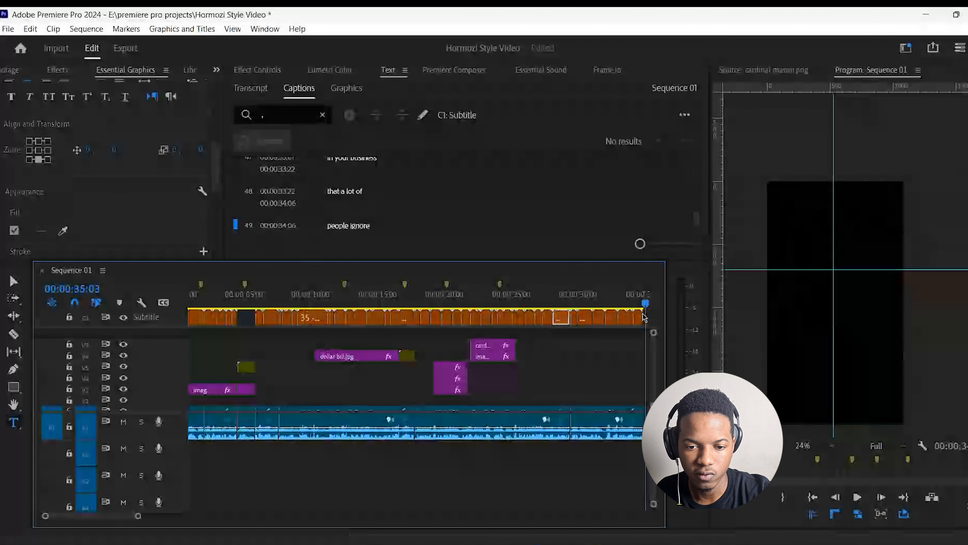
Colour "ignore" red (F70000) in the final "people ignore" caption and play the sequence from its start.
click(639, 302)
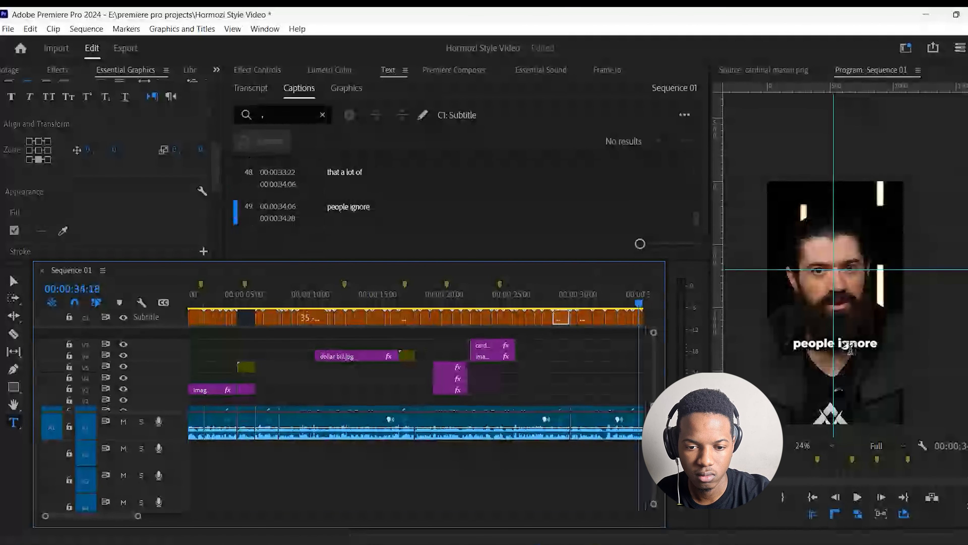
double_click(847, 343)
click(41, 231)
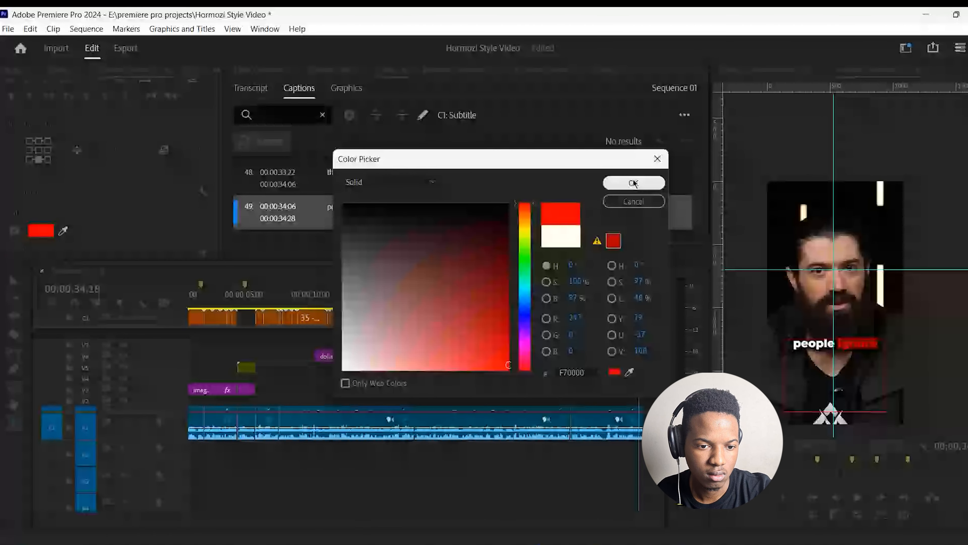
click(634, 183)
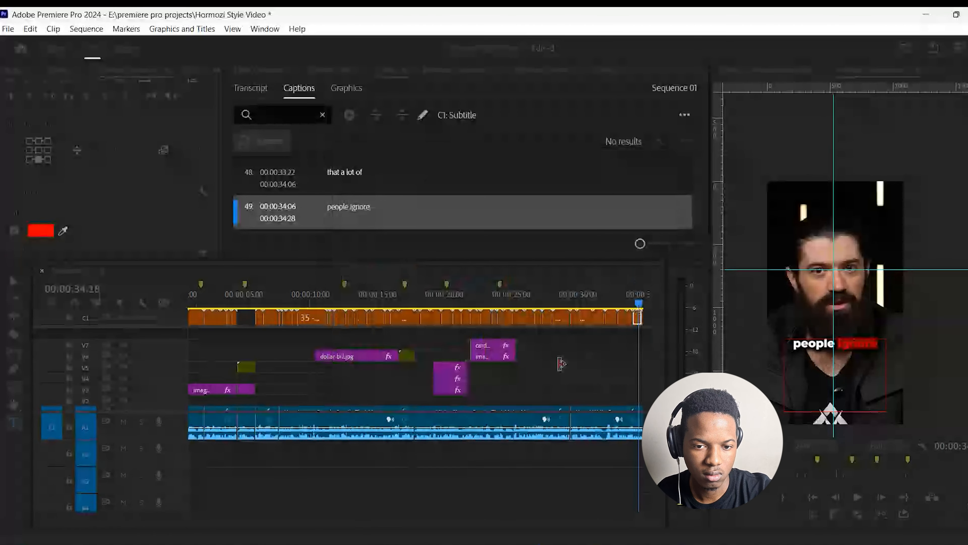
click(562, 364)
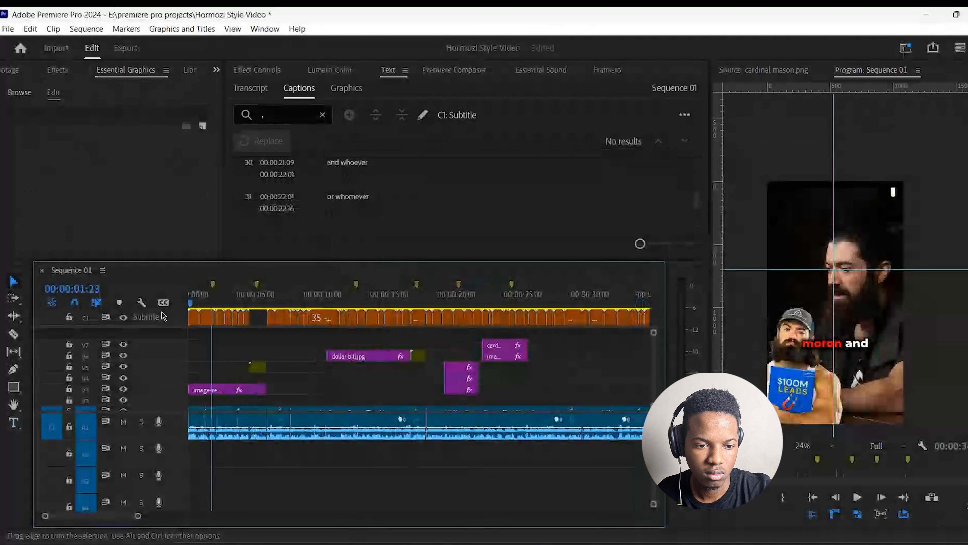
key(Home)
key(space)
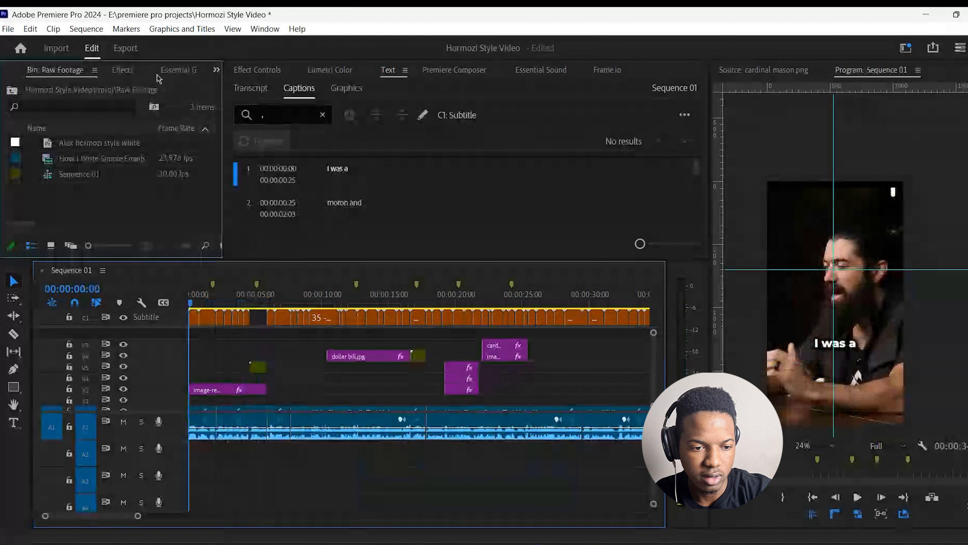
Search the effects for "gentl" and clear the search.
click(123, 71)
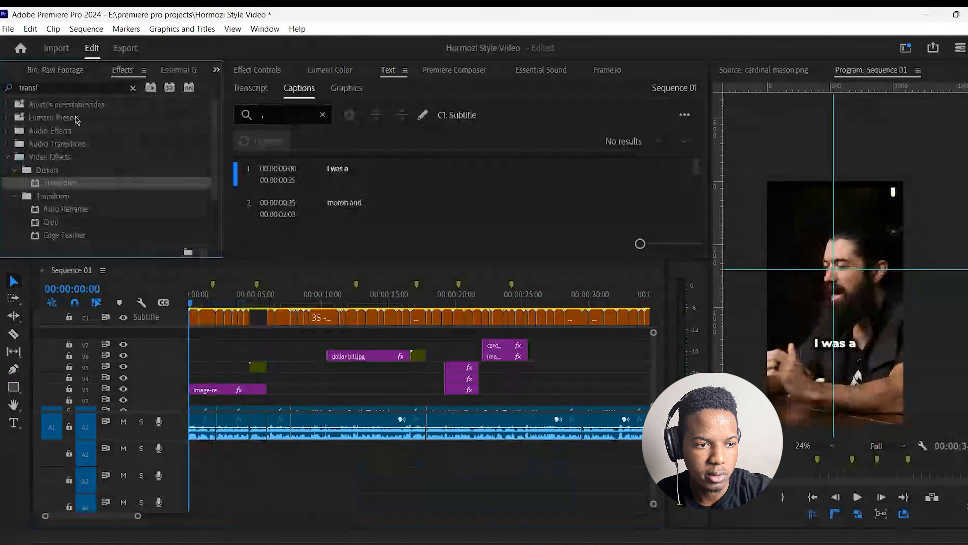
click(17, 88)
text(g)
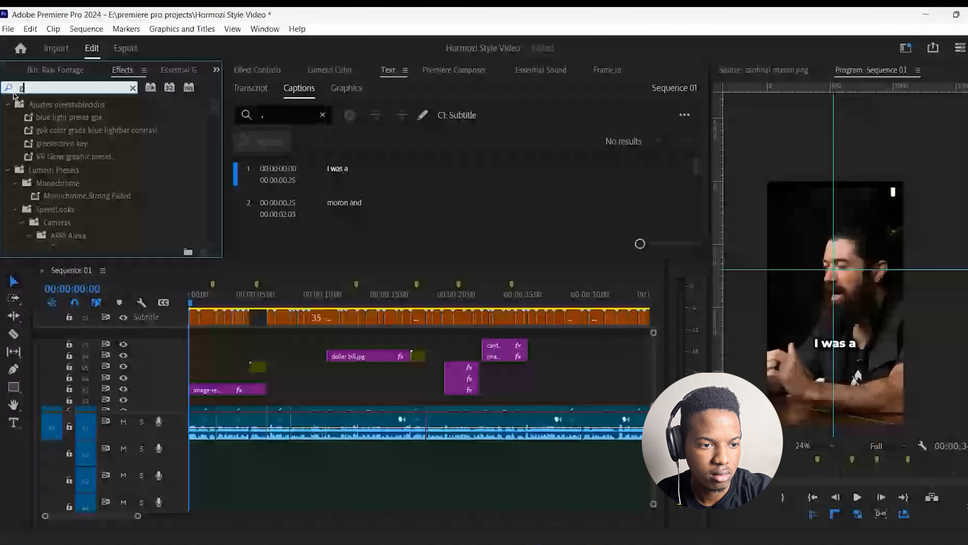
text(entl)
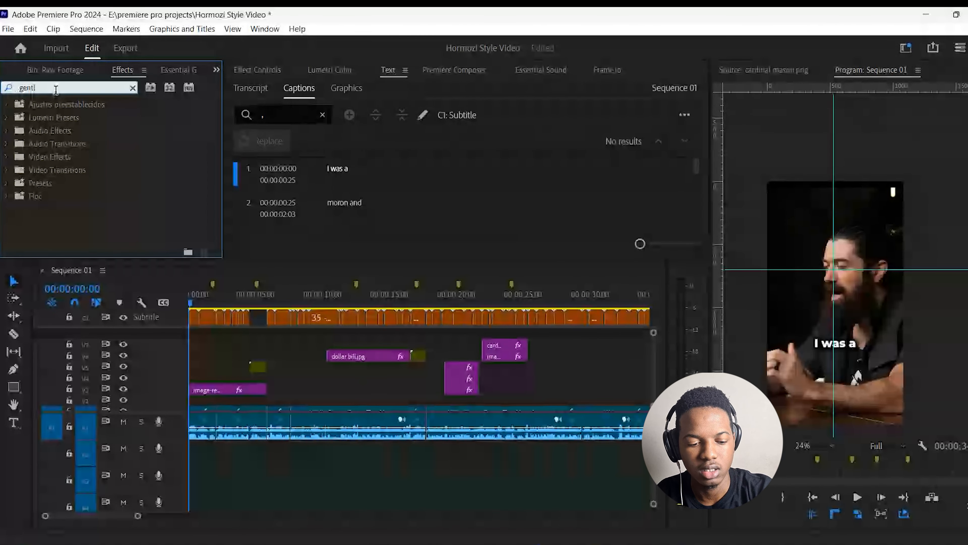
click(133, 88)
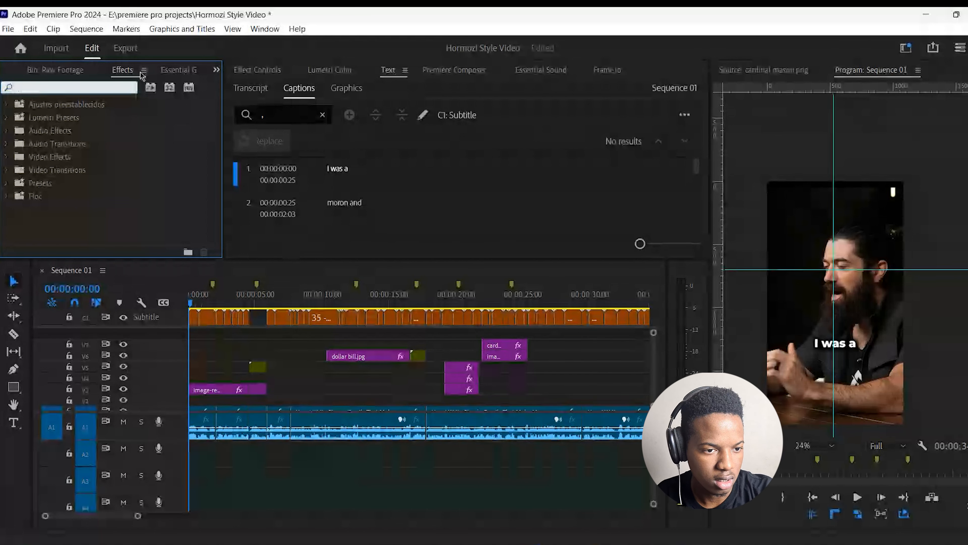
Import the Gentle Shake_1 preset file into the effects library.
click(143, 70)
mouse_move(178, 126)
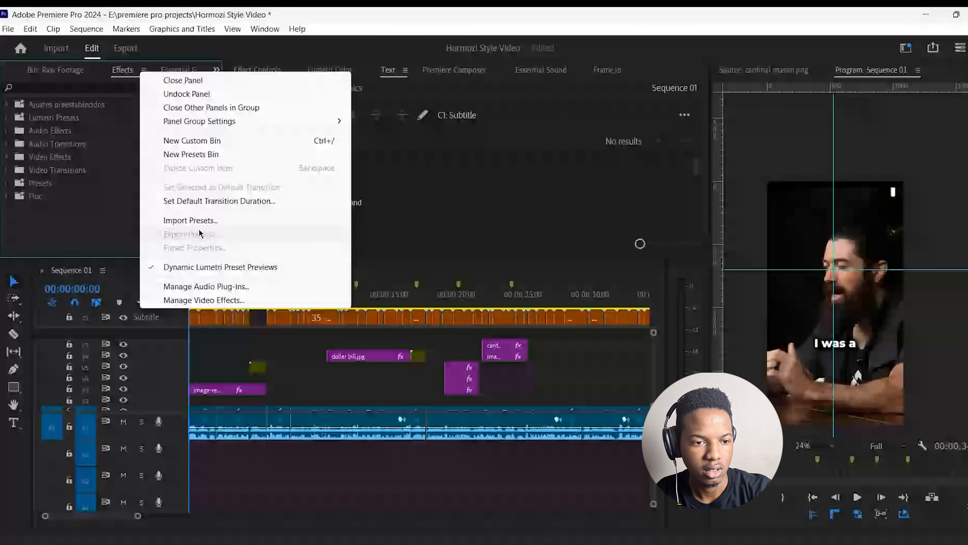
click(208, 222)
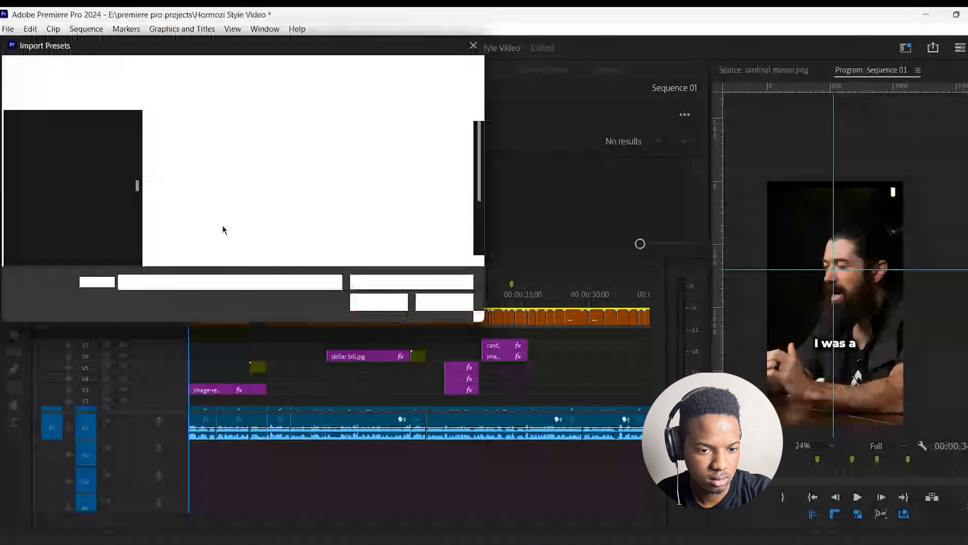
click(446, 170)
click(397, 302)
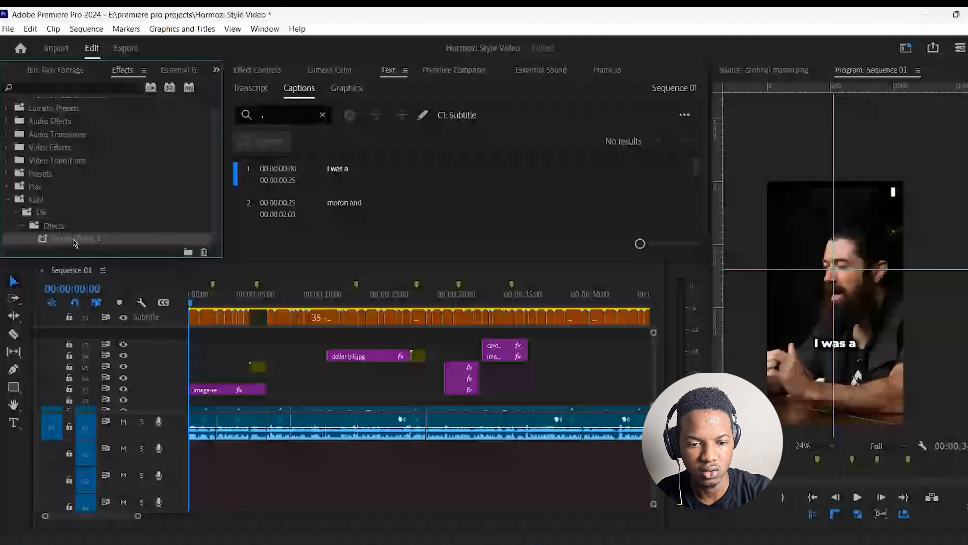
Apply the Gentle Shake_1 preset to all image, text and nest clips on tracks V3 to V7 and play back the opening.
drag(597, 344, 199, 395)
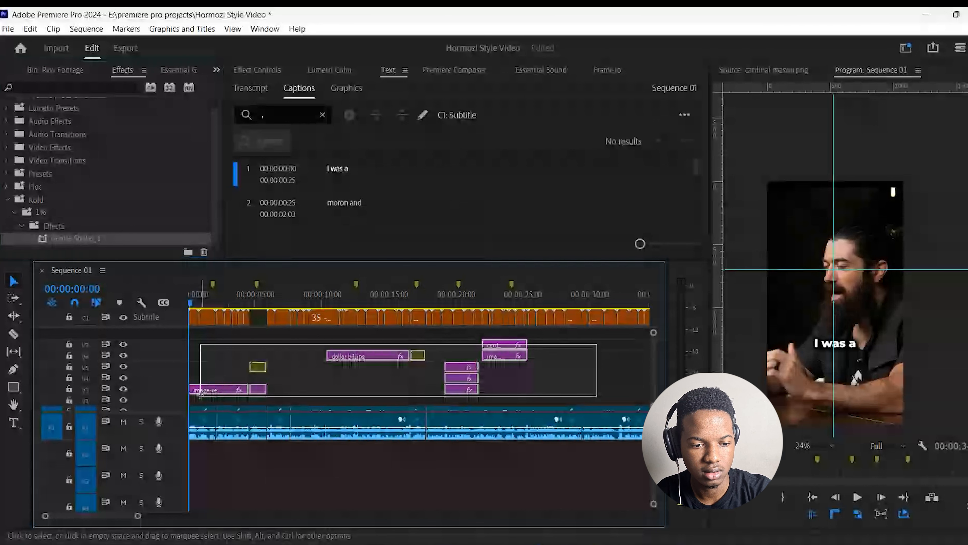
drag(76, 238, 232, 366)
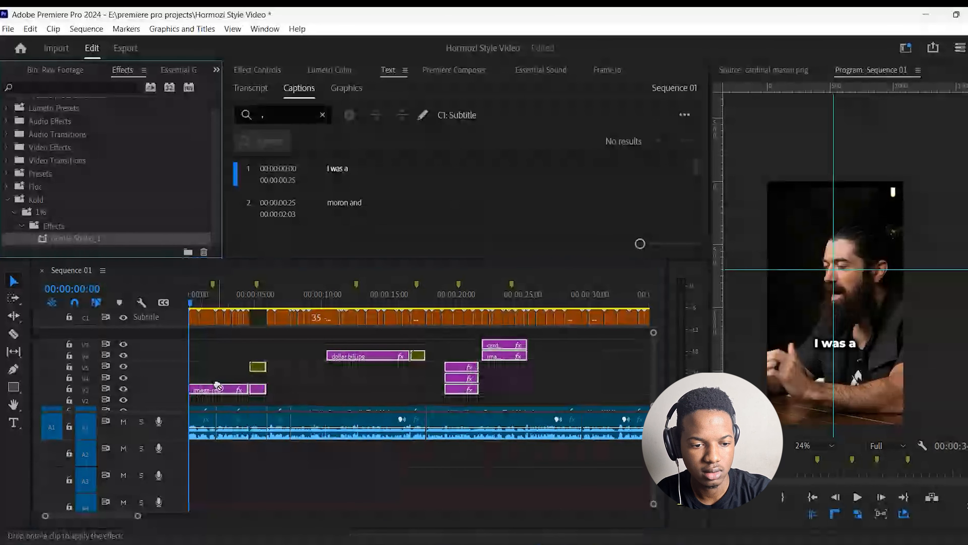
click(818, 304)
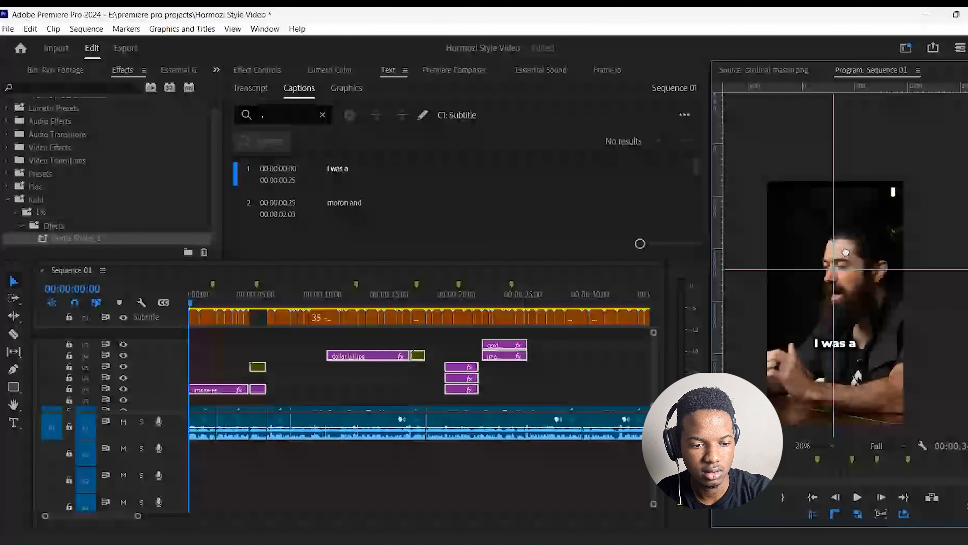
scroll(818, 303, down, 1)
drag(818, 304, 847, 243)
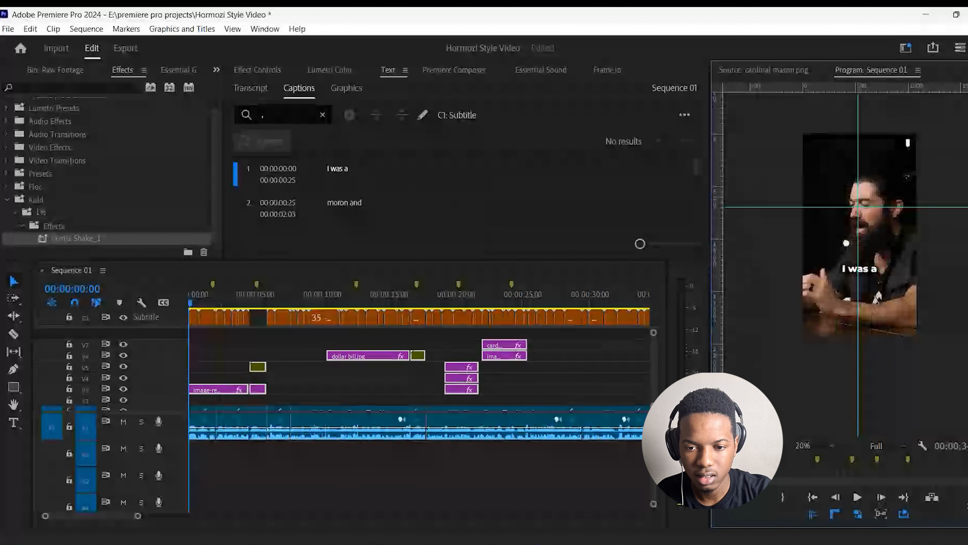
scroll(835, 276, down, 1)
scroll(835, 276, up, 4)
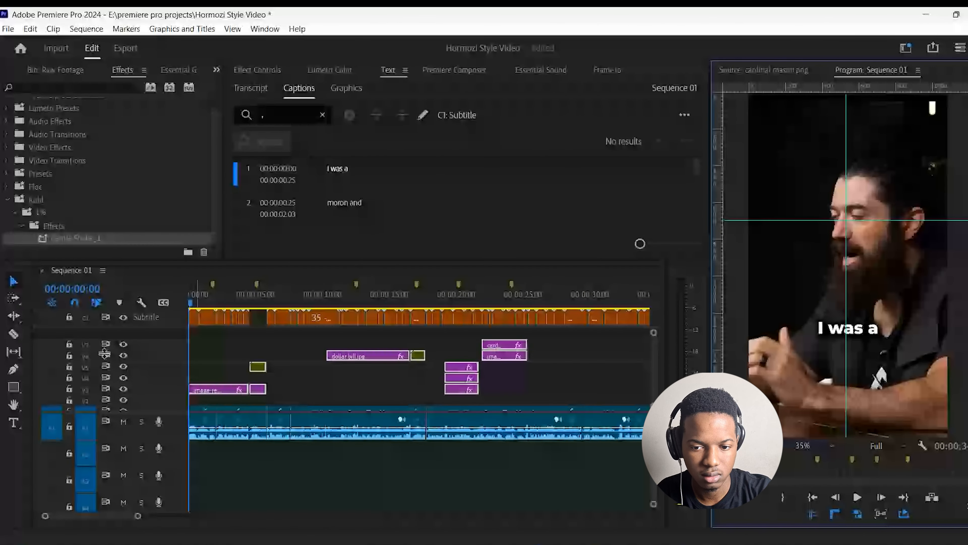
key(space)
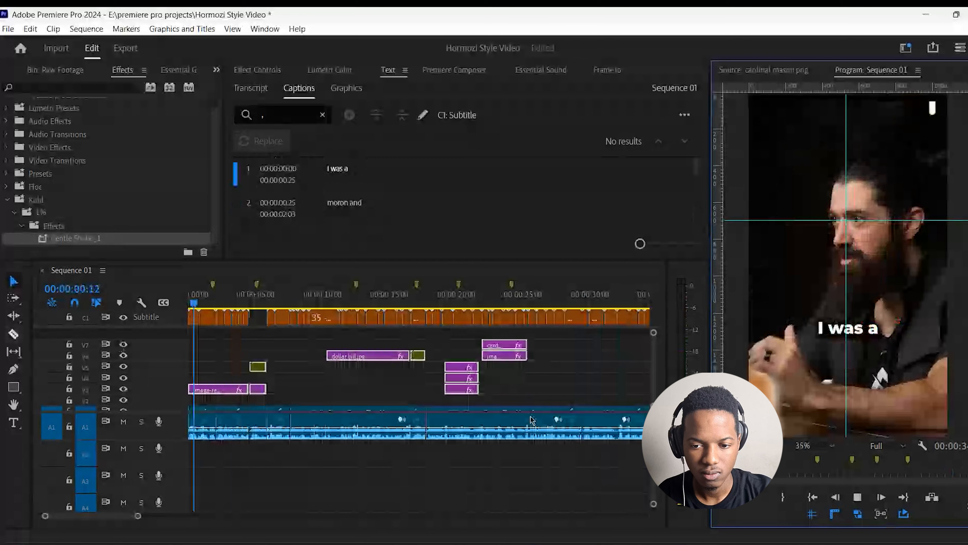
key(space)
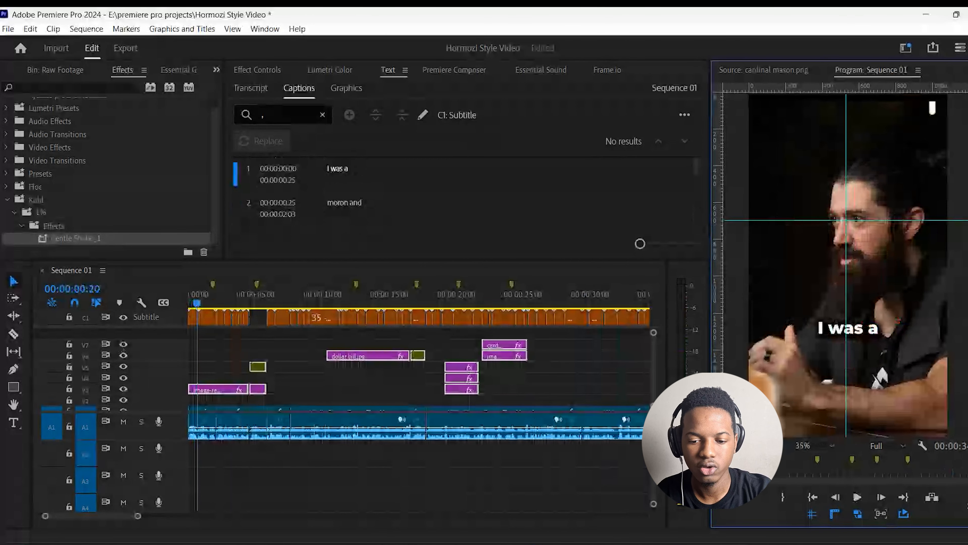